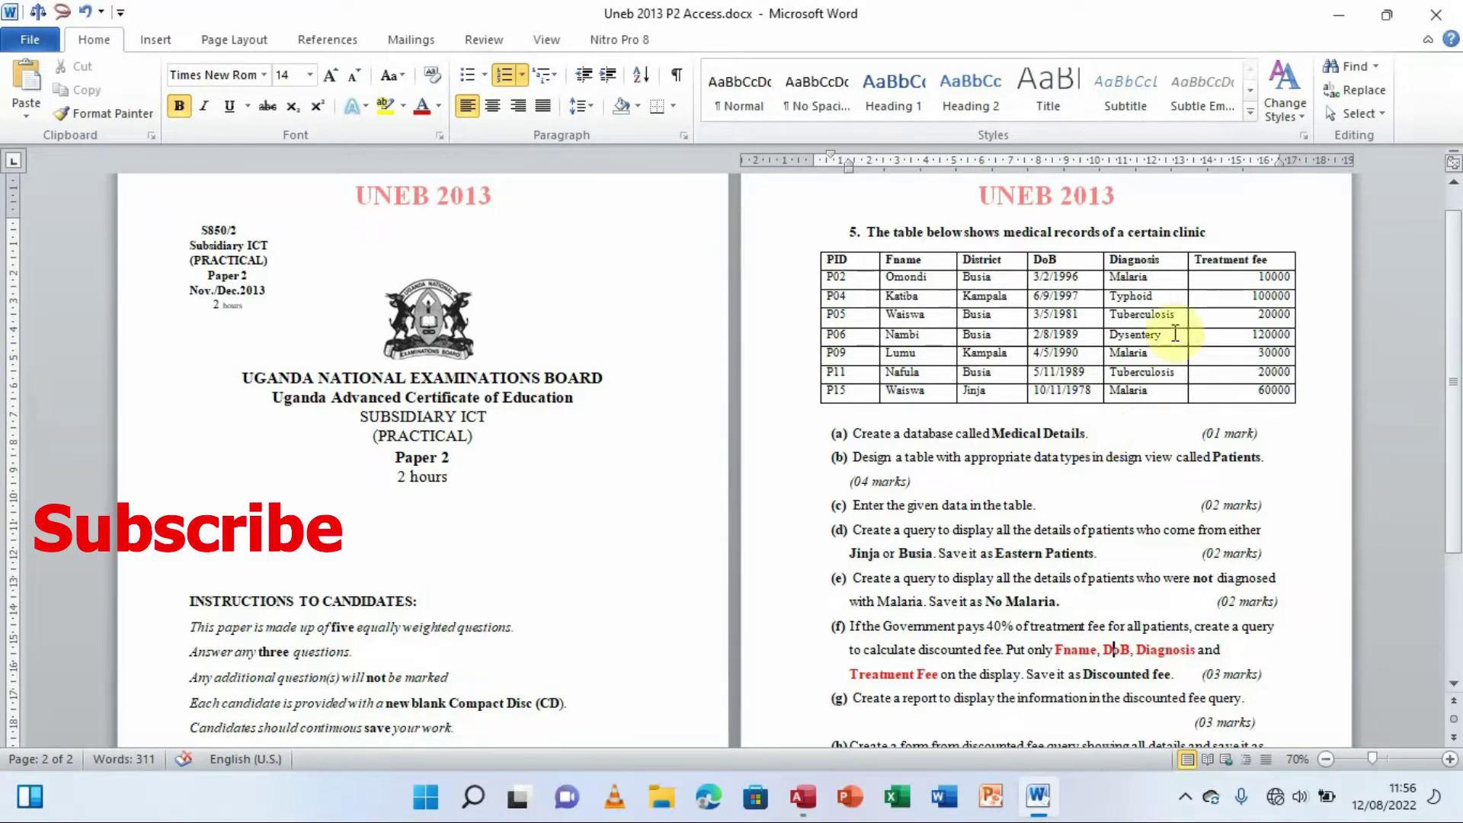
Create a desktop folder named "Uneb 2013 P2" and place it beside the existing icons in the first row.
click(1340, 17)
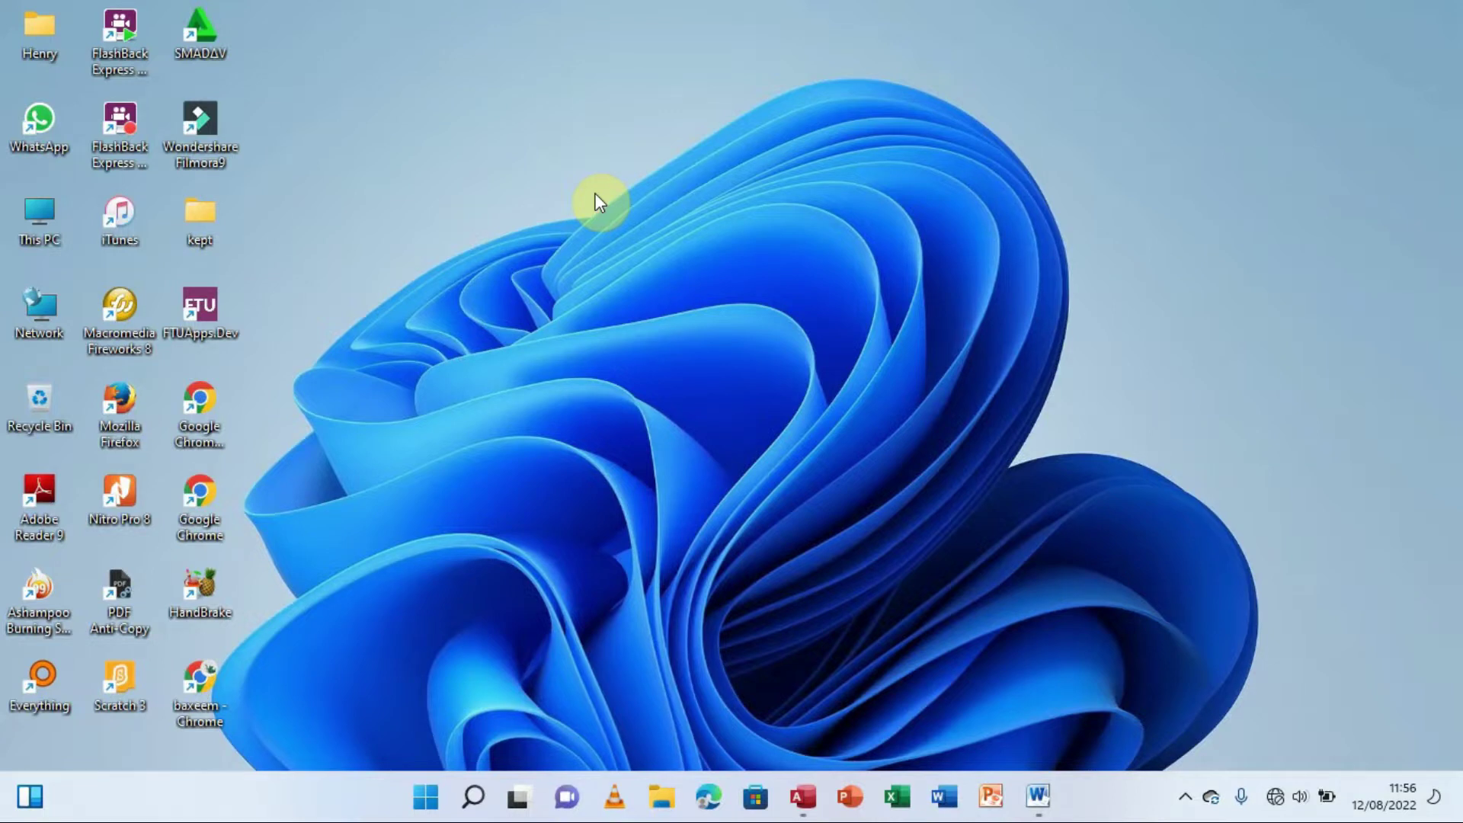
right_click(595, 193)
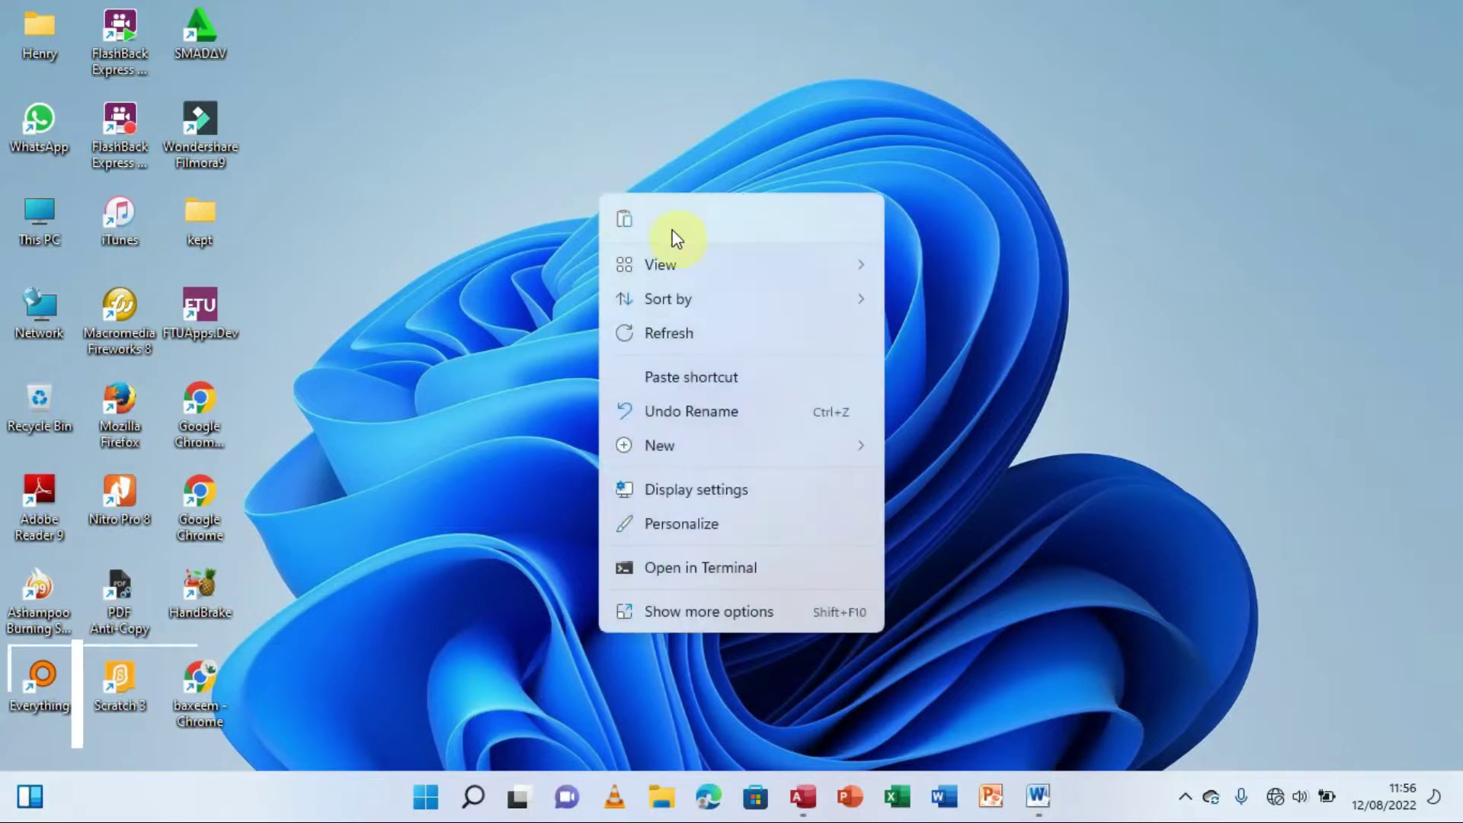
mouse_move(718, 442)
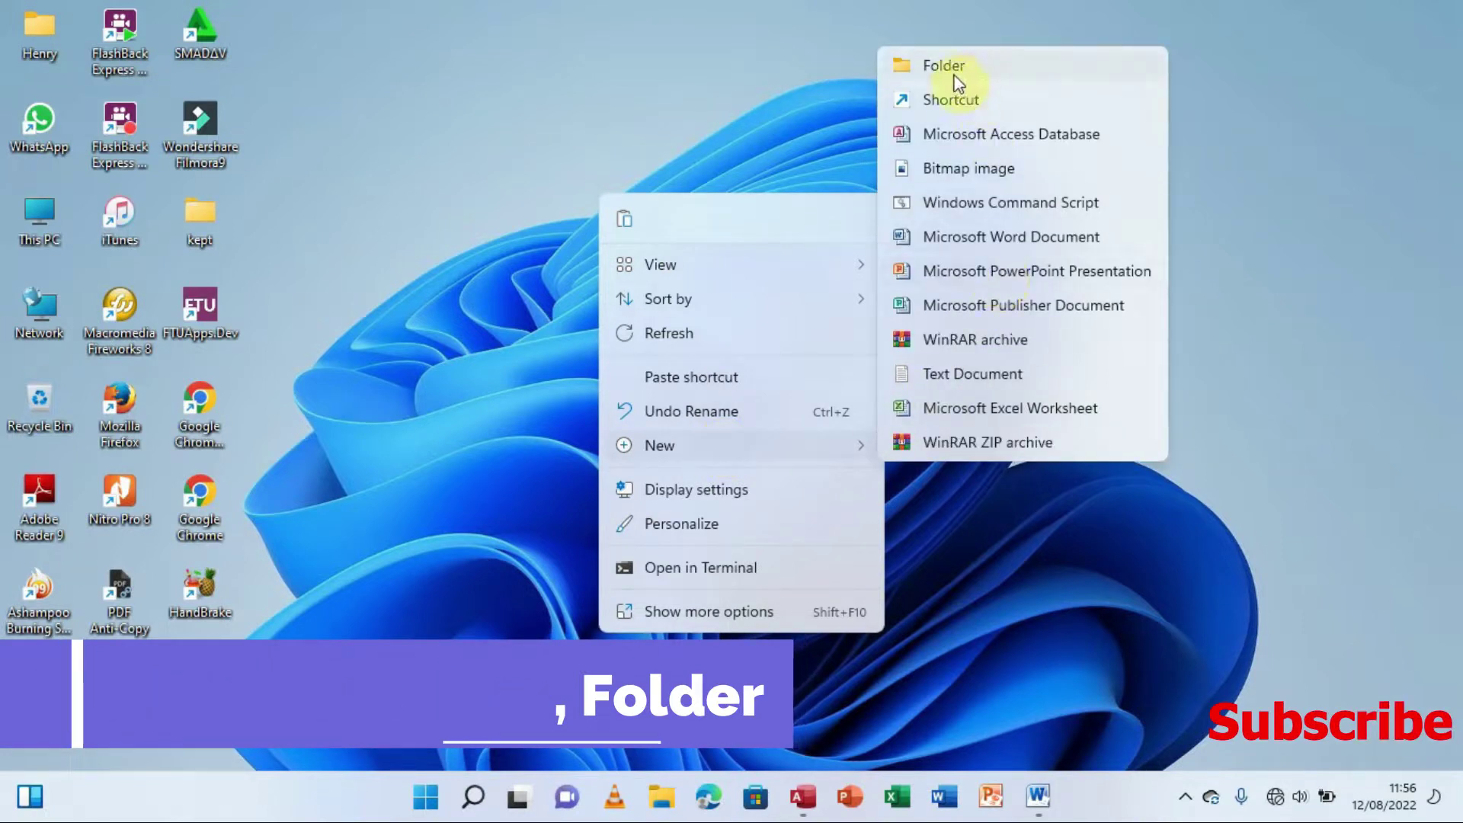
click(986, 73)
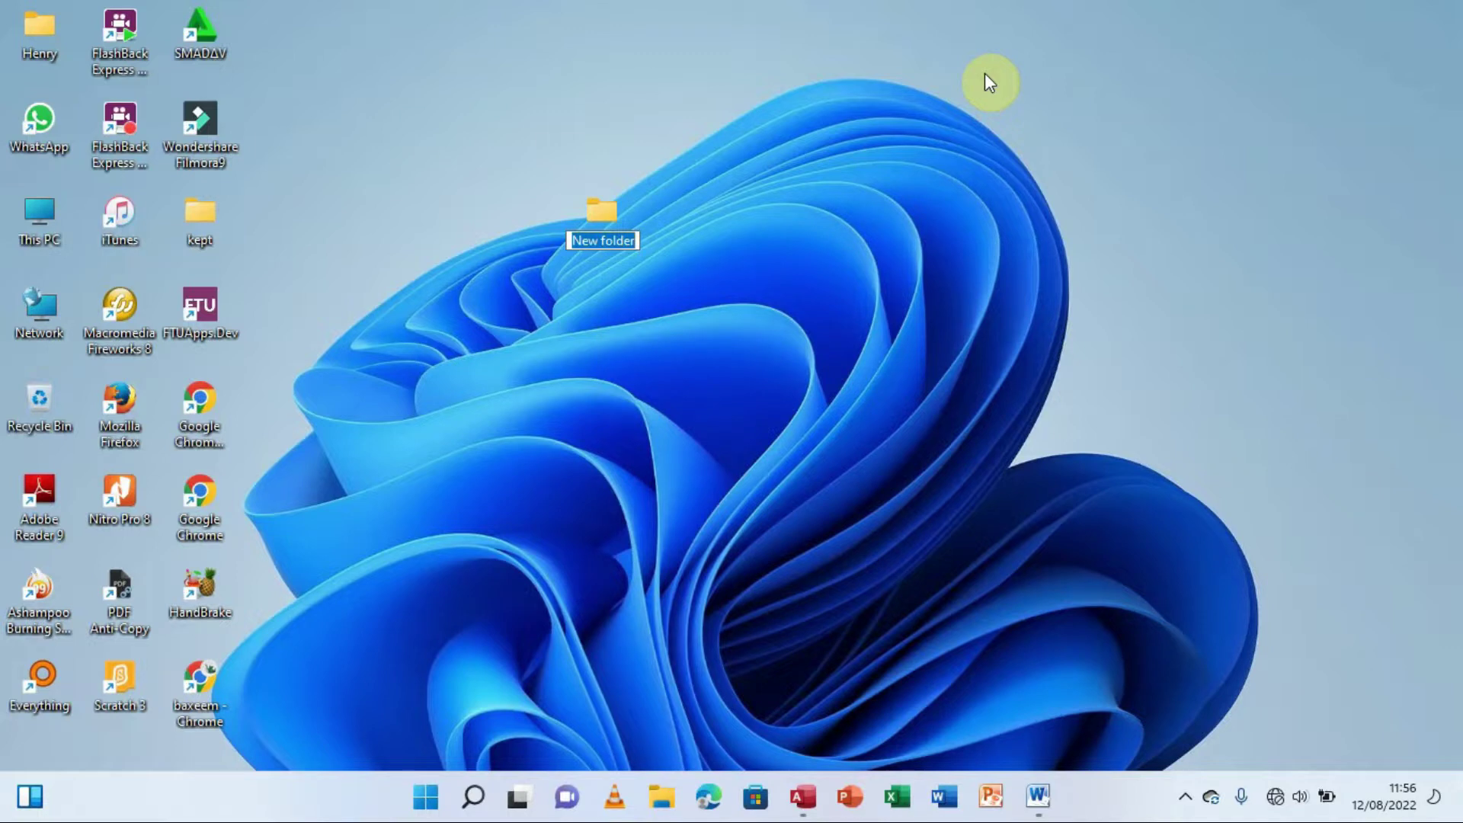
text(Uneb)
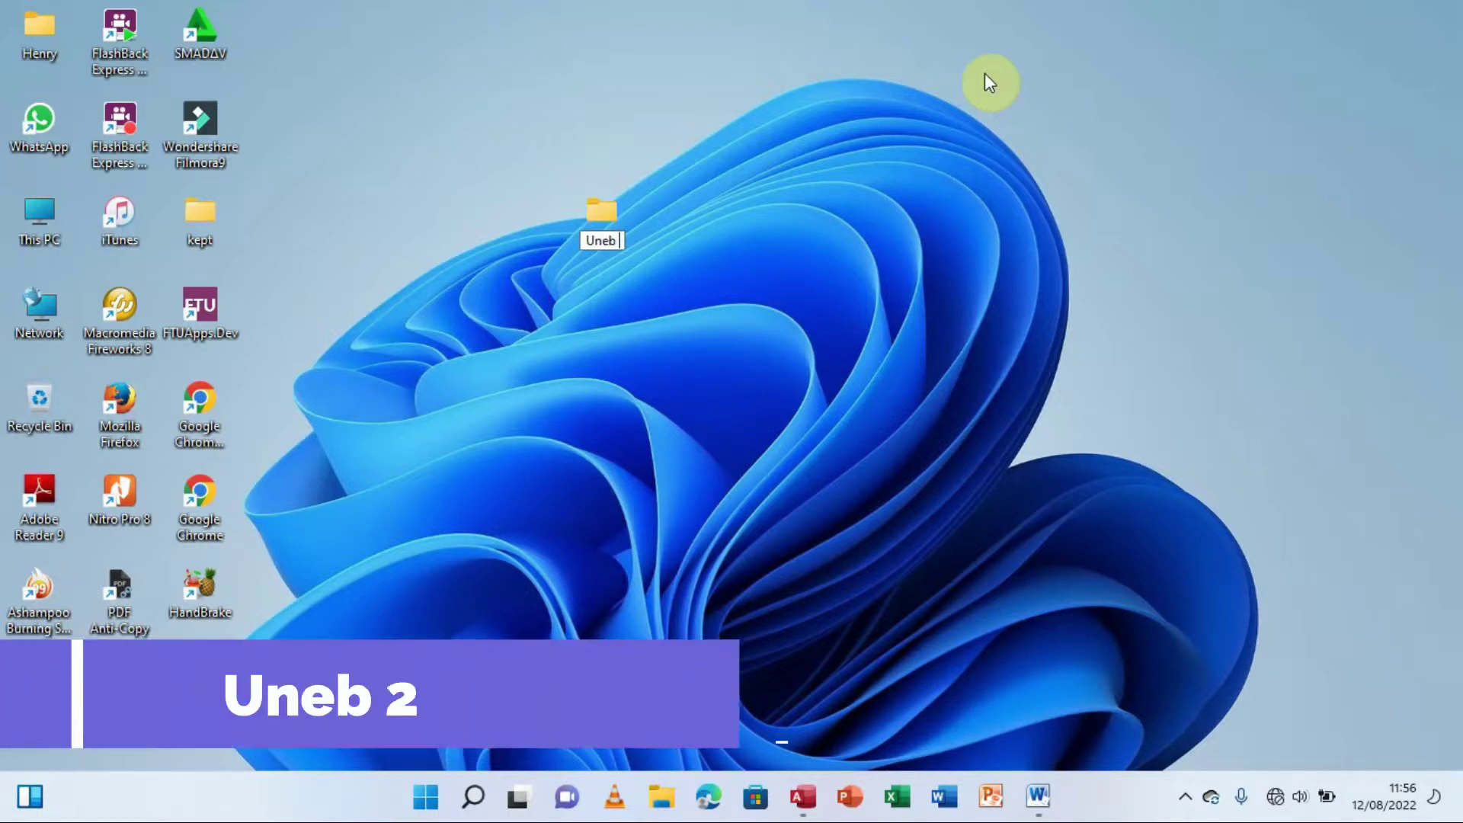
text( 2013)
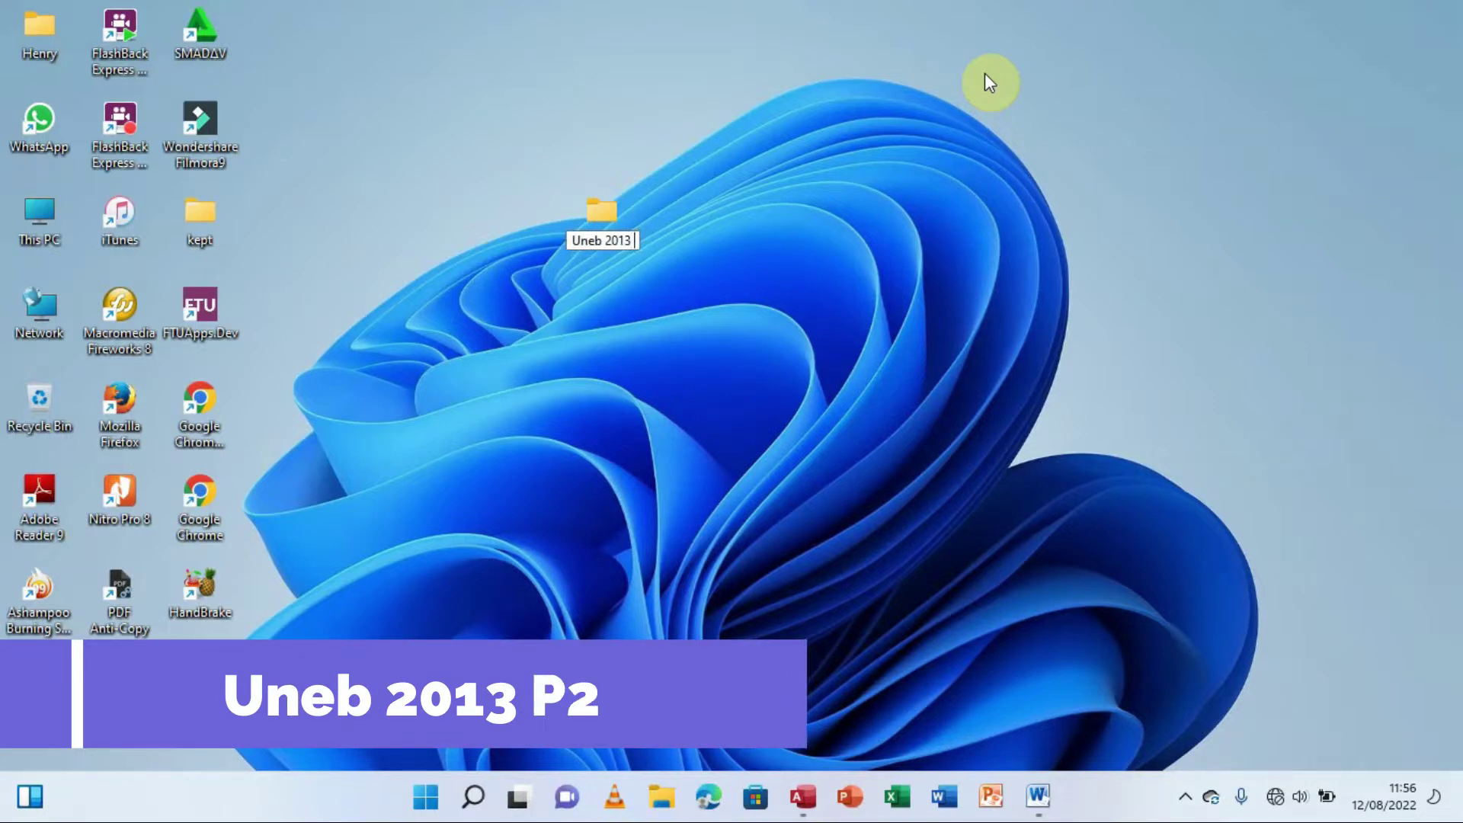
text( P2)
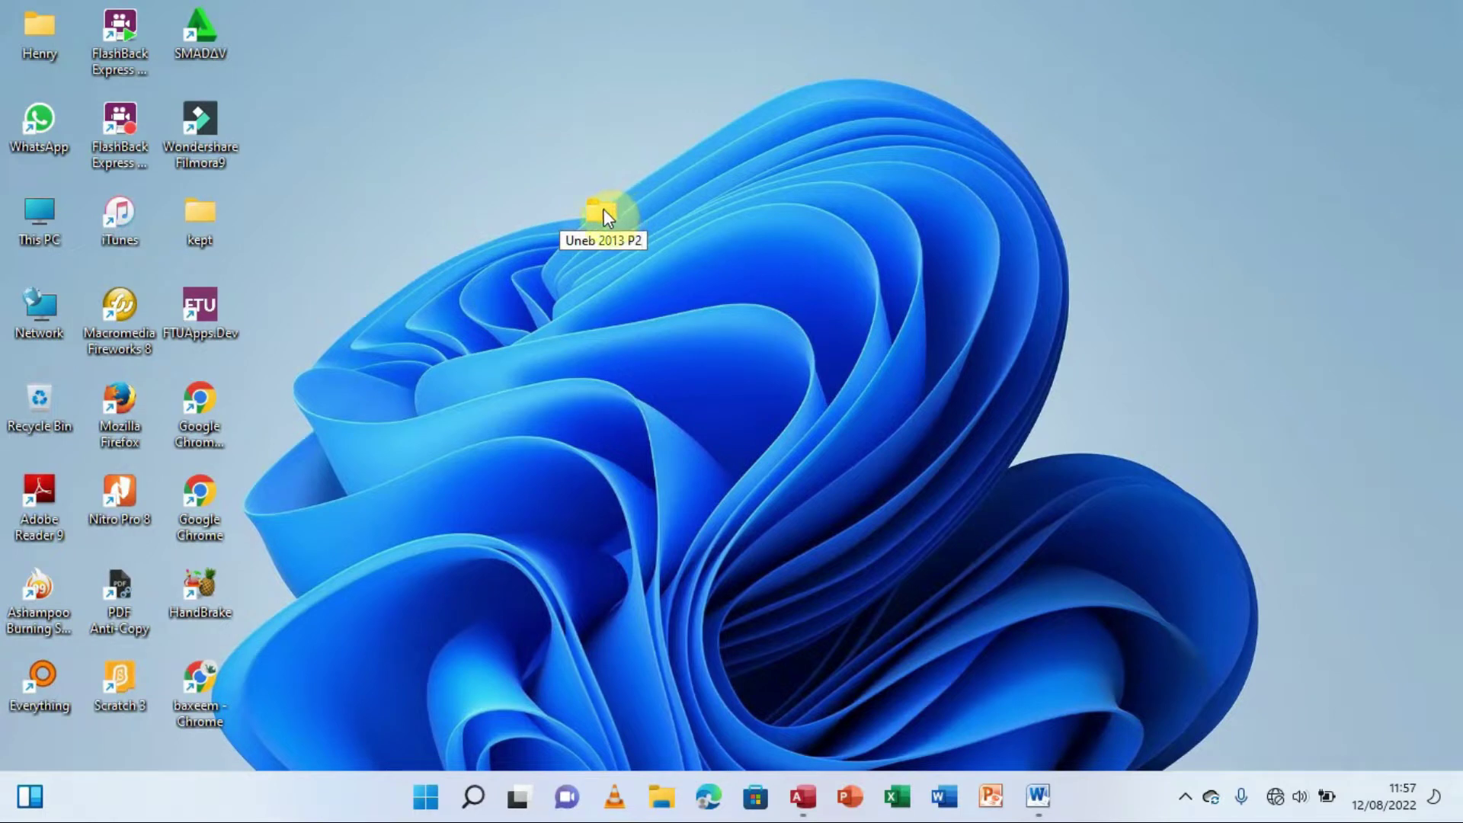
drag(604, 209, 428, 100)
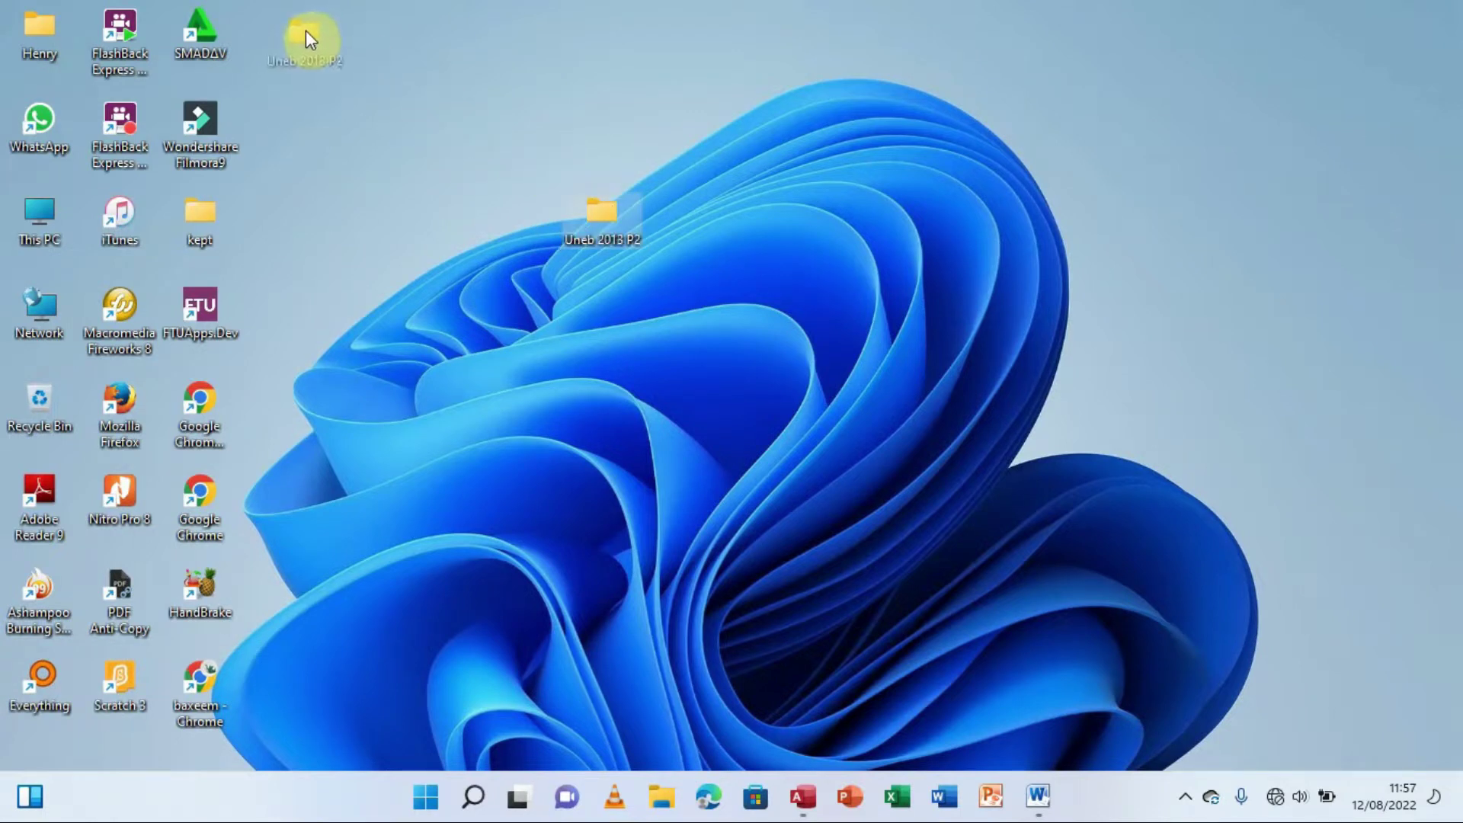
drag(305, 29, 307, 31)
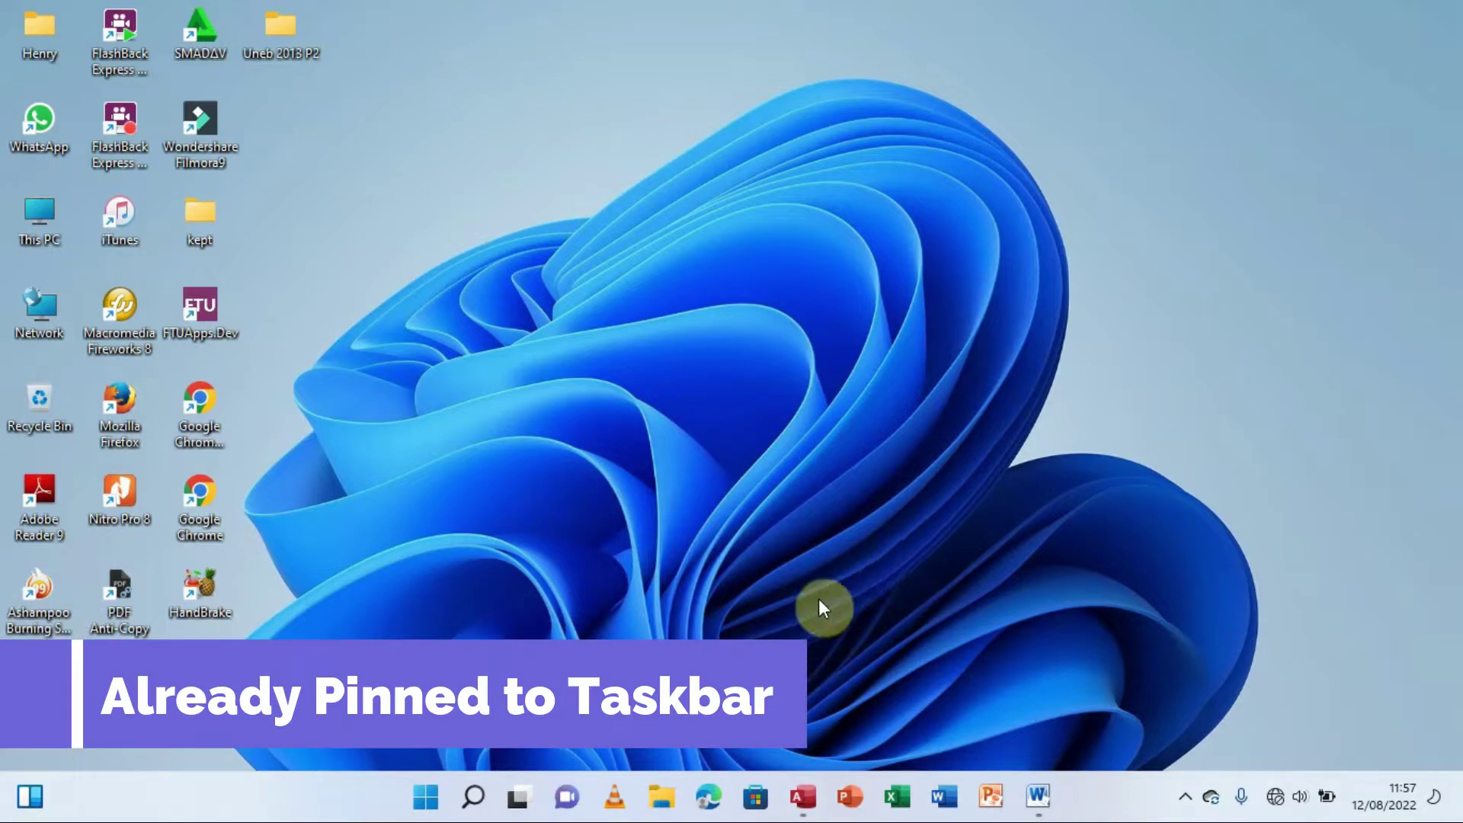
Switch to Access and start a blank database with the file name "Medical Details", as required by part (a) of the exam paper.
click(803, 797)
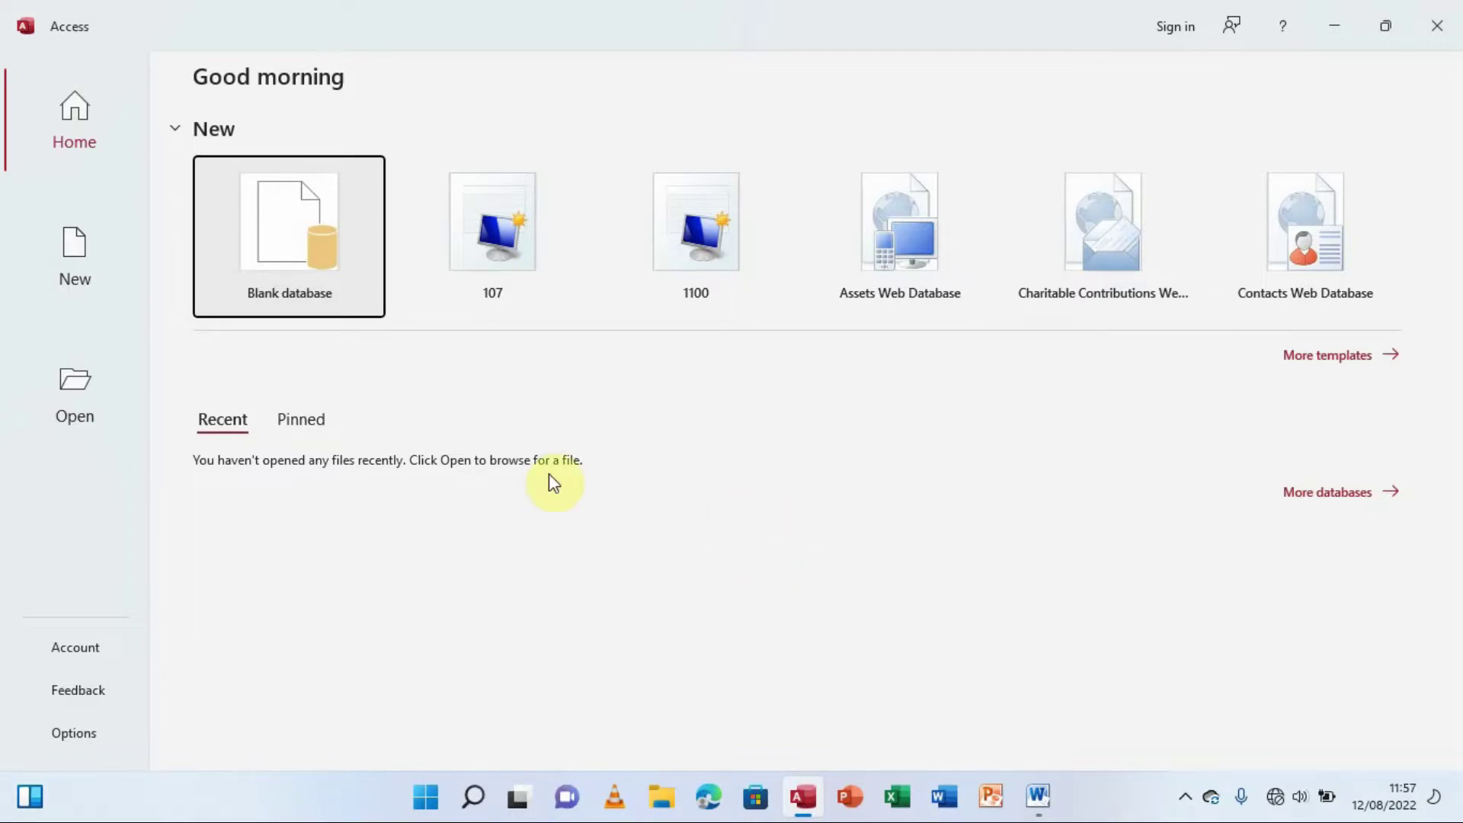
click(299, 243)
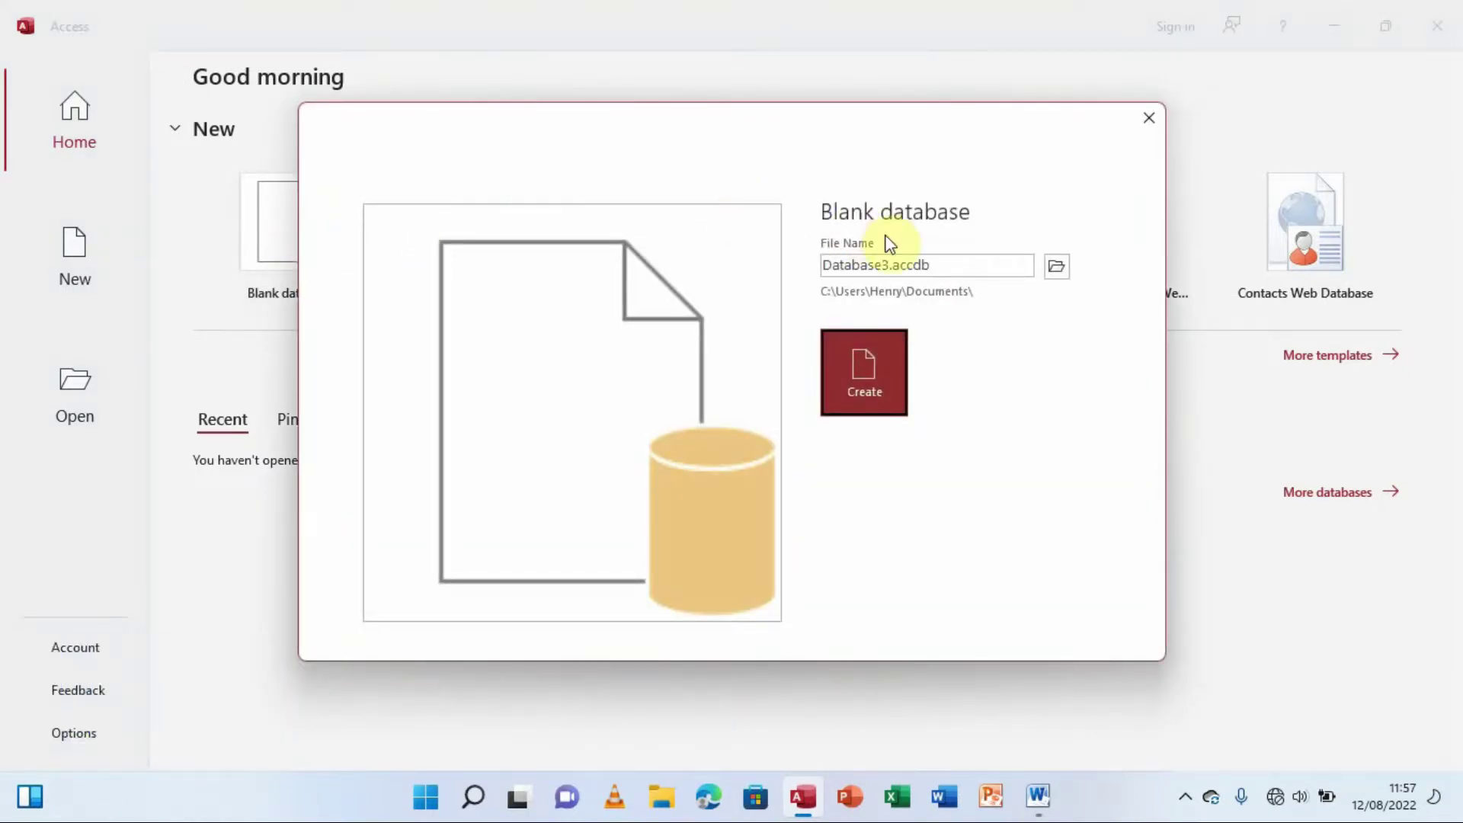
double_click(936, 266)
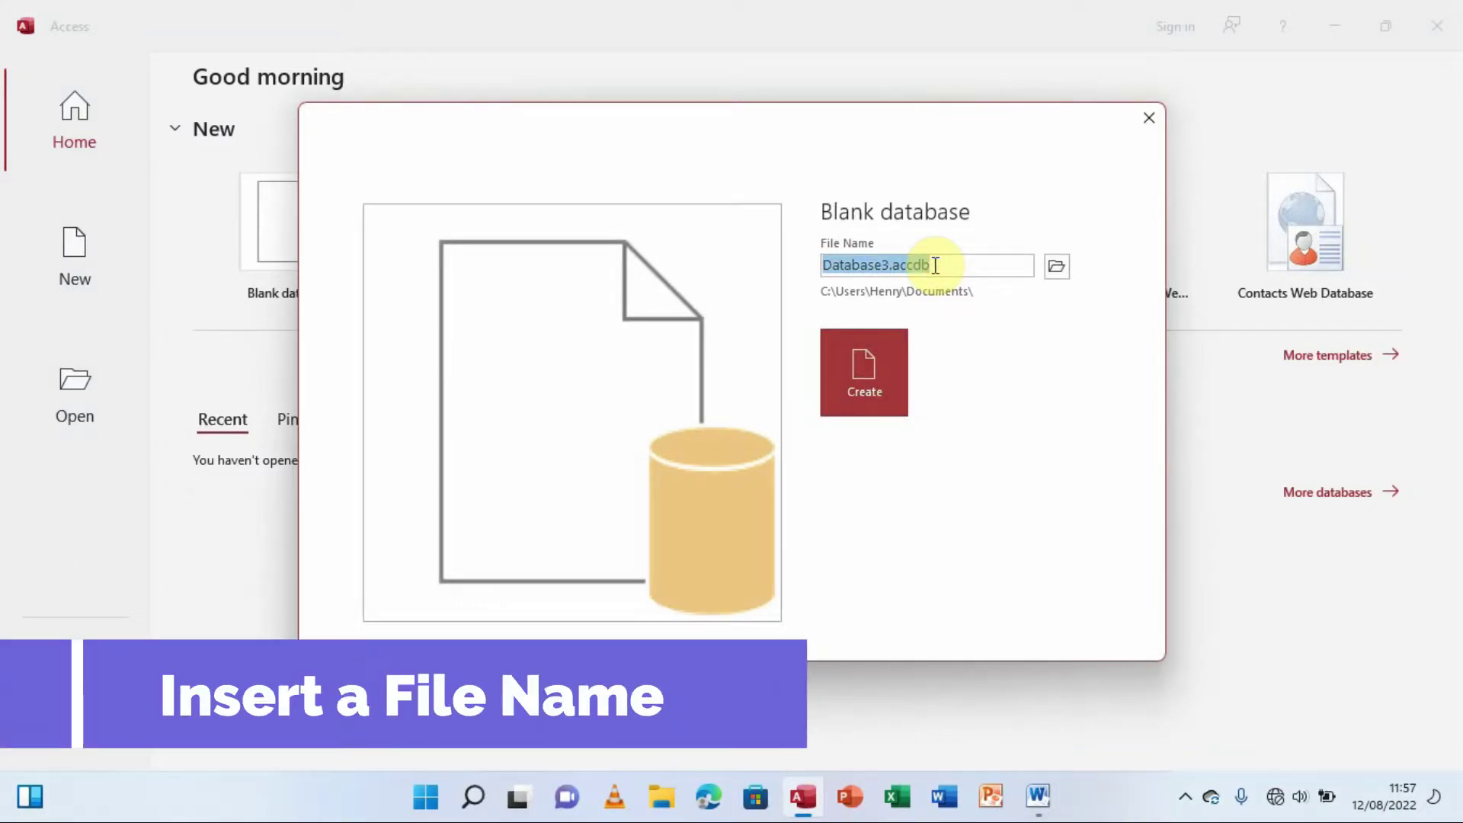
click(1038, 797)
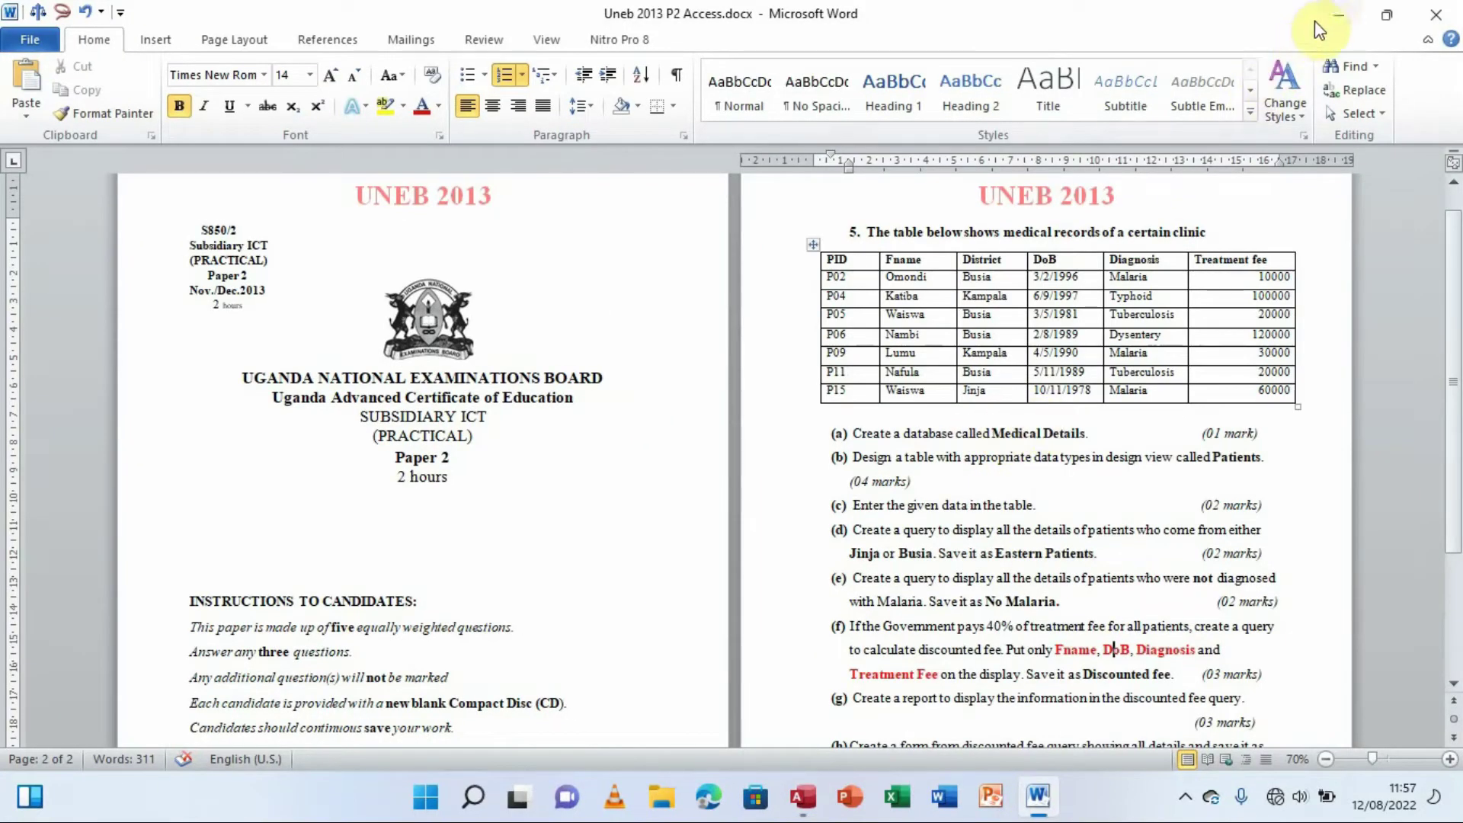
click(1339, 15)
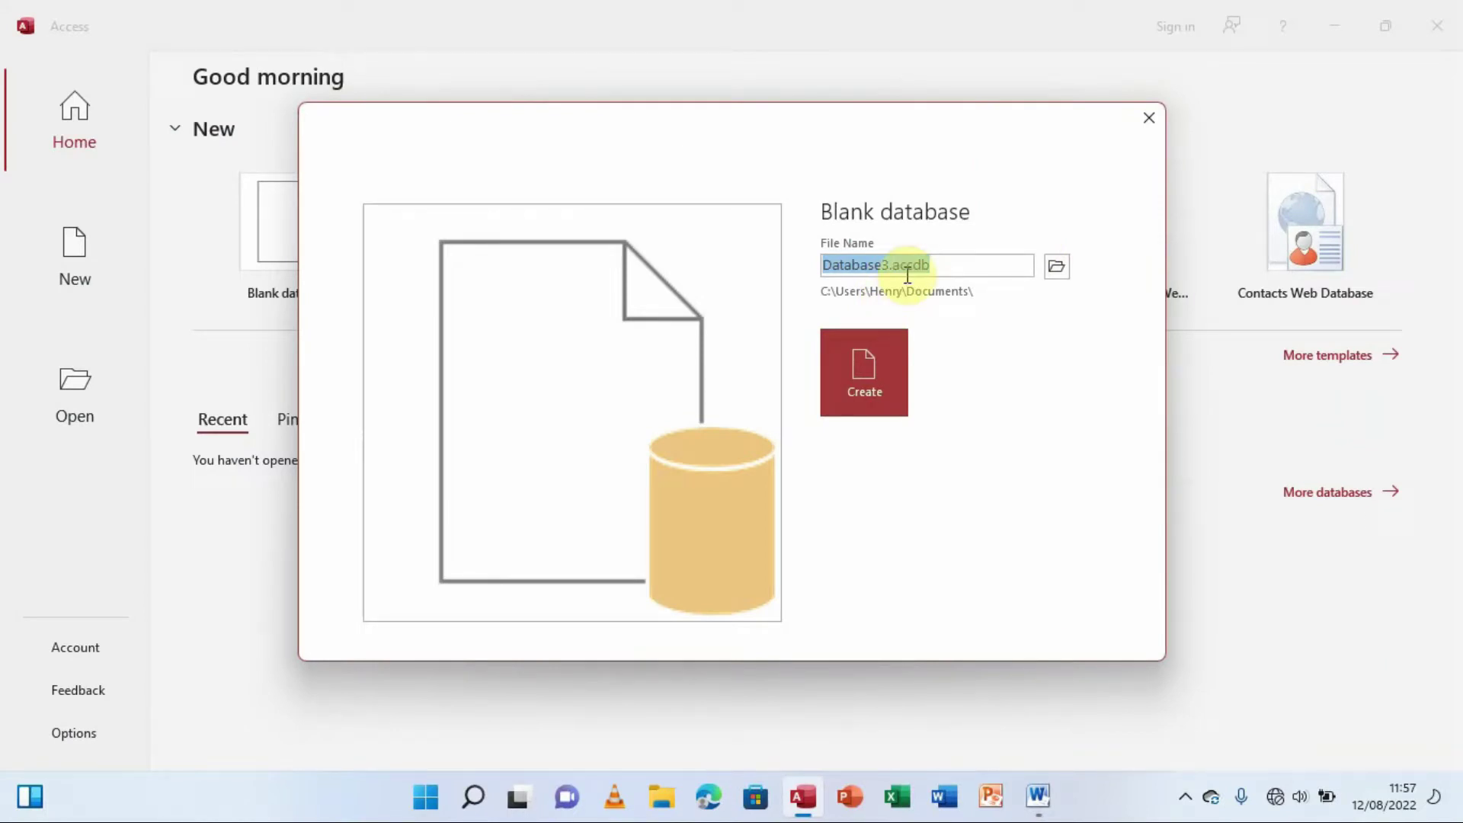
text(Medic)
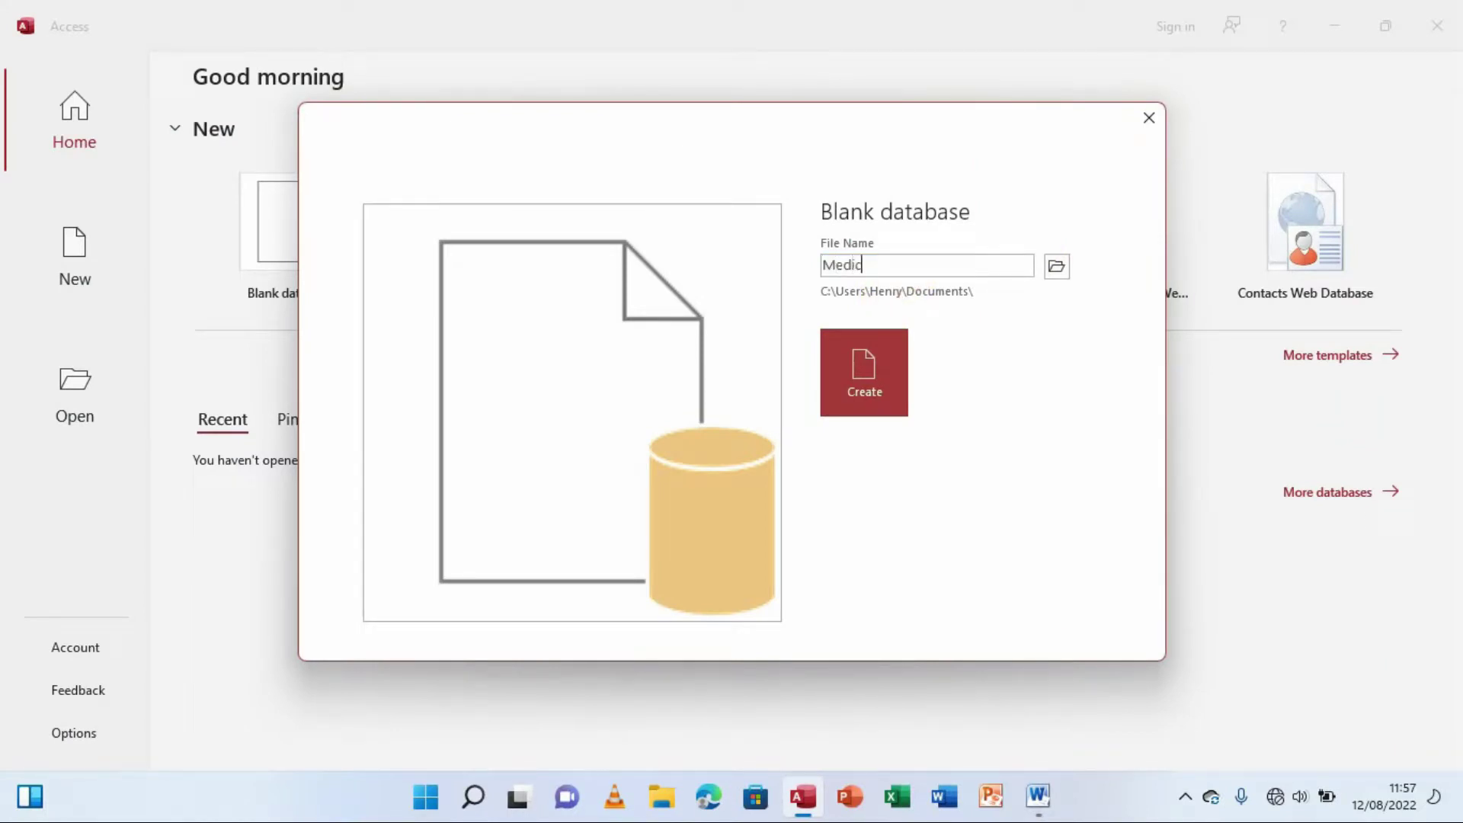
text(al De)
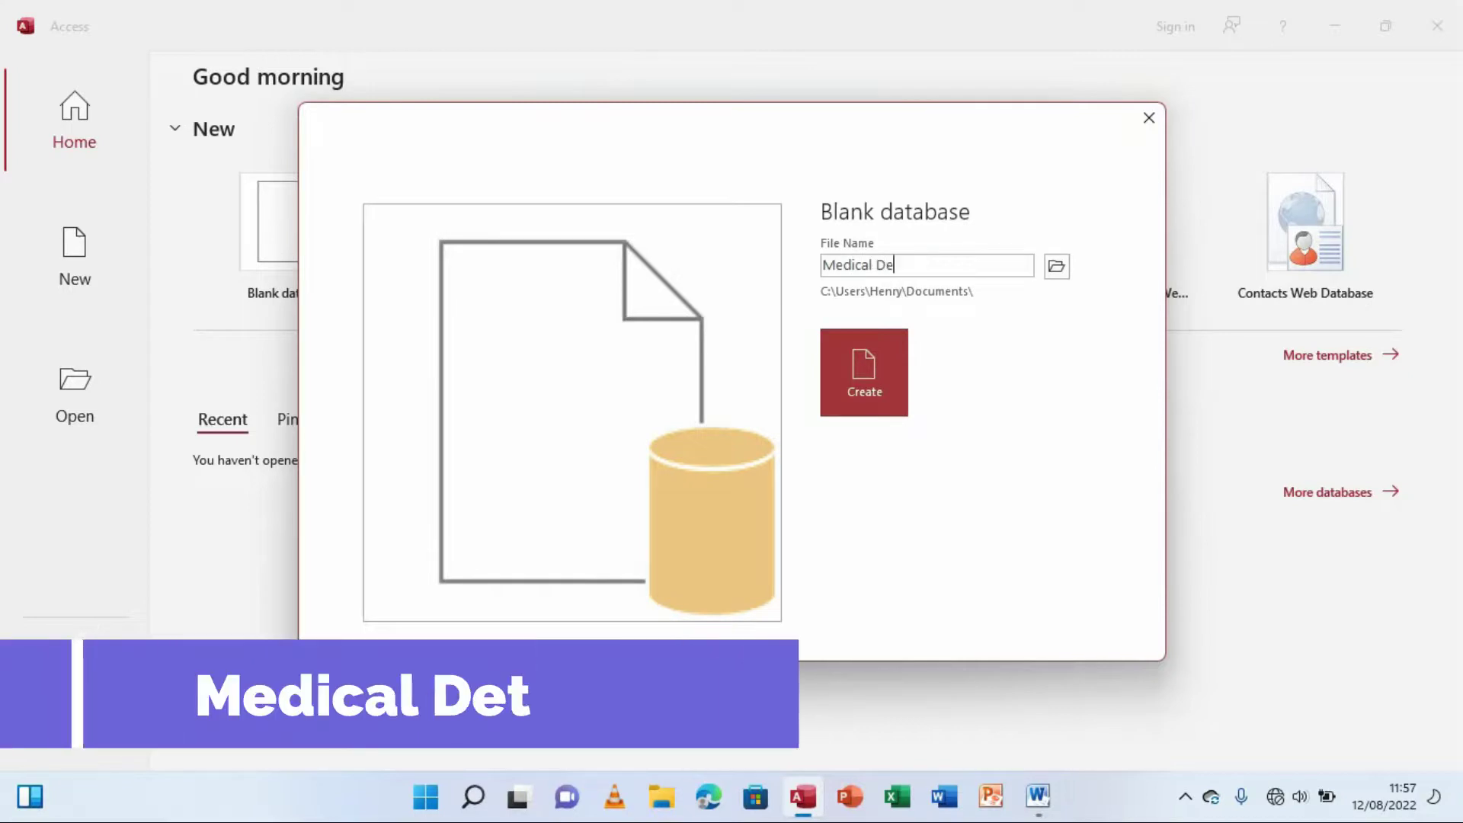
text(tails)
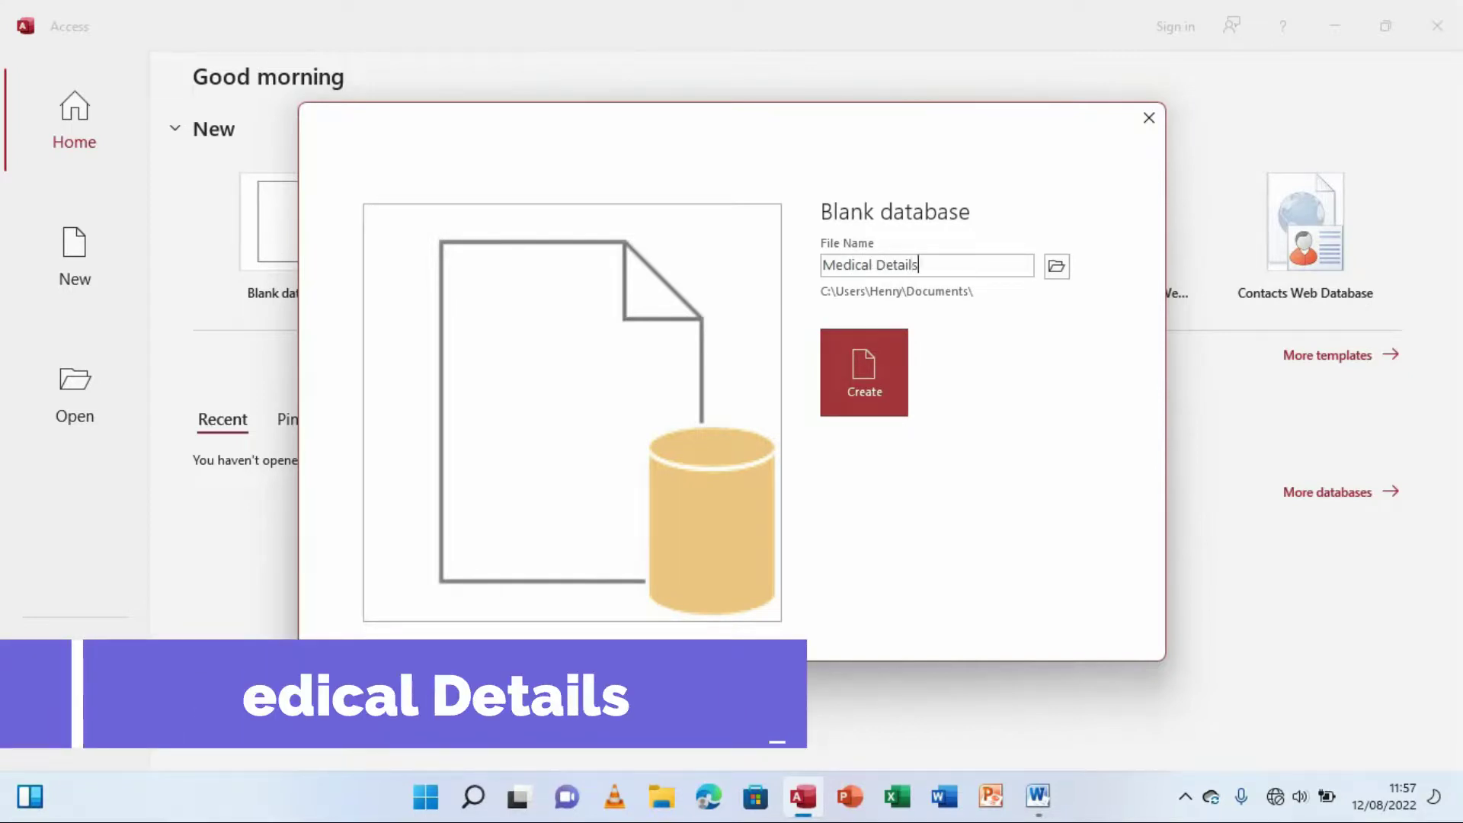
Browse for the new database's save location and go to the Desktop.
click(1058, 267)
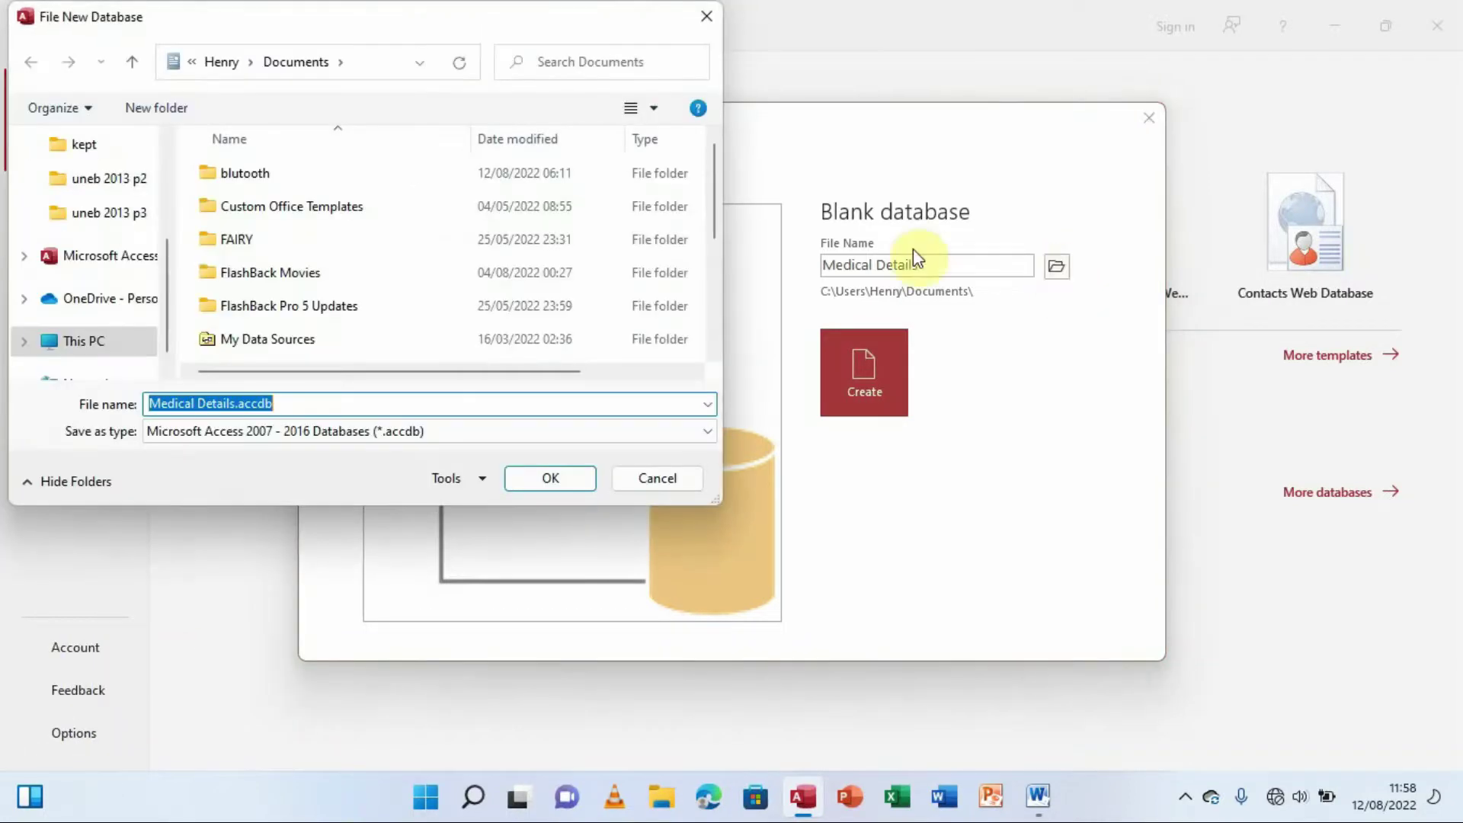
drag(410, 23, 595, 107)
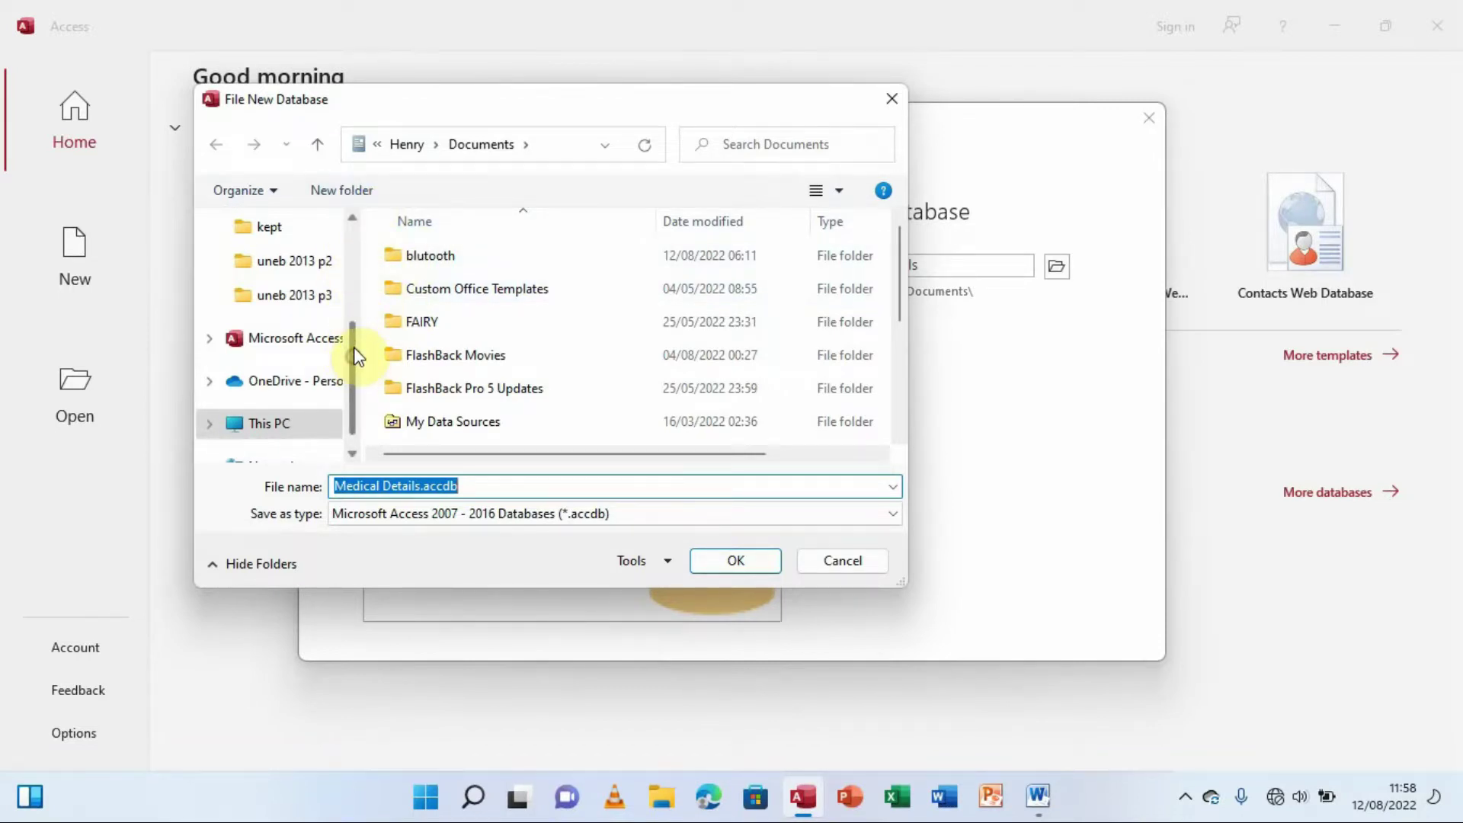
drag(353, 346, 356, 271)
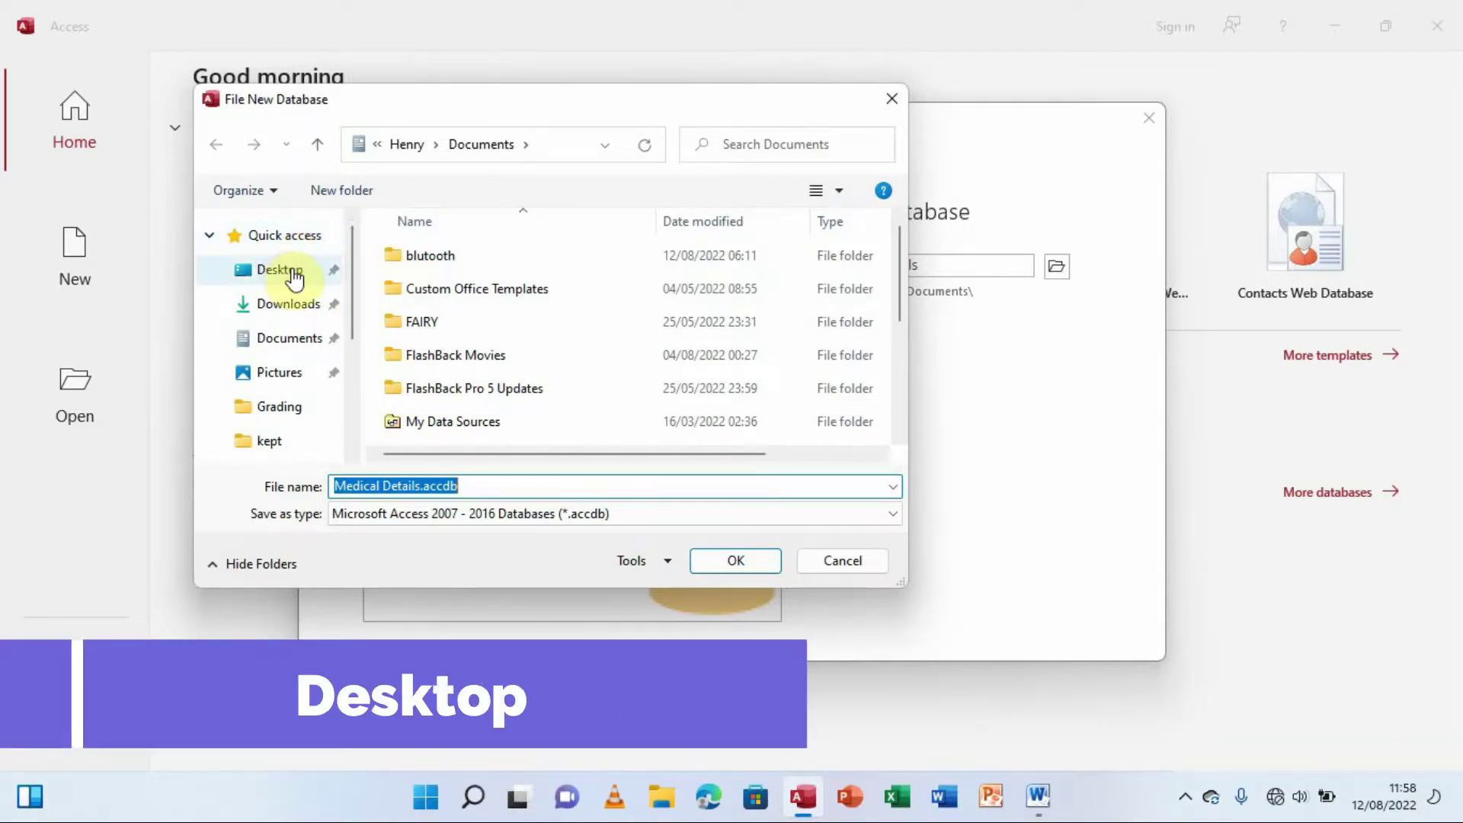
click(294, 280)
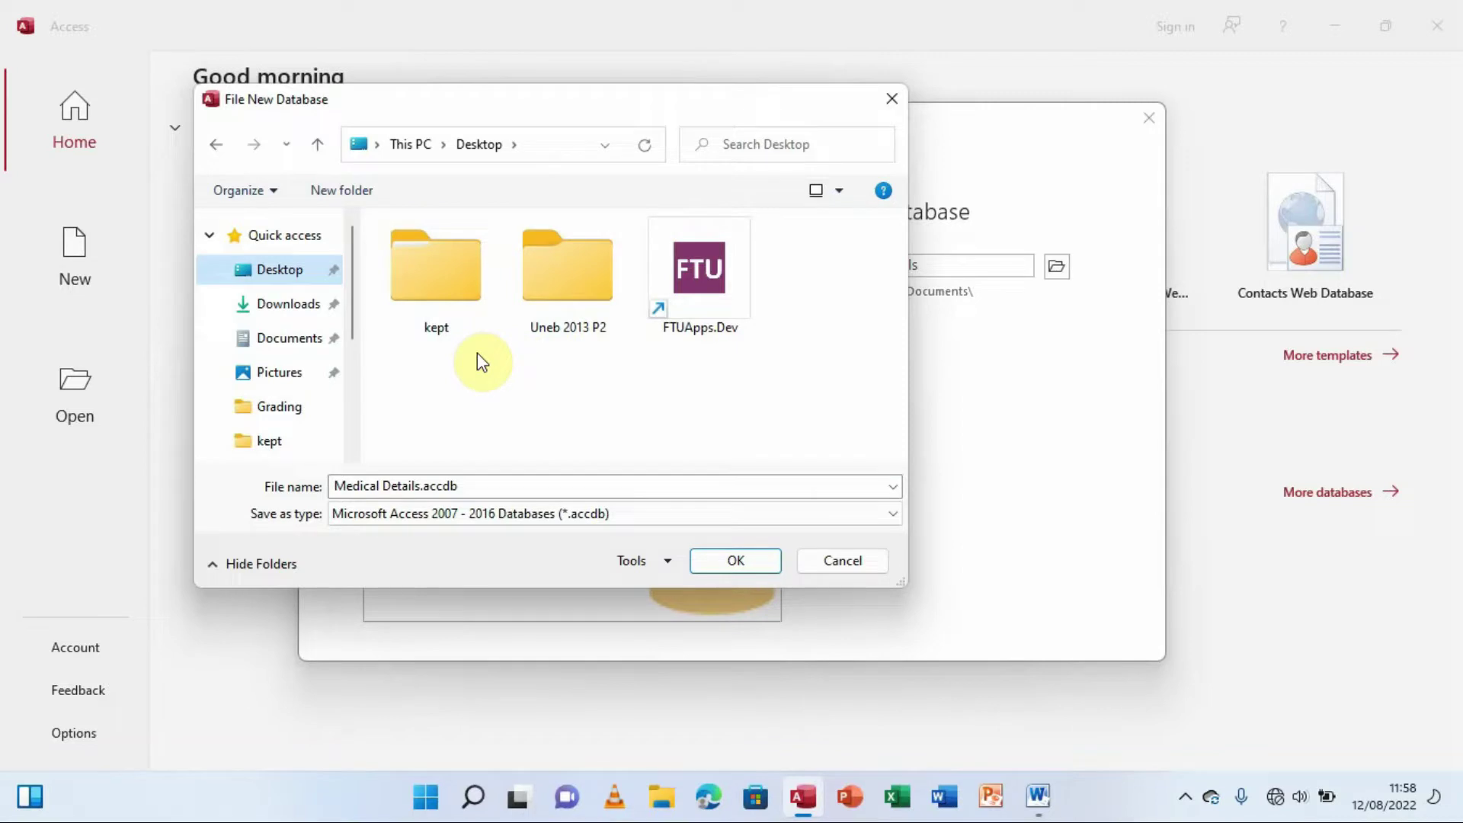
click(349, 265)
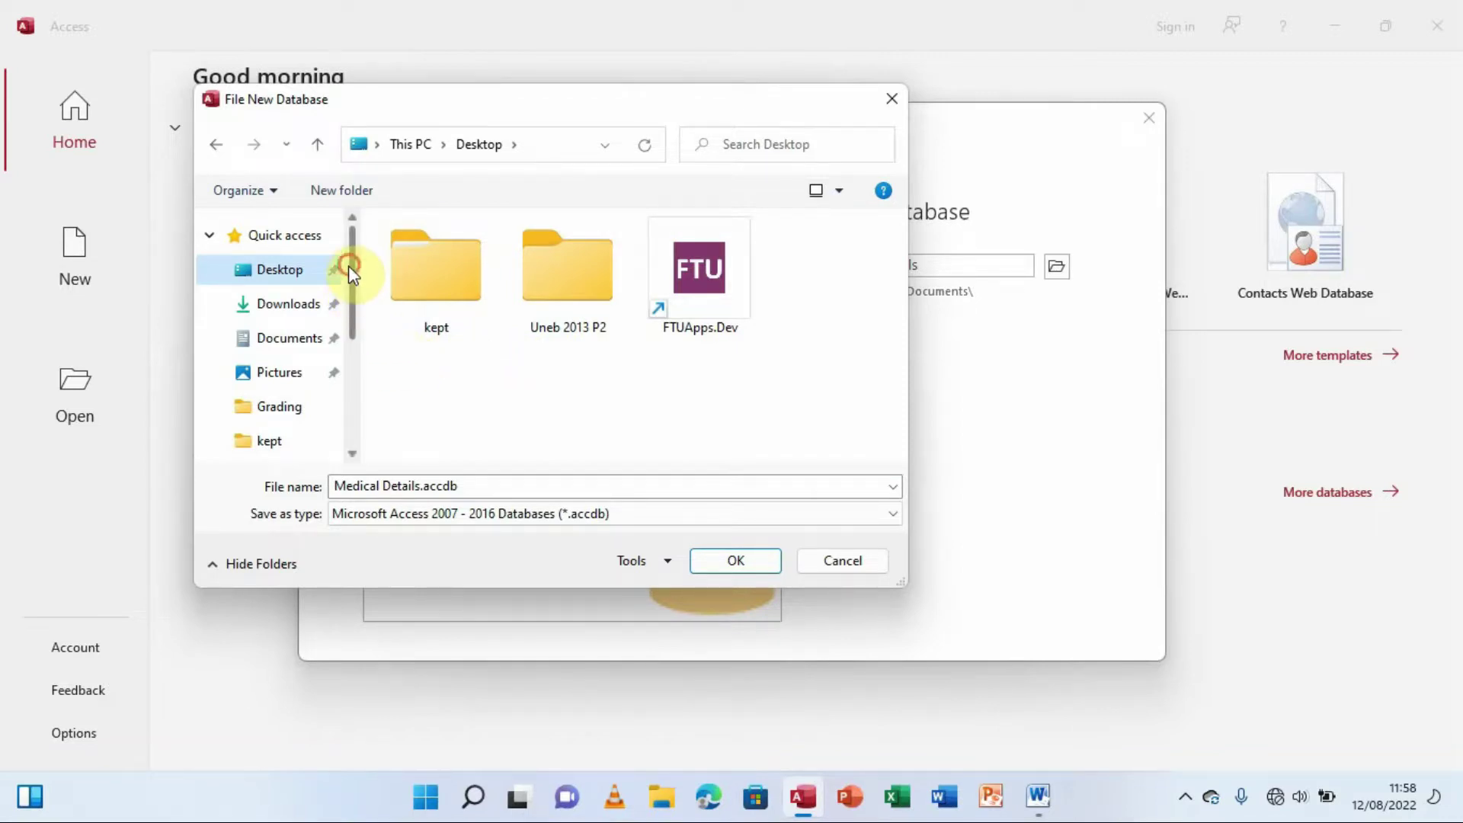
mouse_move(349, 265)
mouse_down()
mouse_move(360, 388)
mouse_move(353, 249)
mouse_up()
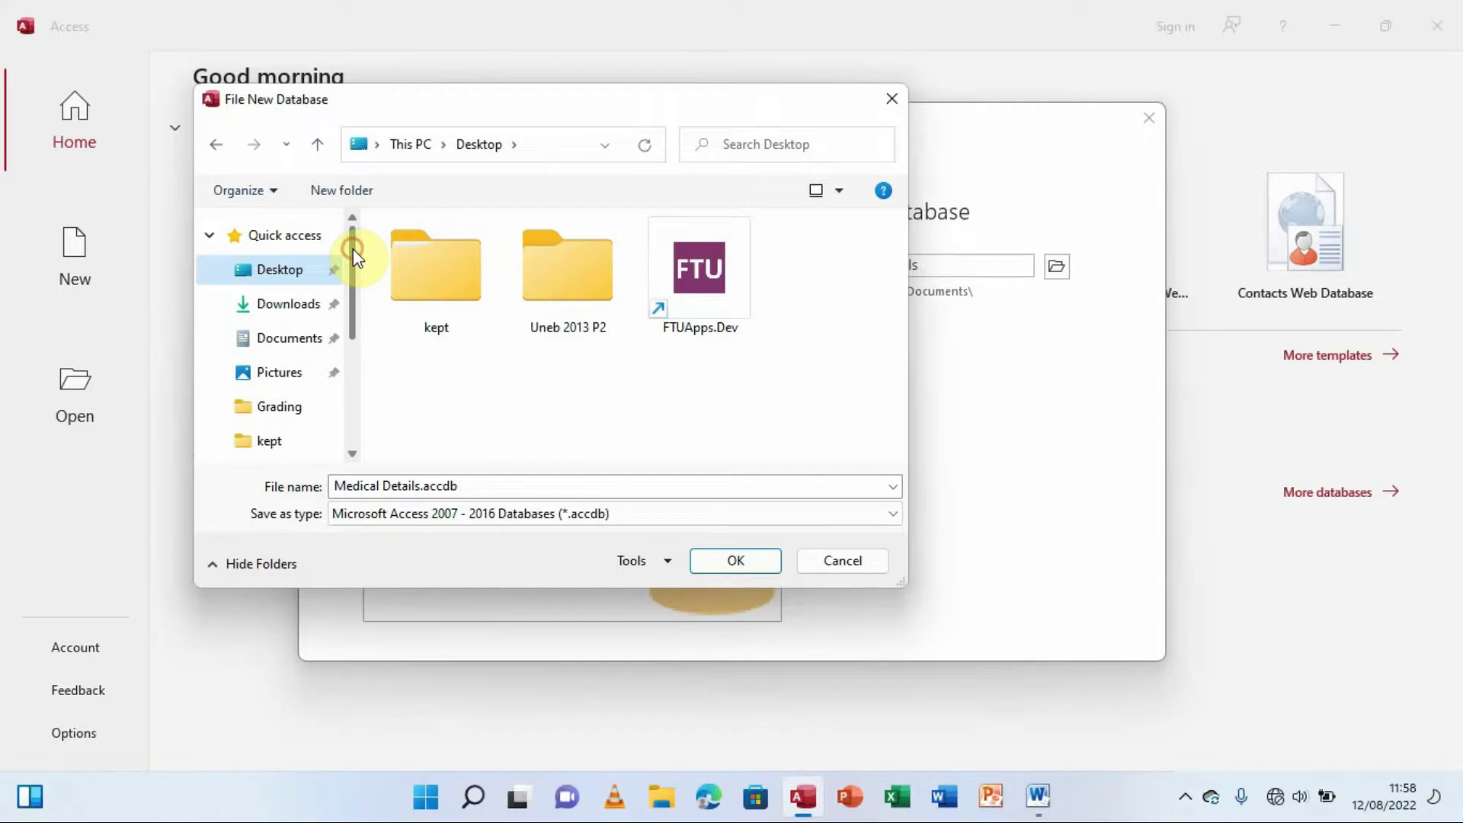
click(605, 146)
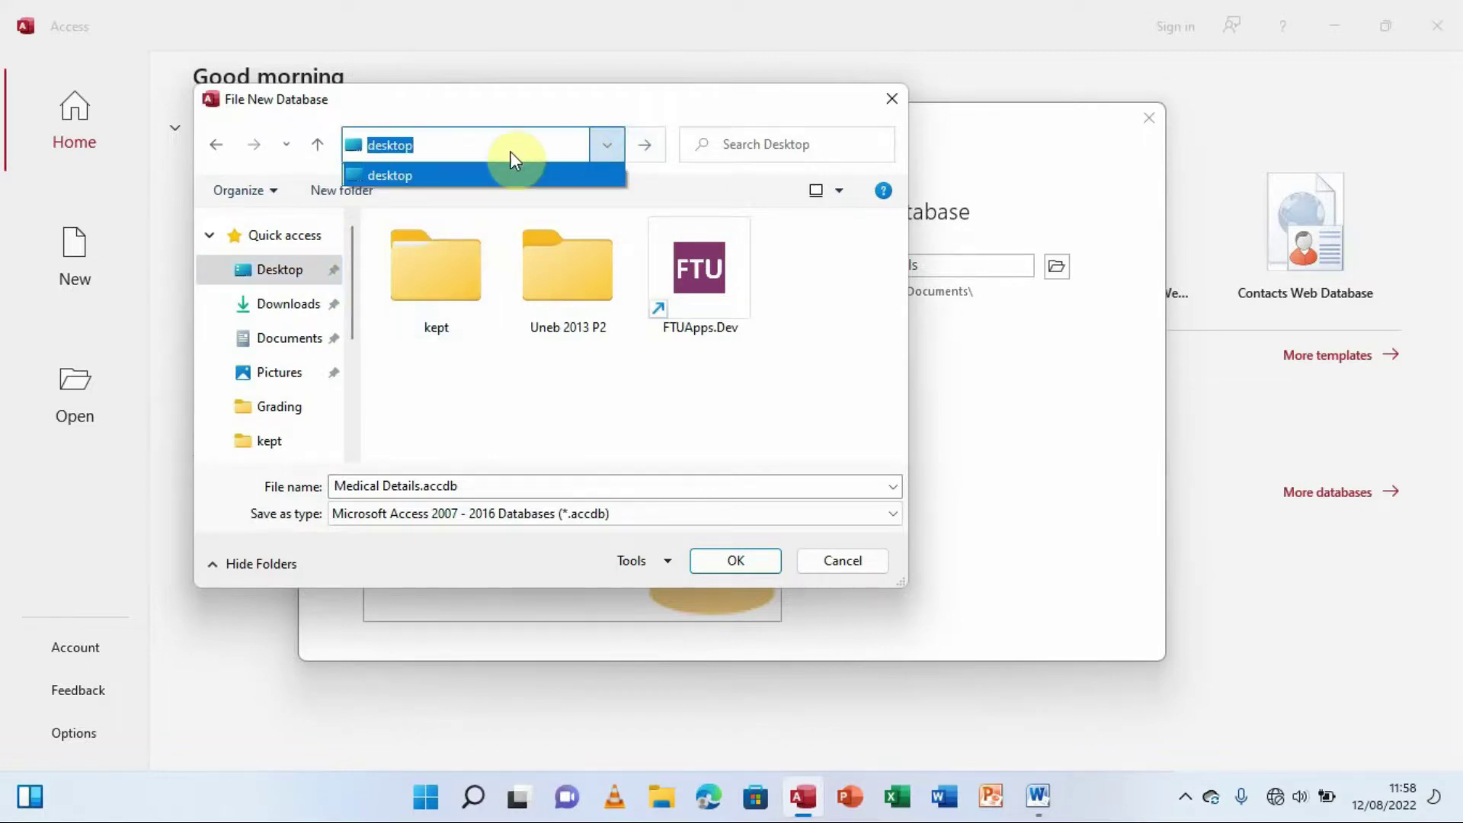
text(desktop)
key(Return)
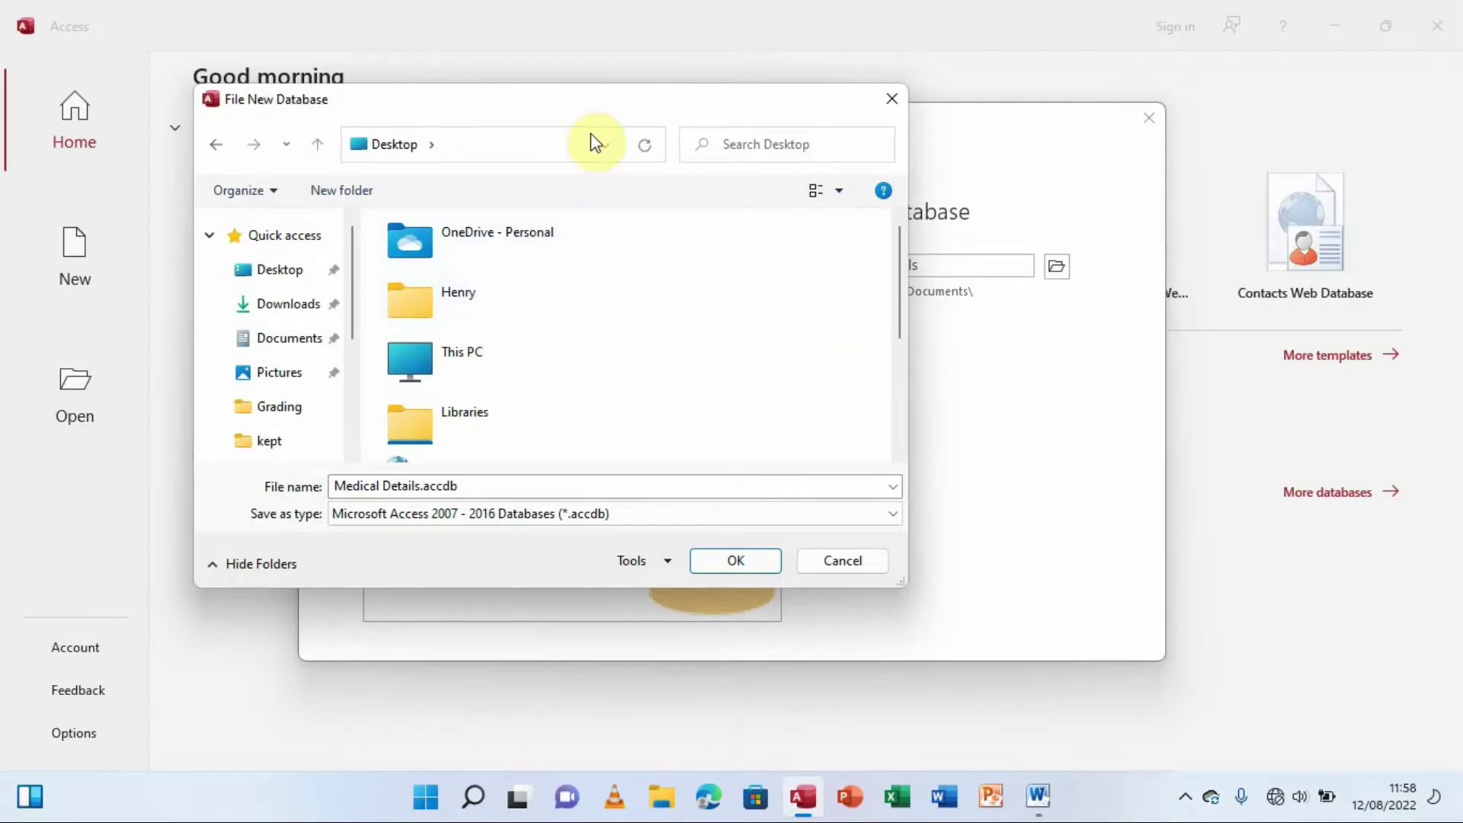
click(288, 273)
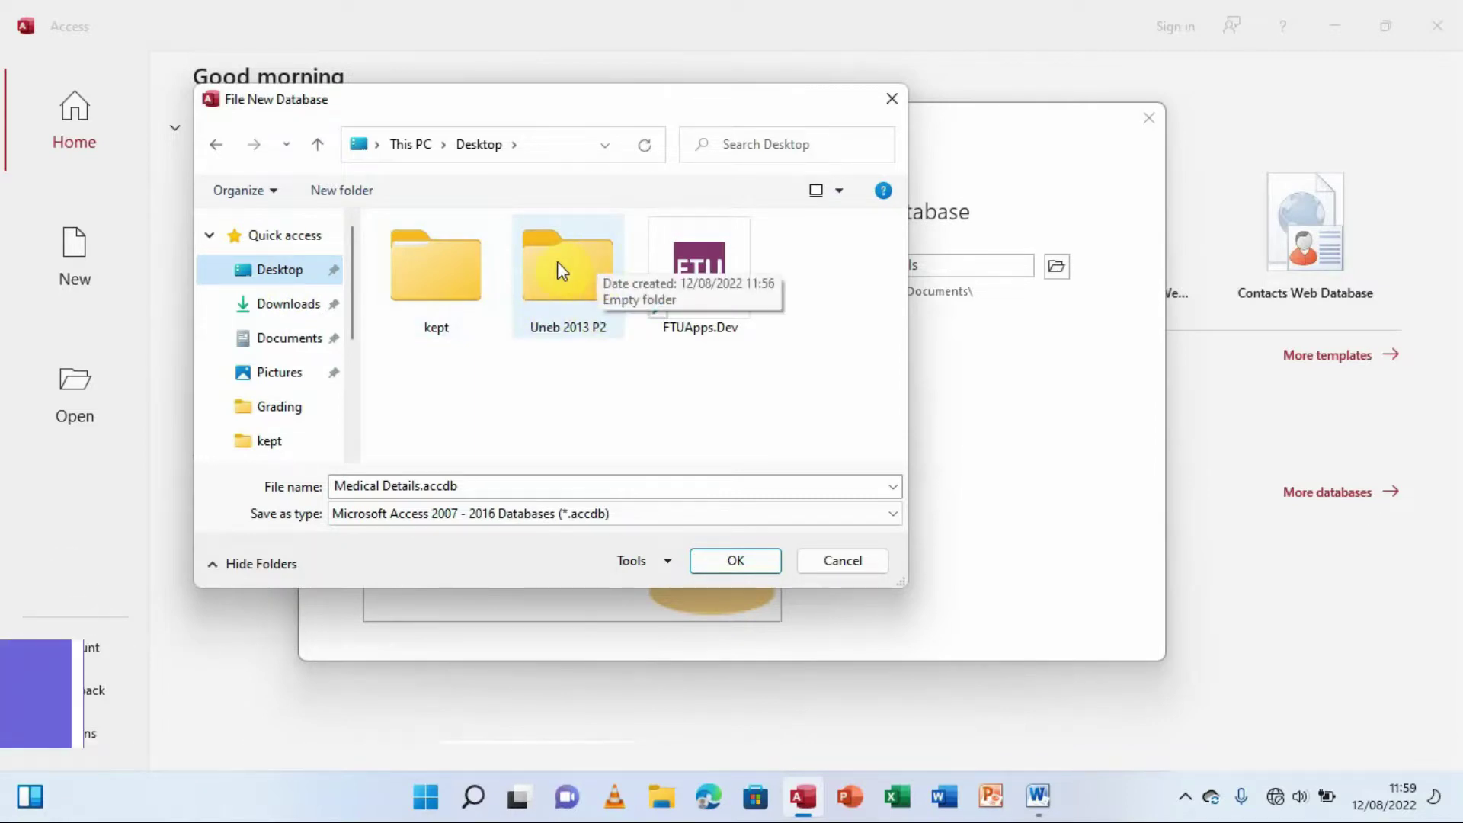
Choose the "Uneb 2013 P2" folder as the save location and create the Medical Details database.
click(570, 293)
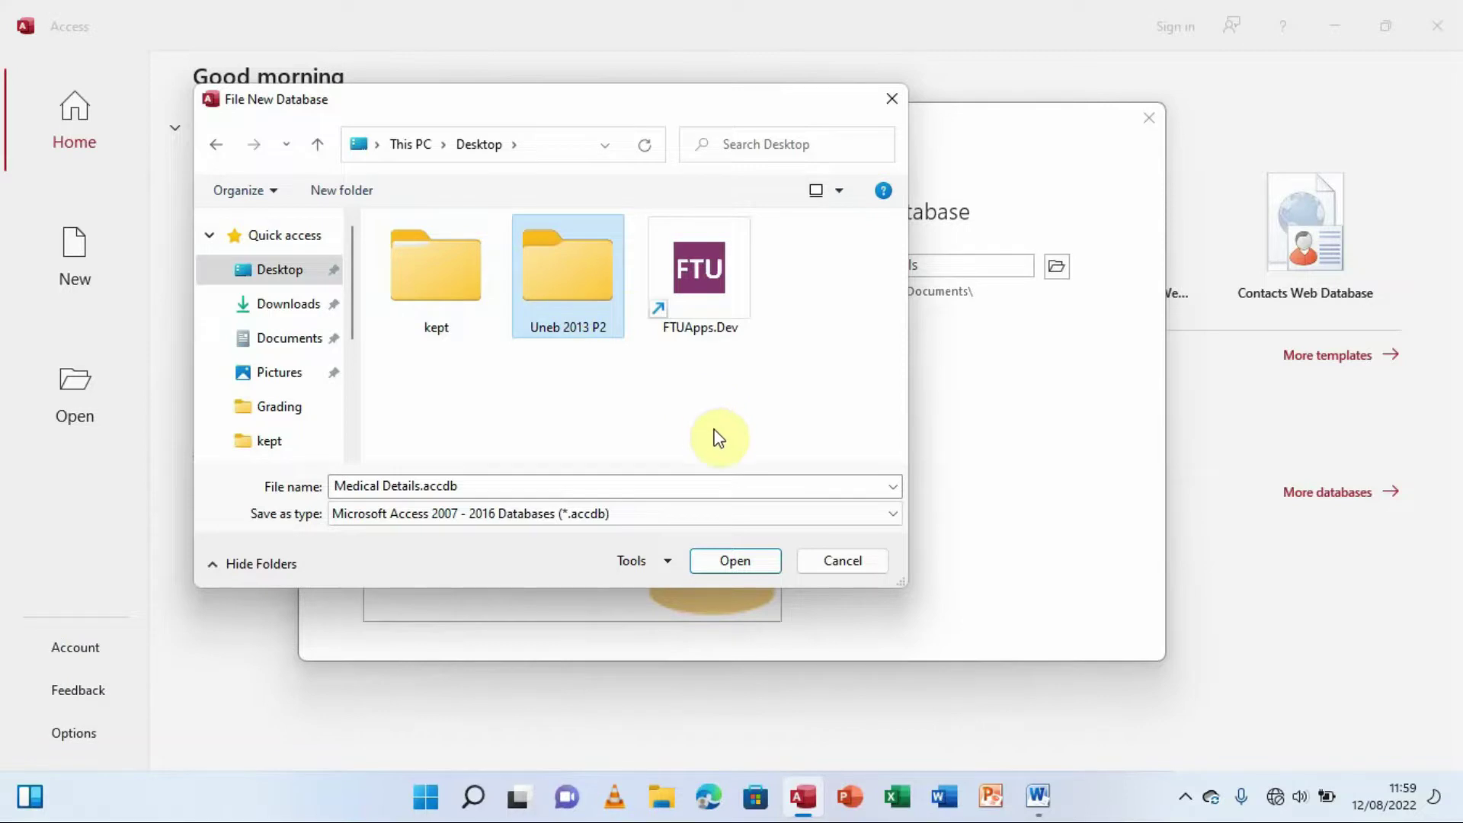
click(736, 560)
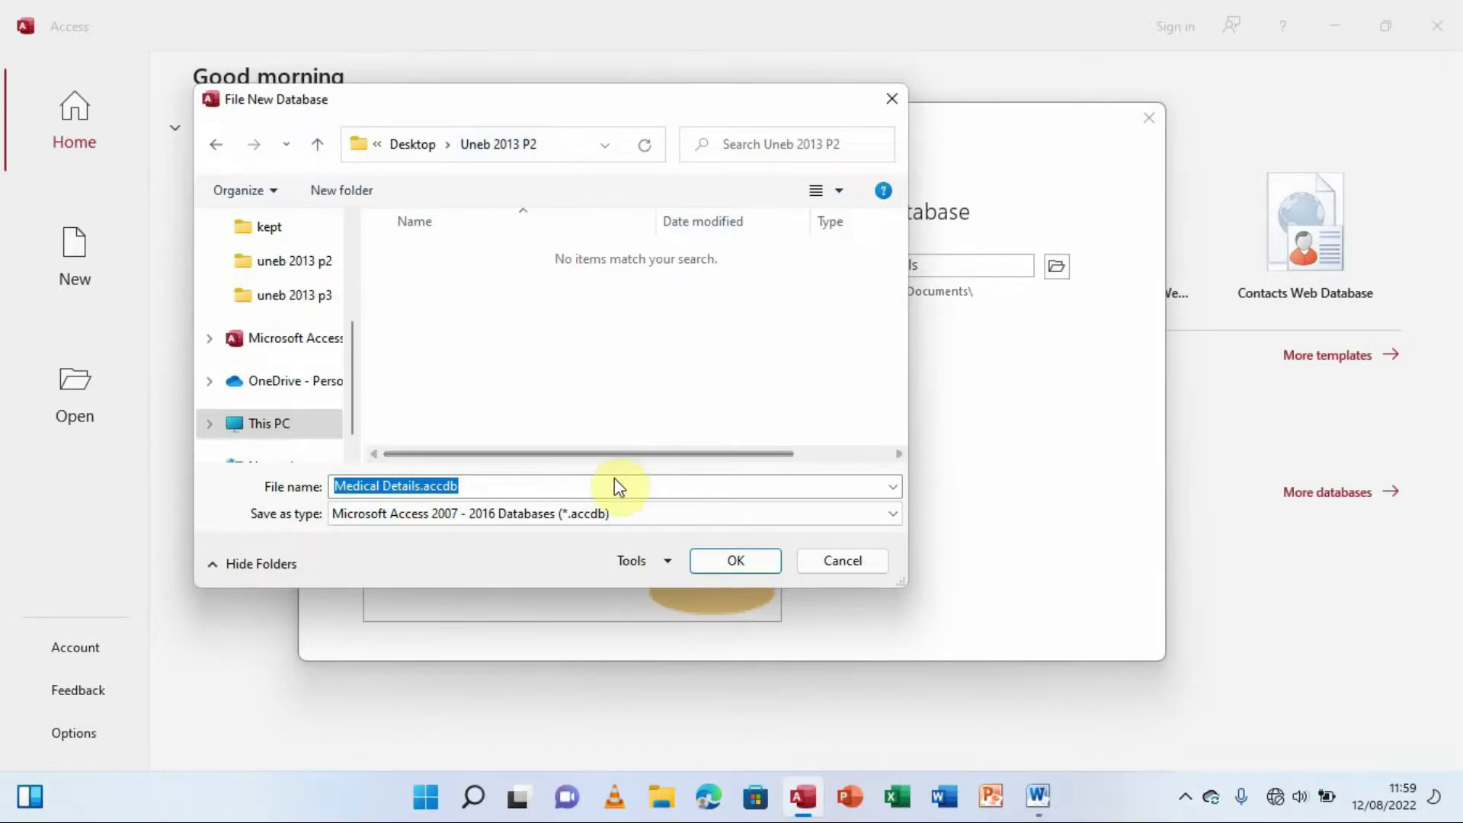
click(744, 562)
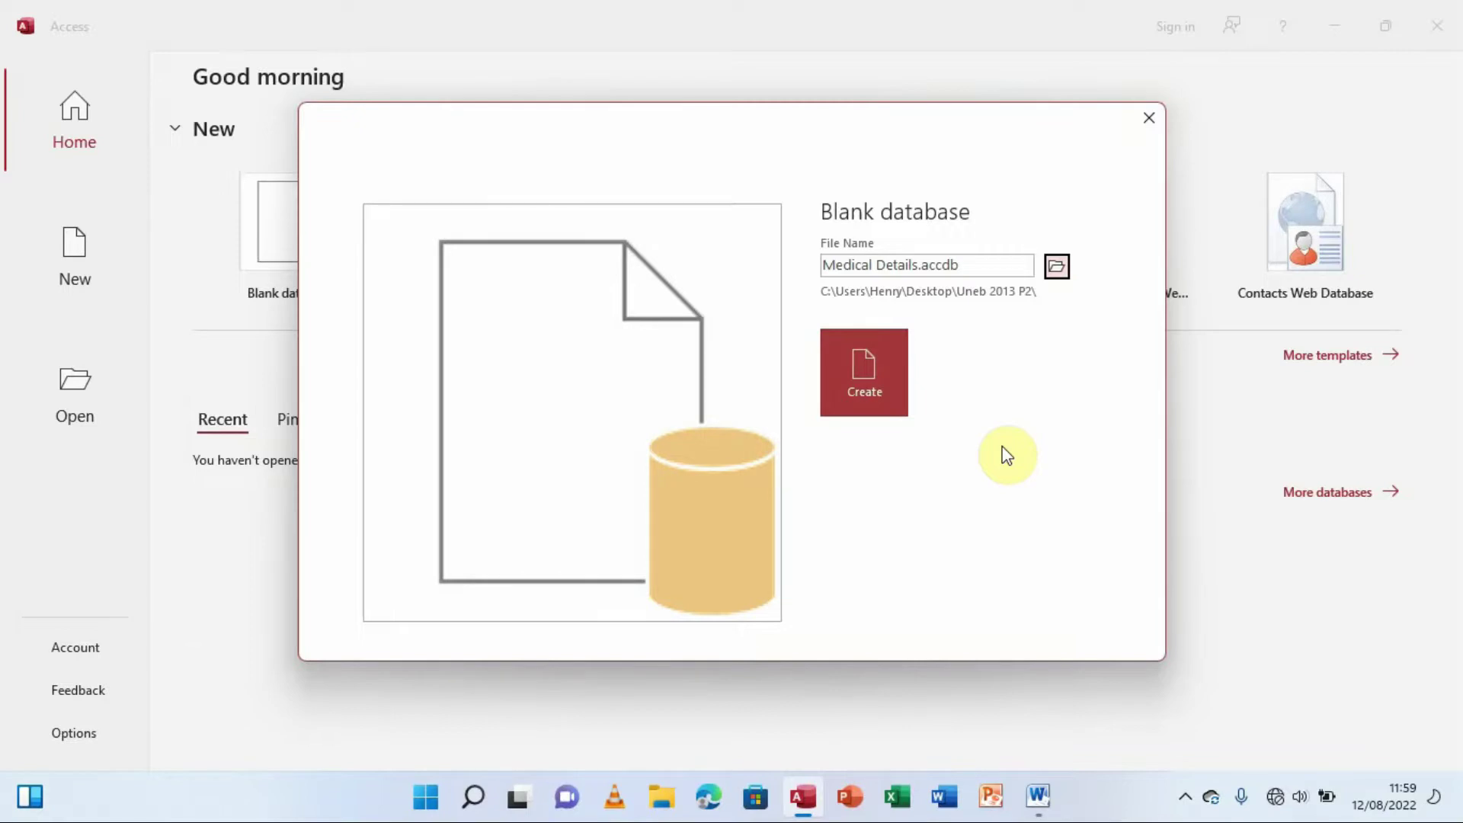
click(877, 396)
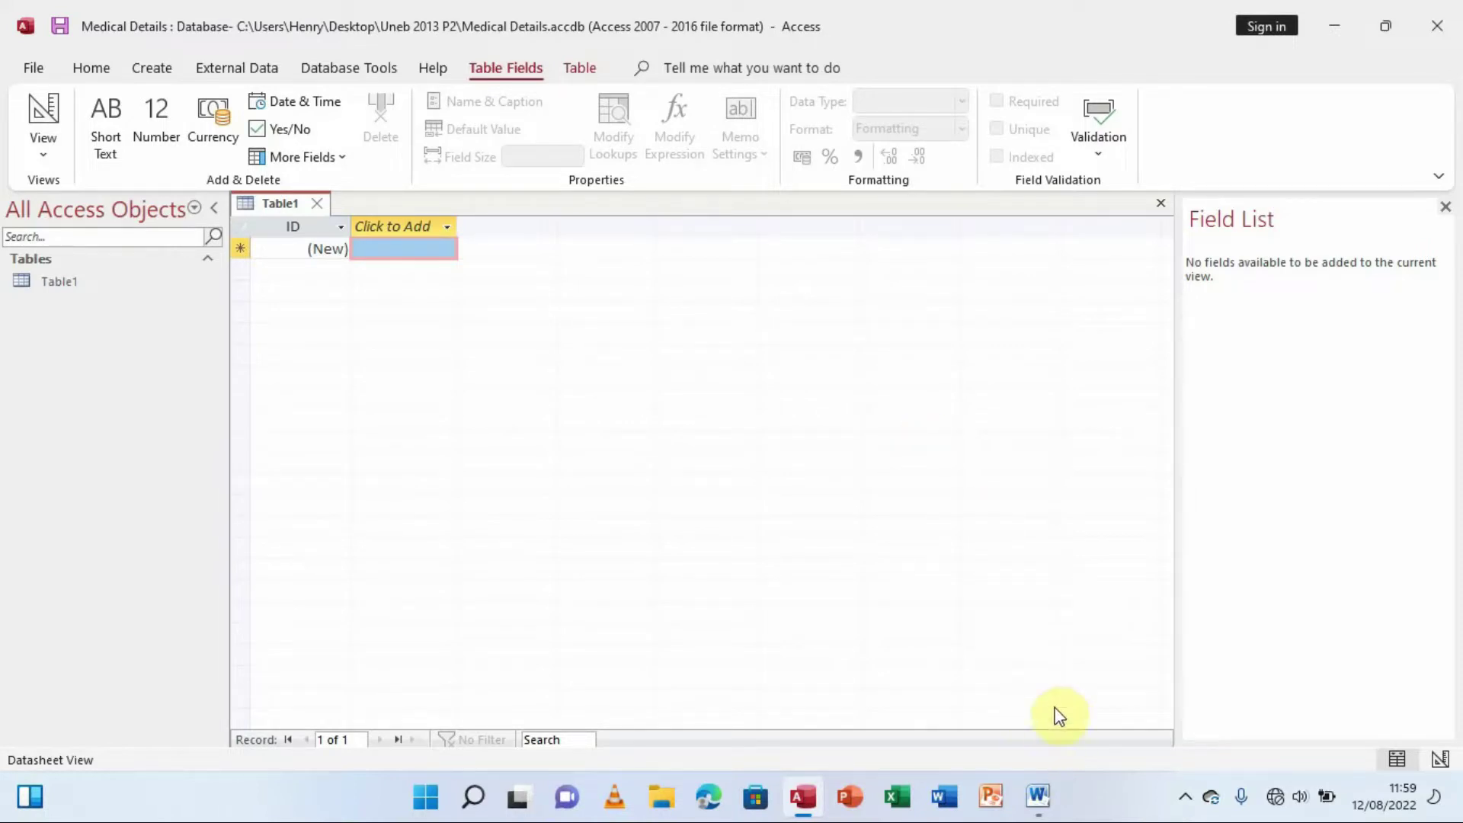
Consult part (b) of the Word exam paper, return to Access, open the new table in design view and save it as "Patients".
click(1039, 797)
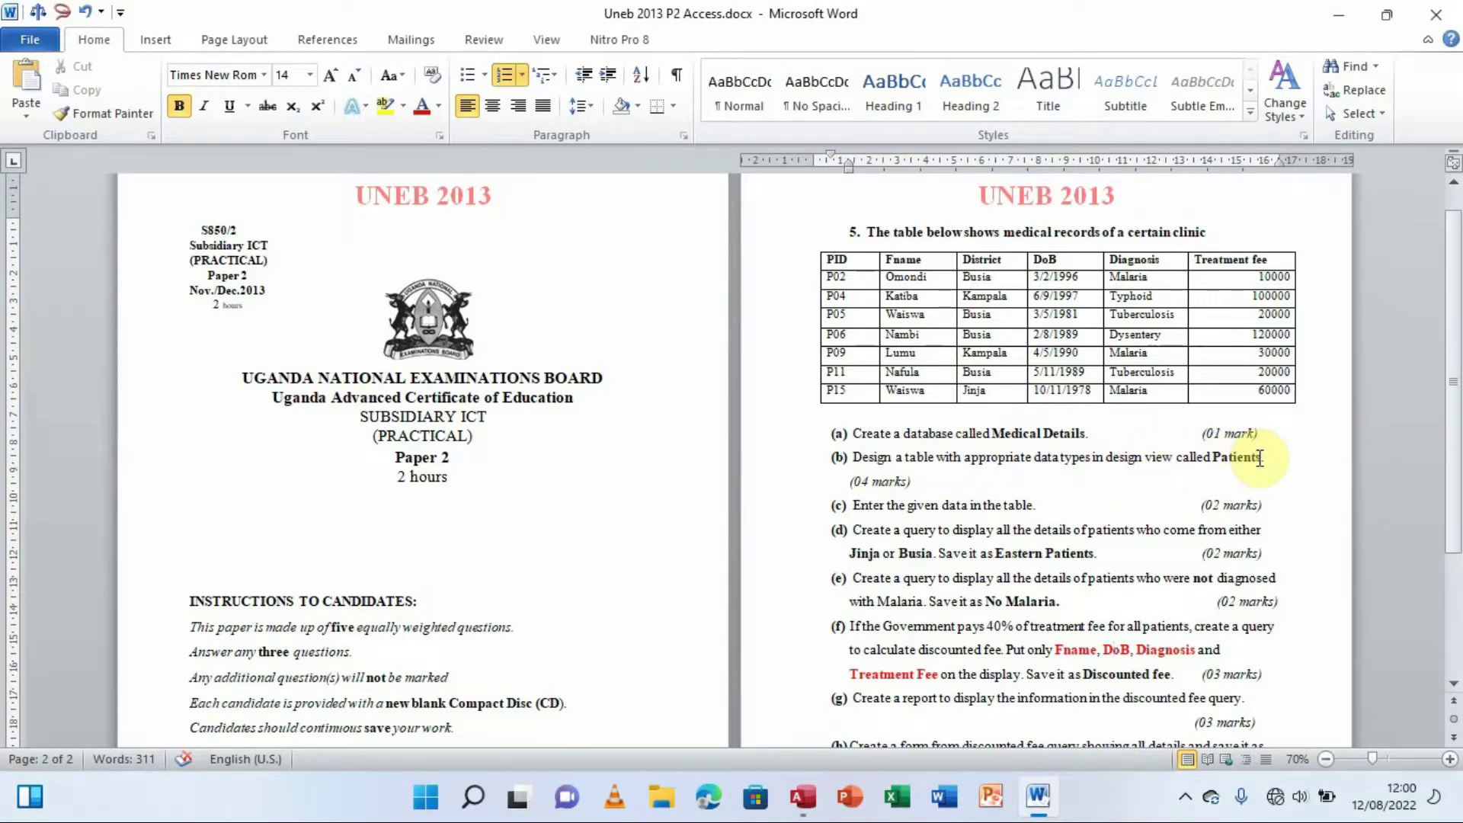
drag(1259, 457, 1219, 465)
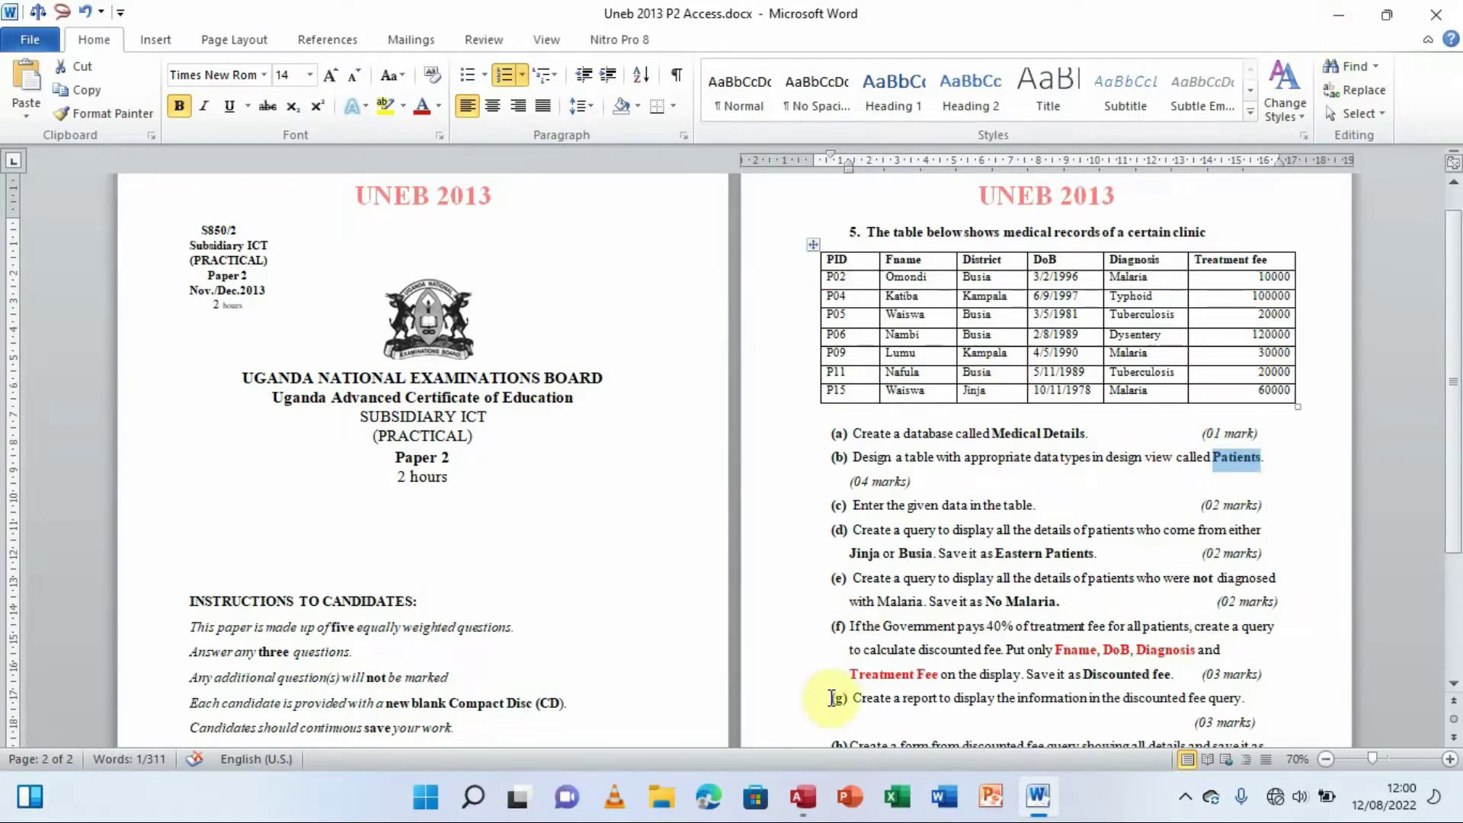
click(806, 797)
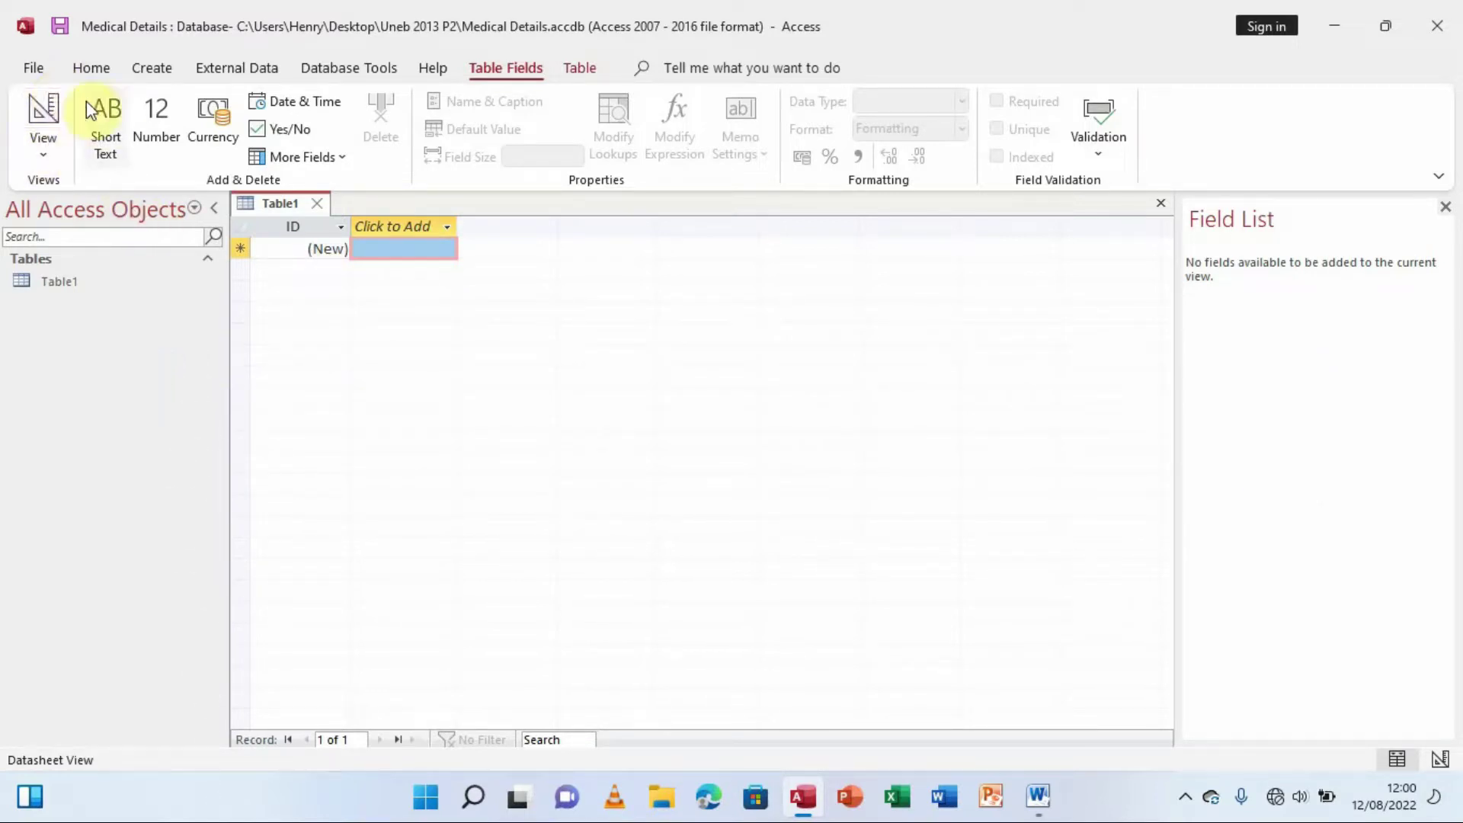
click(46, 157)
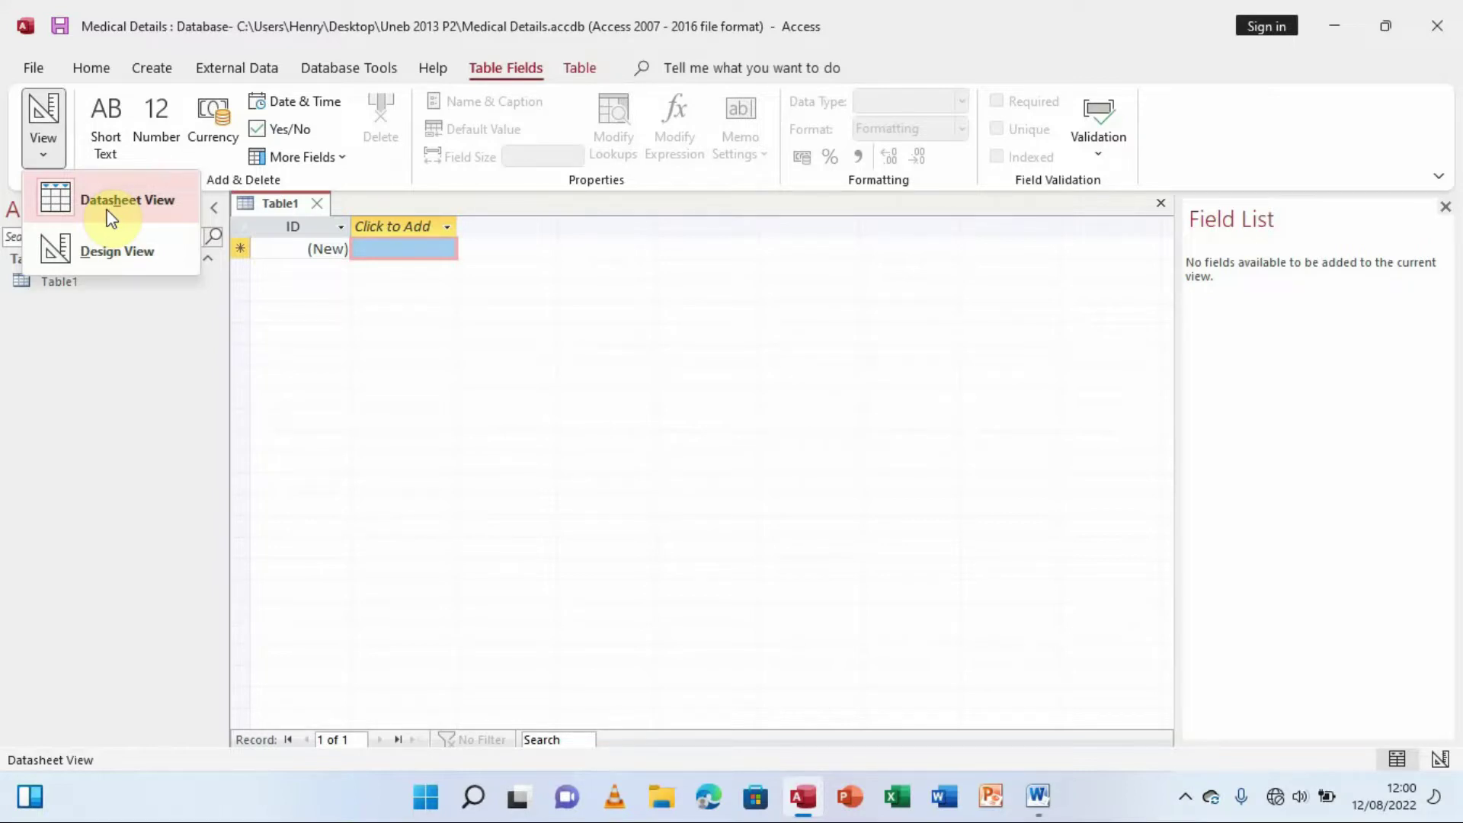
click(111, 249)
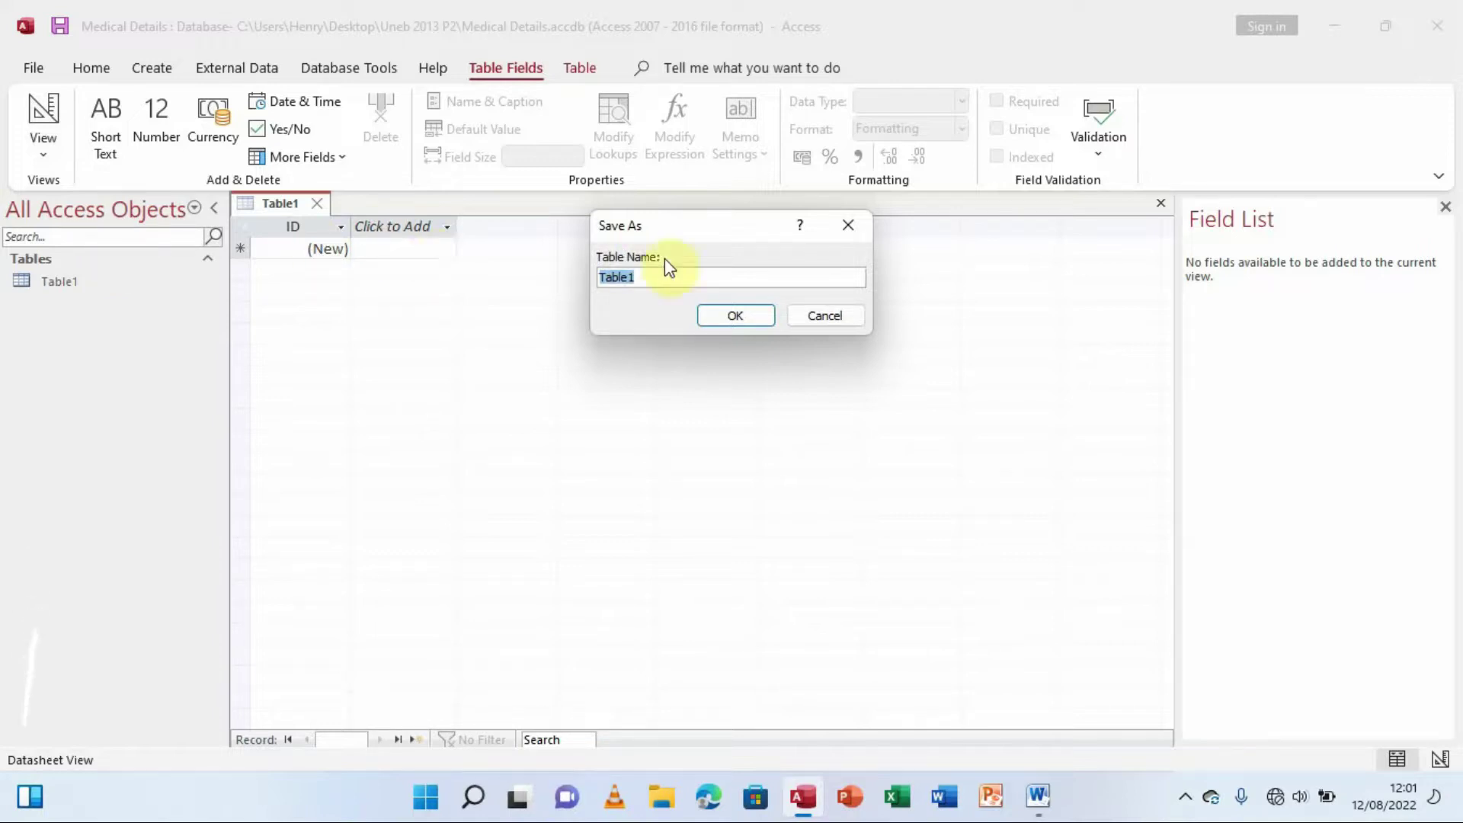
text(Patients)
click(738, 316)
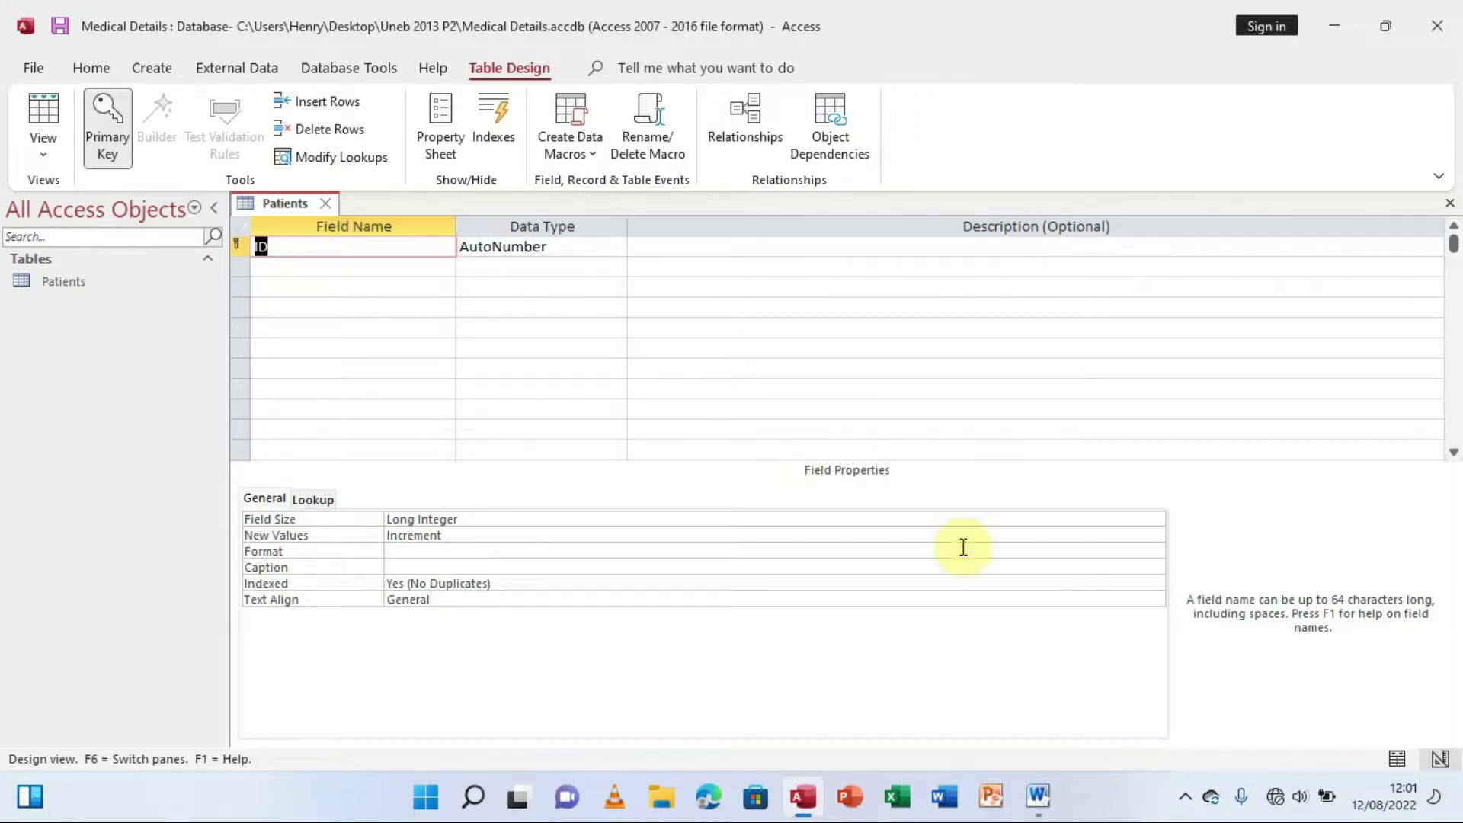
Copy the PID heading from the exam paper's table in Word and paste it over the first field name of the Patients table in Access.
click(1039, 797)
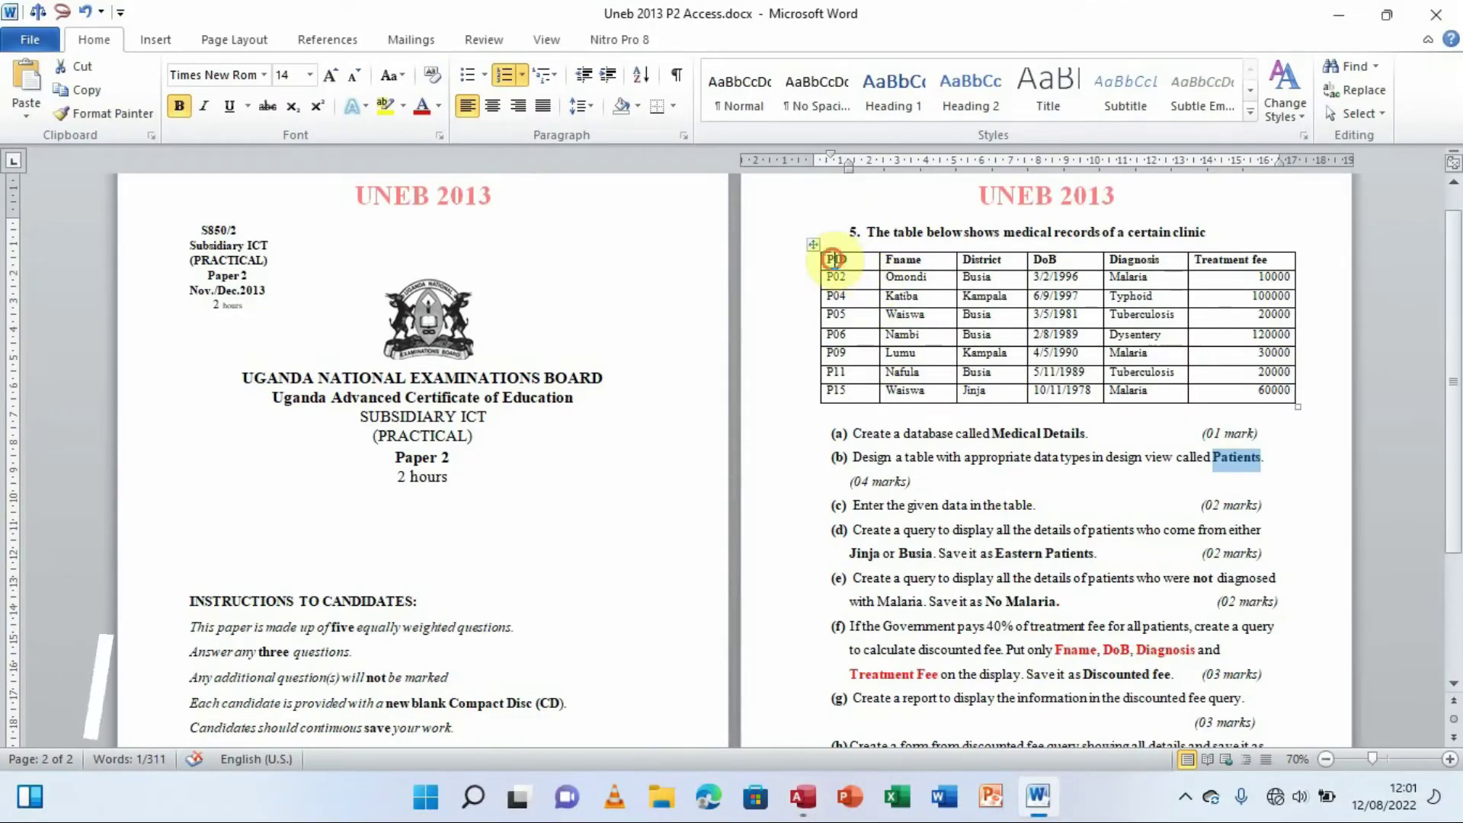
drag(844, 265, 1229, 271)
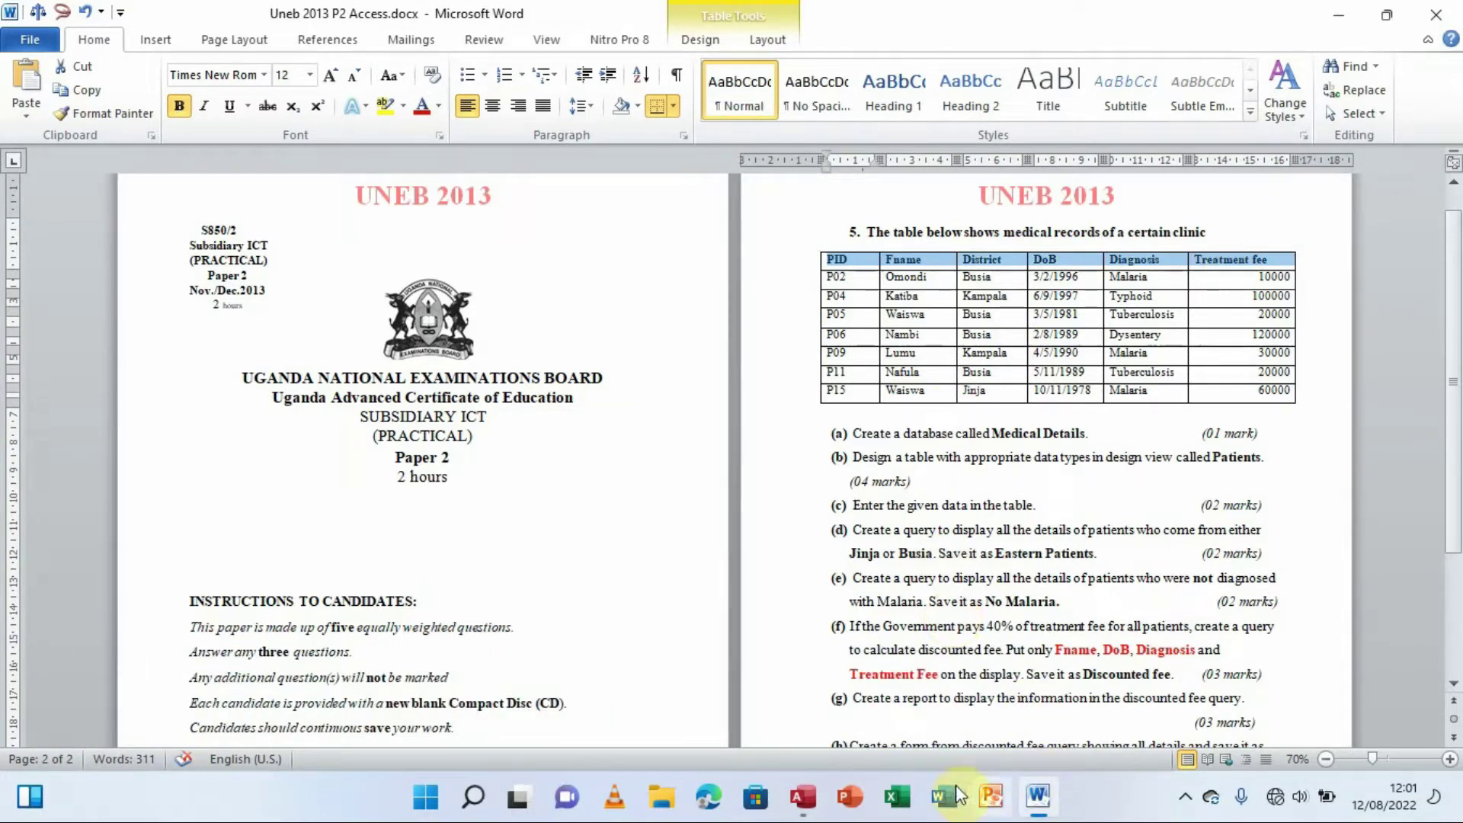
click(815, 789)
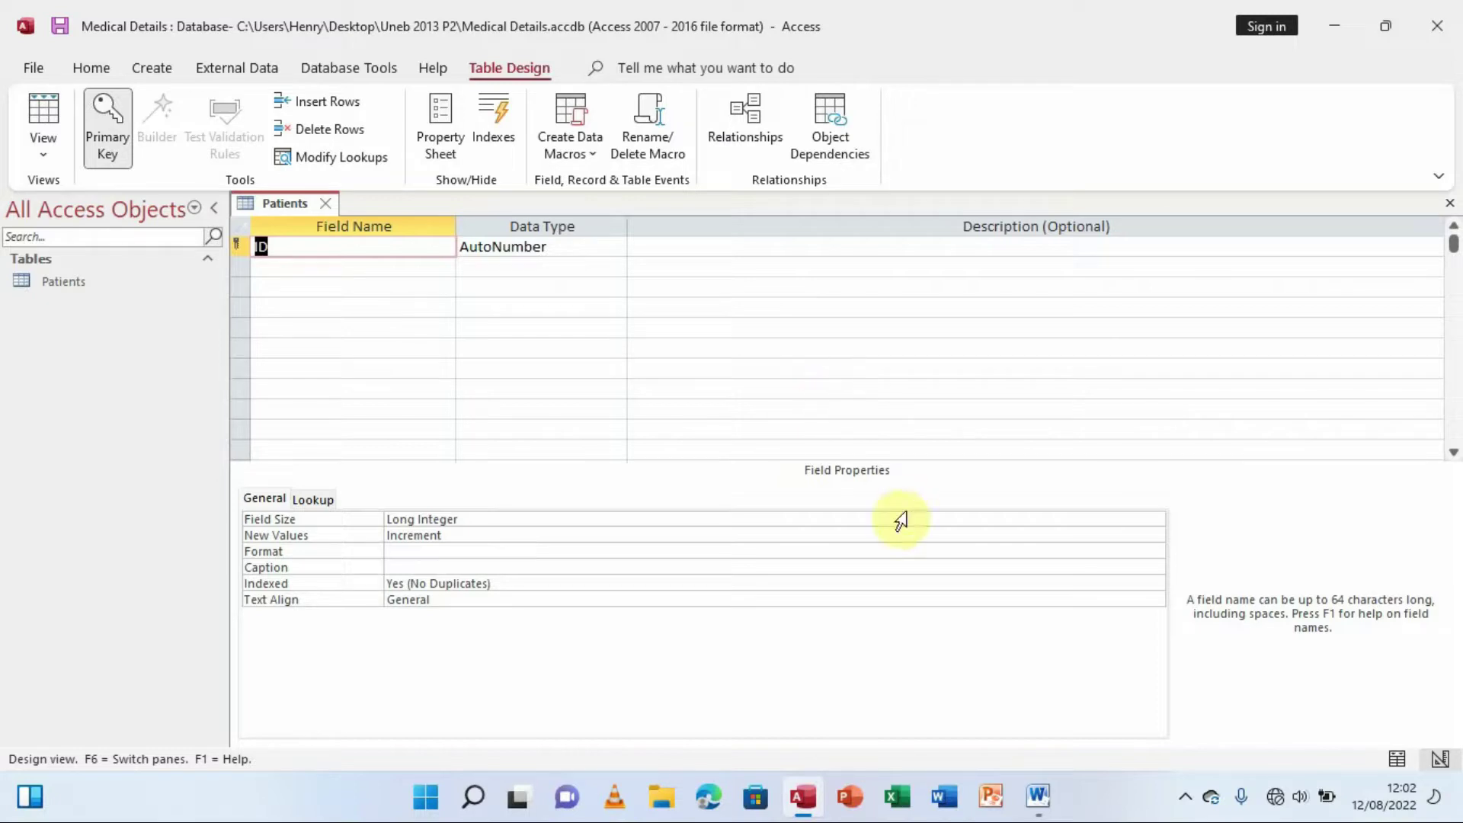
click(1038, 796)
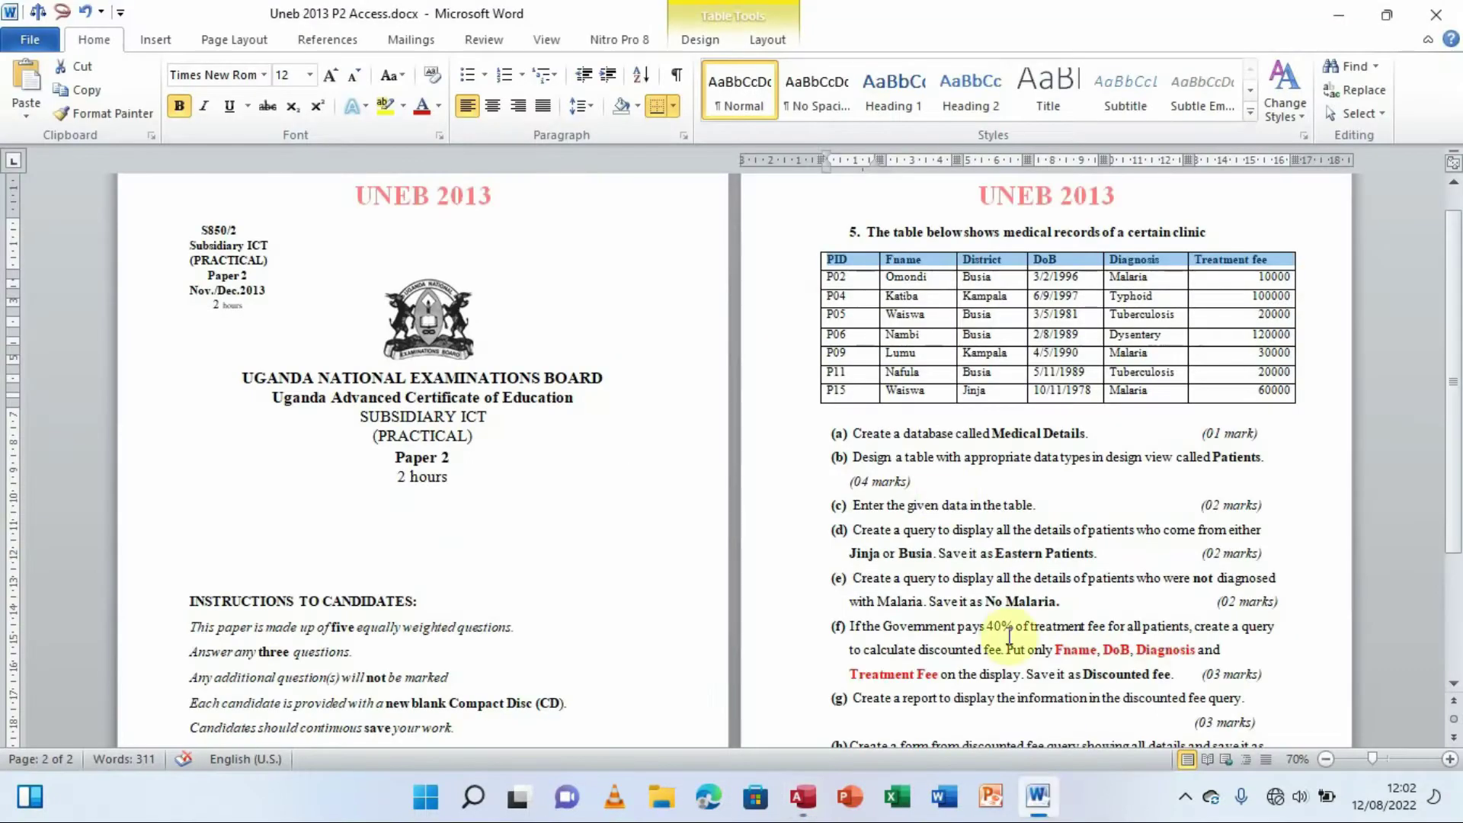
click(852, 261)
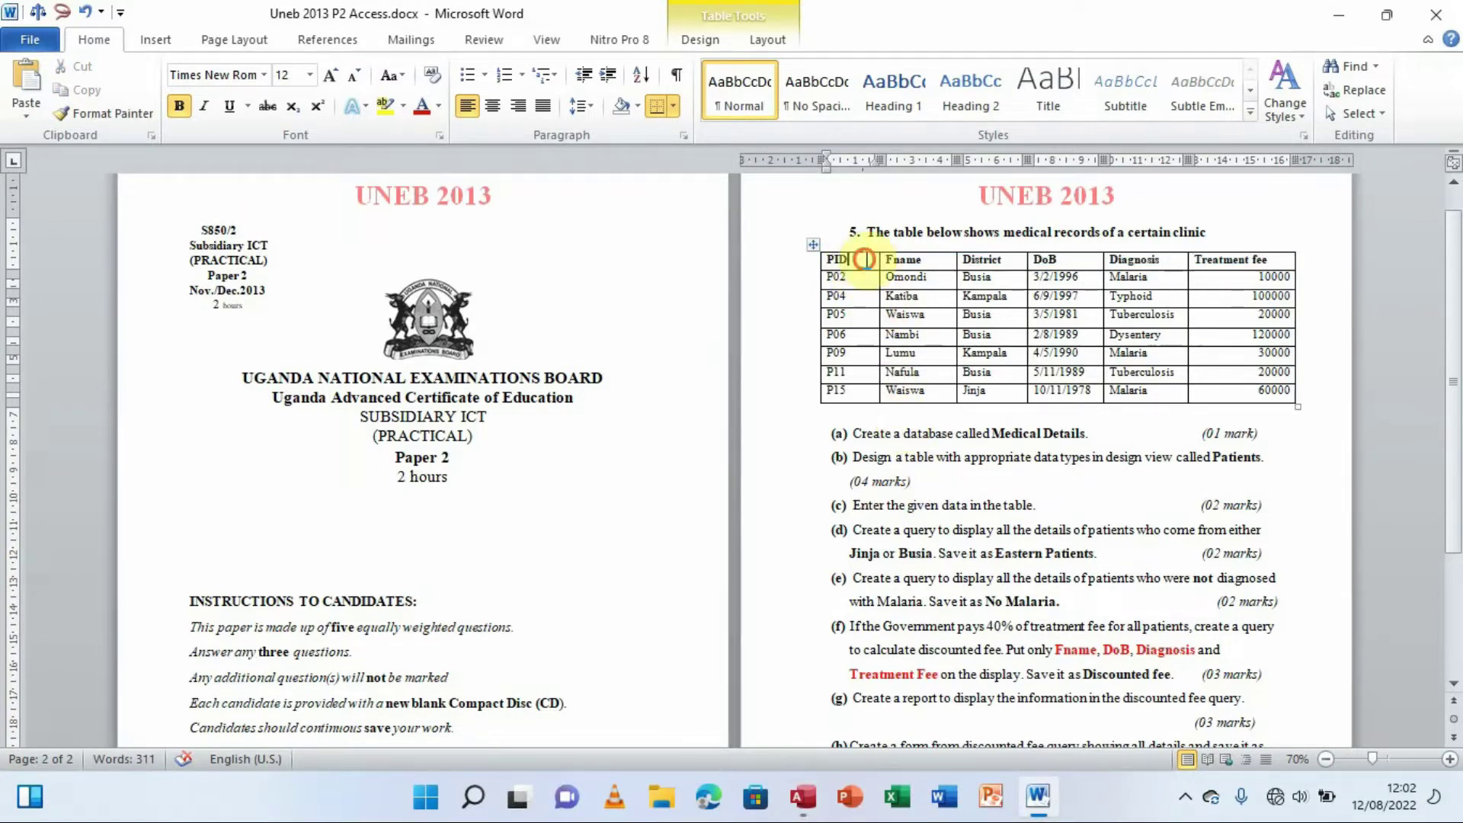
click(829, 258)
key(ctrl+c)
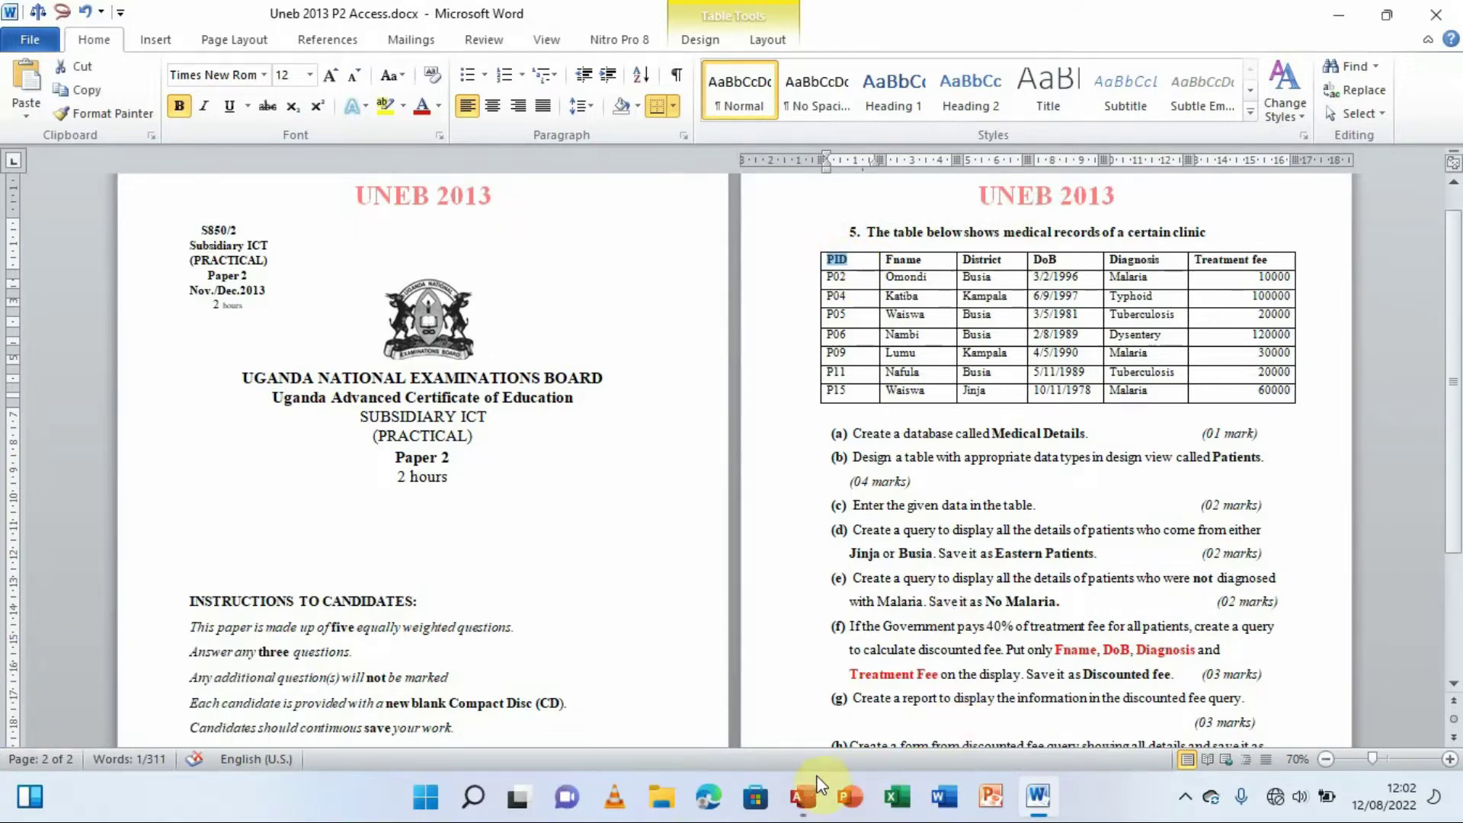
click(803, 793)
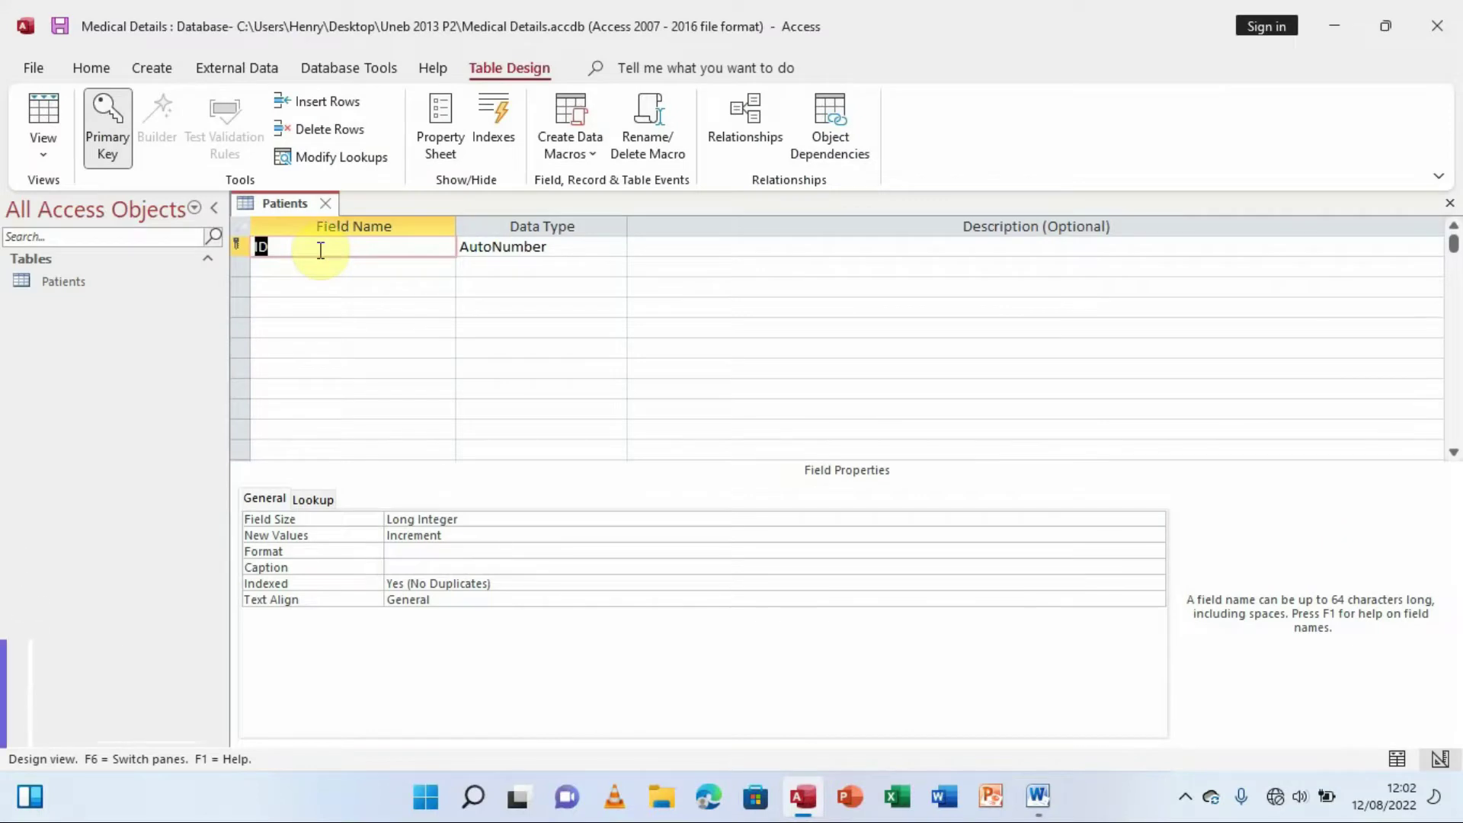
key(ctrl+v)
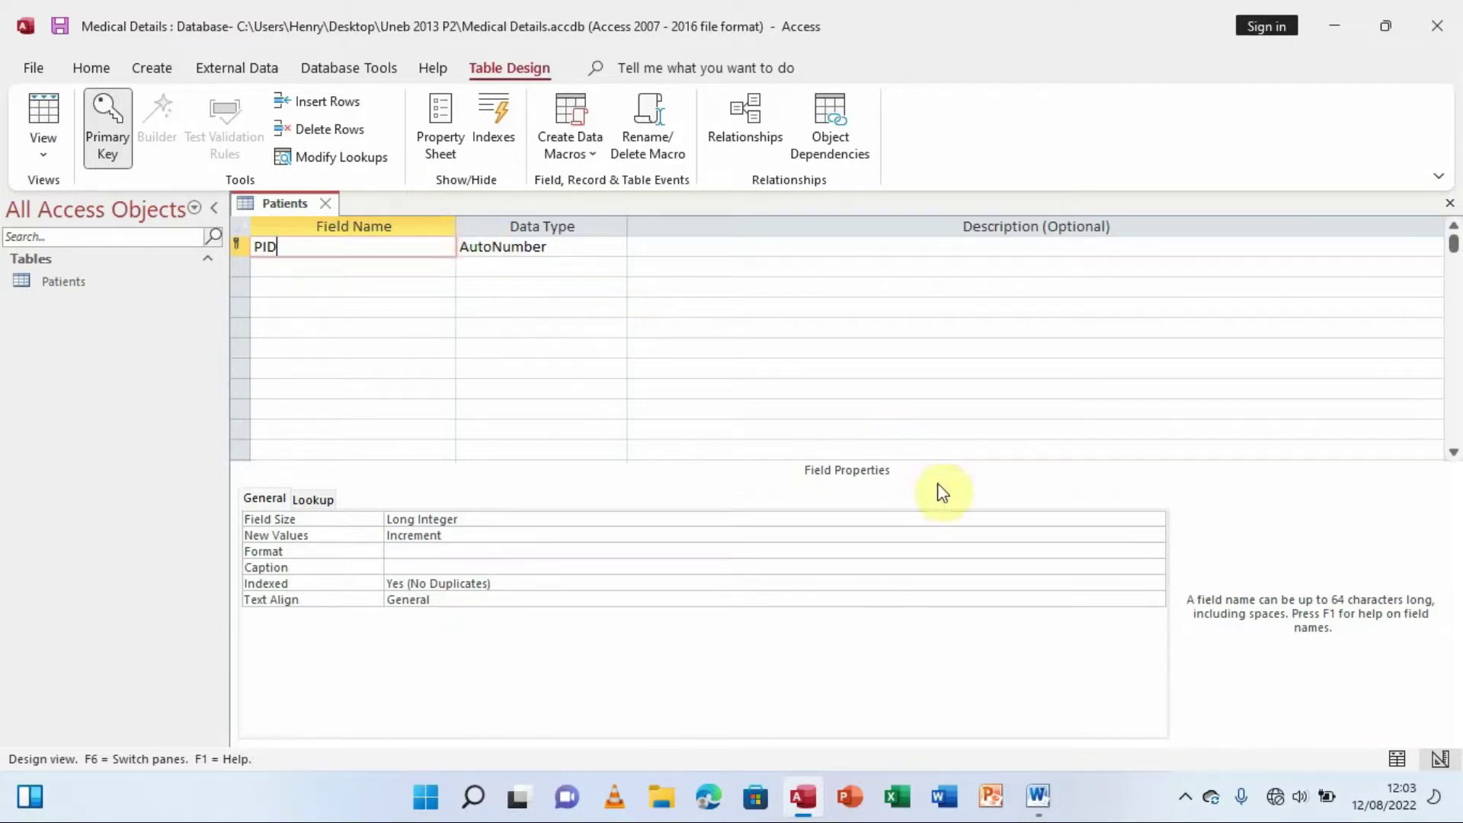
Check the PID column in the exam paper and set the PID field's data type to Short Text.
click(1038, 797)
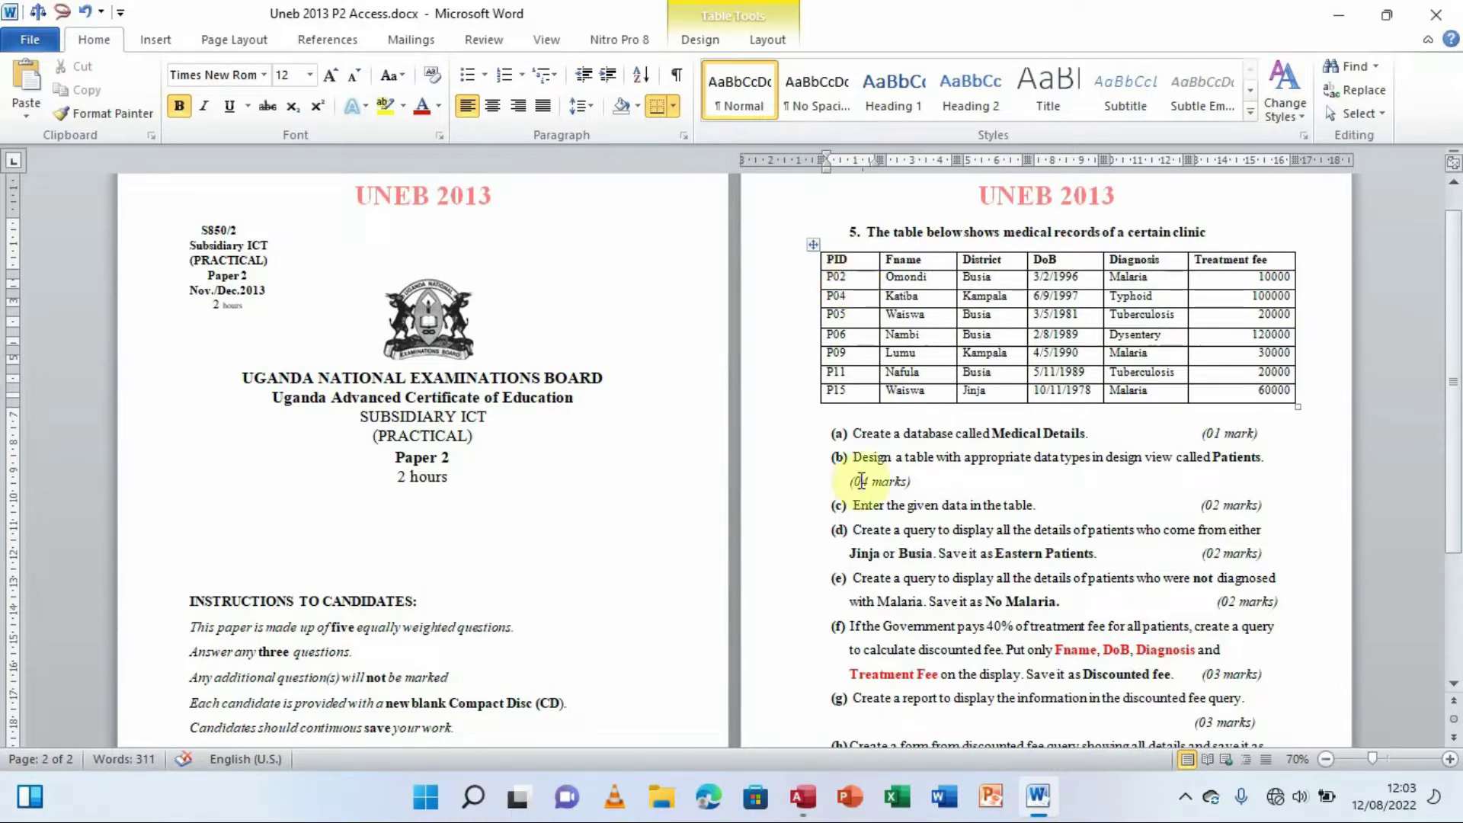
click(805, 798)
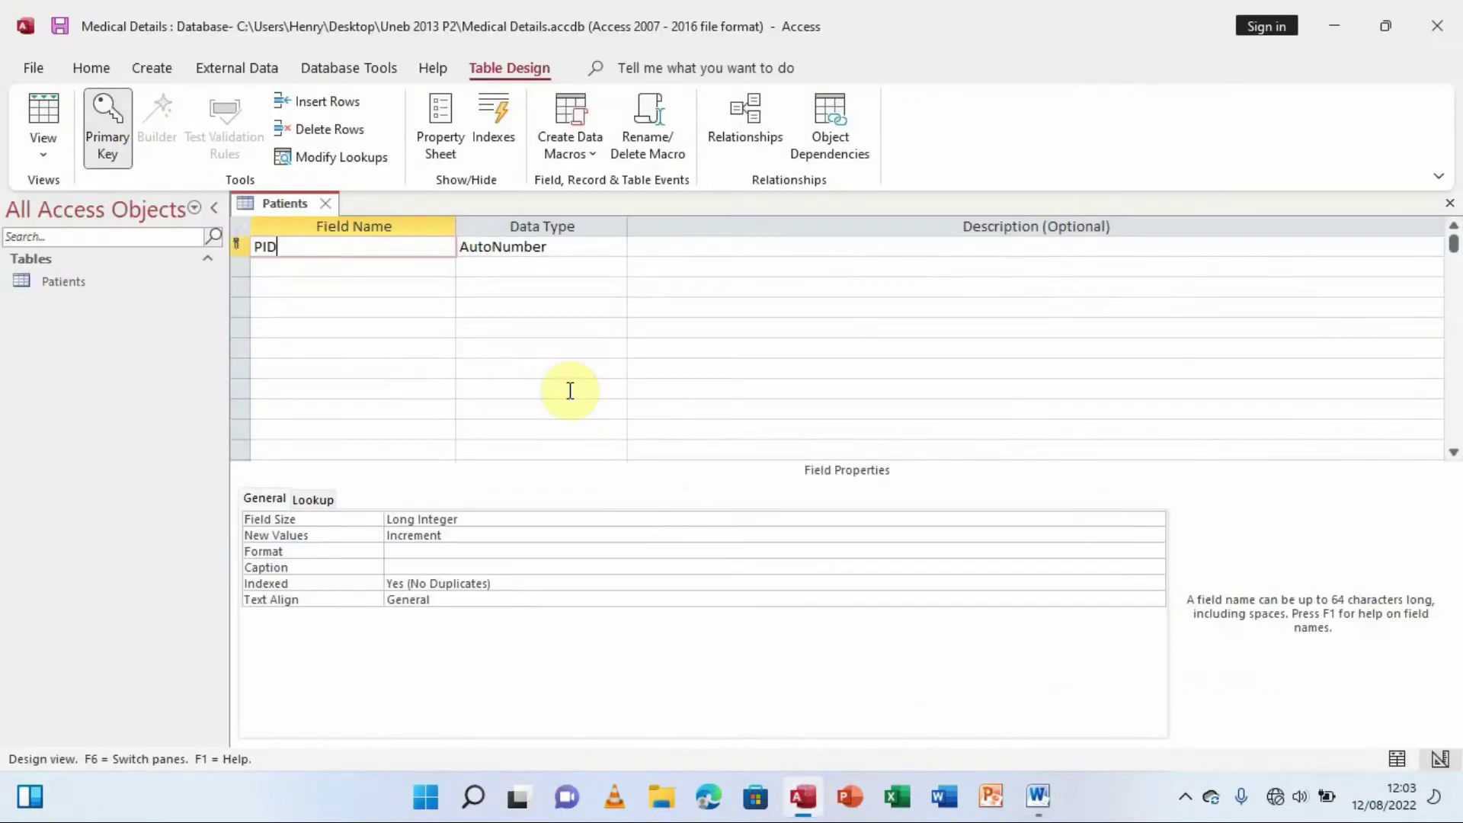
click(594, 249)
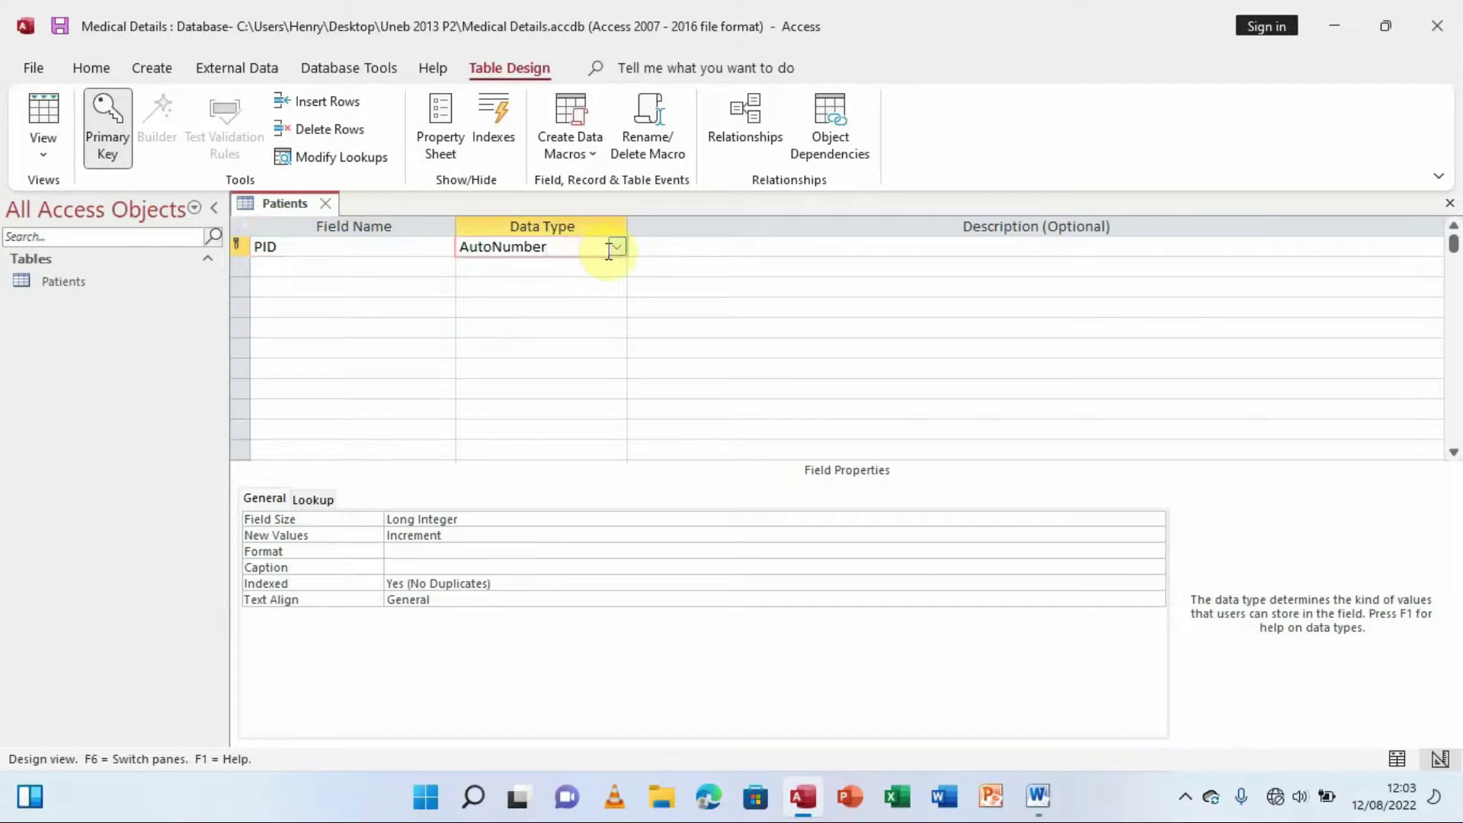
click(615, 253)
click(552, 269)
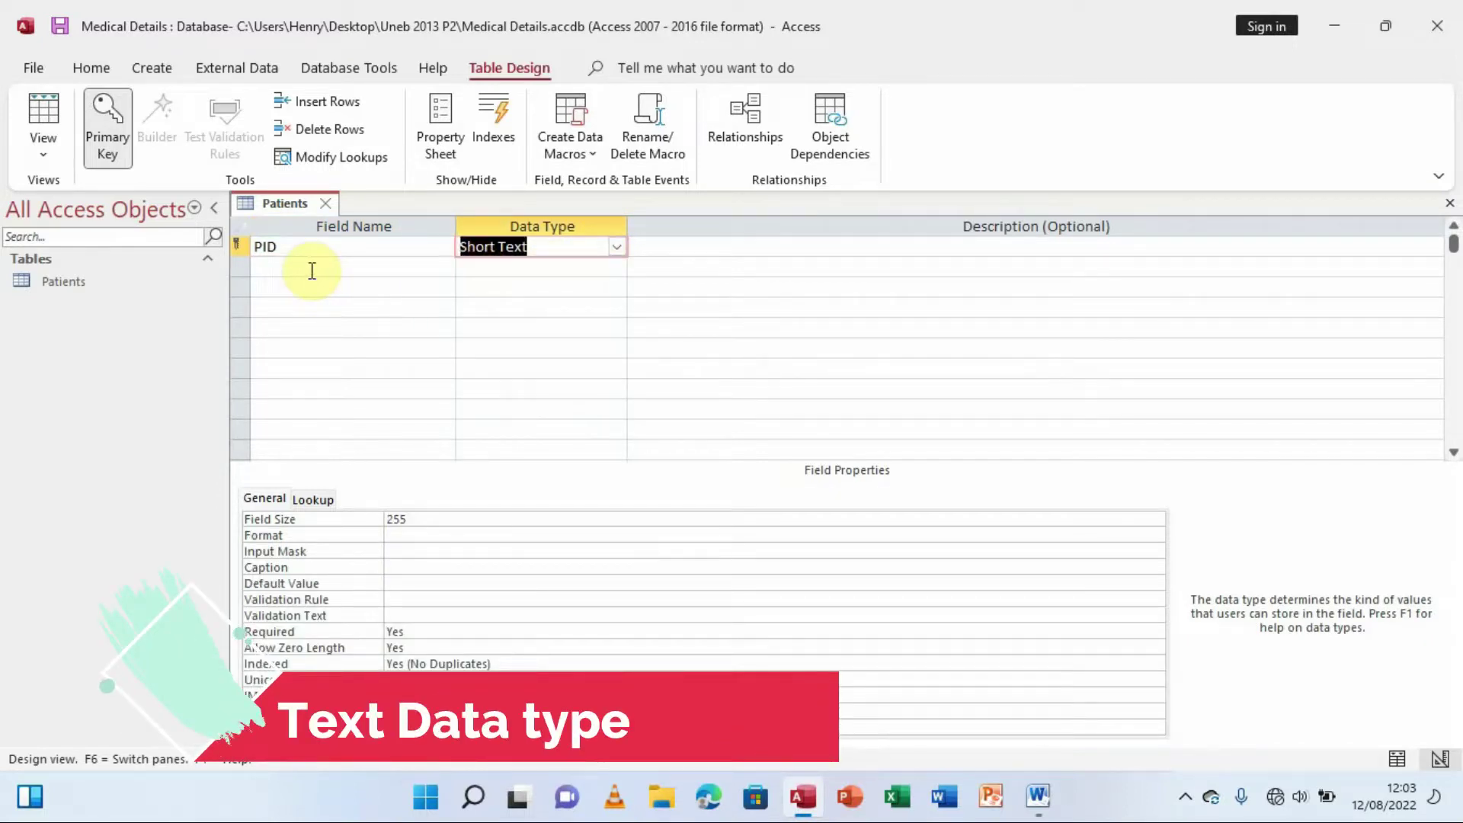
Copy the Fname heading from the exam paper into the second field name in Access, keeping Short Text as its data type.
click(1038, 796)
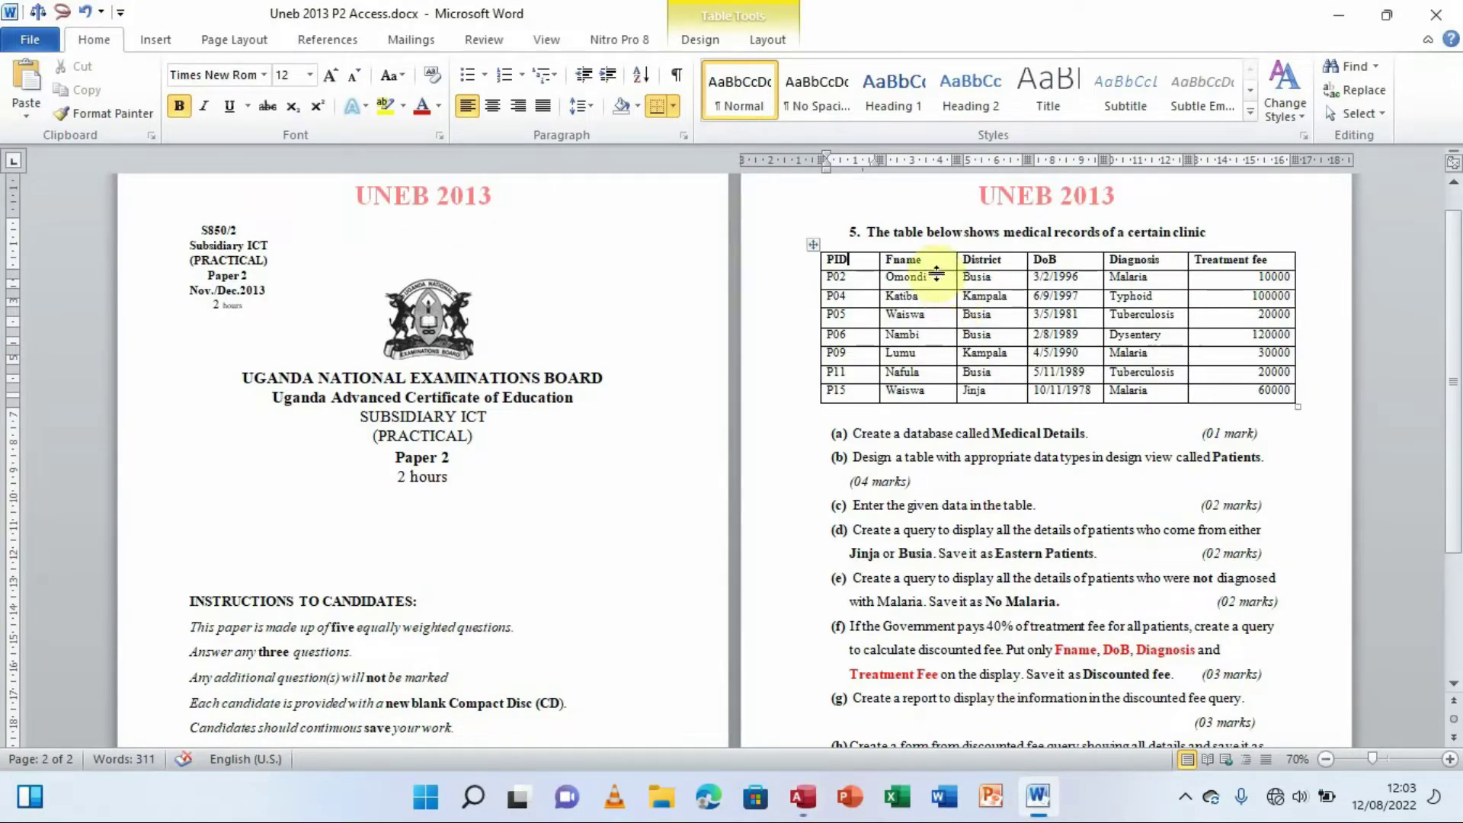
double_click(891, 260)
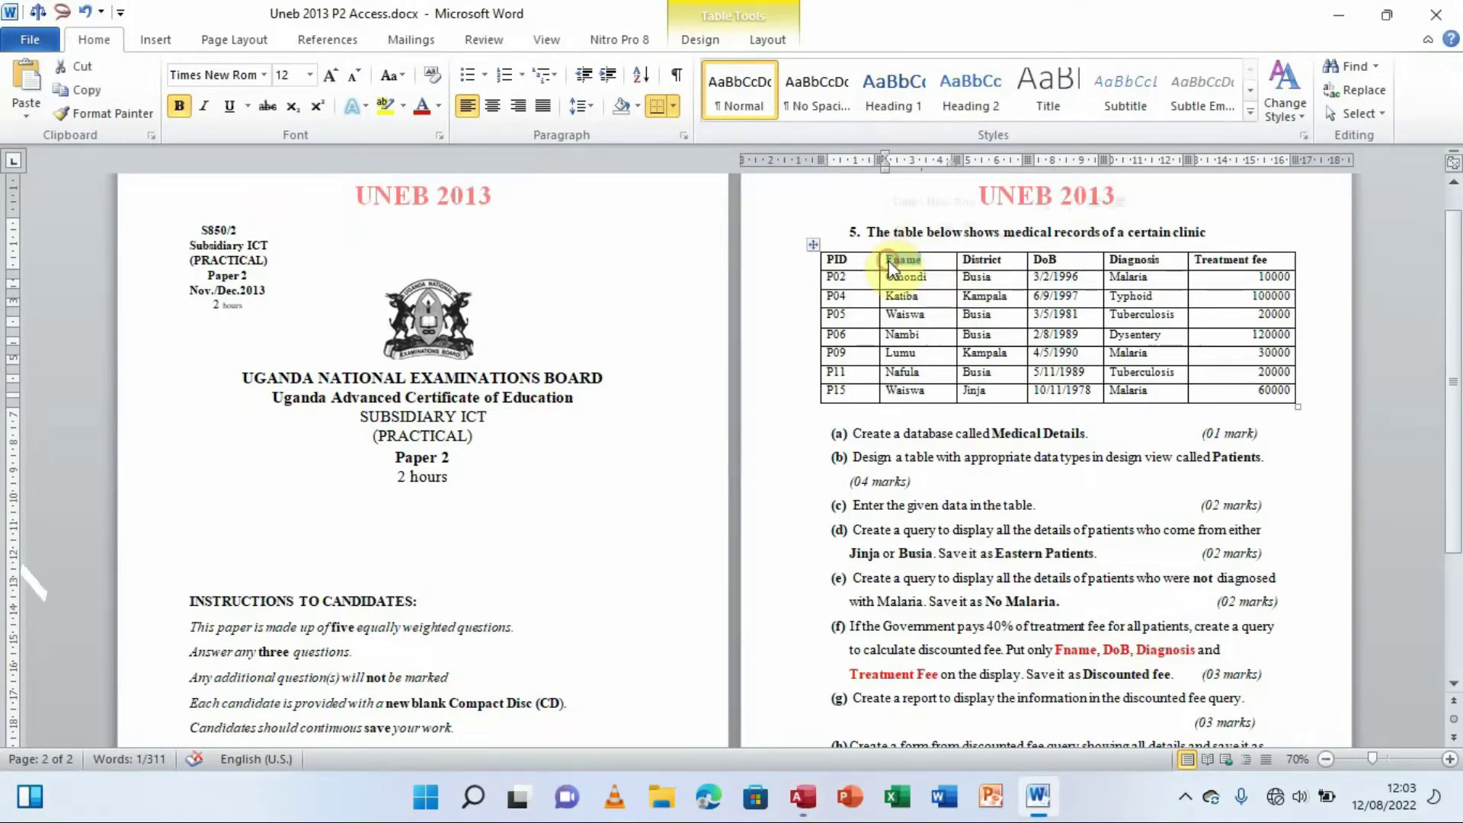
key(ctrl+c)
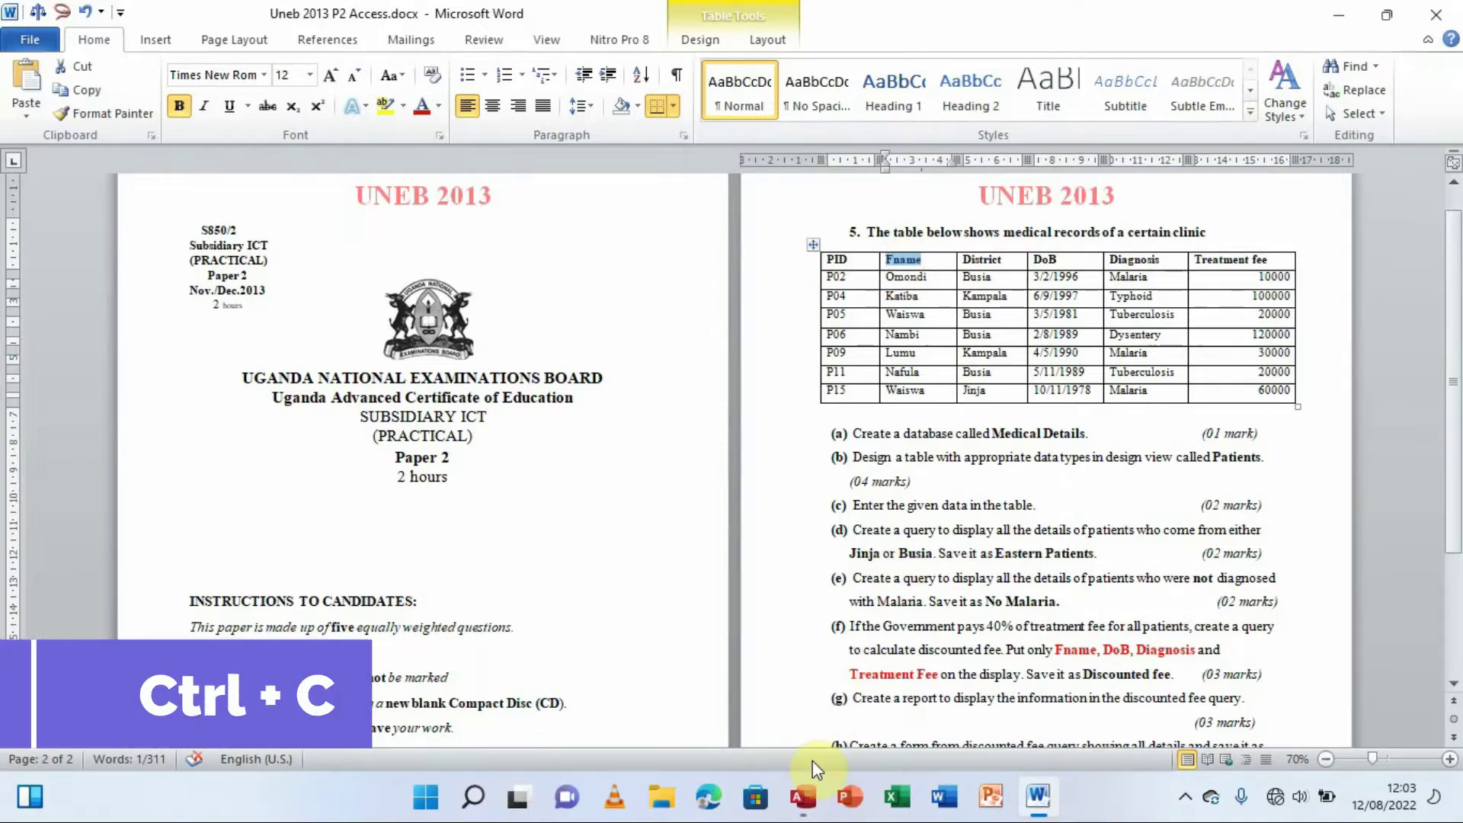
click(805, 797)
click(323, 269)
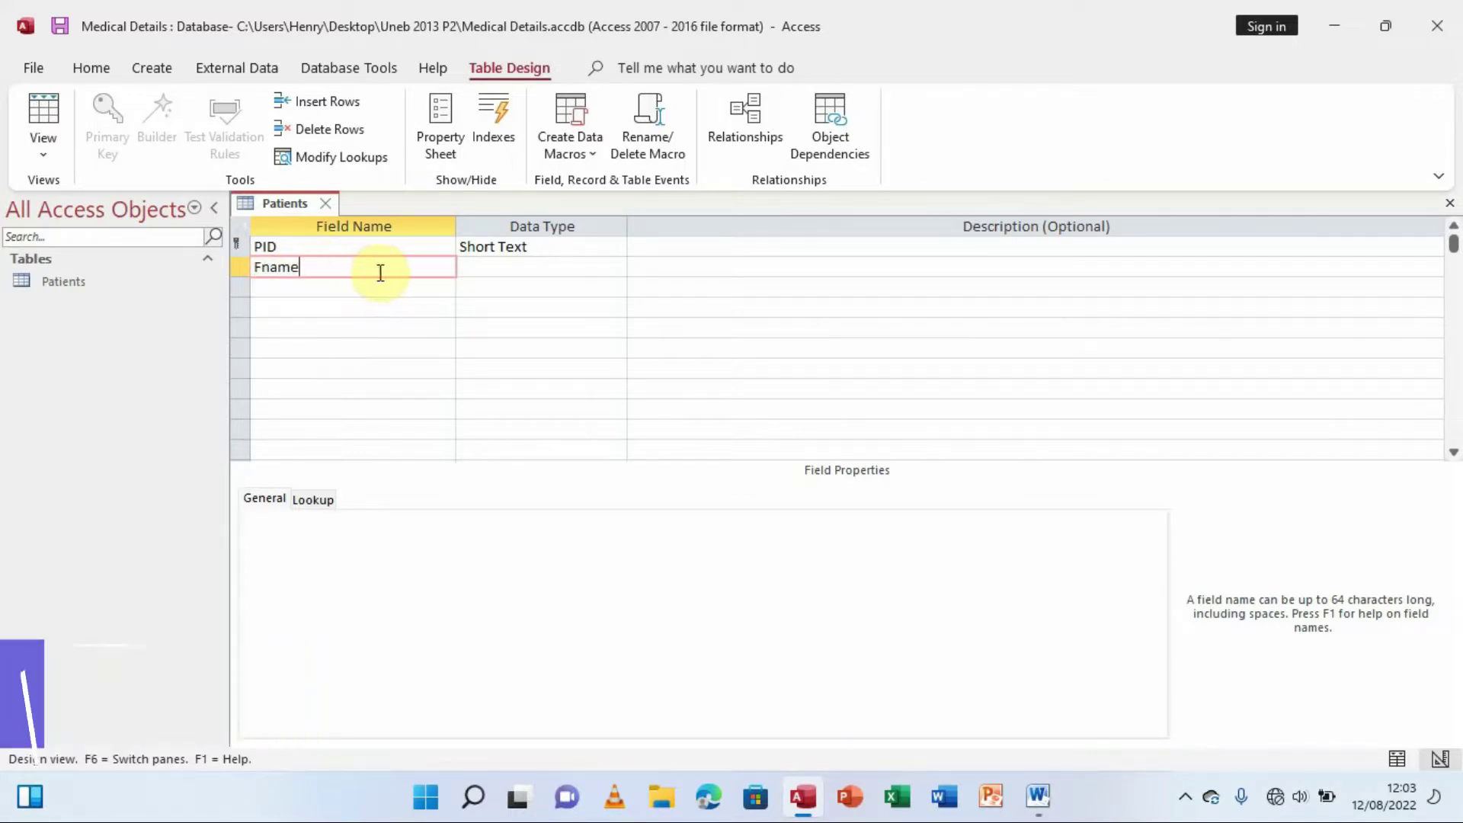
click(596, 267)
click(619, 267)
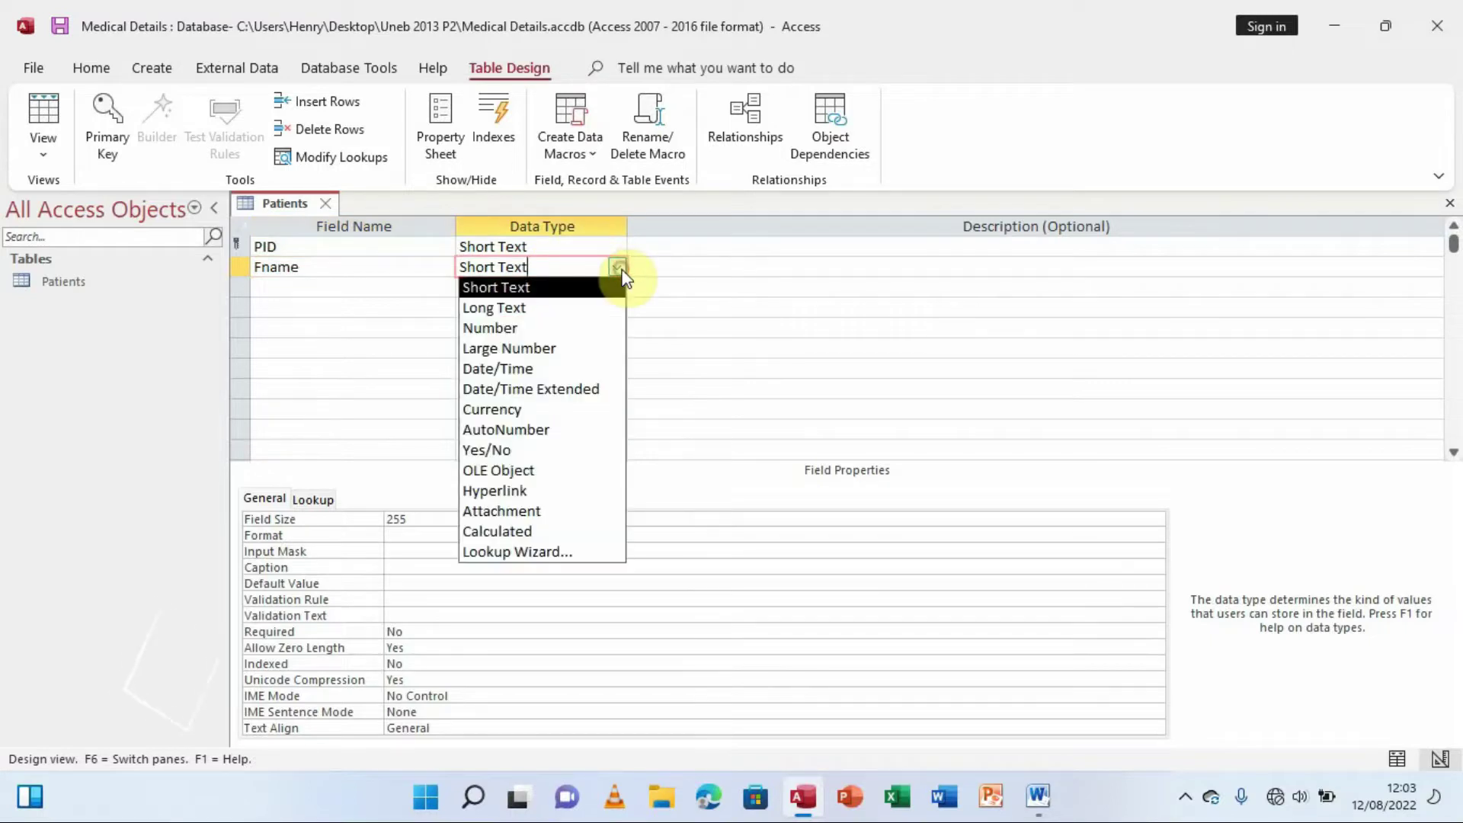
click(619, 267)
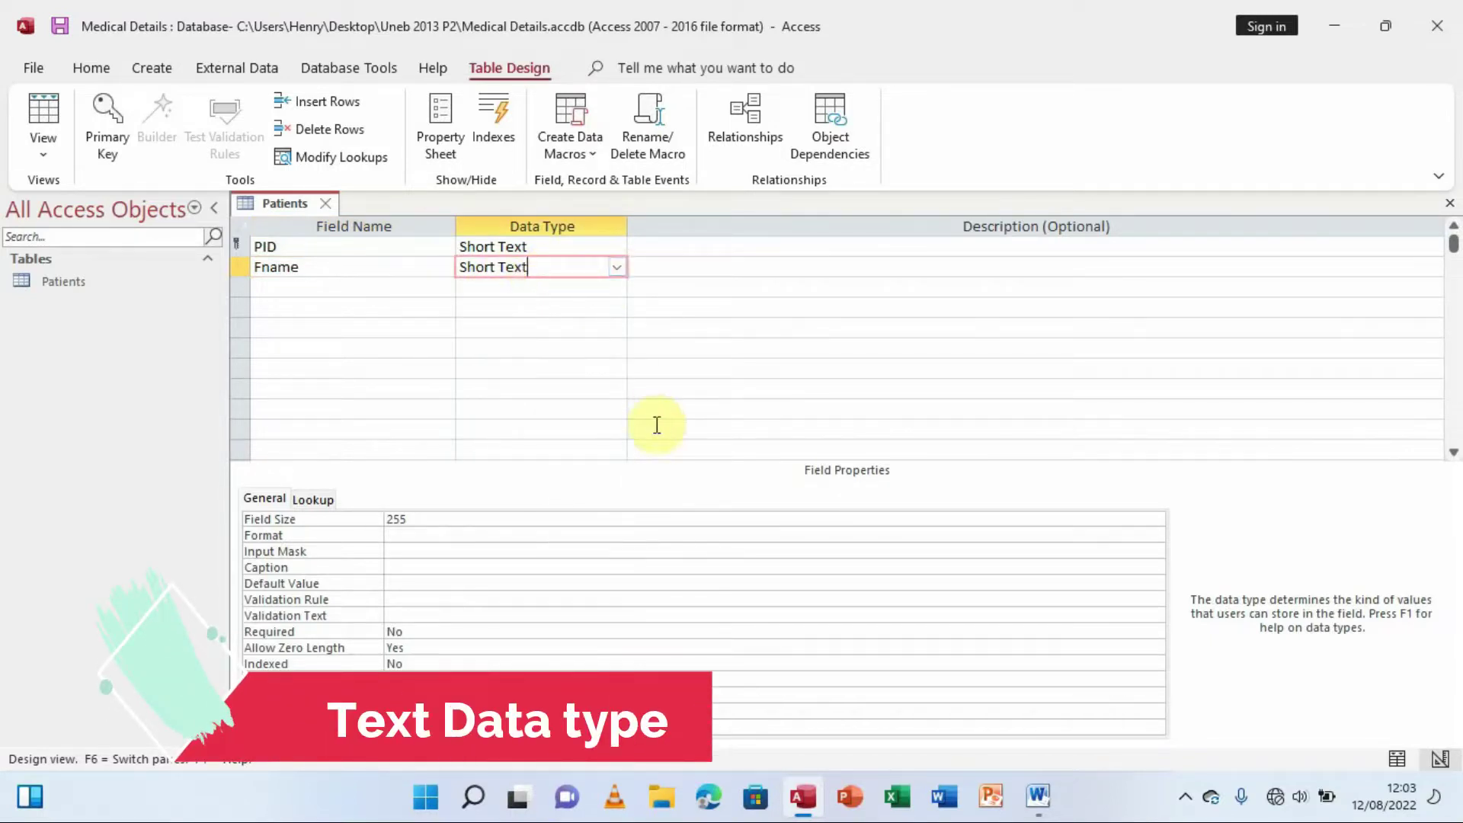
Add a District field below Fname by copying its heading from the exam paper in Word, with the Short Text data type.
click(1038, 797)
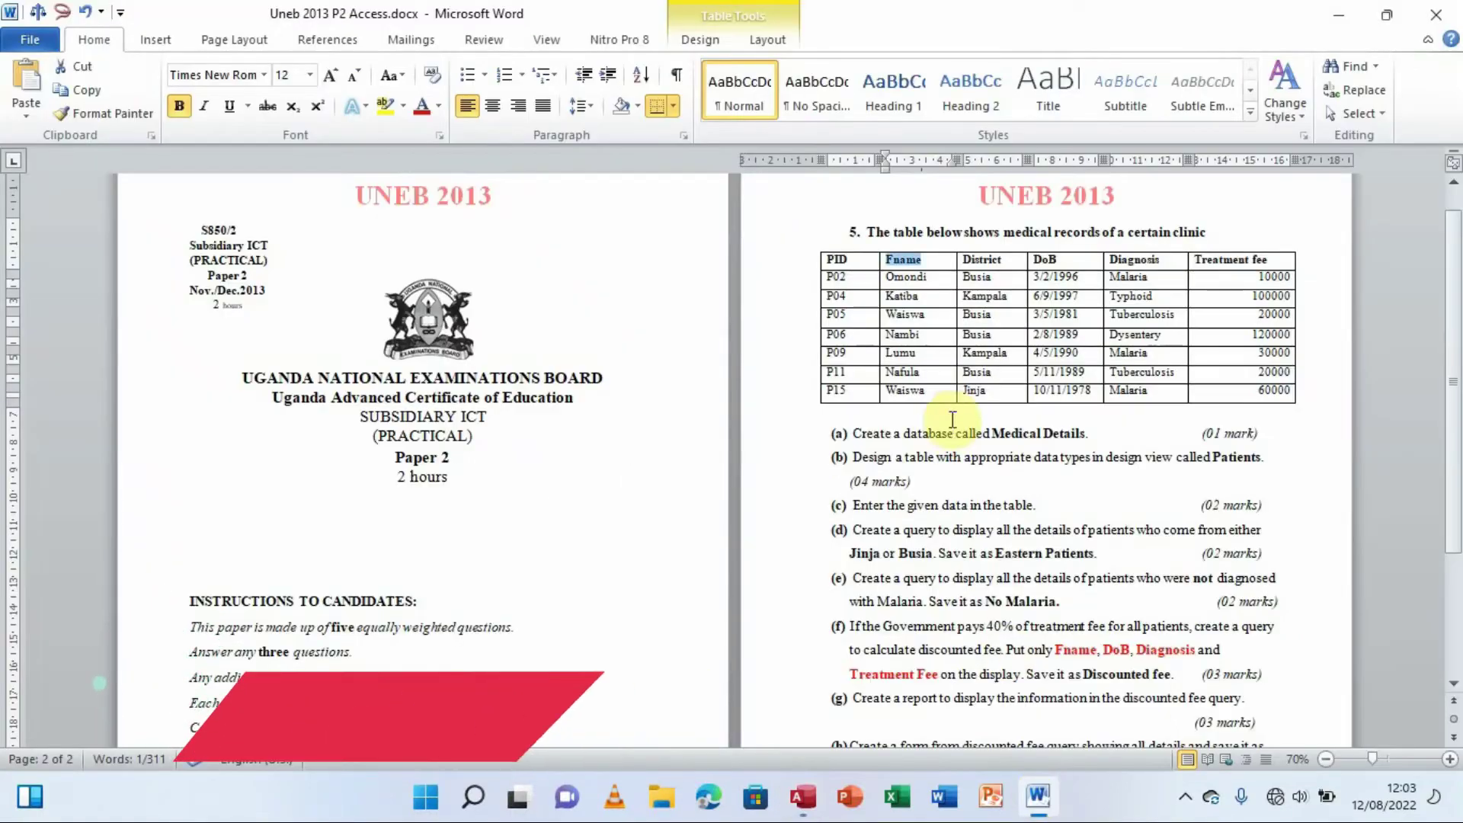
drag(1003, 259, 968, 259)
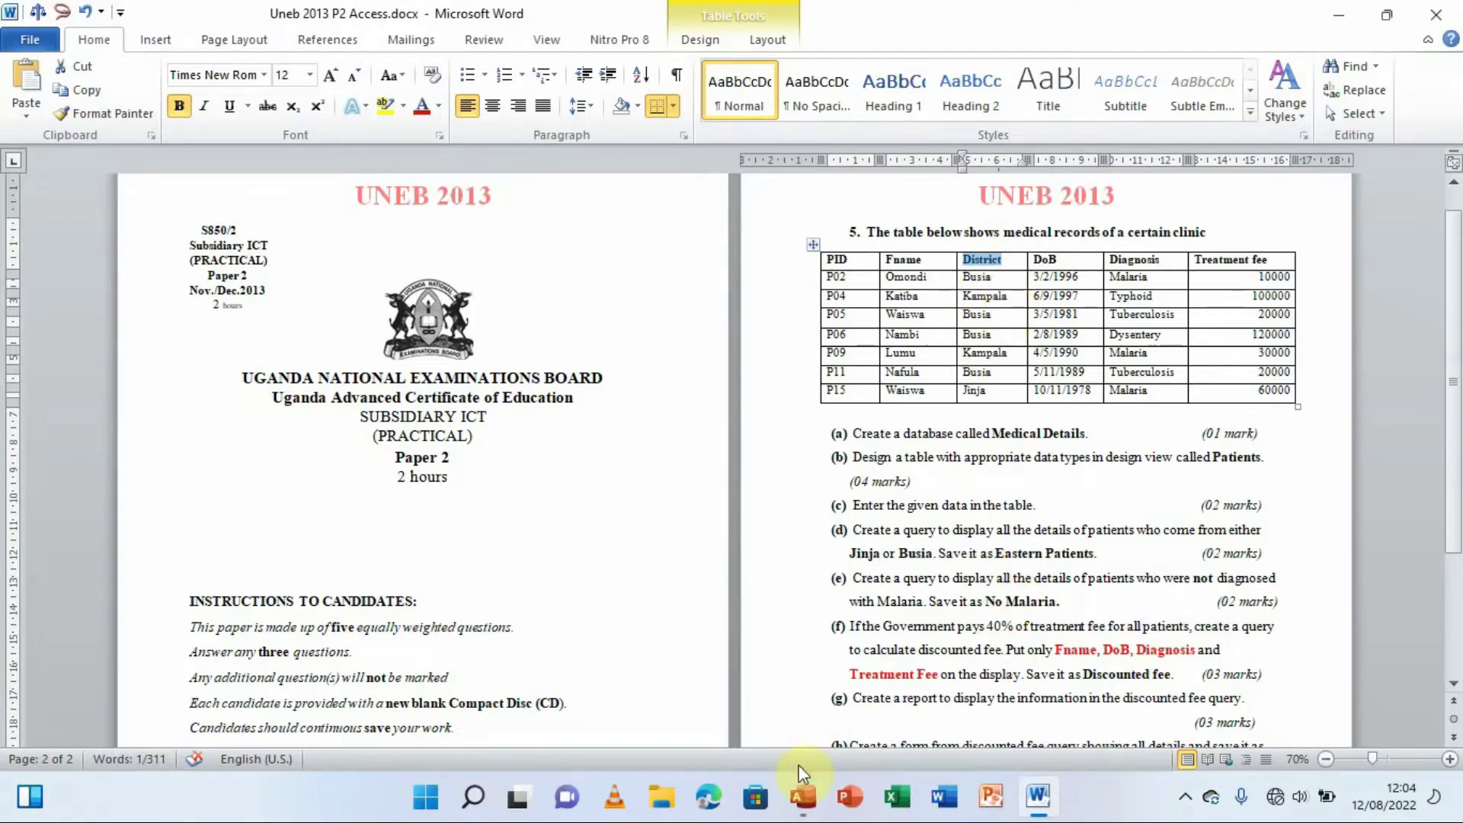
click(795, 802)
click(356, 290)
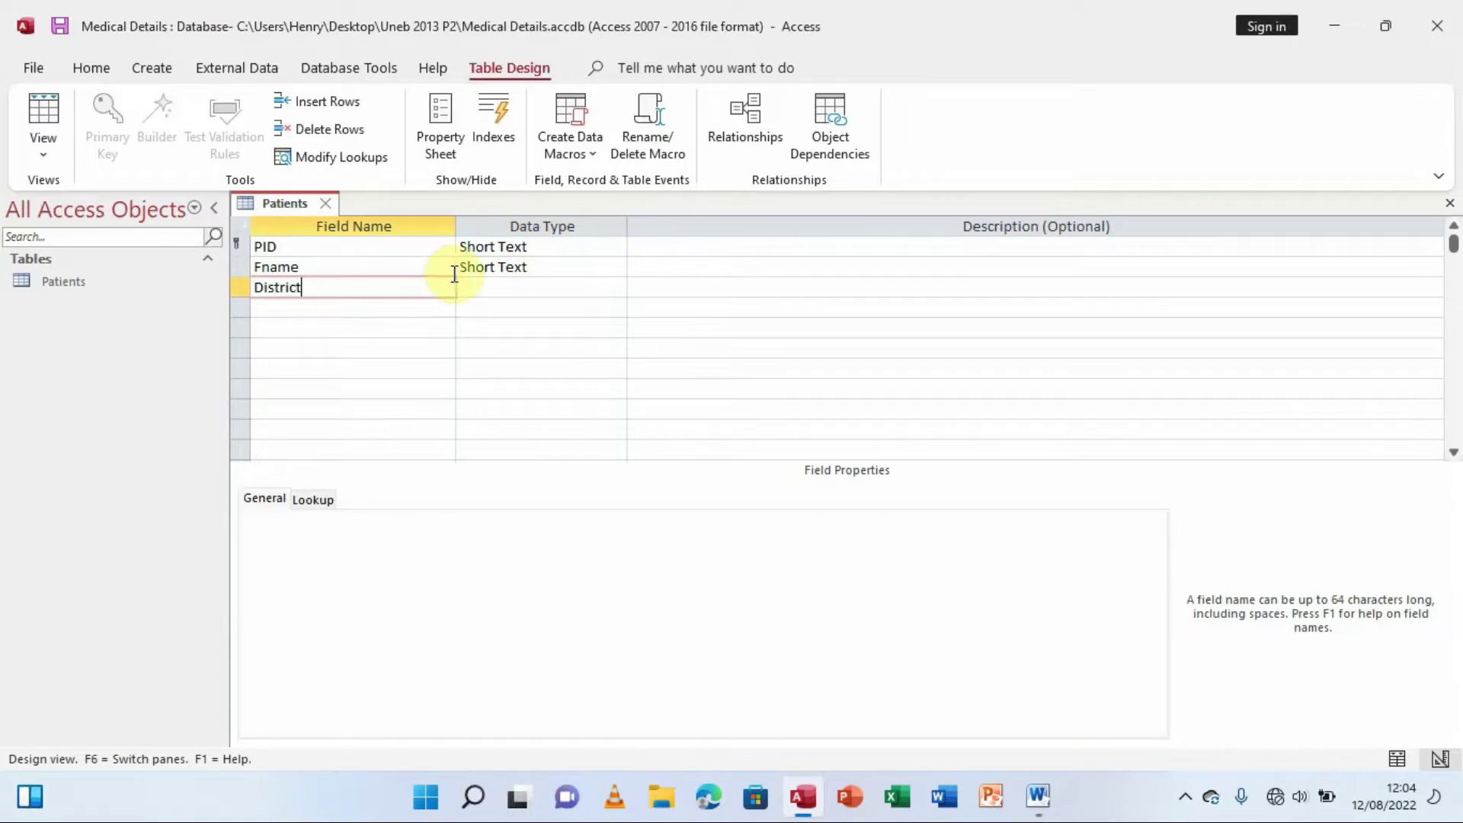
click(487, 287)
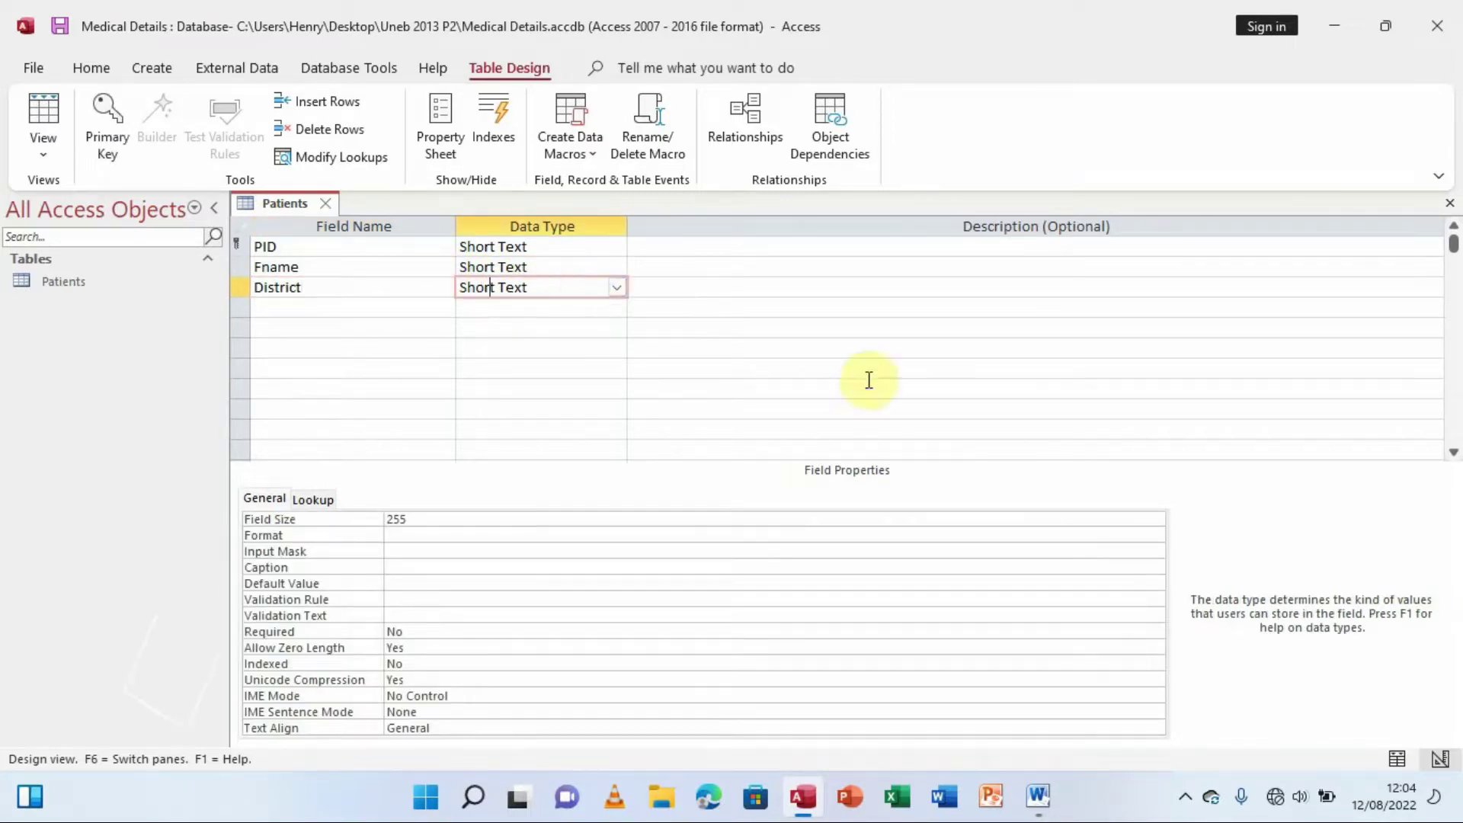
Add a DoB field below District by copying its heading from the exam paper, and set its data type to Date/Time.
click(1034, 795)
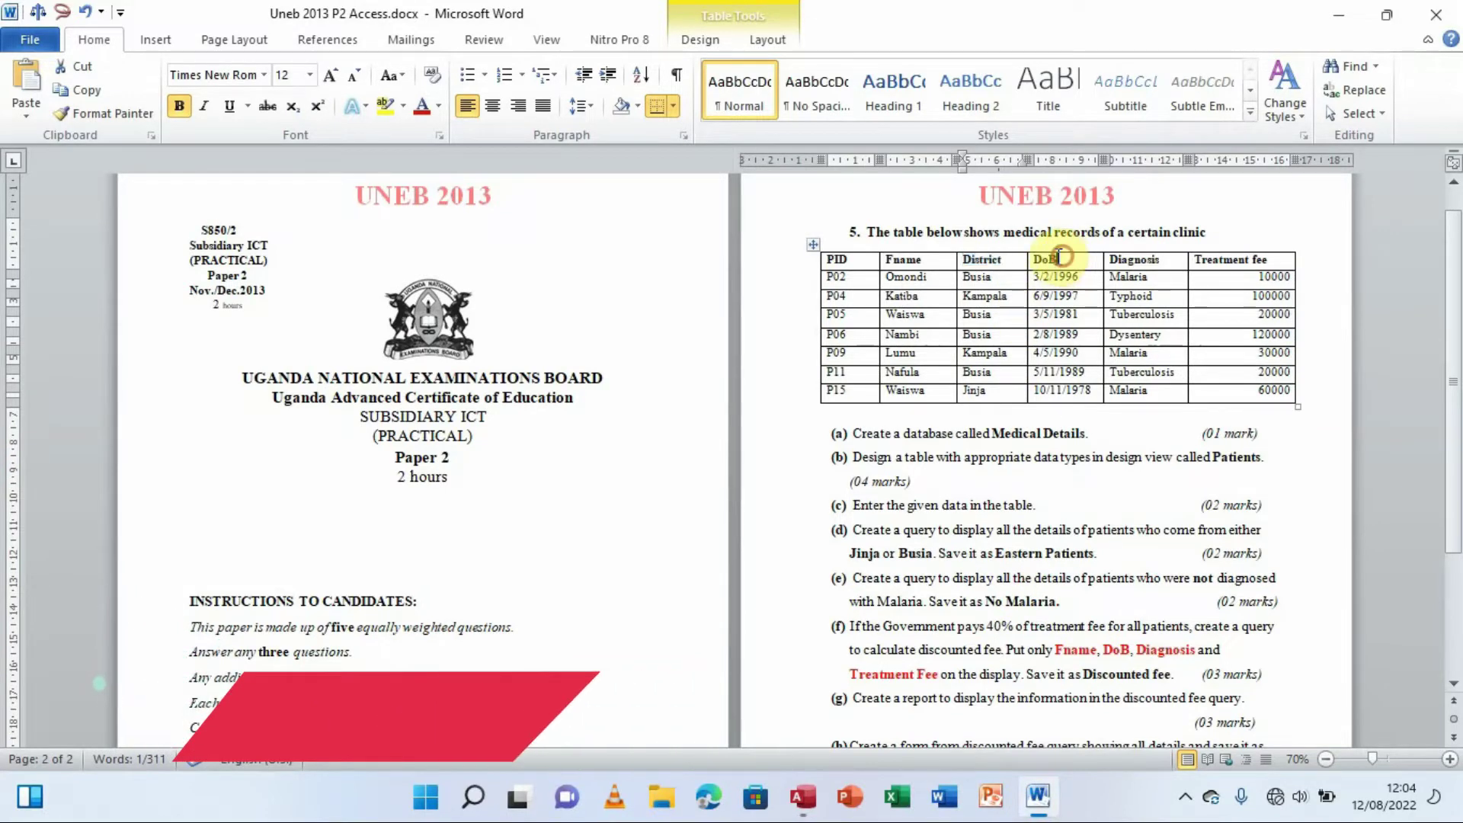
double_click(1035, 256)
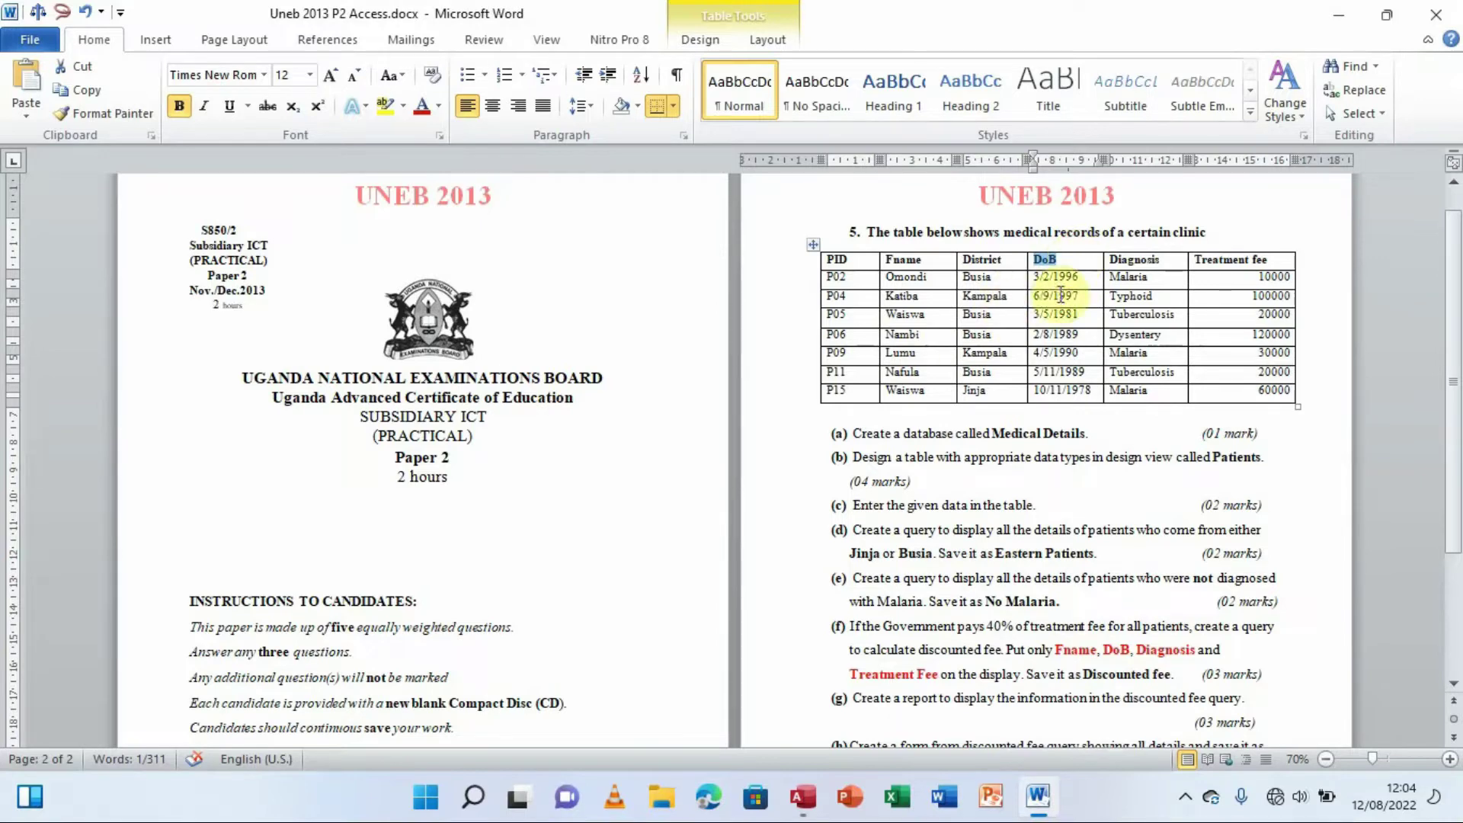
click(806, 798)
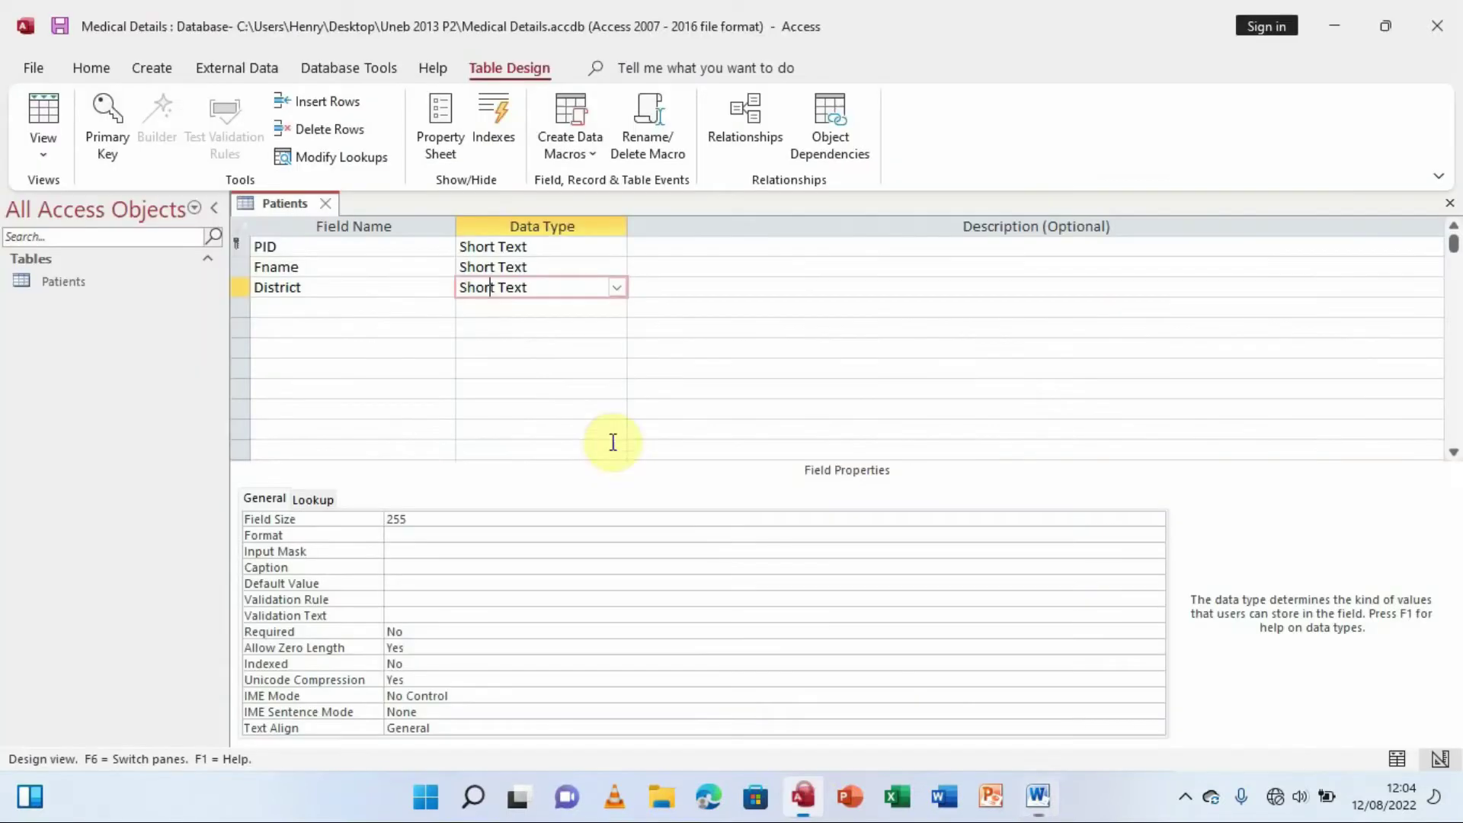
click(338, 313)
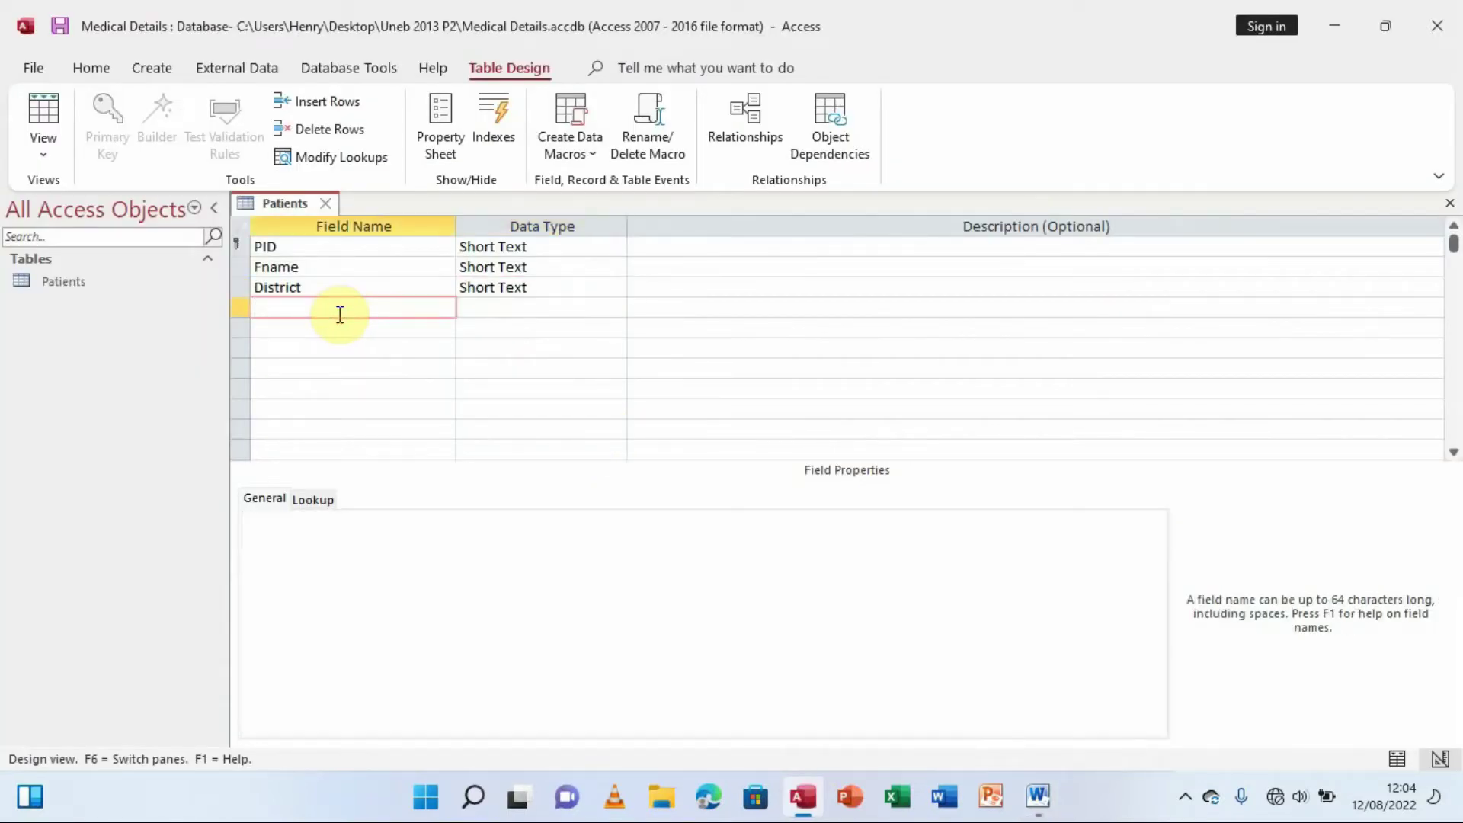
click(510, 308)
click(612, 309)
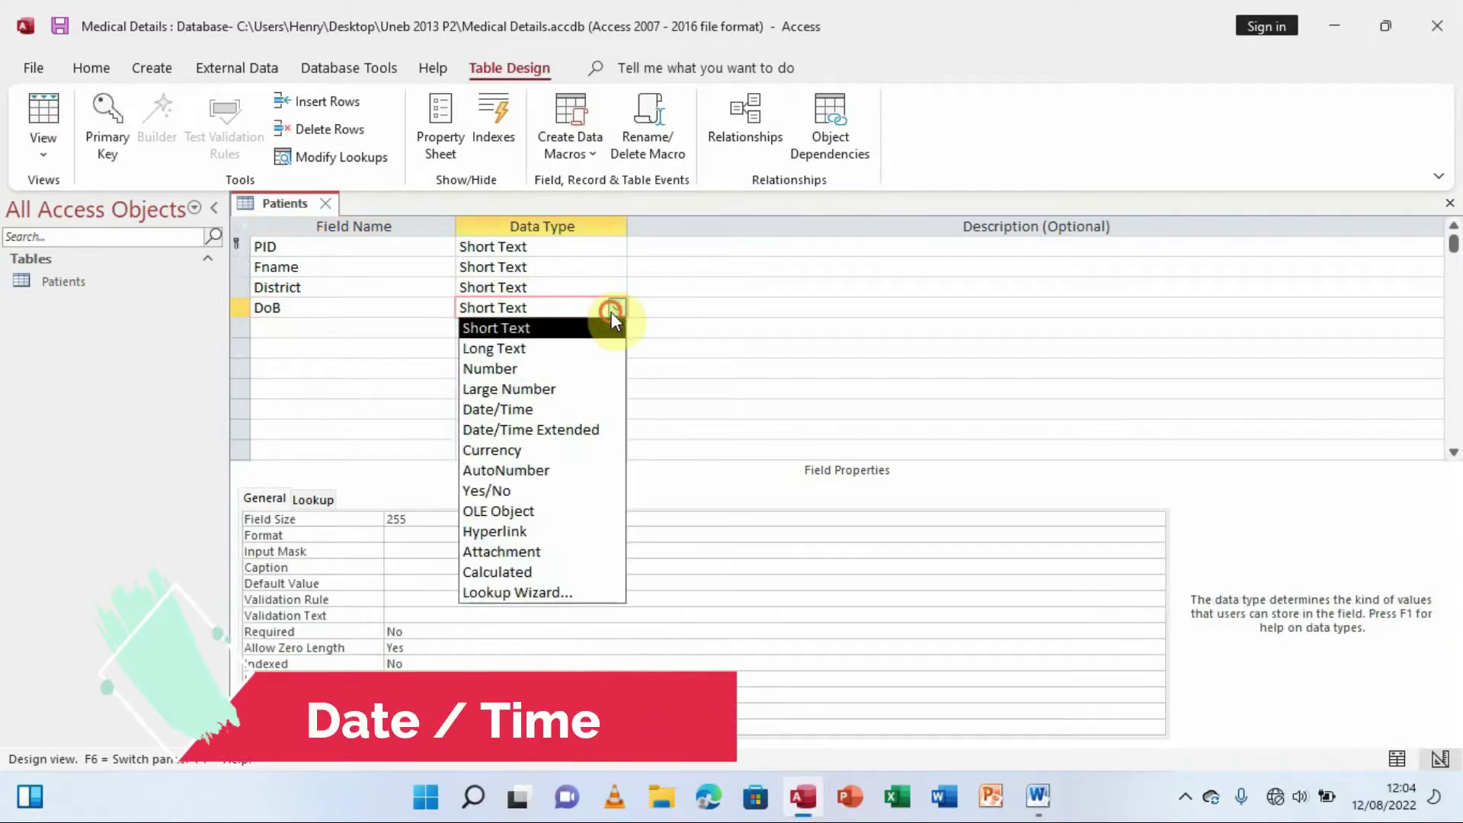
click(514, 410)
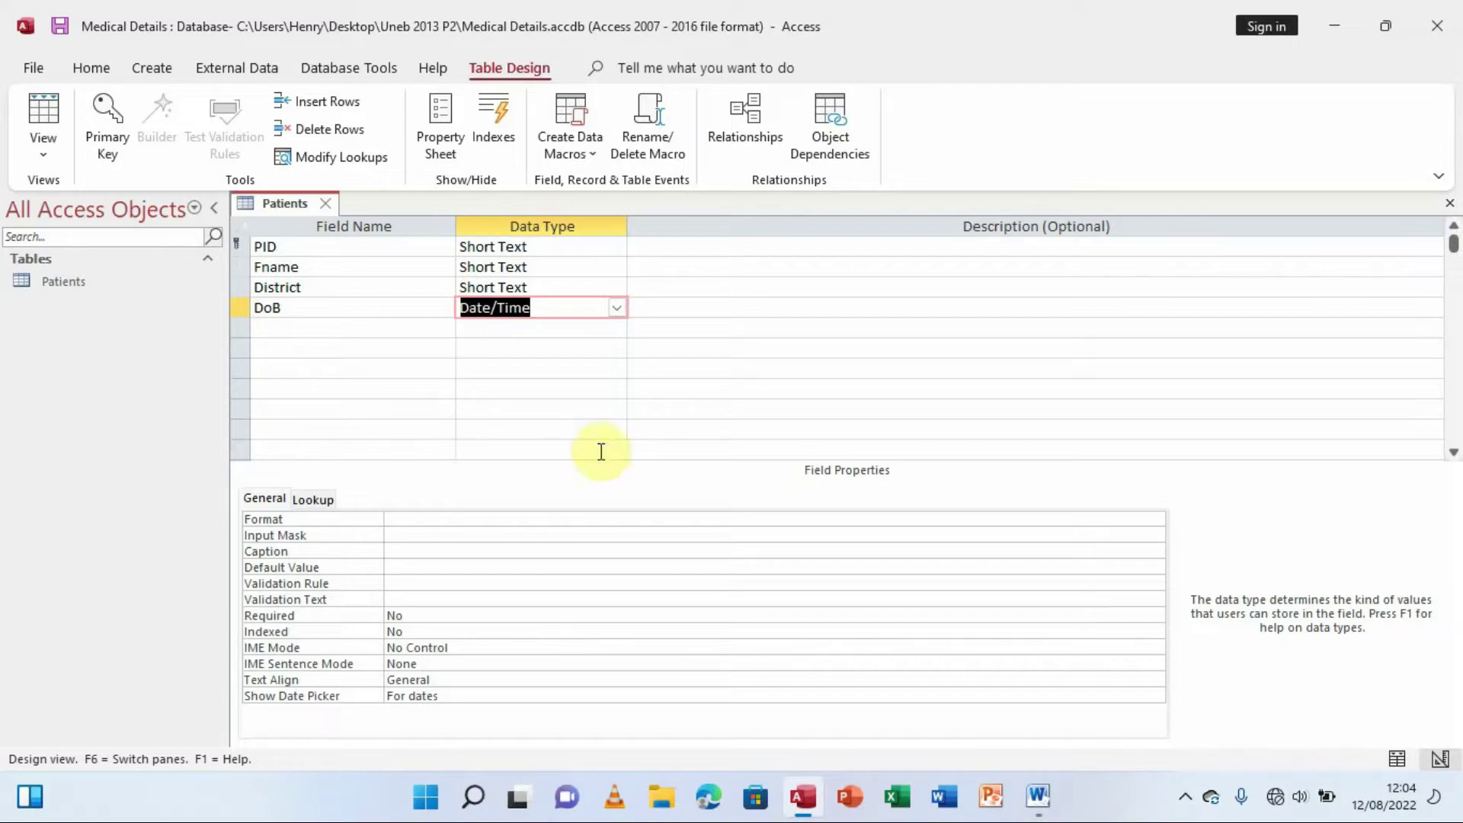
Add a Diagnosis field below DoB by copying its heading from the exam paper in Word, keeping Short Text as its data type.
click(1042, 791)
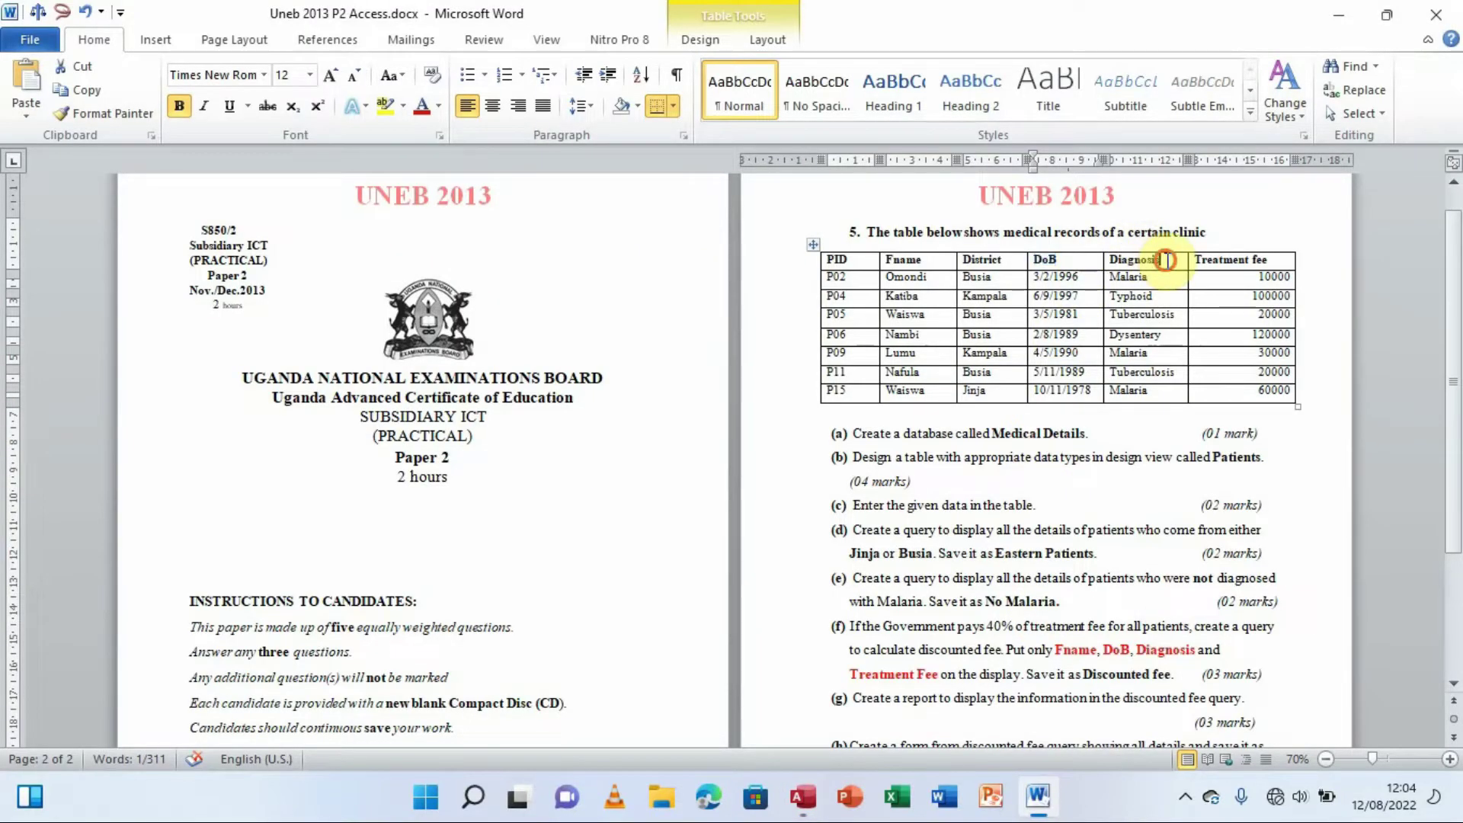
drag(1166, 260, 1118, 263)
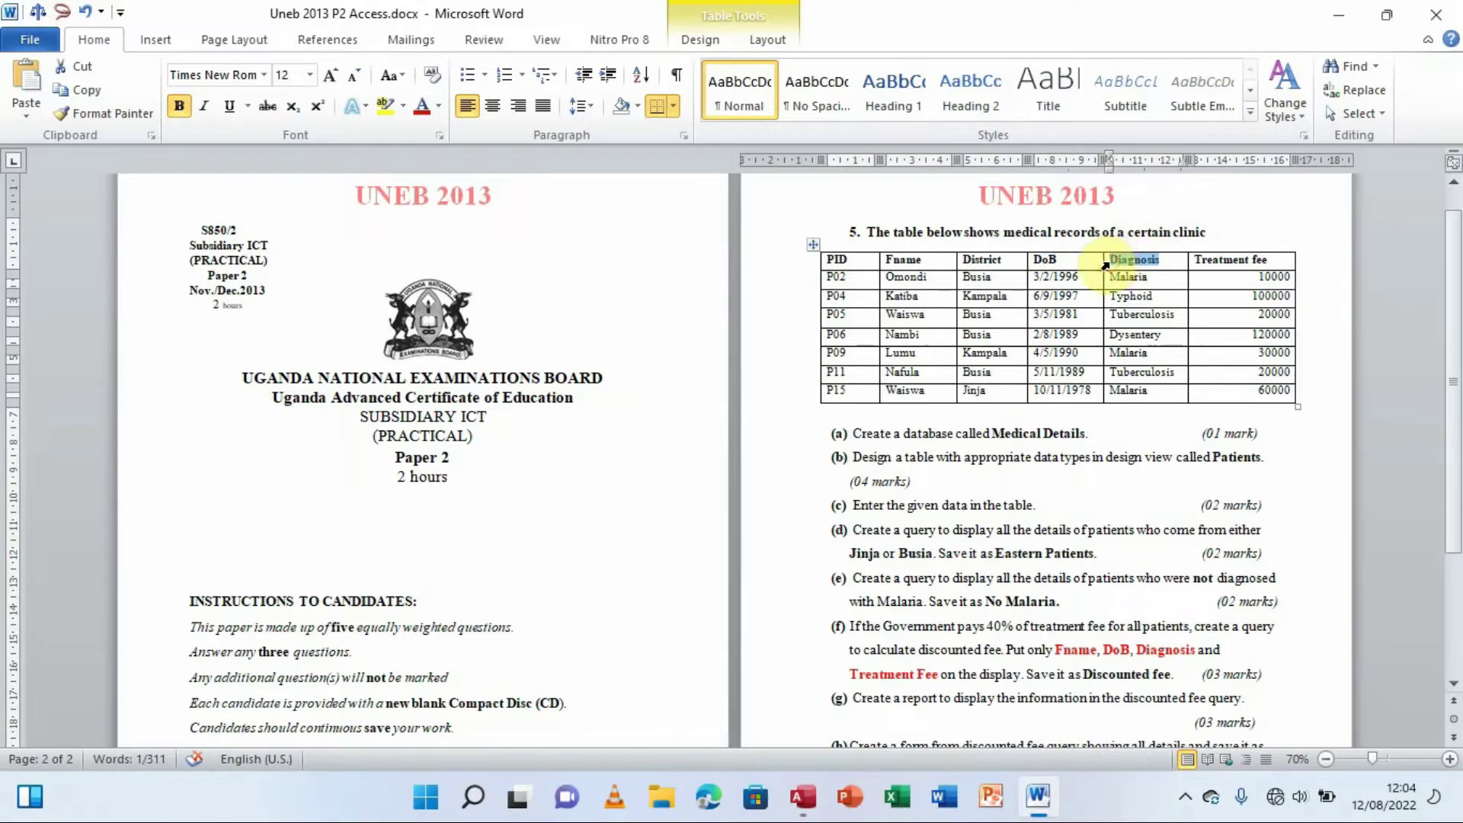
click(803, 796)
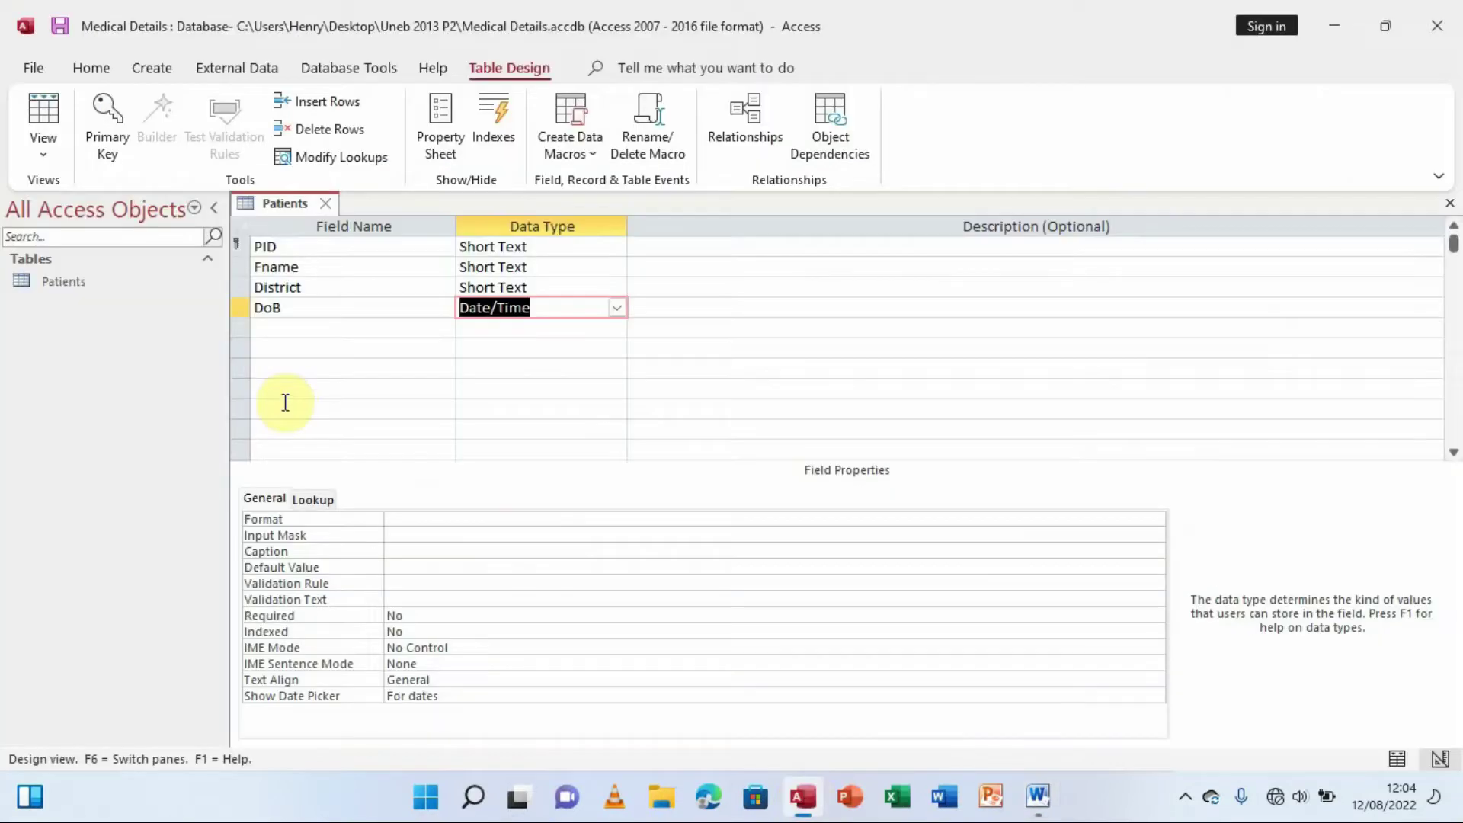
click(279, 328)
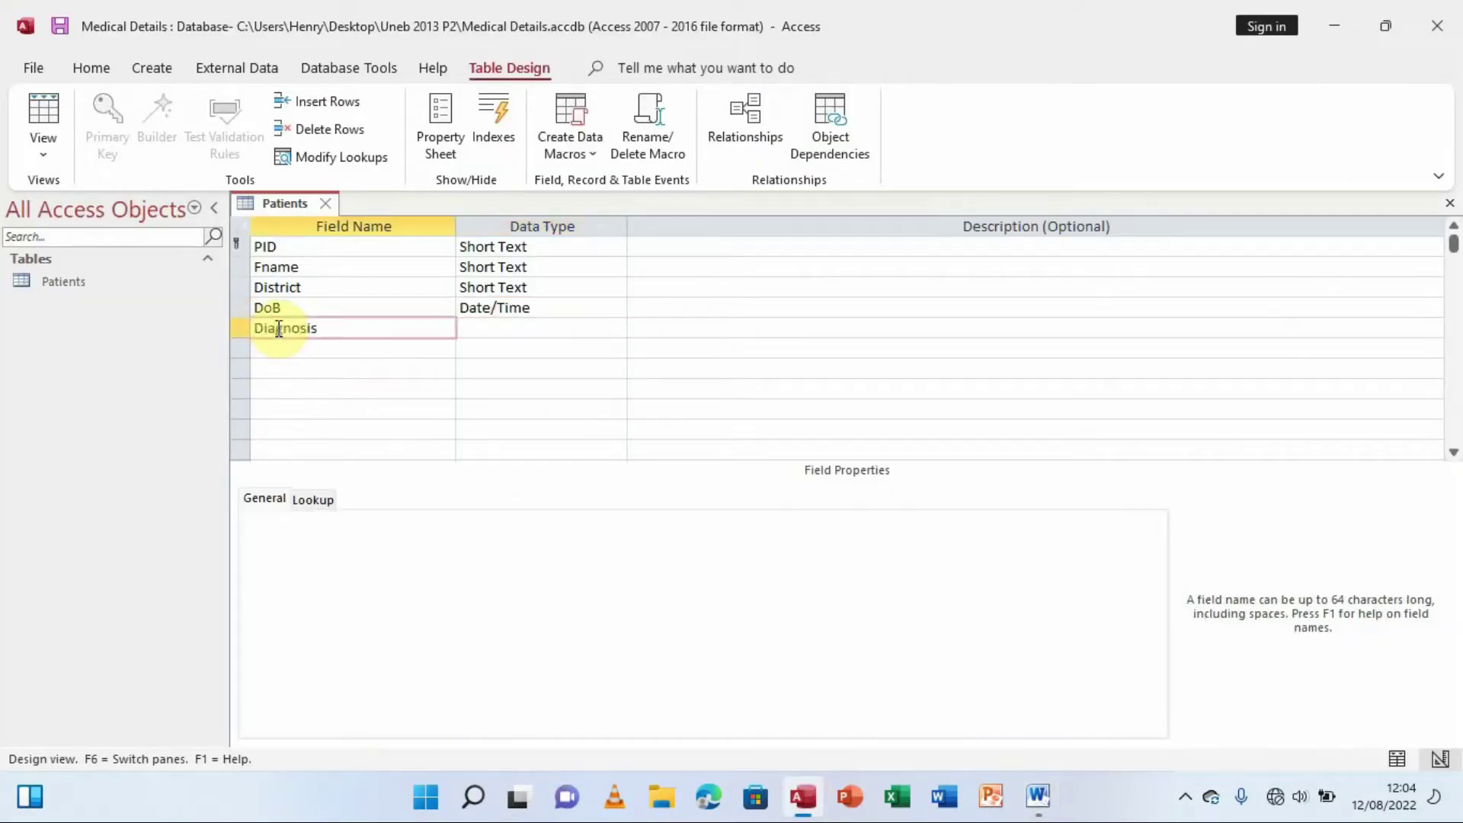
click(1038, 792)
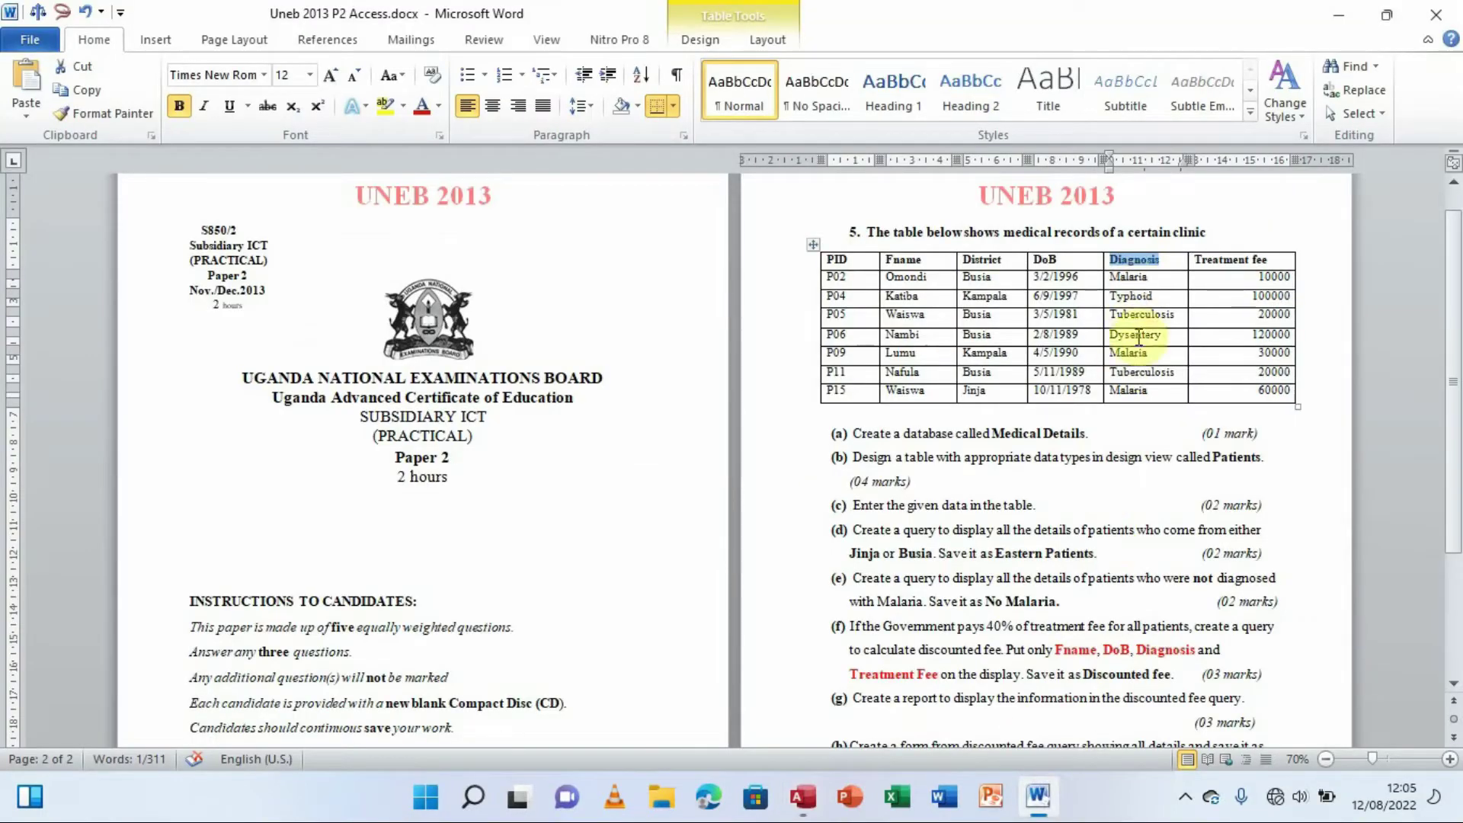
click(804, 798)
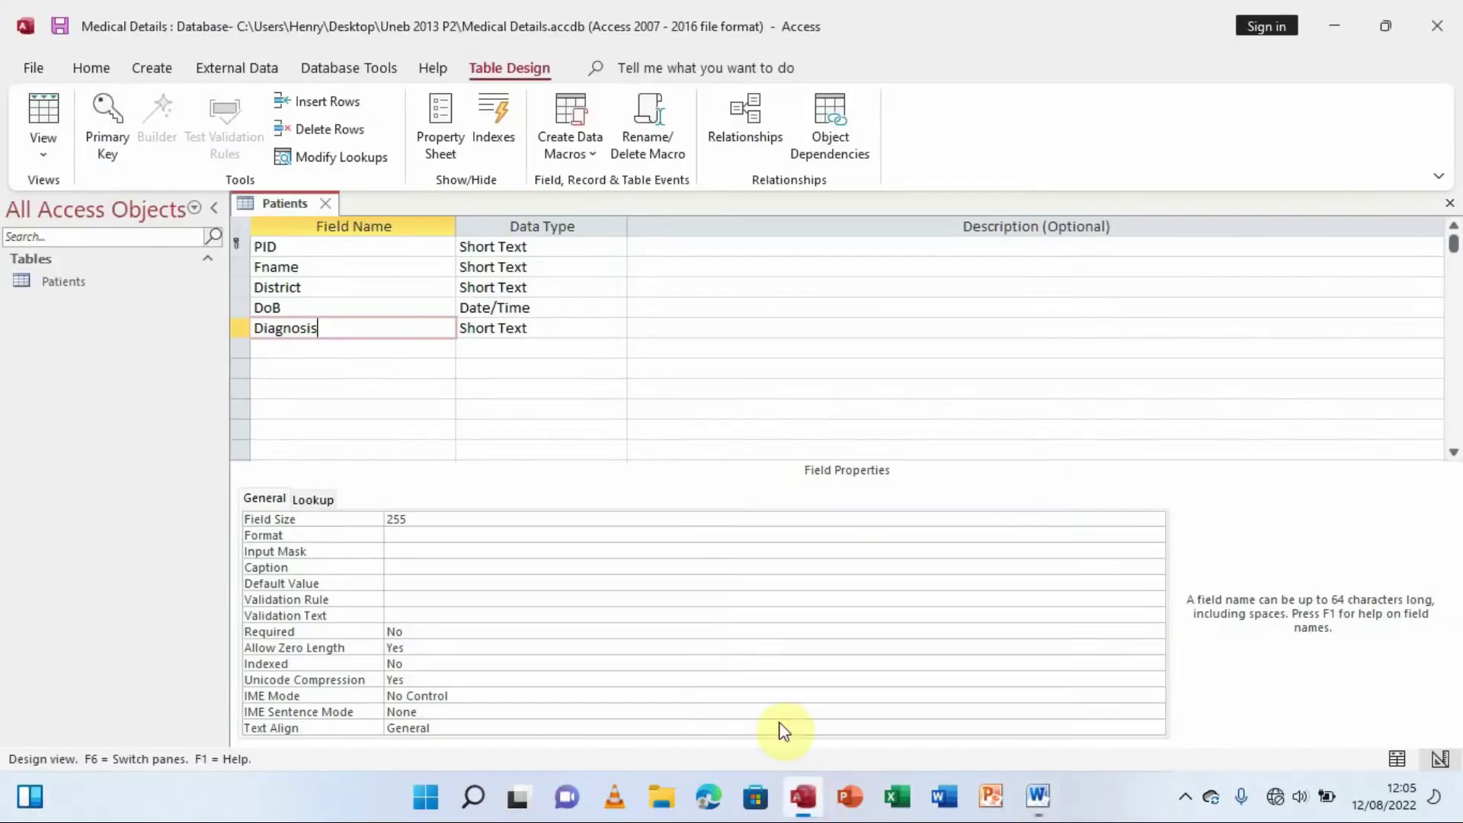
click(565, 330)
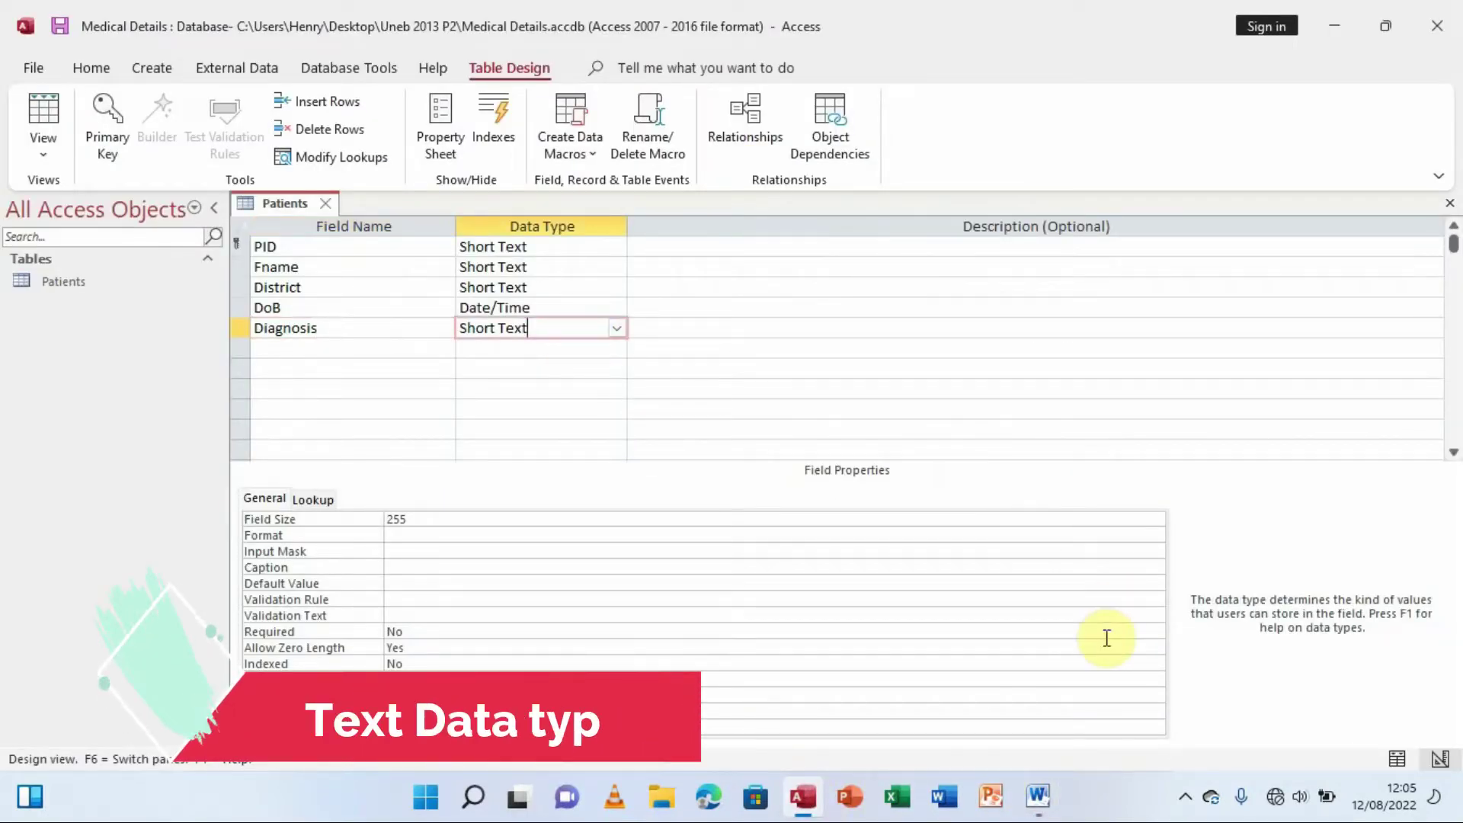
Add a Treatment fee field below Diagnosis by copying its heading from the exam paper, and set its data type to Currency.
click(1036, 794)
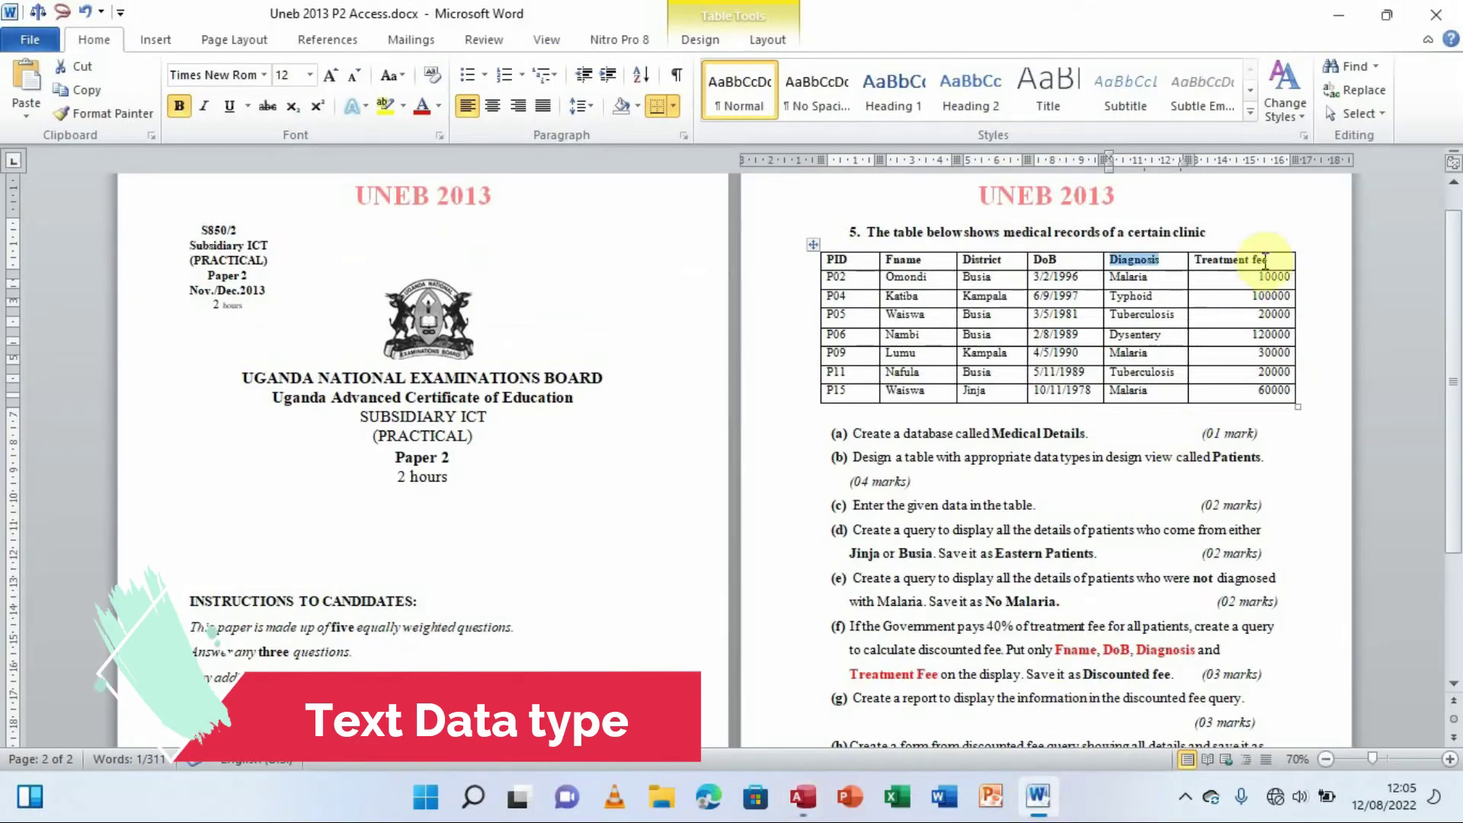
drag(1274, 261, 1218, 263)
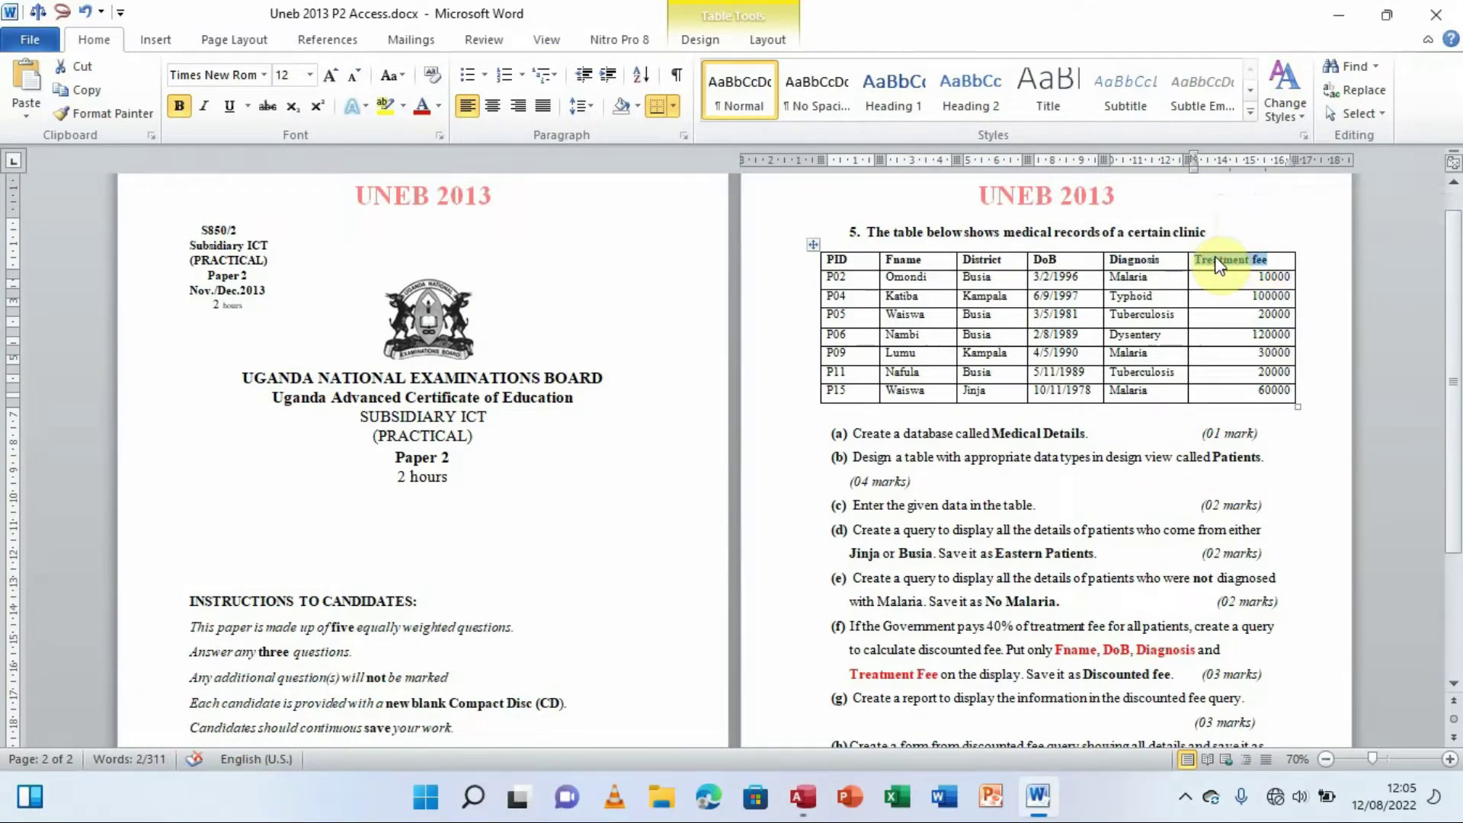
click(804, 796)
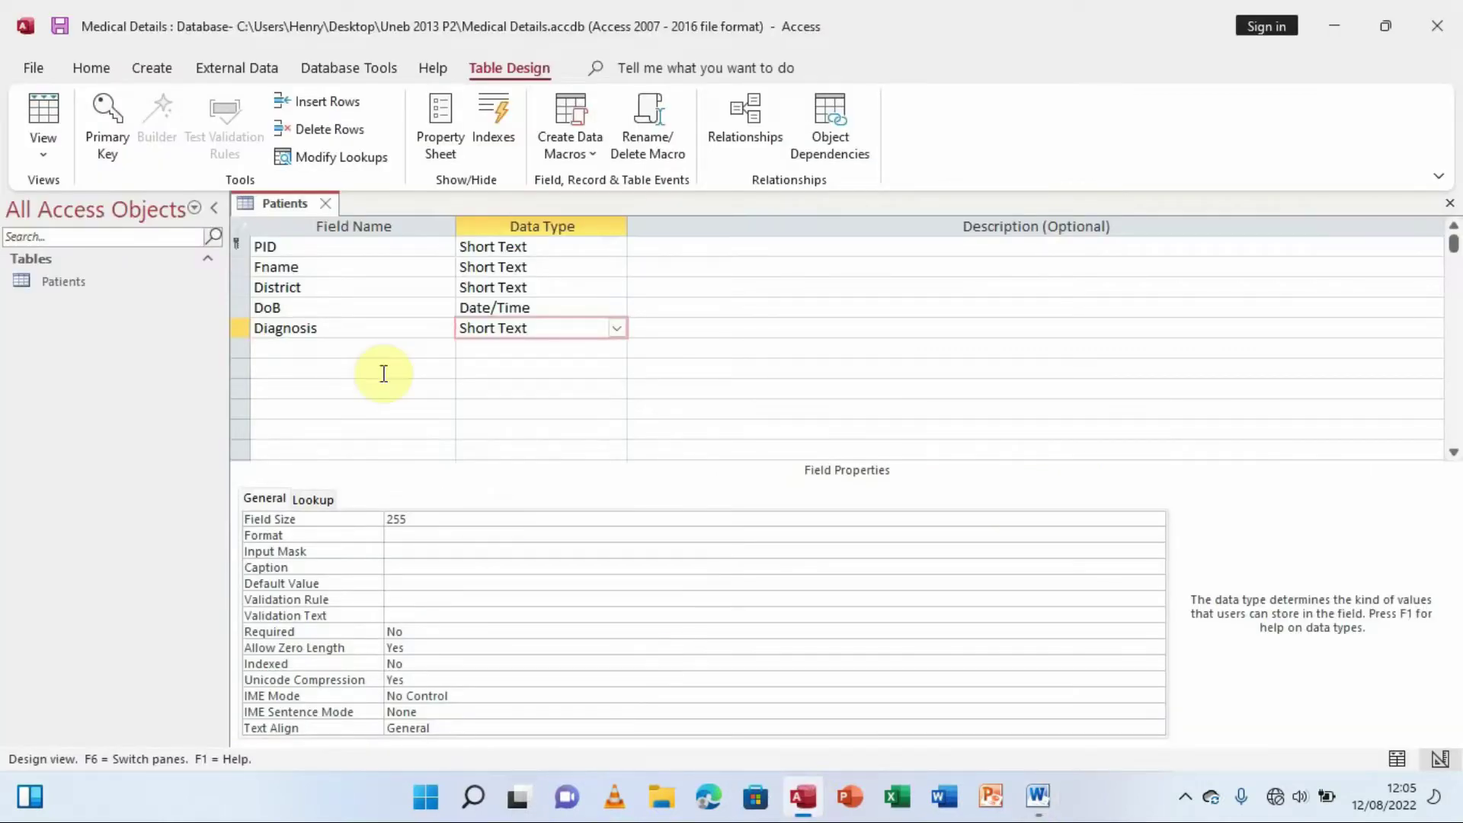
click(337, 350)
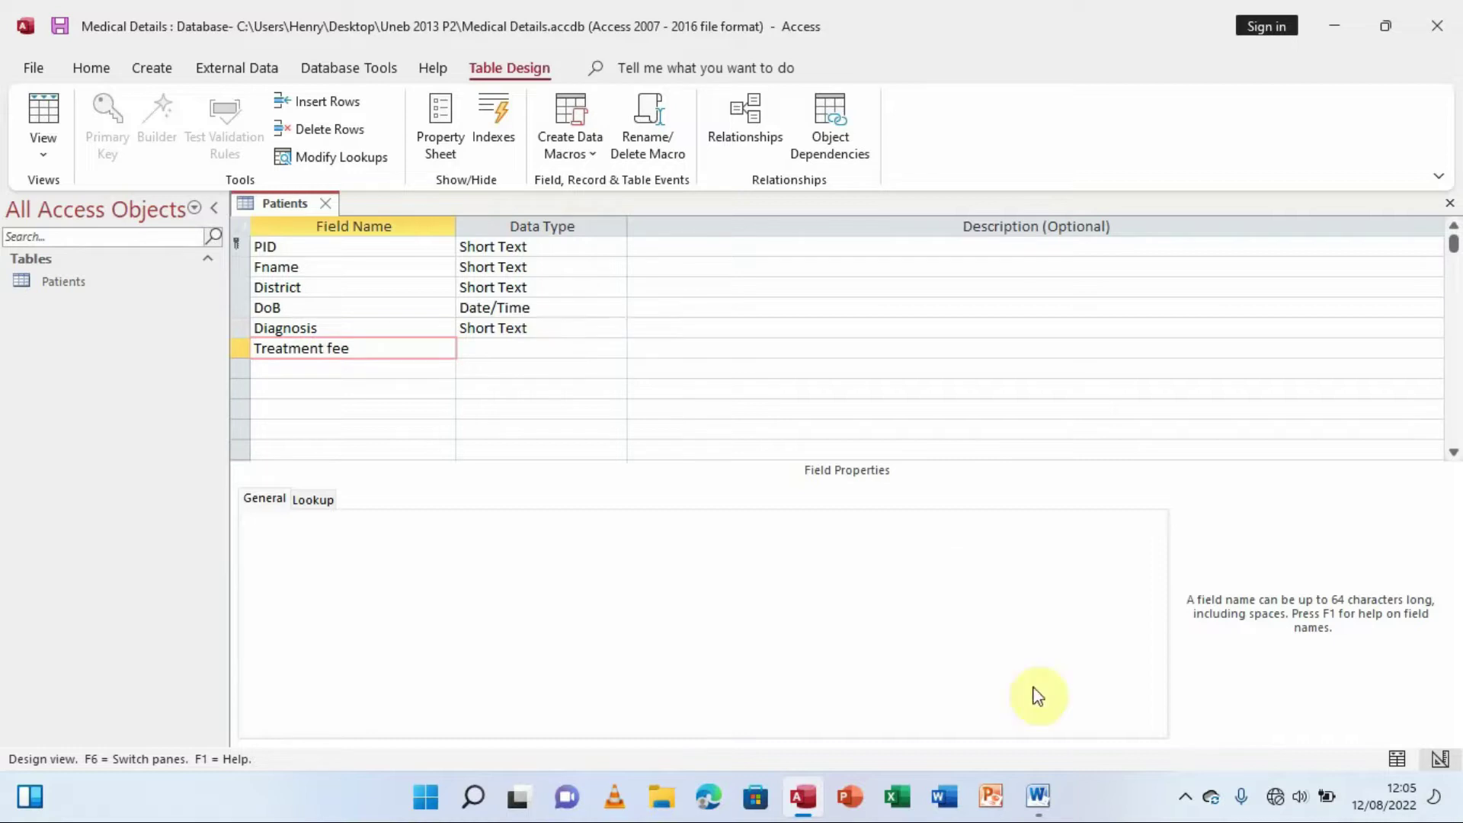
click(544, 352)
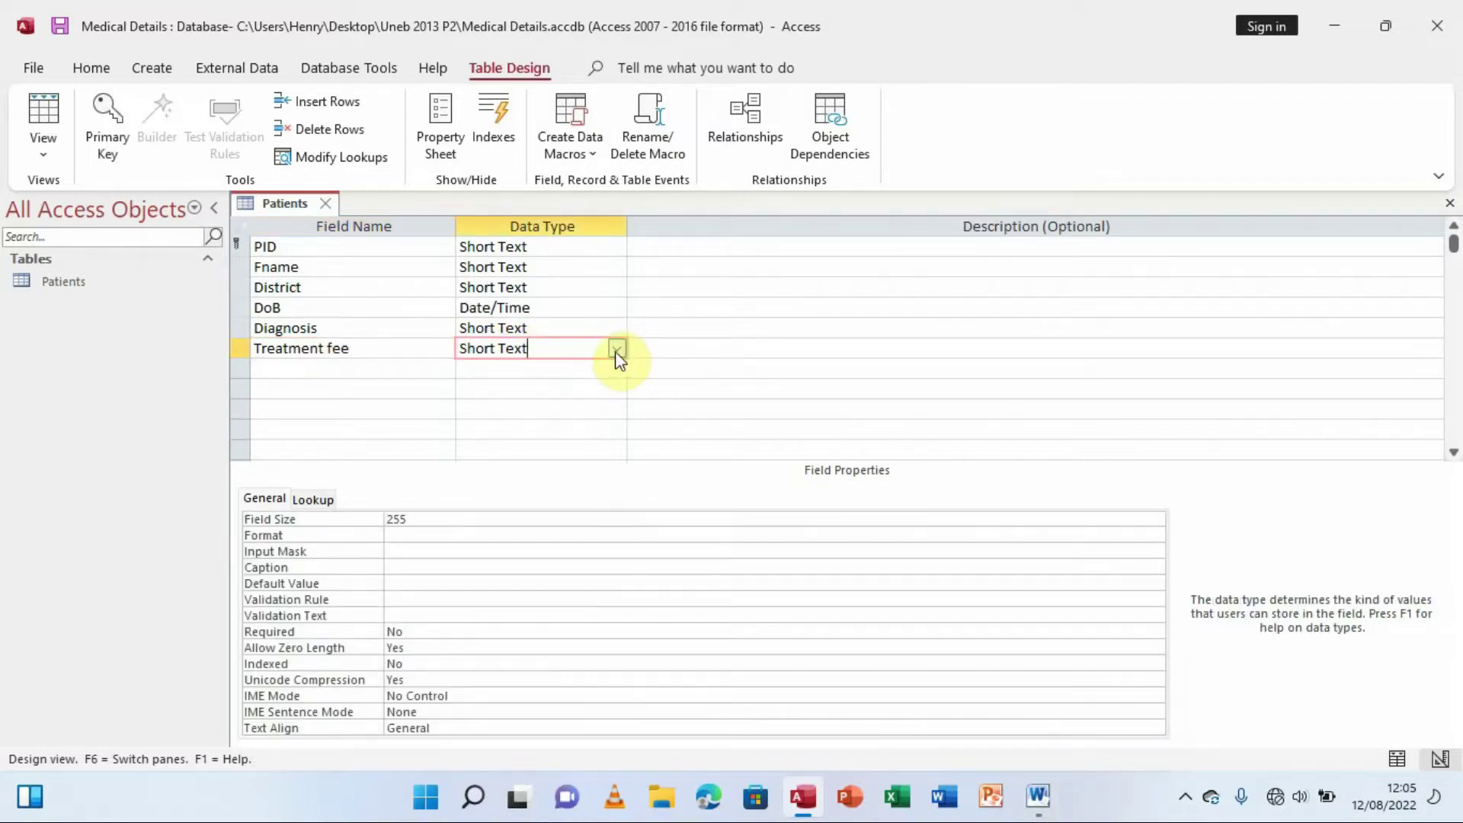
click(617, 349)
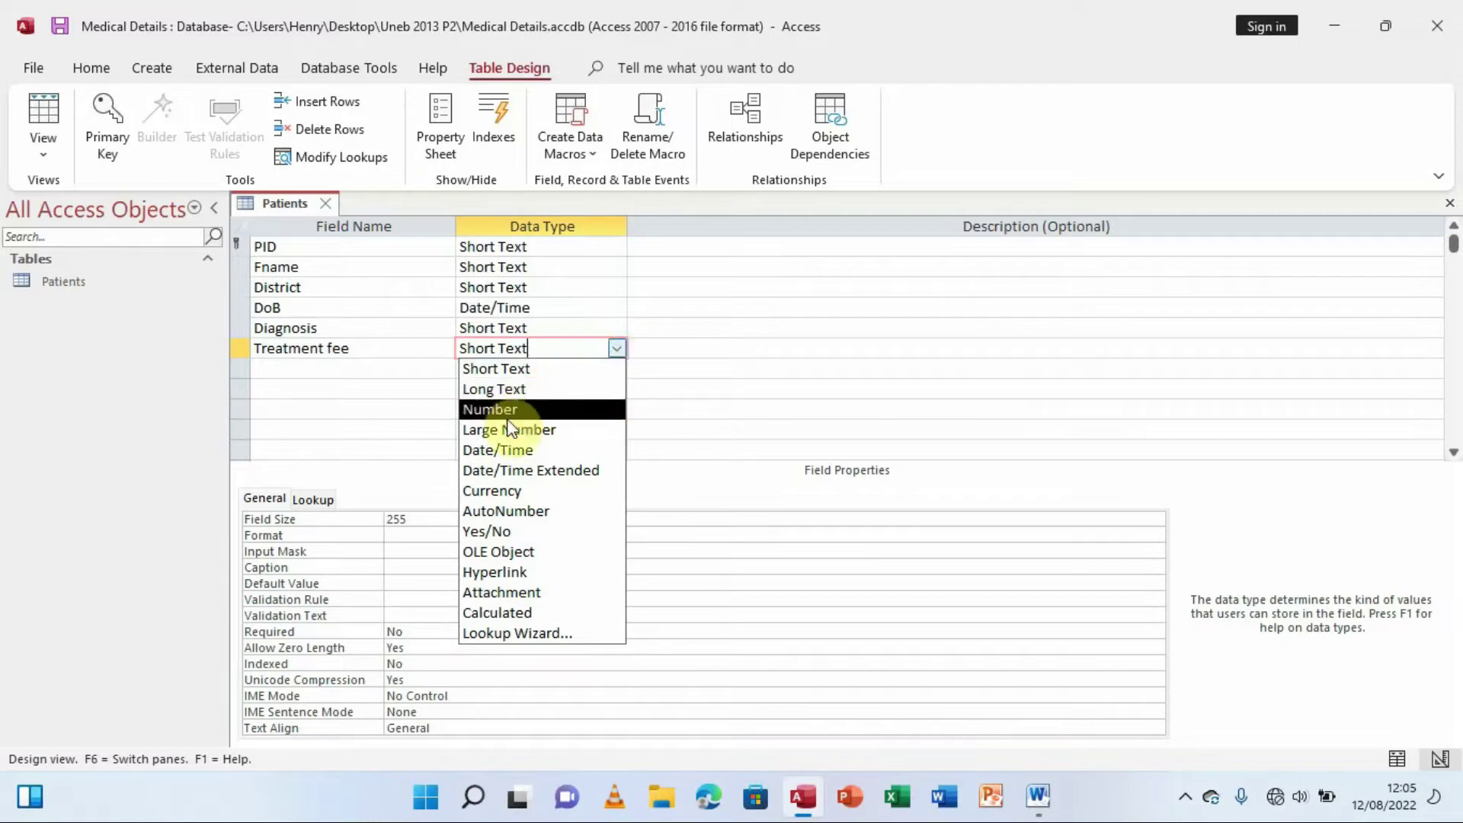
click(496, 489)
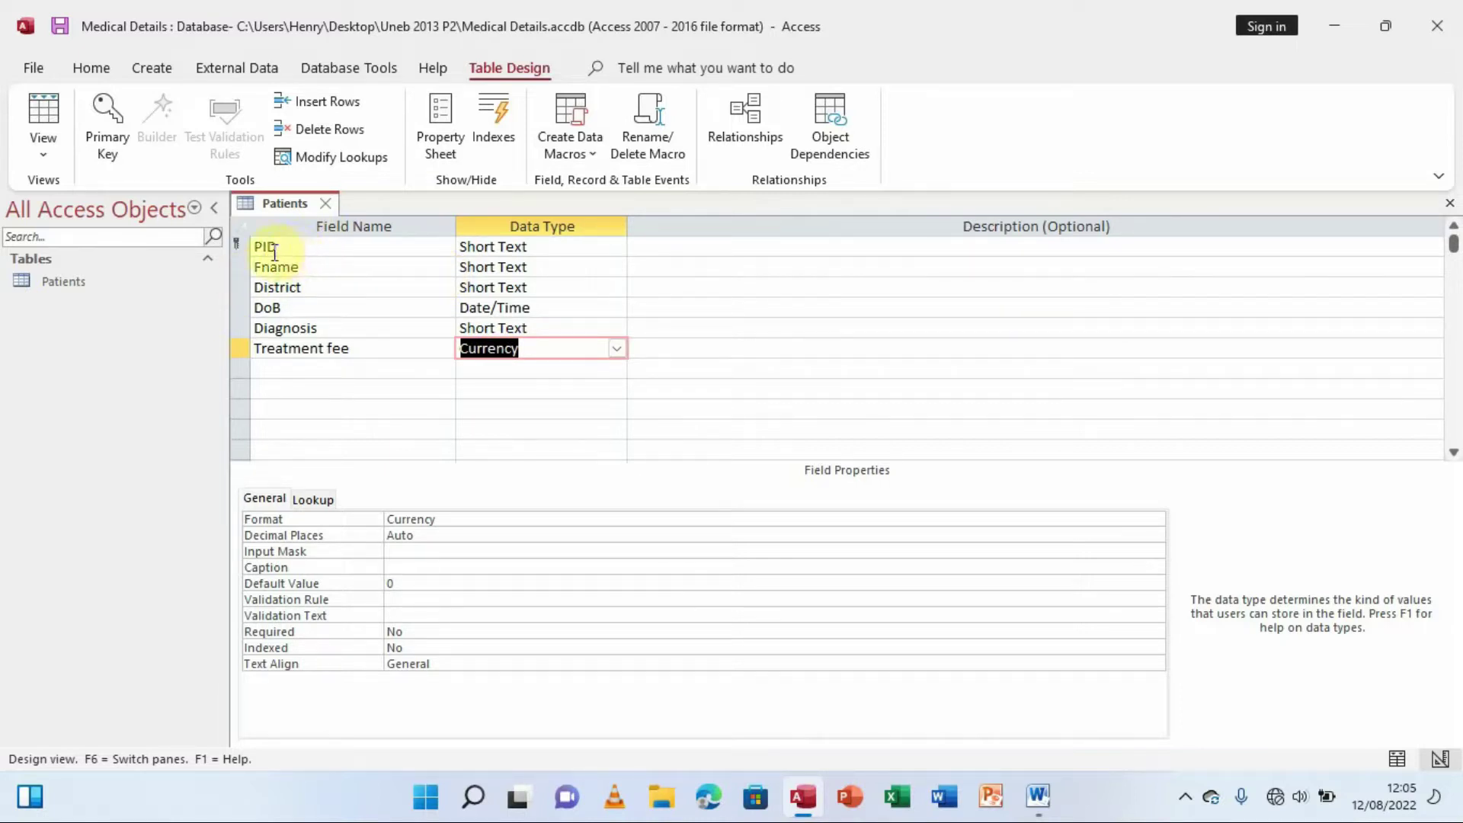
Examine the Fname column of the exam paper's table in Word for duplicate entries that matter for choosing a primary key.
click(1039, 796)
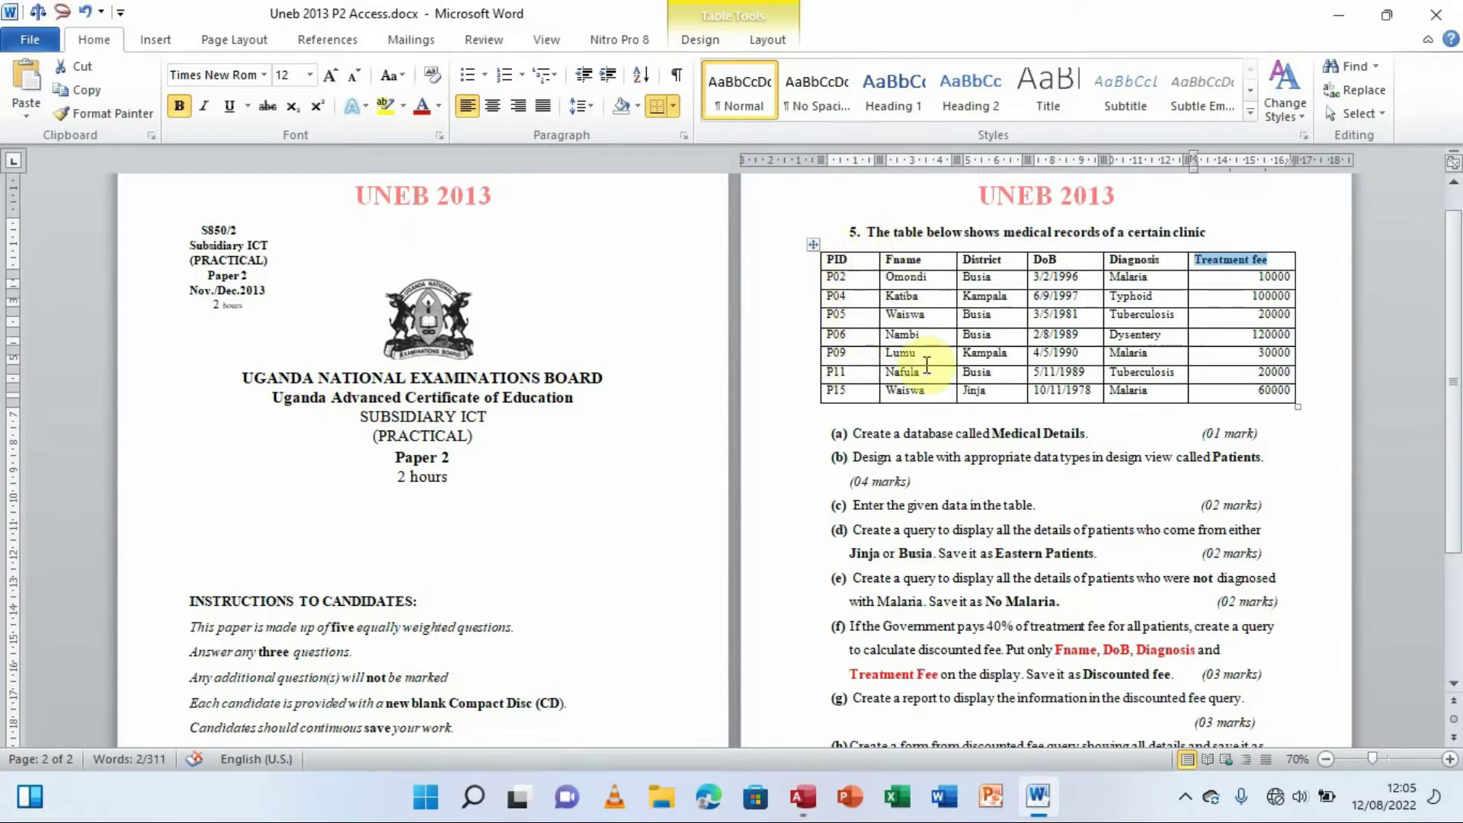
click(919, 319)
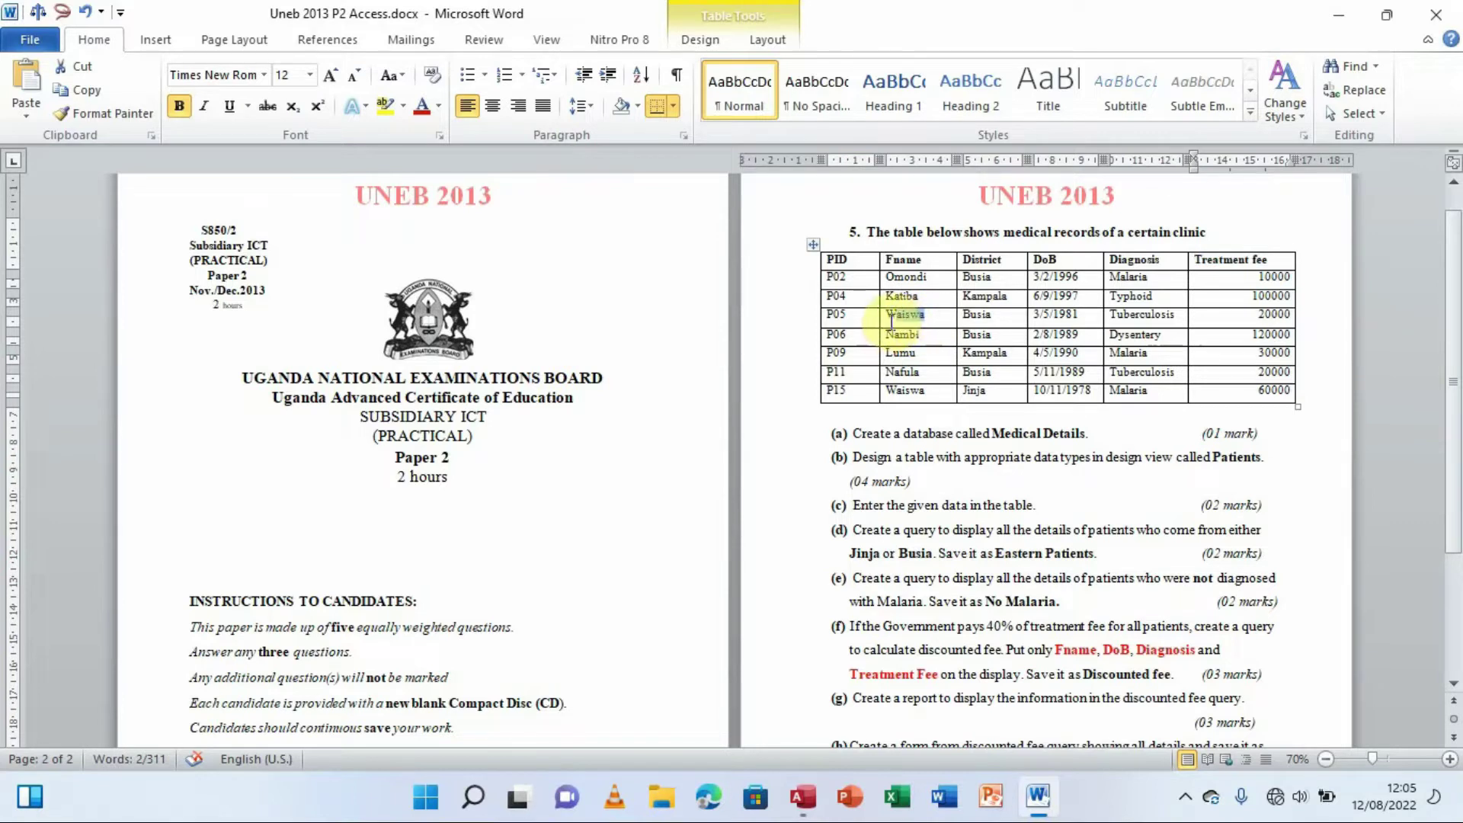
double_click(888, 315)
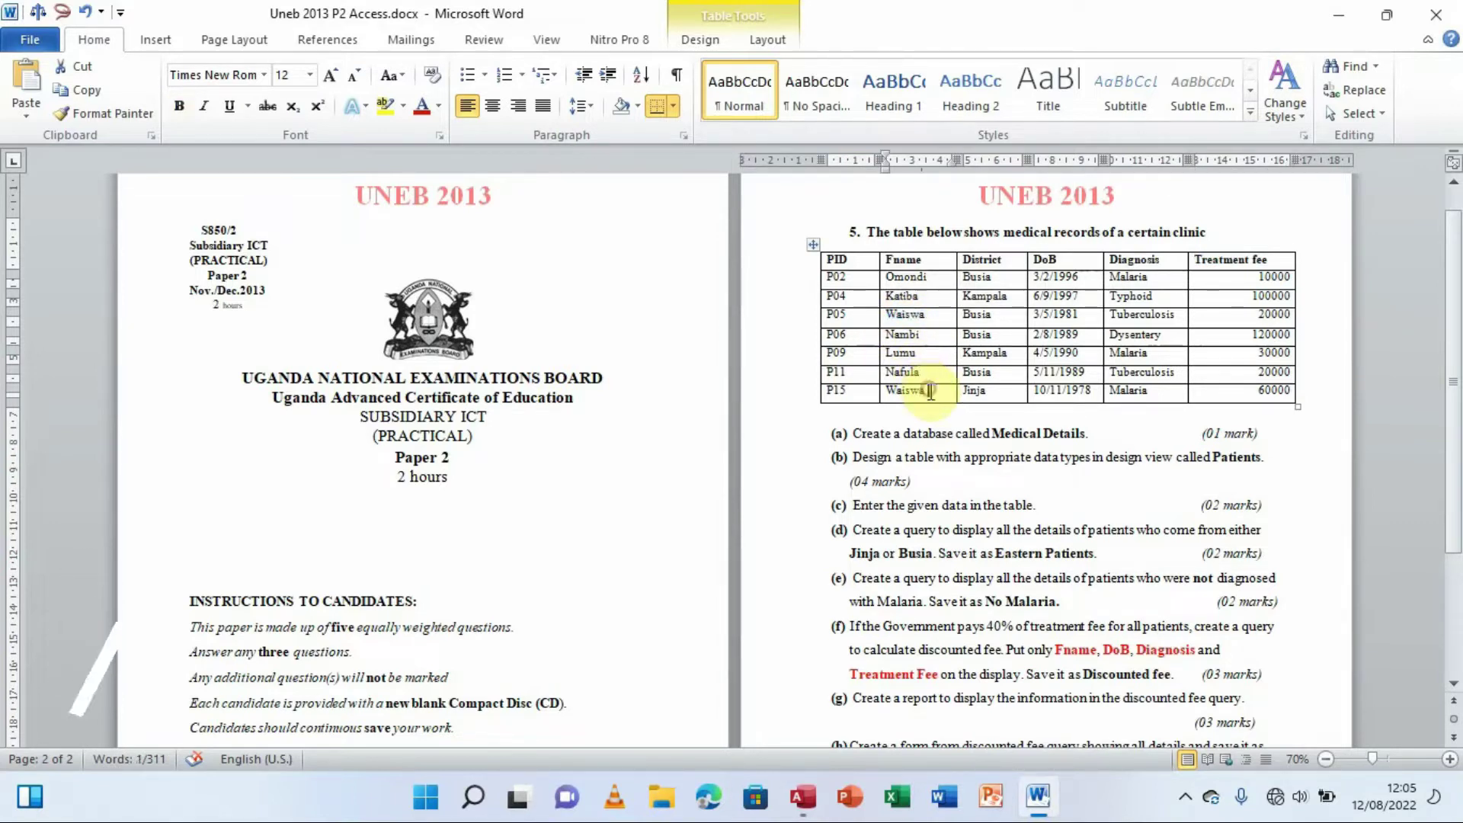
double_click(886, 392)
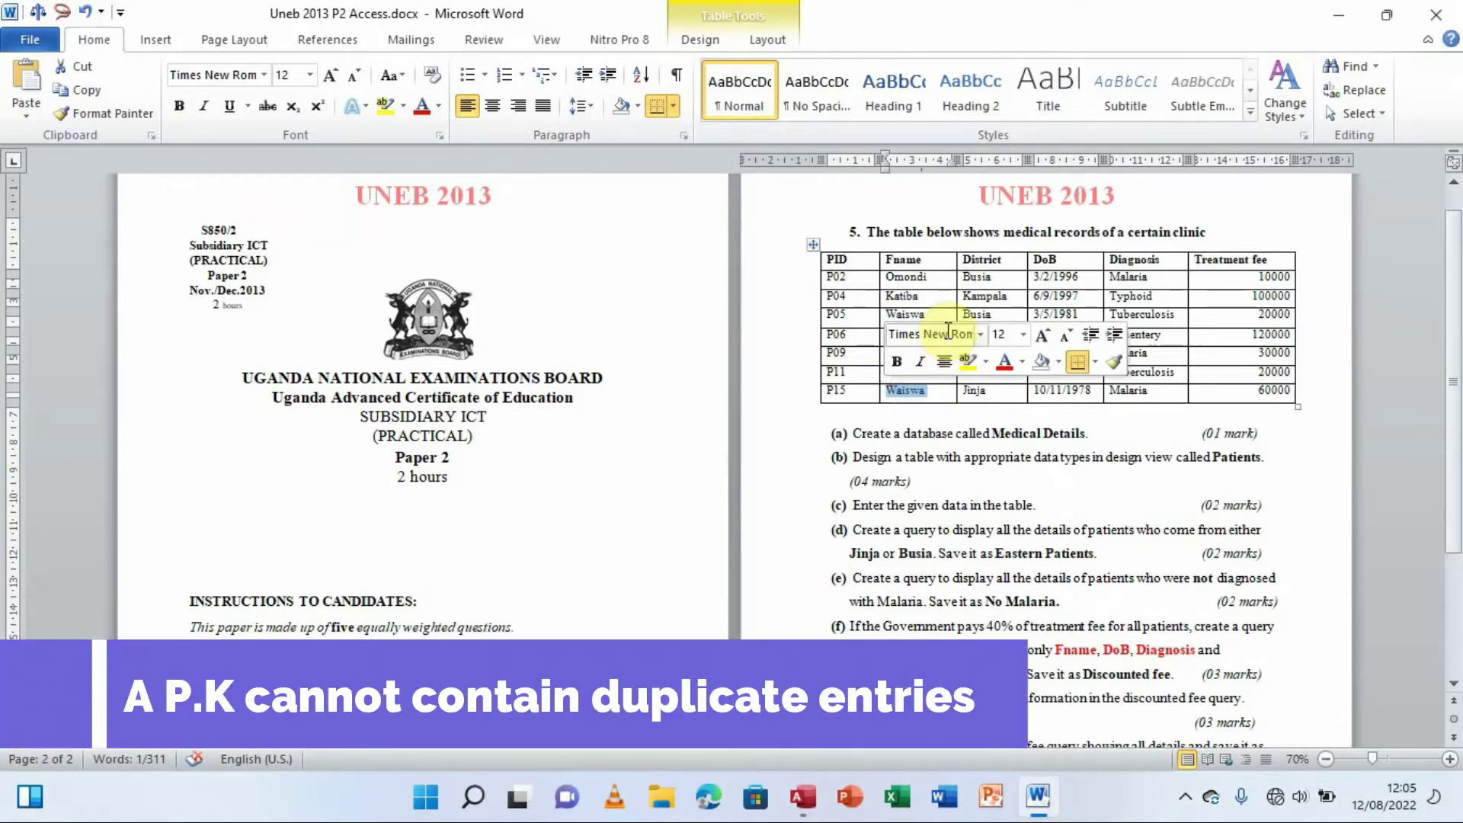
click(942, 278)
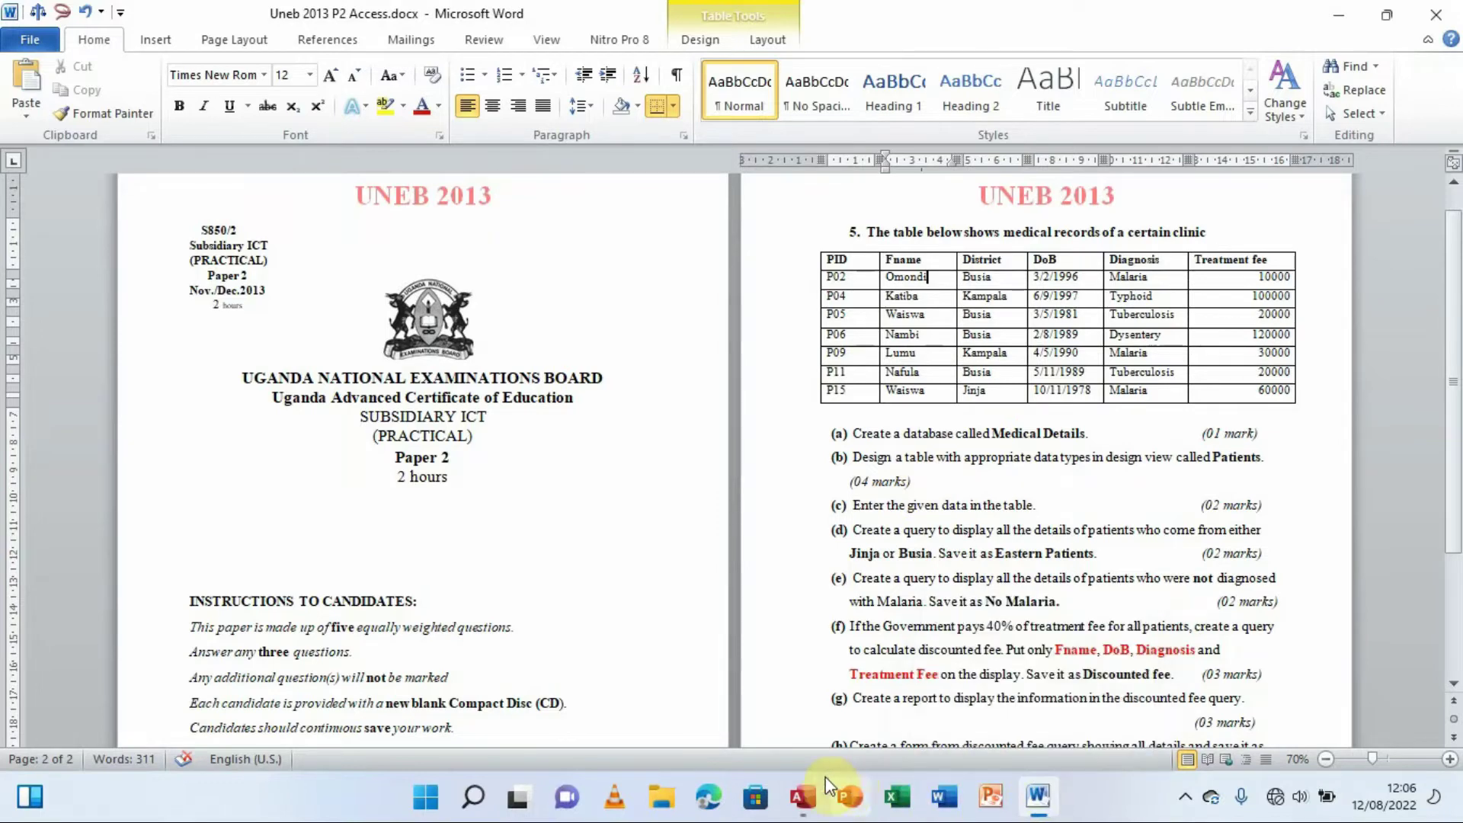
In Access, try District as the primary key of the Patients table and restore PID as the primary key.
click(803, 797)
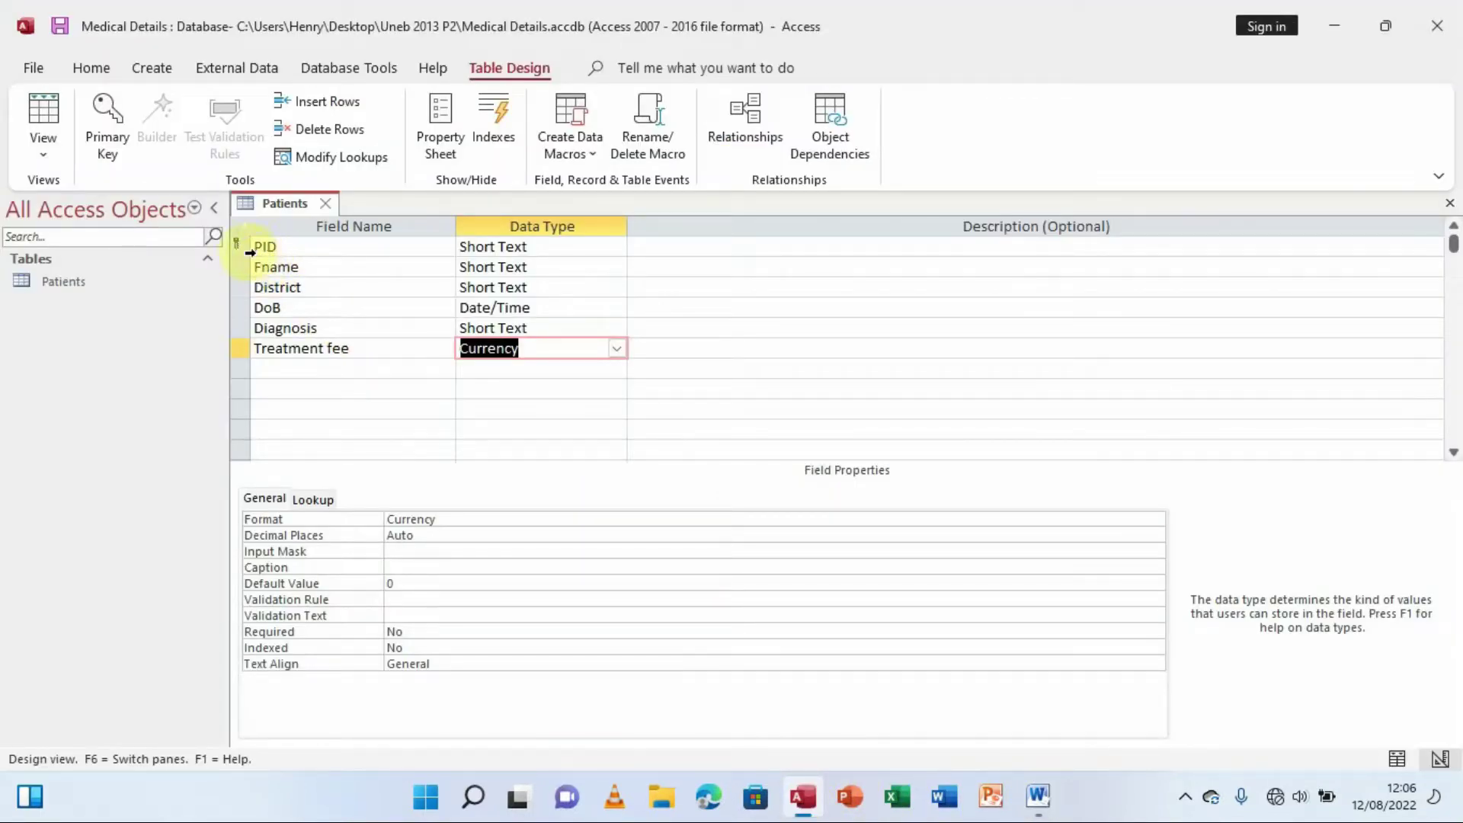
click(301, 288)
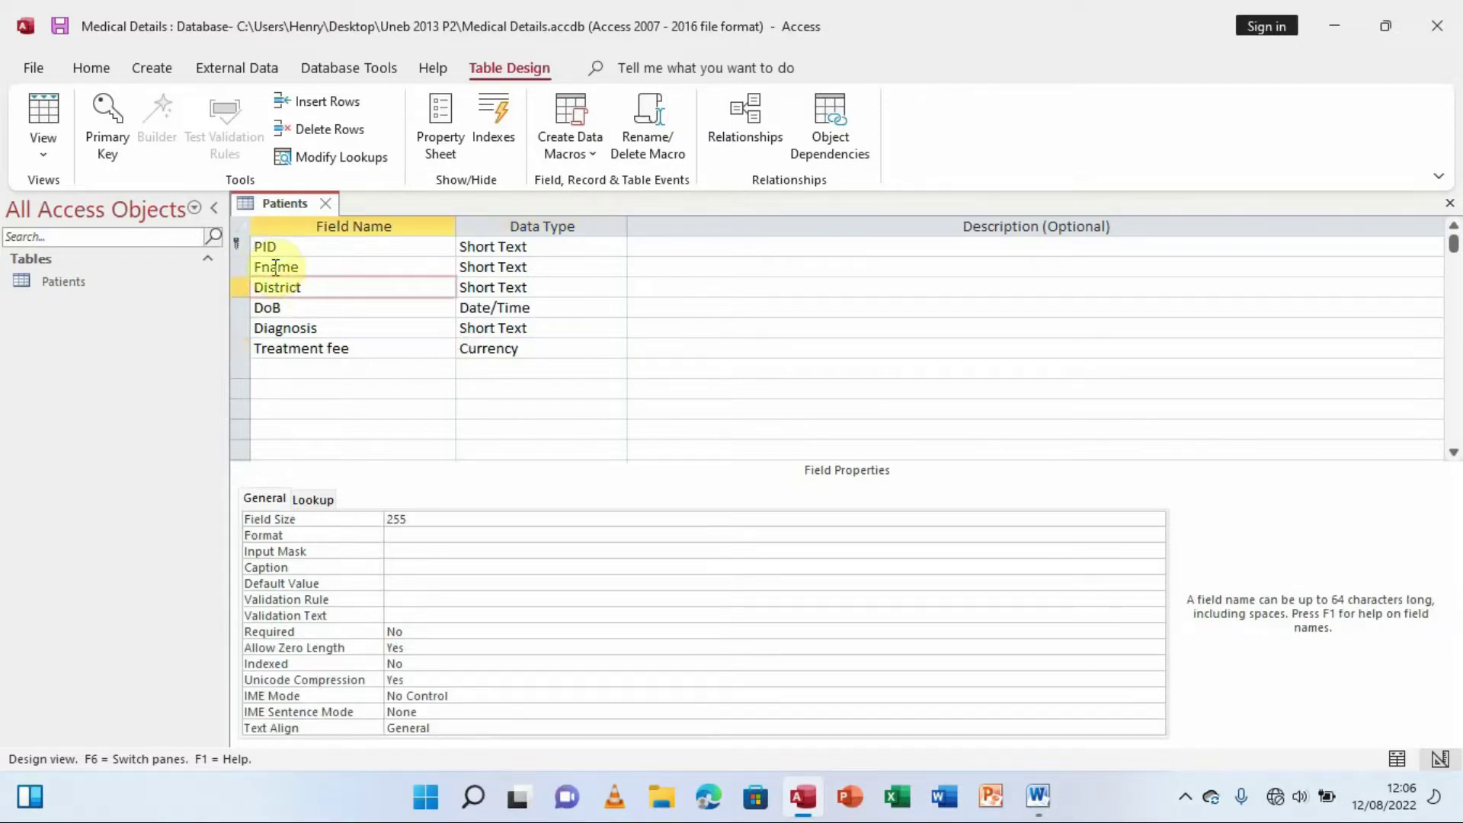
click(108, 122)
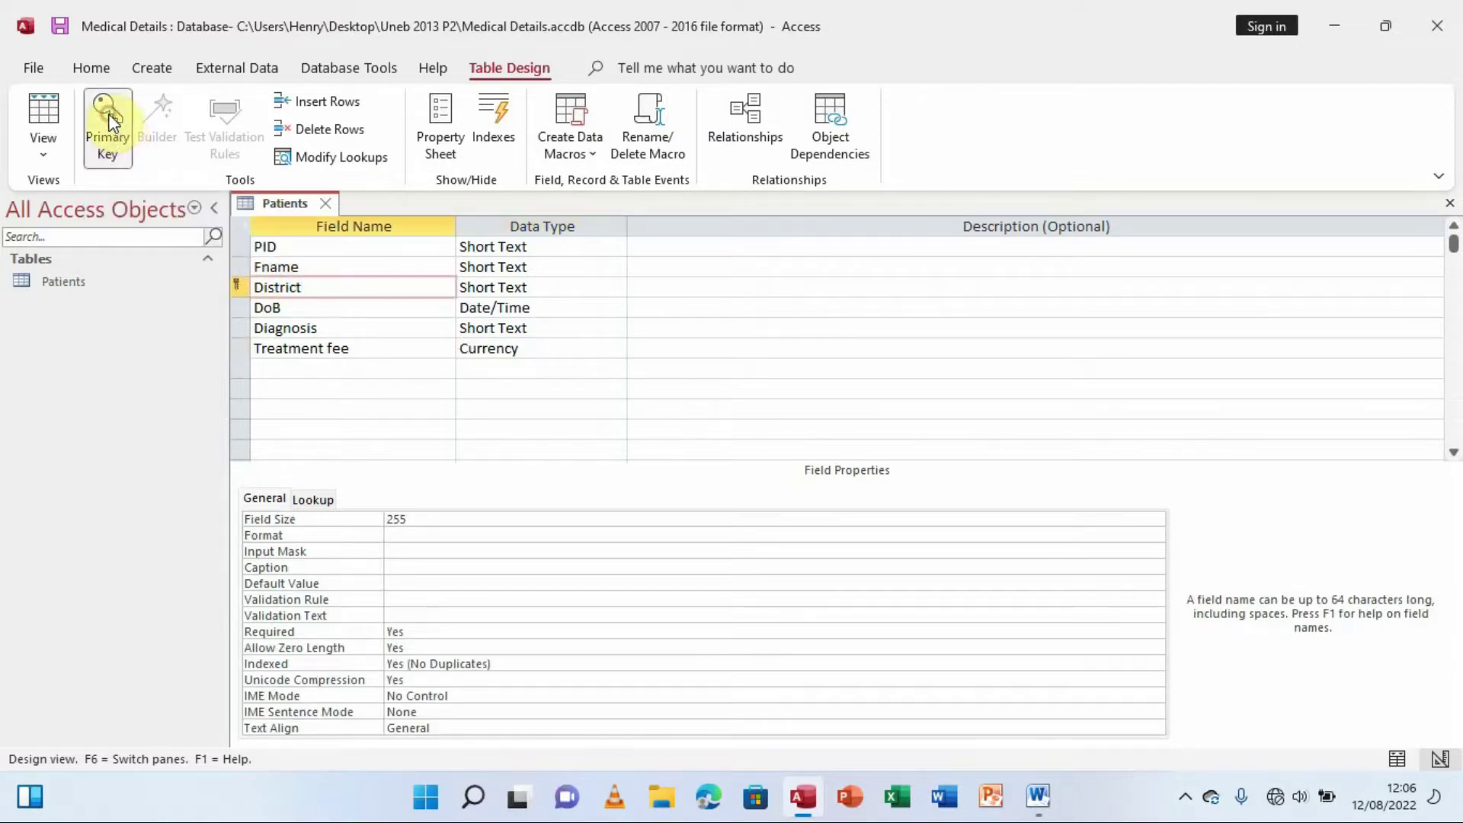
click(288, 247)
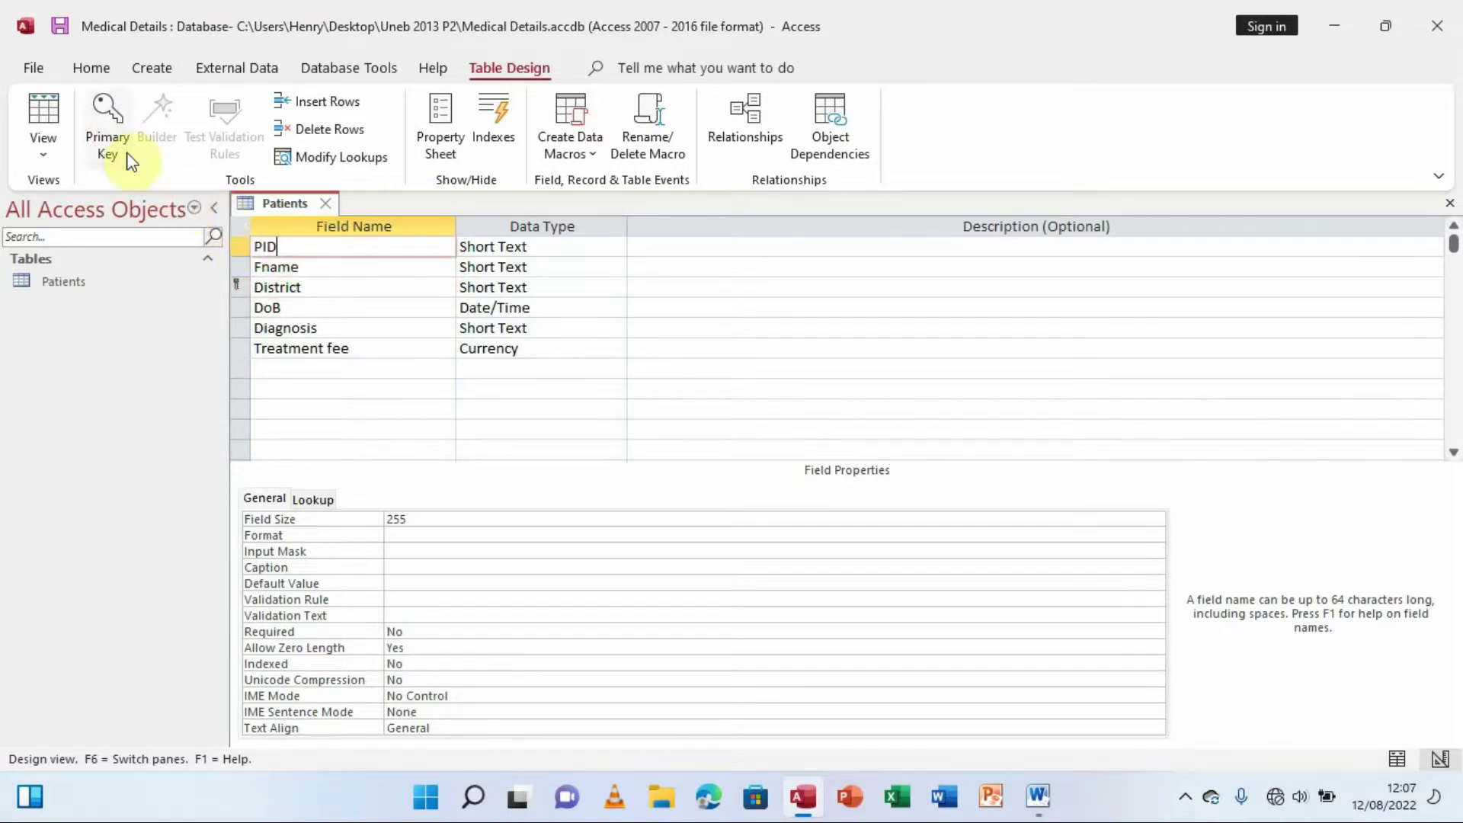
click(105, 124)
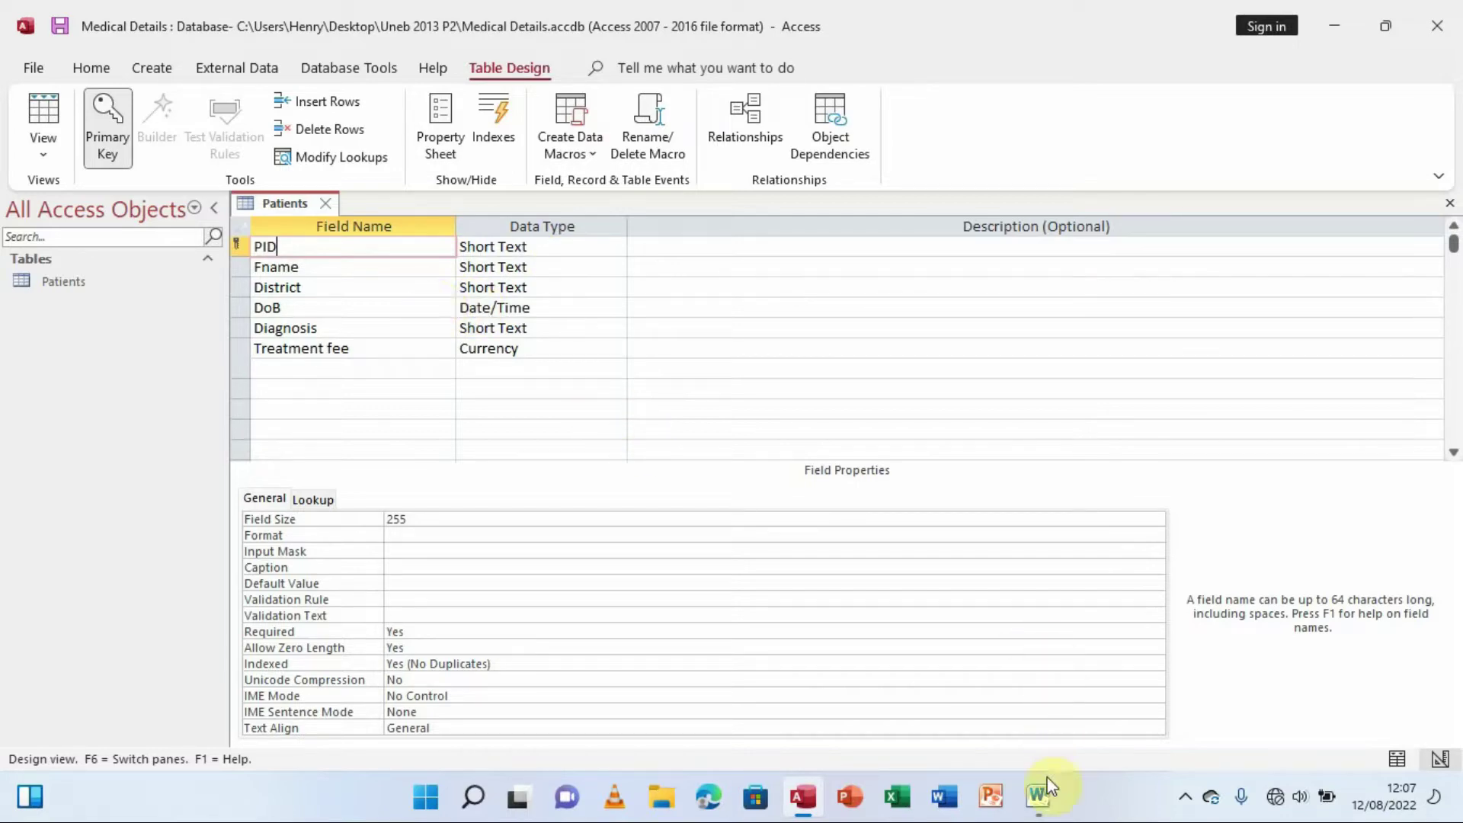
Copy the first patient's PID value from the exam paper's table in Word and return to the Patients table design in Access.
click(1039, 797)
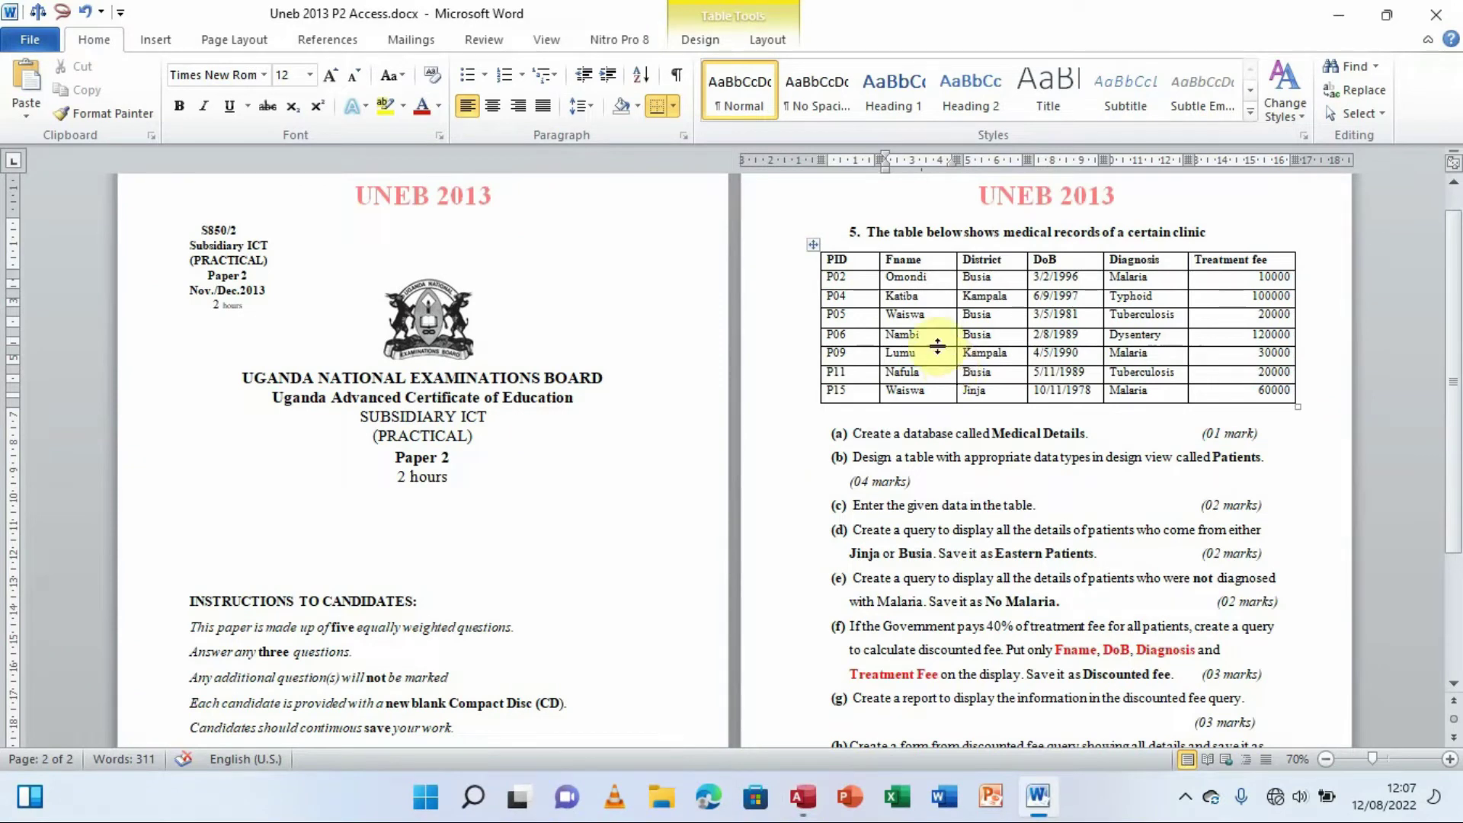
click(927, 279)
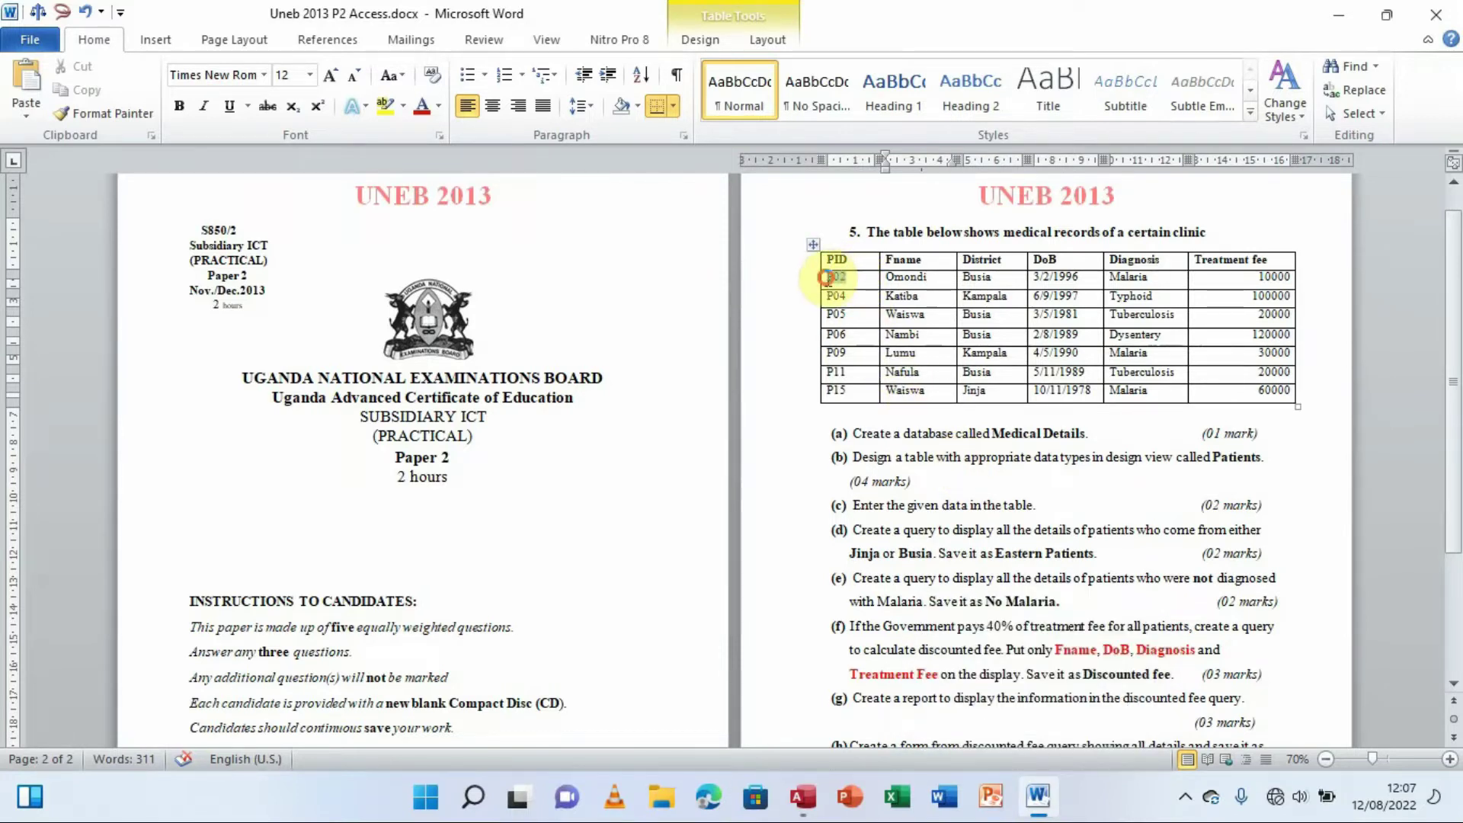
click(823, 281)
key(ctrl+c)
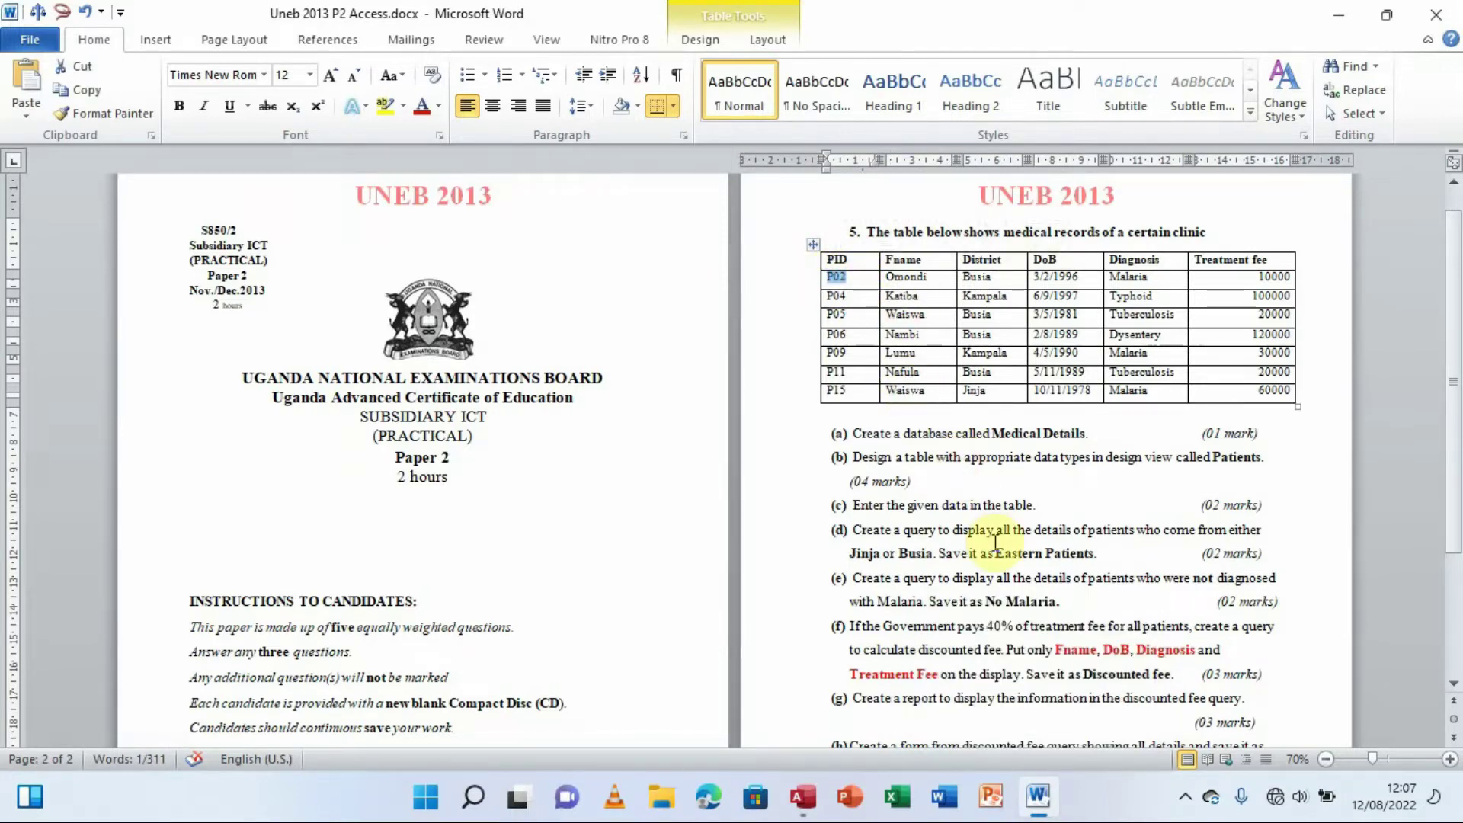
click(1035, 800)
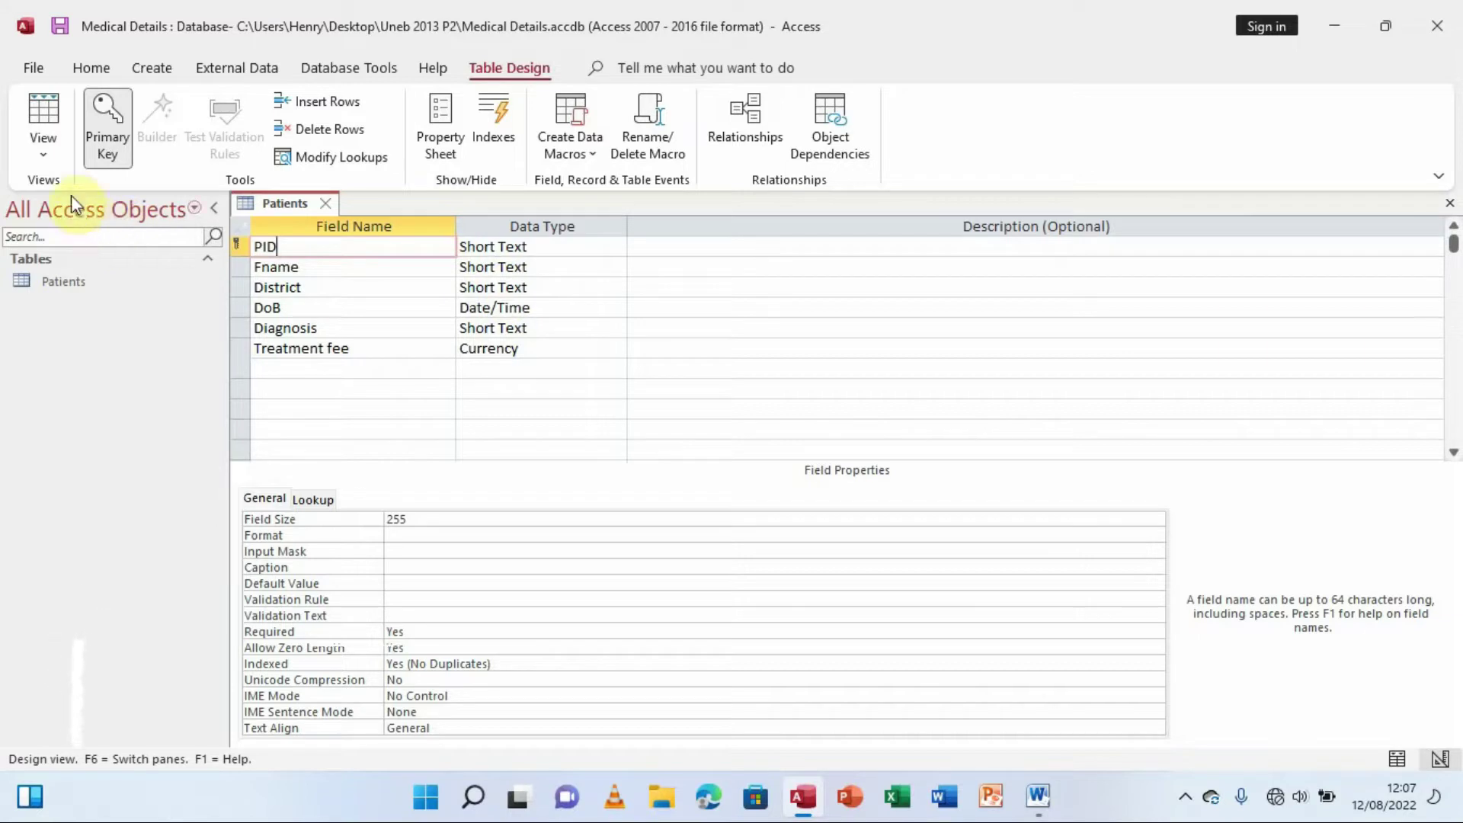
Switch the Patients table to Datasheet View, saving the table design.
click(45, 157)
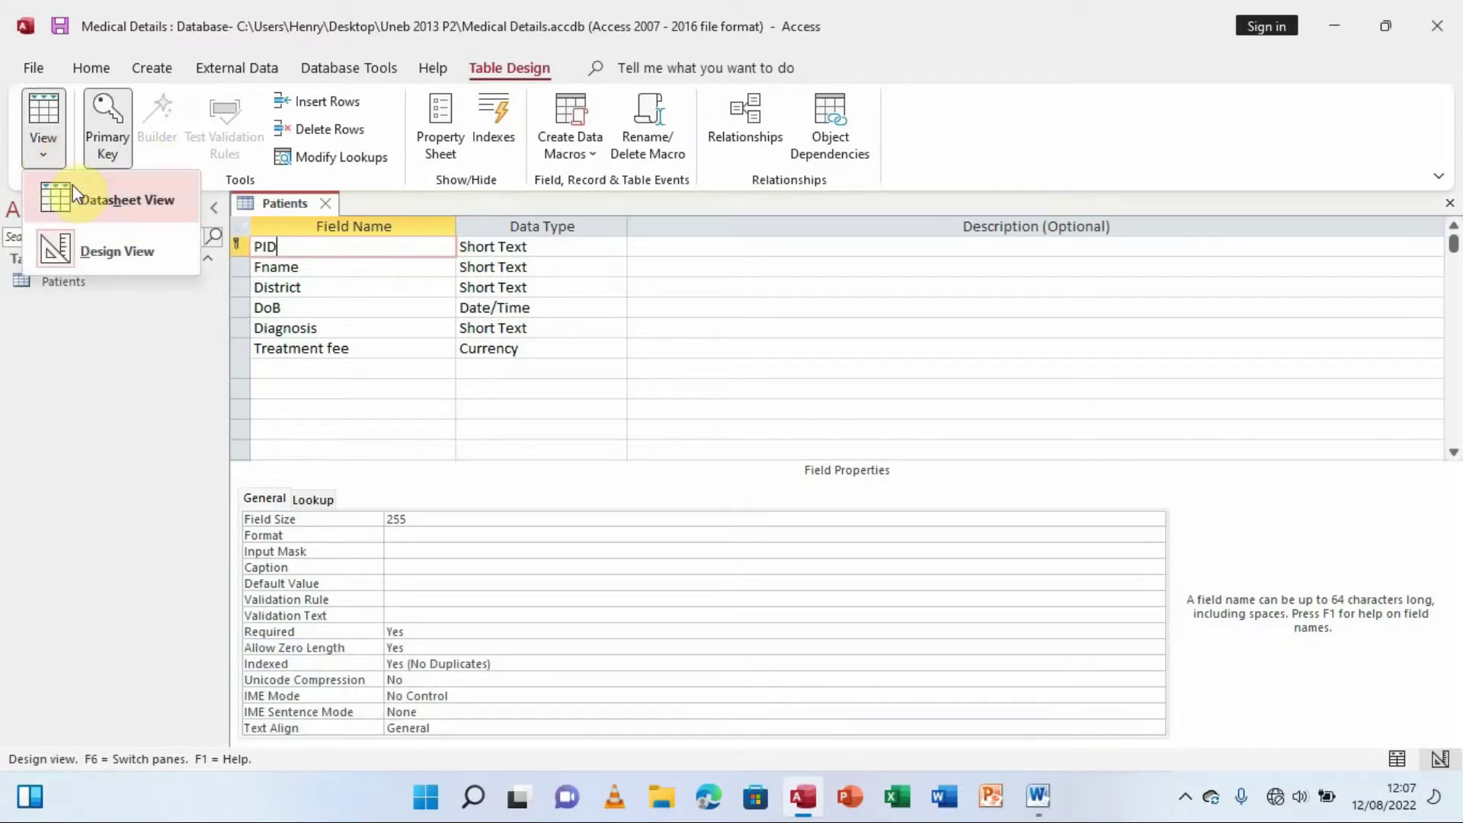
click(127, 199)
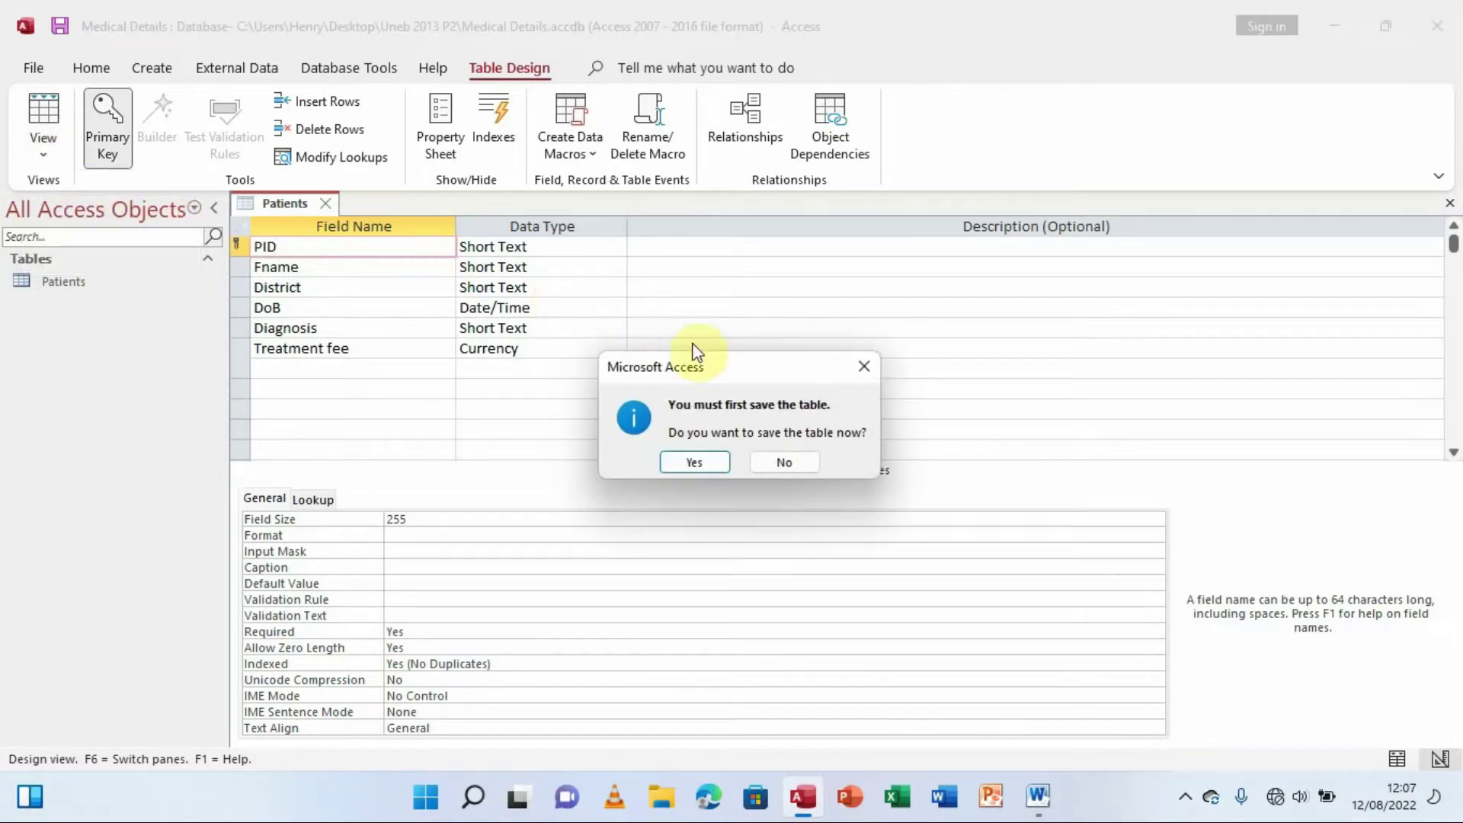
click(694, 460)
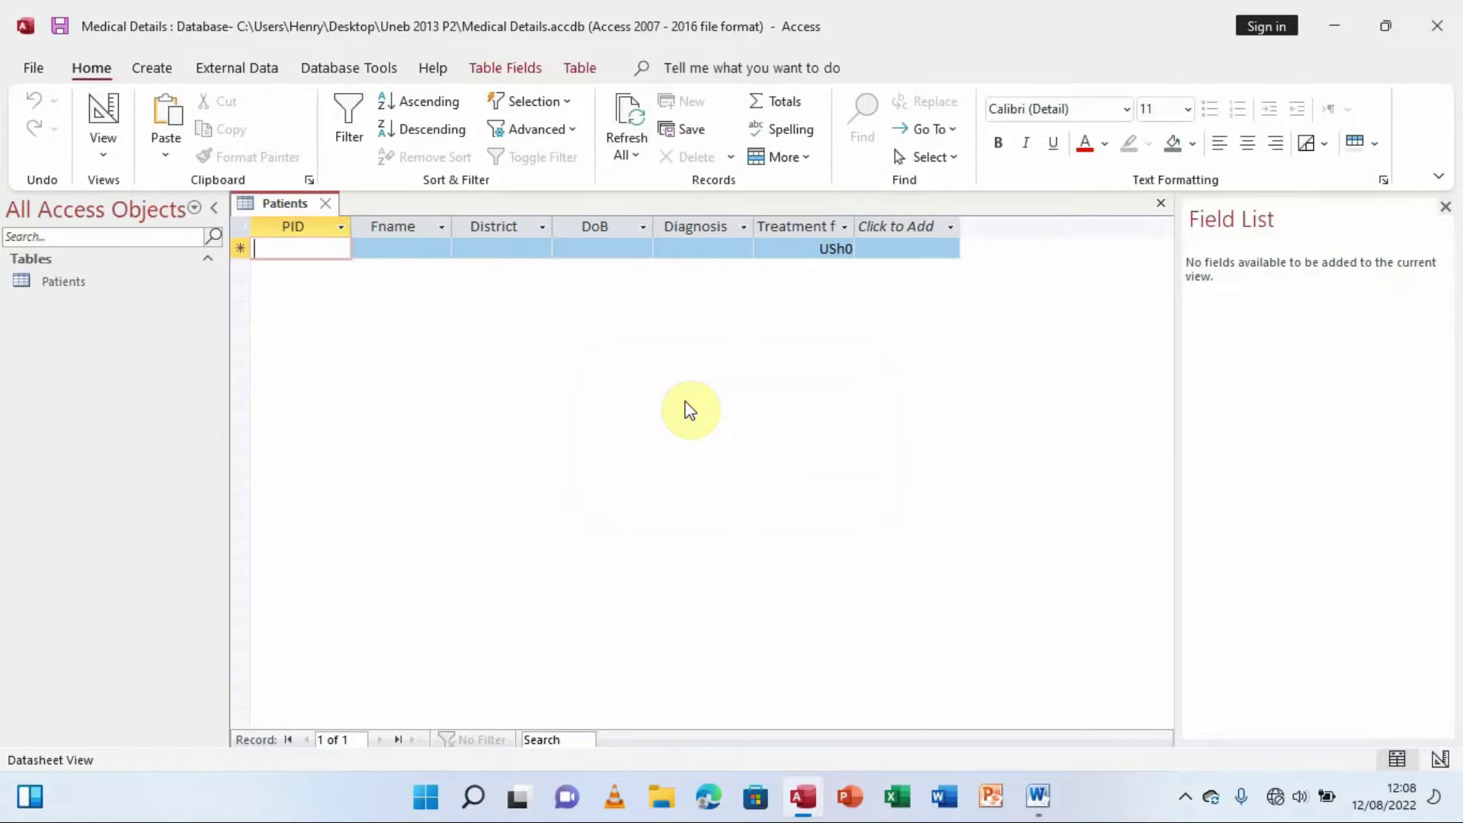
Copy the first patient's PID from the exam paper's table in Word into the first record's PID field in Access.
click(1035, 795)
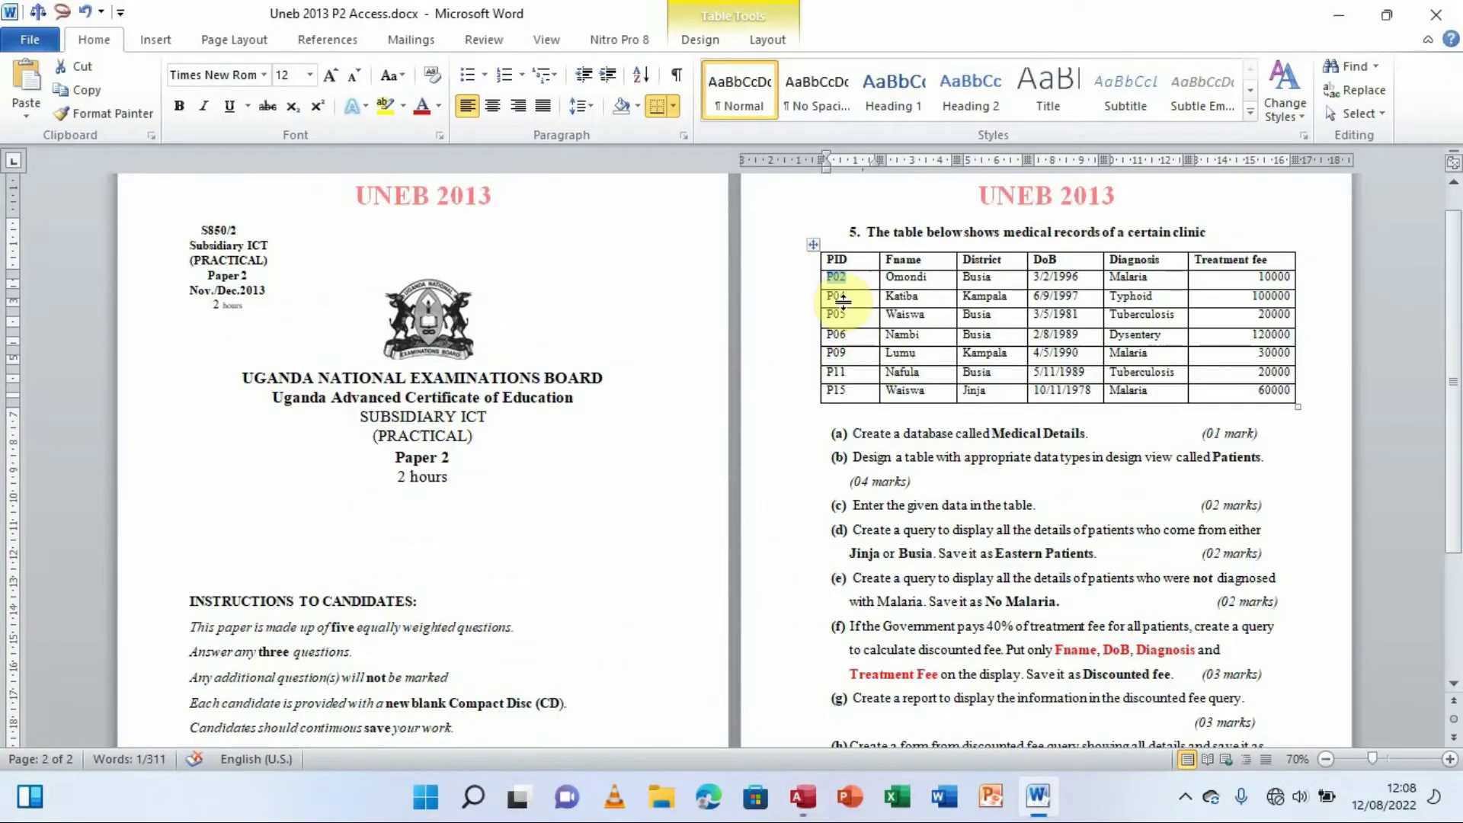
click(837, 277)
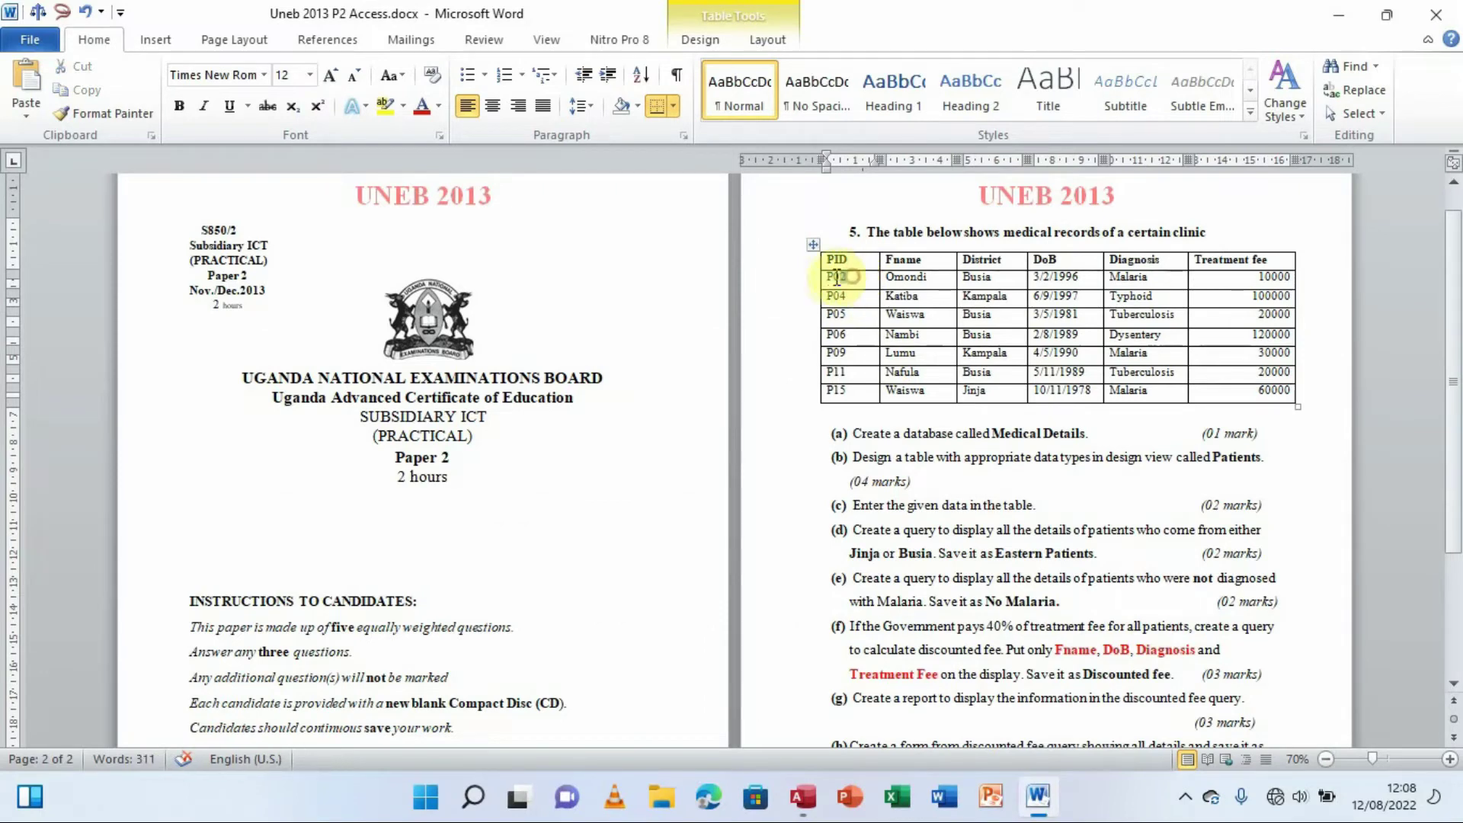
double_click(831, 276)
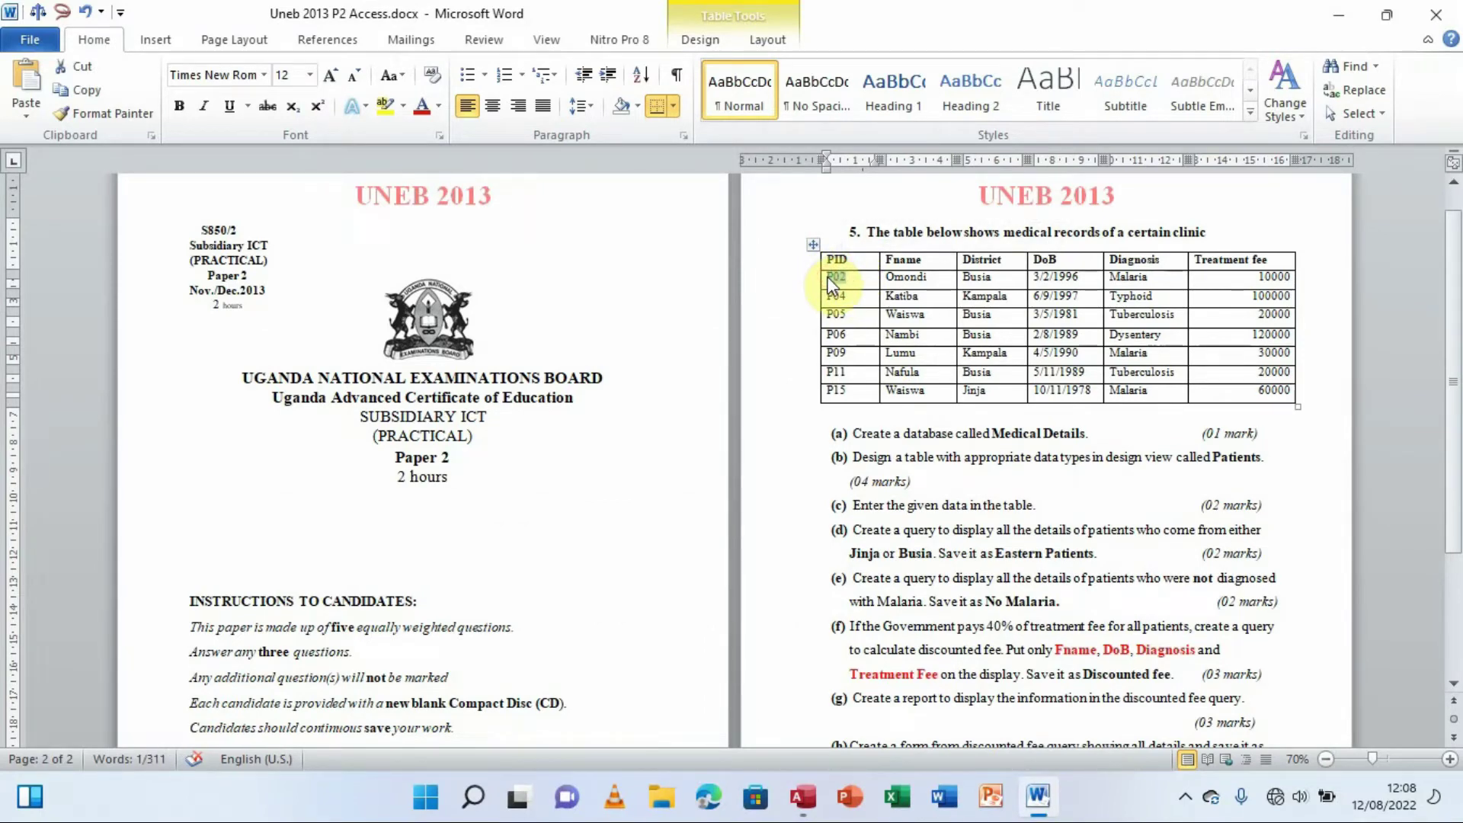
click(803, 797)
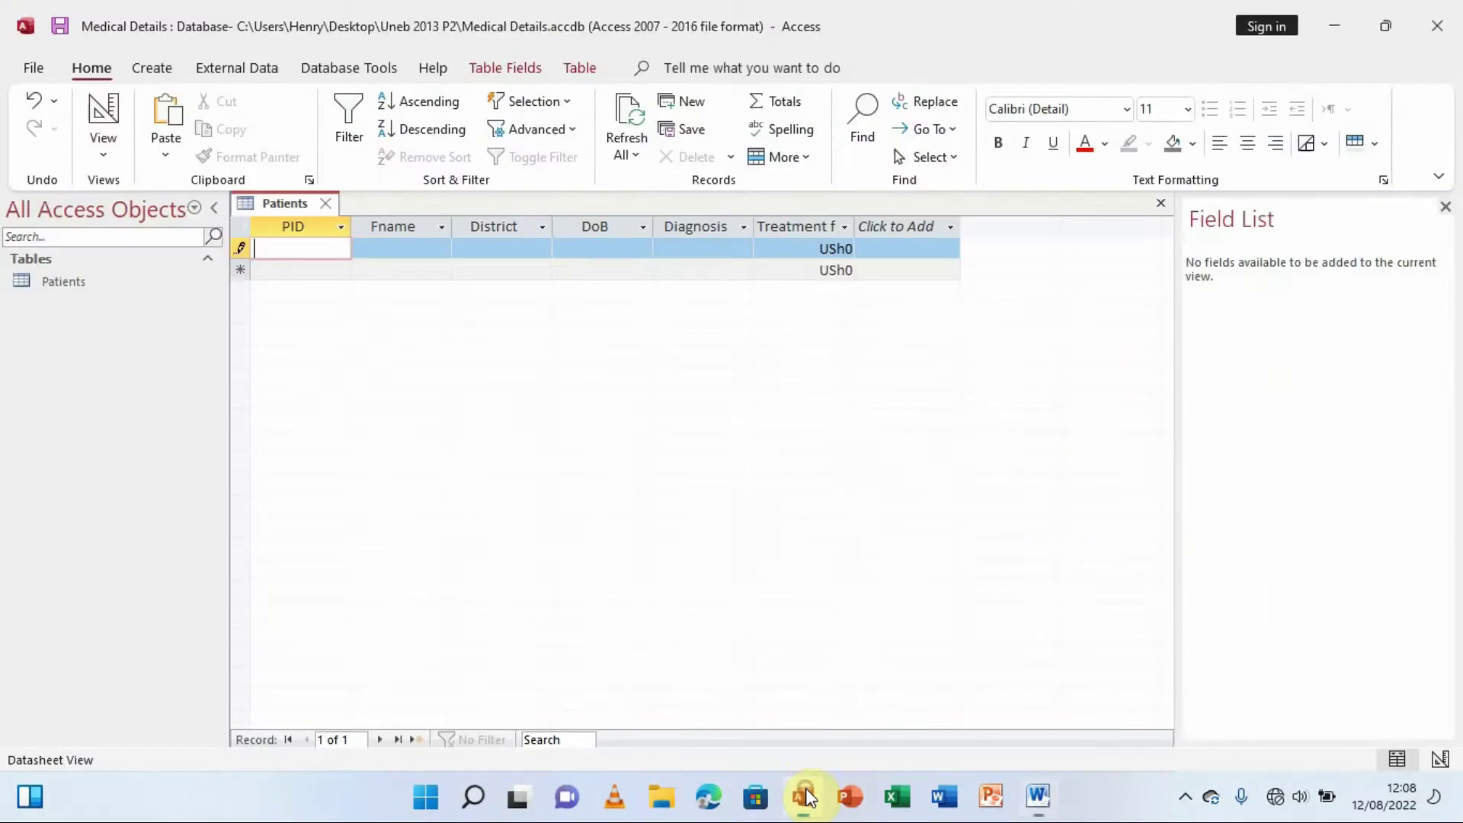
key(ctrl+v)
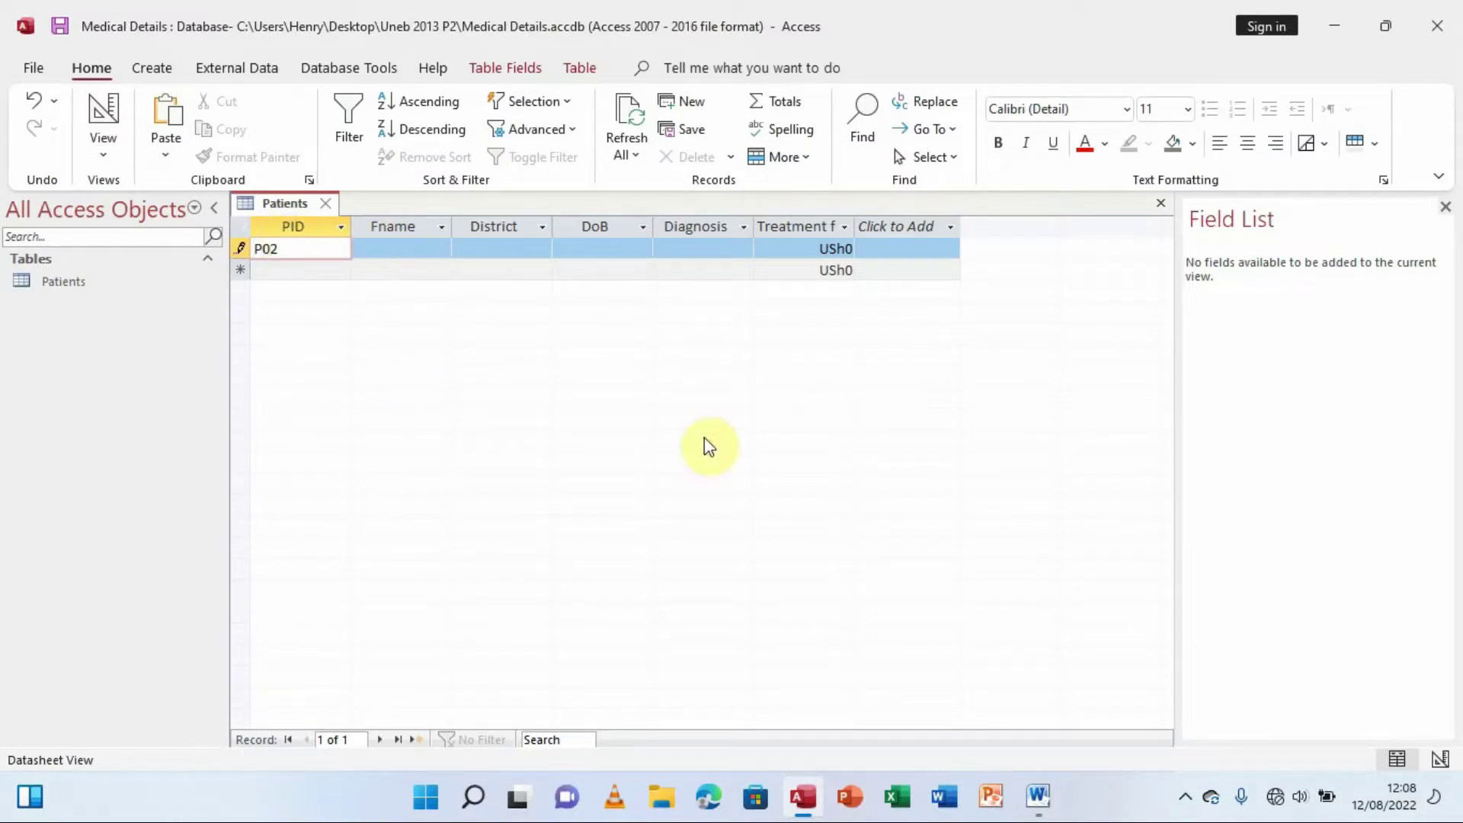
Copy the first patient's name from the Word table into the first record's Fname field in Access.
click(1038, 796)
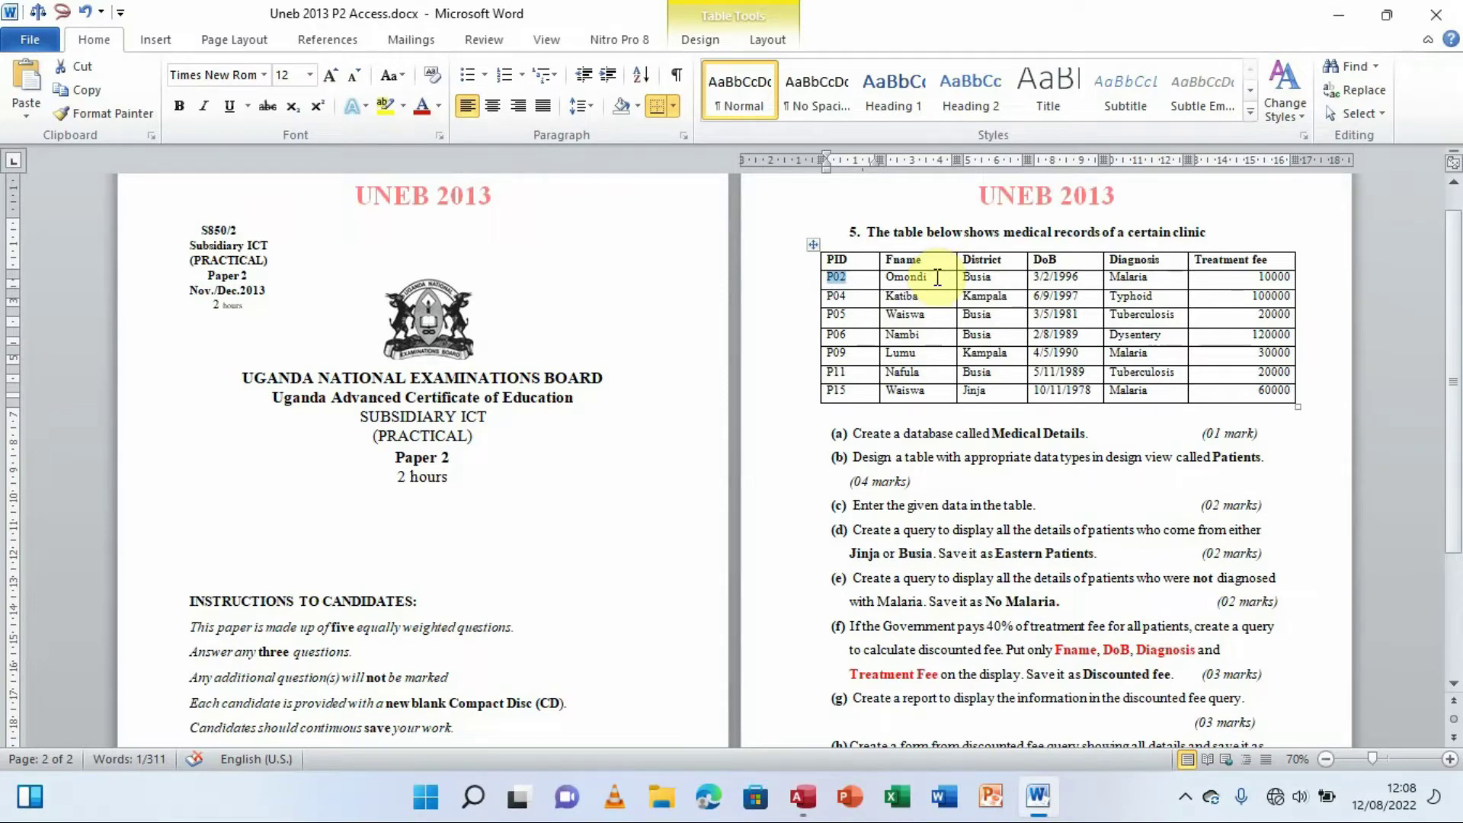
drag(937, 276, 886, 276)
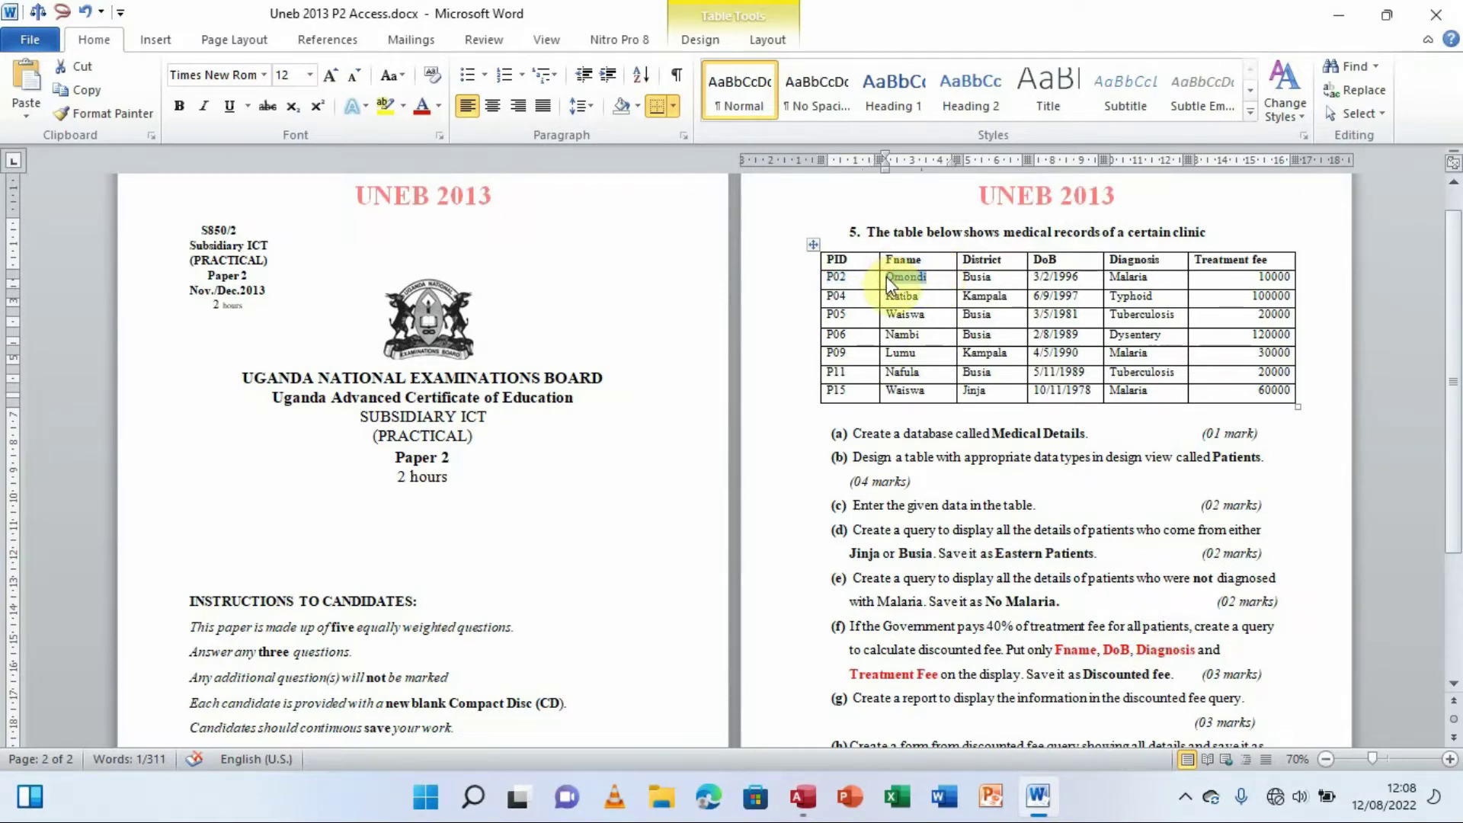
click(803, 796)
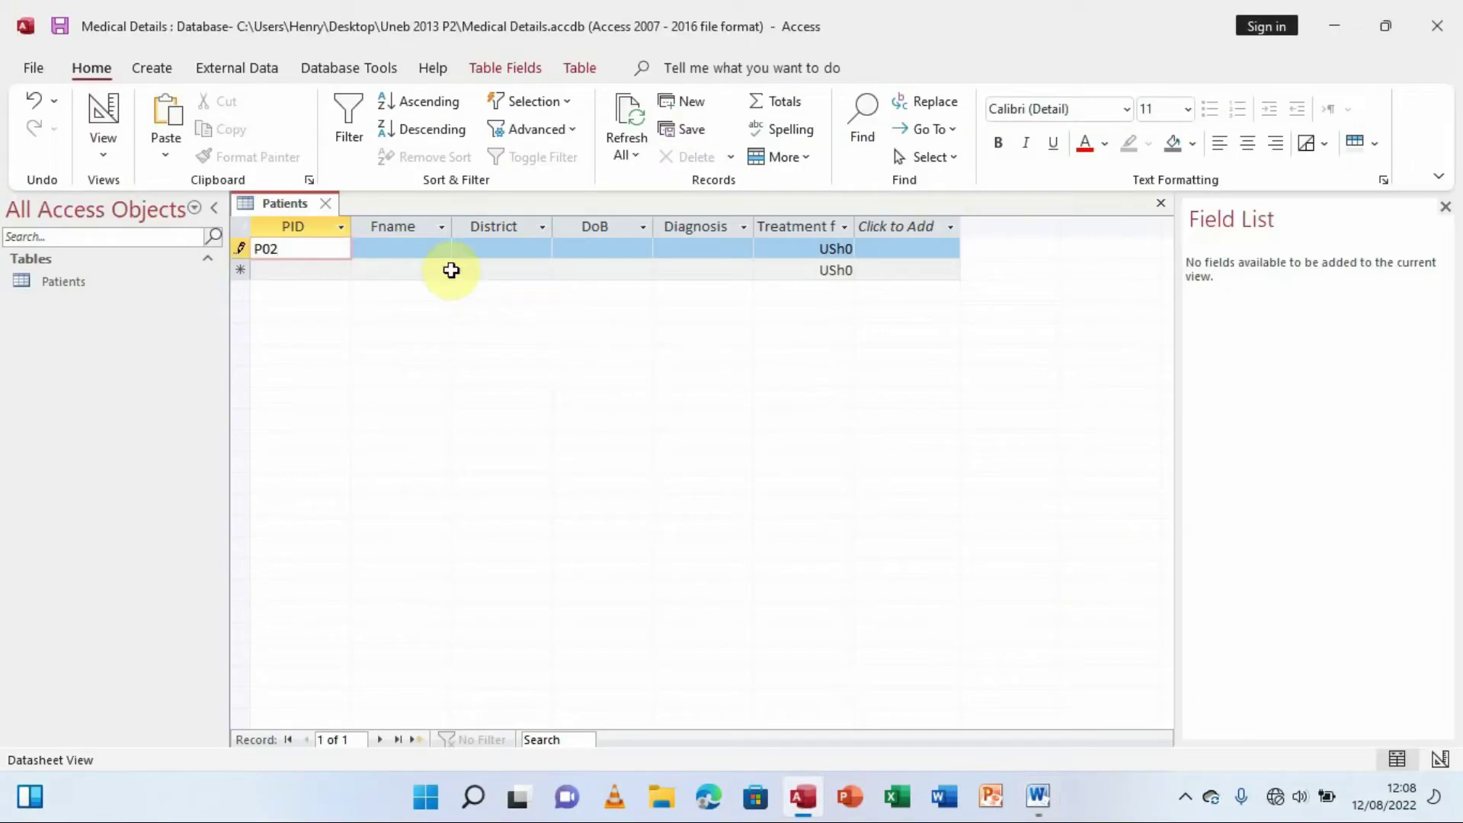
click(424, 251)
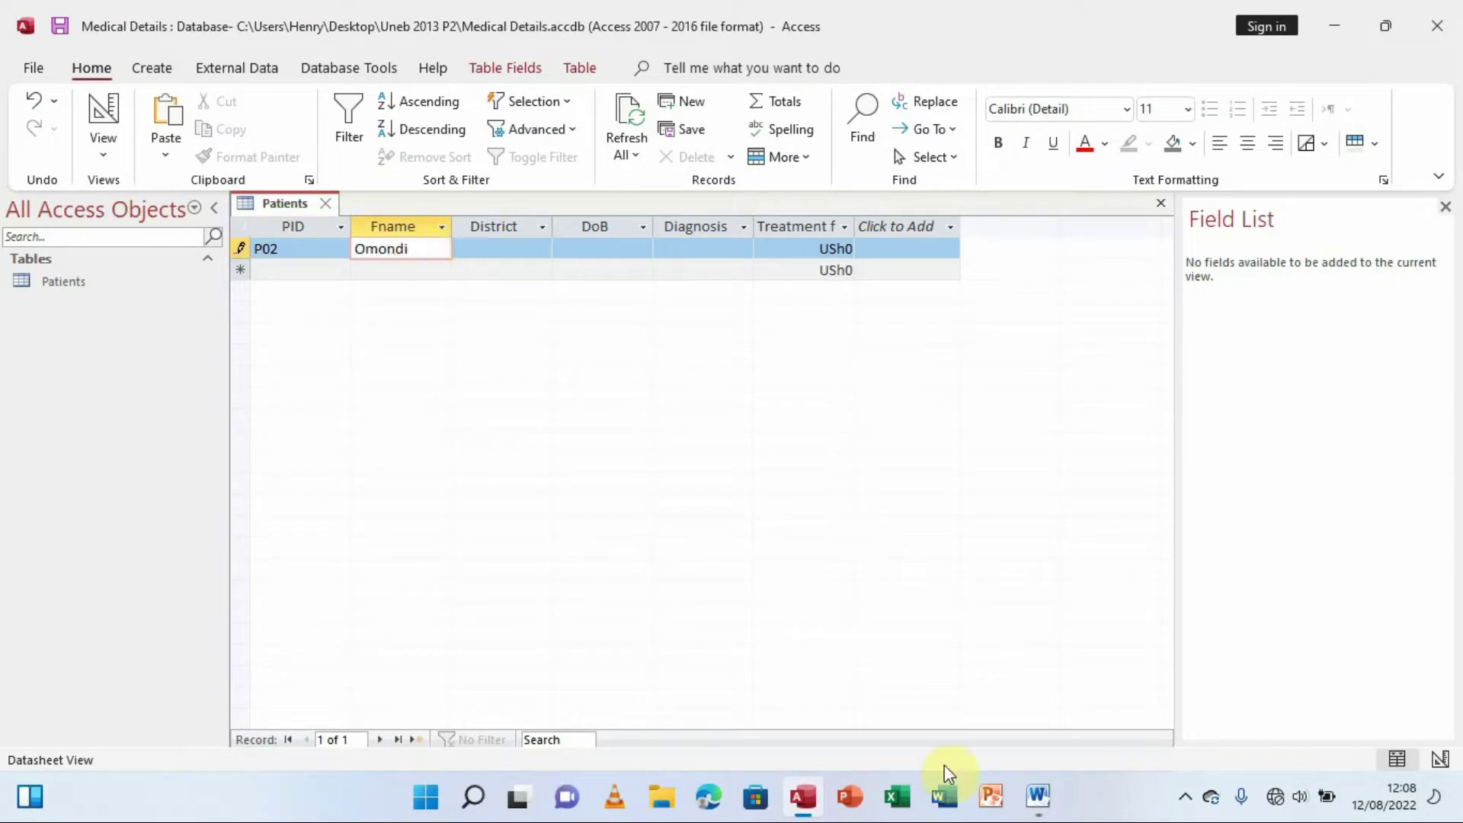
Check the District values in the exam paper's table in Word and reopen the Patients table in Design View in Access.
click(1038, 797)
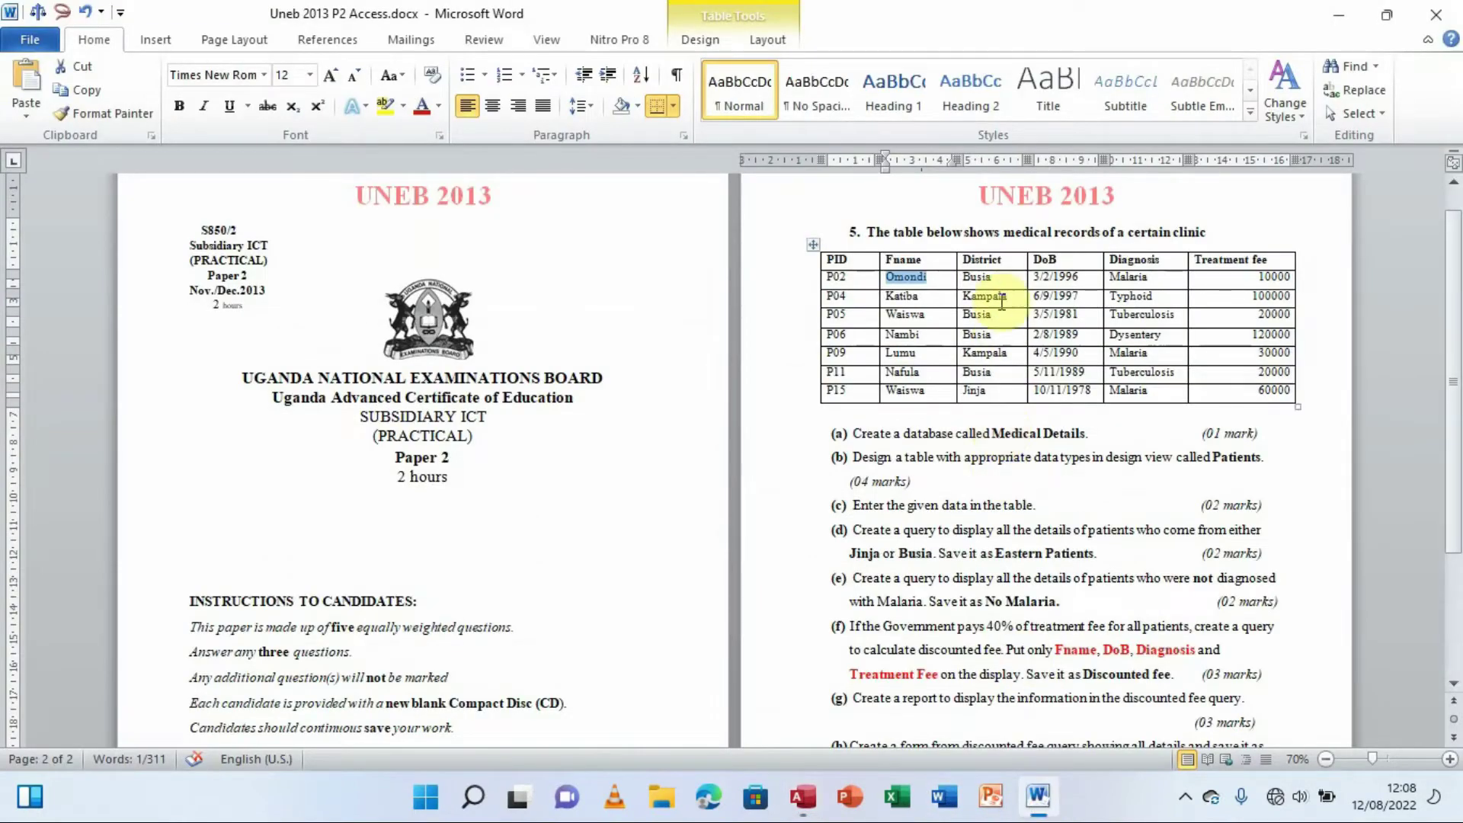
double_click(975, 277)
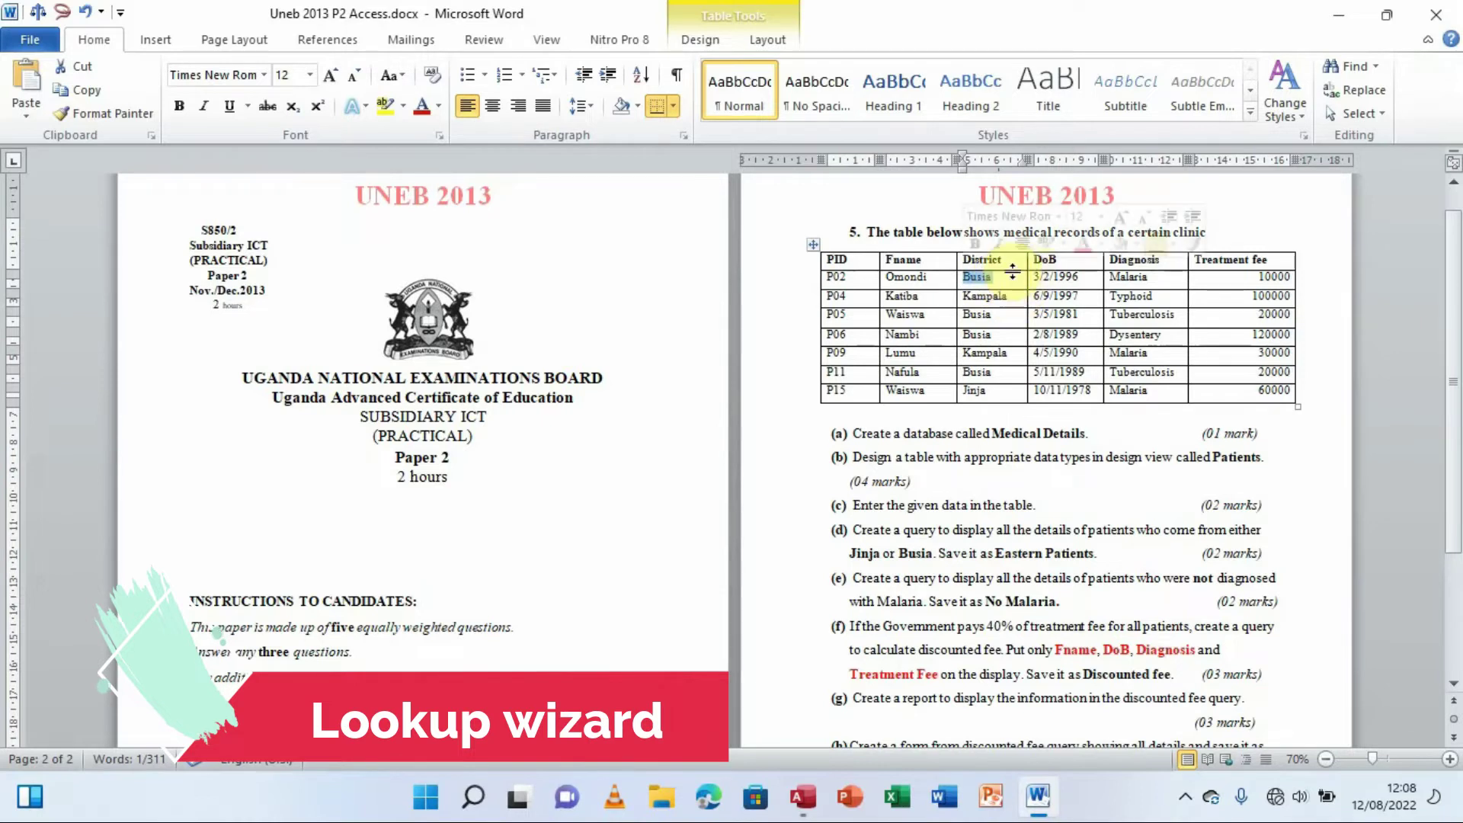
click(995, 277)
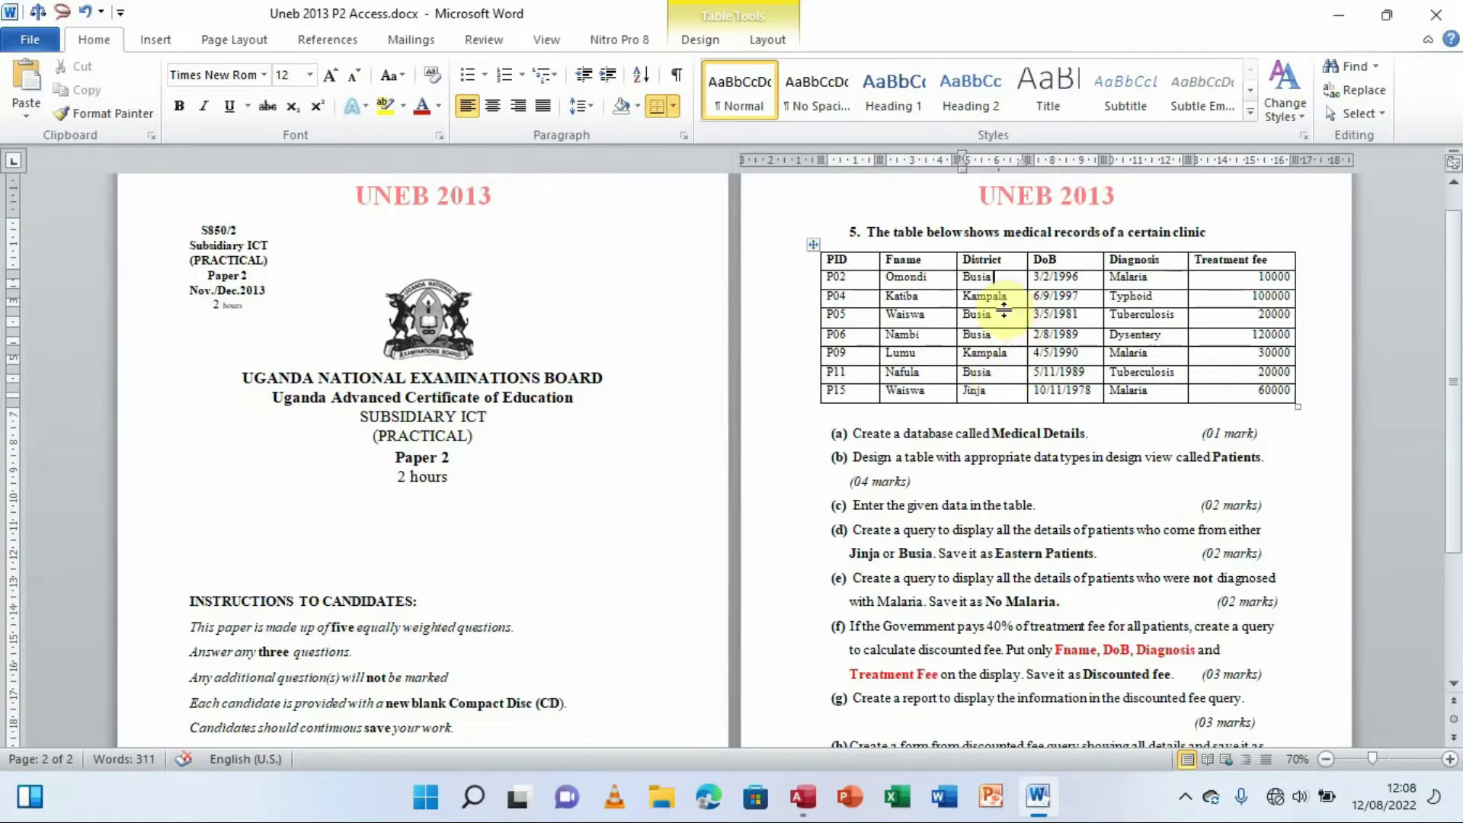
click(809, 779)
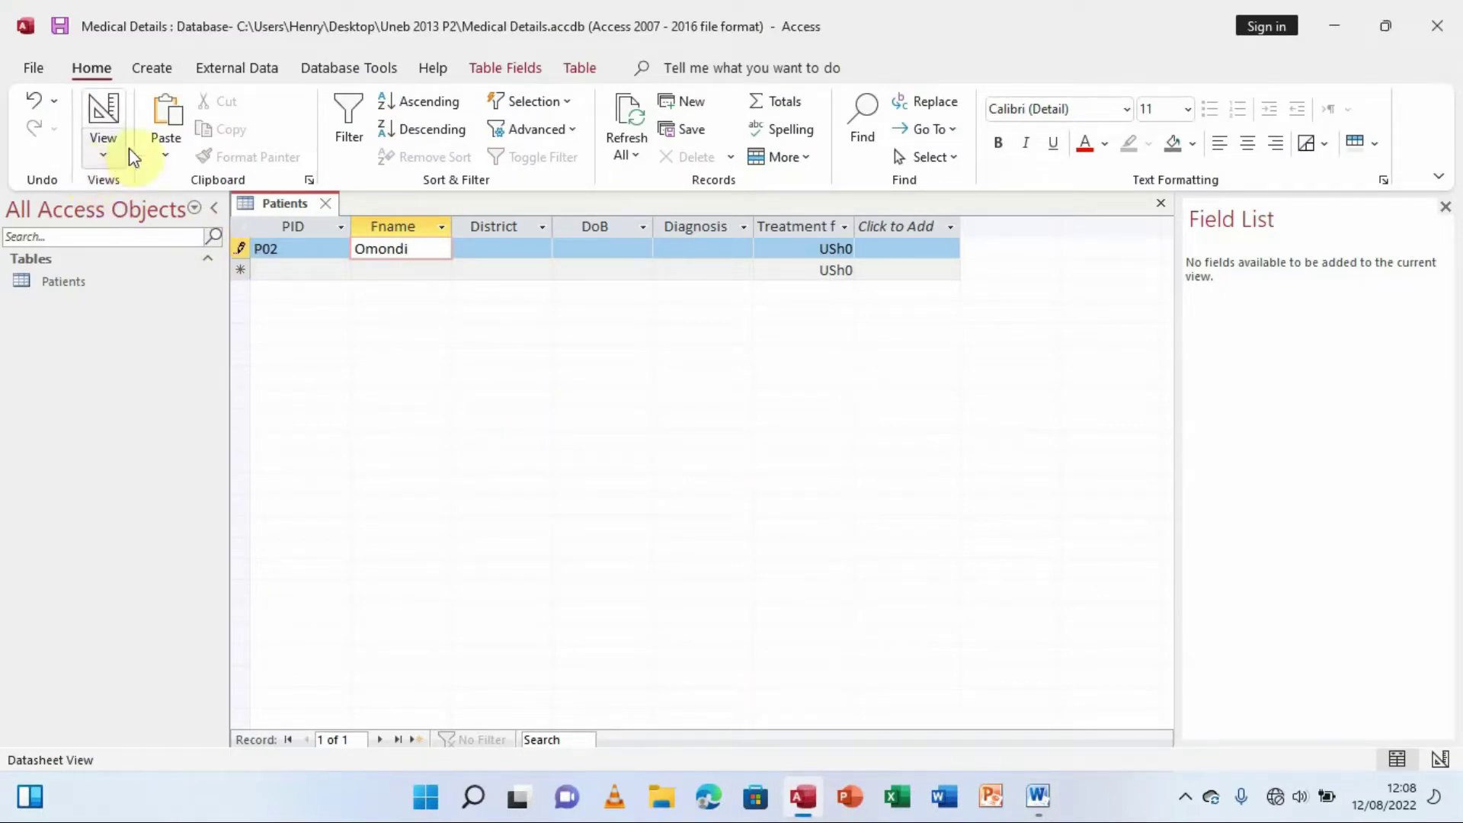
click(102, 158)
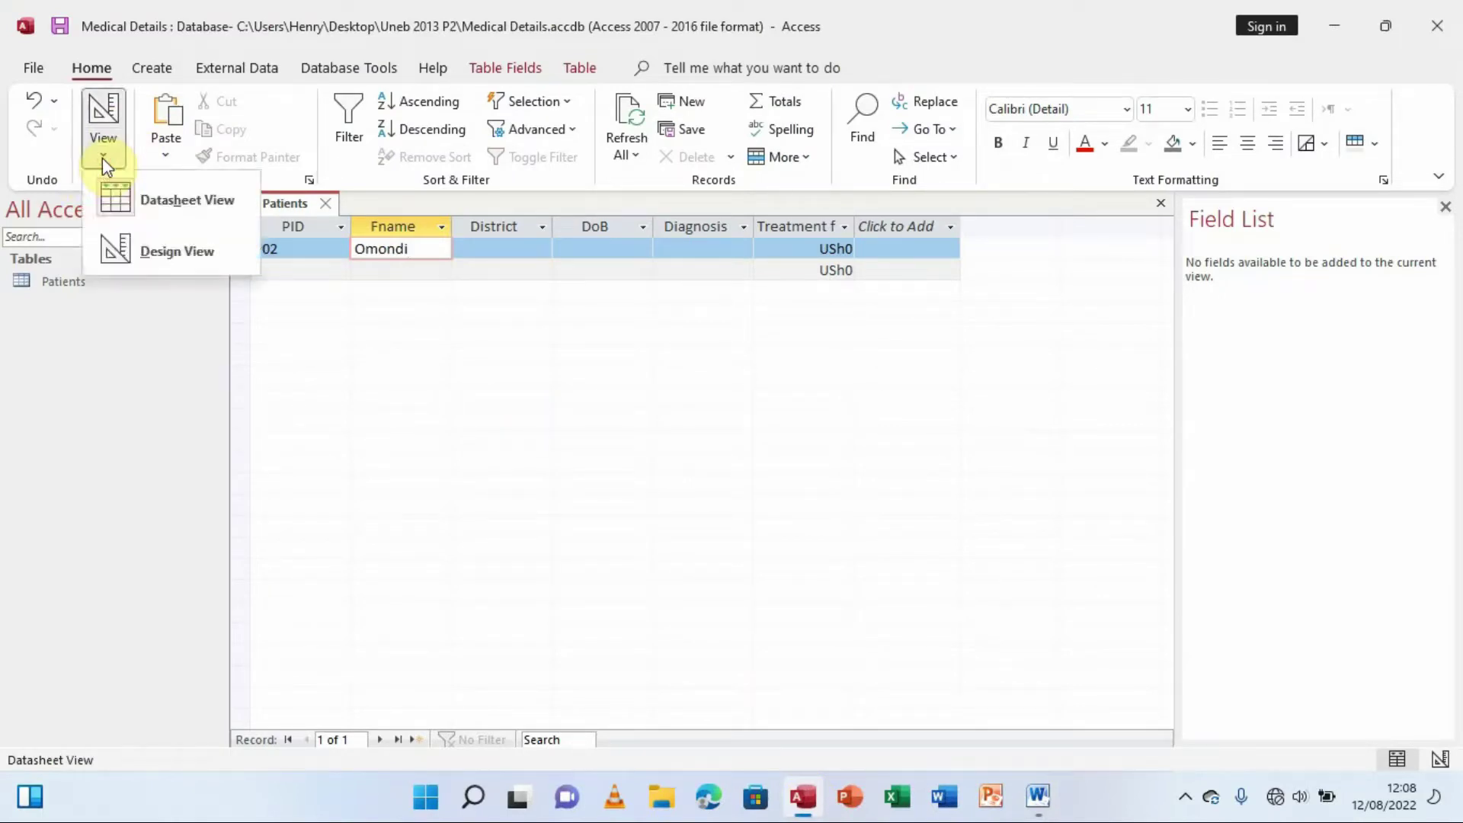
click(131, 238)
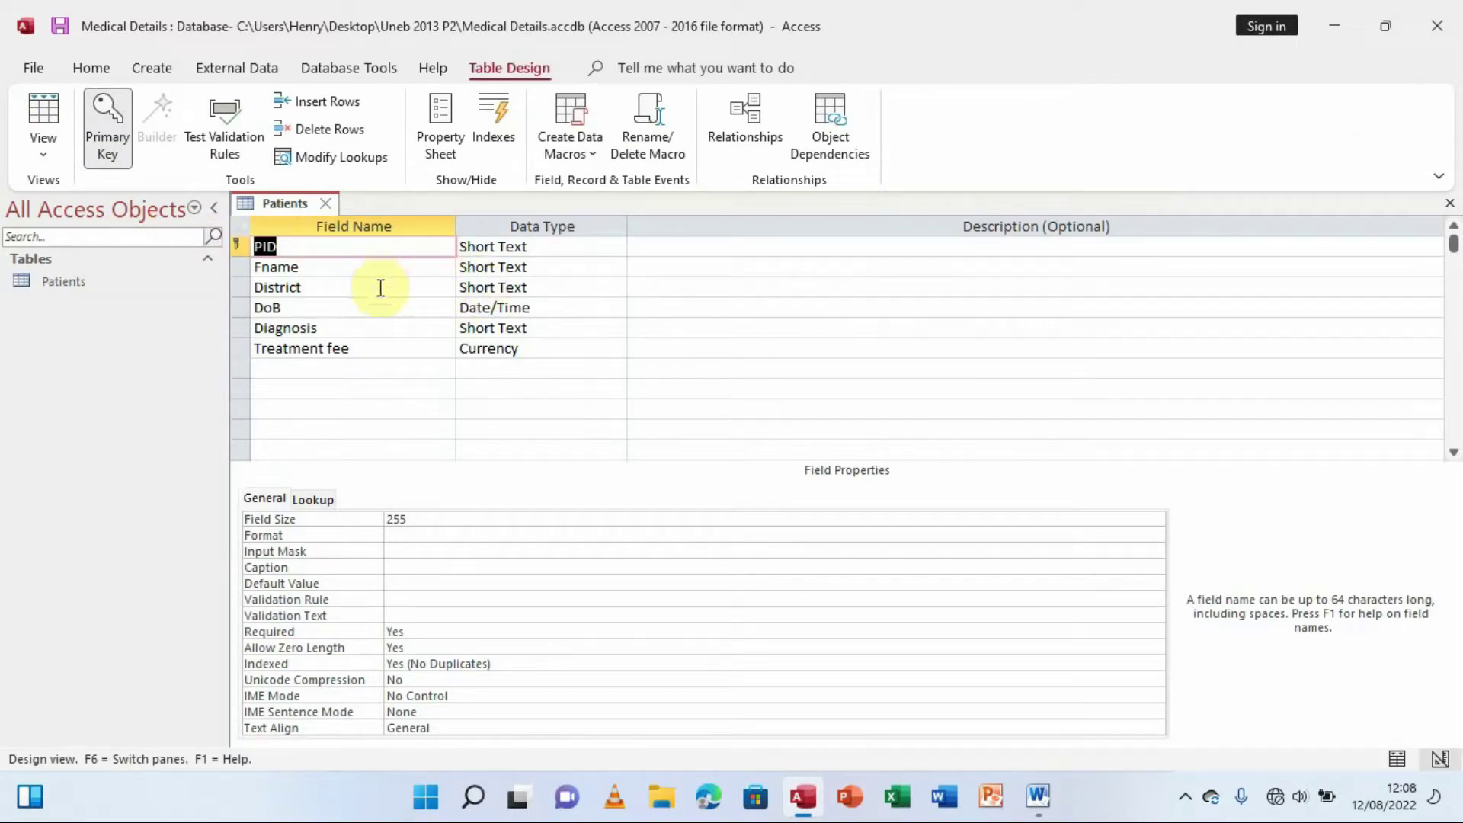
Start the Lookup Wizard for the District field and choose to type in the list values.
click(541, 286)
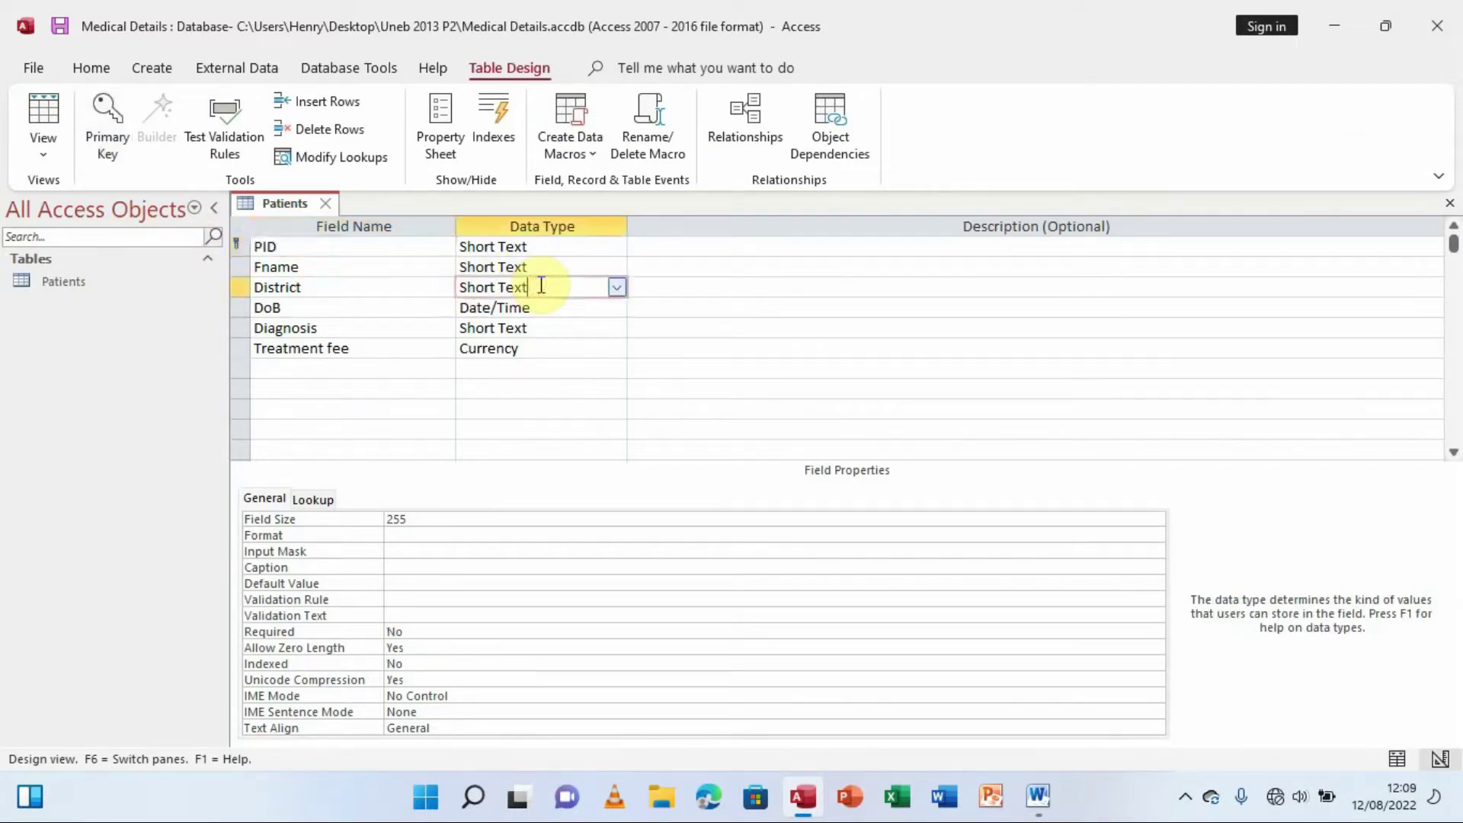
click(616, 287)
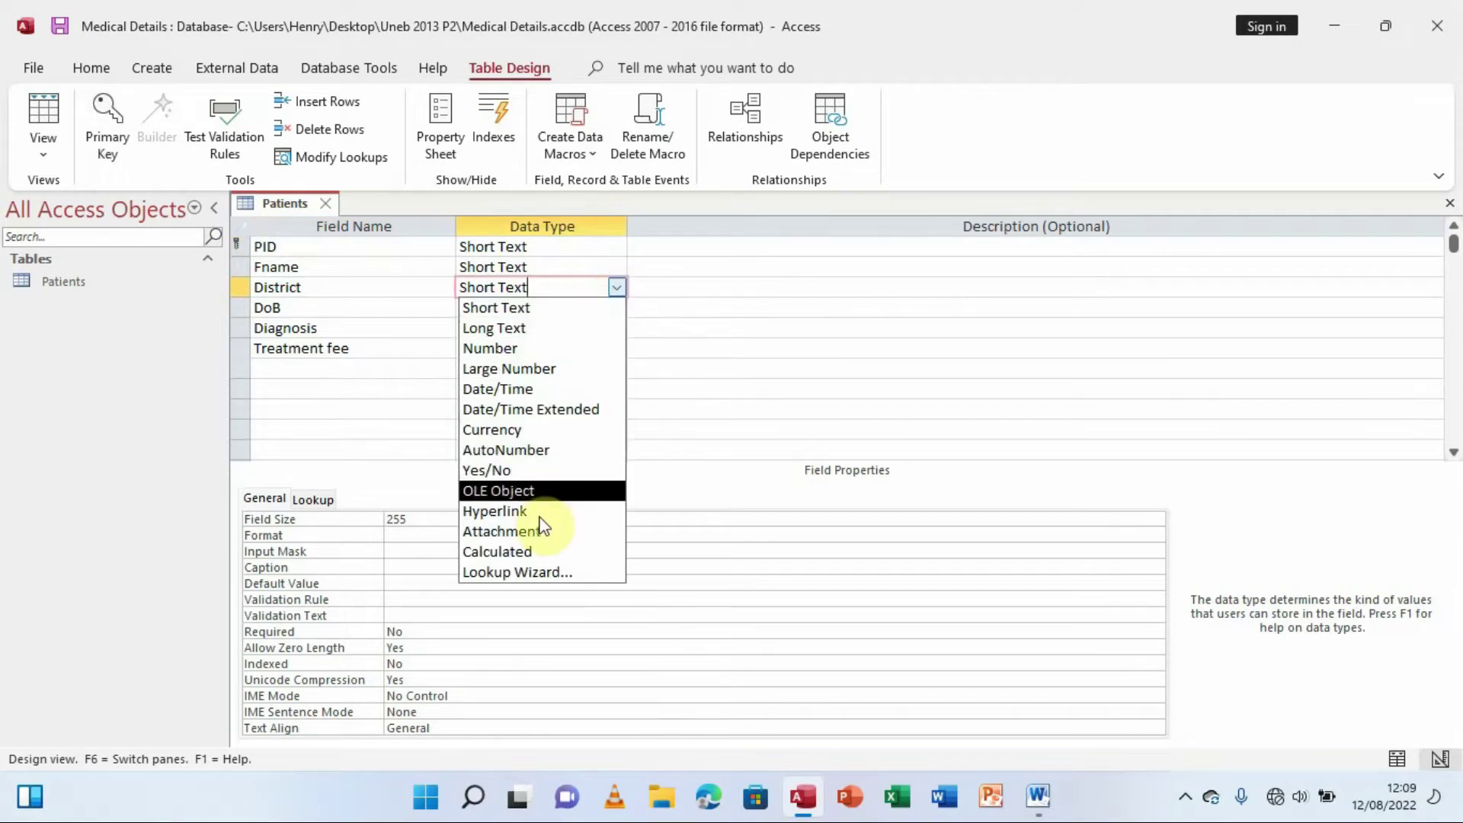
click(553, 577)
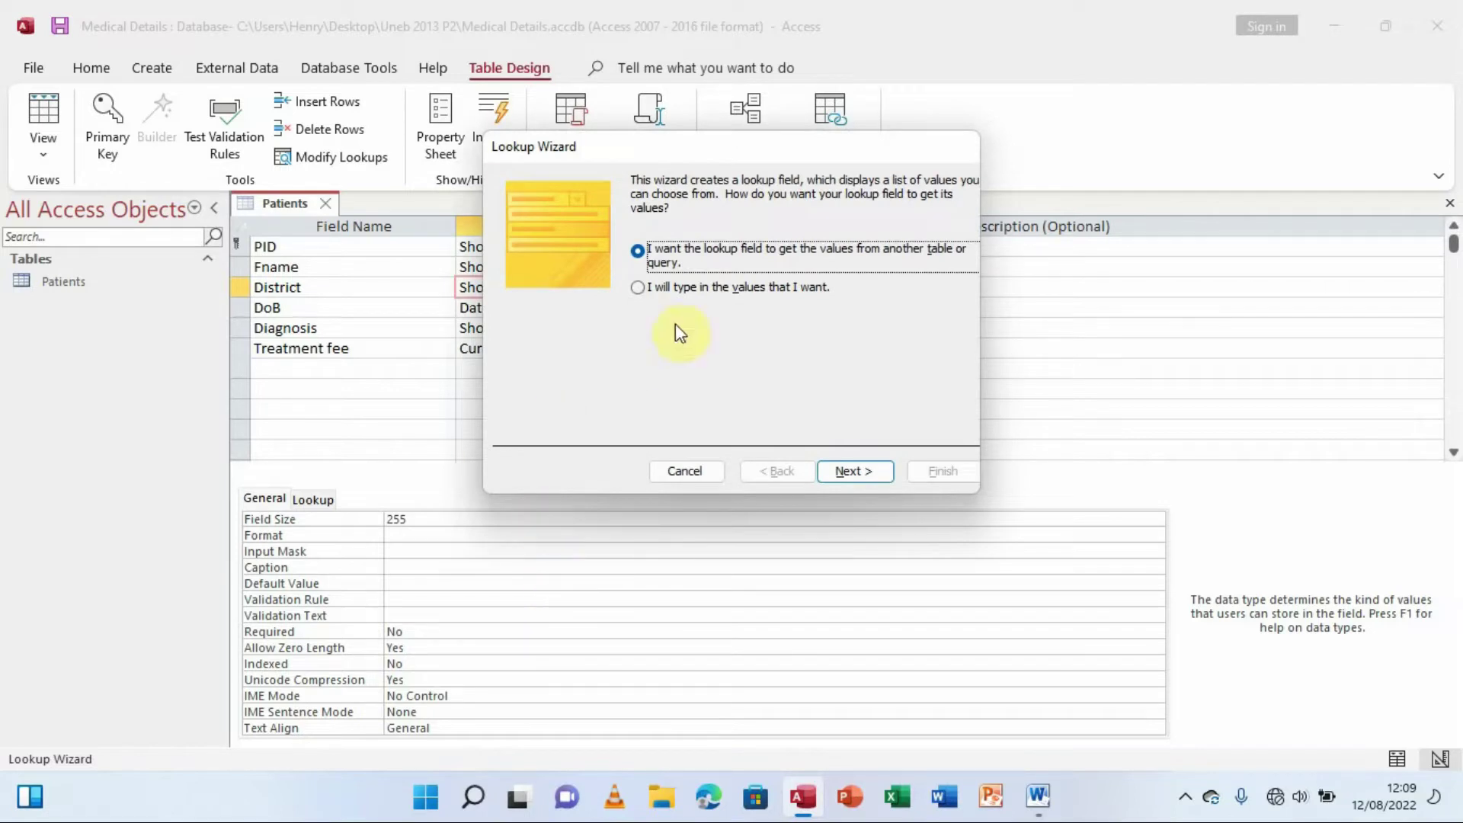
click(719, 294)
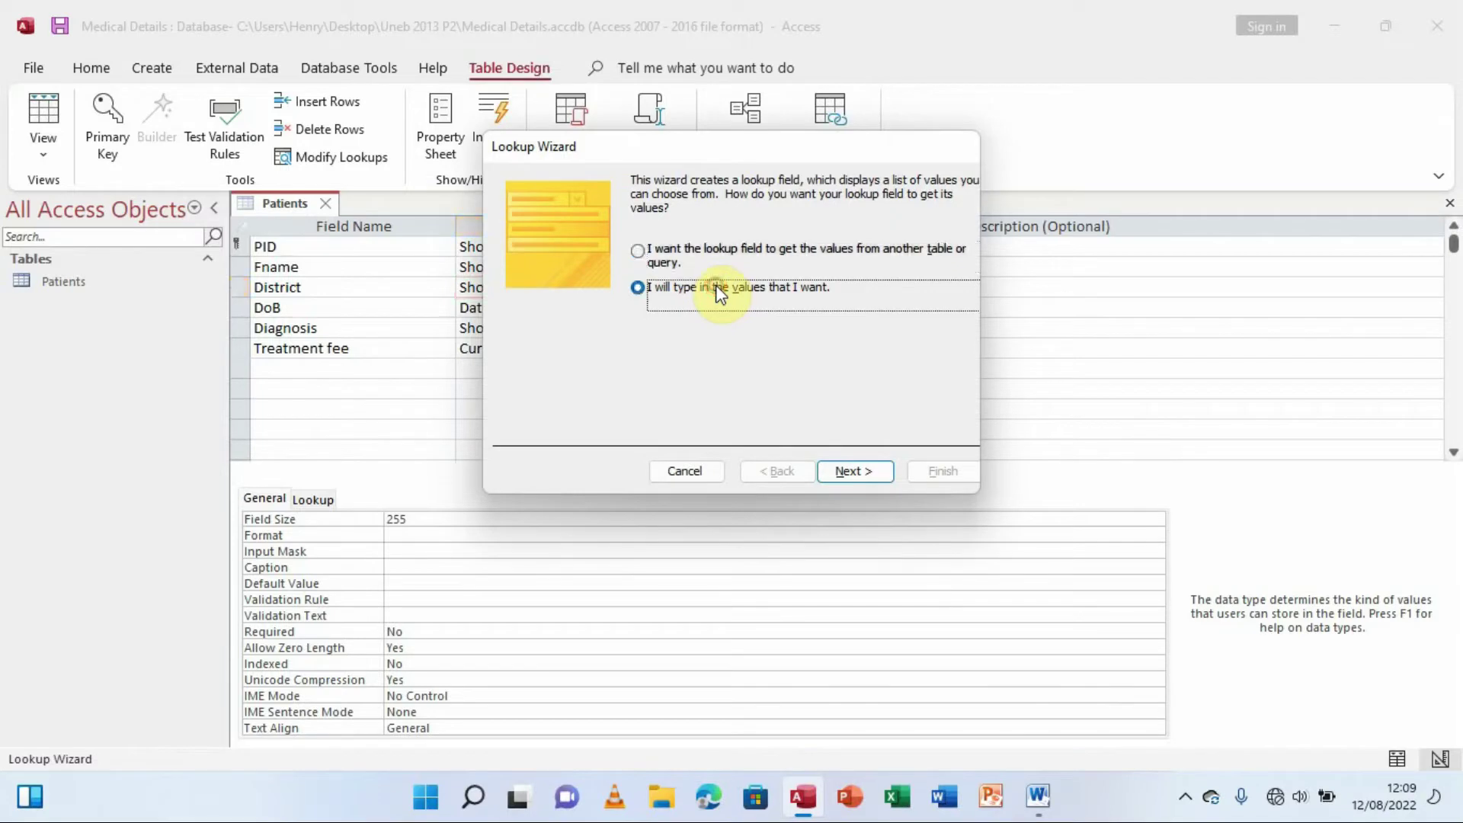
click(861, 473)
Enter Busia, Kampala and Jinja as the District lookup values in one column and finish the wizard.
click(553, 306)
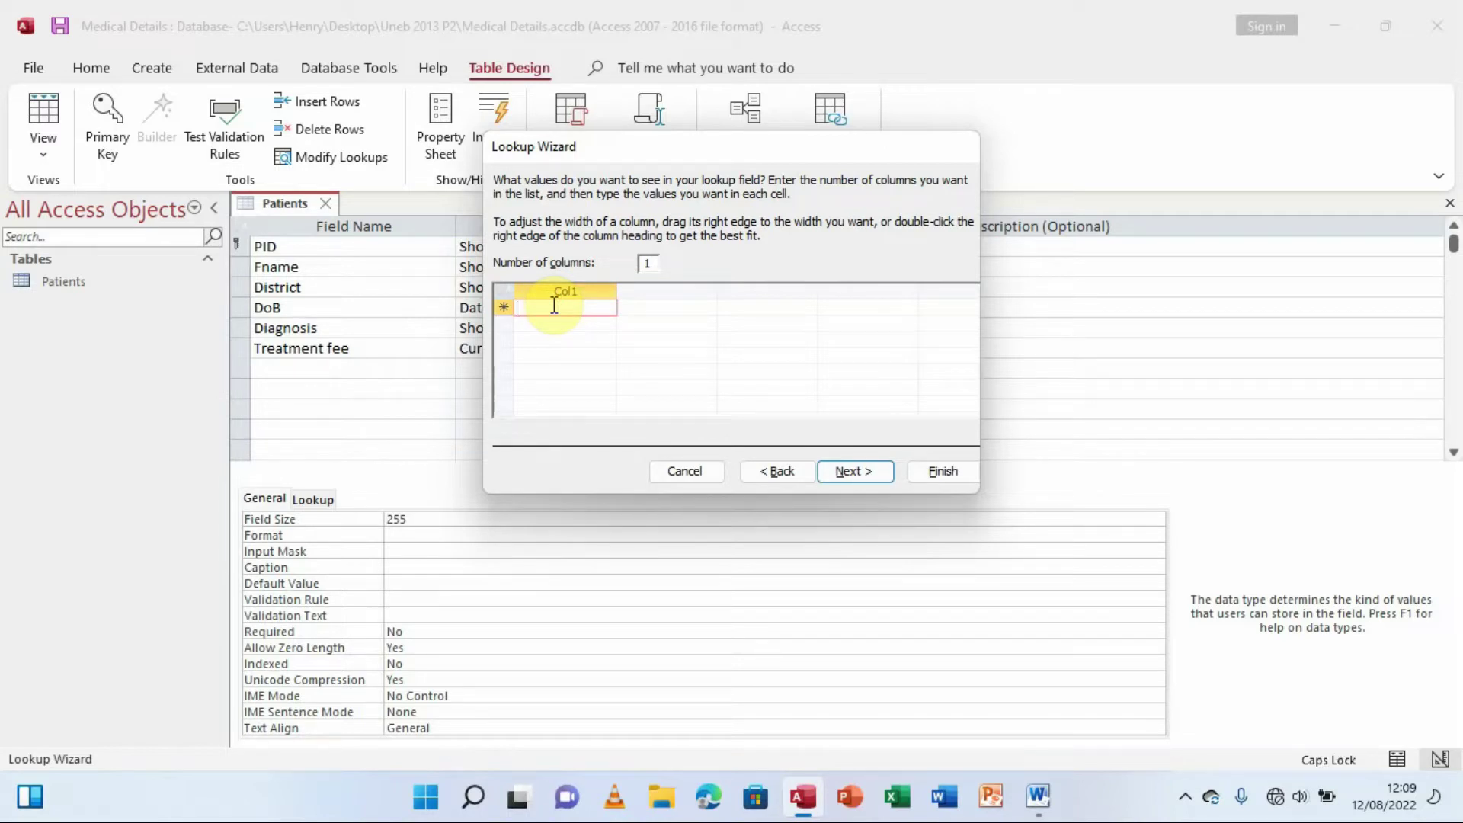
text(Busia)
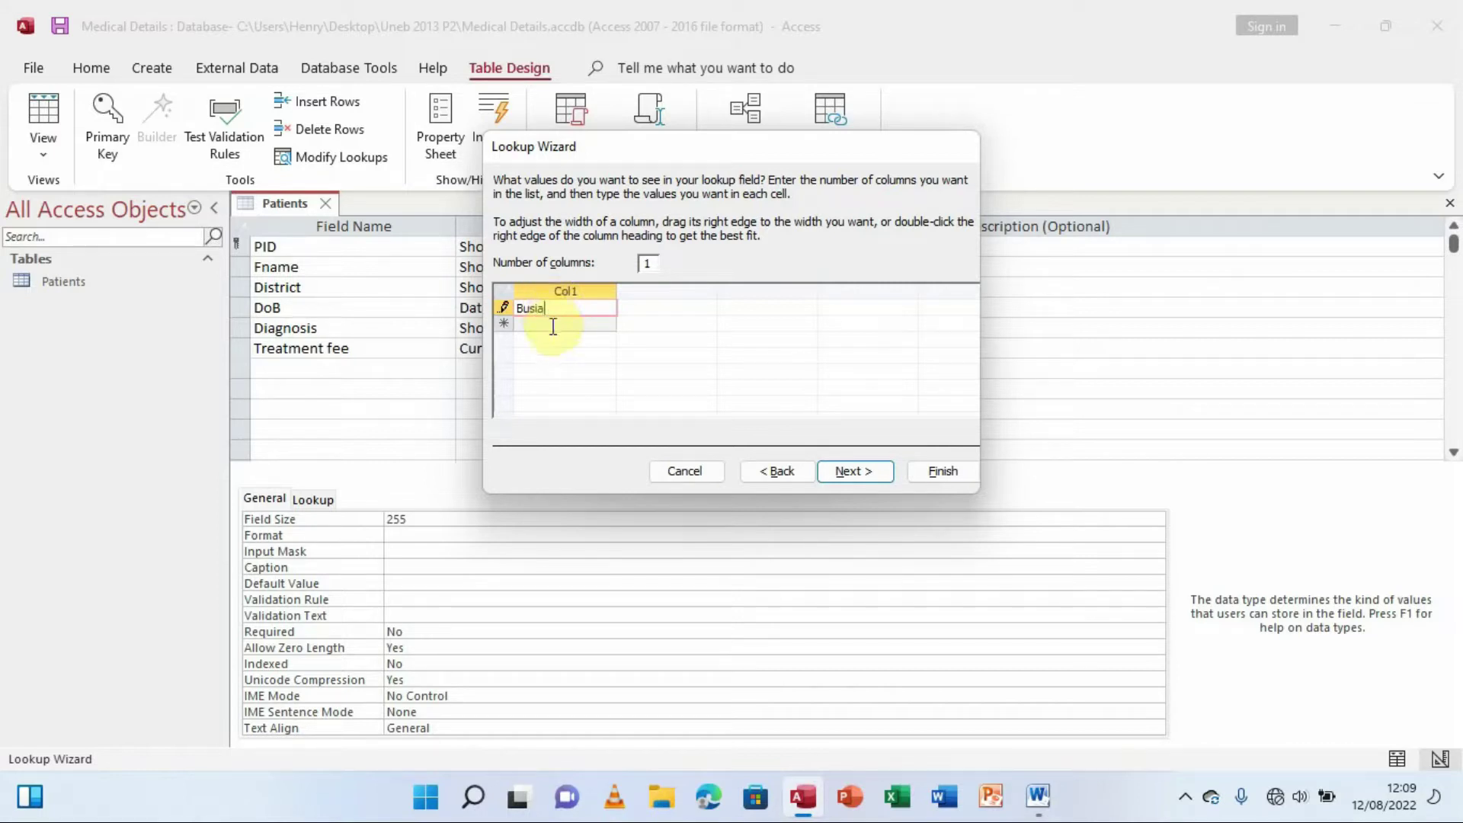
click(552, 325)
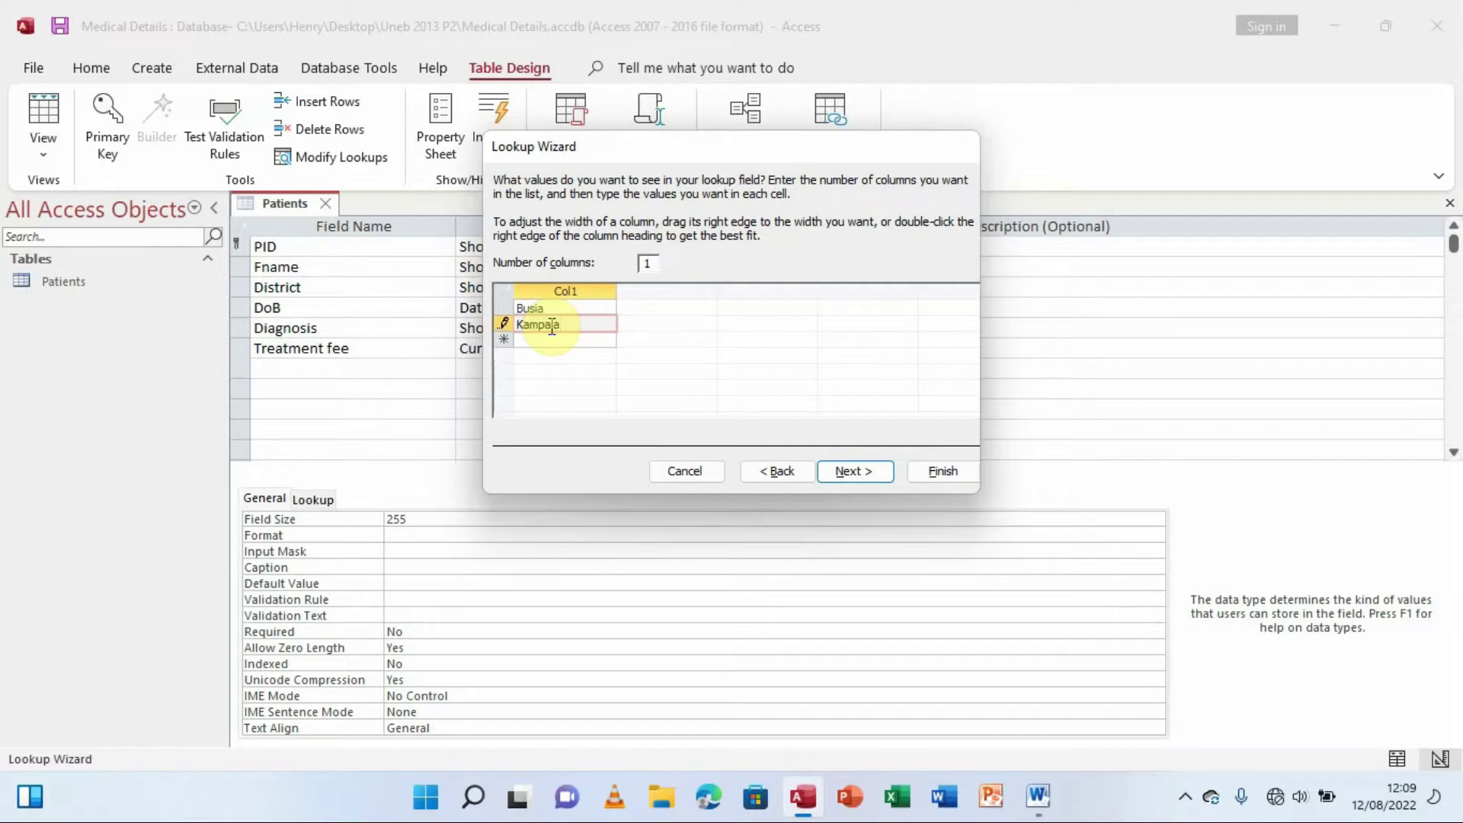
click(568, 341)
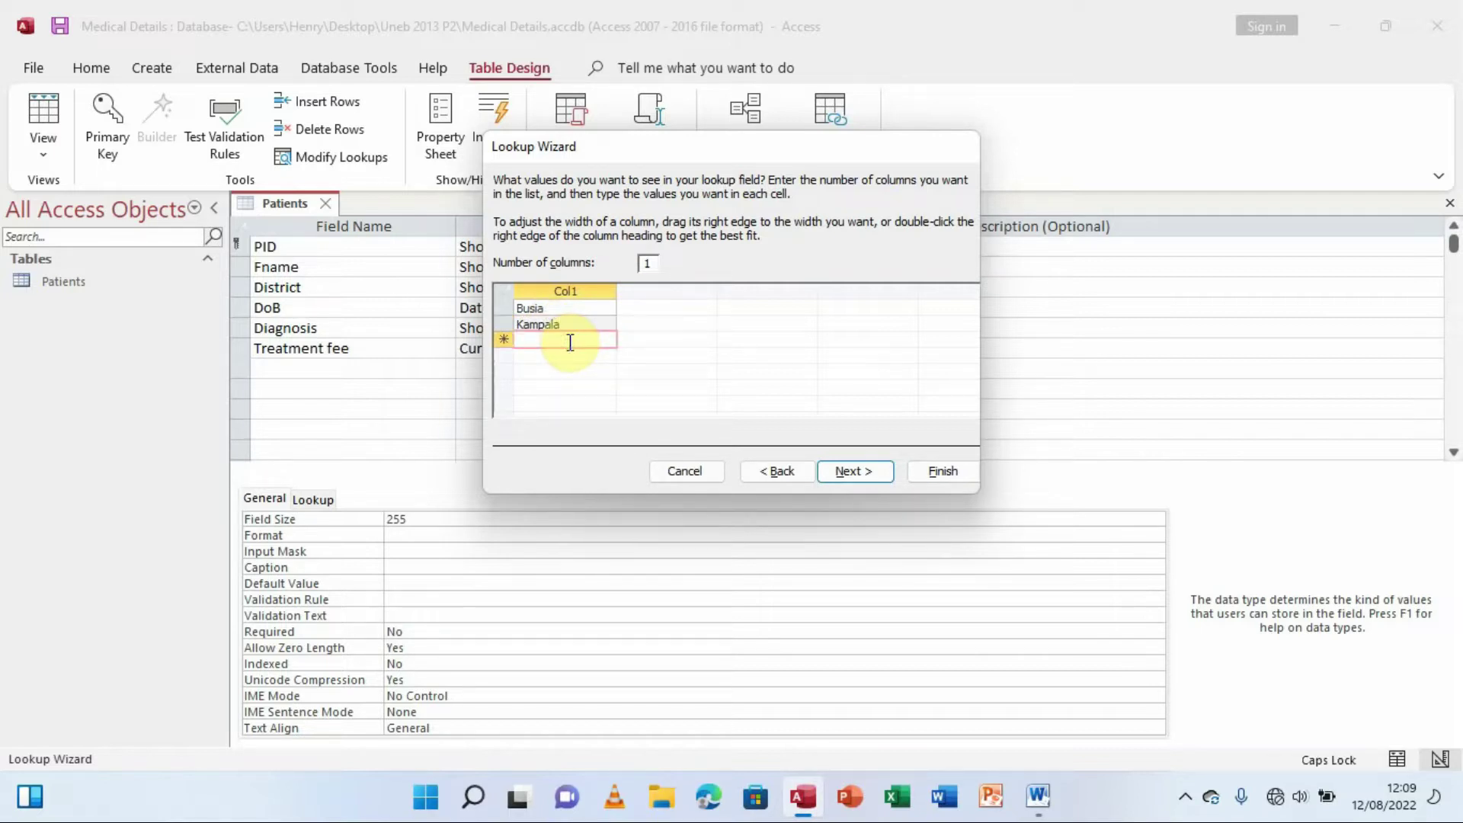
text(Jinja)
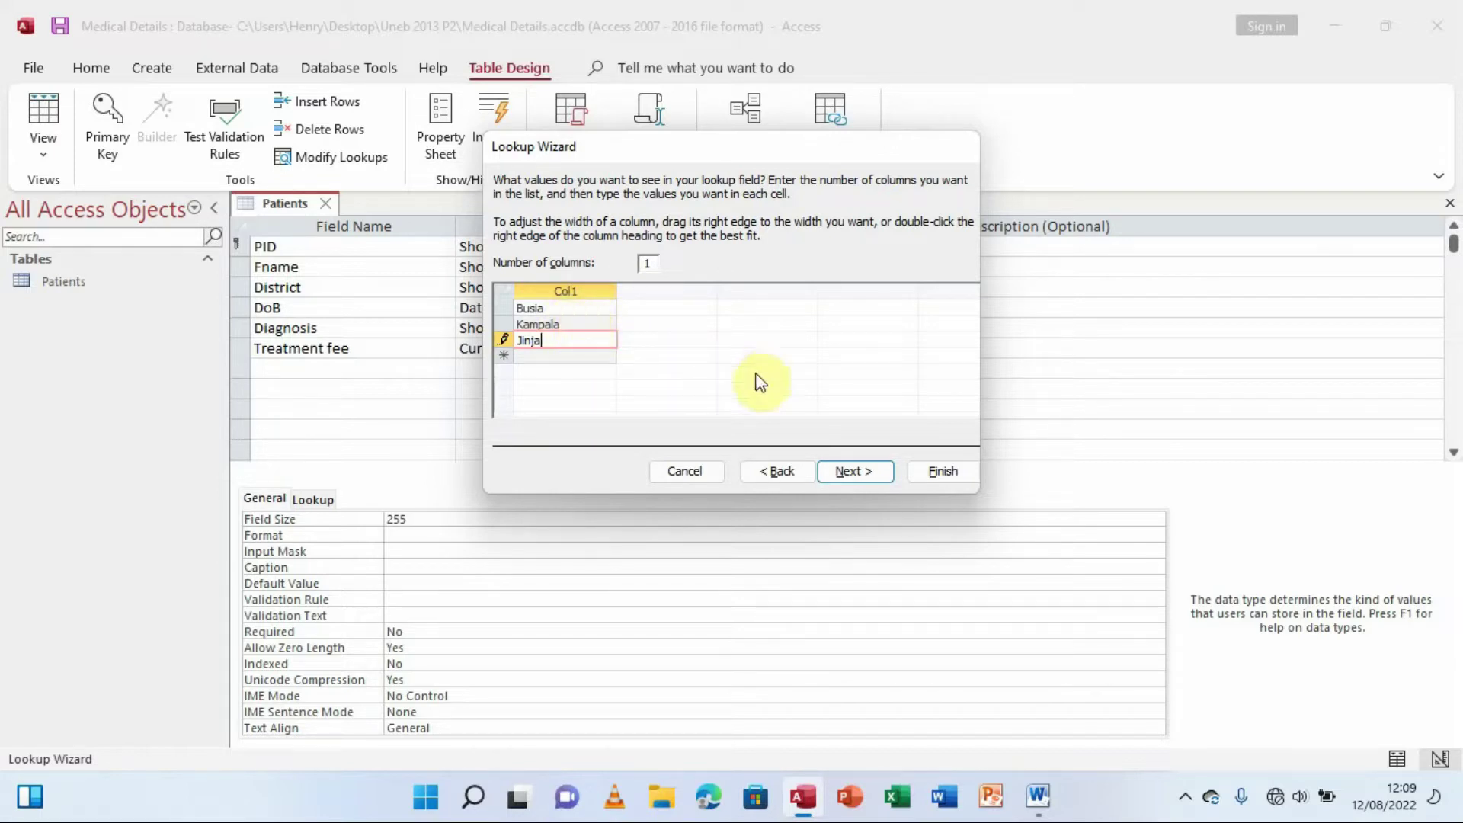
click(936, 476)
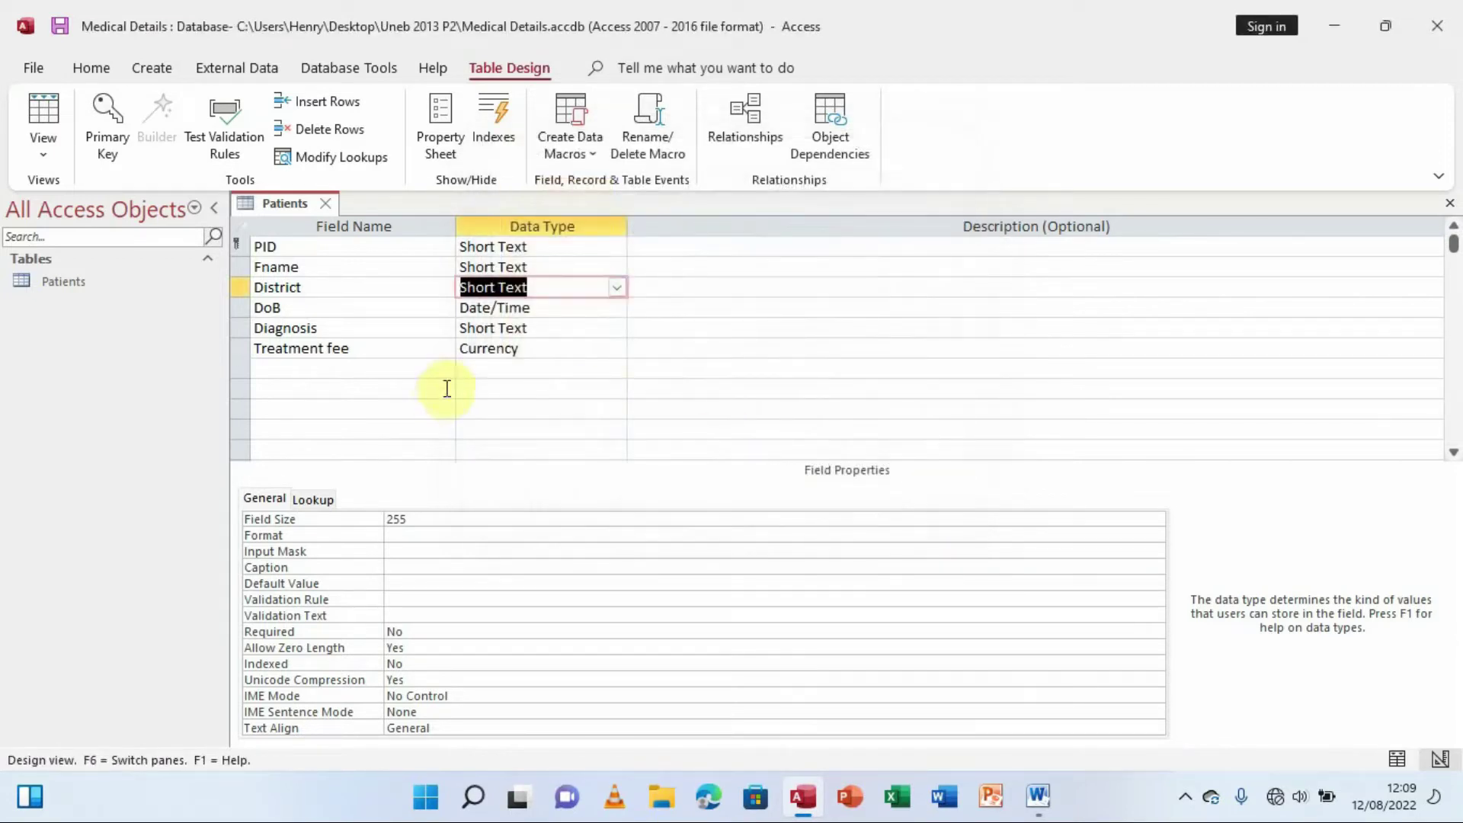
Save the Patients table with its District lookup and return it to Datasheet View.
click(44, 160)
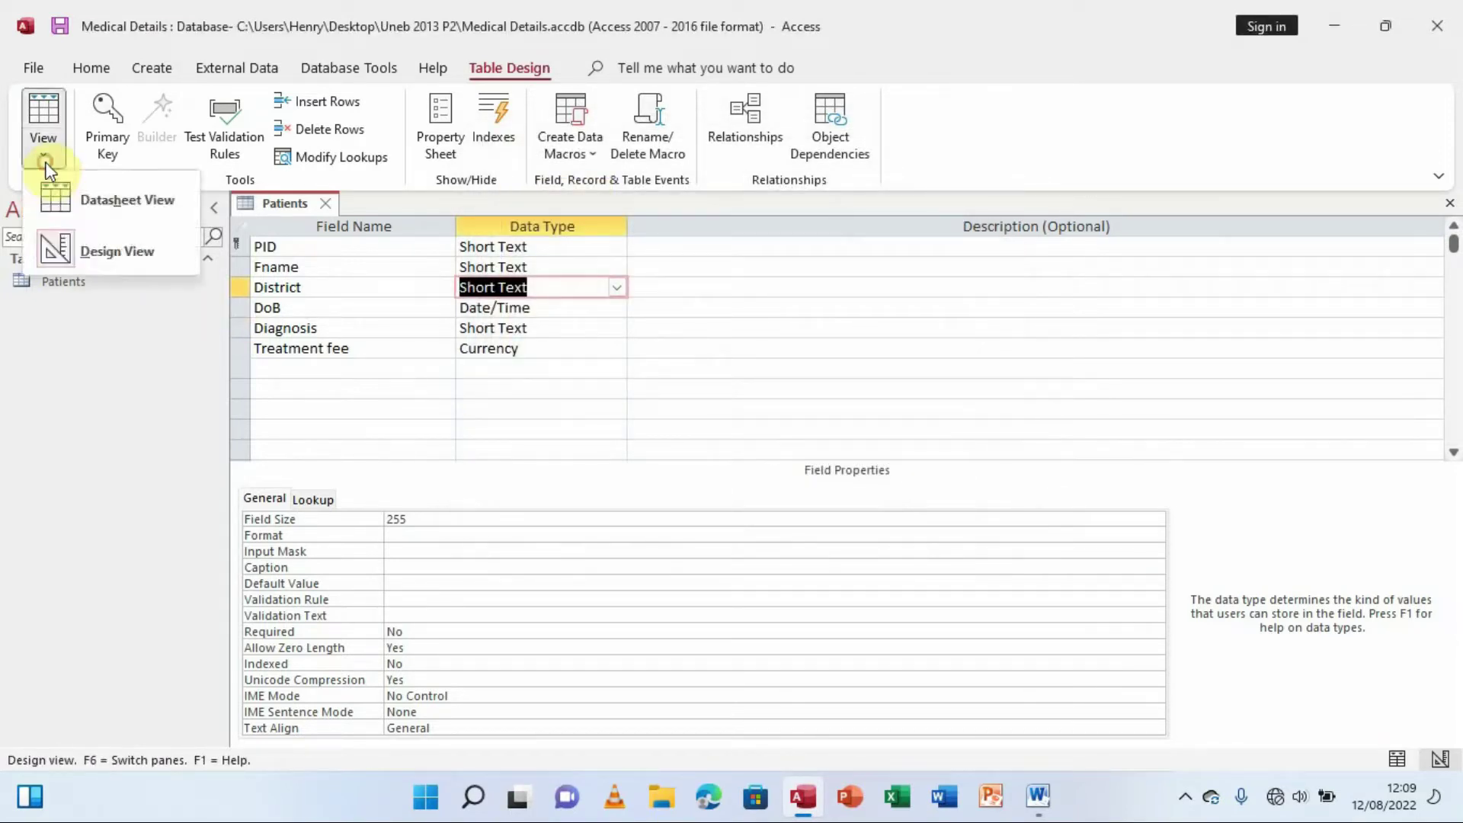
click(103, 198)
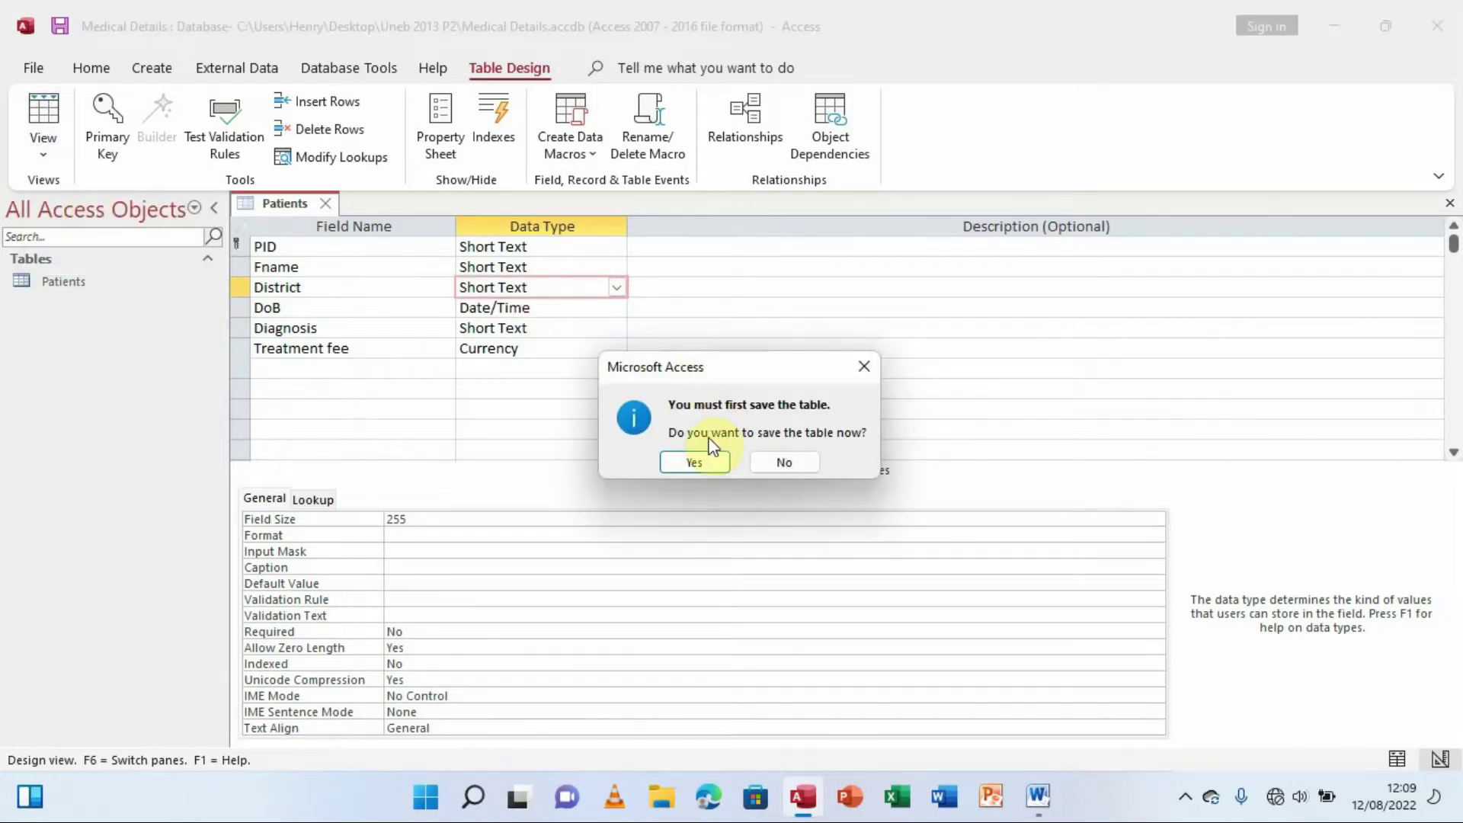
click(696, 463)
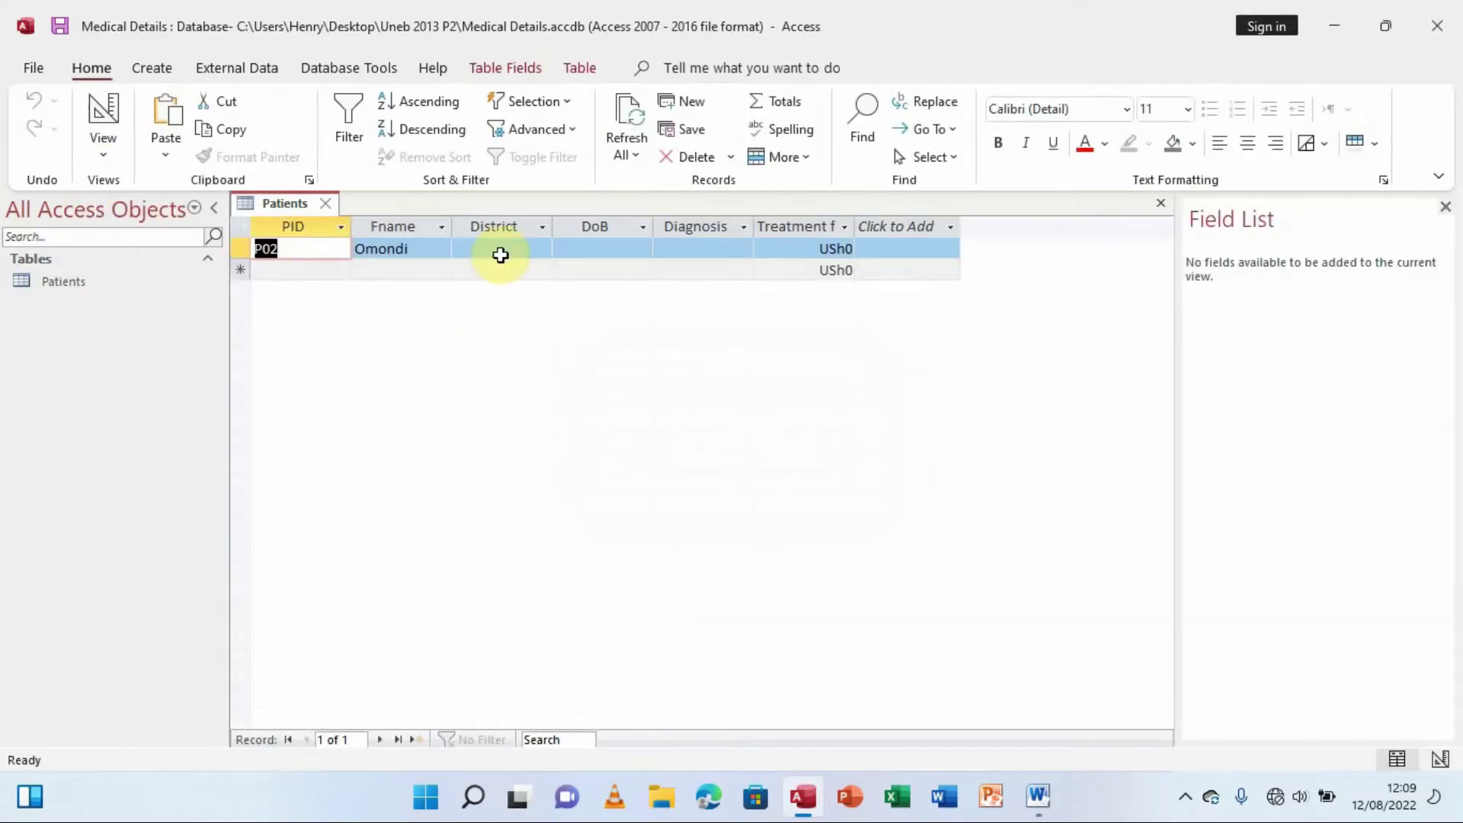
Set the first record's District to Busia from the lookup list.
click(507, 247)
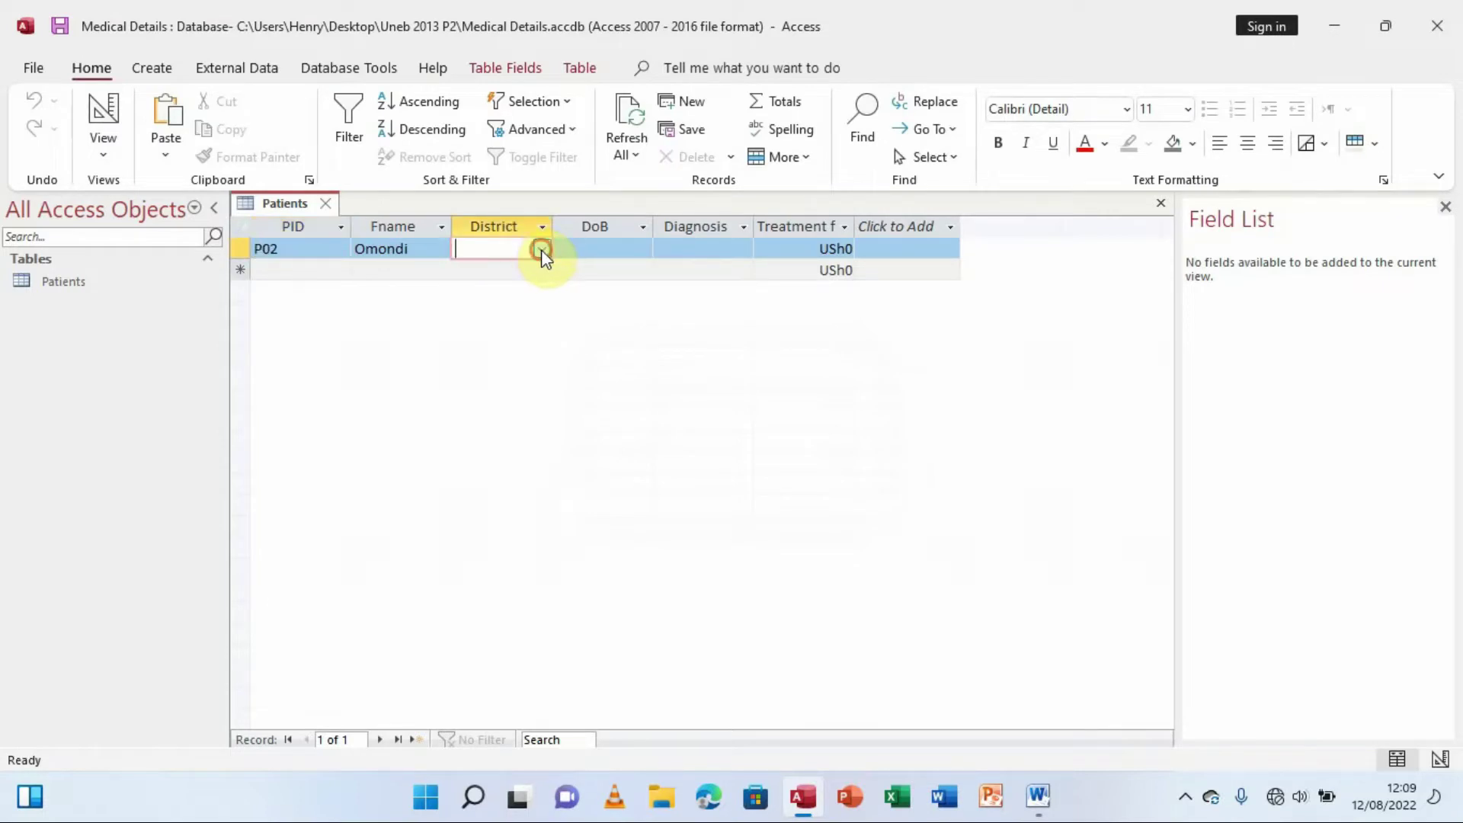
click(541, 249)
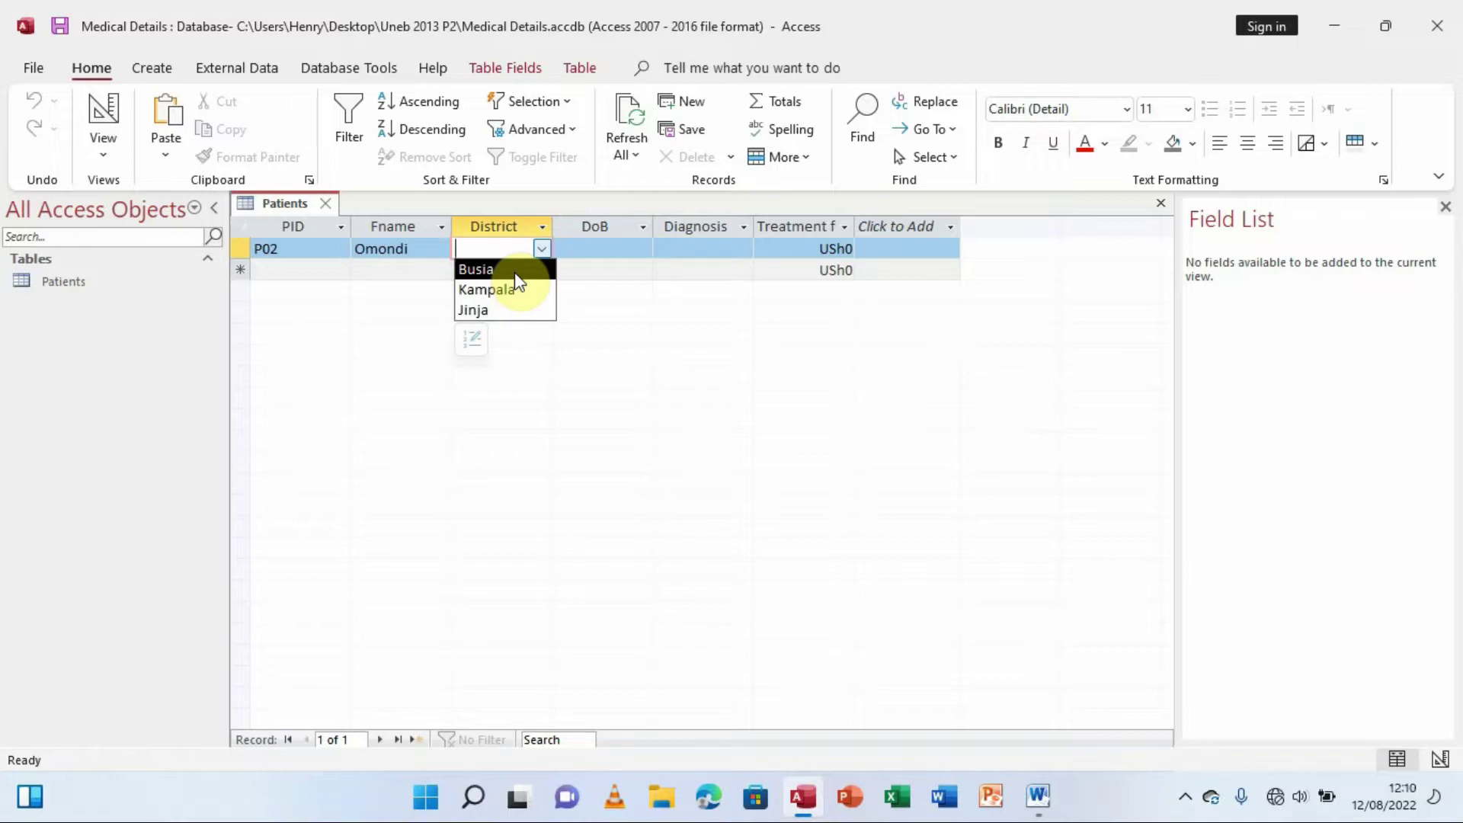
click(513, 272)
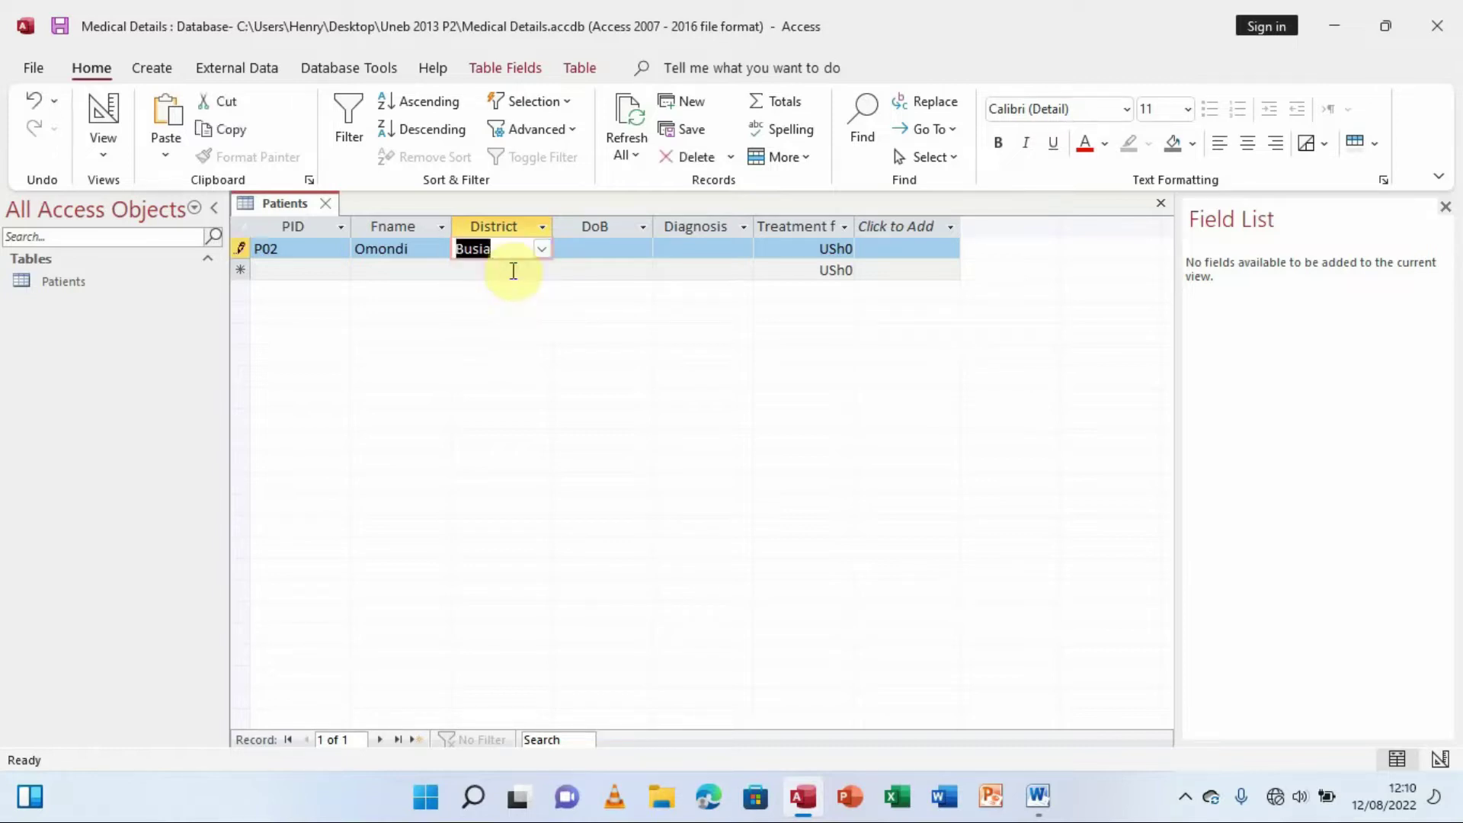
Copy the first patient's date of birth from the Word table into the first record's DoB field in Access.
click(604, 254)
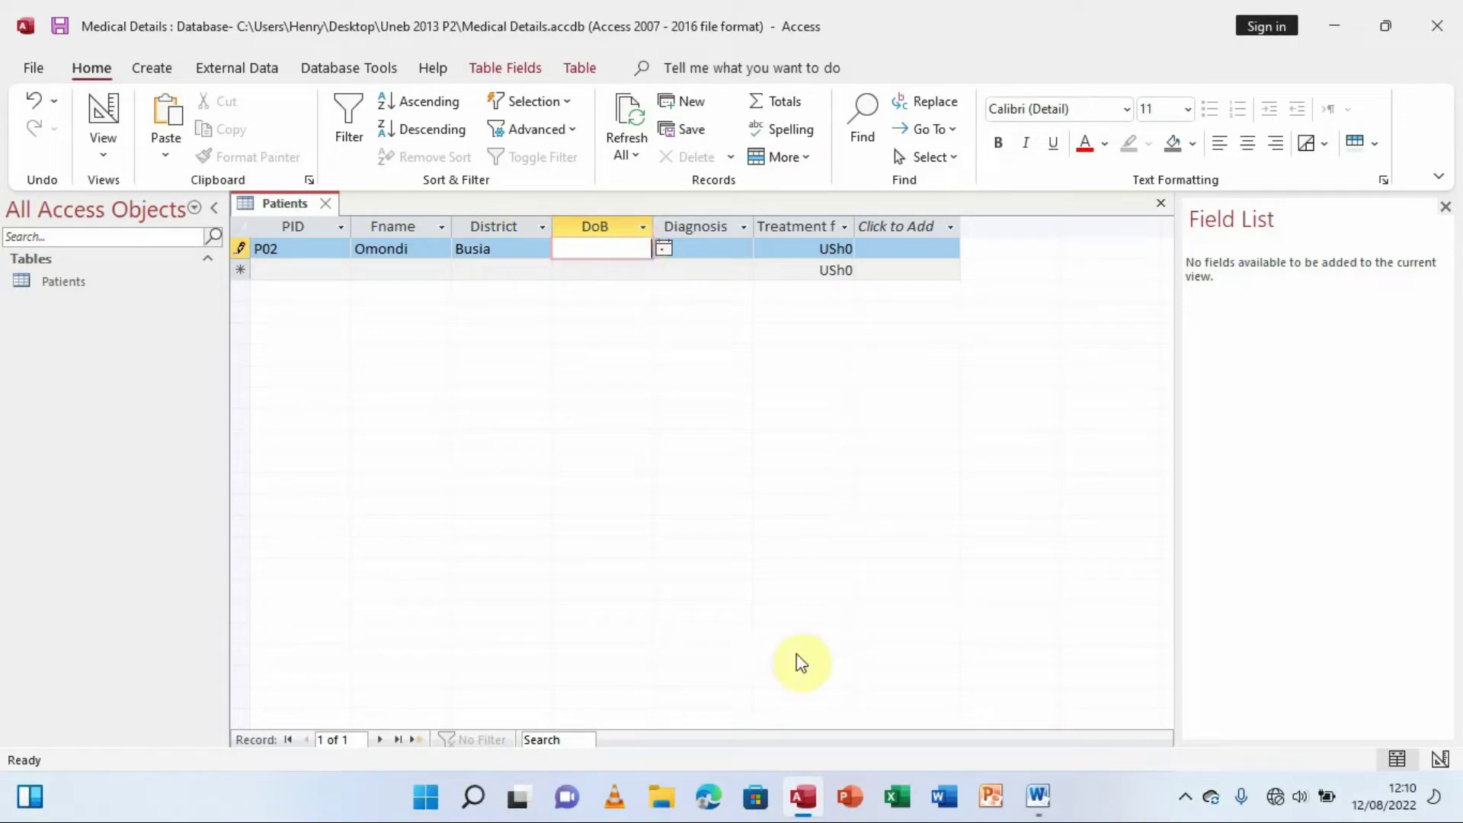
click(1037, 799)
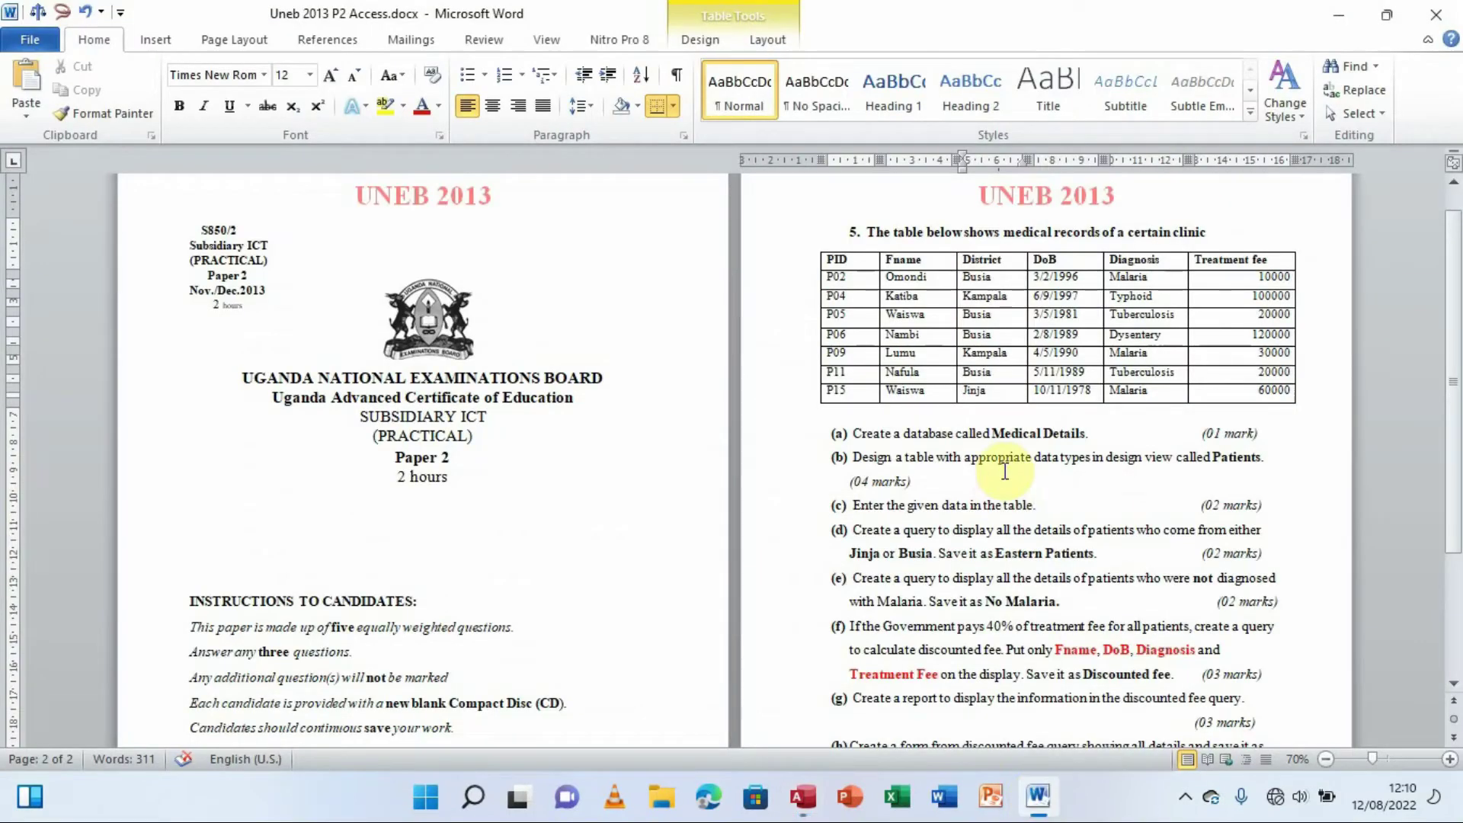
drag(1087, 277, 1029, 280)
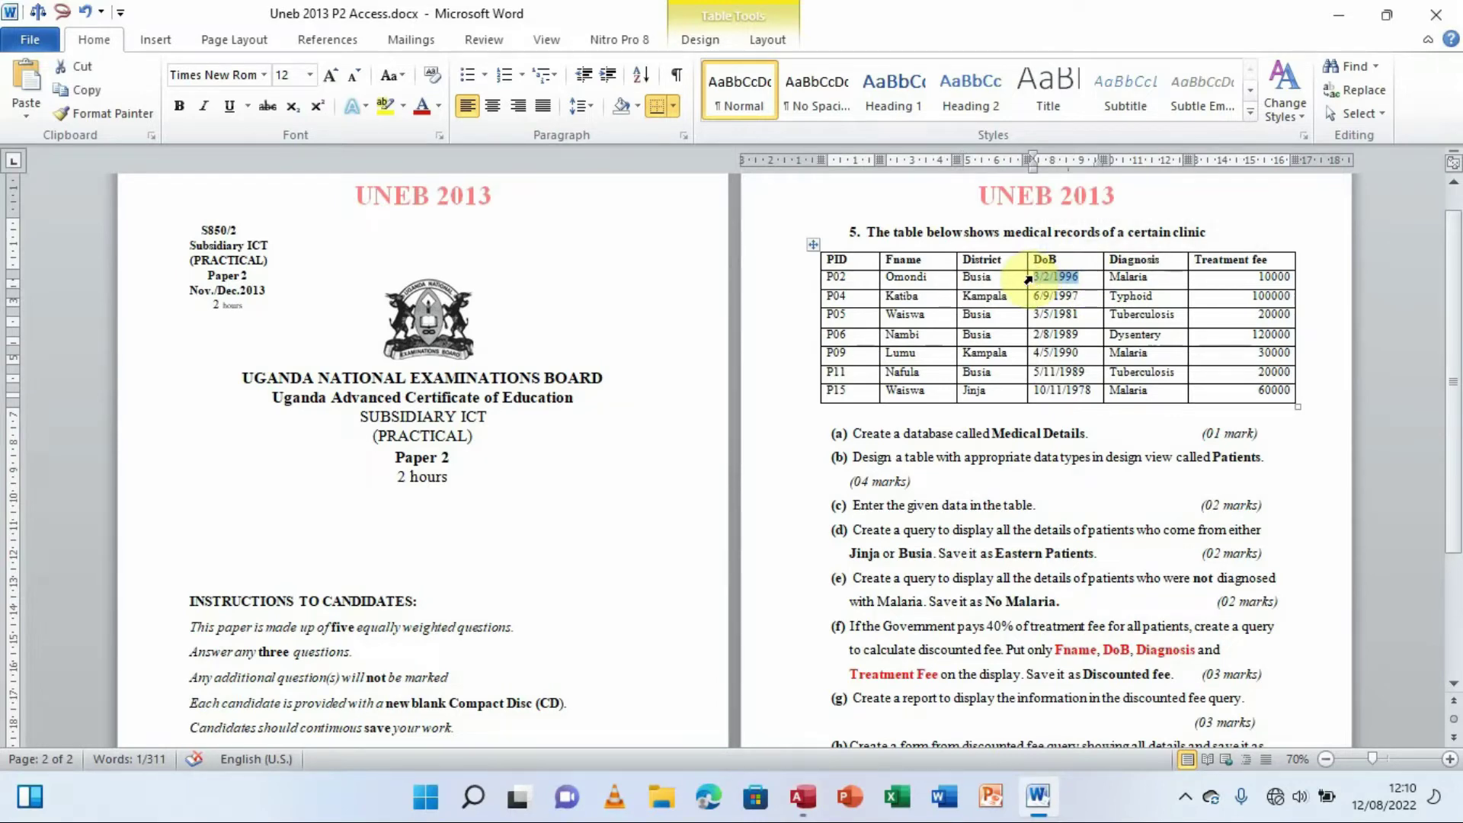
click(800, 799)
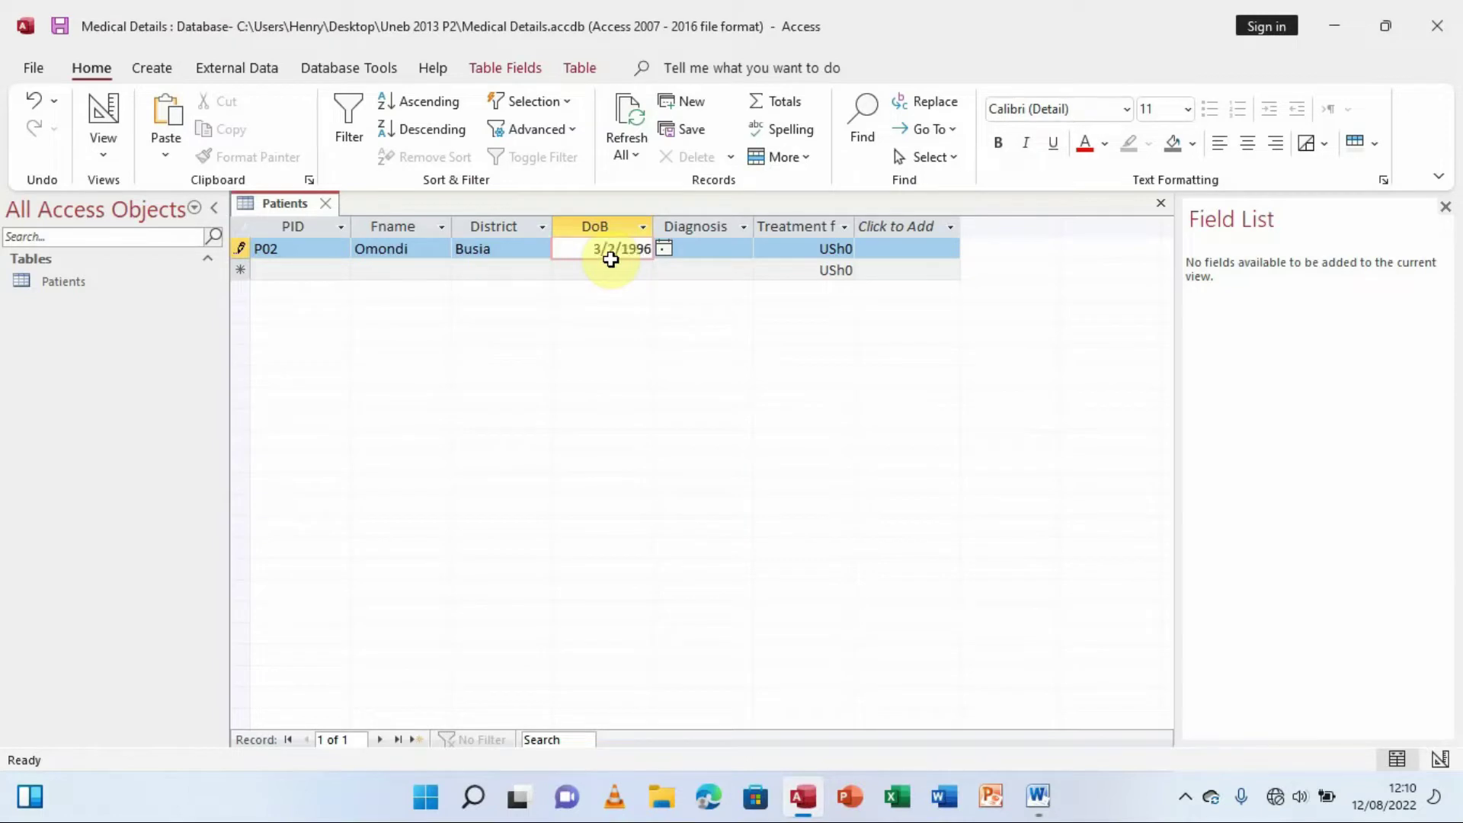
Enter Malaria as the first record's Diagnosis and compare the DoB style with the Word table before returning to Access.
click(720, 247)
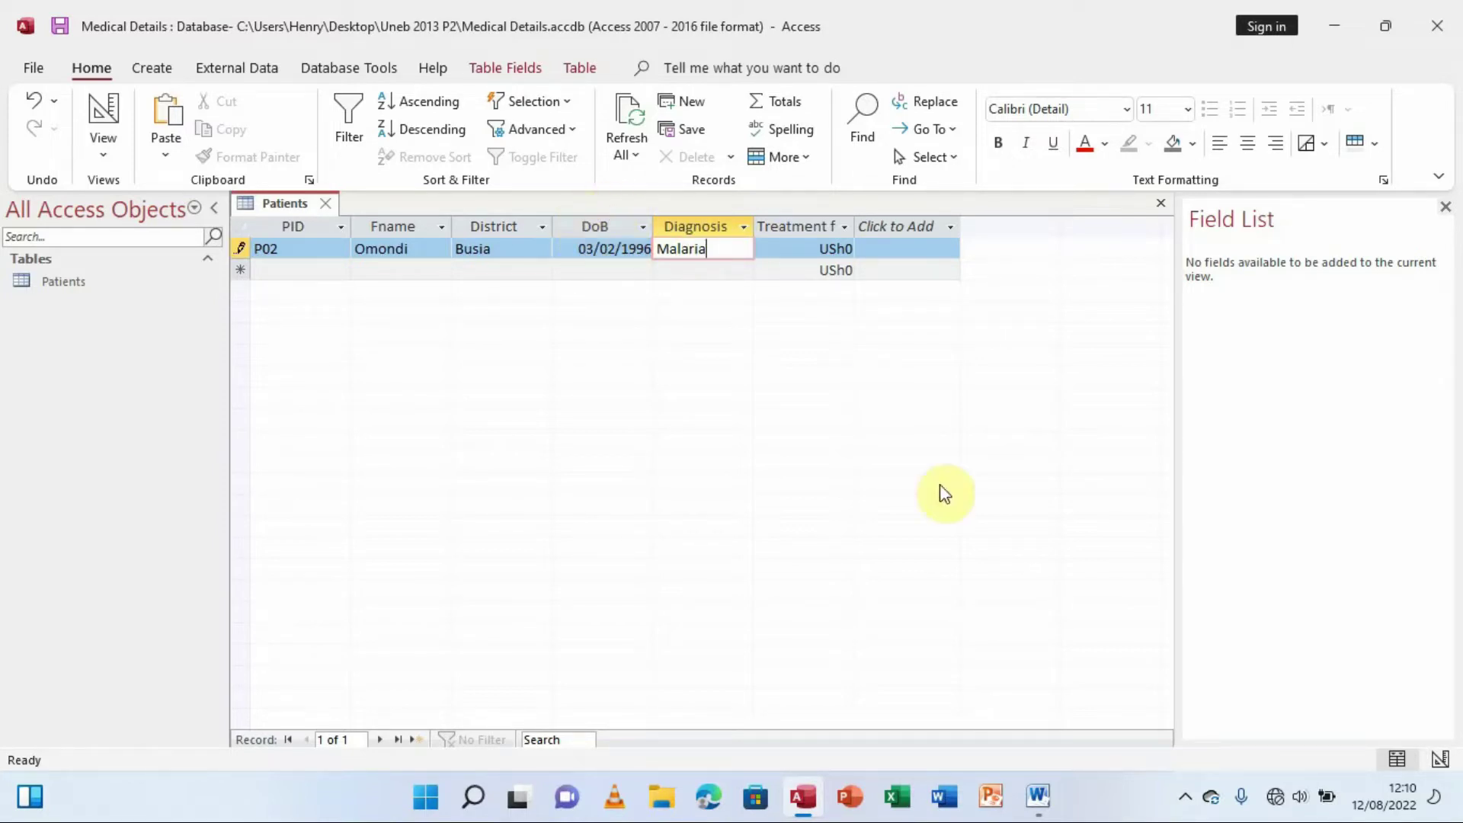
click(1037, 795)
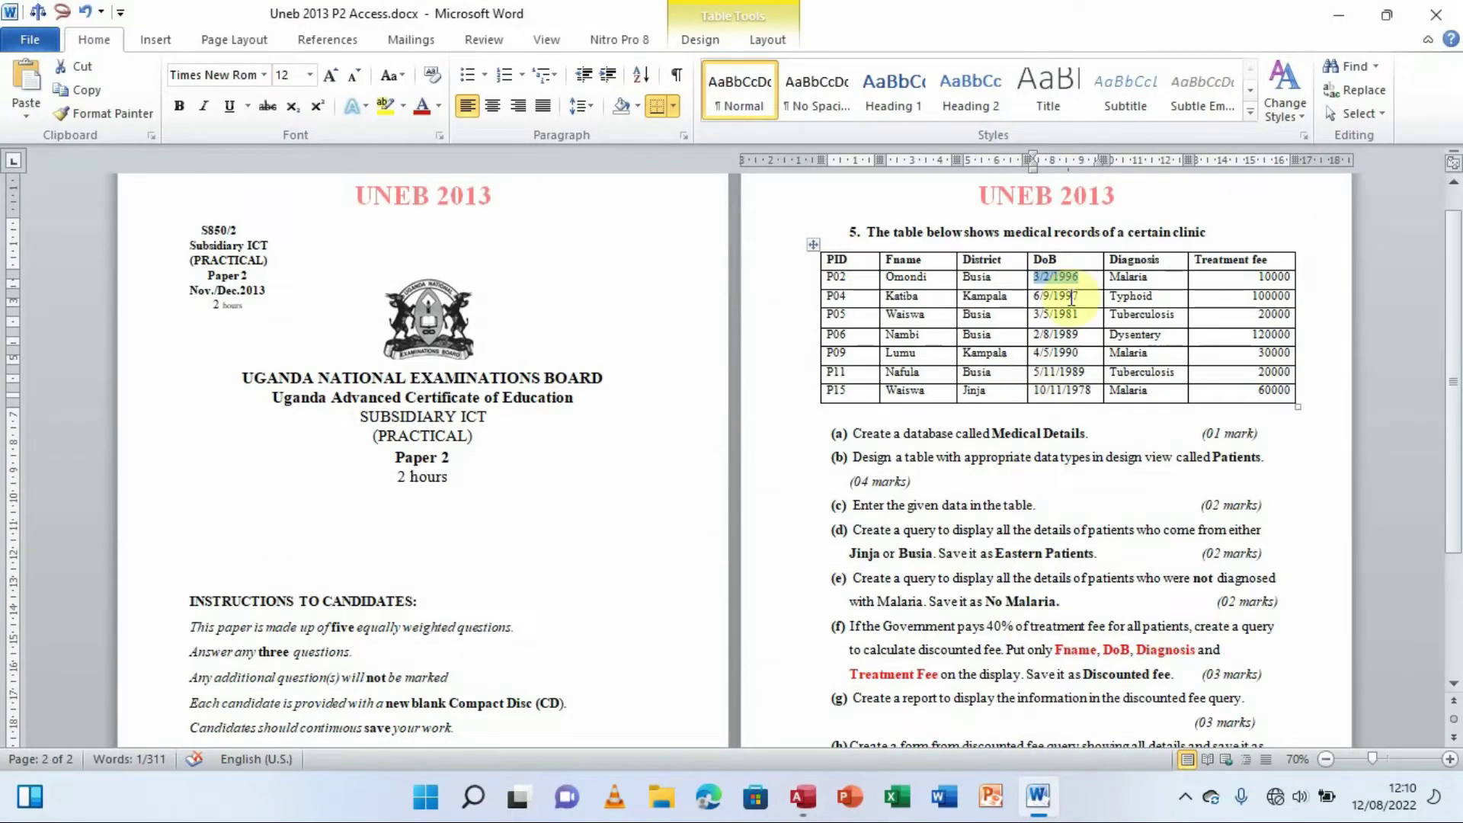
click(1088, 276)
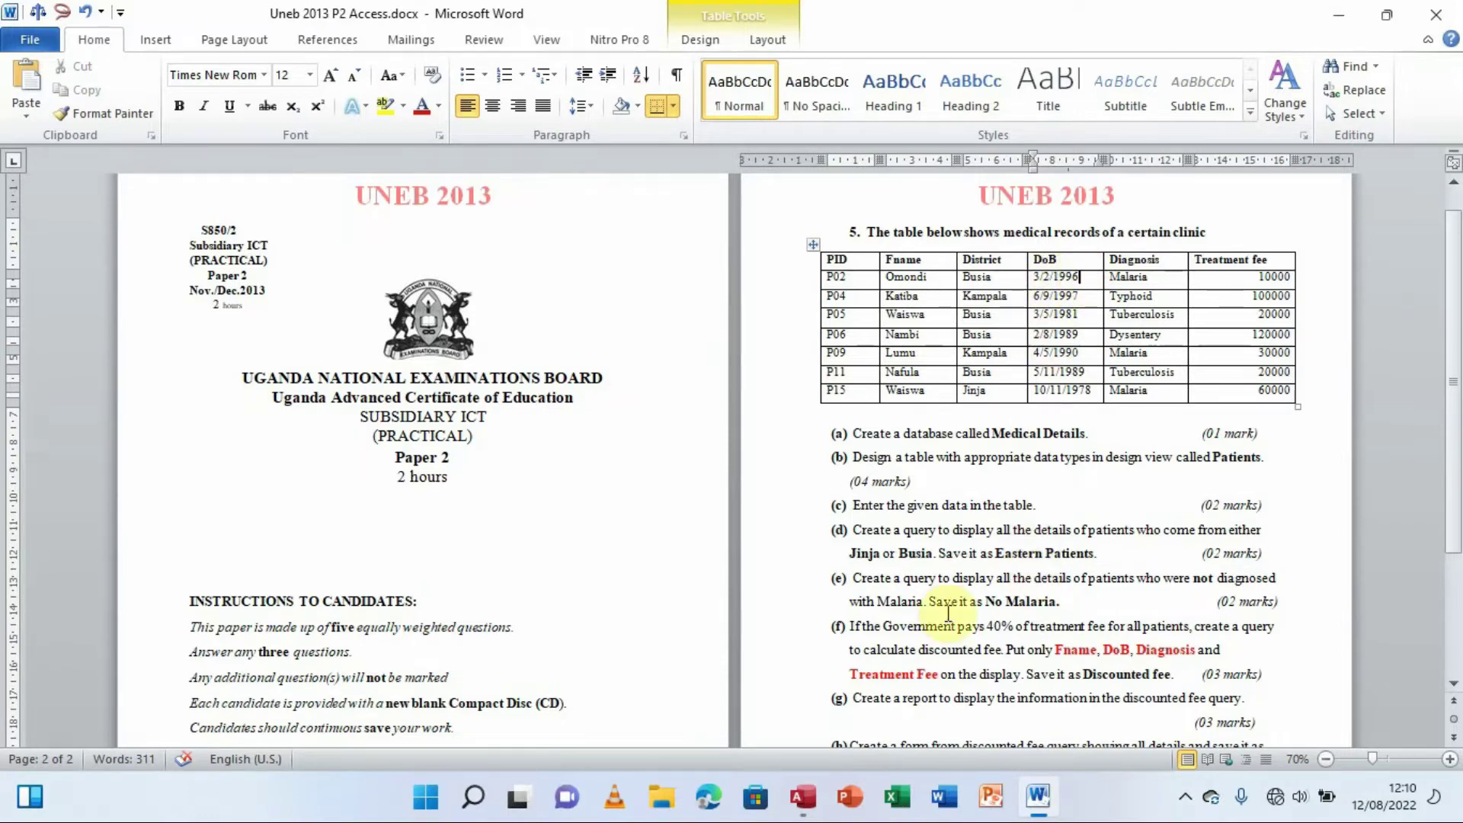
click(802, 797)
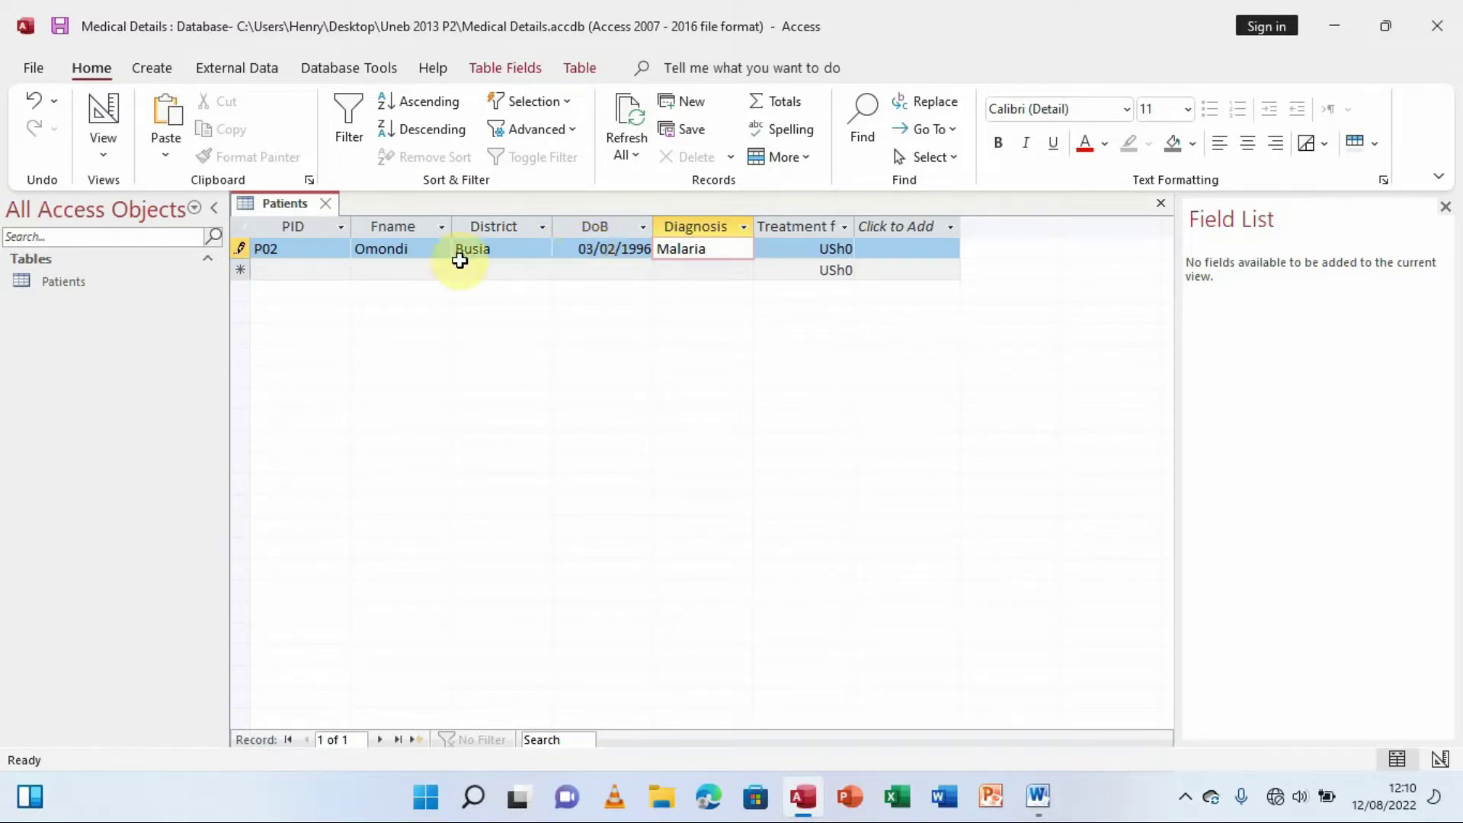
Set the DoB field's format to d/m/yyyy in the Patients table's Design View.
click(105, 162)
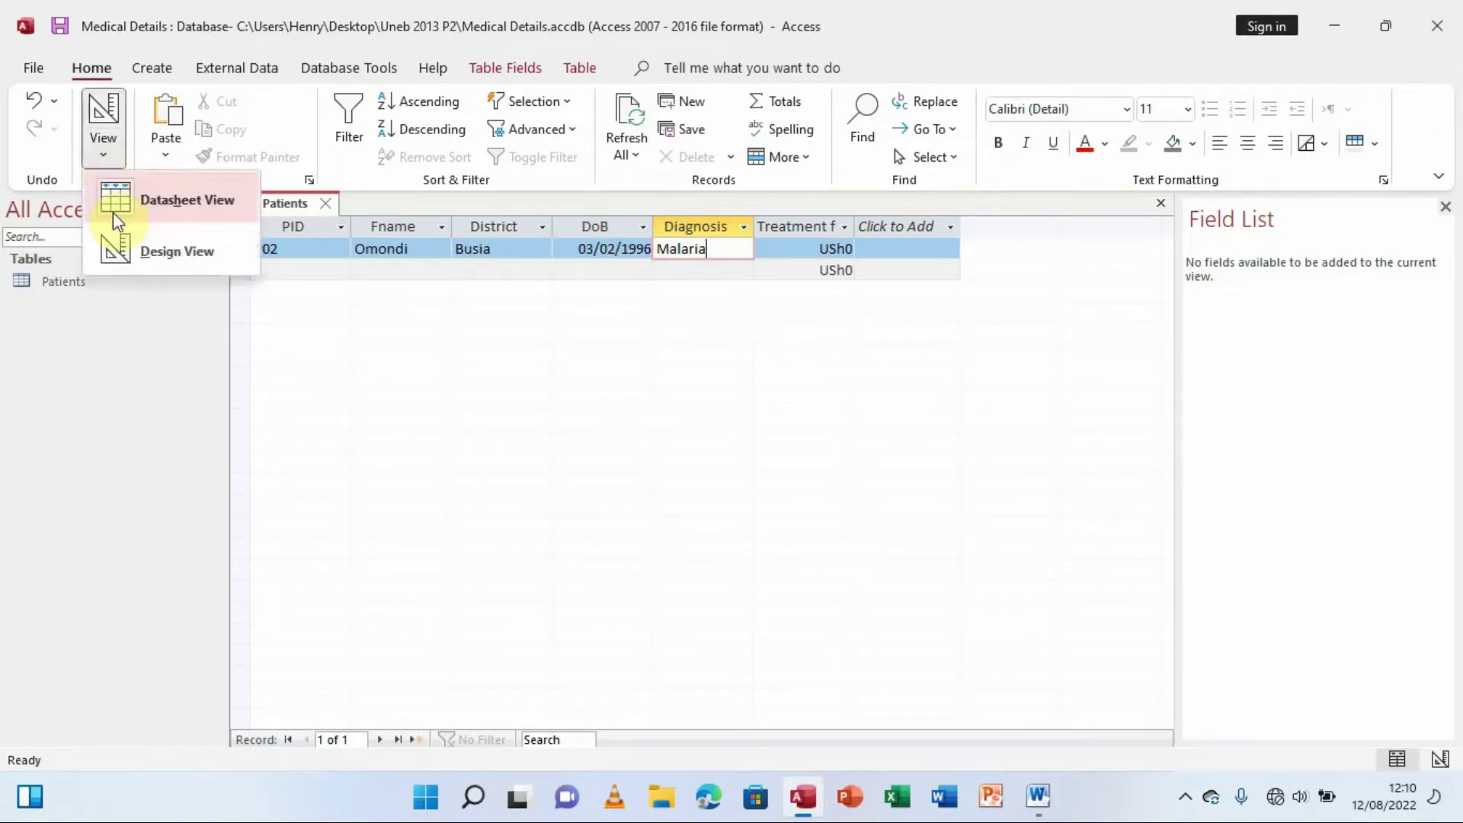
click(136, 246)
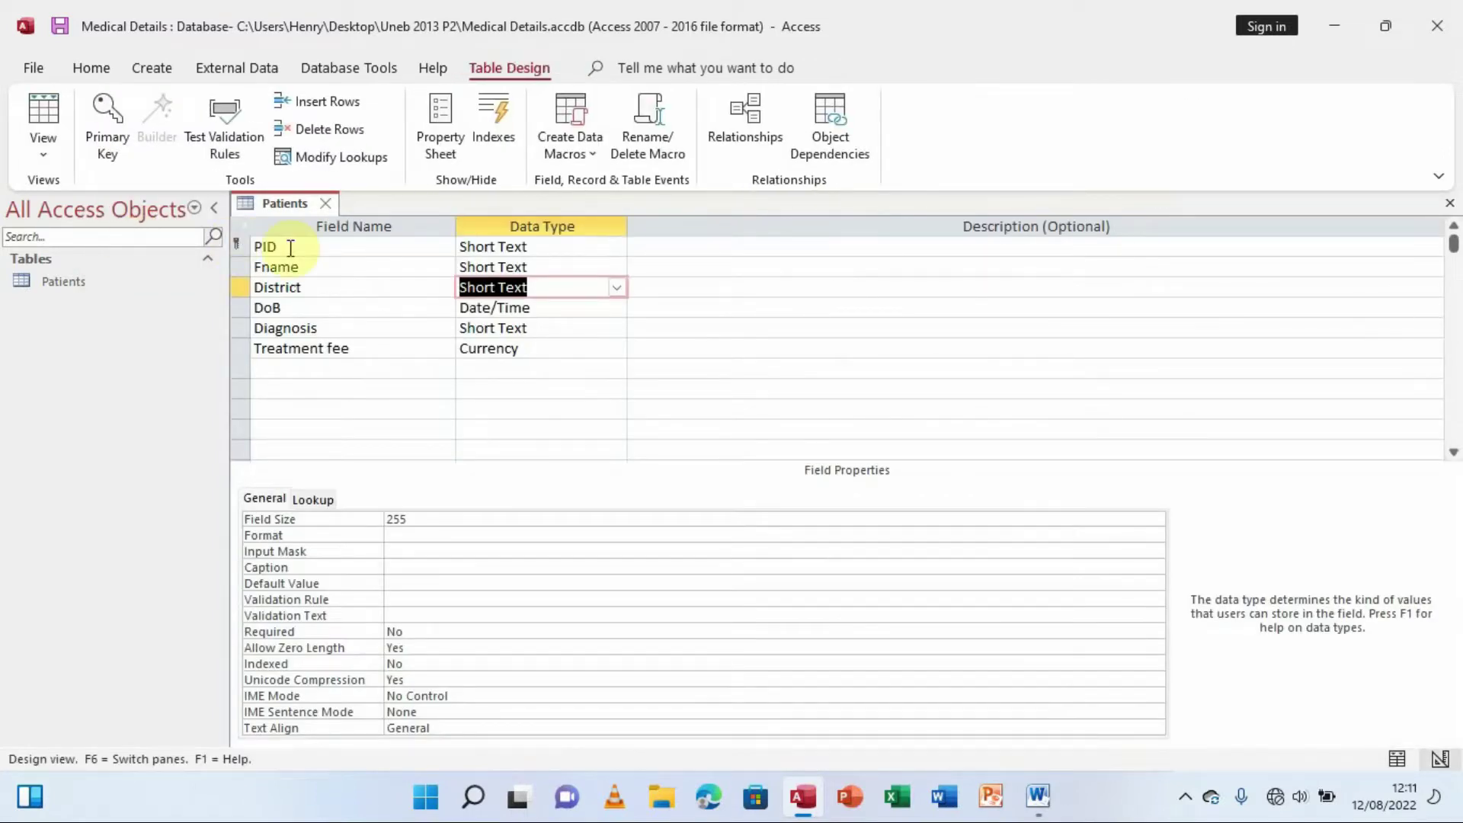
click(541, 306)
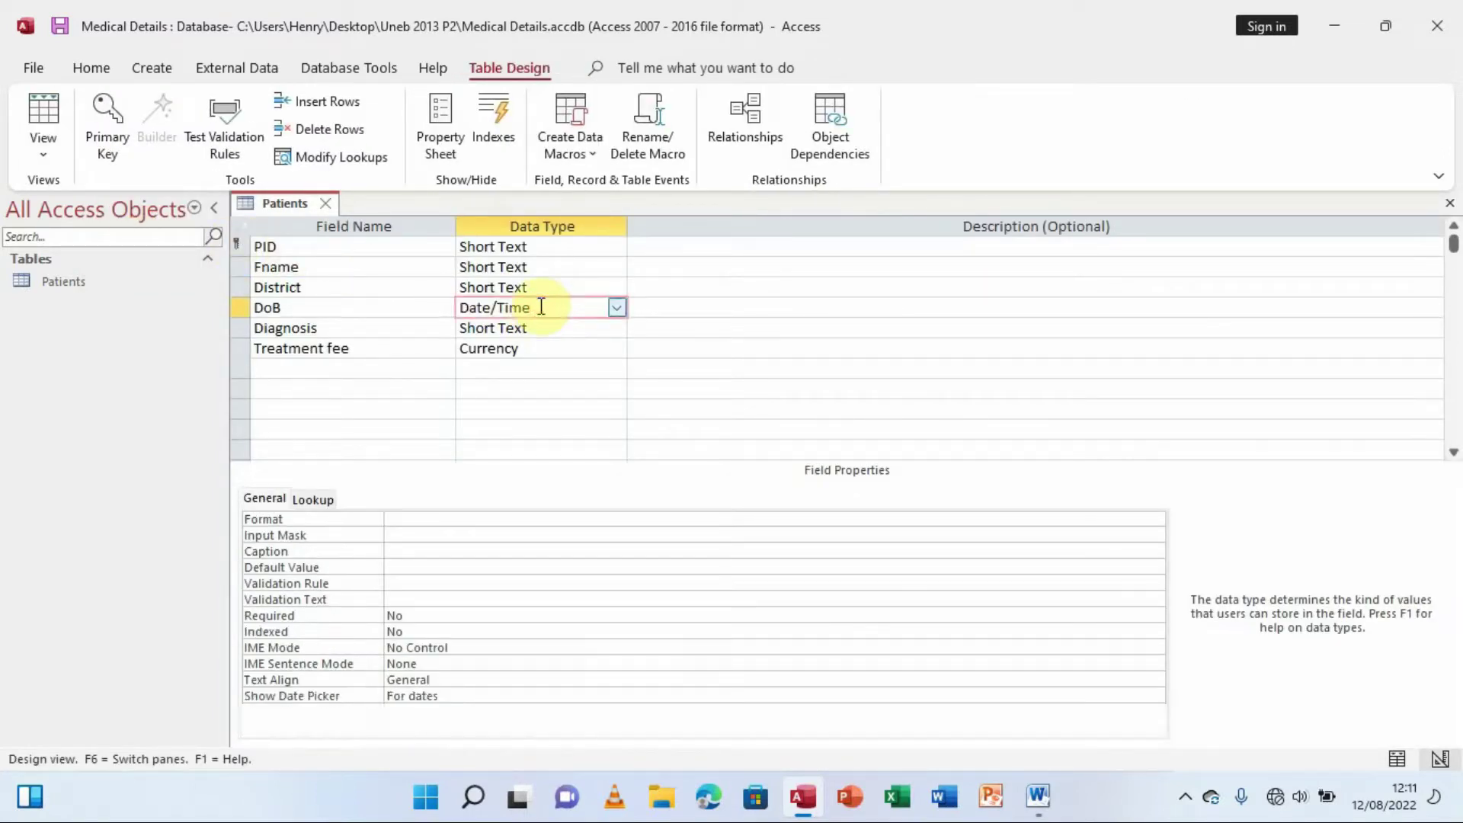
click(416, 519)
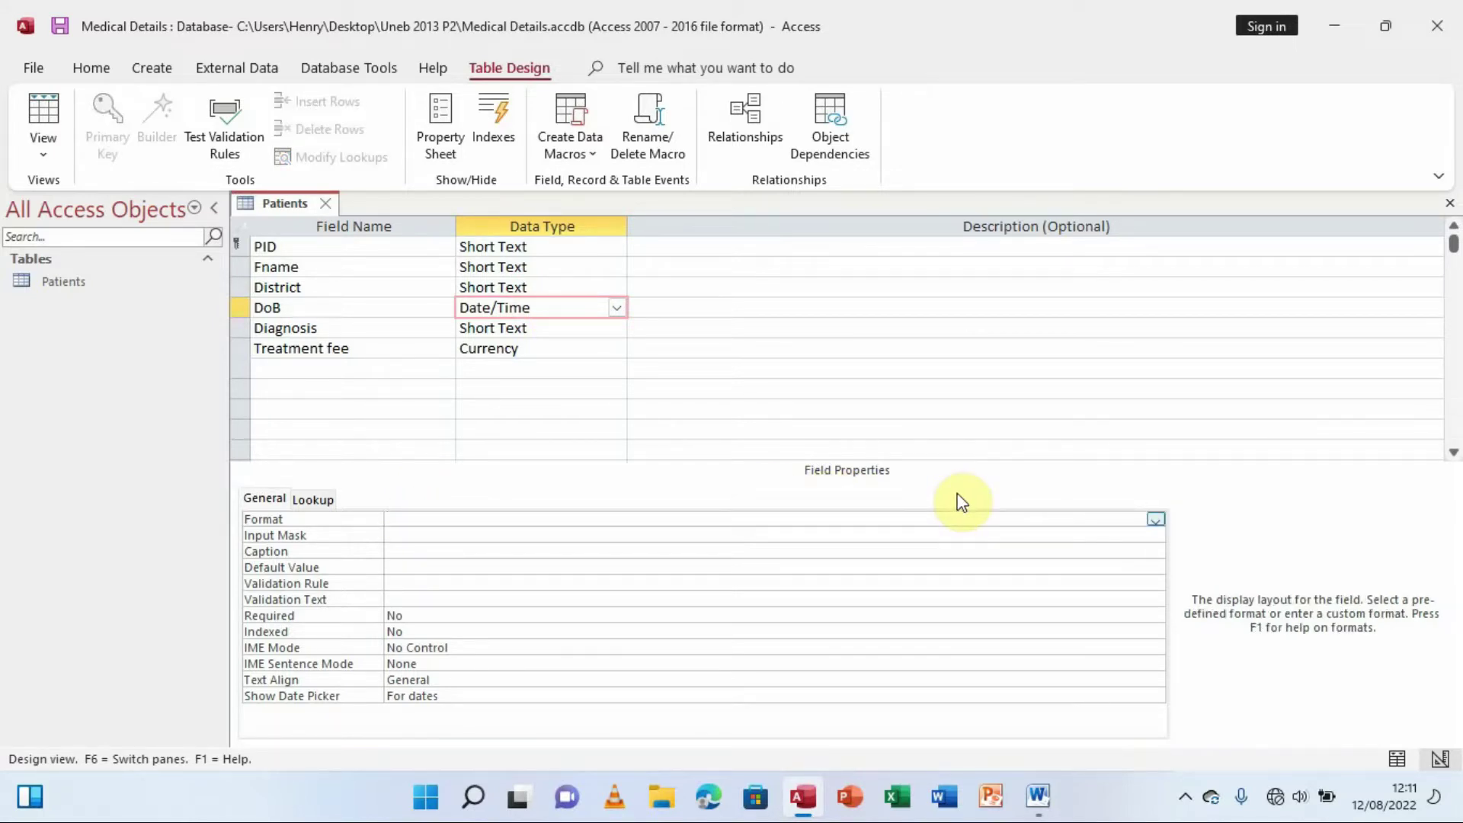
click(1155, 521)
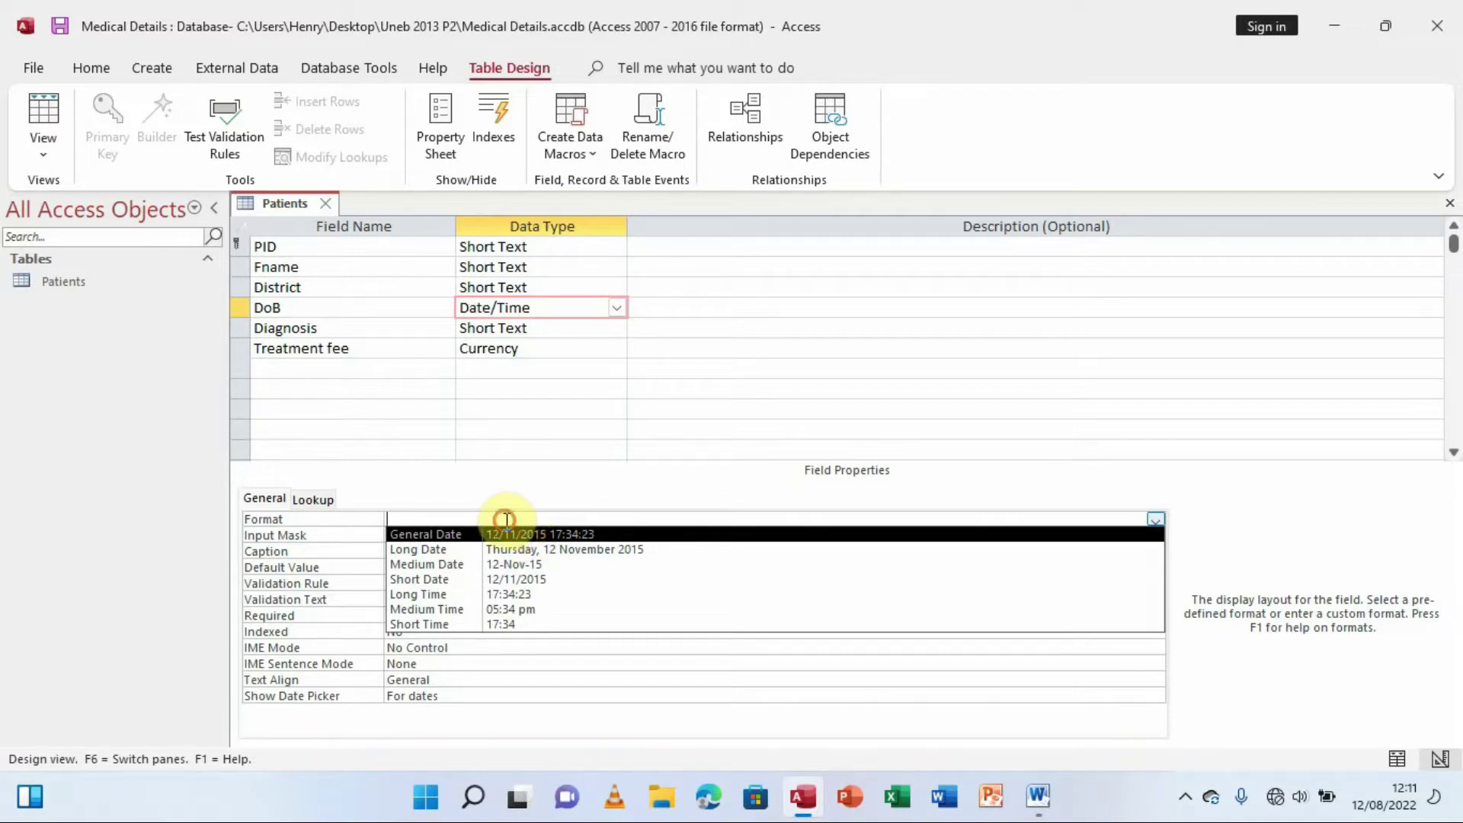
text(/m)
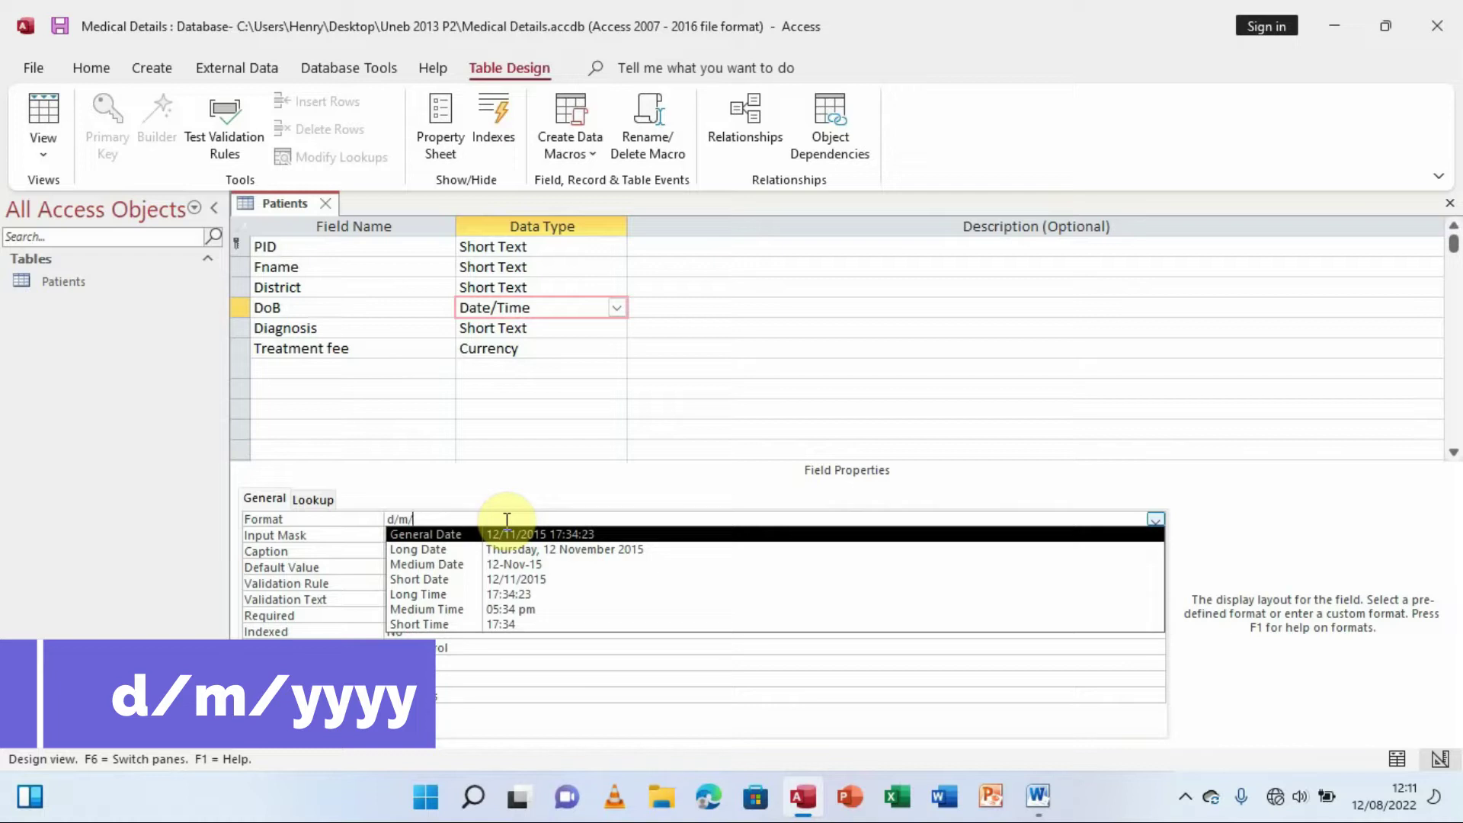
text(/yyyy)
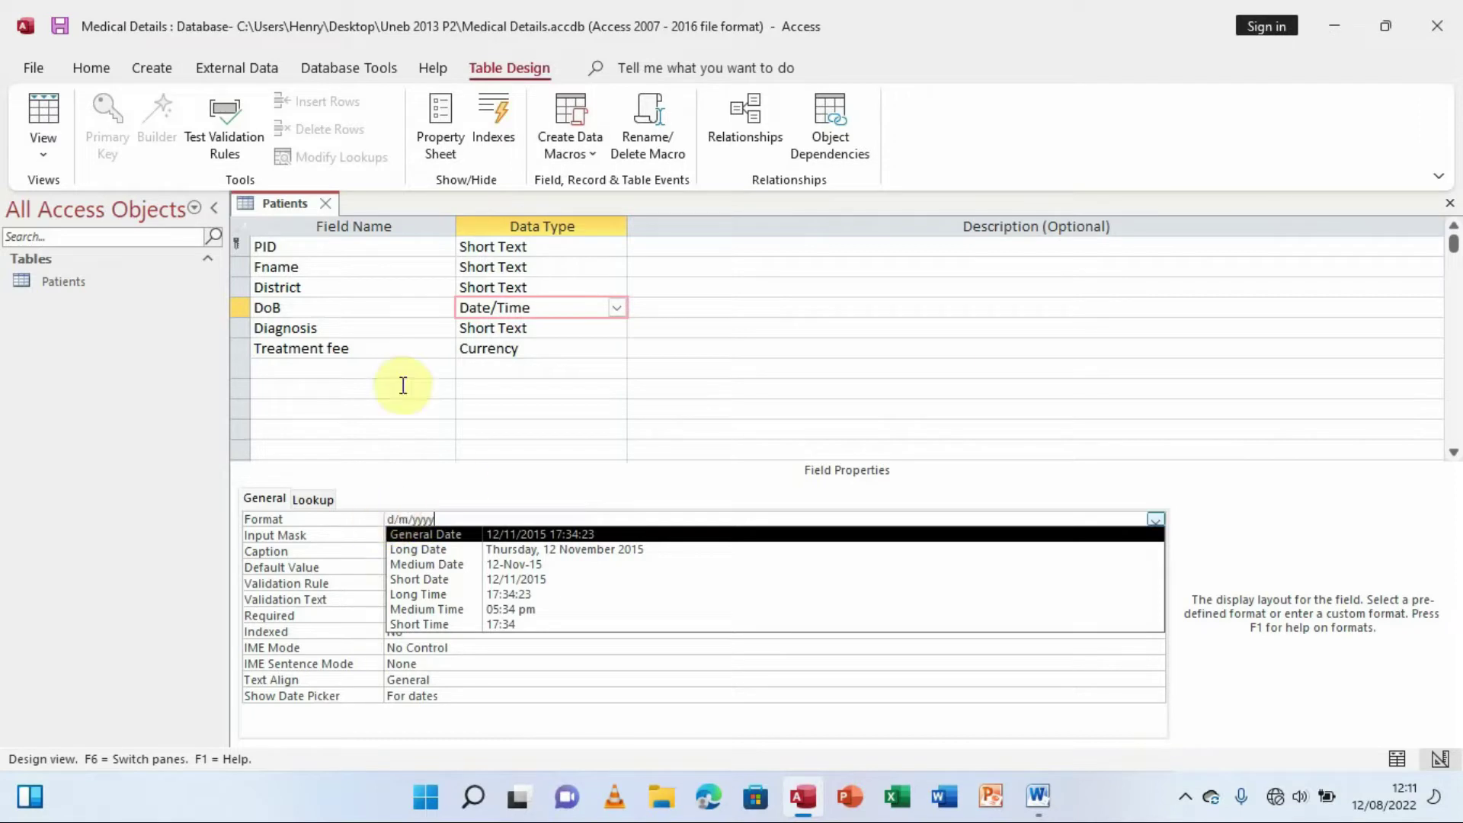
Save the Patients table, return to Datasheet View and widen the Treatment fee column to fit its full heading.
click(44, 125)
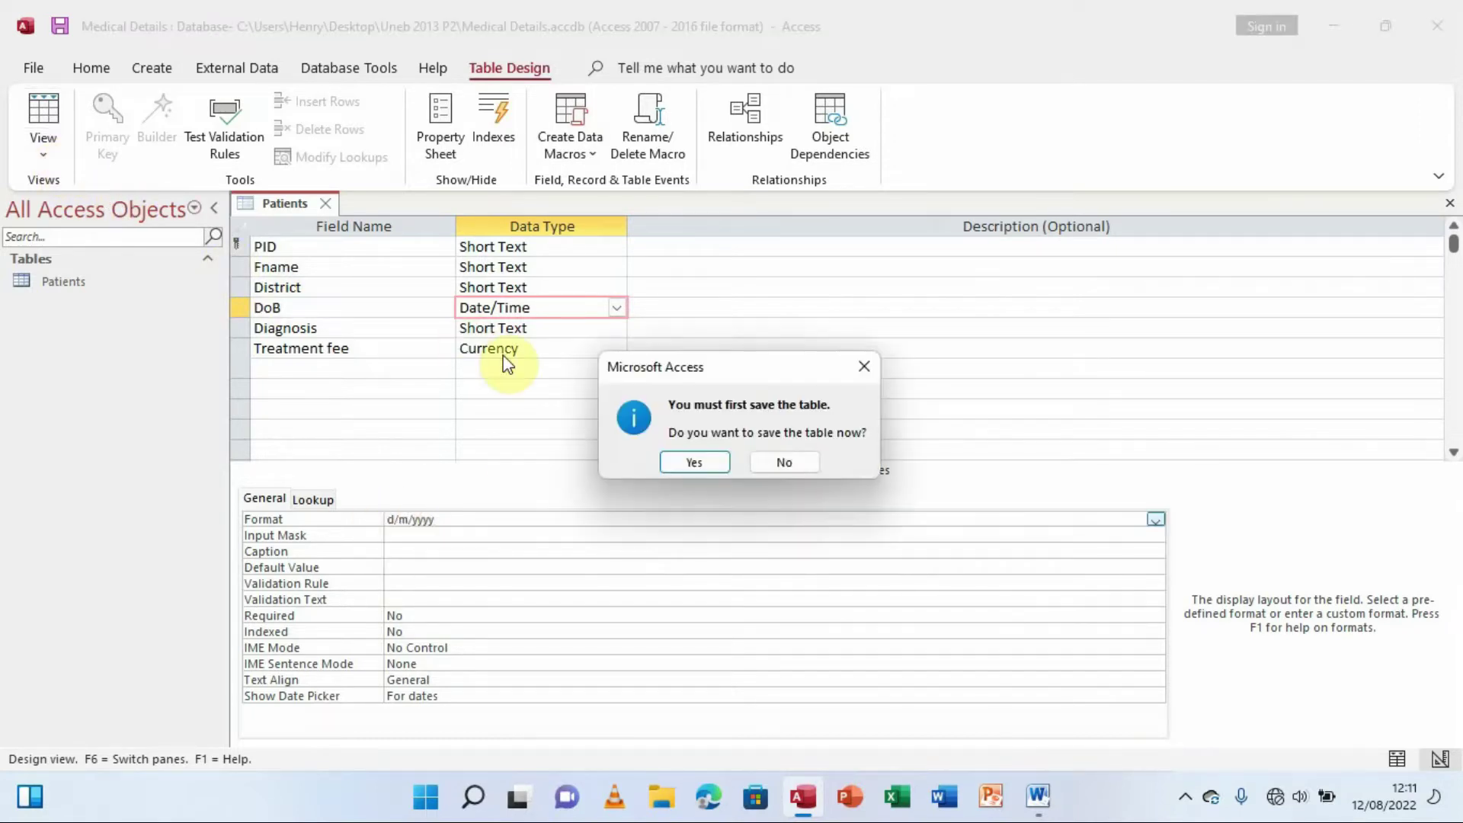
click(695, 461)
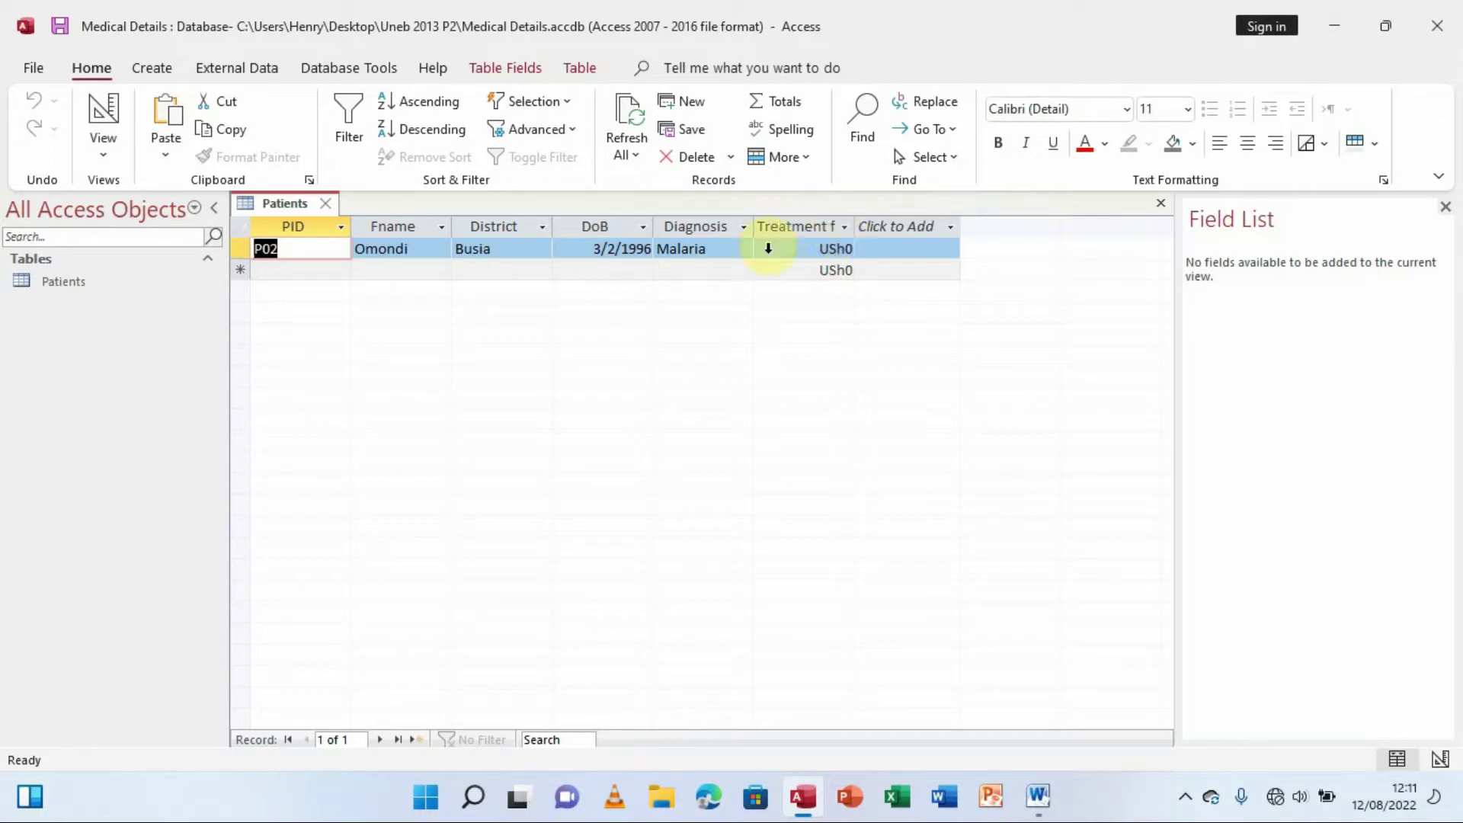
drag(854, 219, 901, 221)
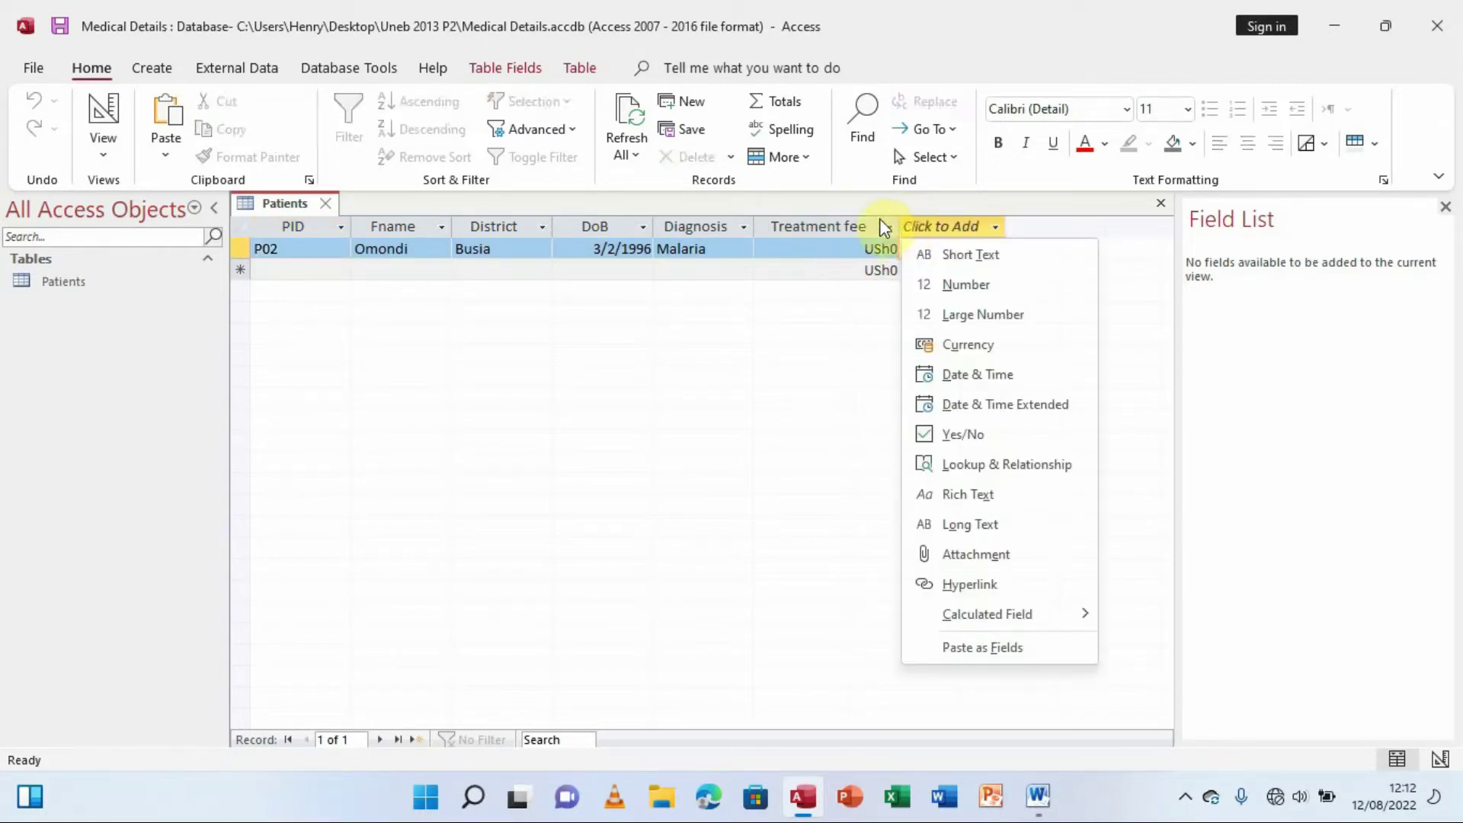
key(Escape)
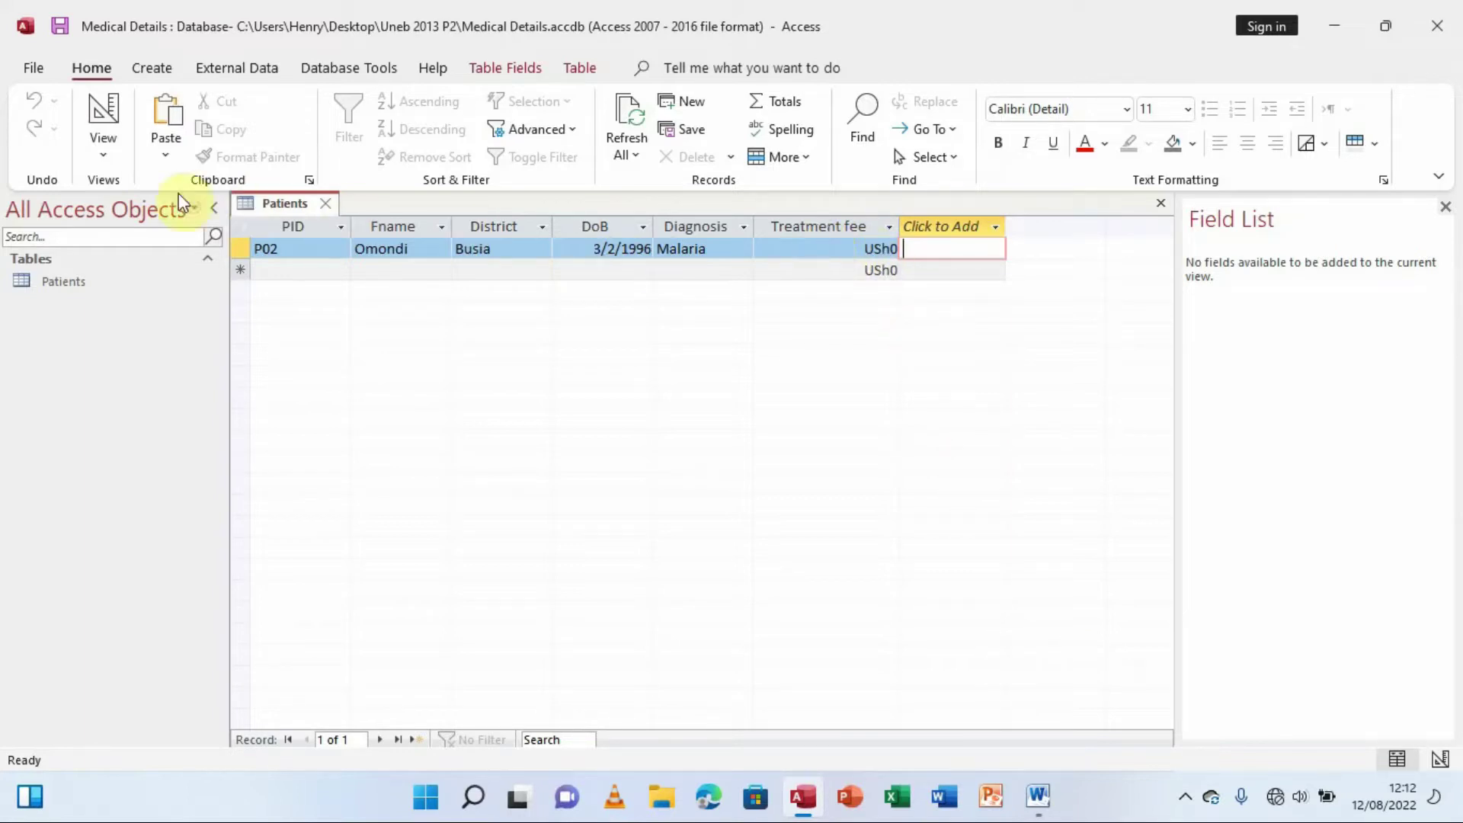
Clear the default value of the Treatment fee field in the Patients table's Design View.
click(103, 160)
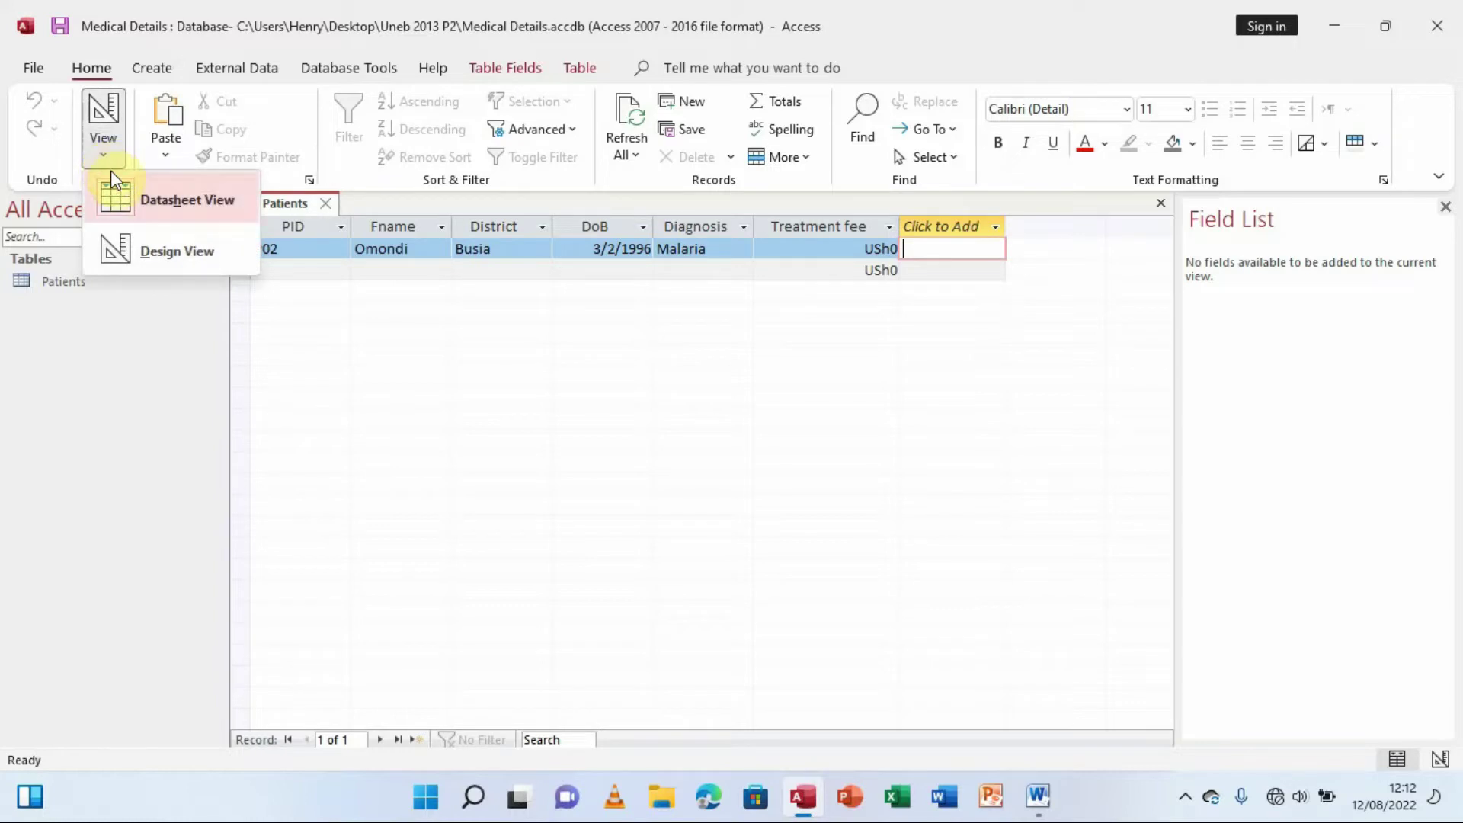
click(150, 248)
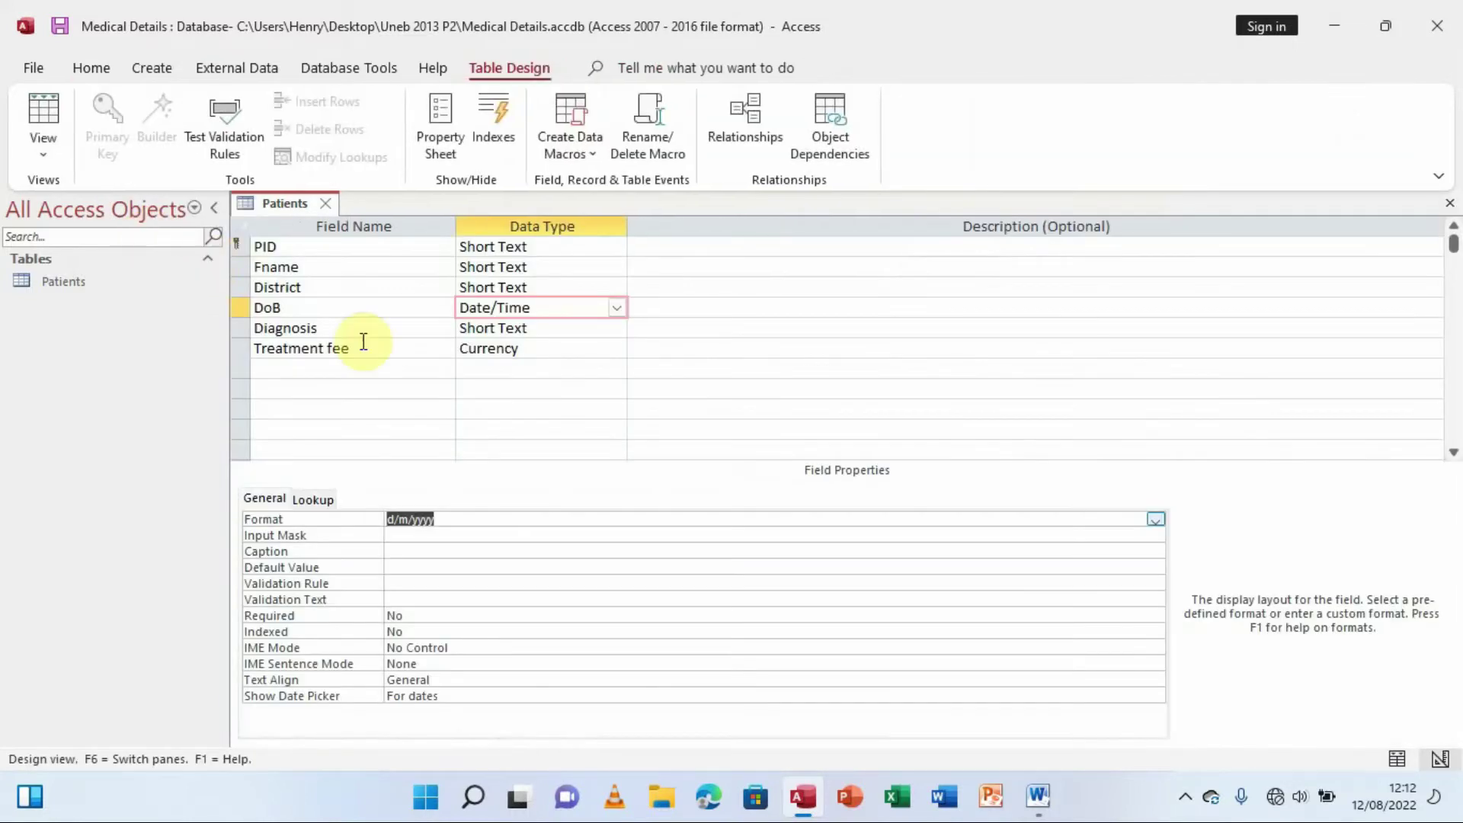
click(541, 346)
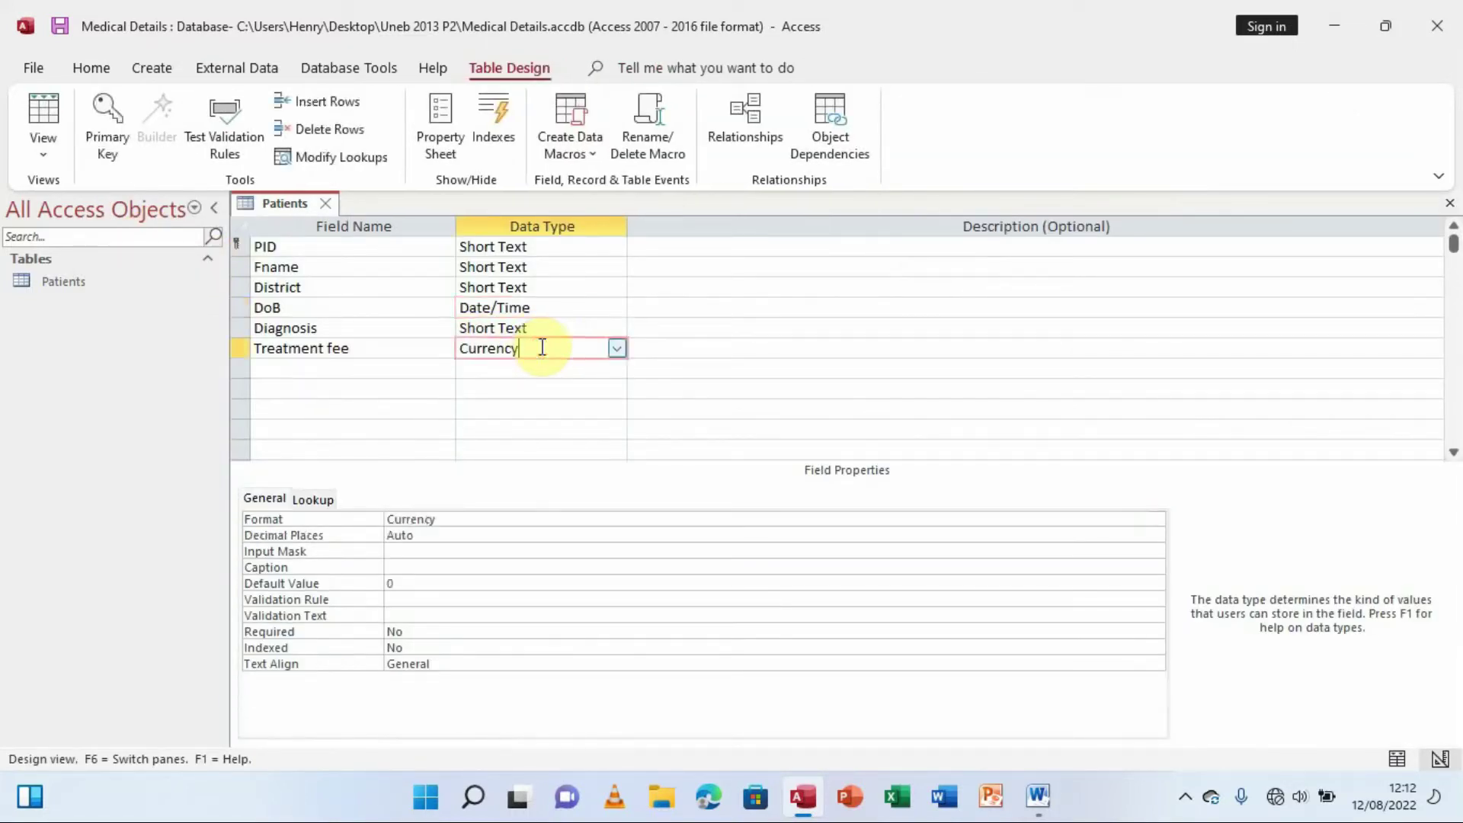
click(409, 585)
click(407, 582)
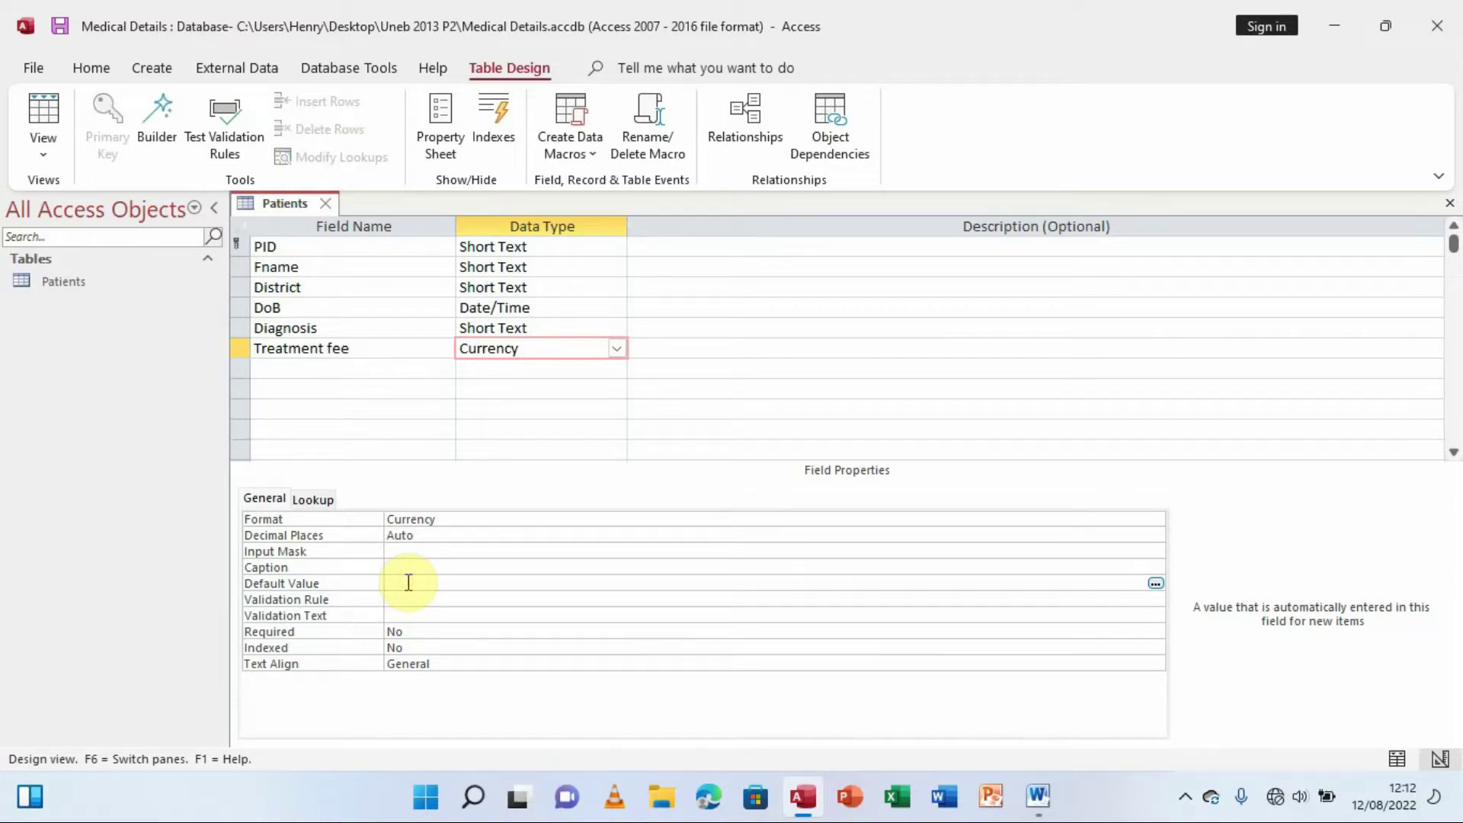
Check how the fees are written in the Word table and set the Treatment fee field's format to Fixed in Access.
click(455, 519)
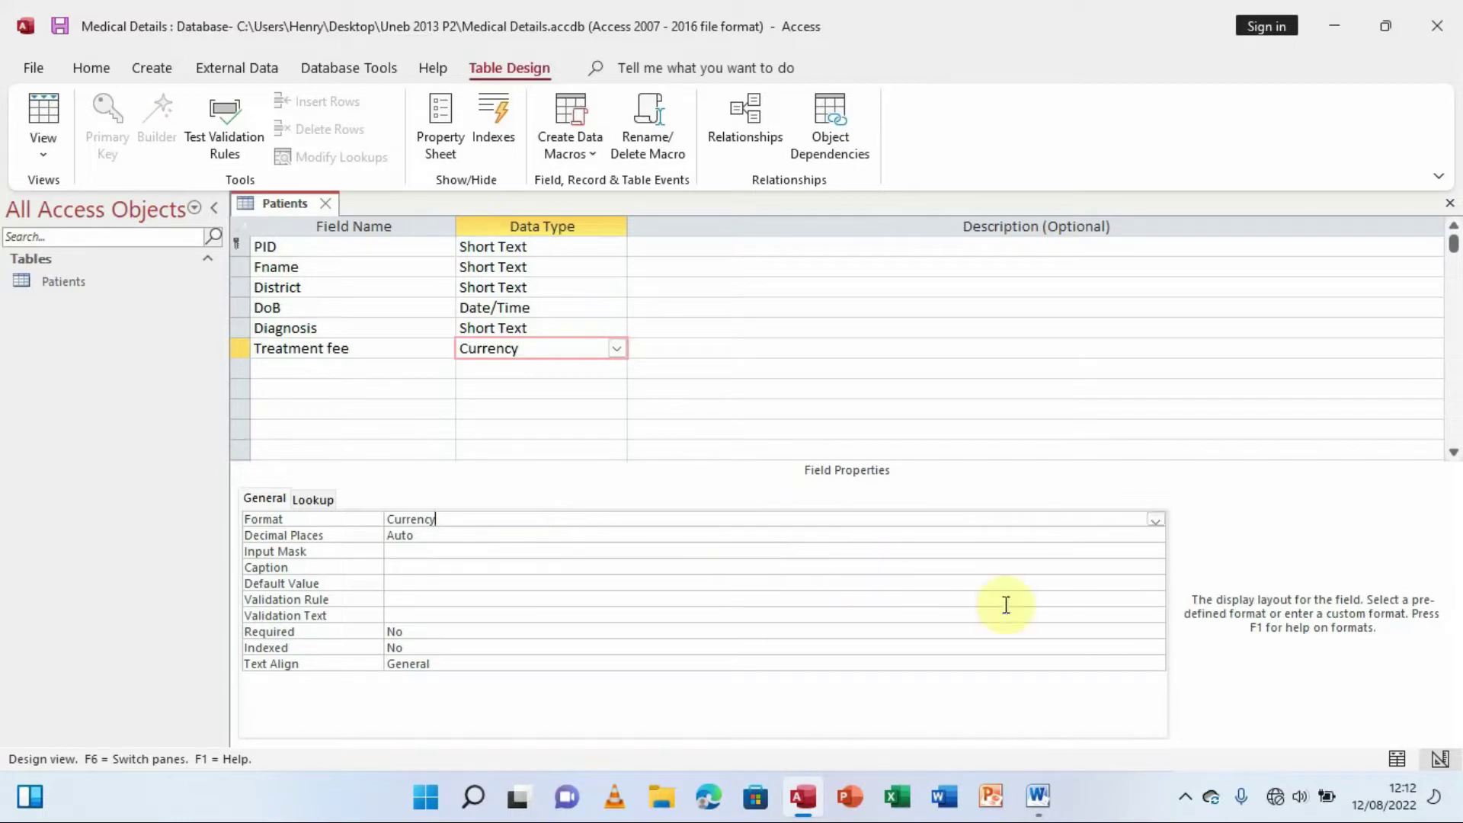
click(1039, 795)
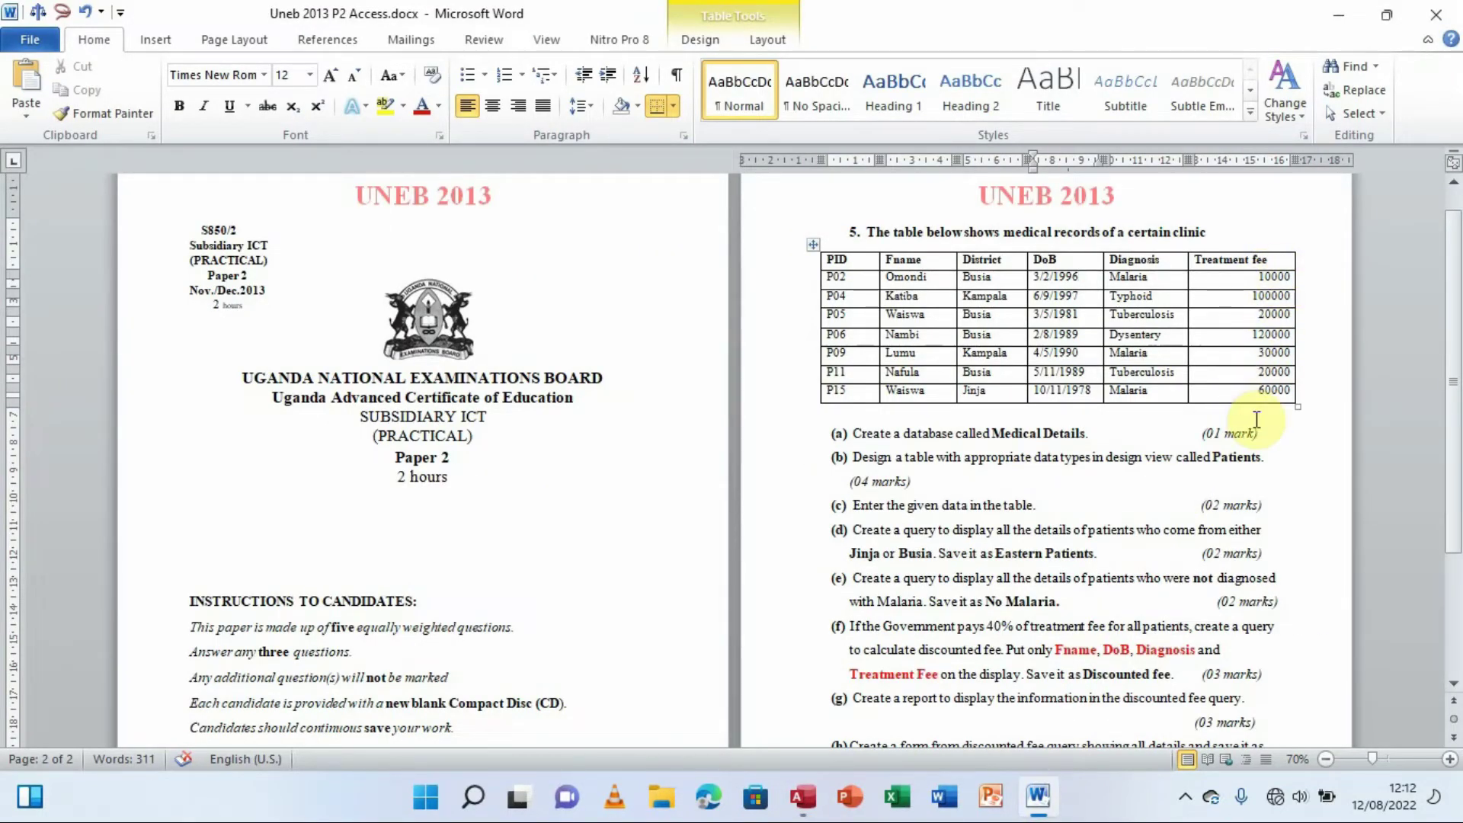
click(808, 792)
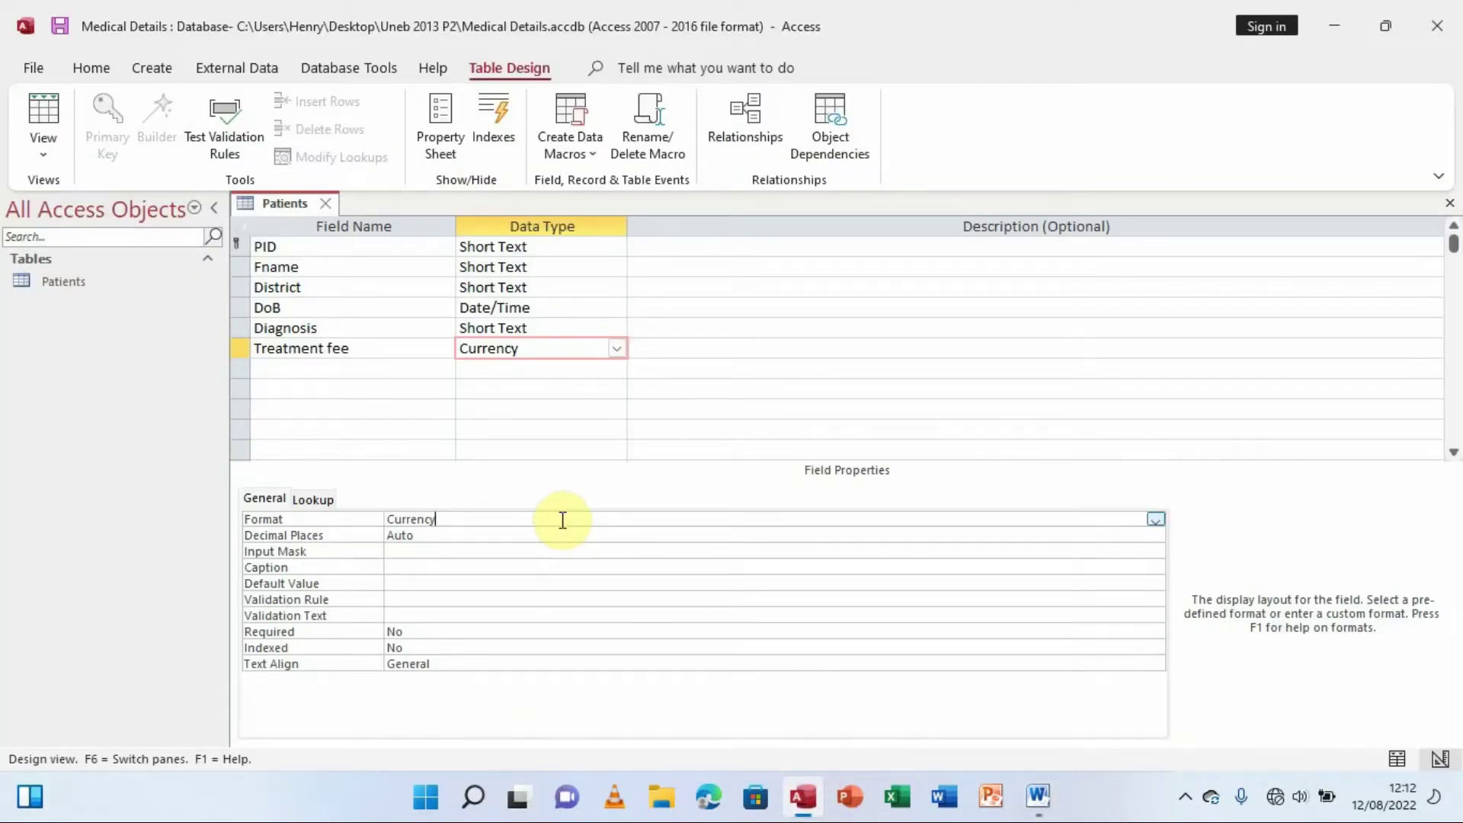
click(1154, 520)
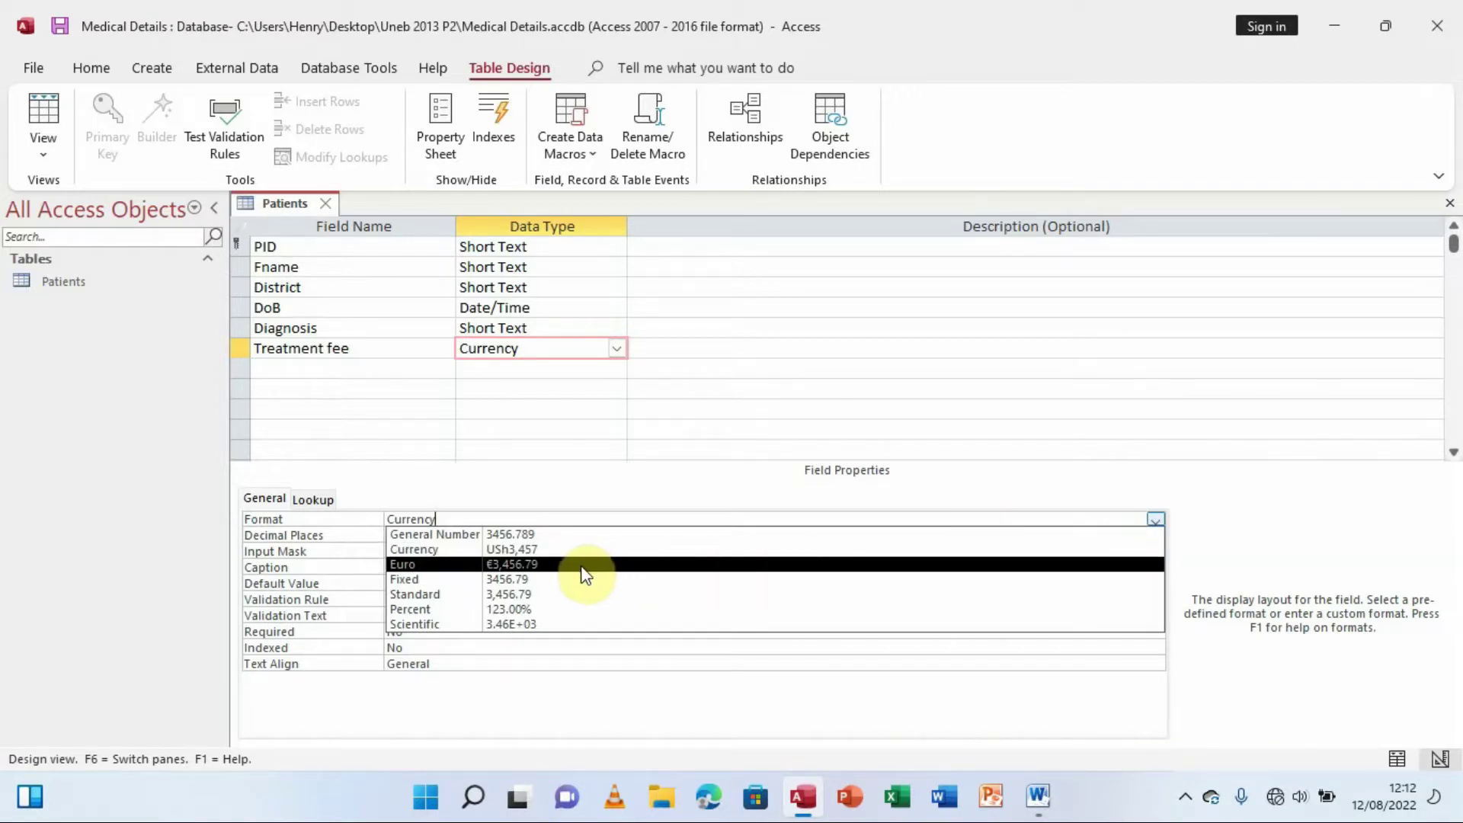
click(519, 581)
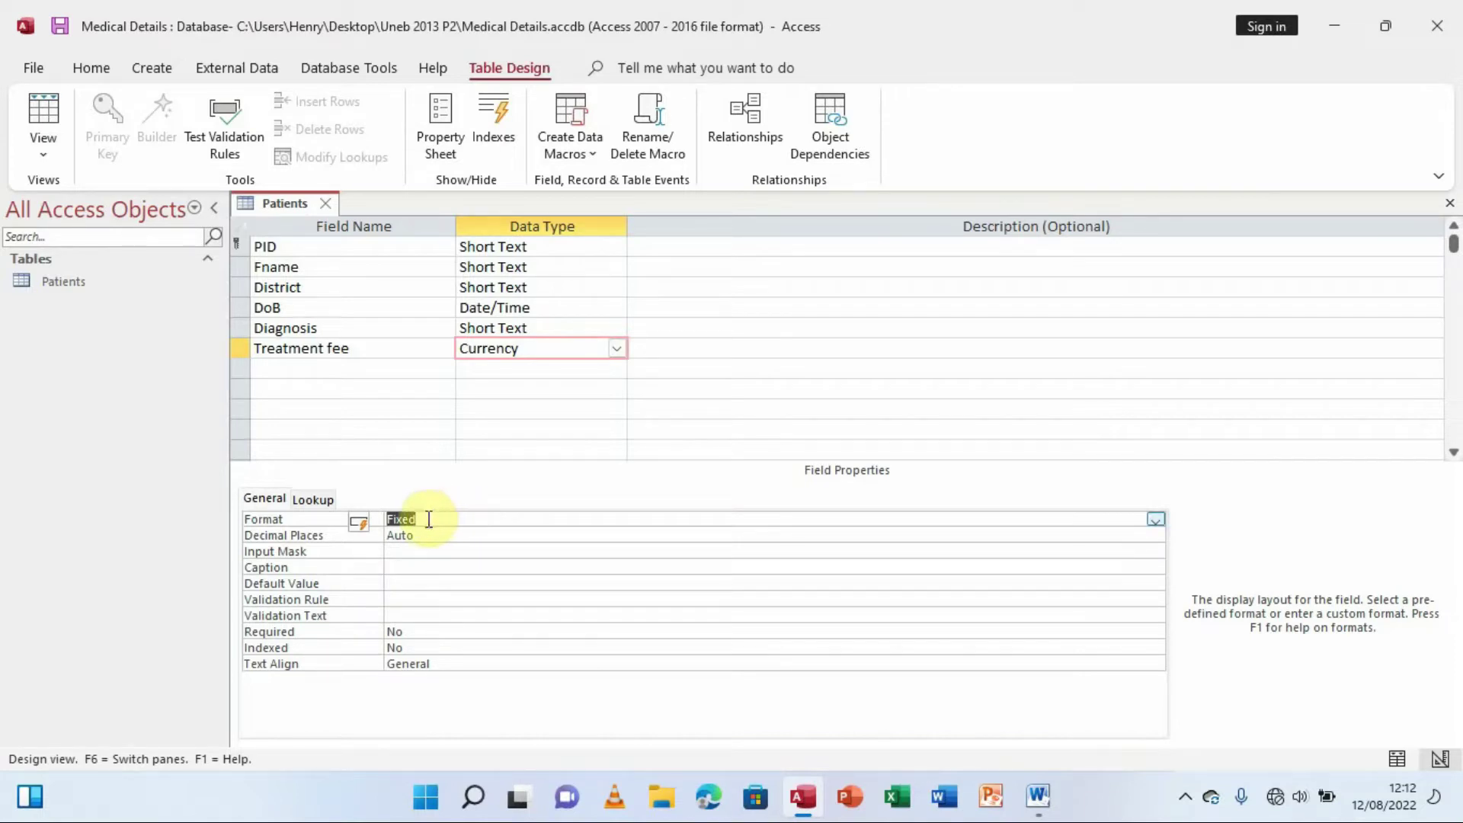
Save the Patients table with its changed Treatment fee properties and return to Datasheet View.
click(45, 160)
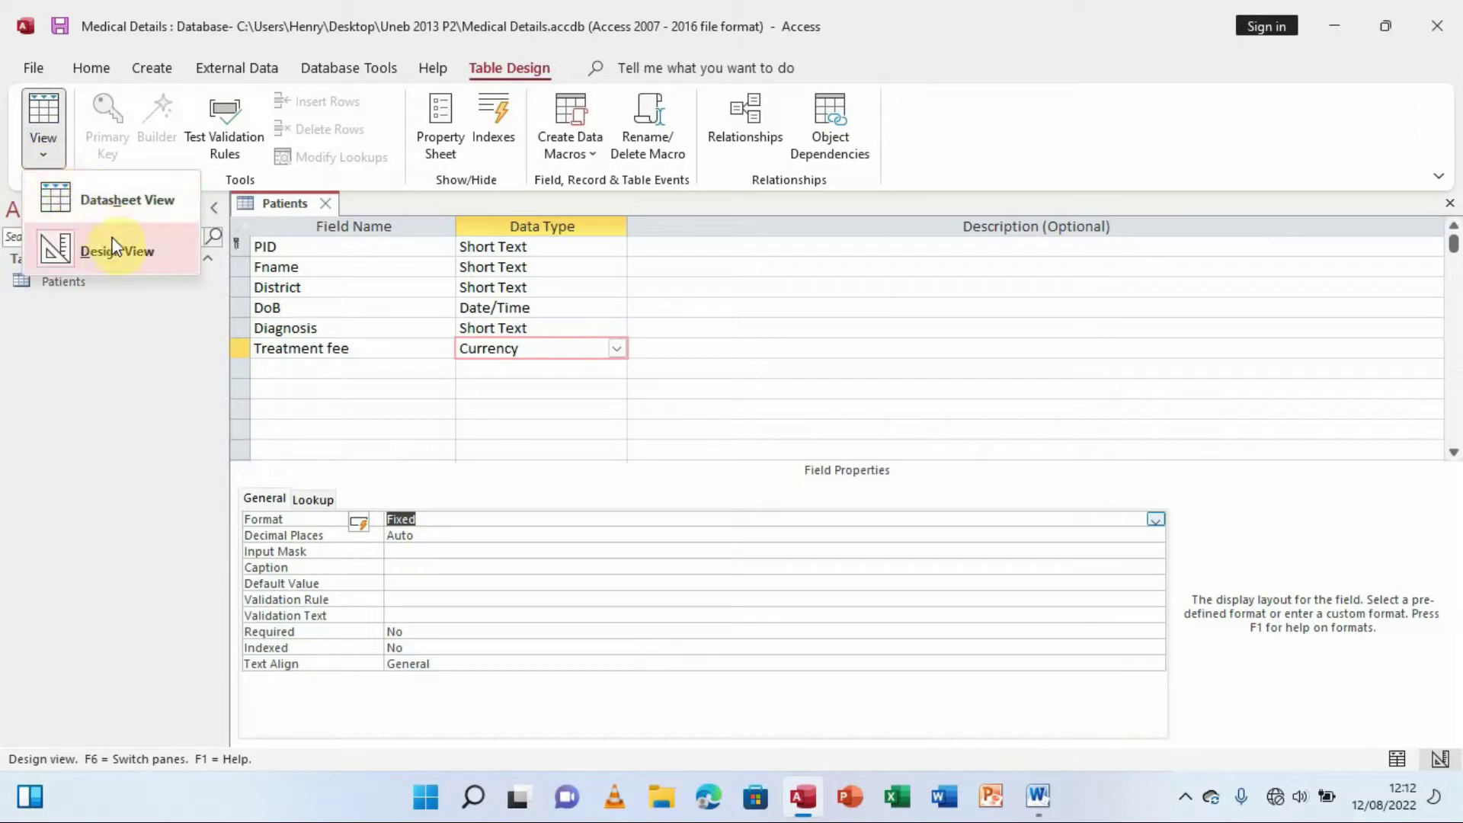
click(124, 202)
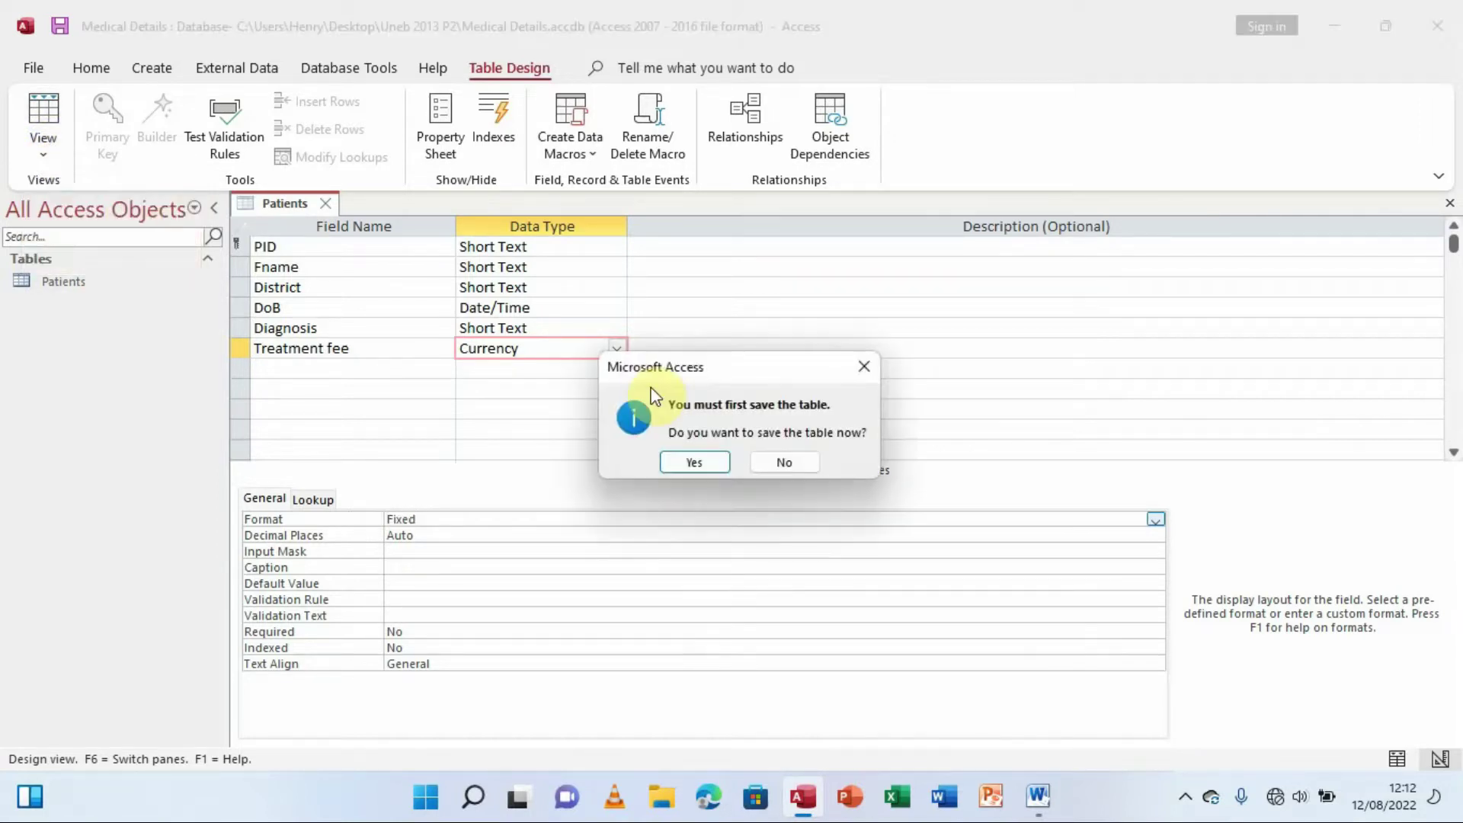
click(695, 463)
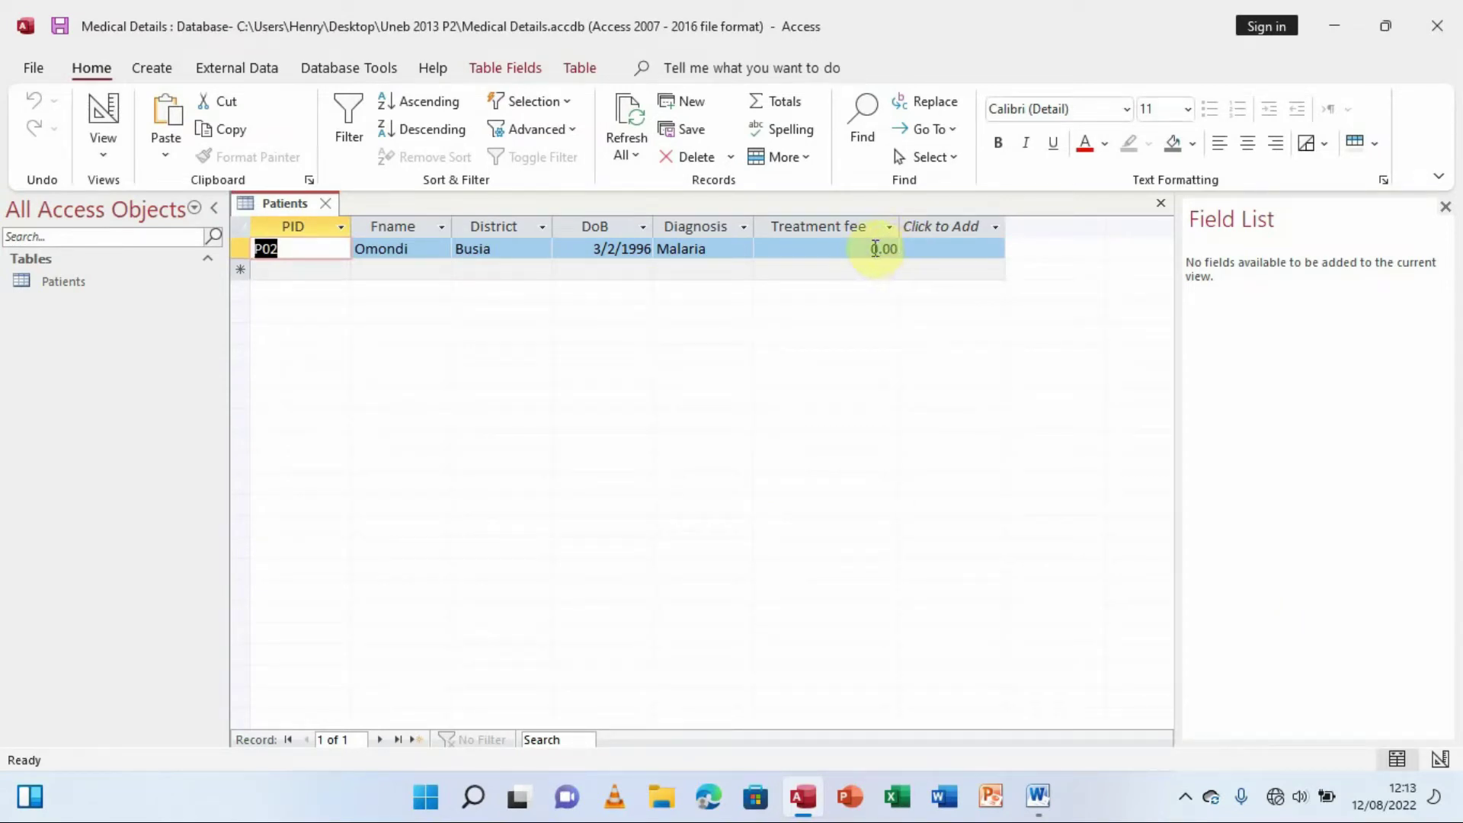
Copy the first patient's fee, 10000, from the Word table into the first record's Treatment fee field in Access.
click(1038, 794)
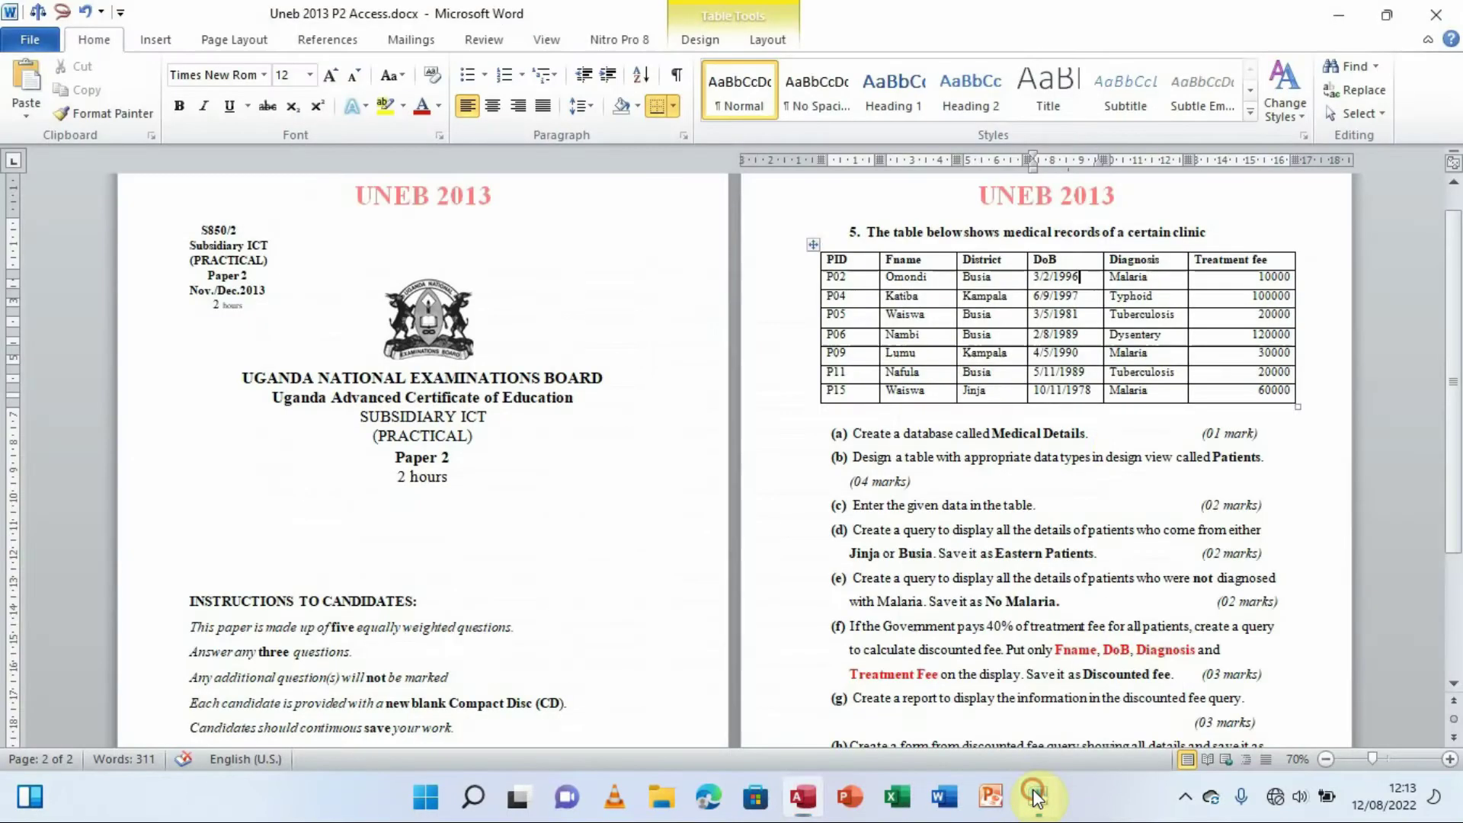
double_click(1258, 277)
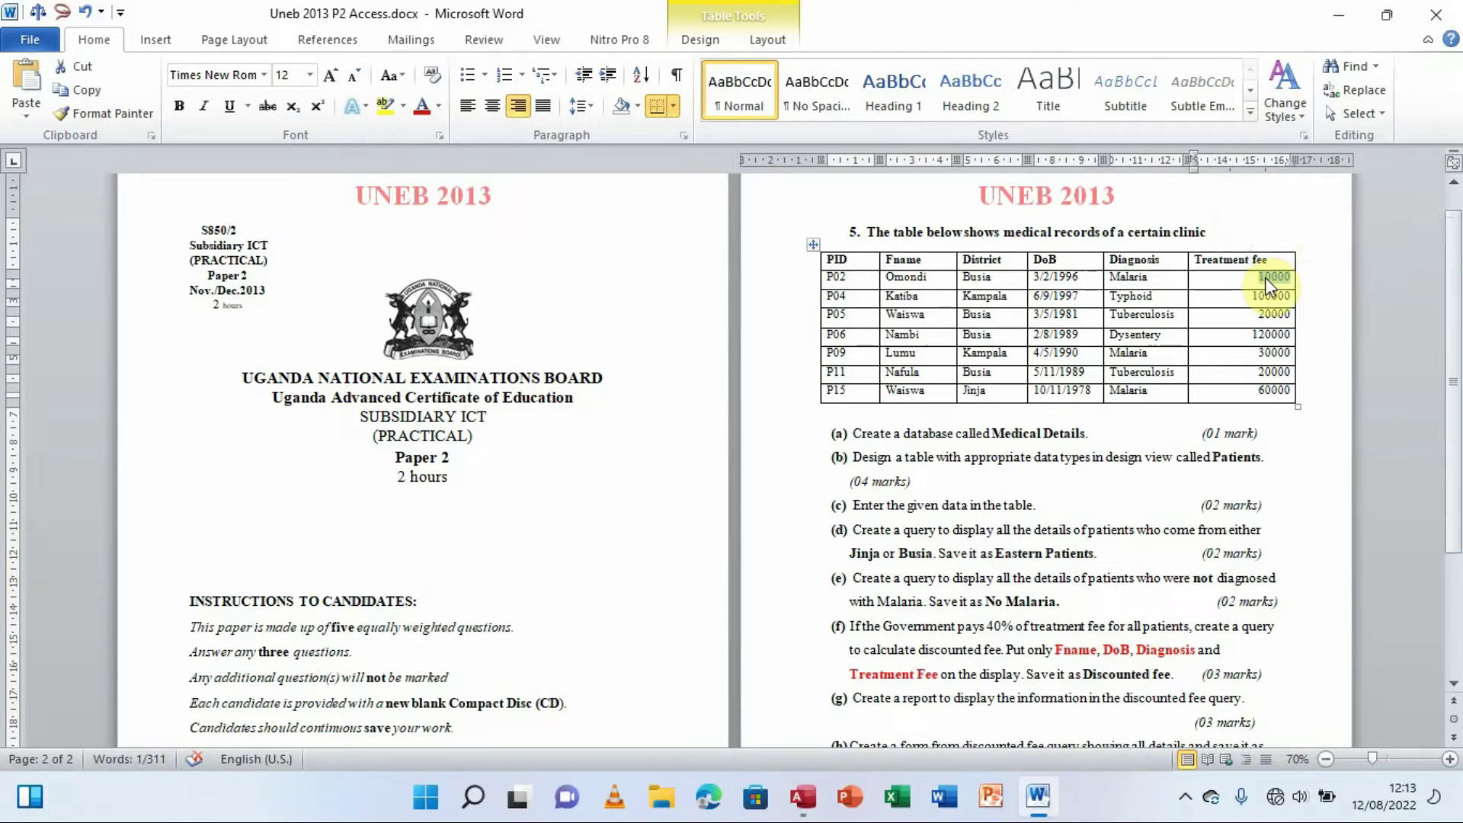
click(801, 779)
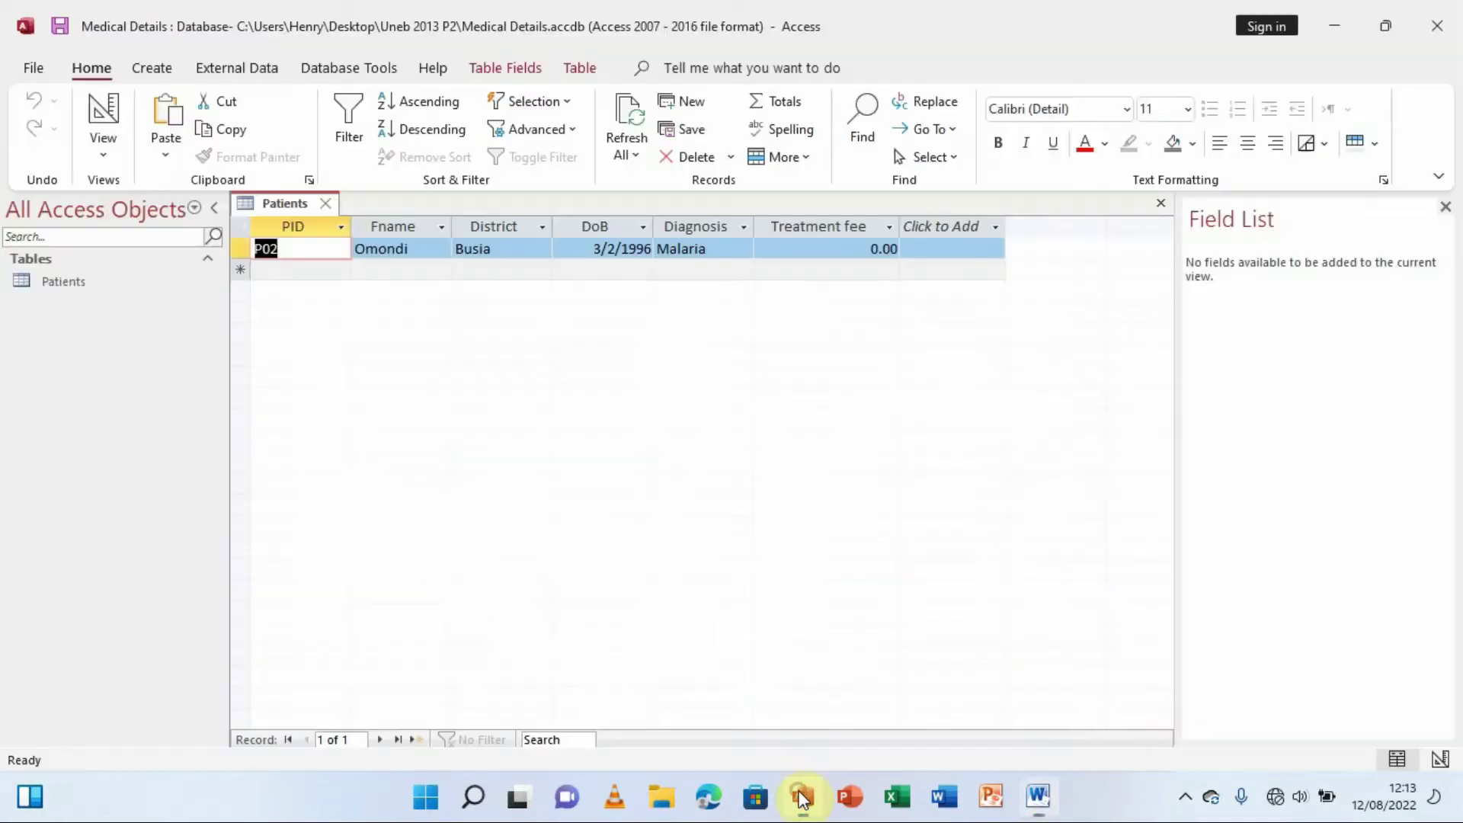
click(829, 251)
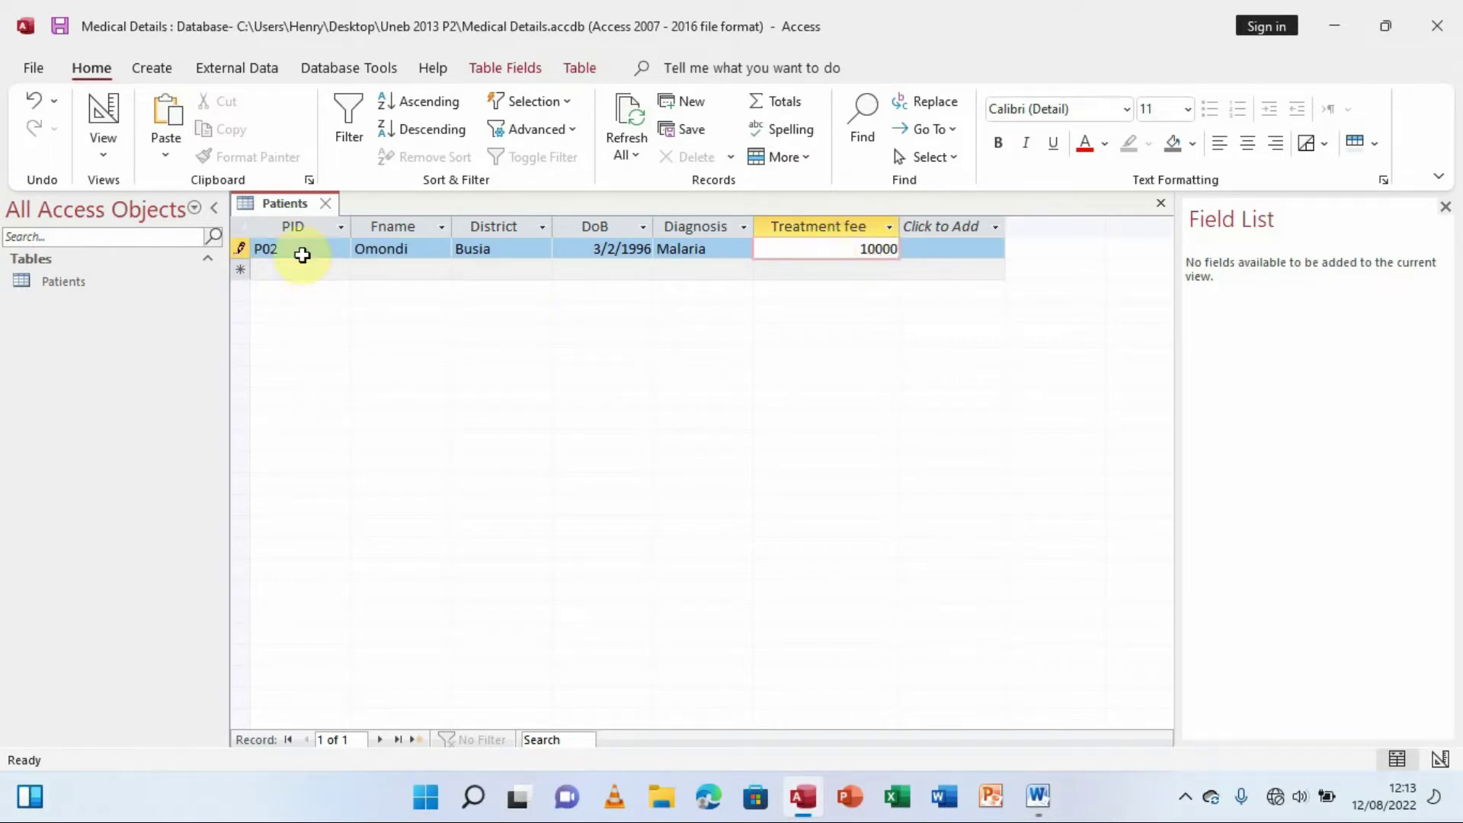
click(302, 255)
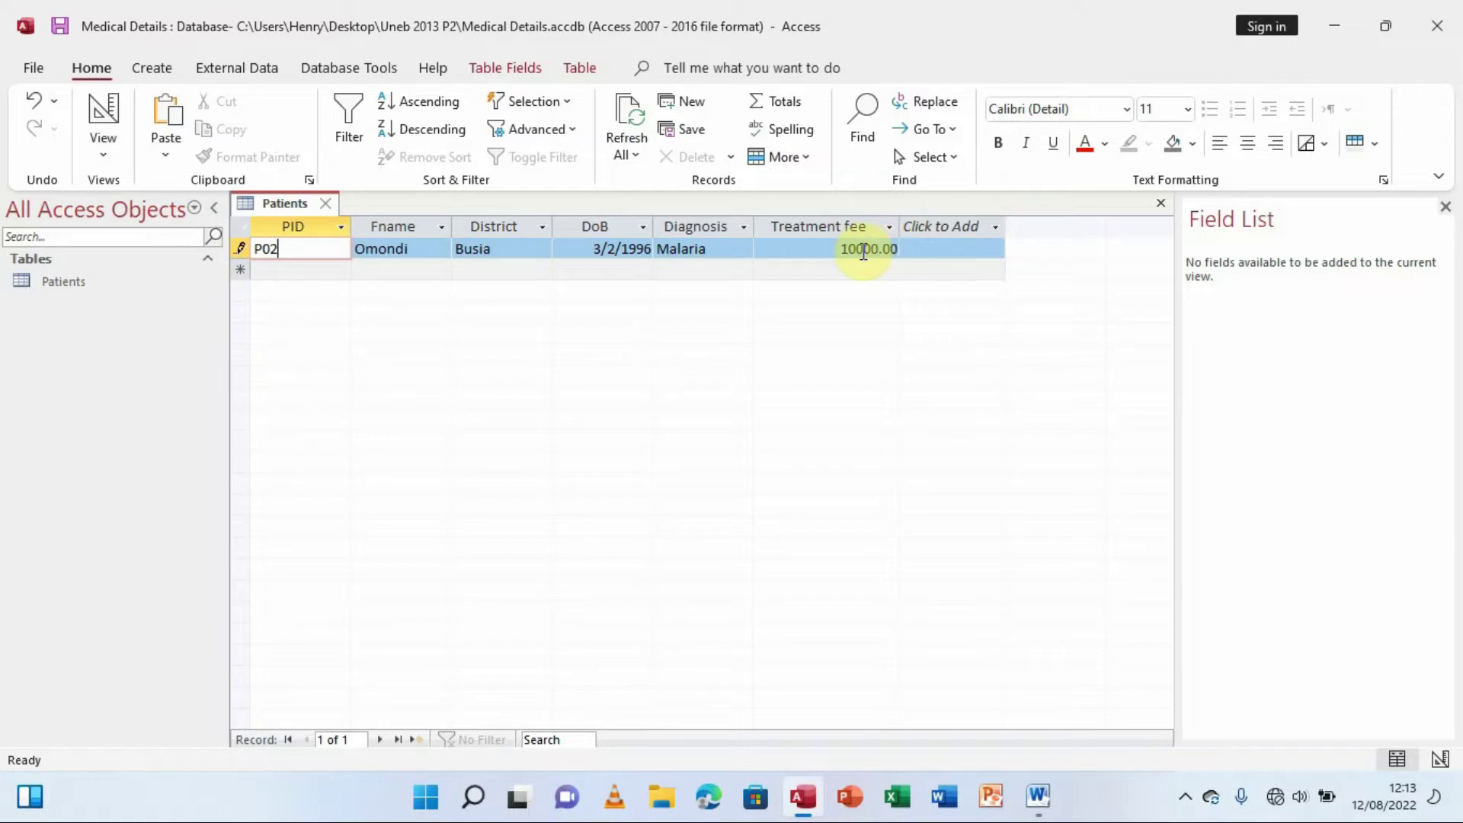
Set the Treatment fee field's Decimal Places to 0 in the Patients table's Design View.
click(103, 158)
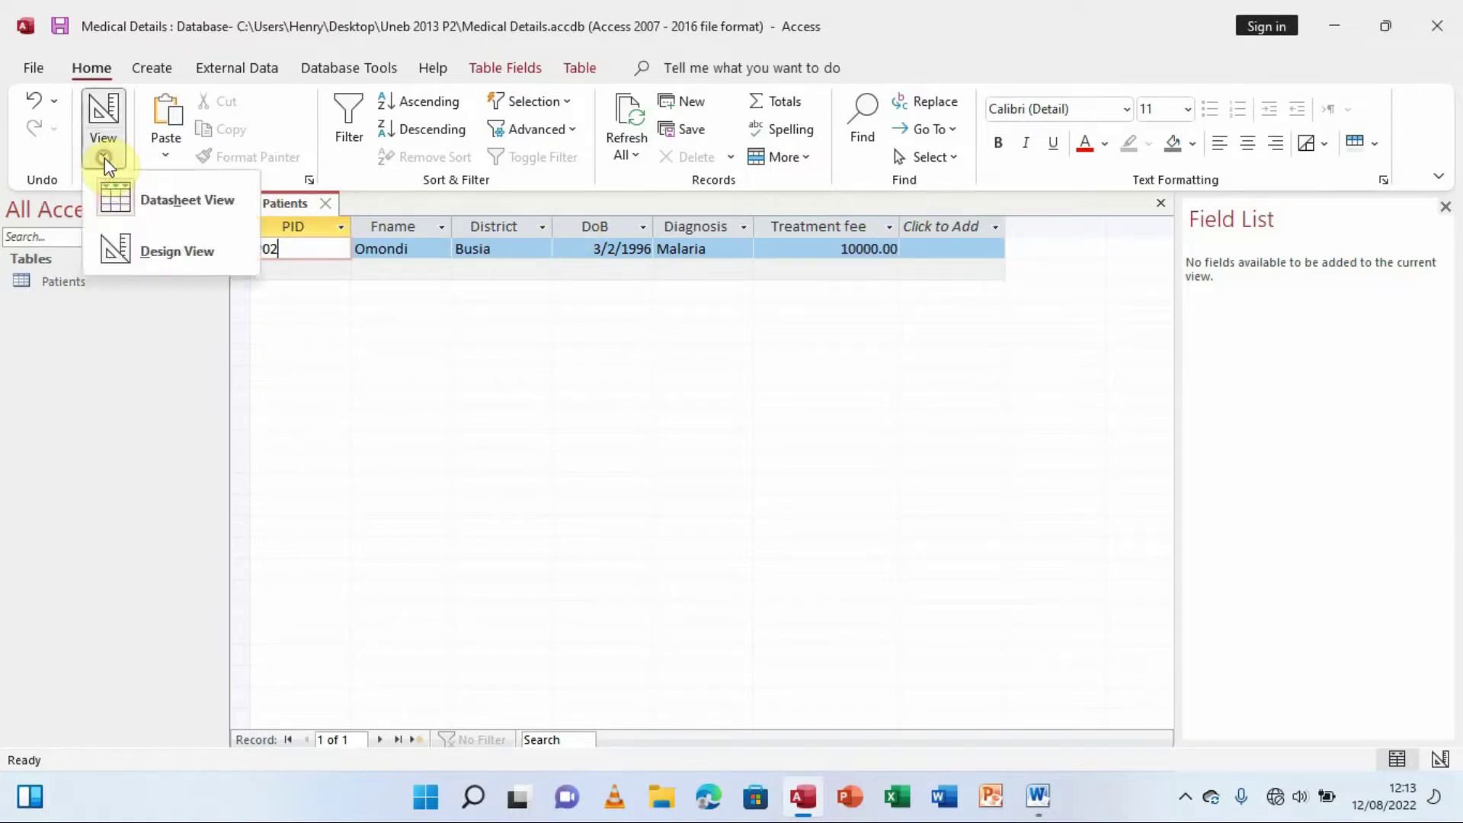
click(244, 248)
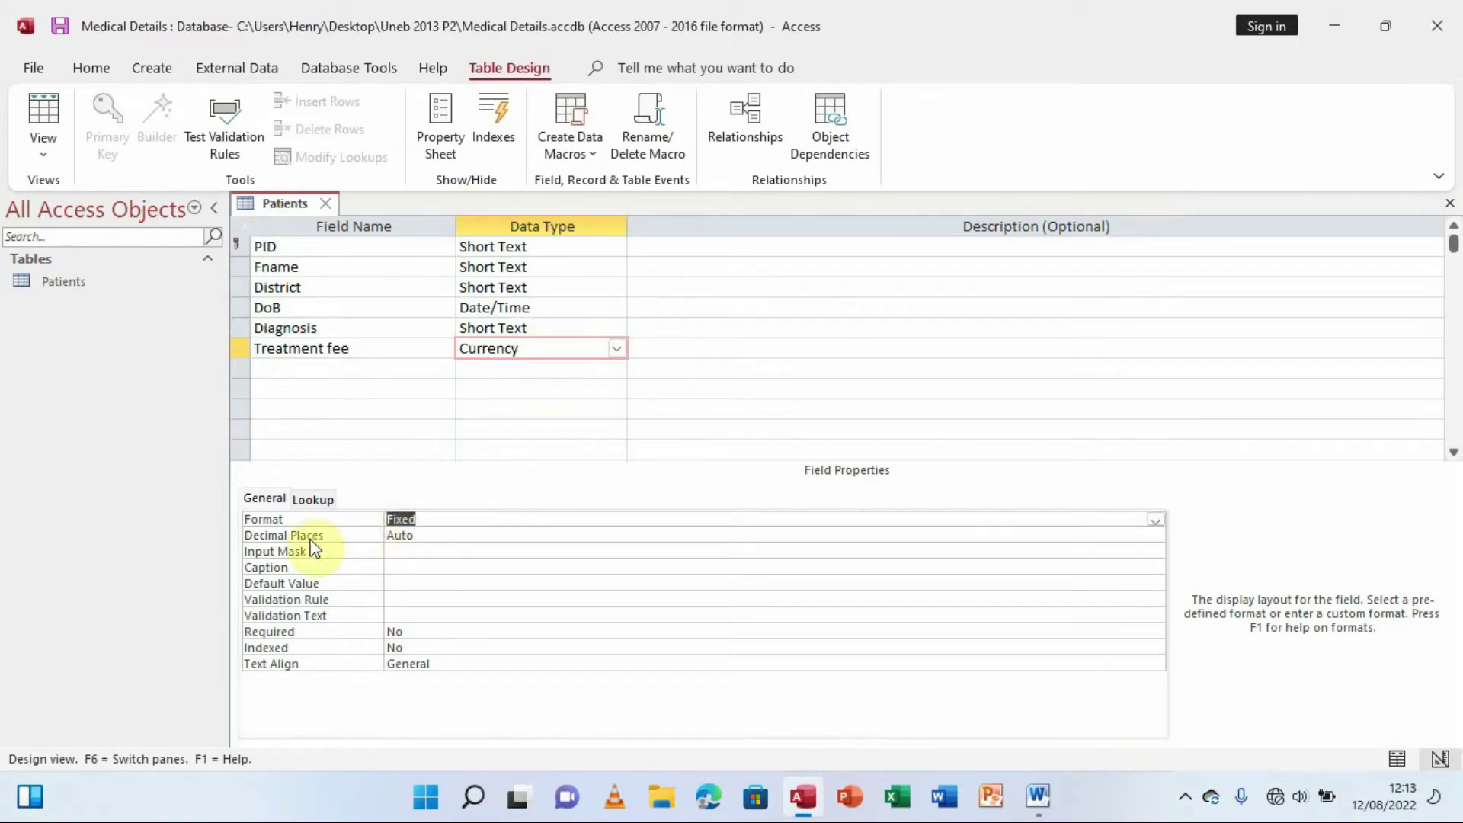
click(422, 534)
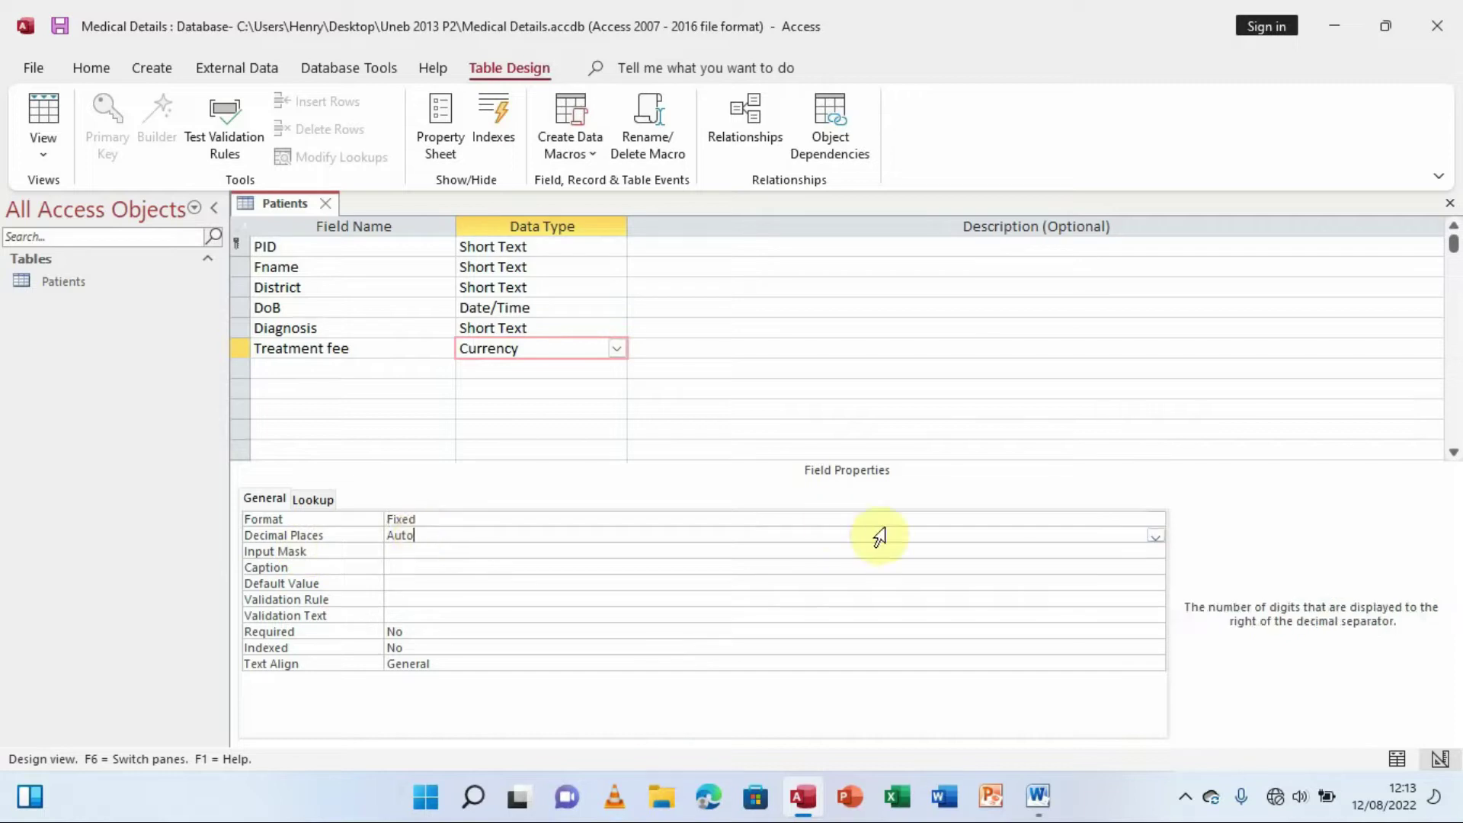
click(1156, 536)
click(440, 312)
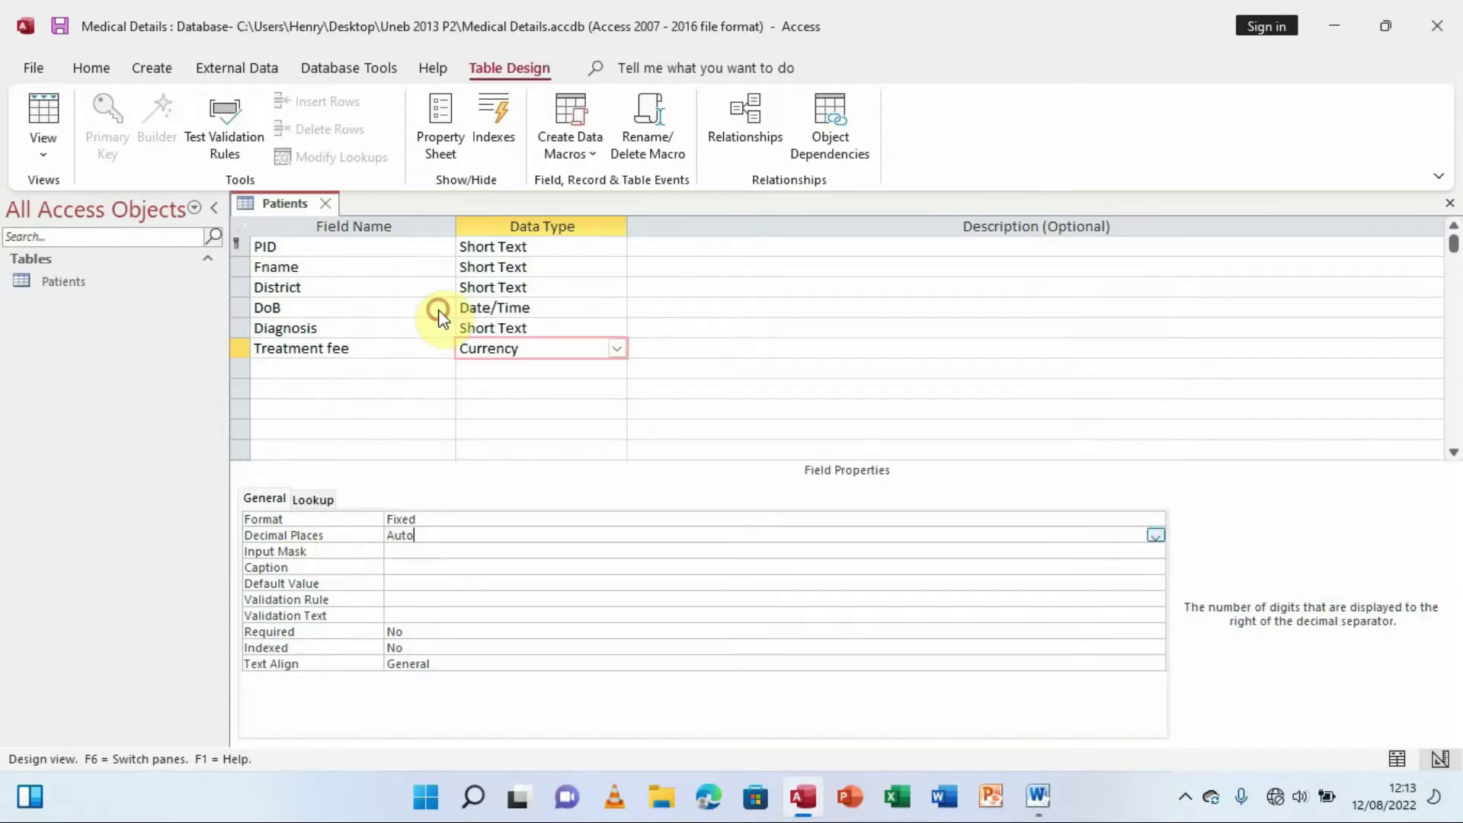
Save the Patients table and return to Datasheet View to check the first record's Treatment fee.
click(44, 156)
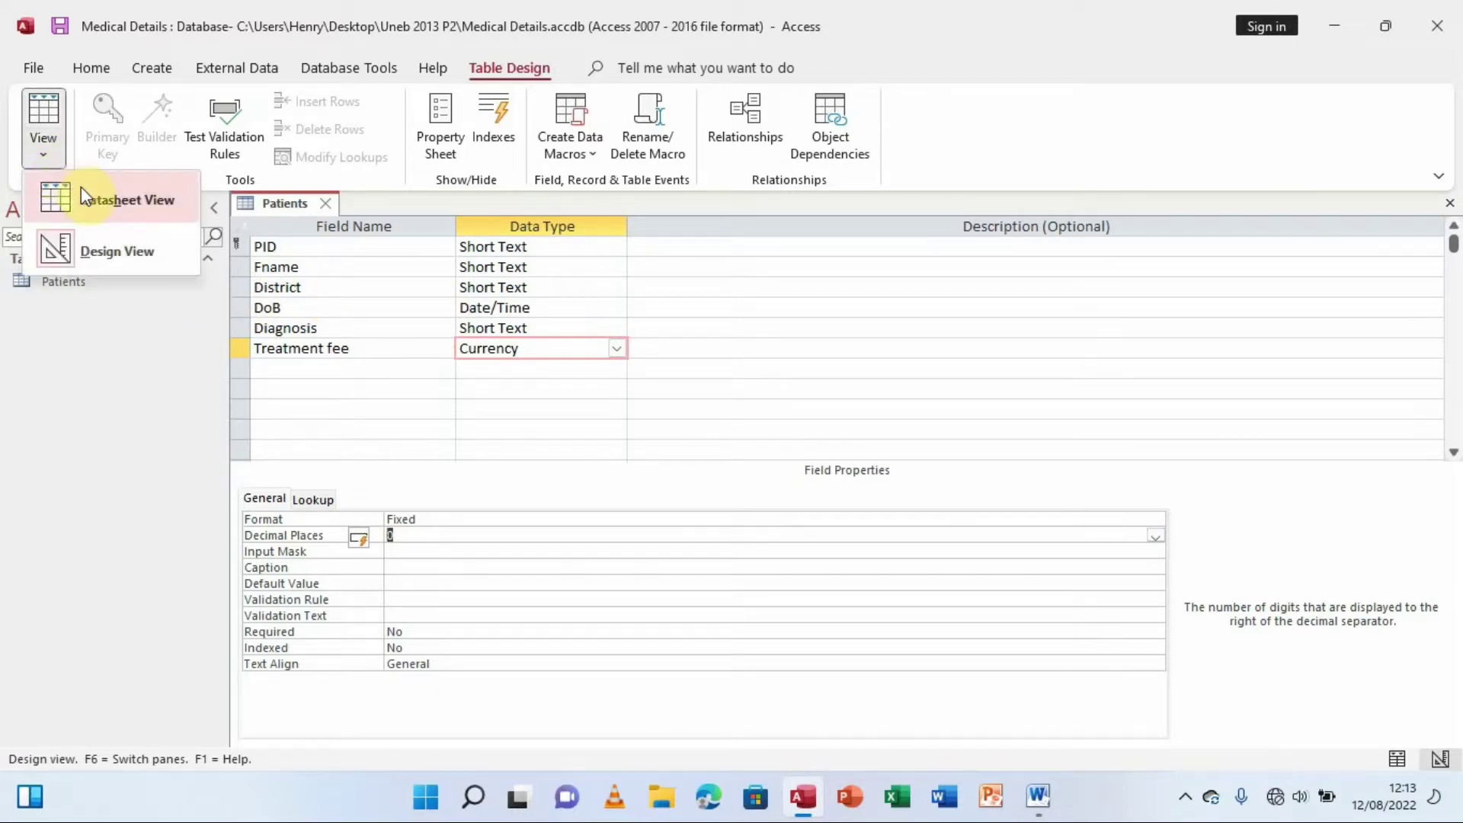
click(81, 190)
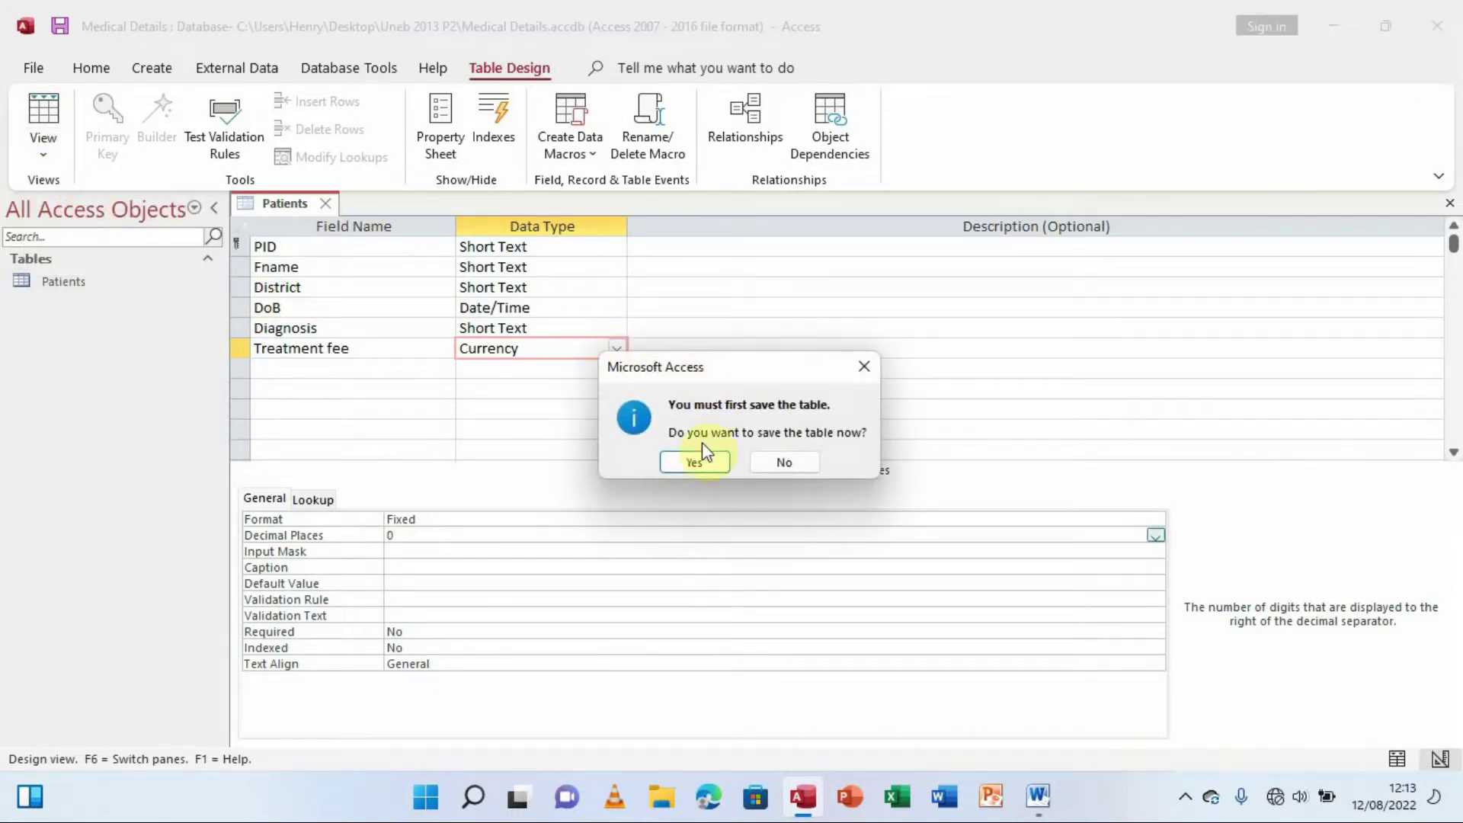
click(695, 462)
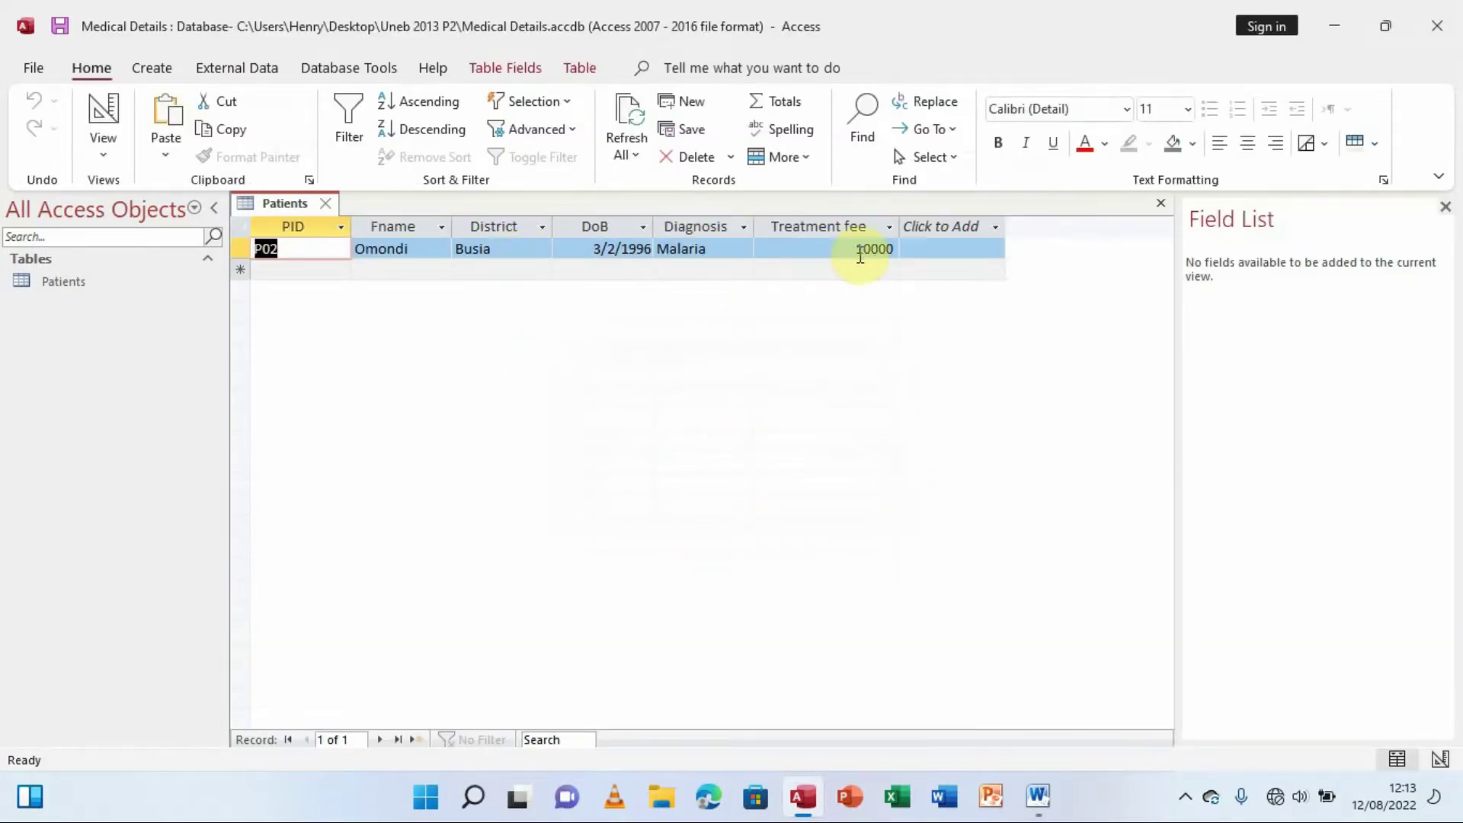
click(820, 249)
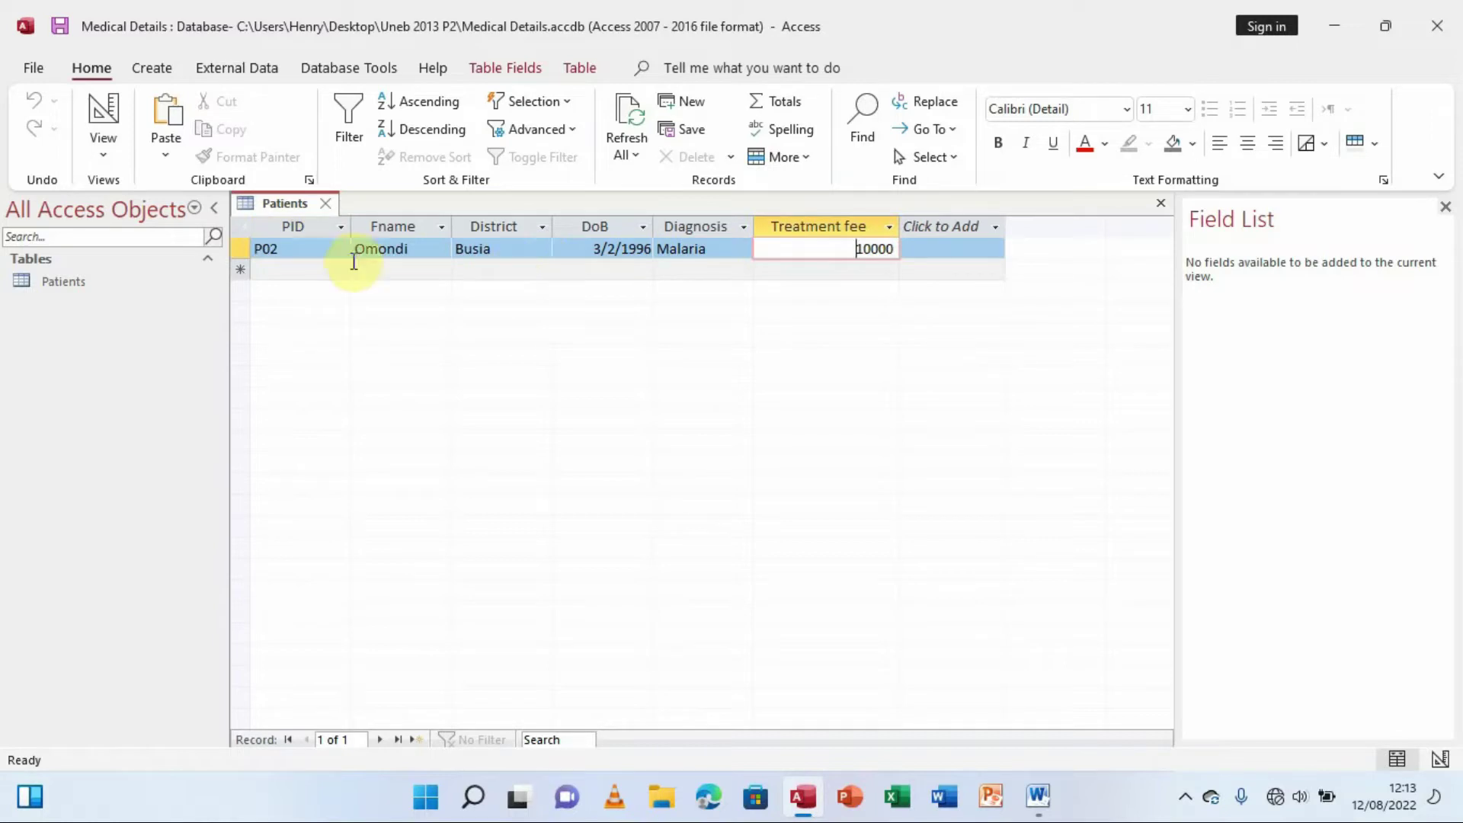
Start a new record in the Patients table with the PID P04, taken from the Word table's second row.
click(294, 271)
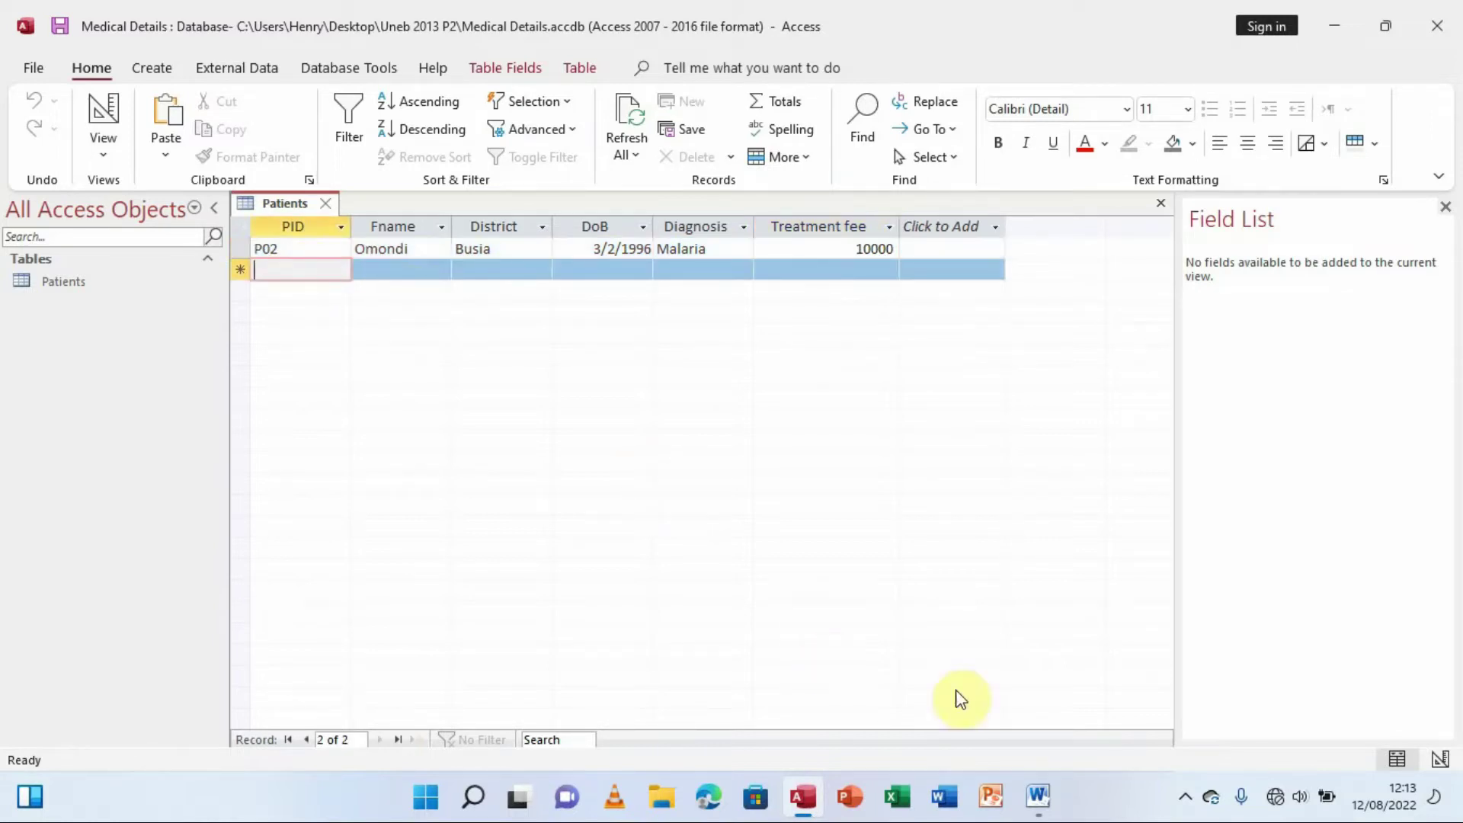
click(1039, 797)
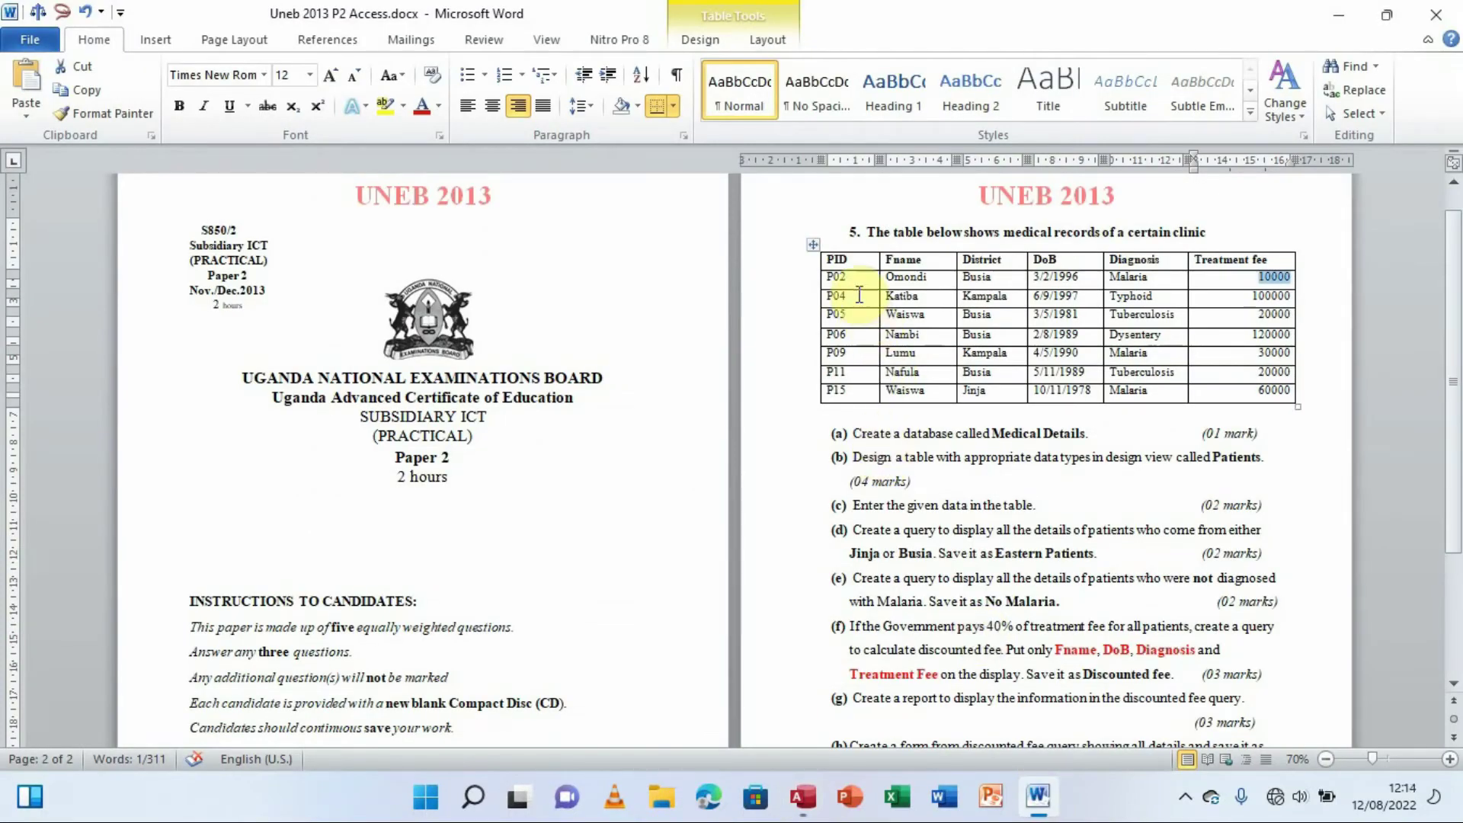
click(818, 278)
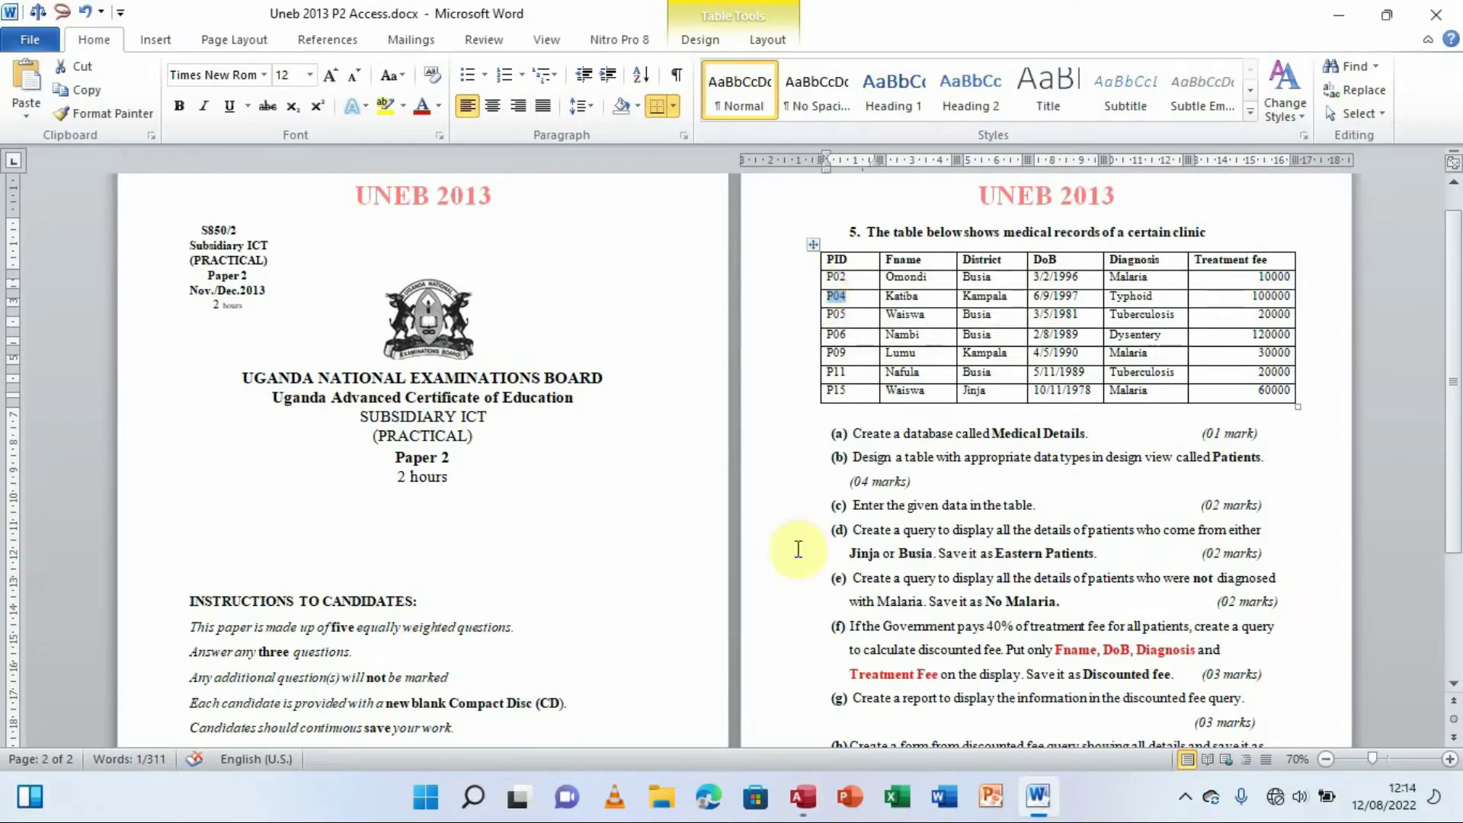
click(804, 797)
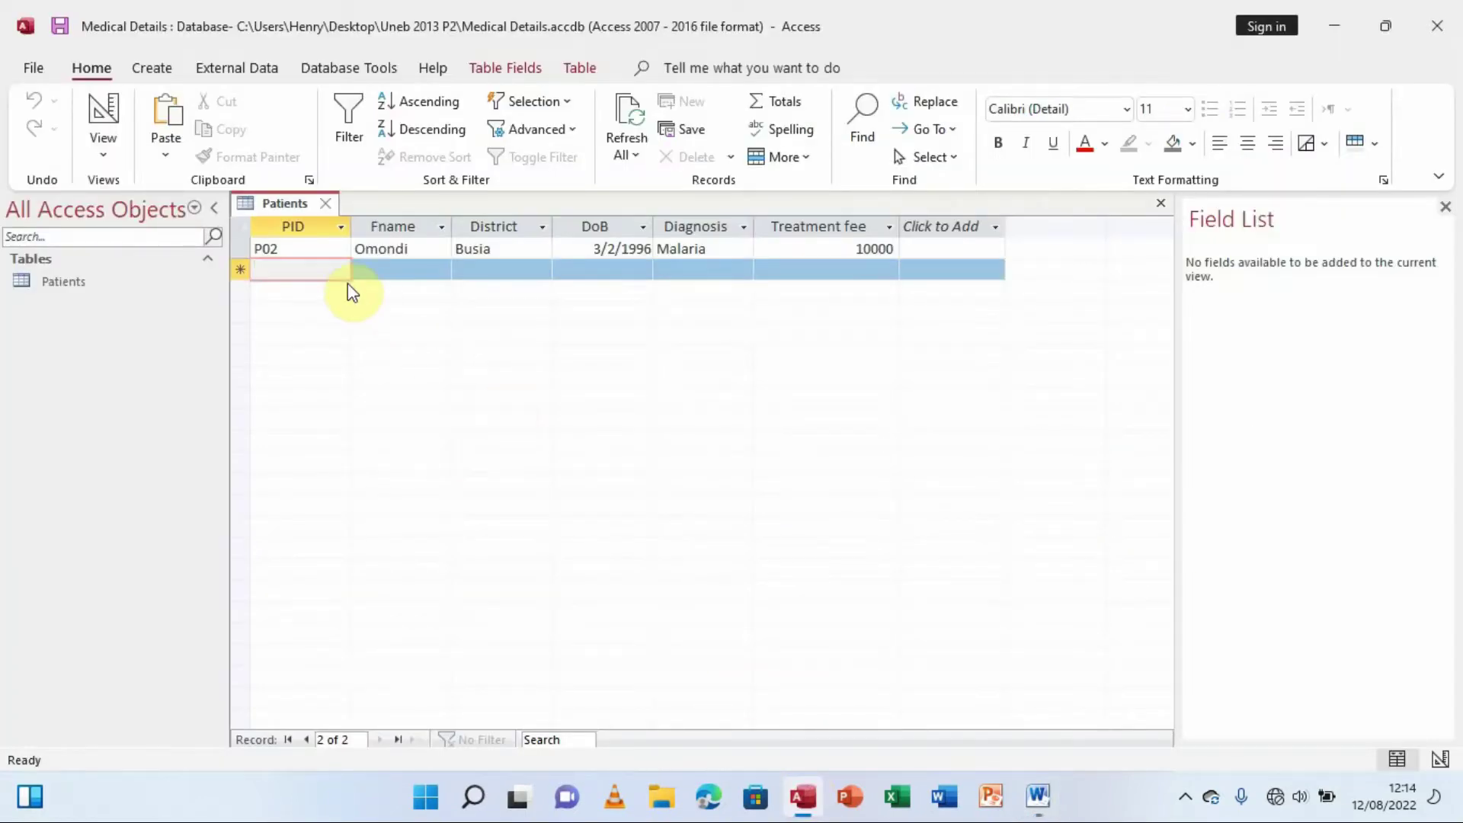
text(P04)
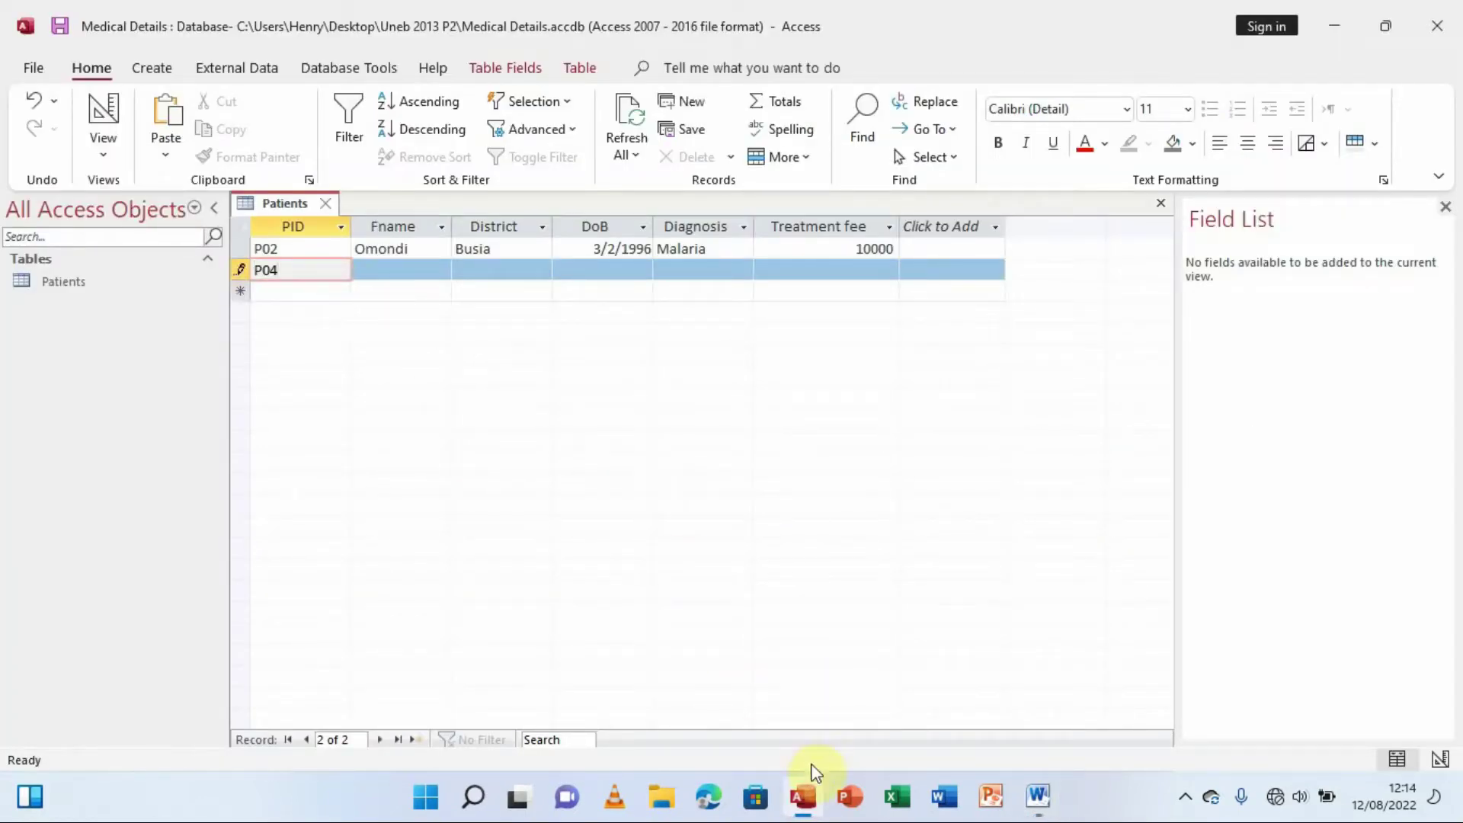
Copy the P04 patient's first name from the Word table into the record's Fname field in Access.
click(1037, 795)
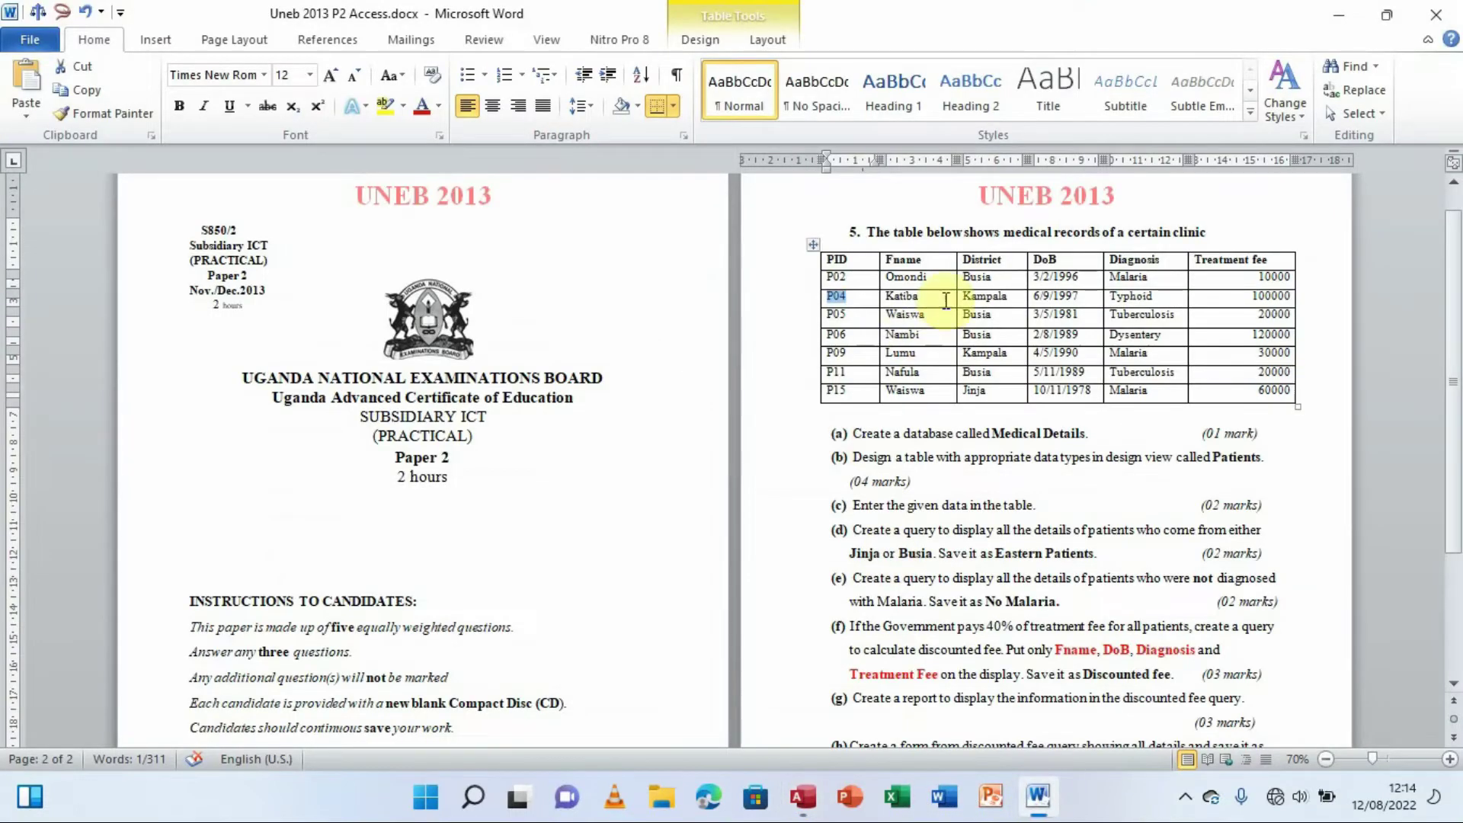
drag(922, 297, 881, 296)
key(ctrl+c)
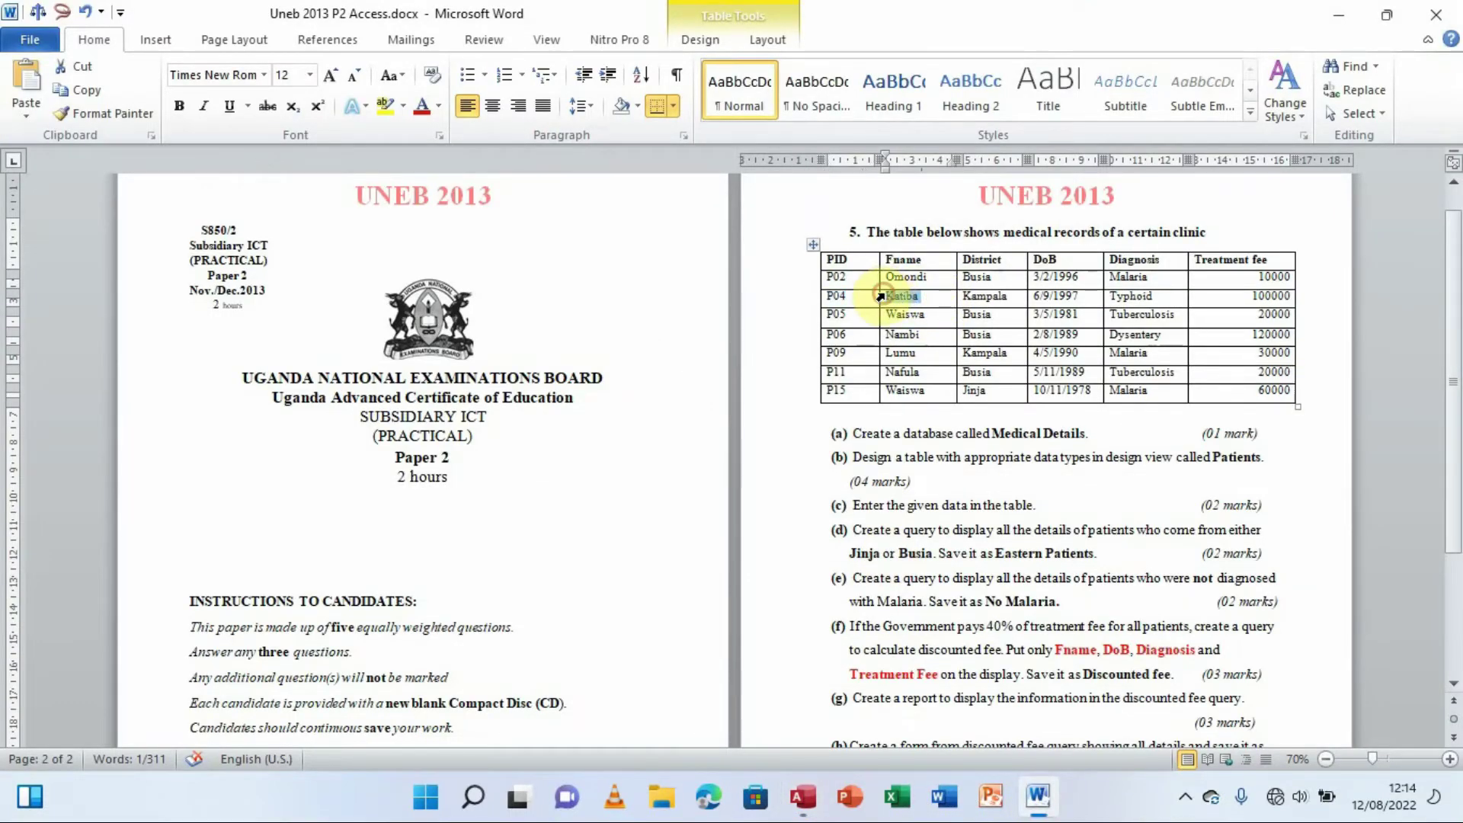
click(804, 795)
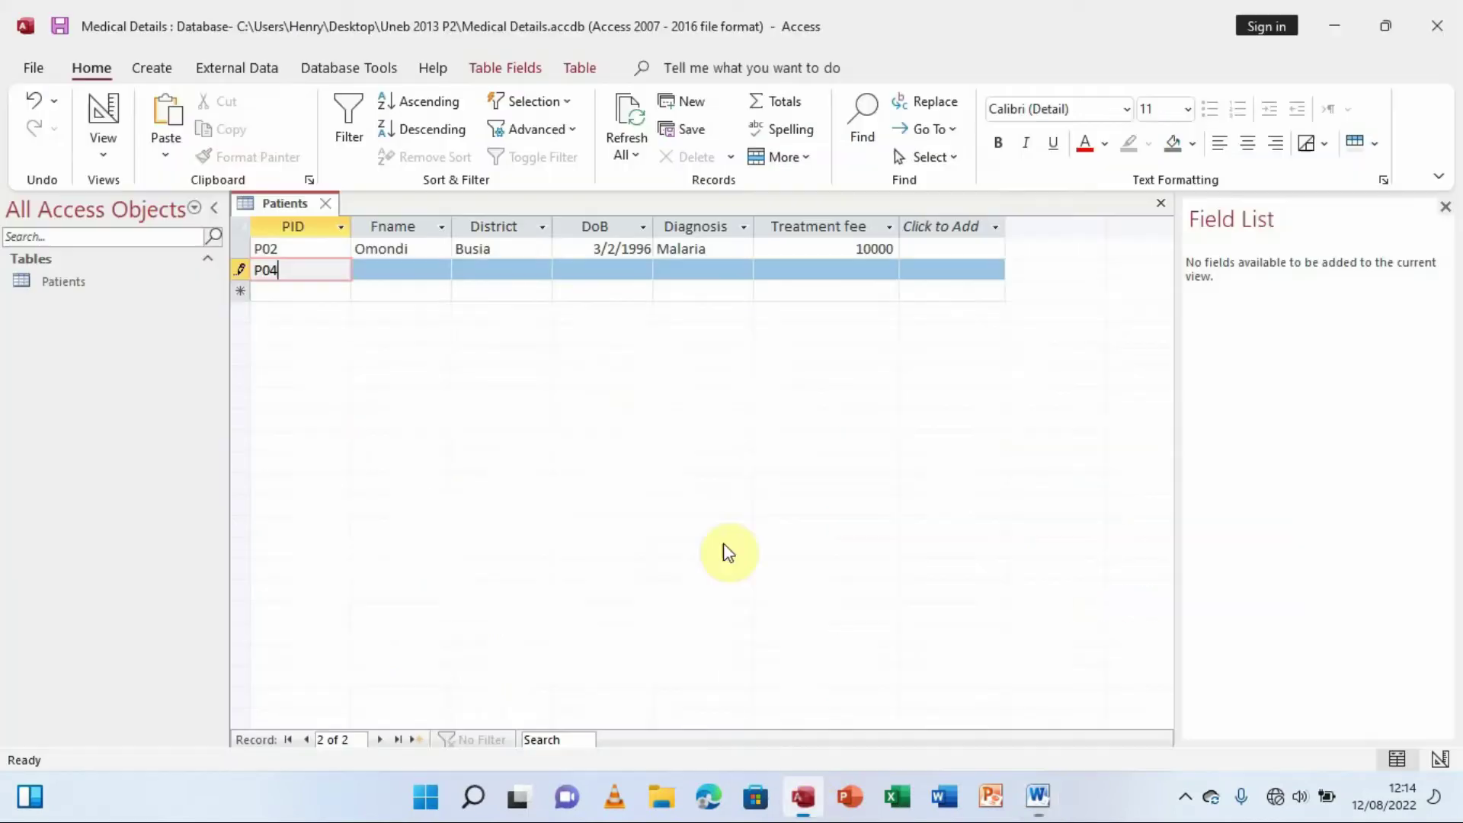
click(428, 269)
key(ctrl+v)
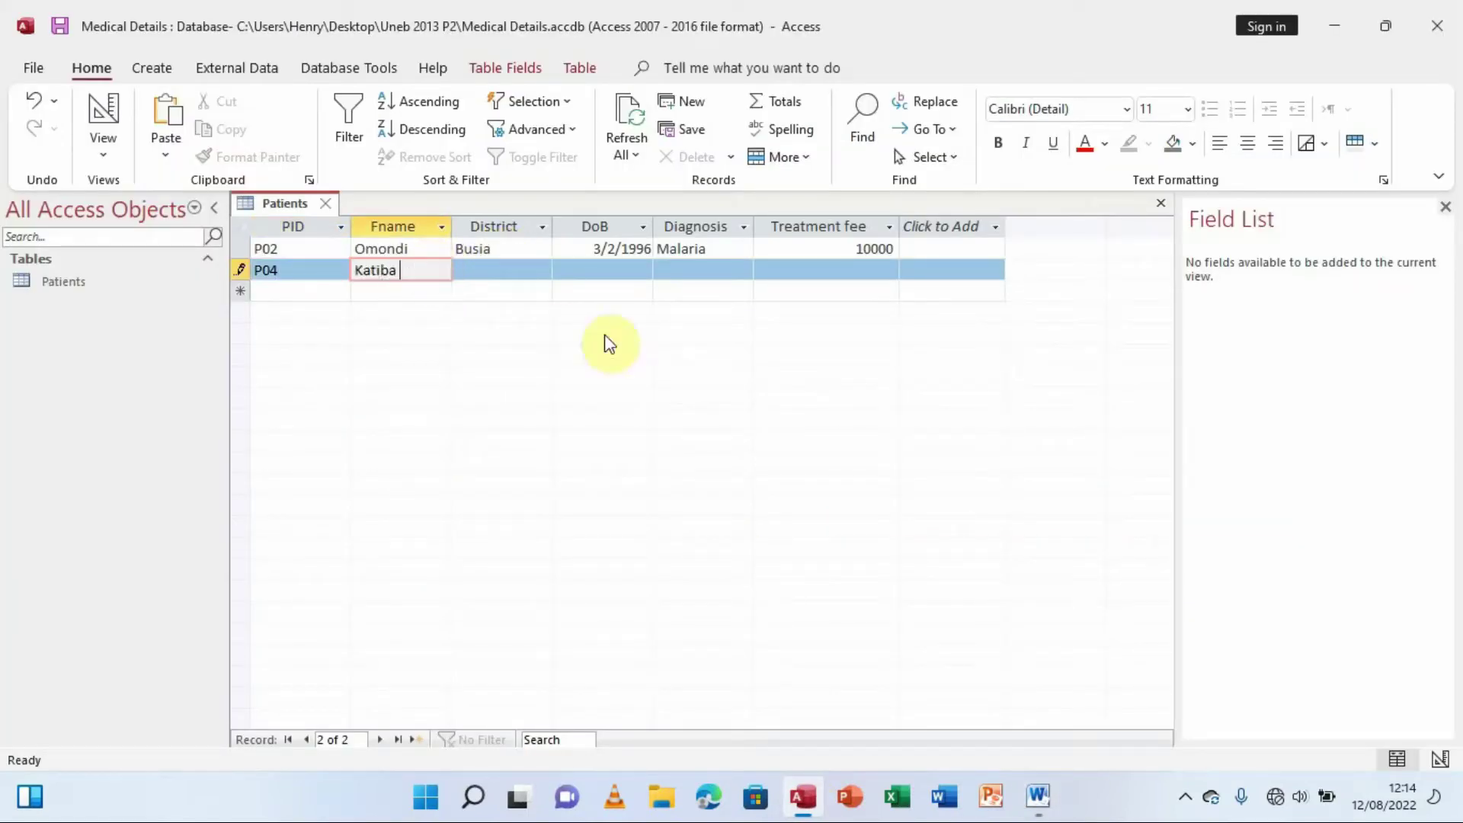
Check record P04's district in the Word table and set its District field to Kampala in Access.
click(1038, 800)
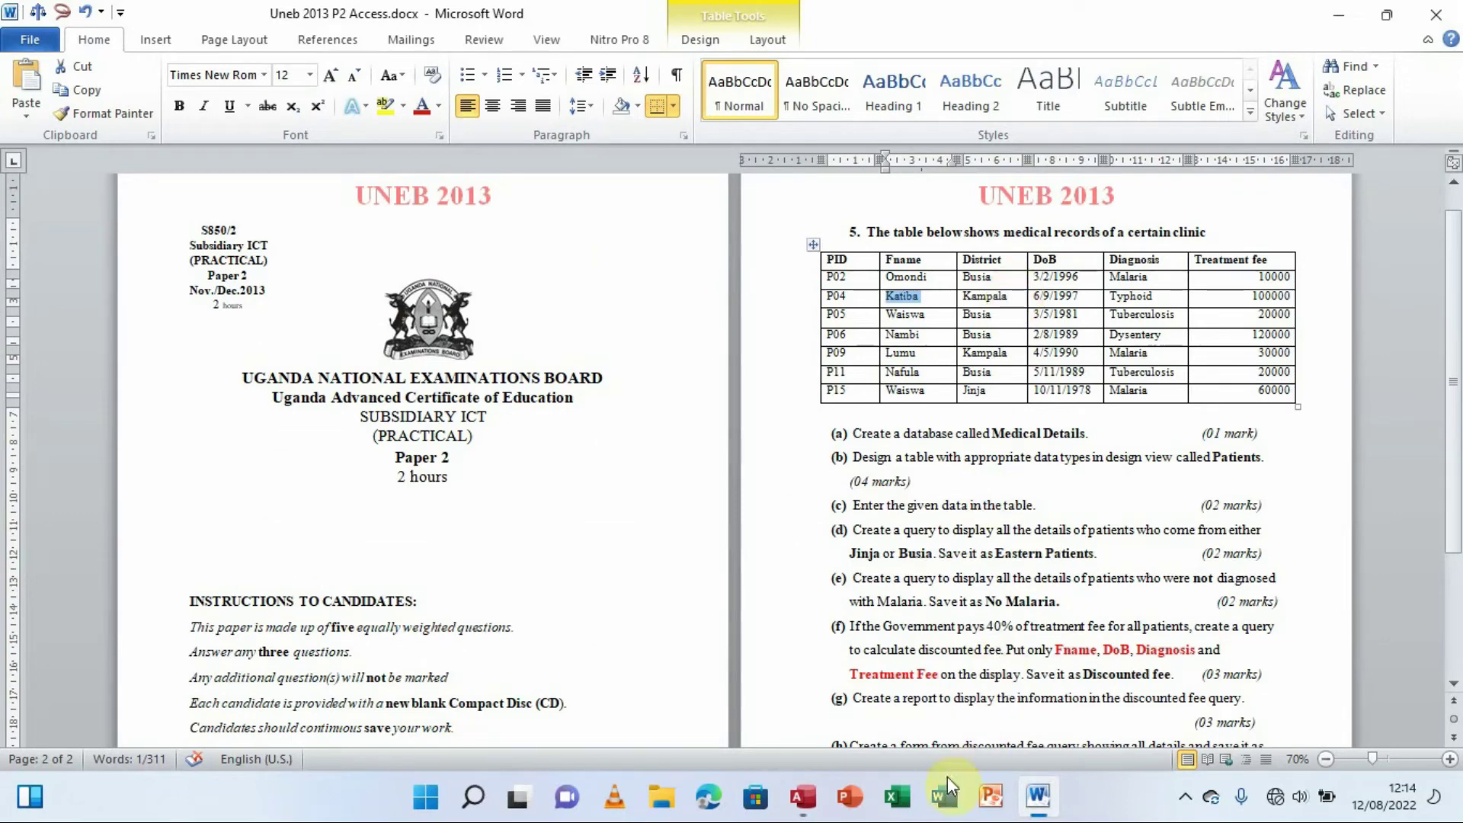
click(803, 797)
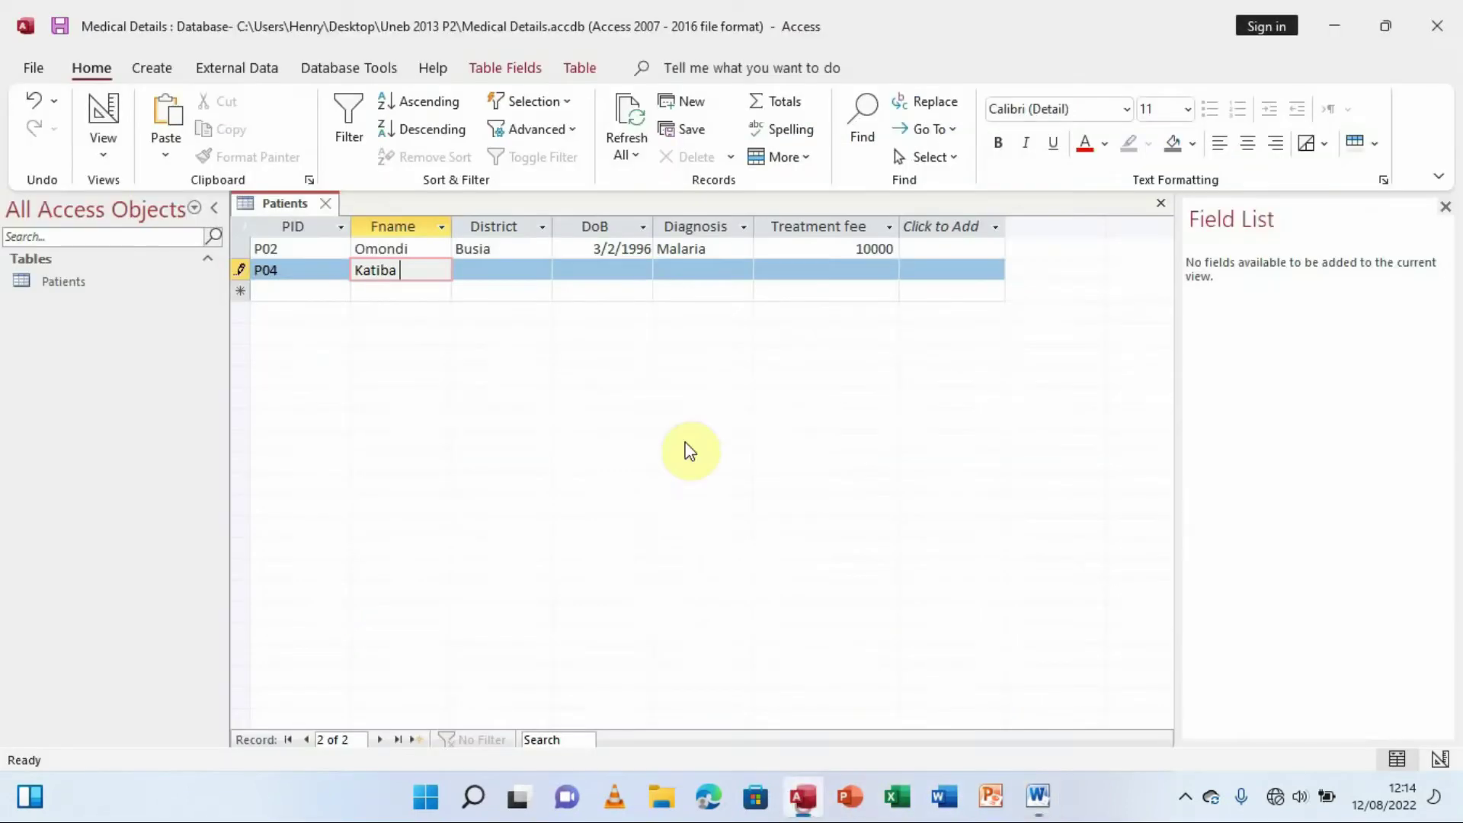
click(533, 267)
click(537, 271)
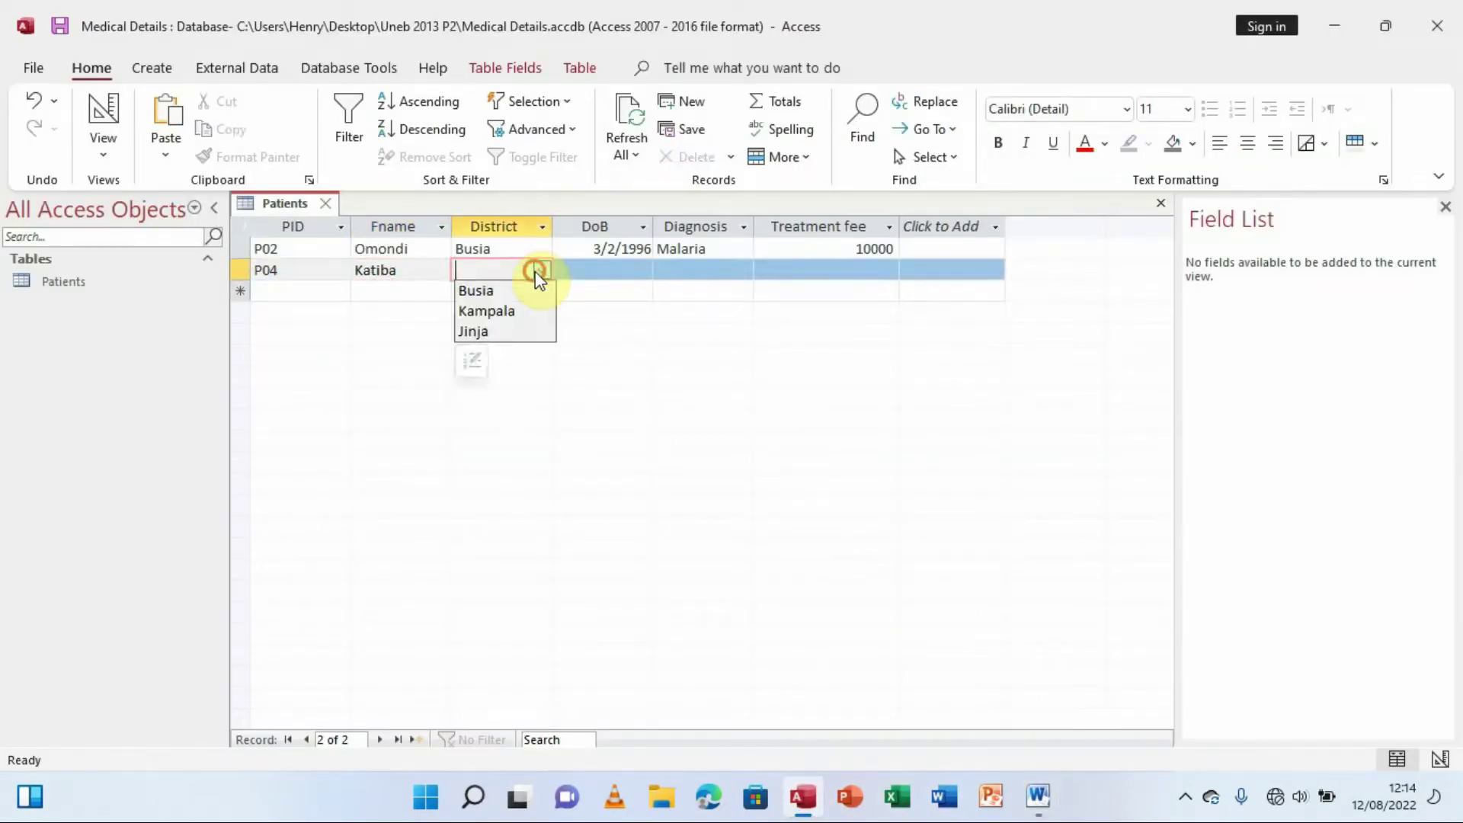
click(526, 312)
Copy the P04 patient's date of birth from the Word table into the record's DoB field in Access.
click(1035, 796)
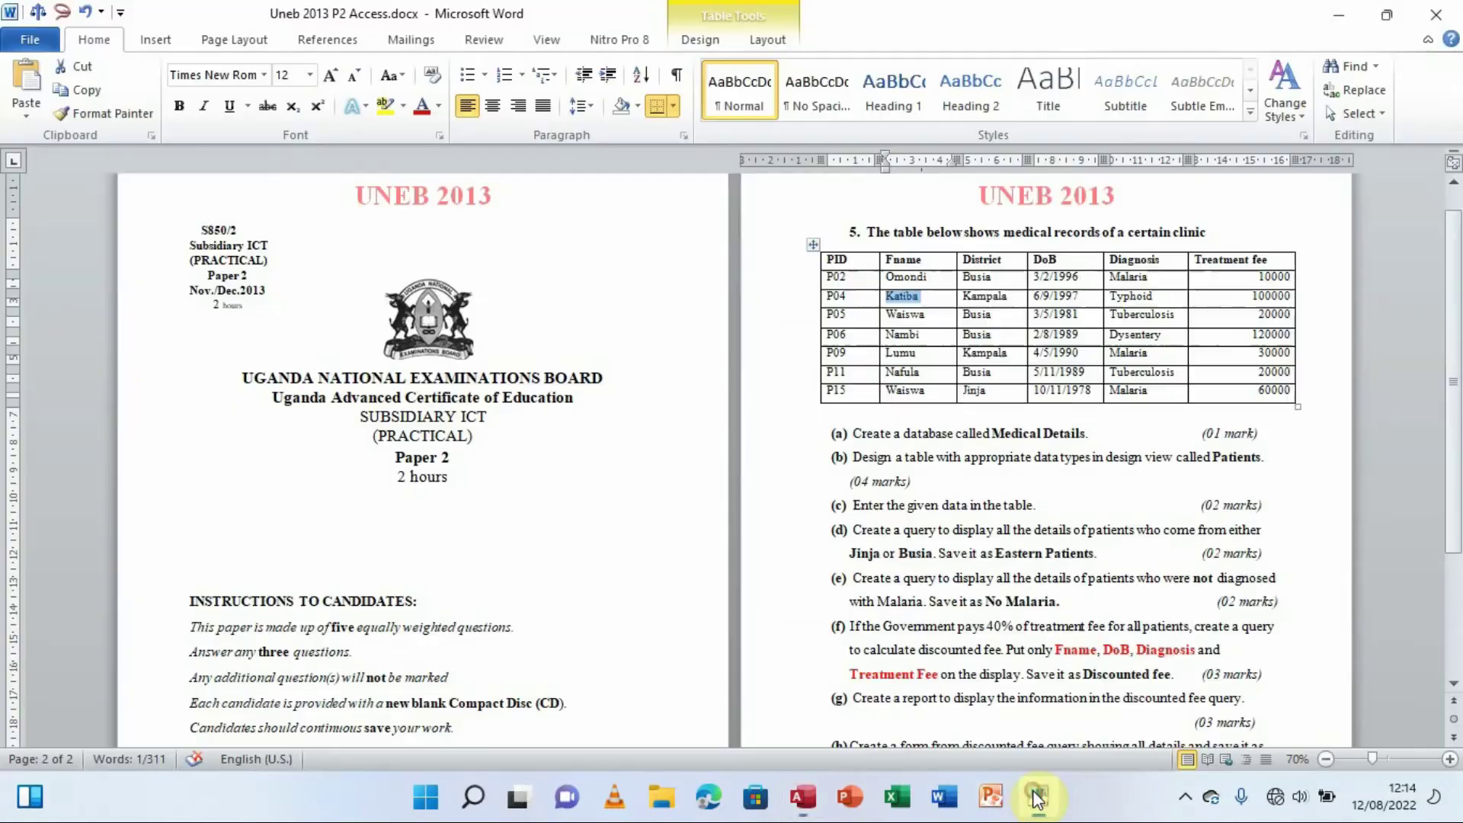
drag(1084, 299, 1033, 296)
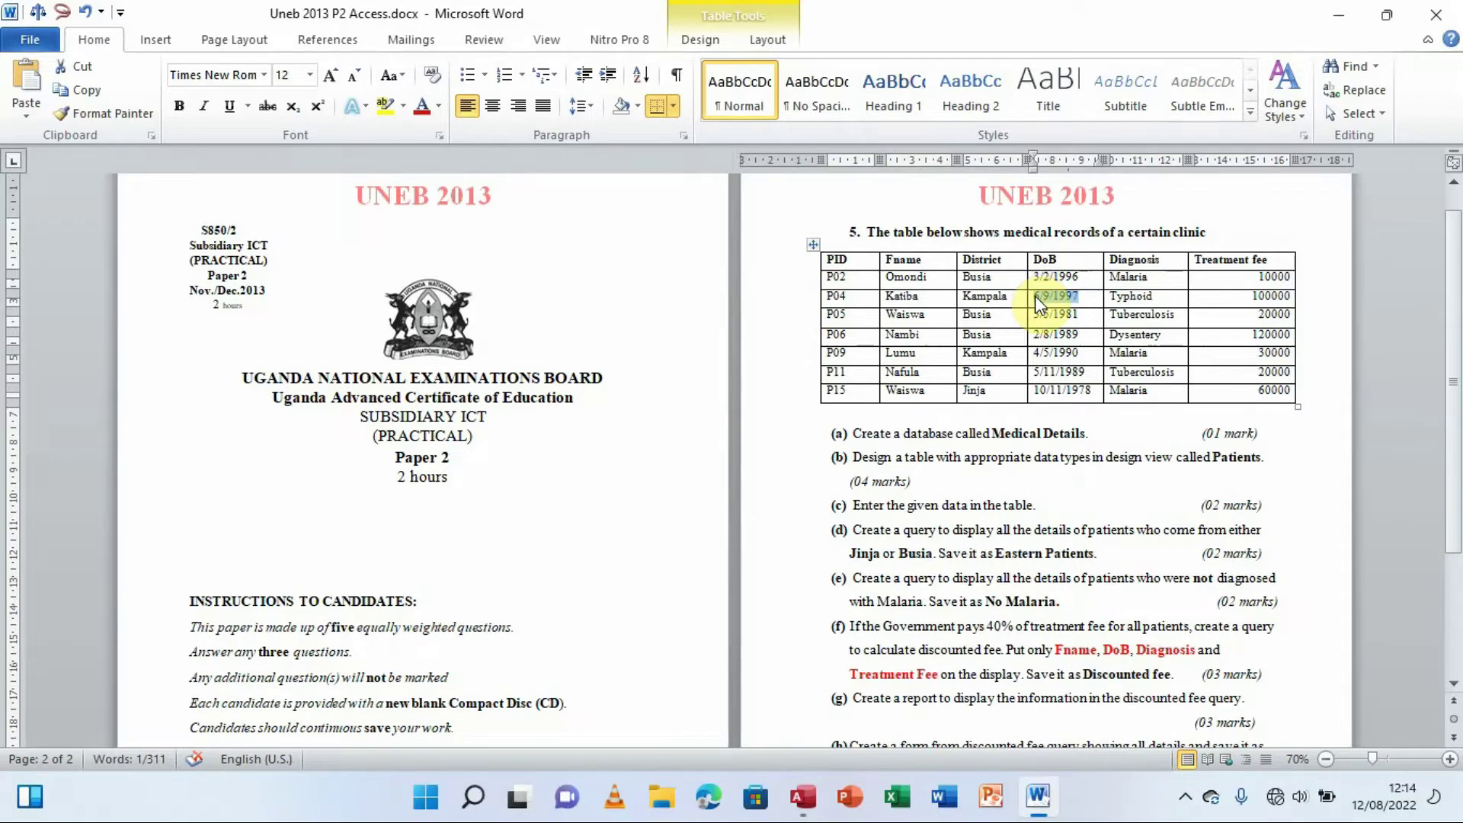
click(804, 796)
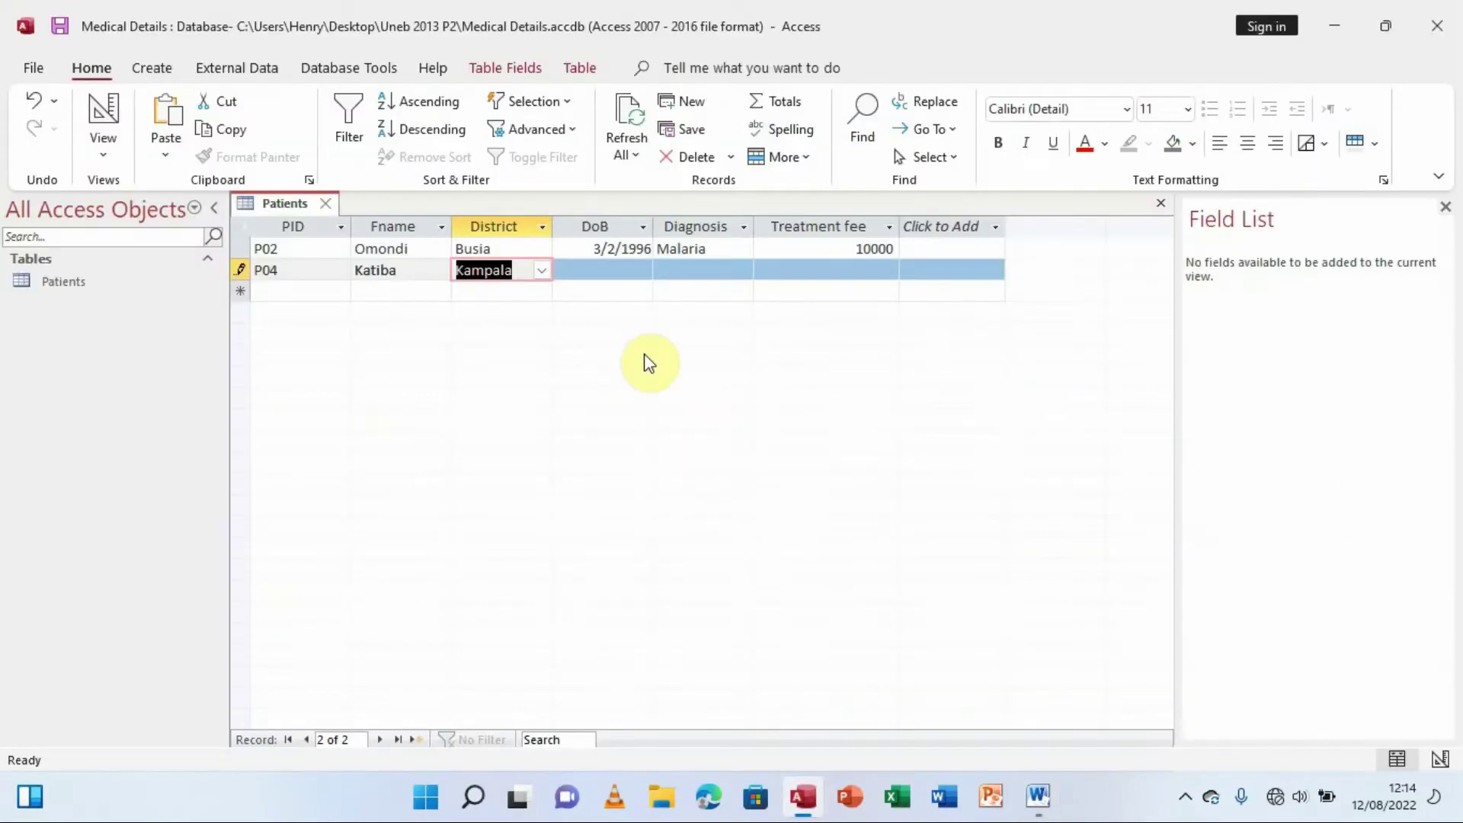
click(610, 268)
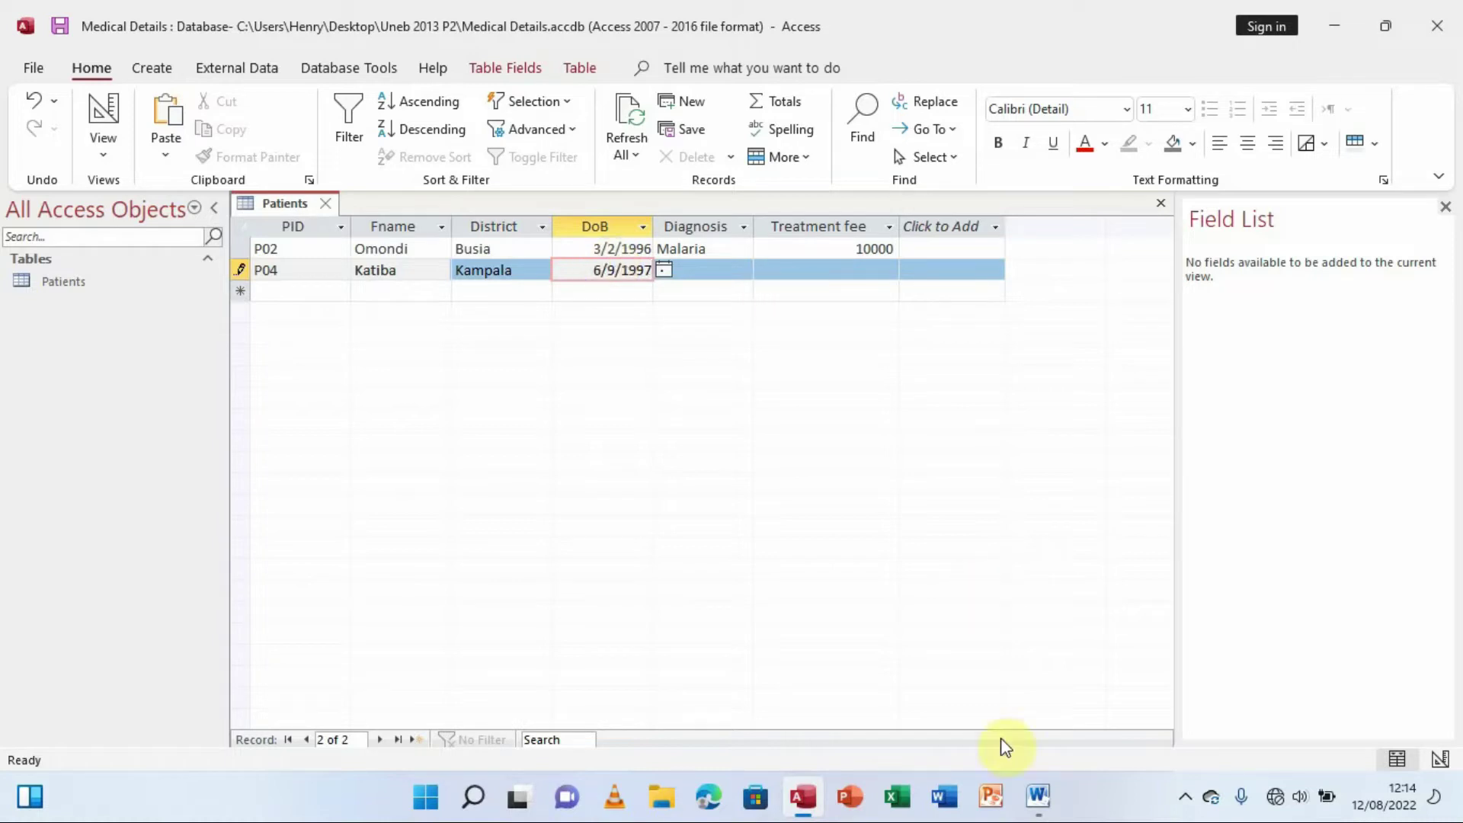
Copy the diagnosis Typhoid from the Word table into record P04's Diagnosis field in Access.
click(1037, 799)
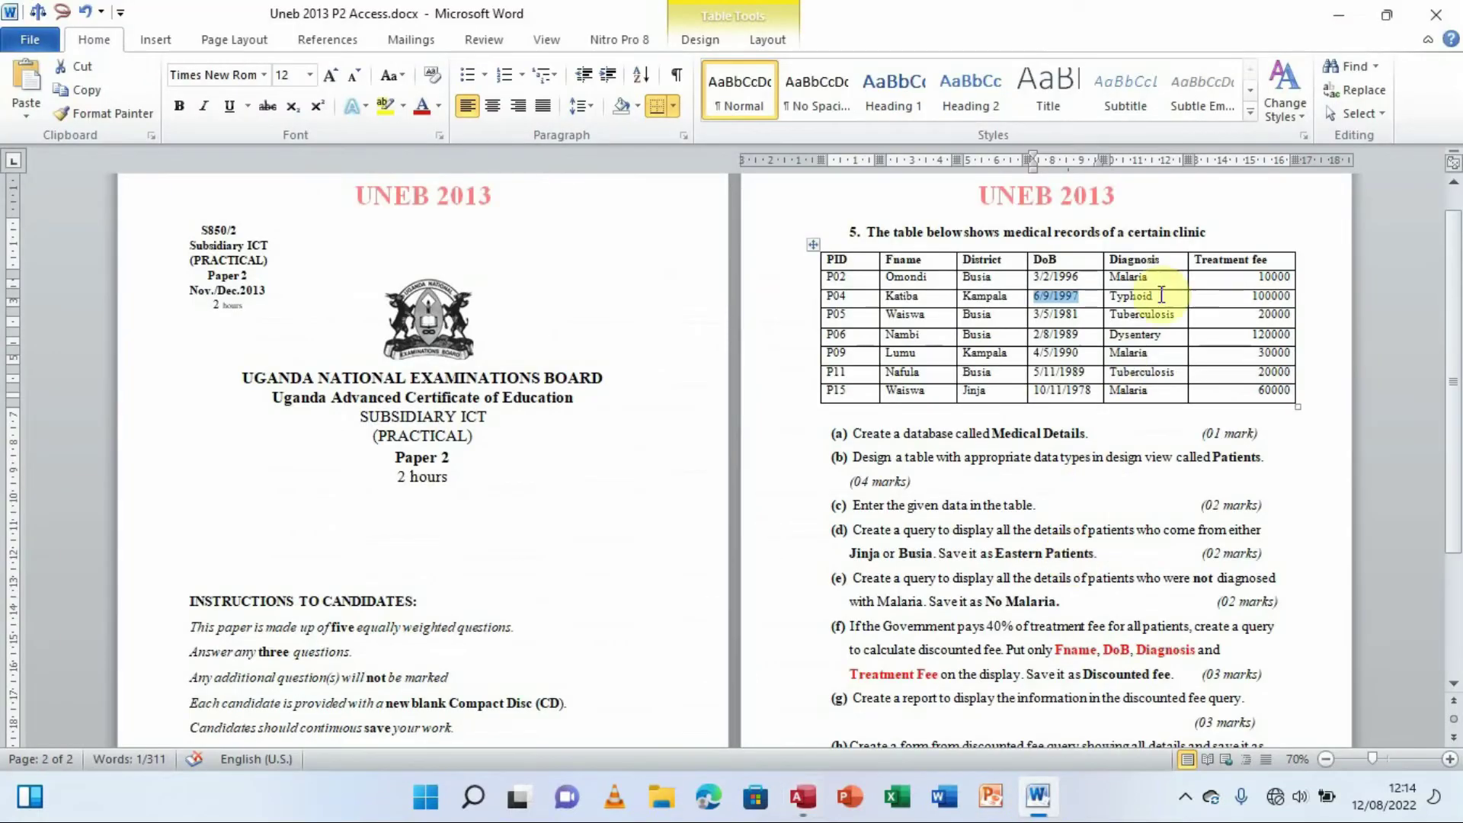
drag(1156, 296, 1111, 296)
key(ctrl+c)
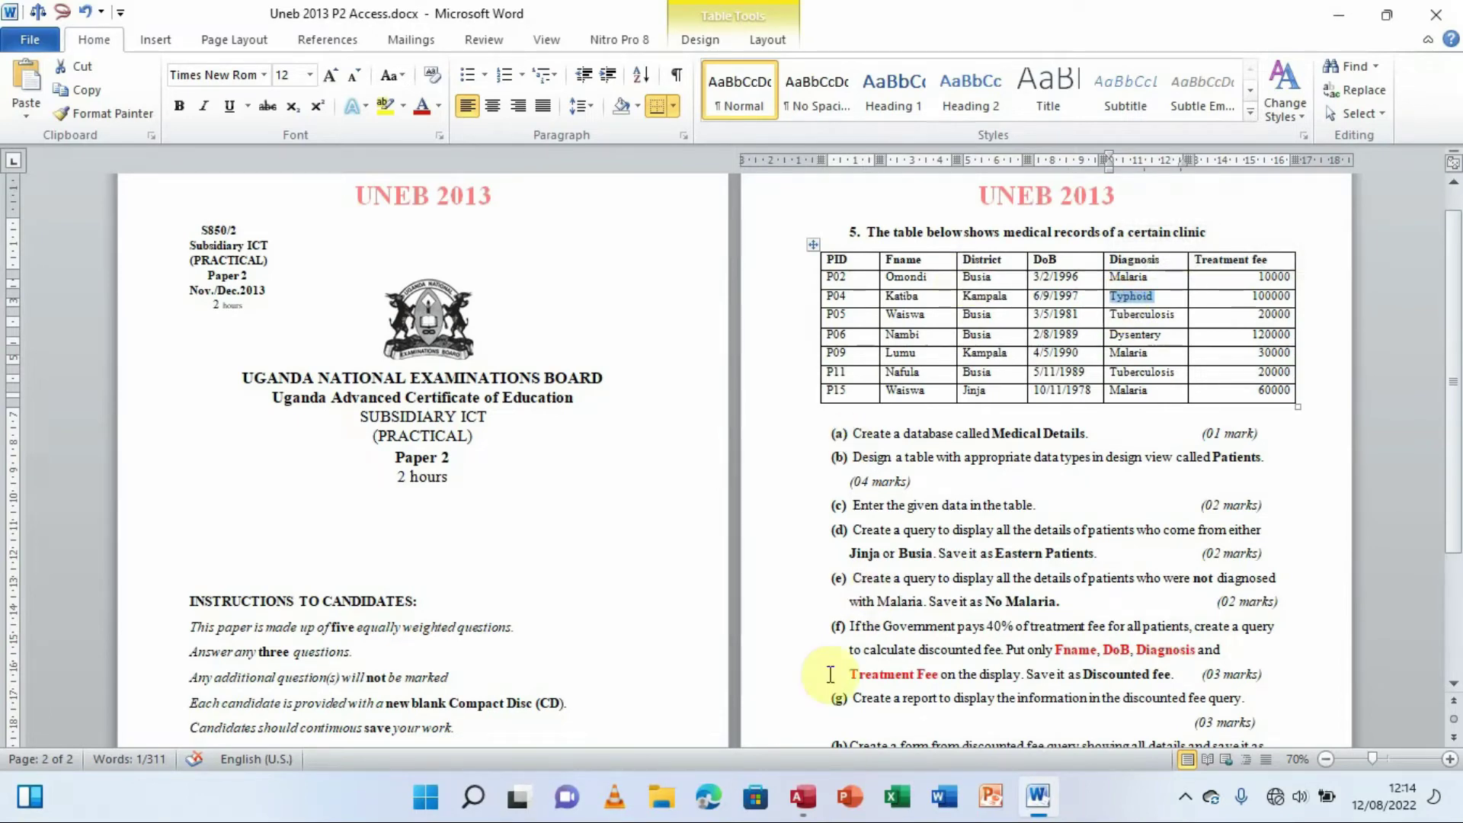
click(804, 796)
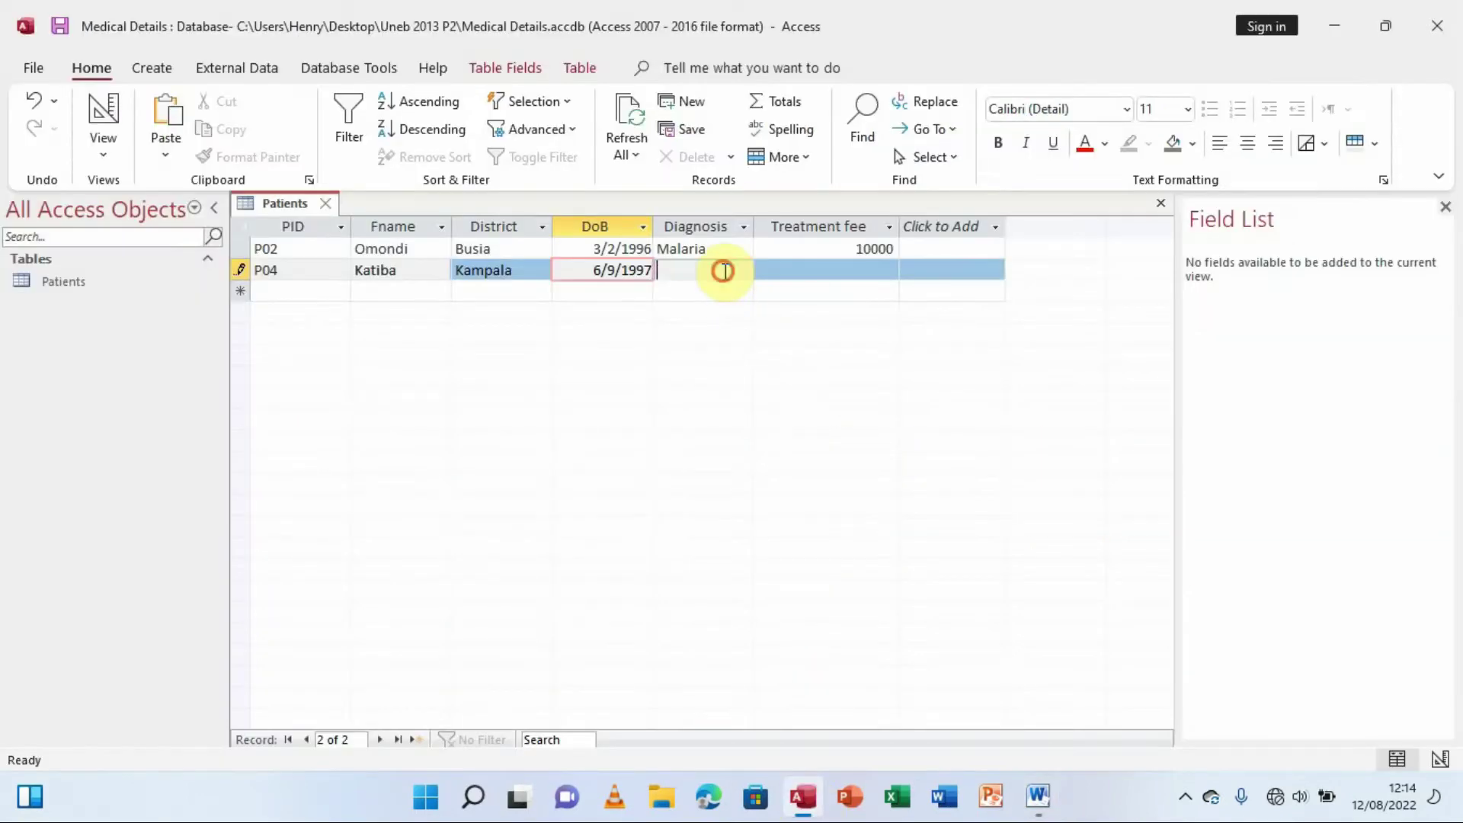
click(723, 272)
key(ctrl+v)
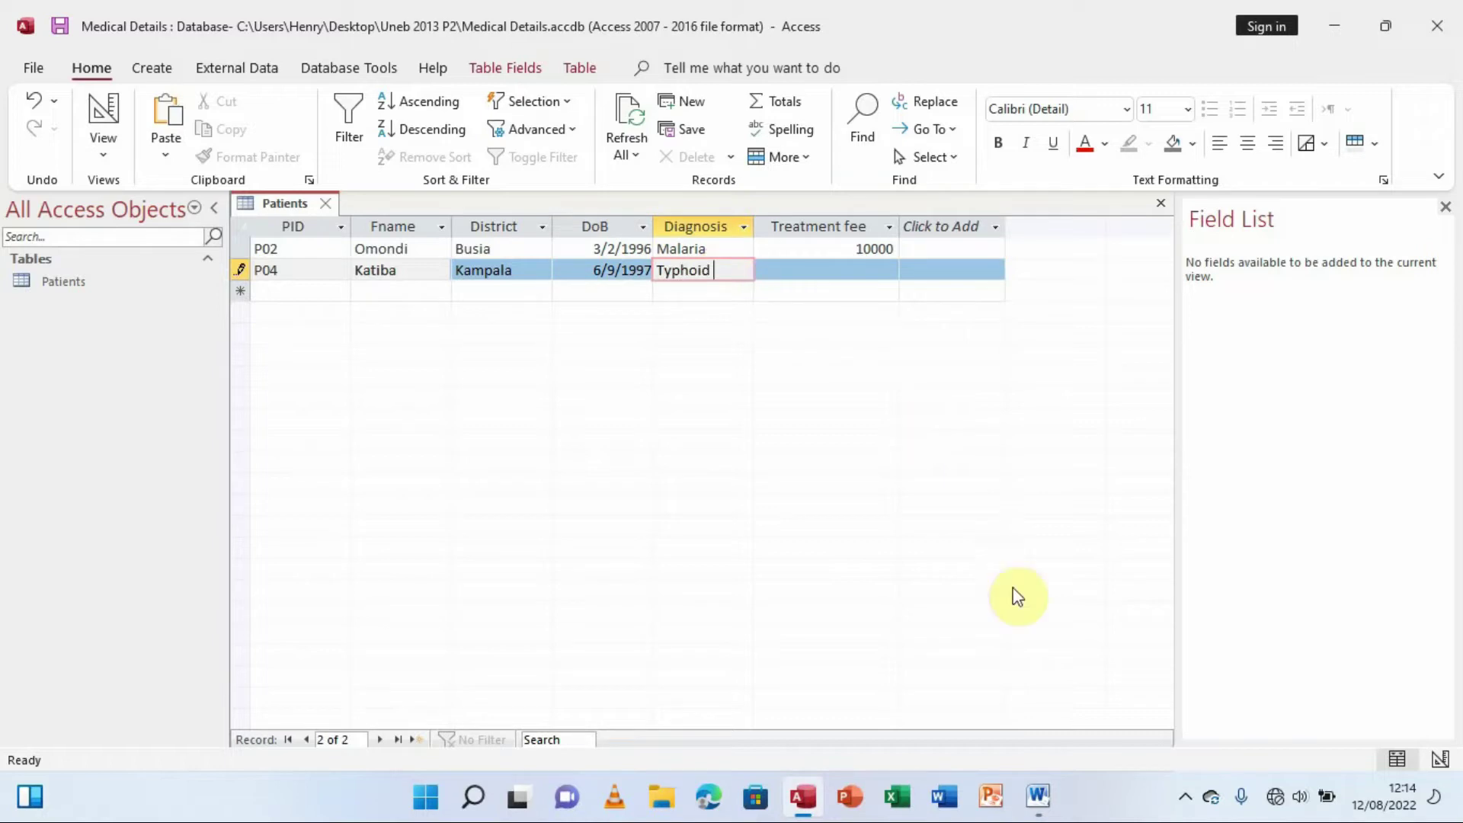
Copy the fee 100000 from the Word table into record P04's Treatment fee field in Access and move on to a new record.
click(1037, 796)
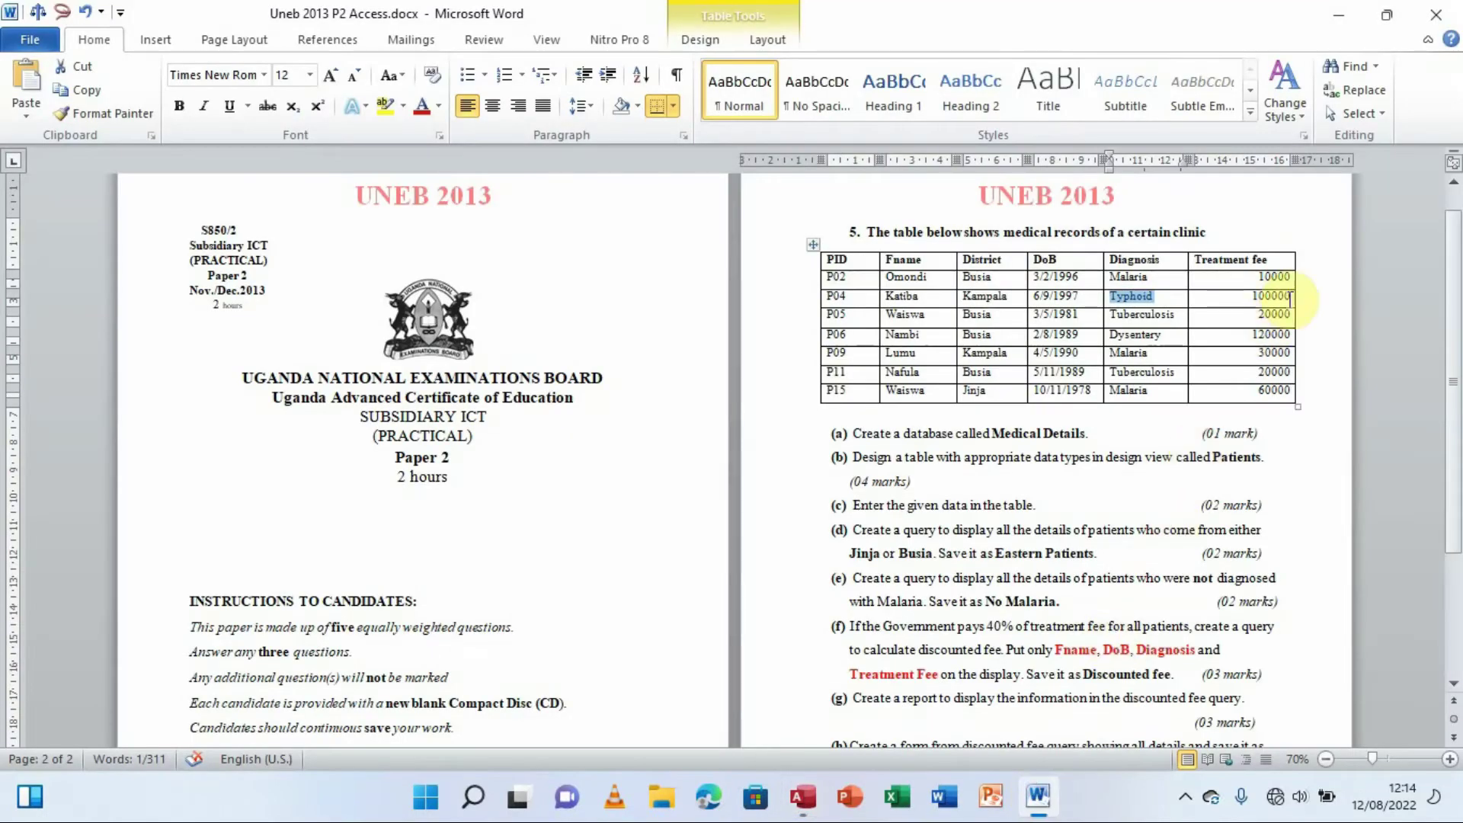
drag(1248, 297, 1294, 297)
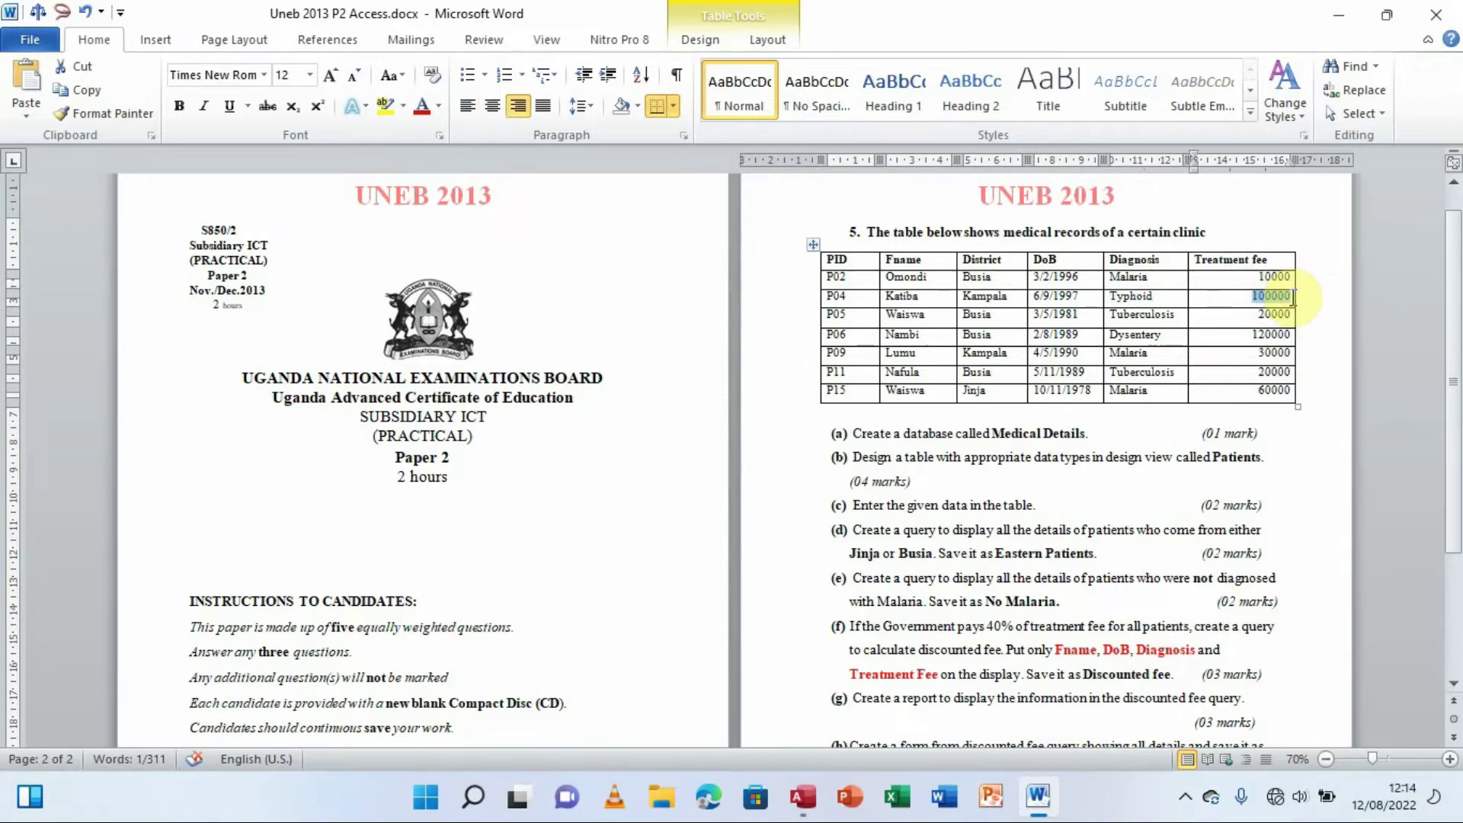
click(806, 796)
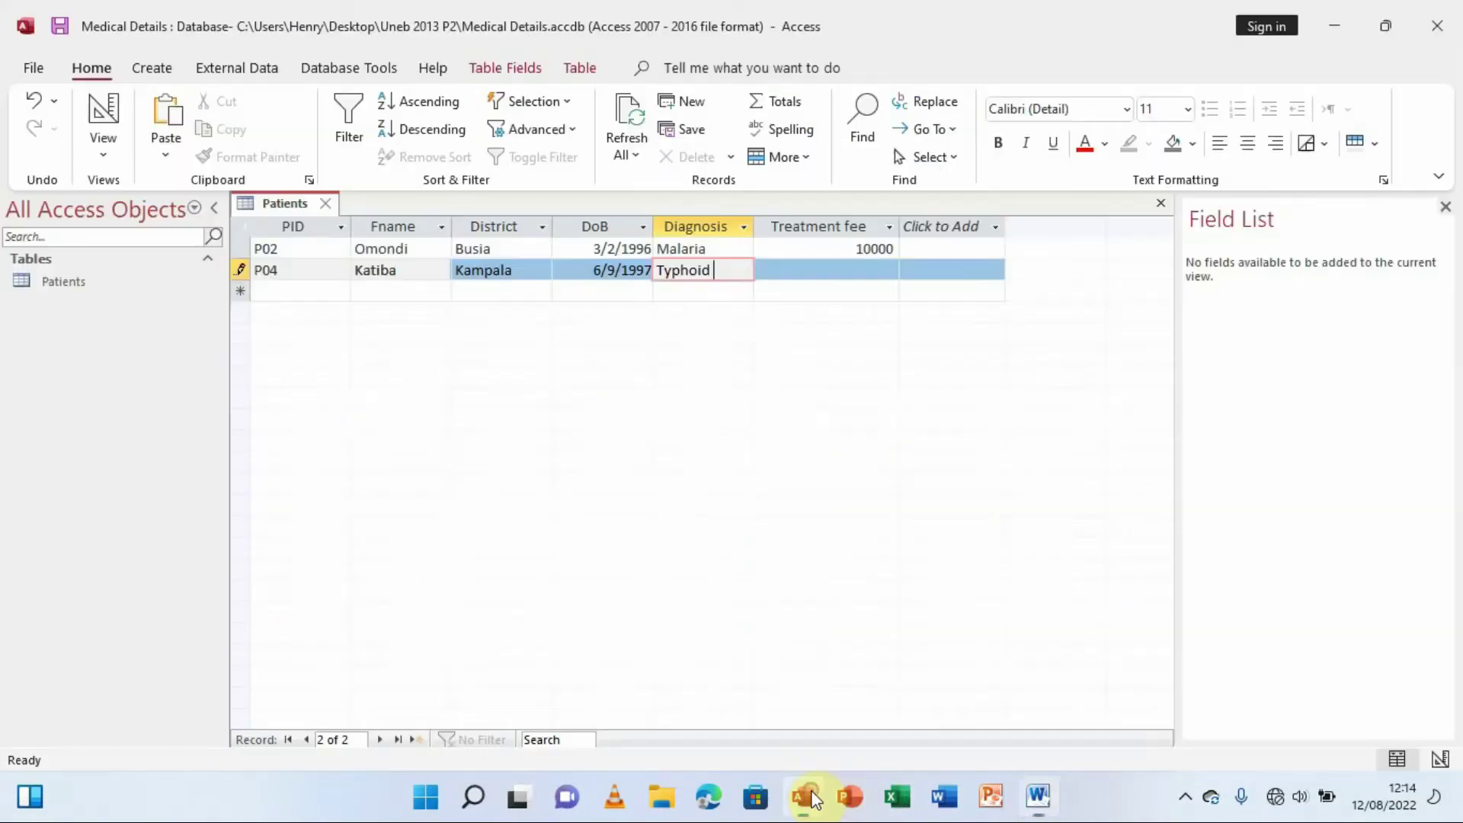
click(808, 272)
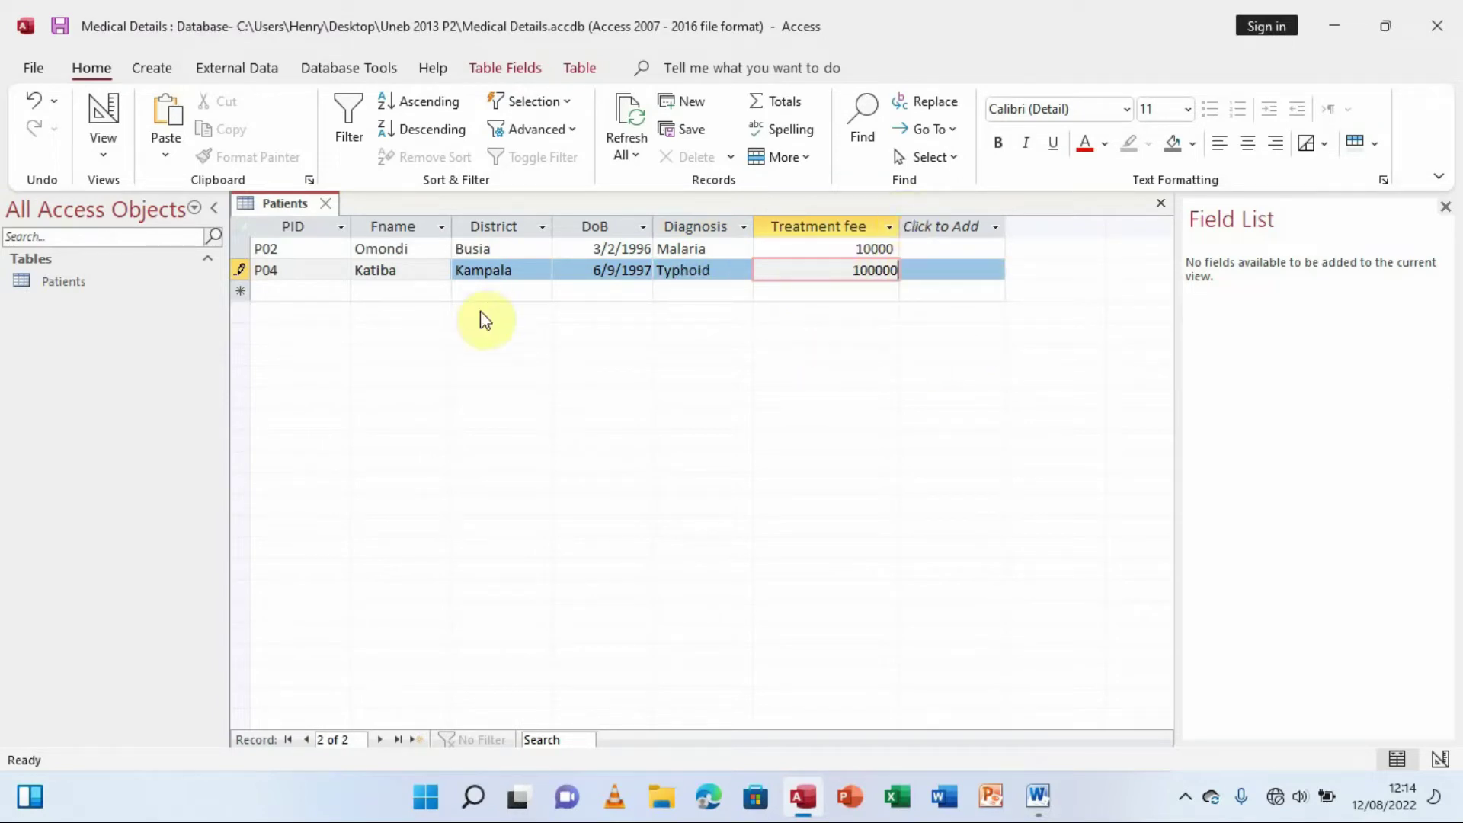
click(287, 291)
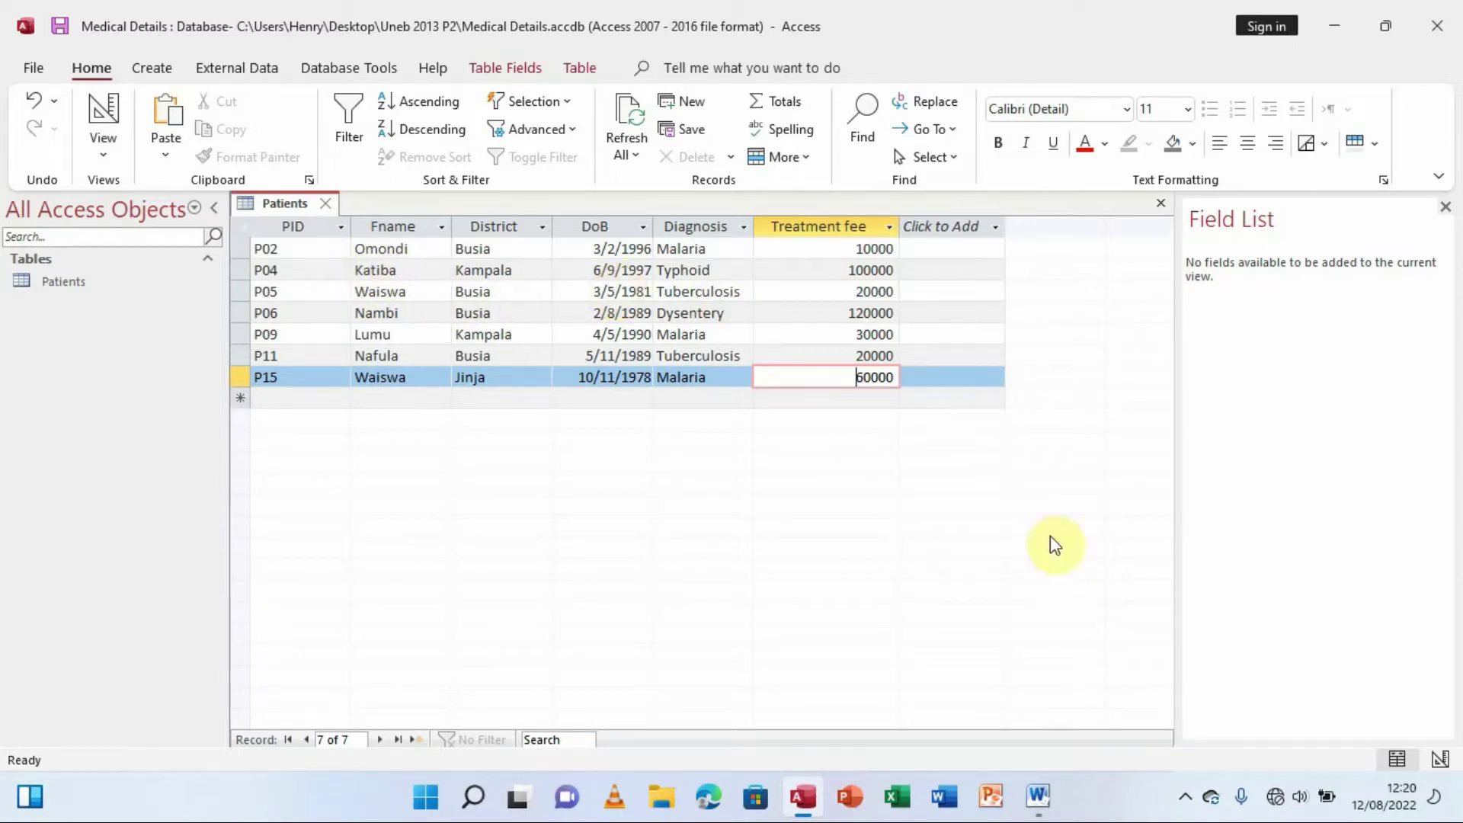
Switch to the Word question paper and read task (d) about the Eastern Patients query.
click(1039, 796)
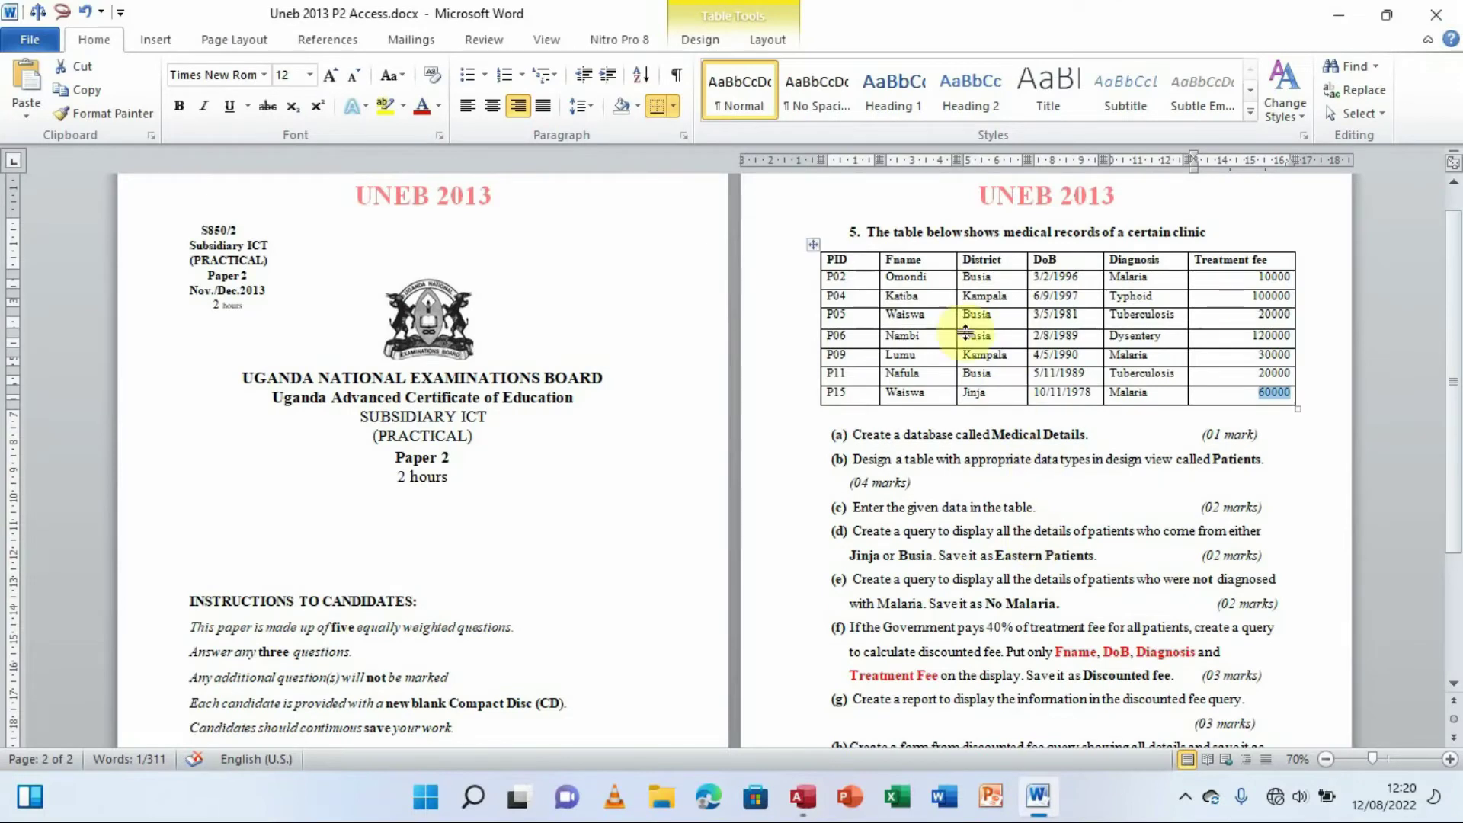
click(1231, 396)
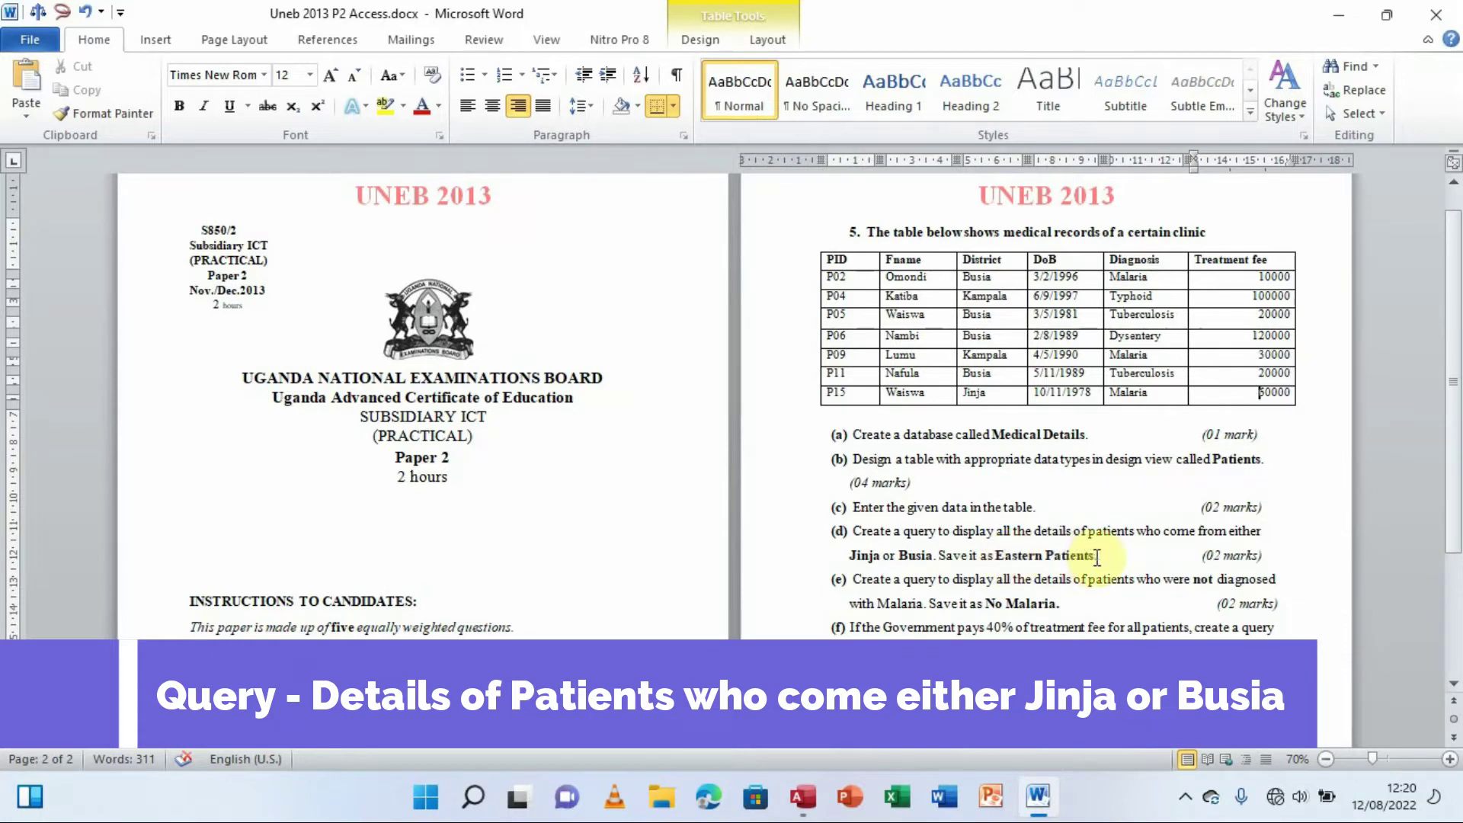
Copy the query name Eastern Patients from task (d) in Word and switch to the Patients table in Access.
drag(1096, 556, 1013, 560)
key(ctrl+c)
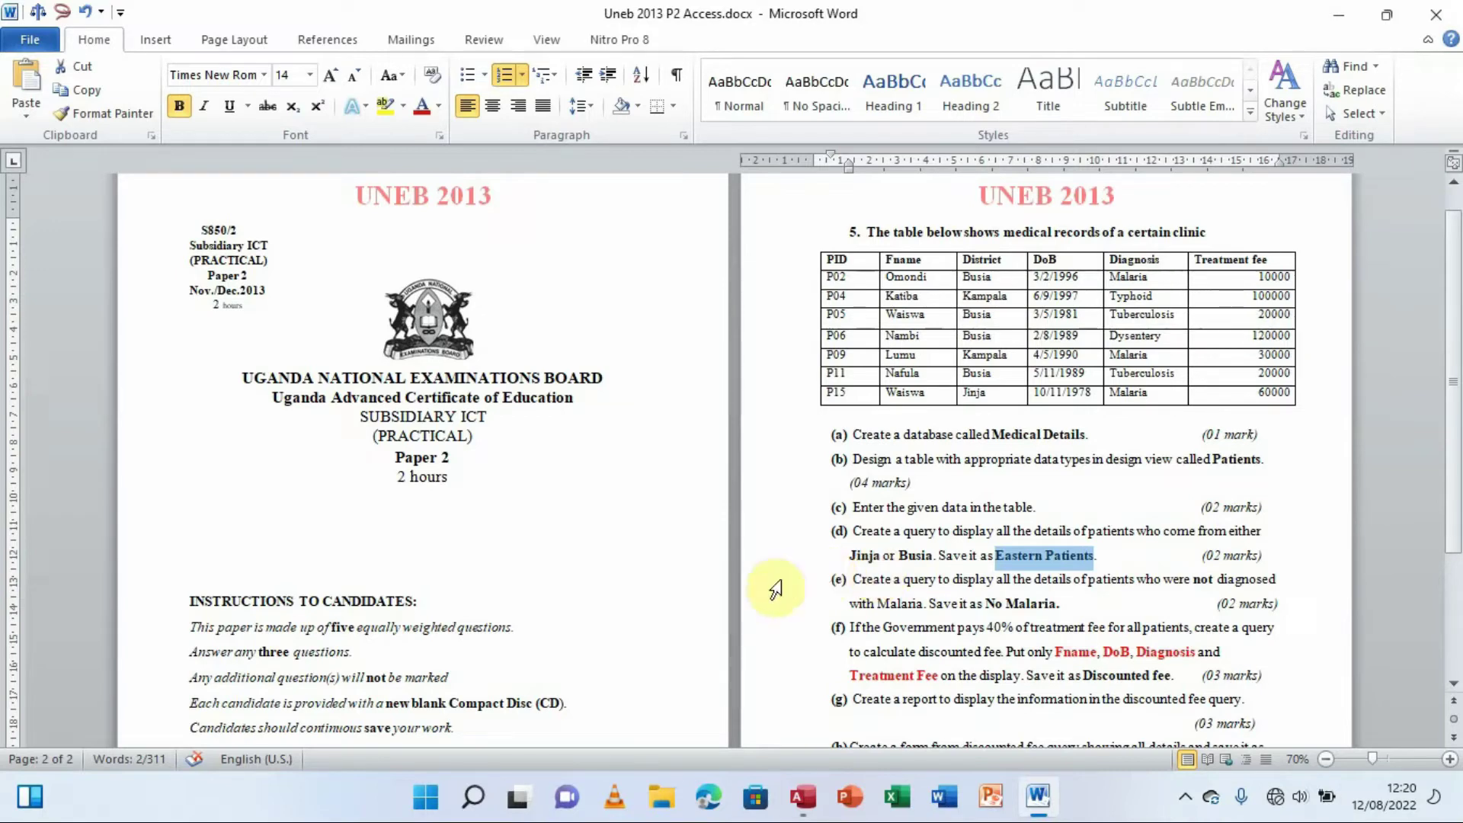
click(802, 796)
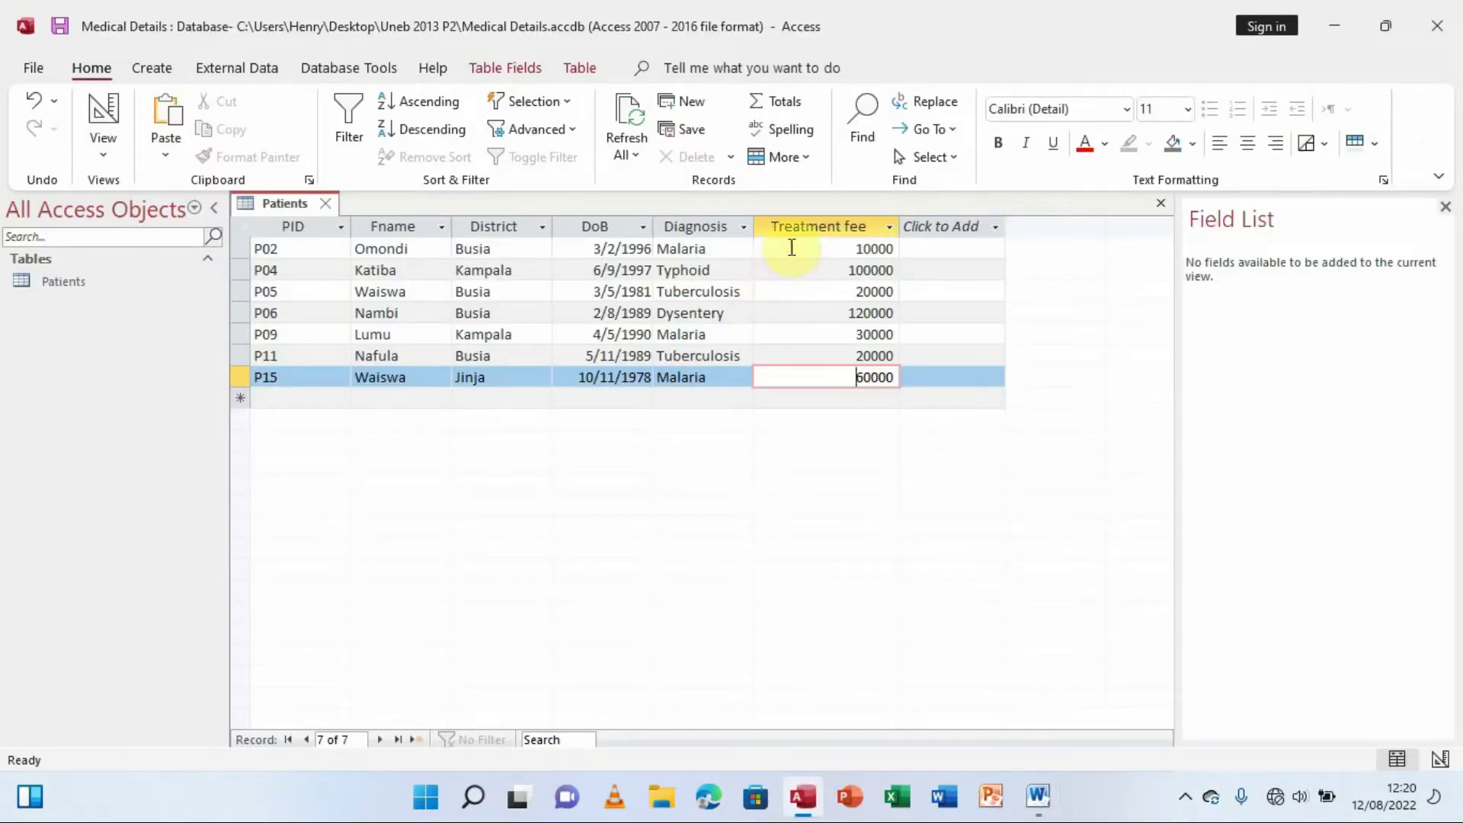
click(791, 247)
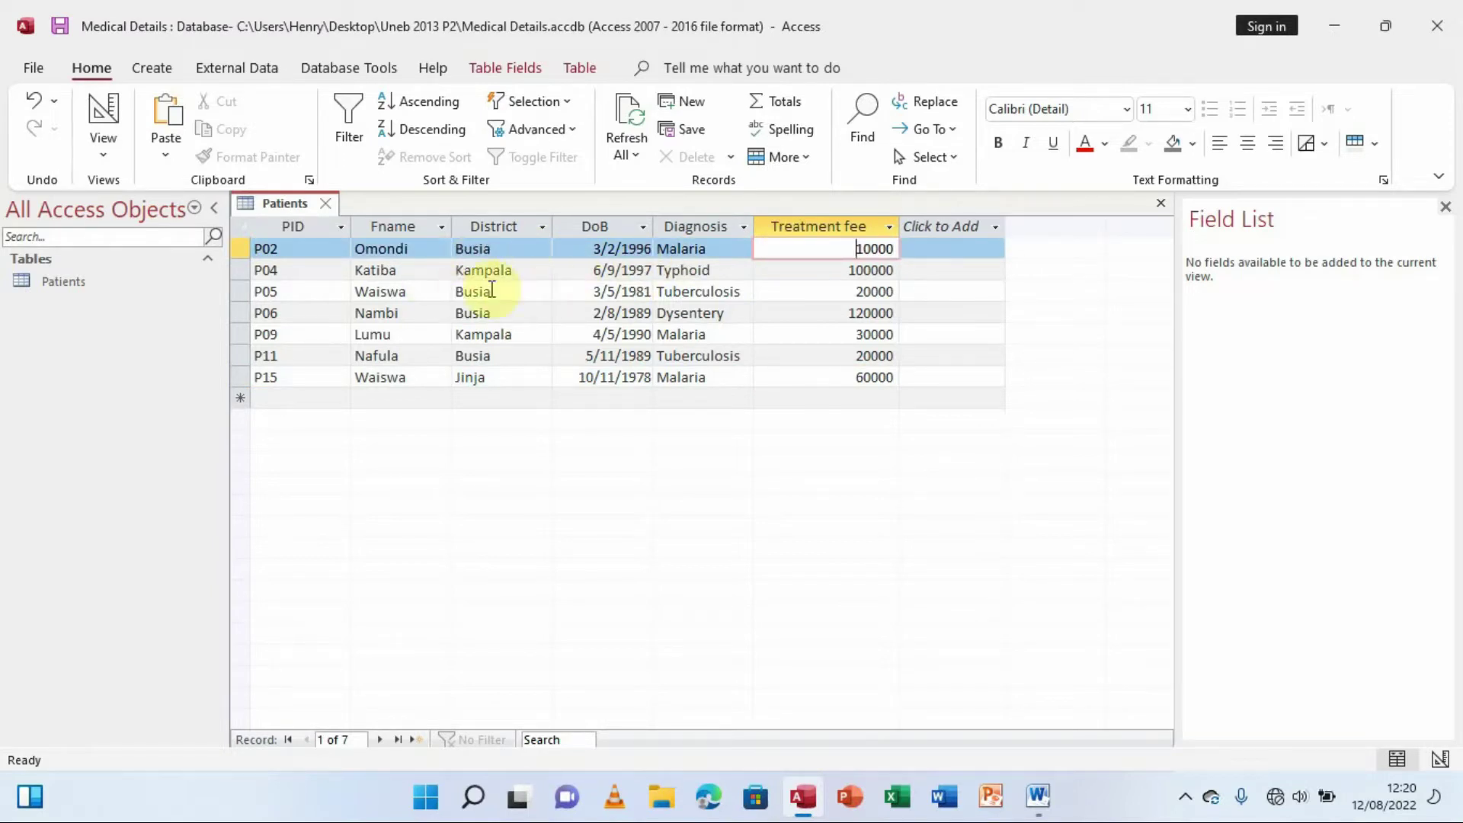
Start the Simple Query Wizard with the Patients table as its source and recheck task (d) in the Word question paper.
click(153, 70)
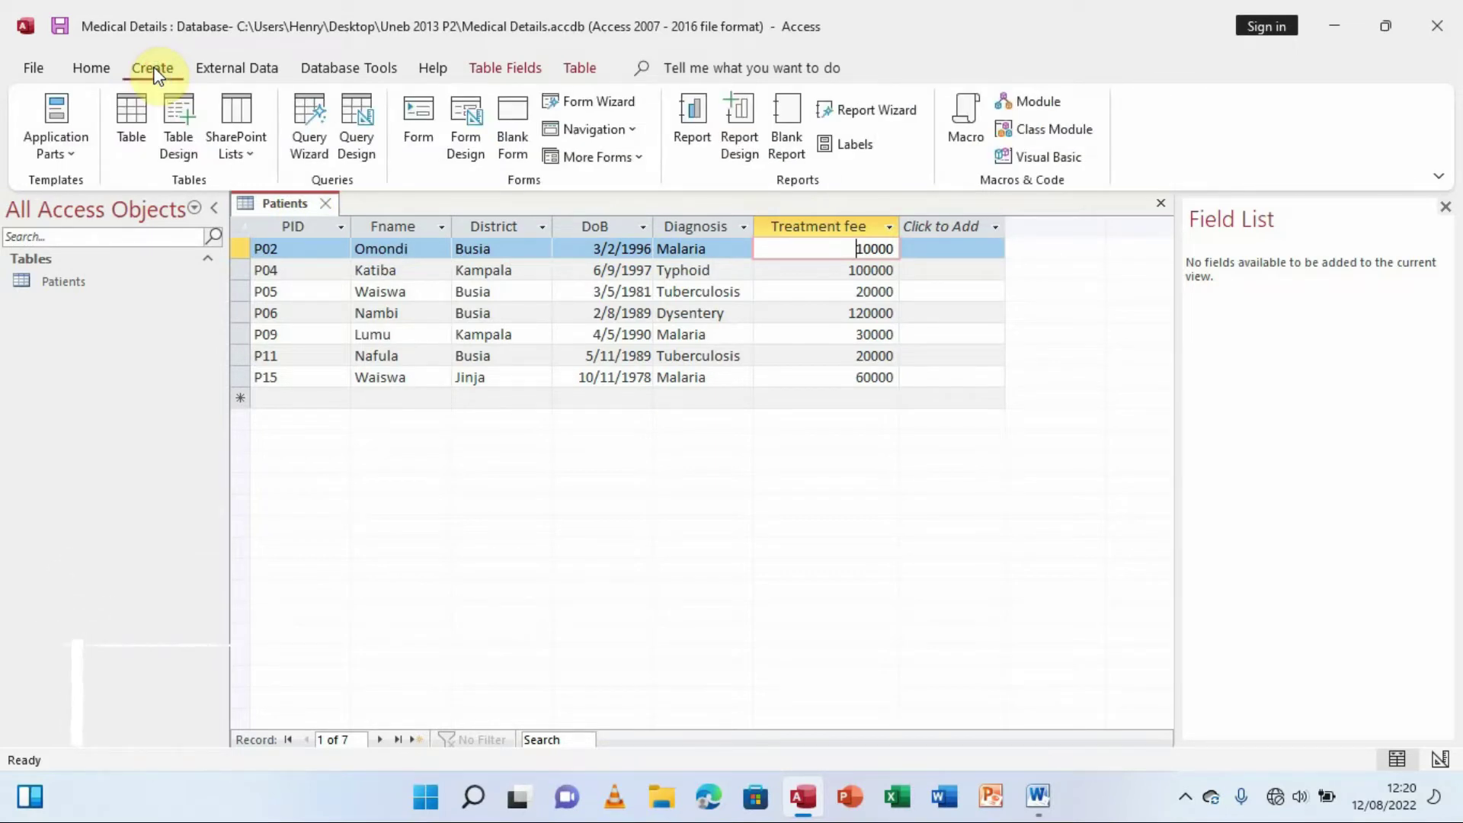
click(307, 114)
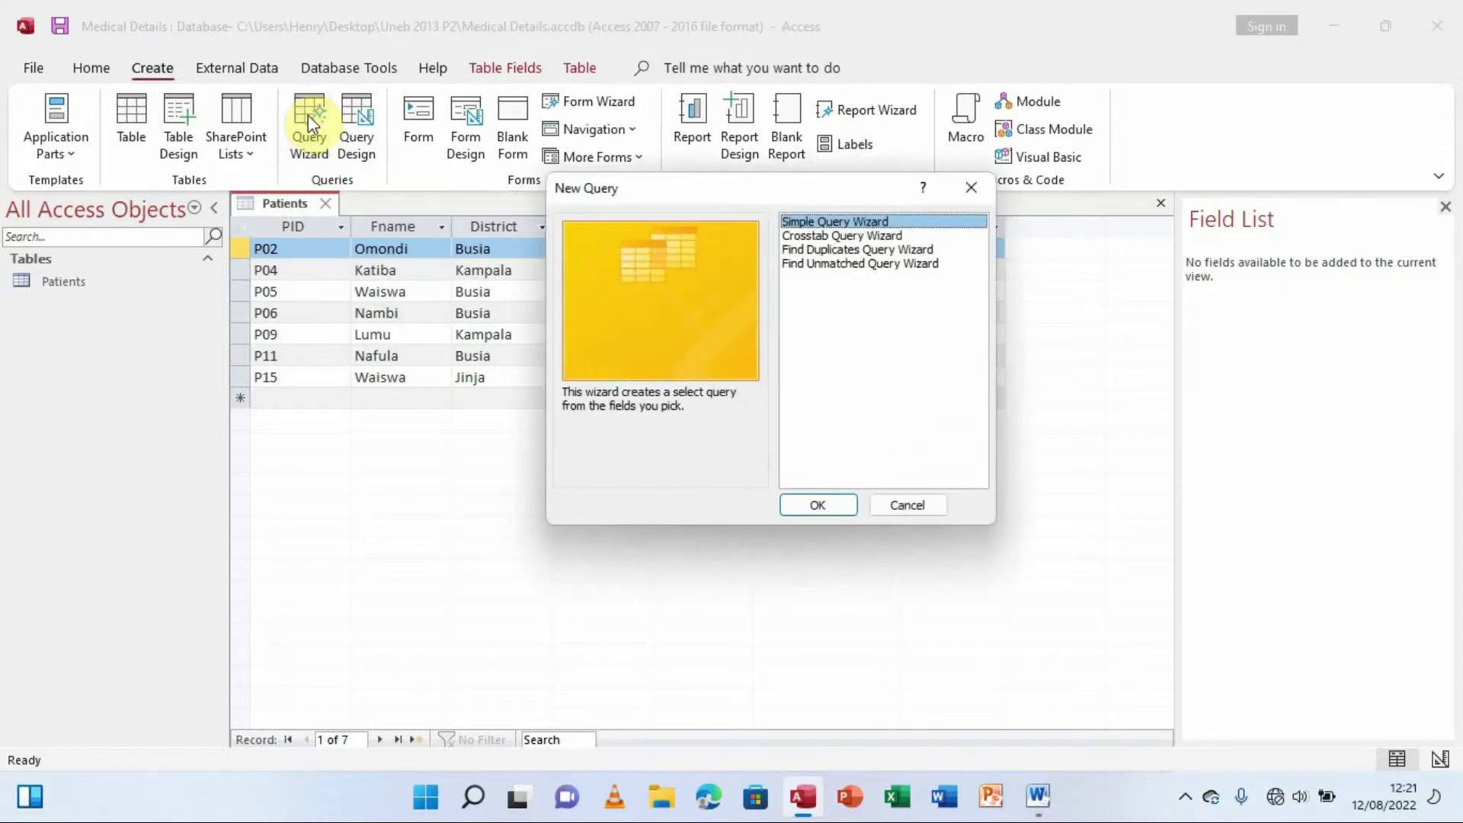
drag(725, 200, 855, 225)
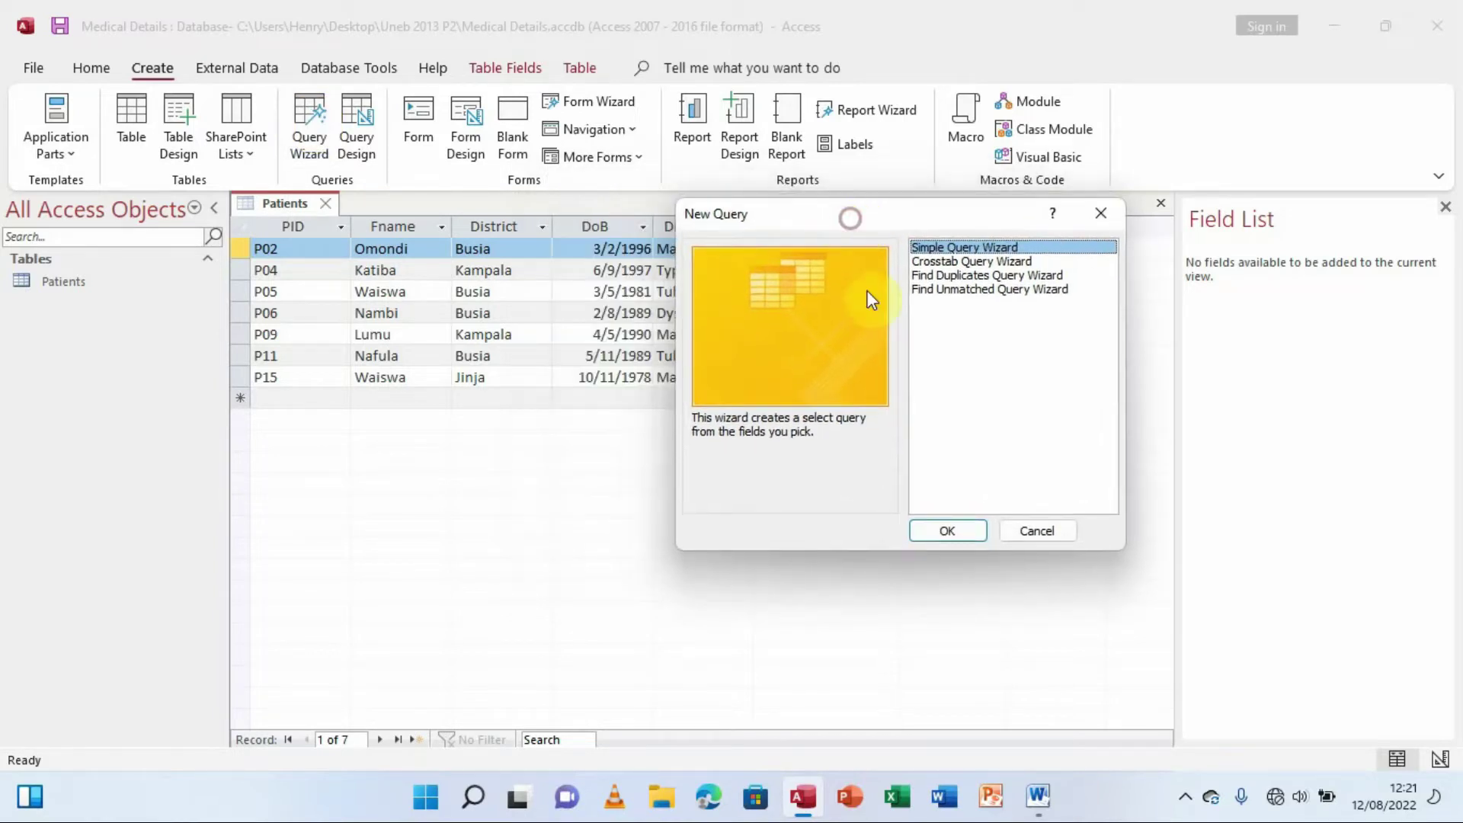
click(948, 530)
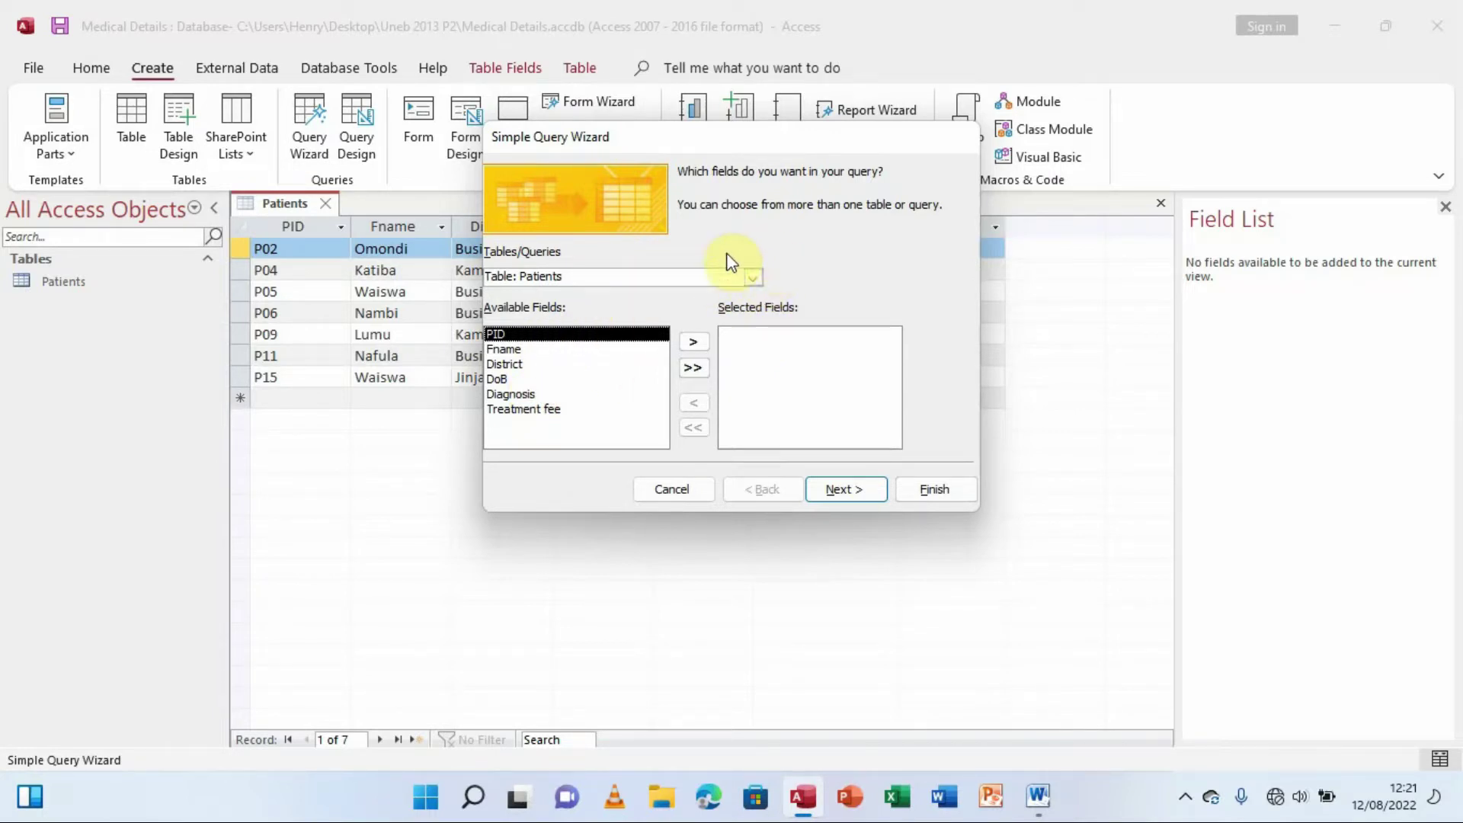
click(755, 282)
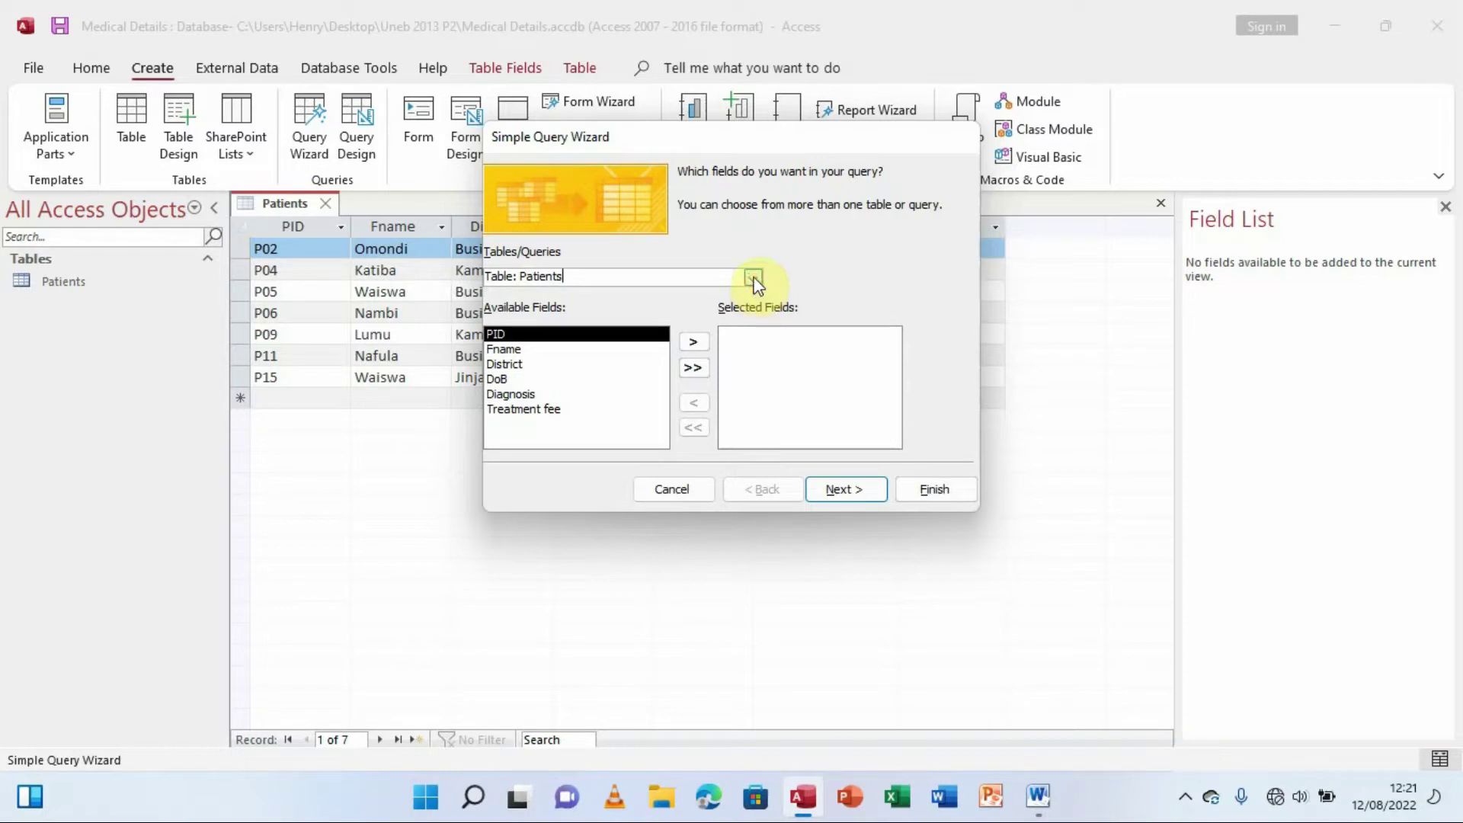
click(677, 276)
click(1036, 795)
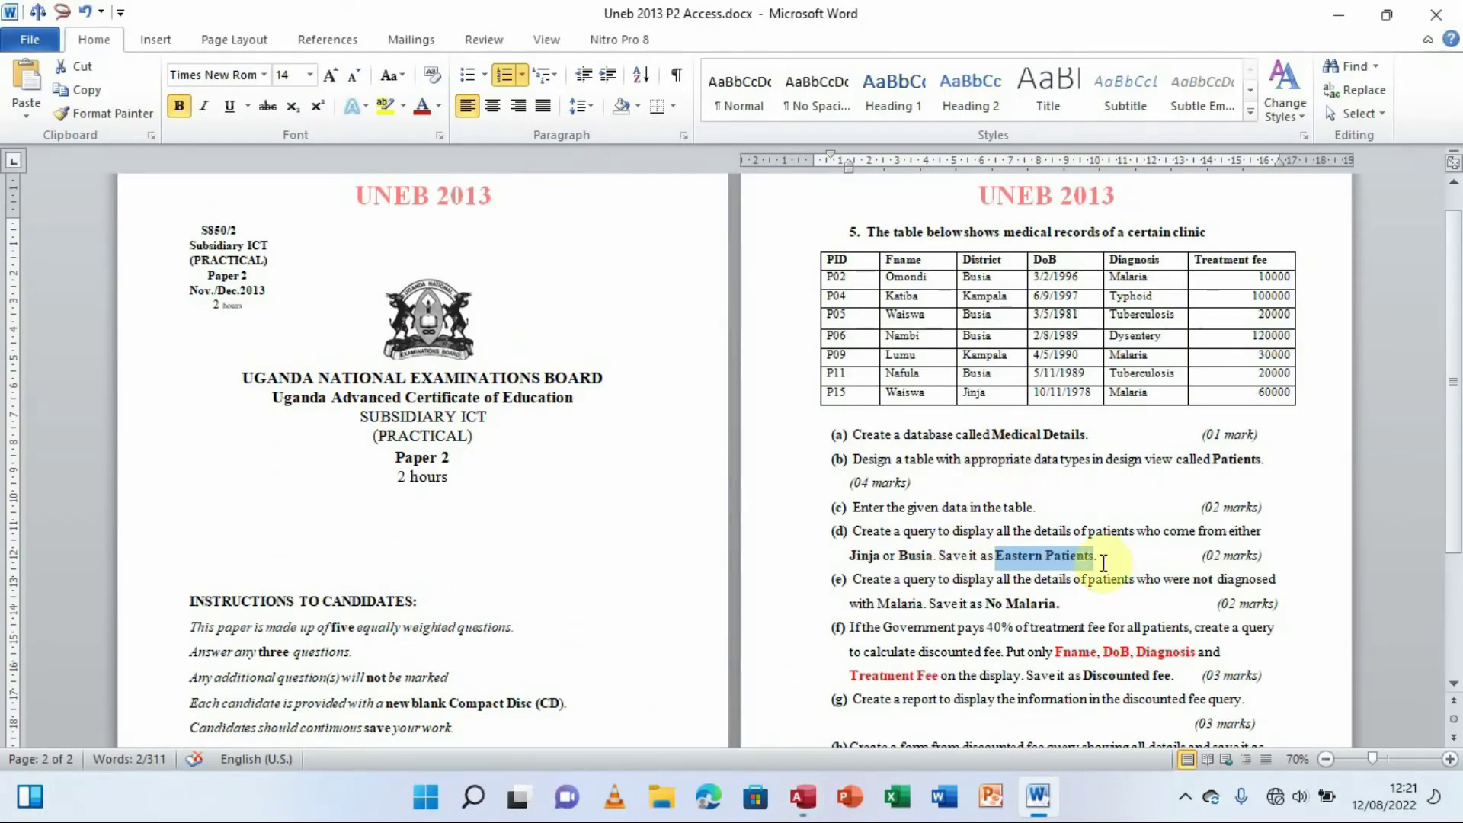
click(1038, 797)
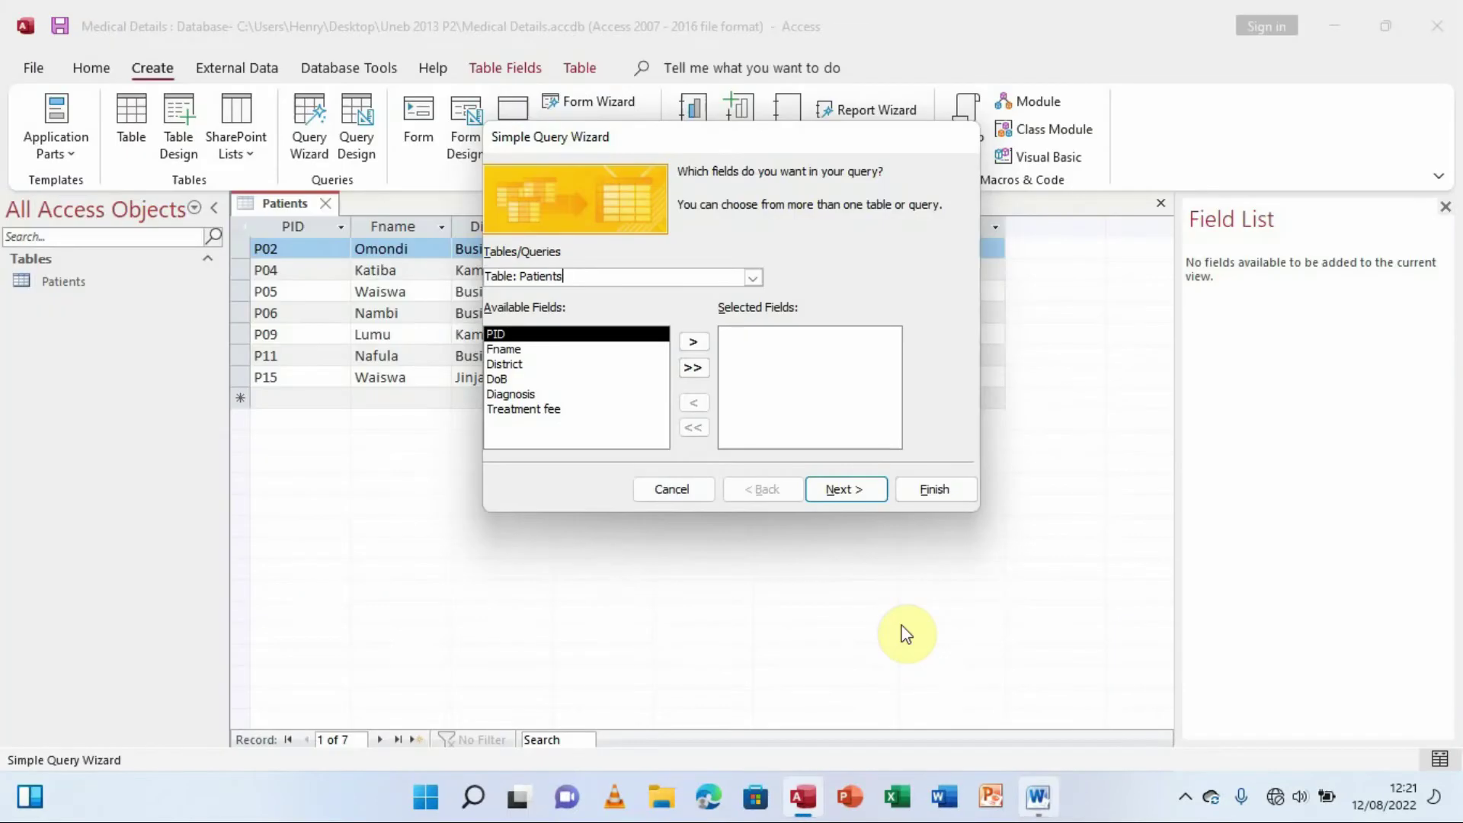
click(688, 340)
click(688, 340)
click(688, 339)
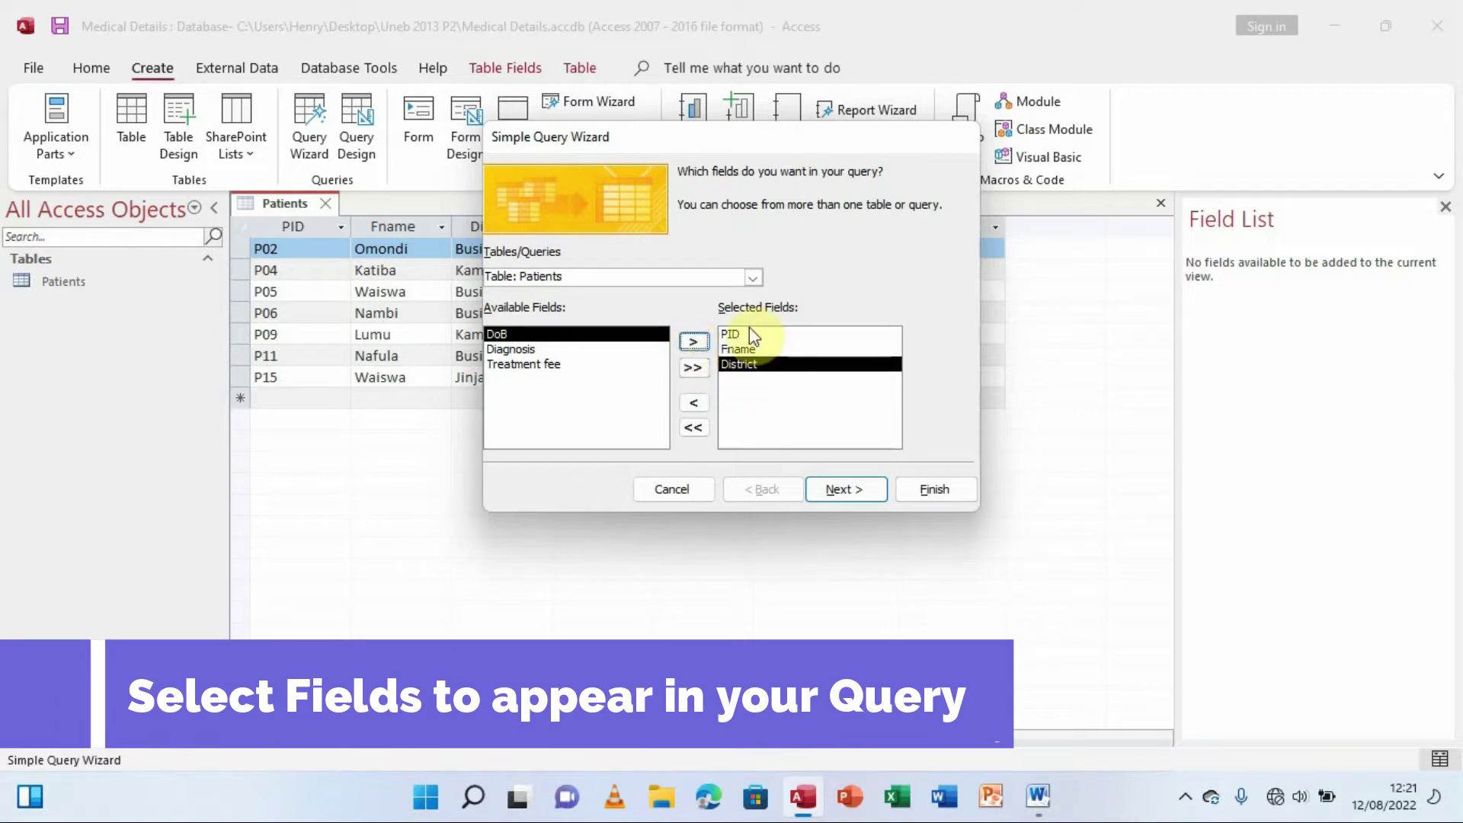
click(694, 405)
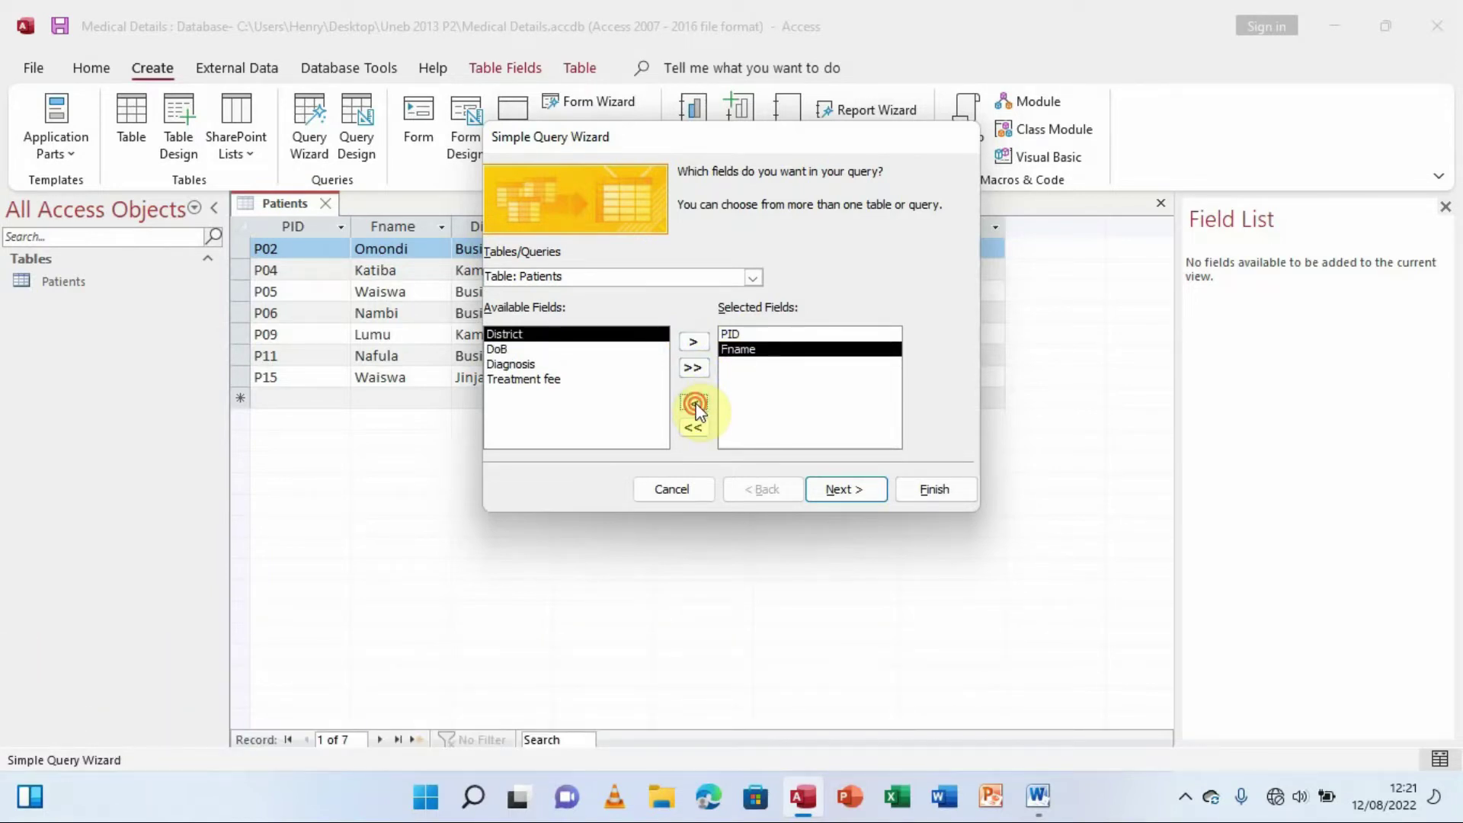
click(695, 406)
click(694, 405)
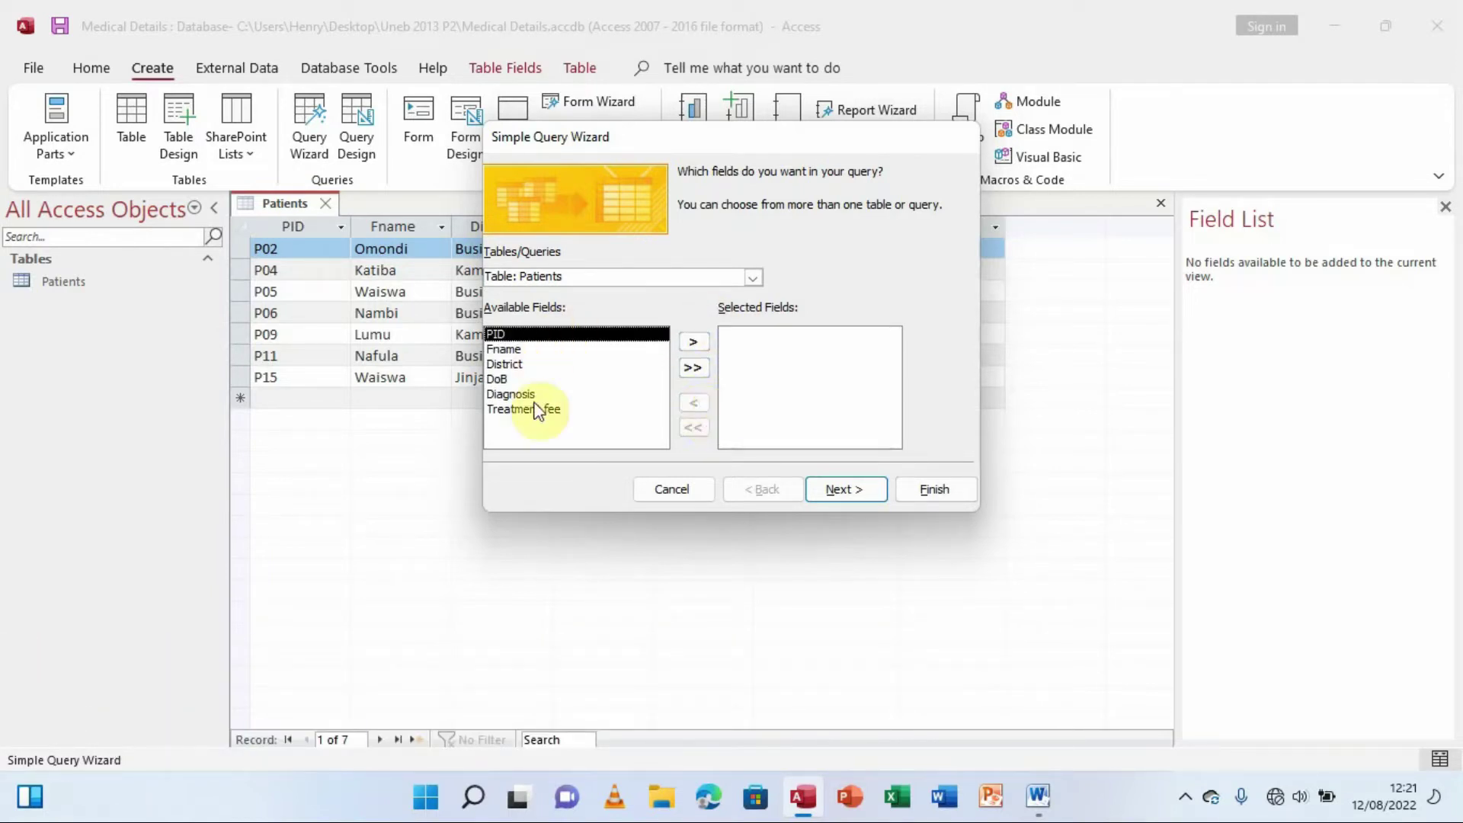
Include all the Patients fields in the query and keep it as a detail query.
click(693, 370)
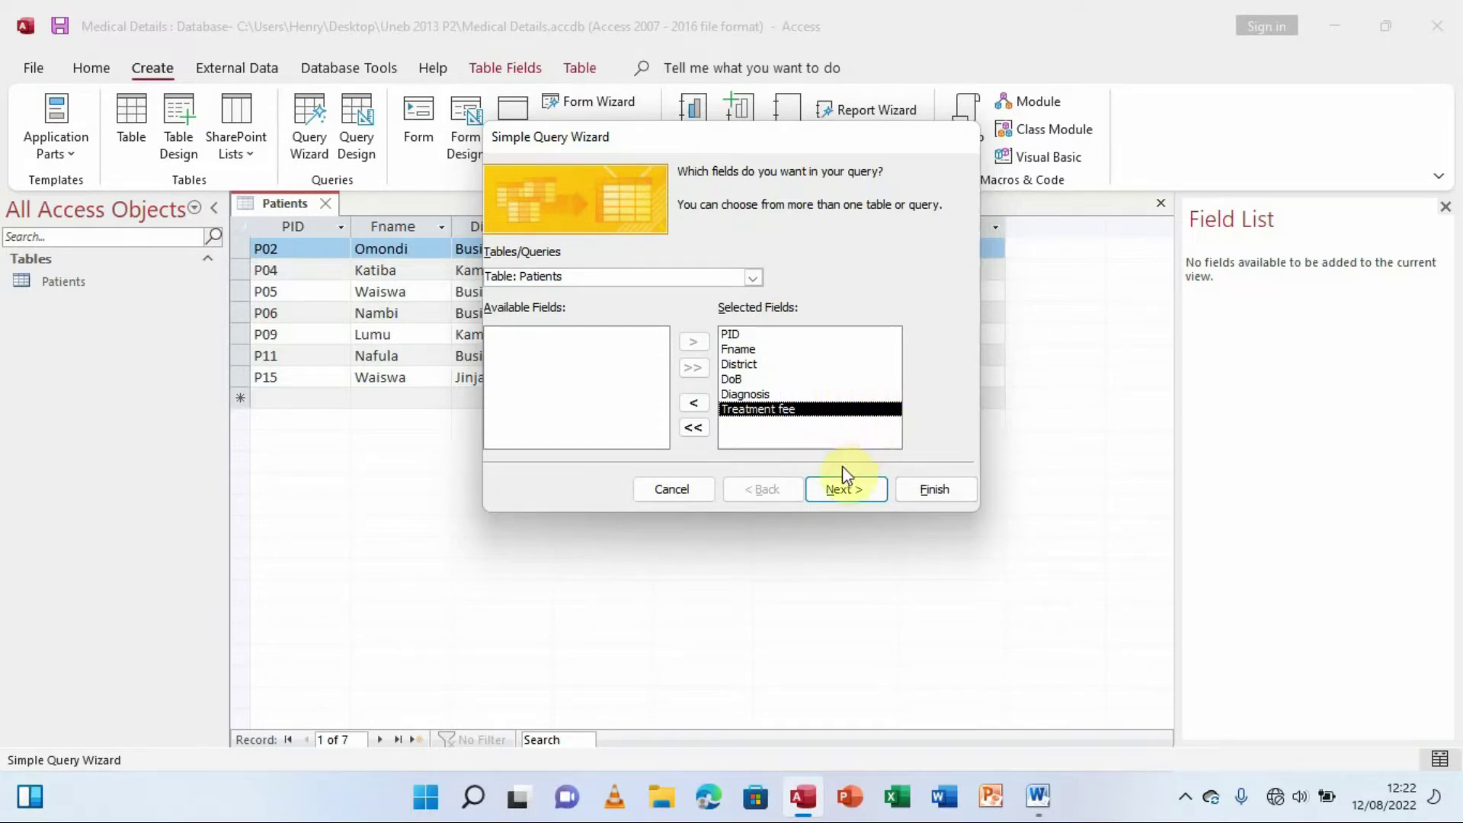
click(848, 489)
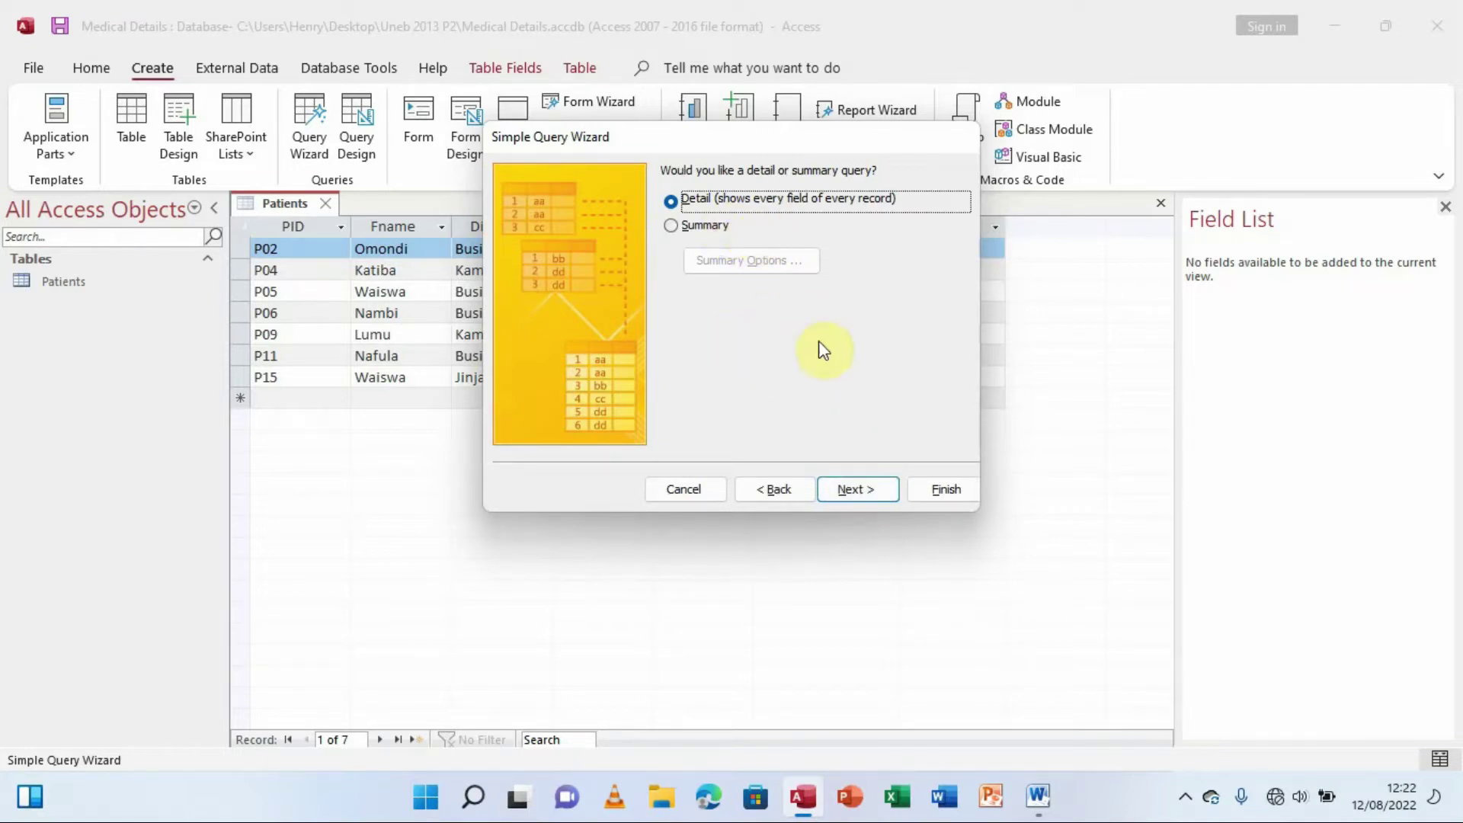
click(858, 490)
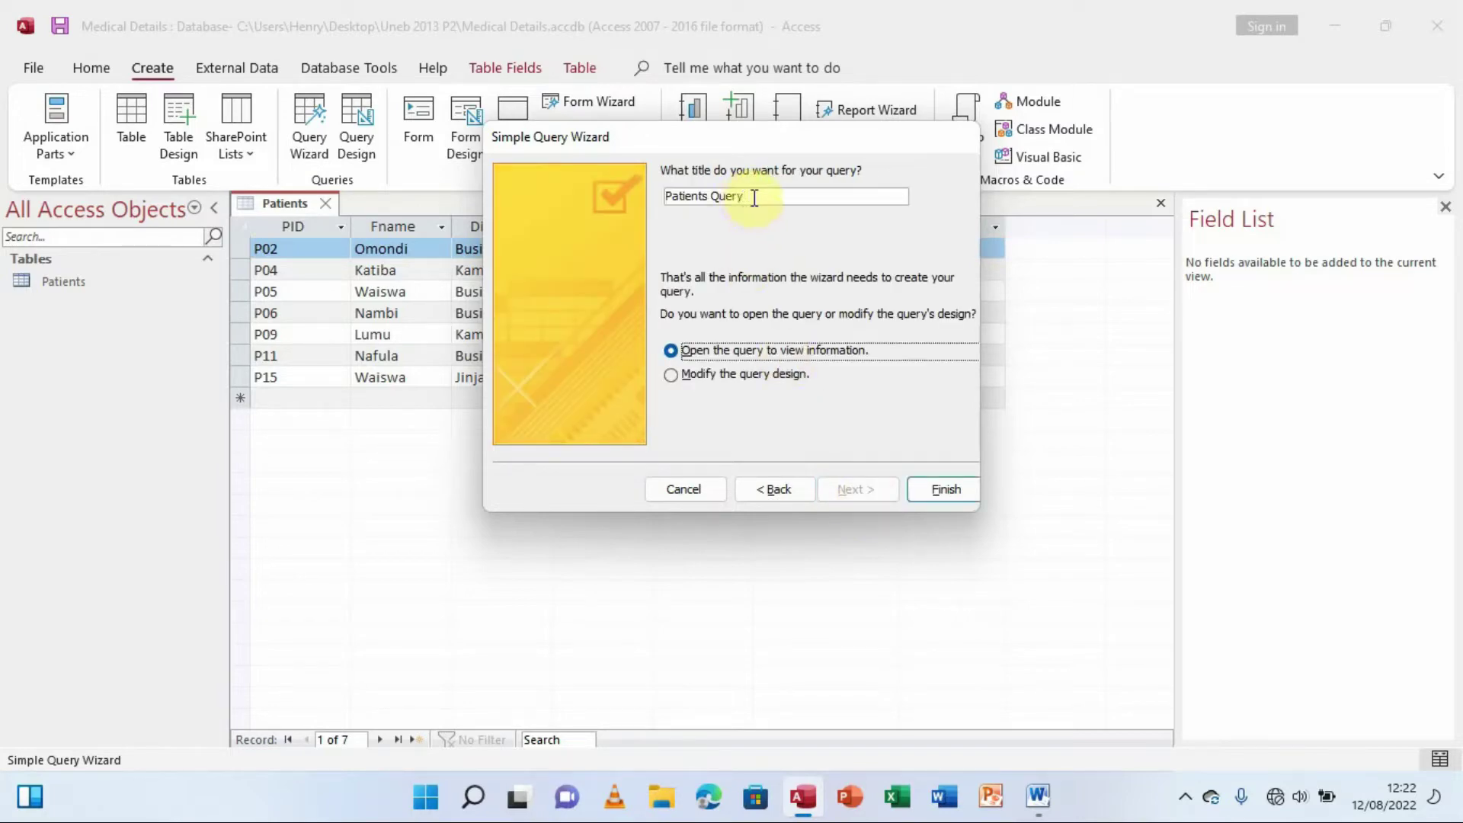
Recheck the required name in Word, title the query Eastern Patients and finish the wizard with the option to modify the query design.
click(1039, 792)
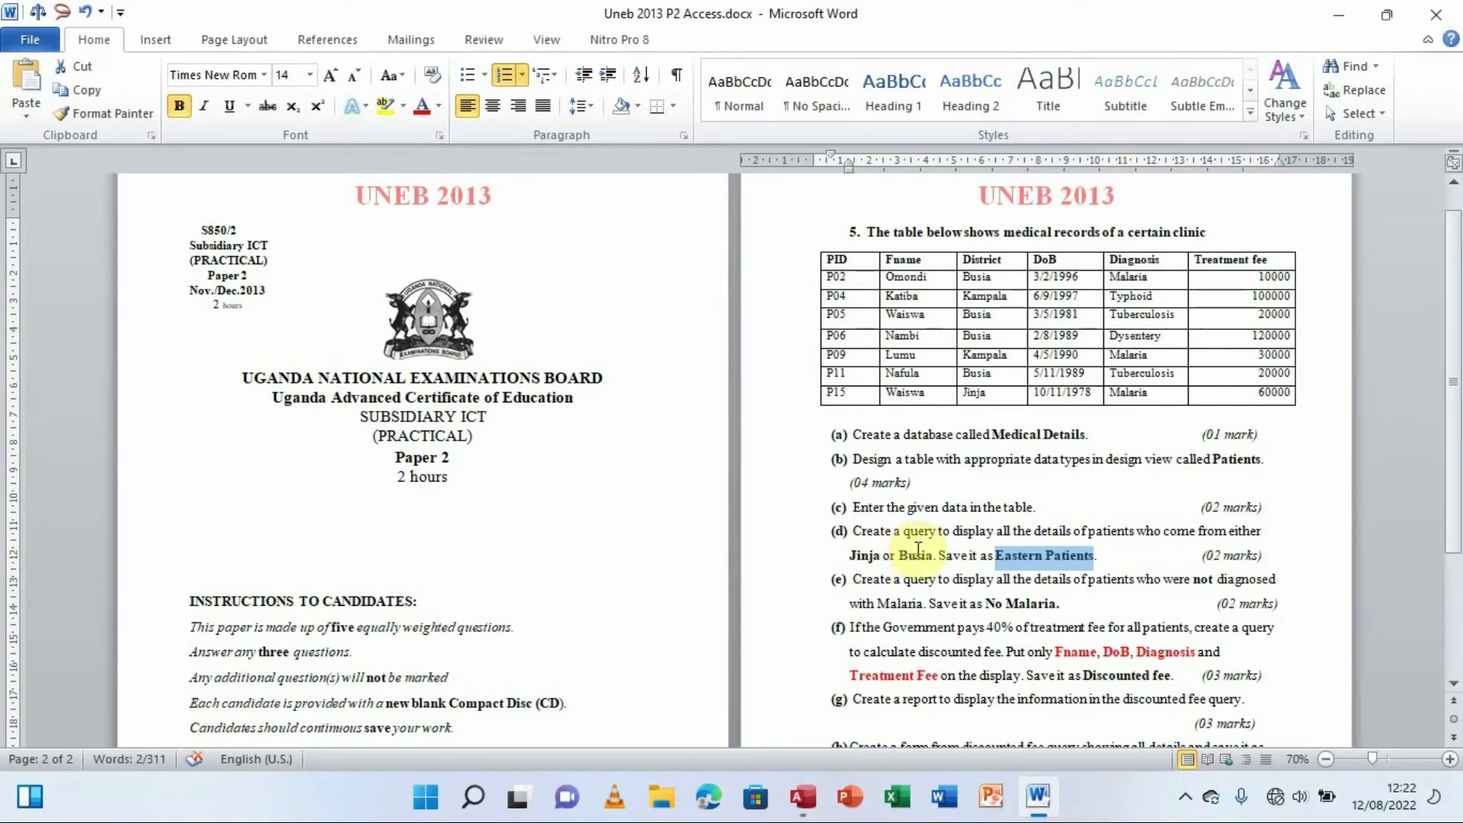
click(1038, 794)
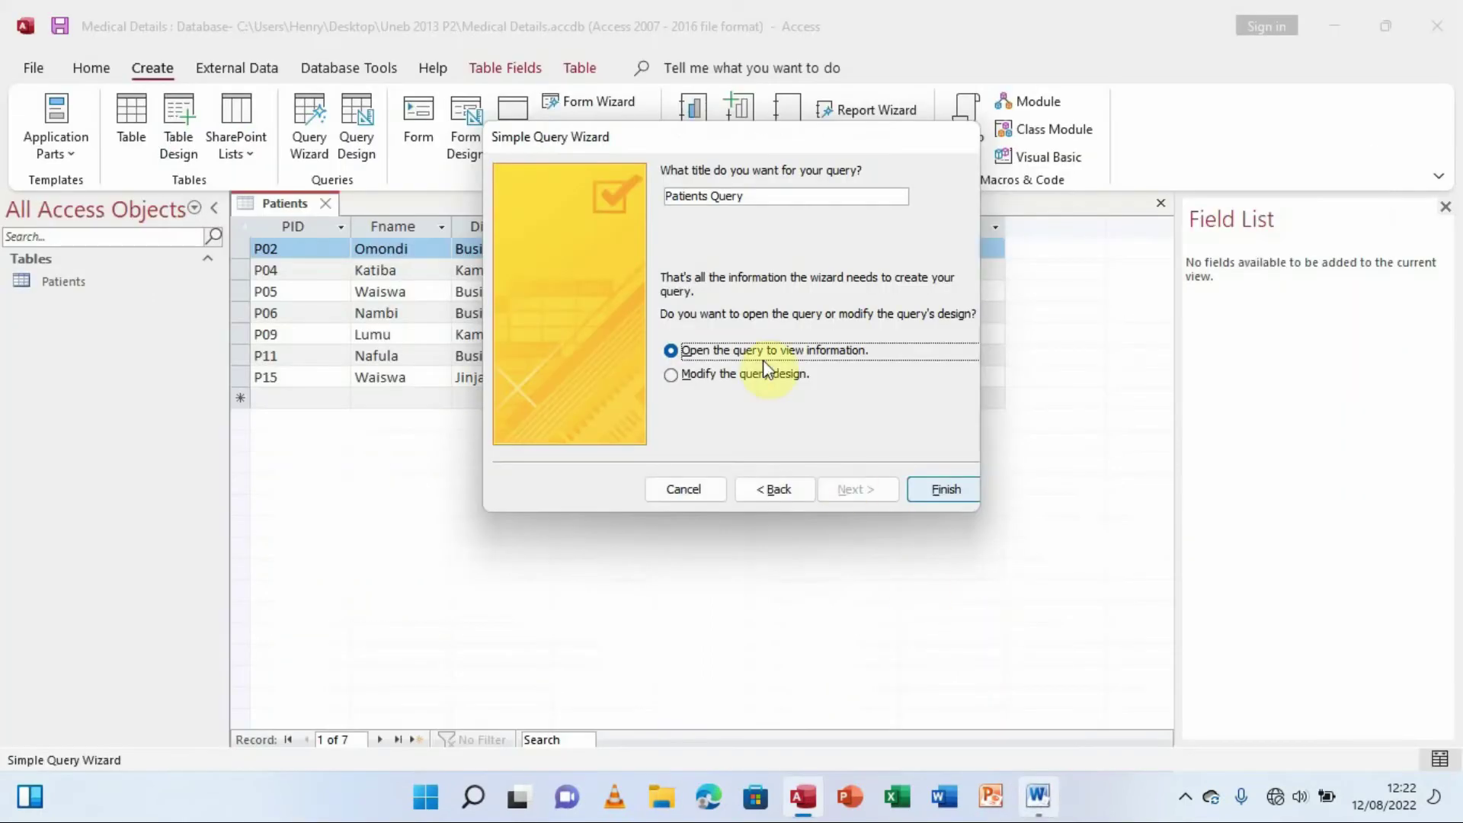
drag(756, 196, 660, 205)
key(ctrl+v)
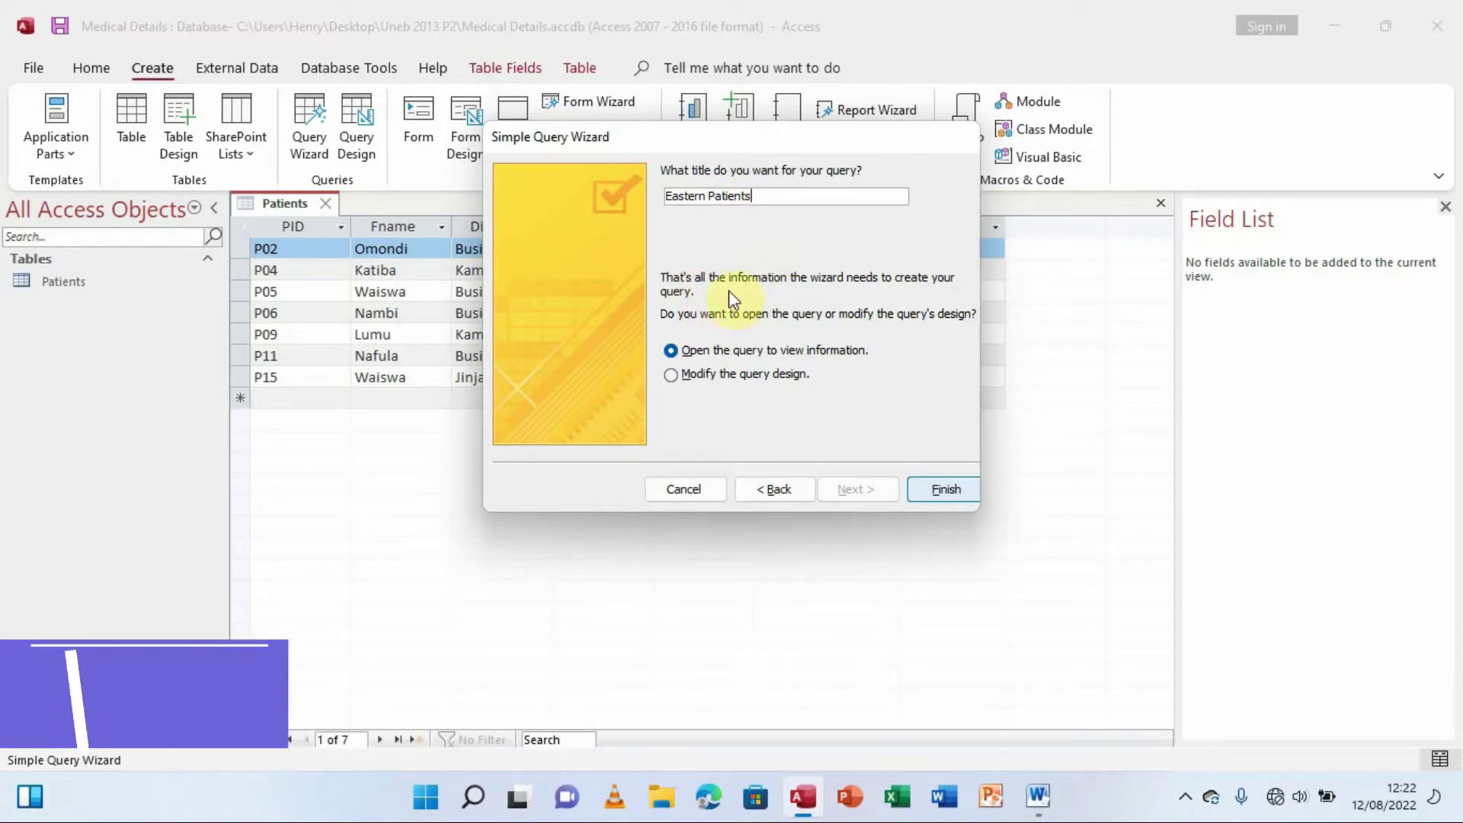
click(734, 374)
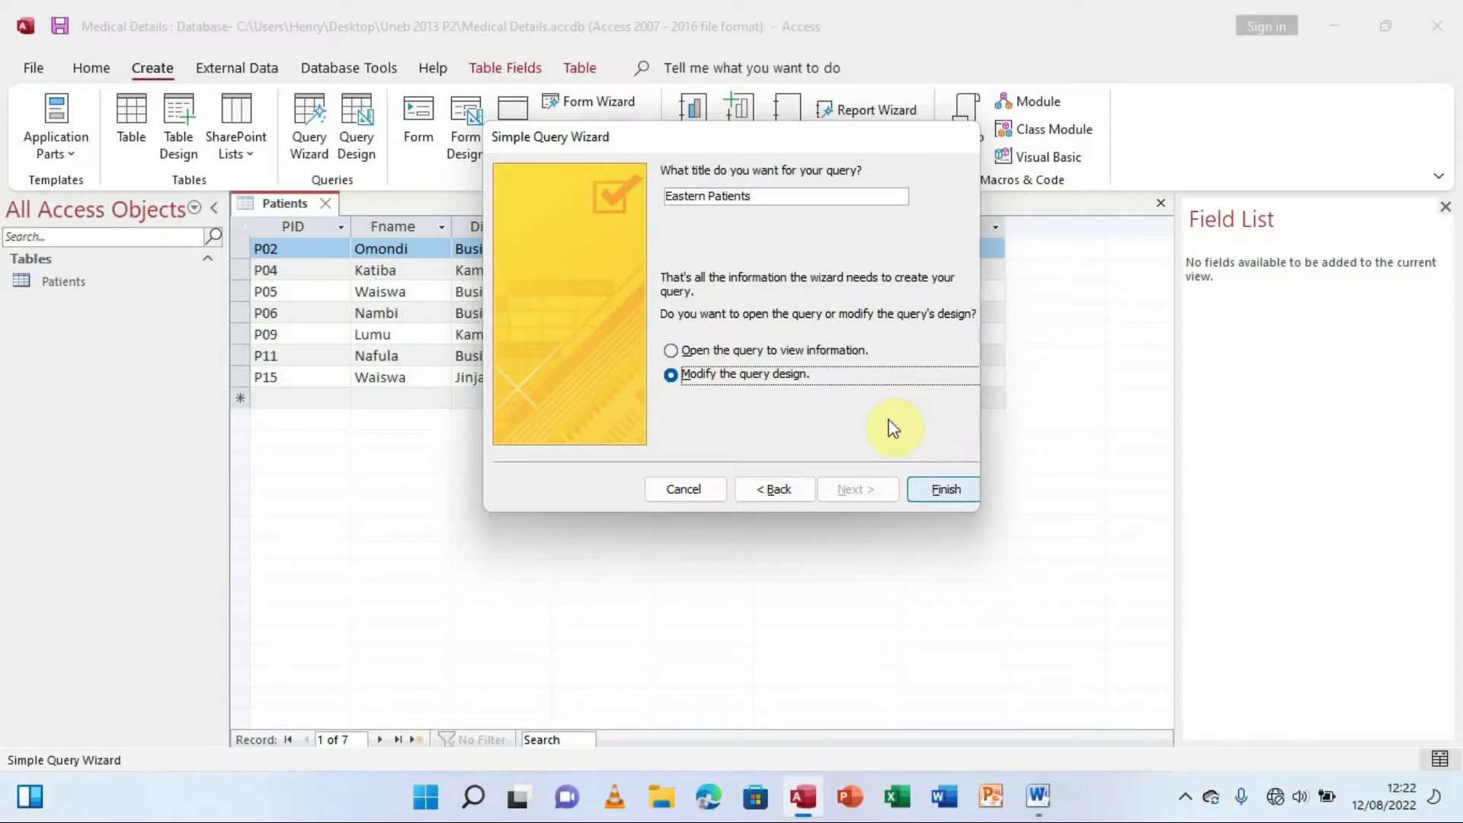
click(941, 489)
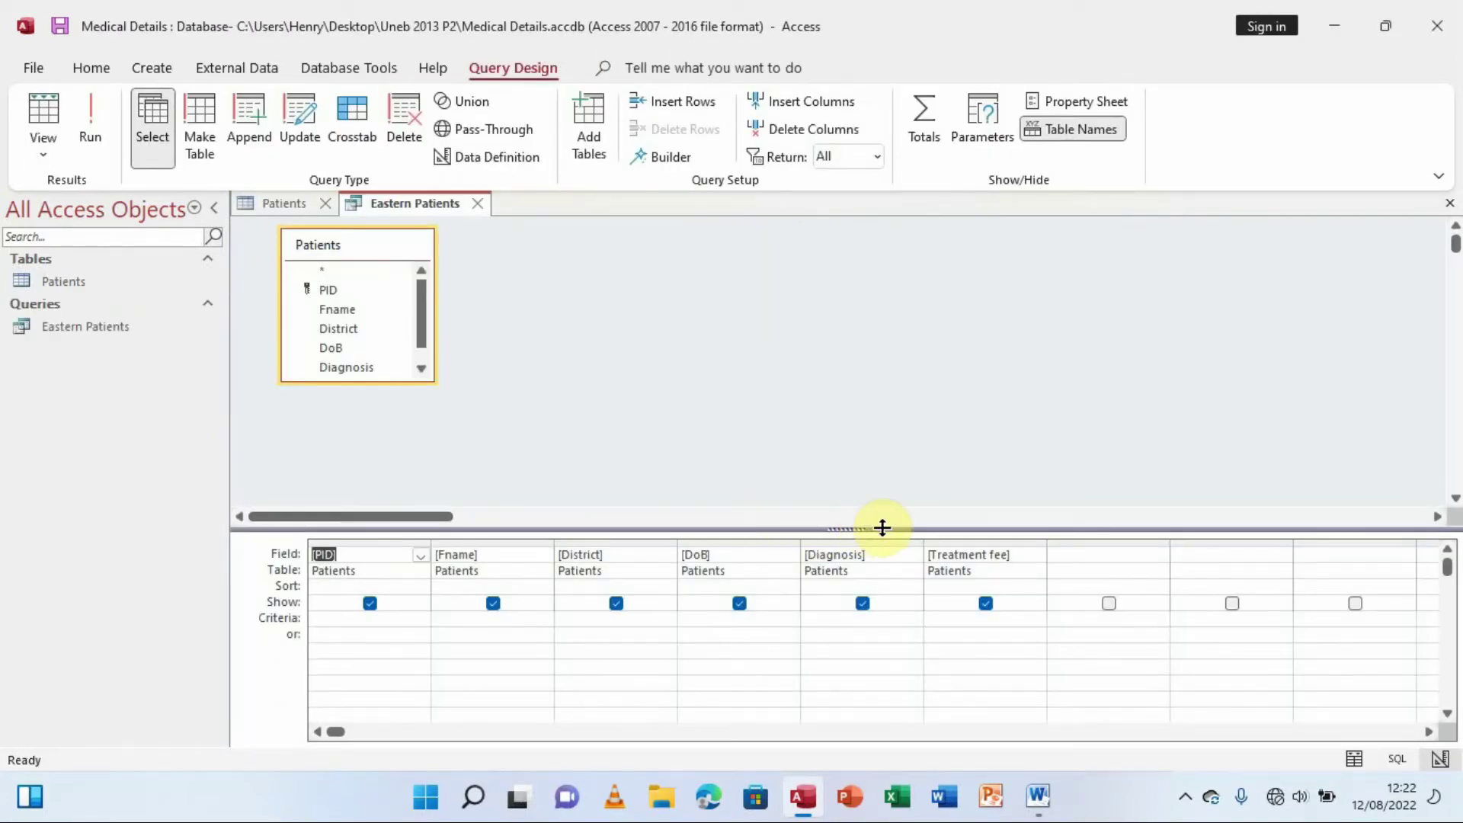
Check the districts required by task (d) against the Patients table and set the query's District criterion to Like "Jinja".
drag(856, 526, 844, 411)
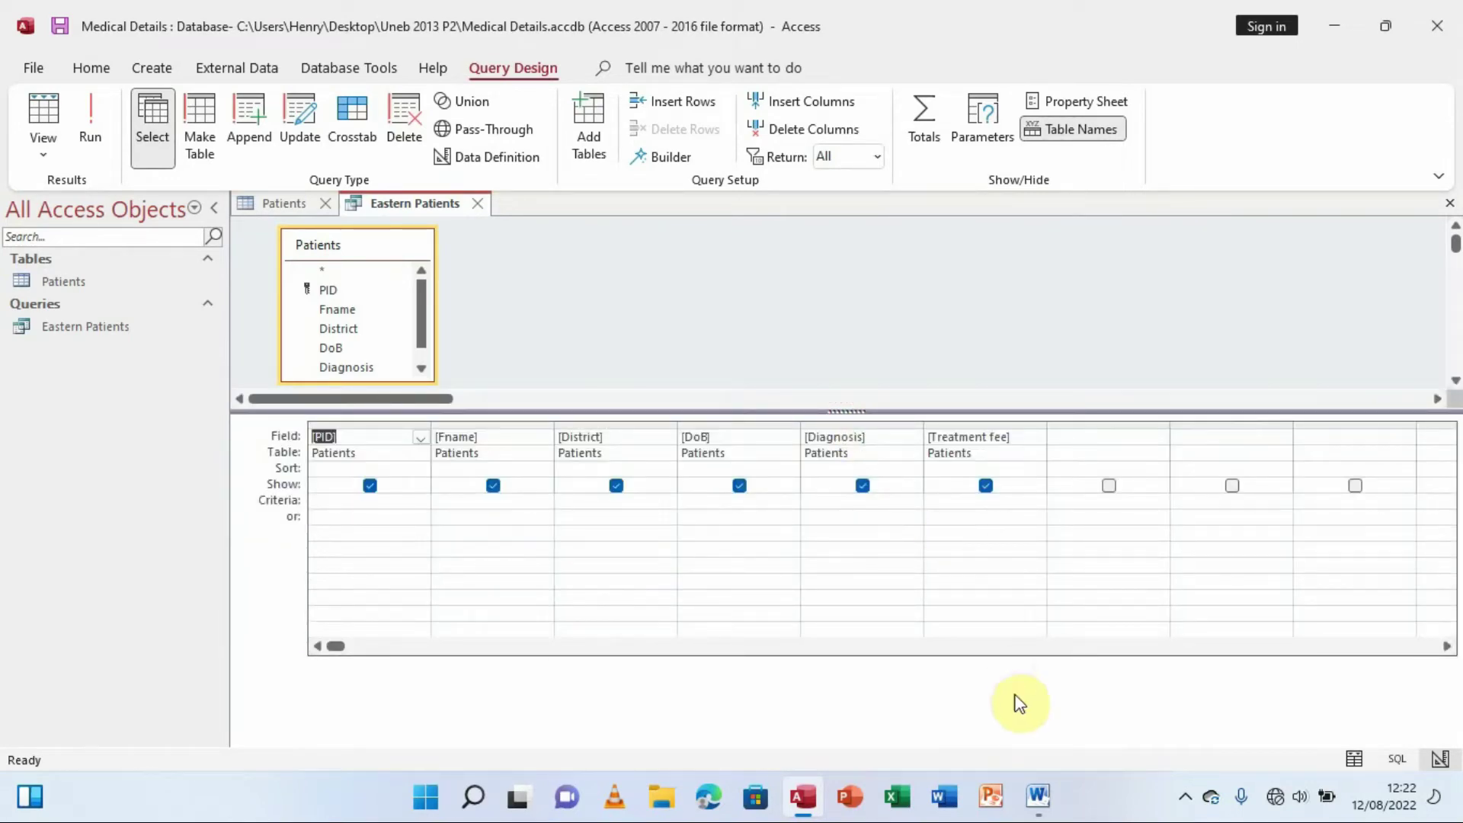
click(1041, 796)
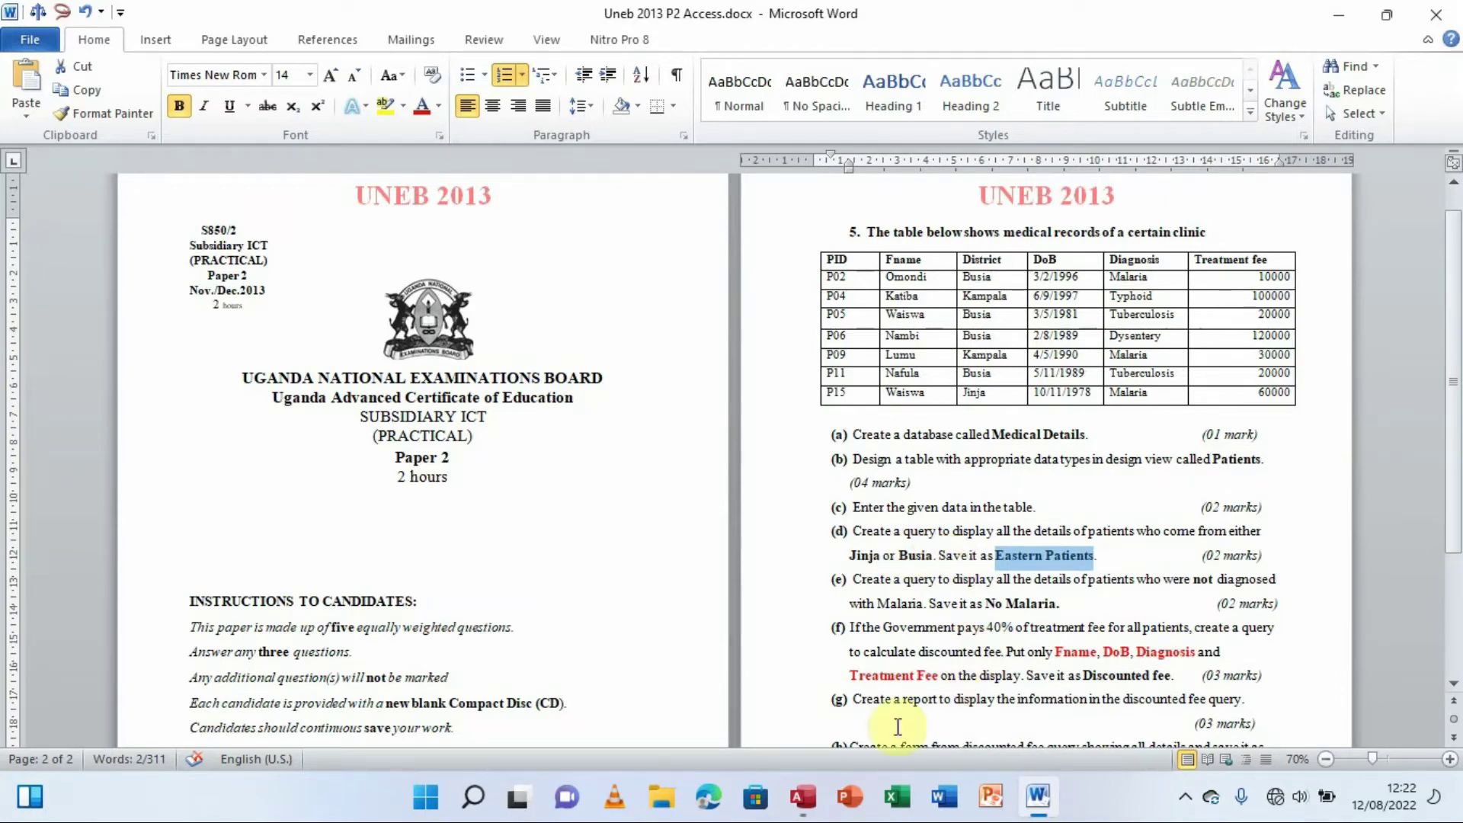
click(809, 795)
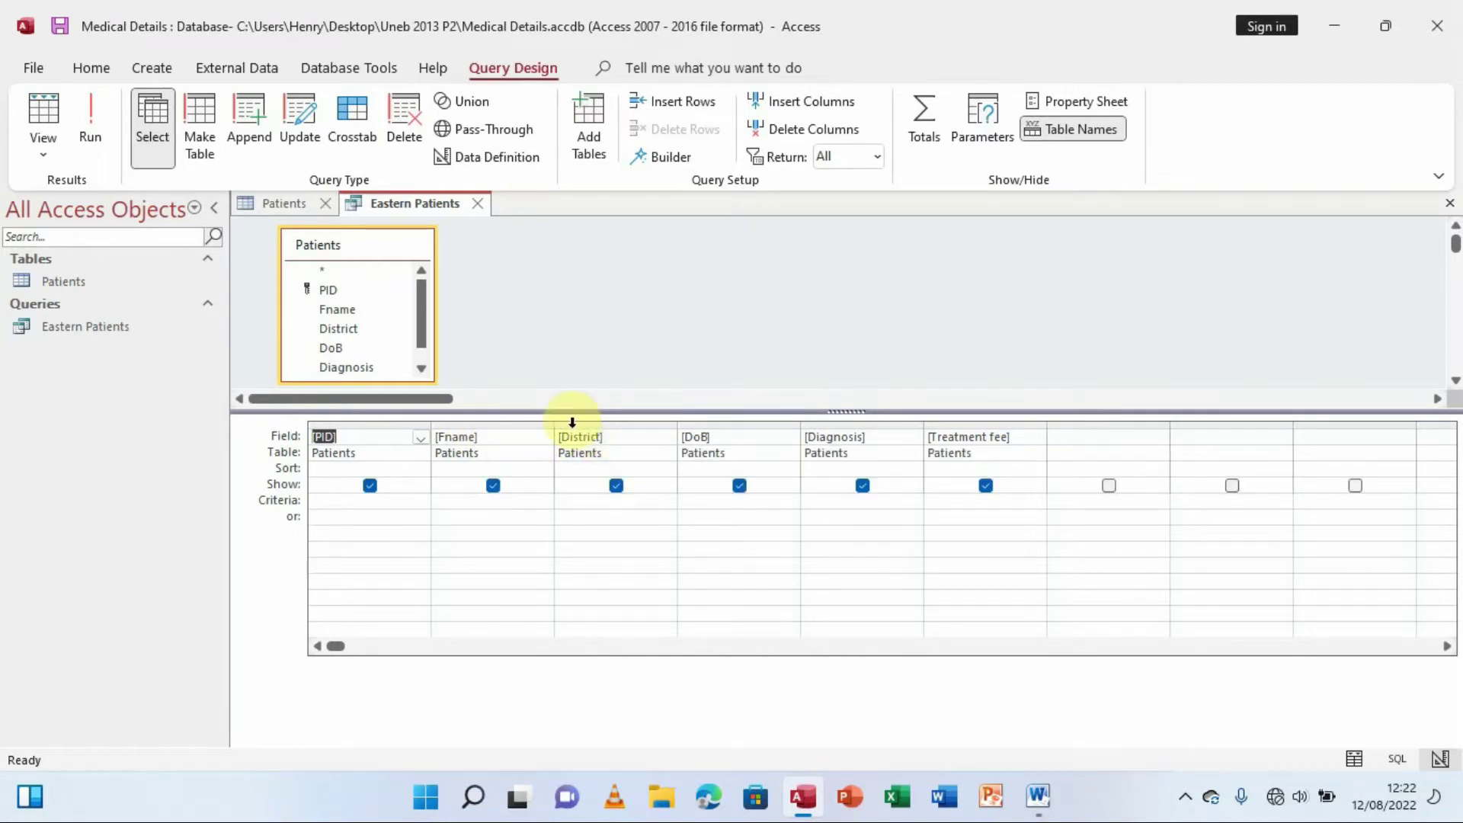
click(272, 200)
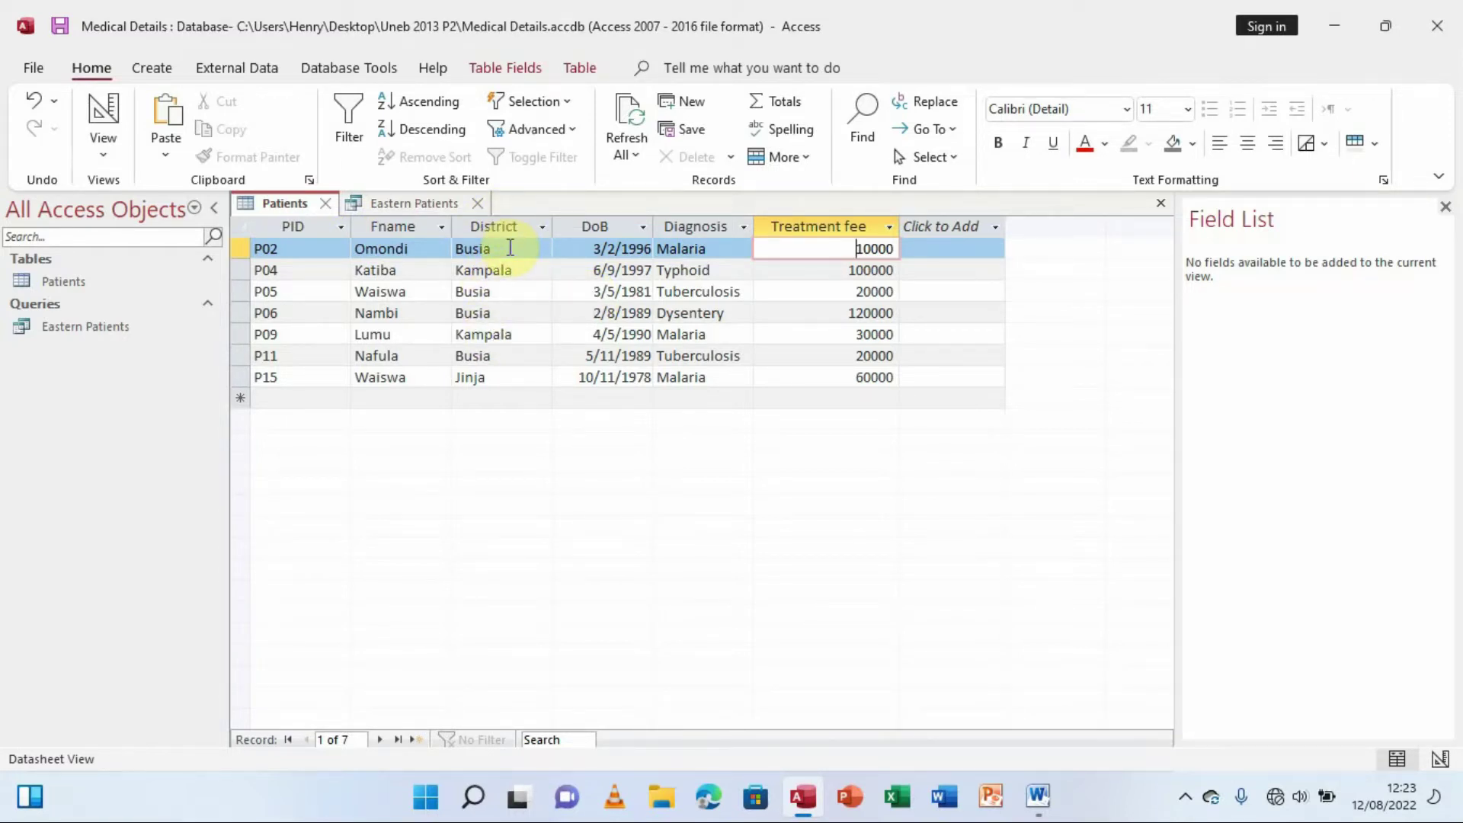
click(422, 205)
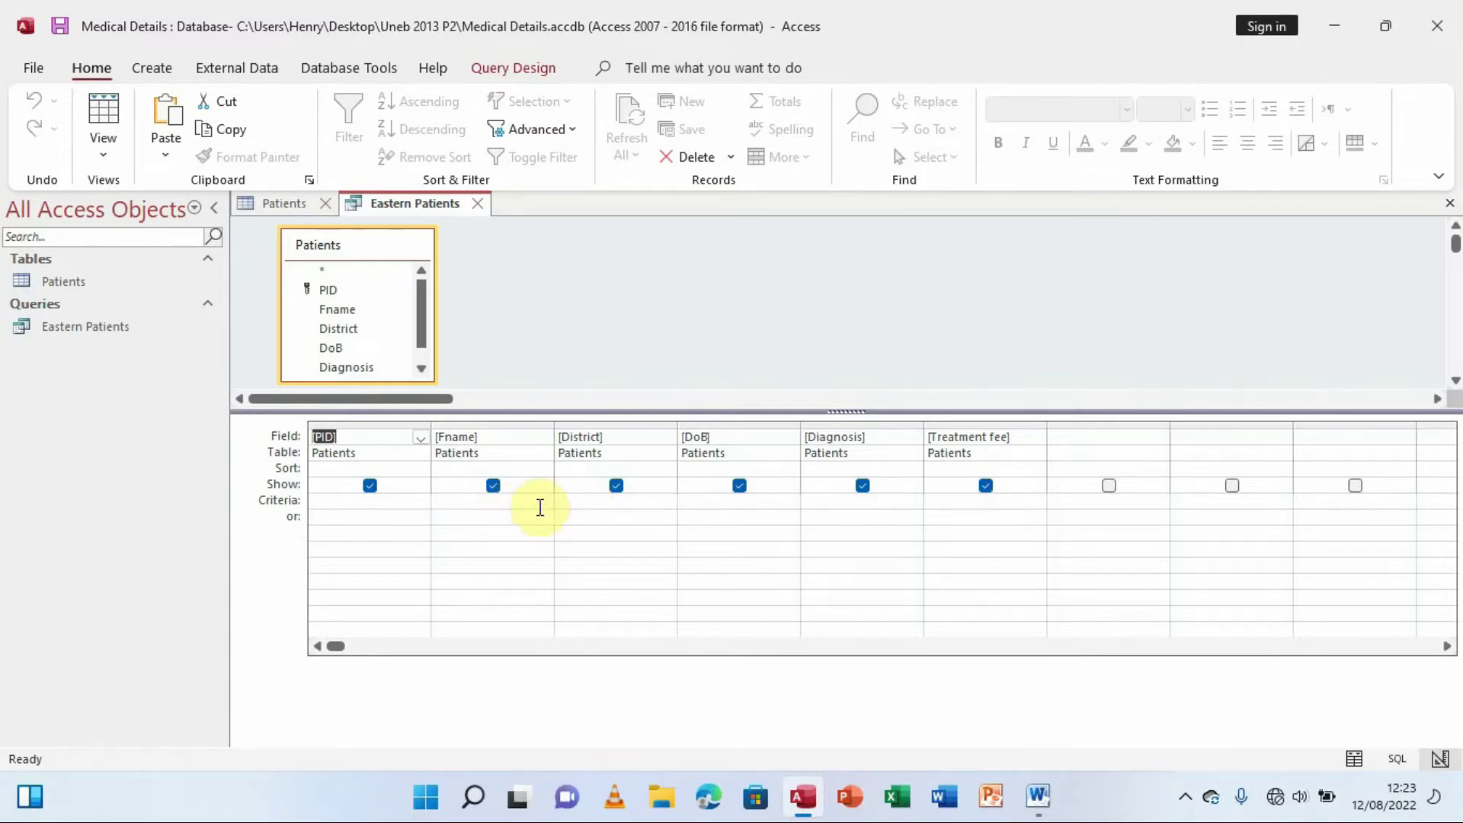
click(583, 505)
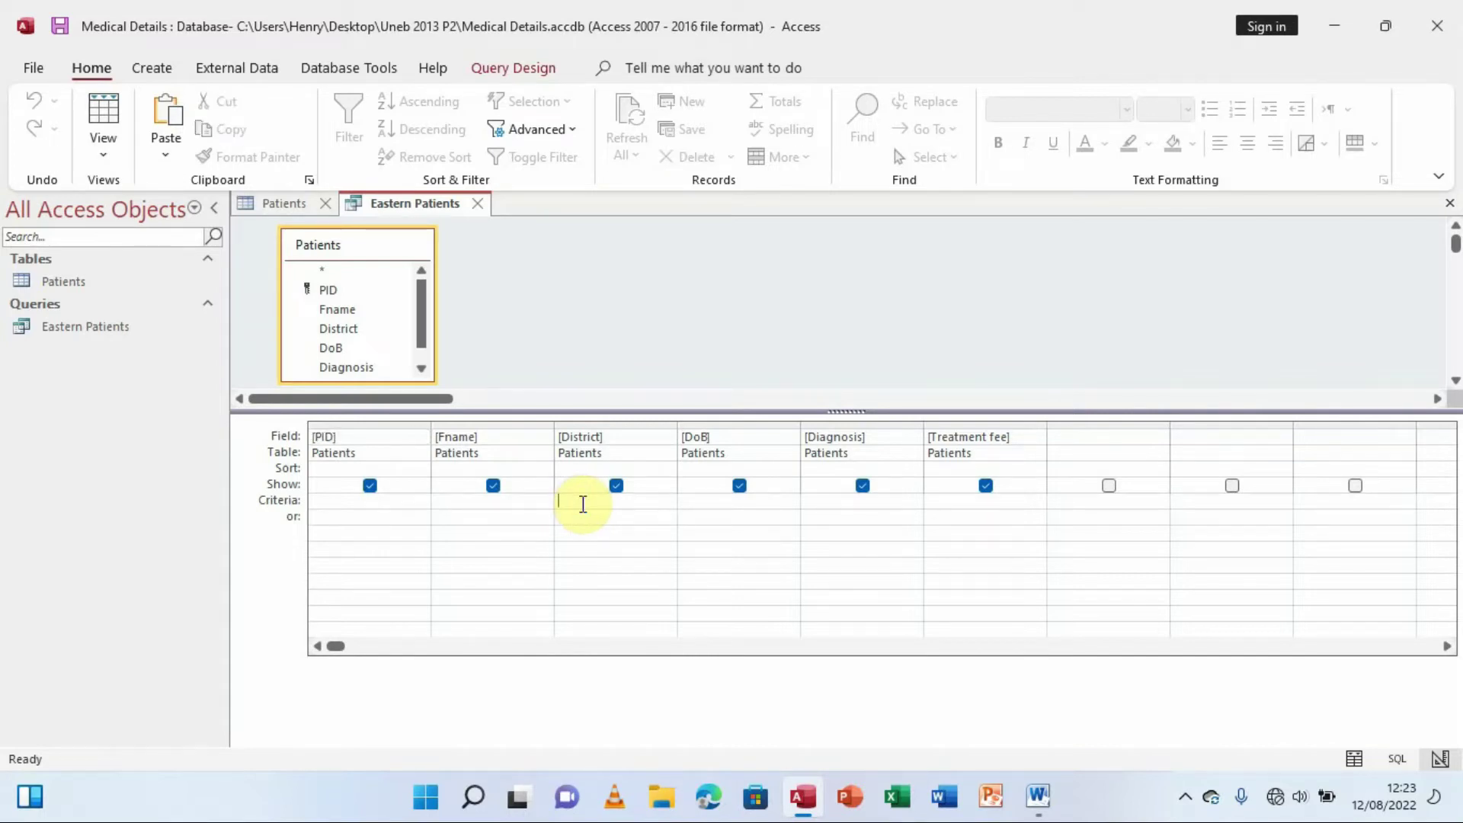
text(like "B)
key(Caps_Lock)
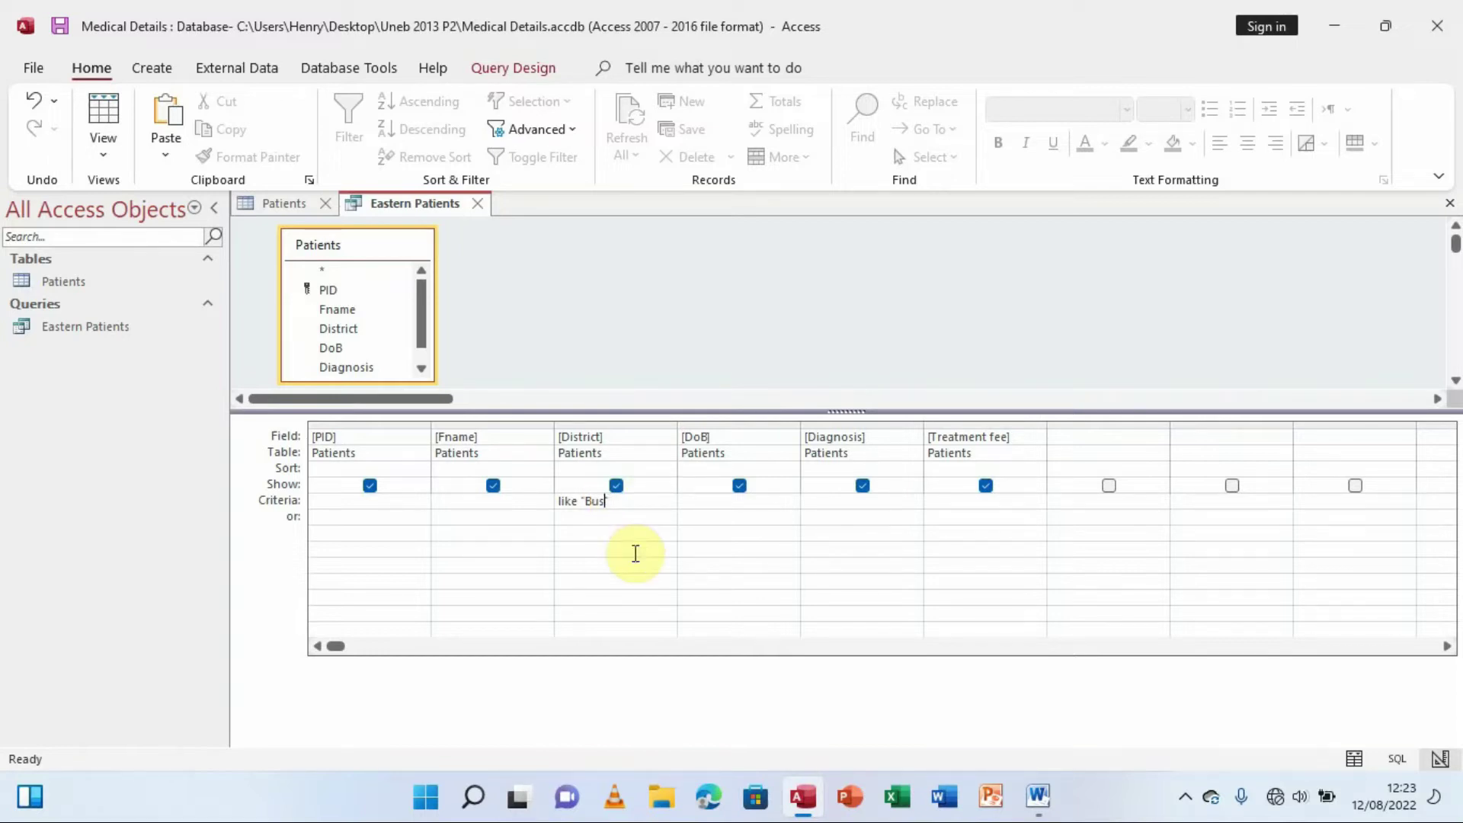
key(Caps_Lock)
text(J)
key(Caps_Lock)
Add like "Busia" as the alternative (or) criterion for the District field.
click(575, 517)
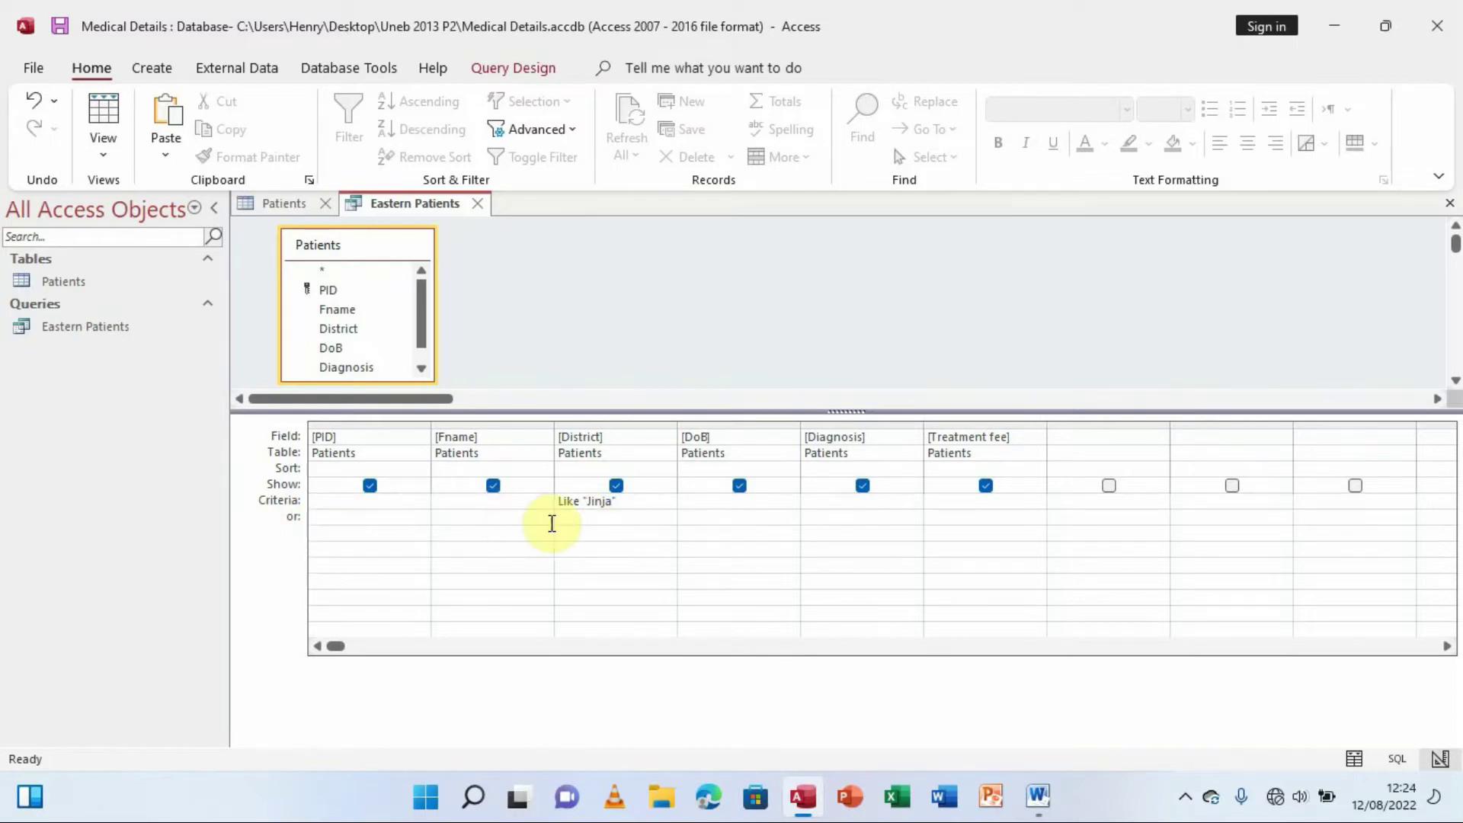
text(like ")
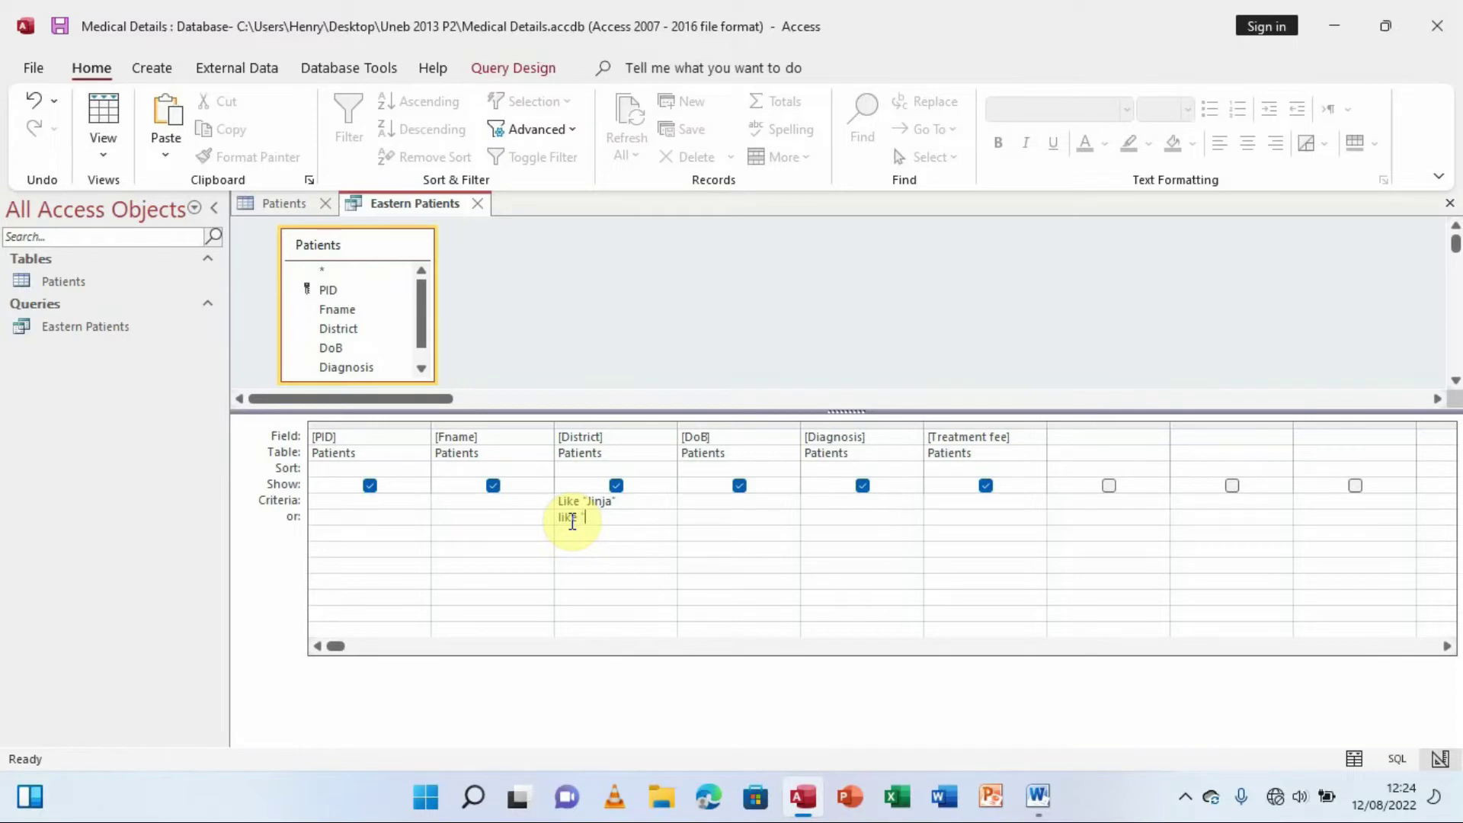
key(Caps_Lock)
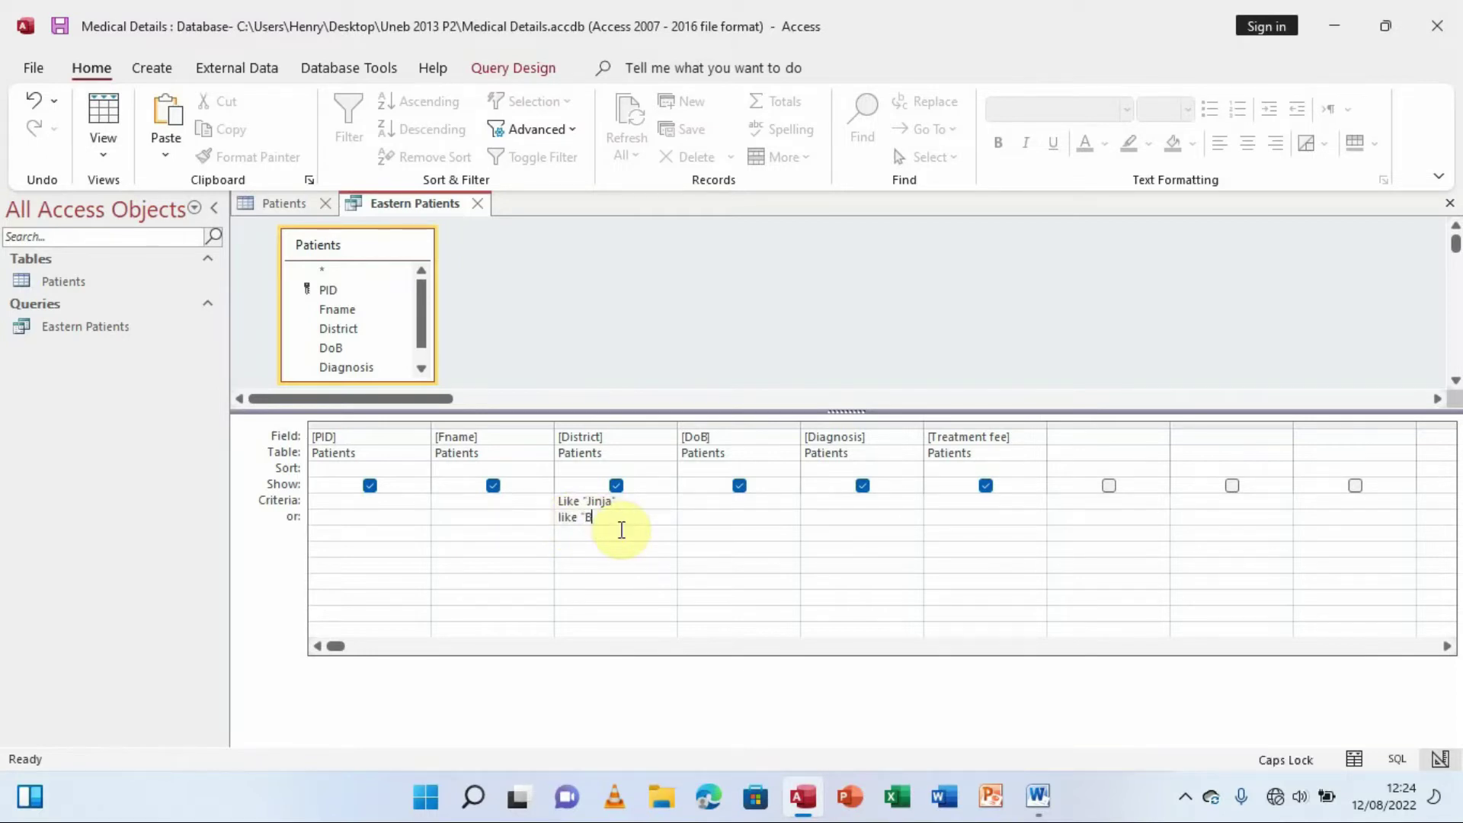
key(Caps_Lock)
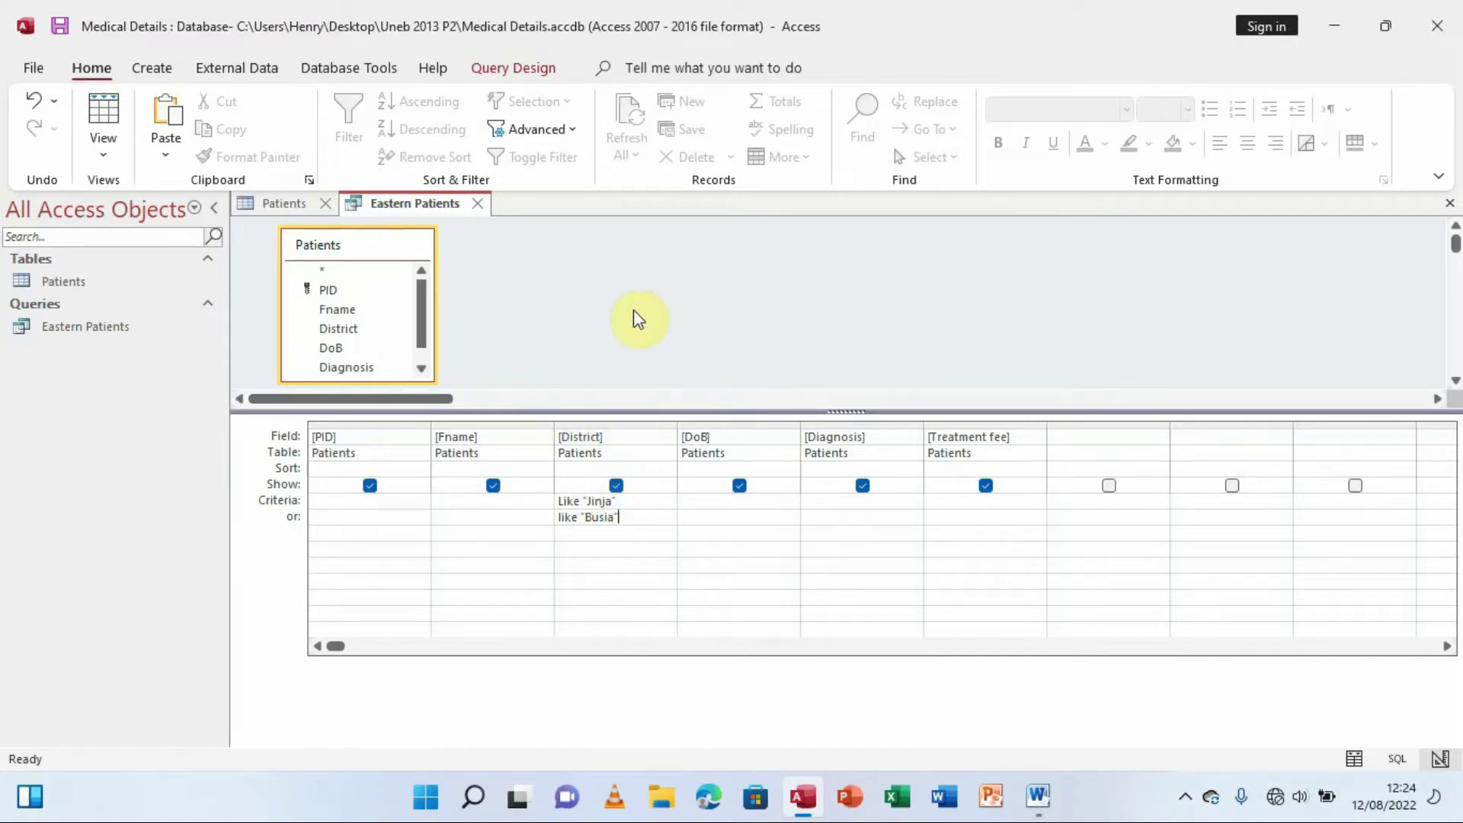
Run the Eastern Patients query and switch to the Word question paper for task (e).
click(525, 74)
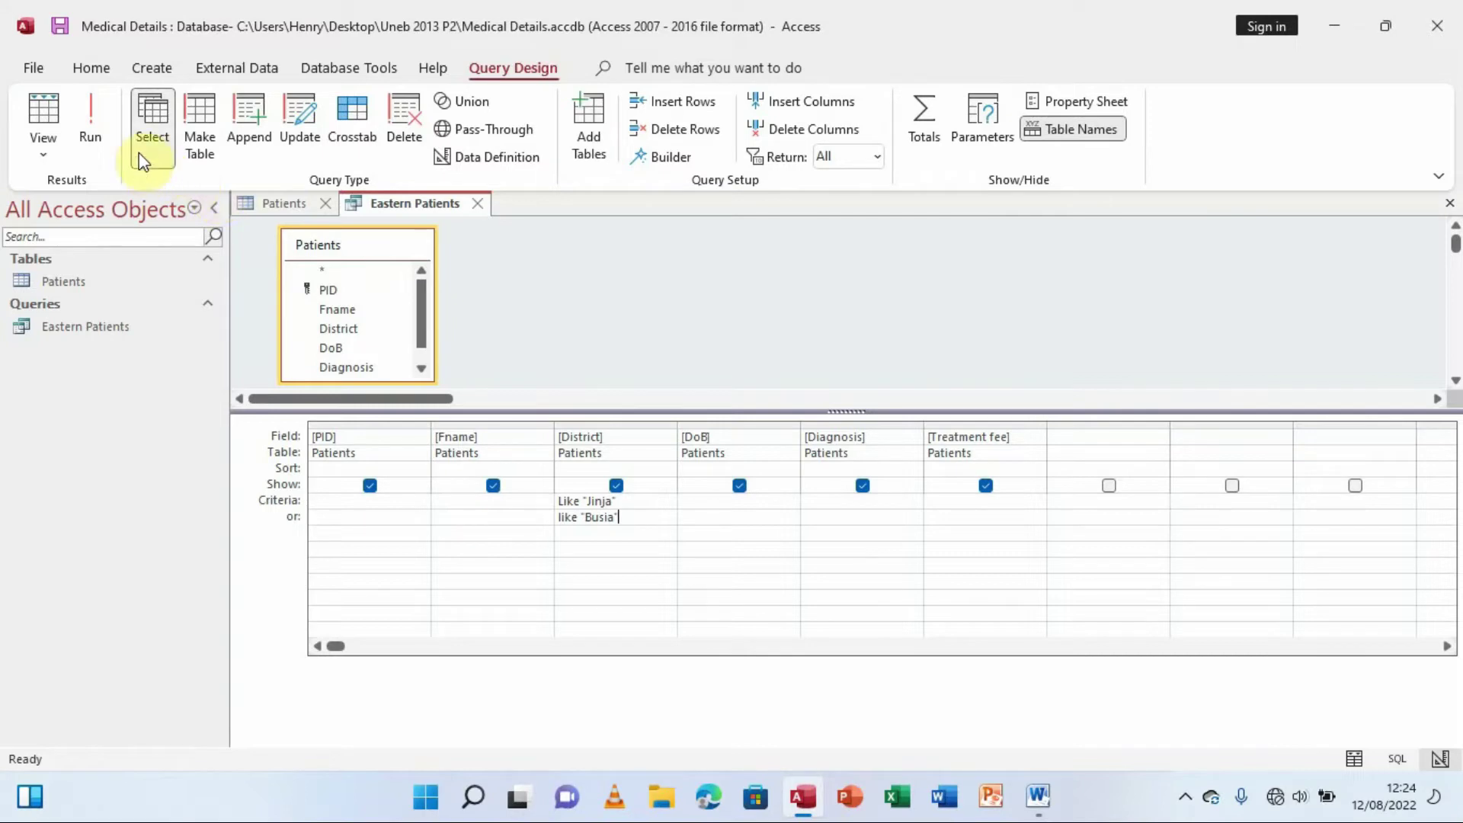
click(93, 120)
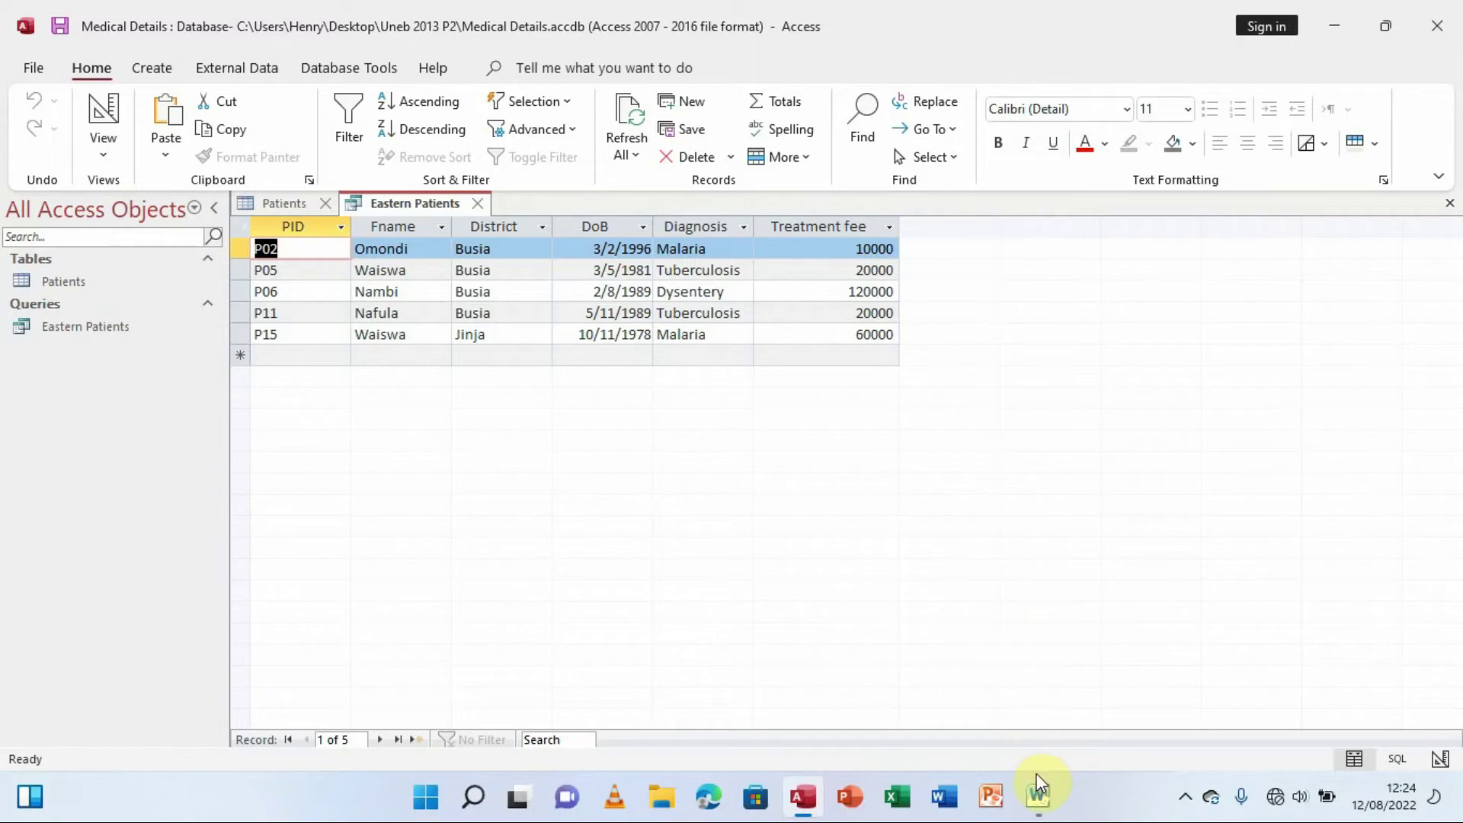
click(1037, 796)
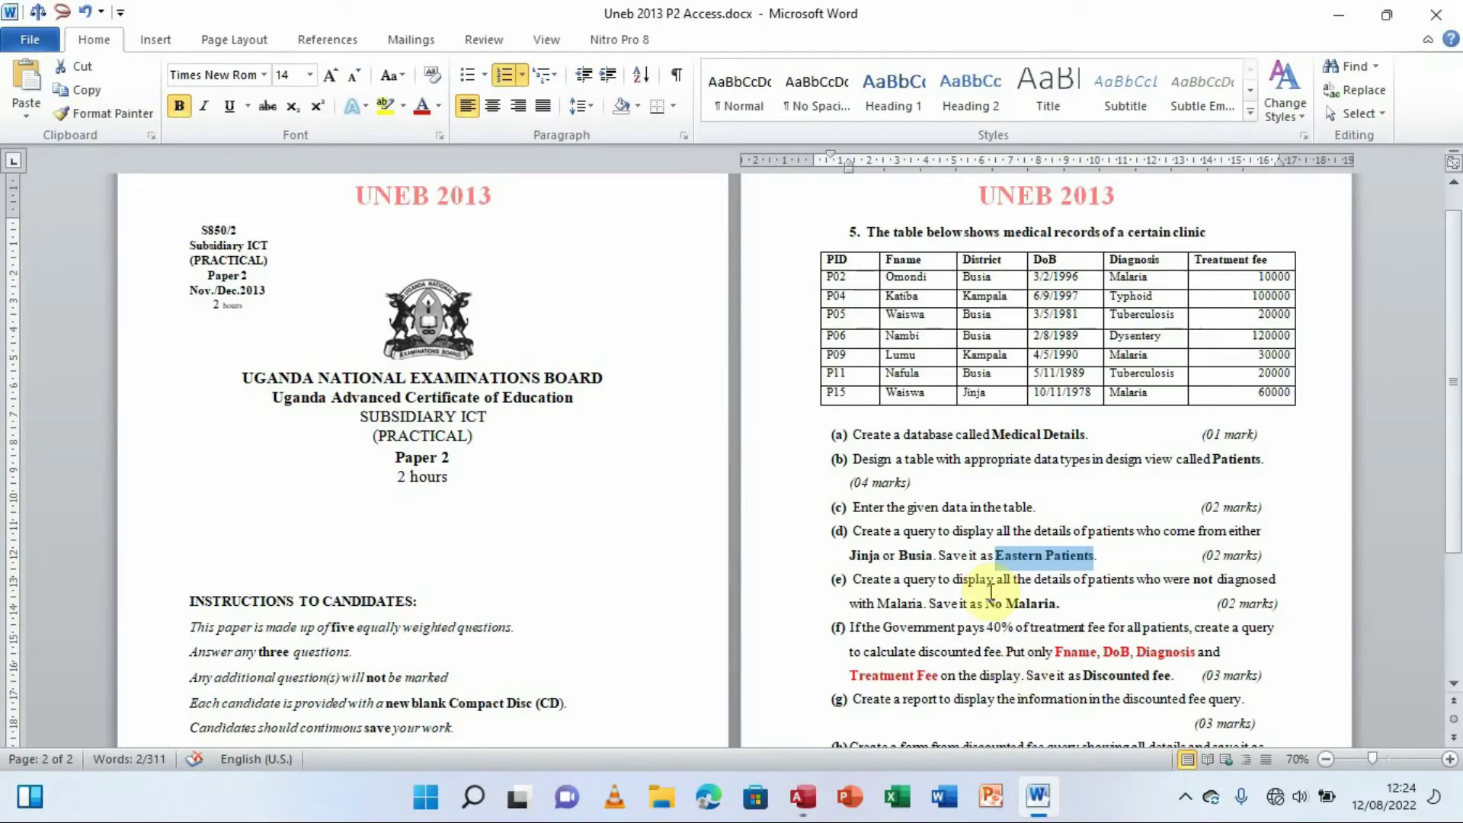
Check task (e) and the required query name No Malaria in the Word question paper, returning to the database in Access.
click(1255, 555)
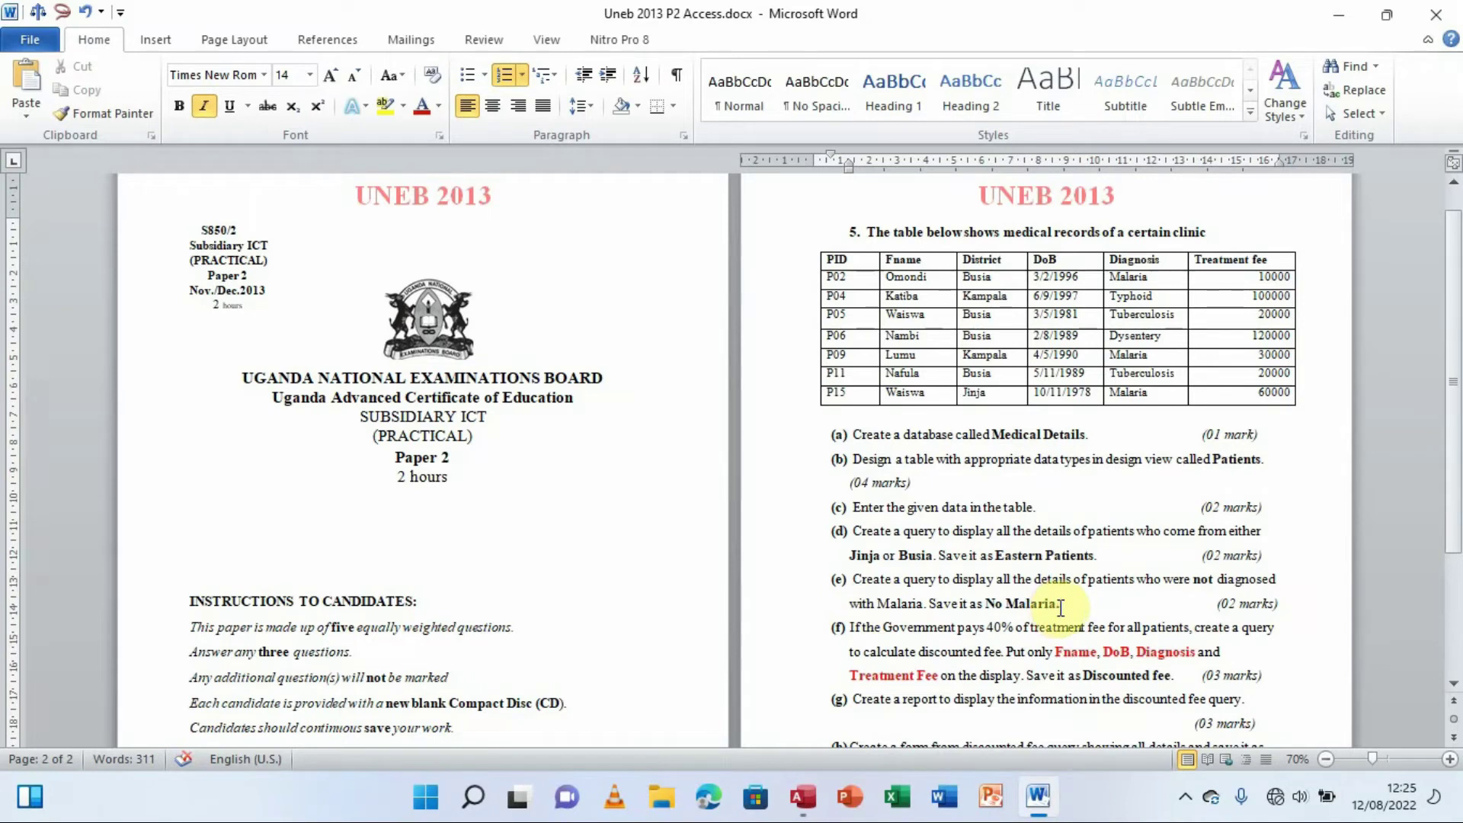
drag(1060, 604, 995, 602)
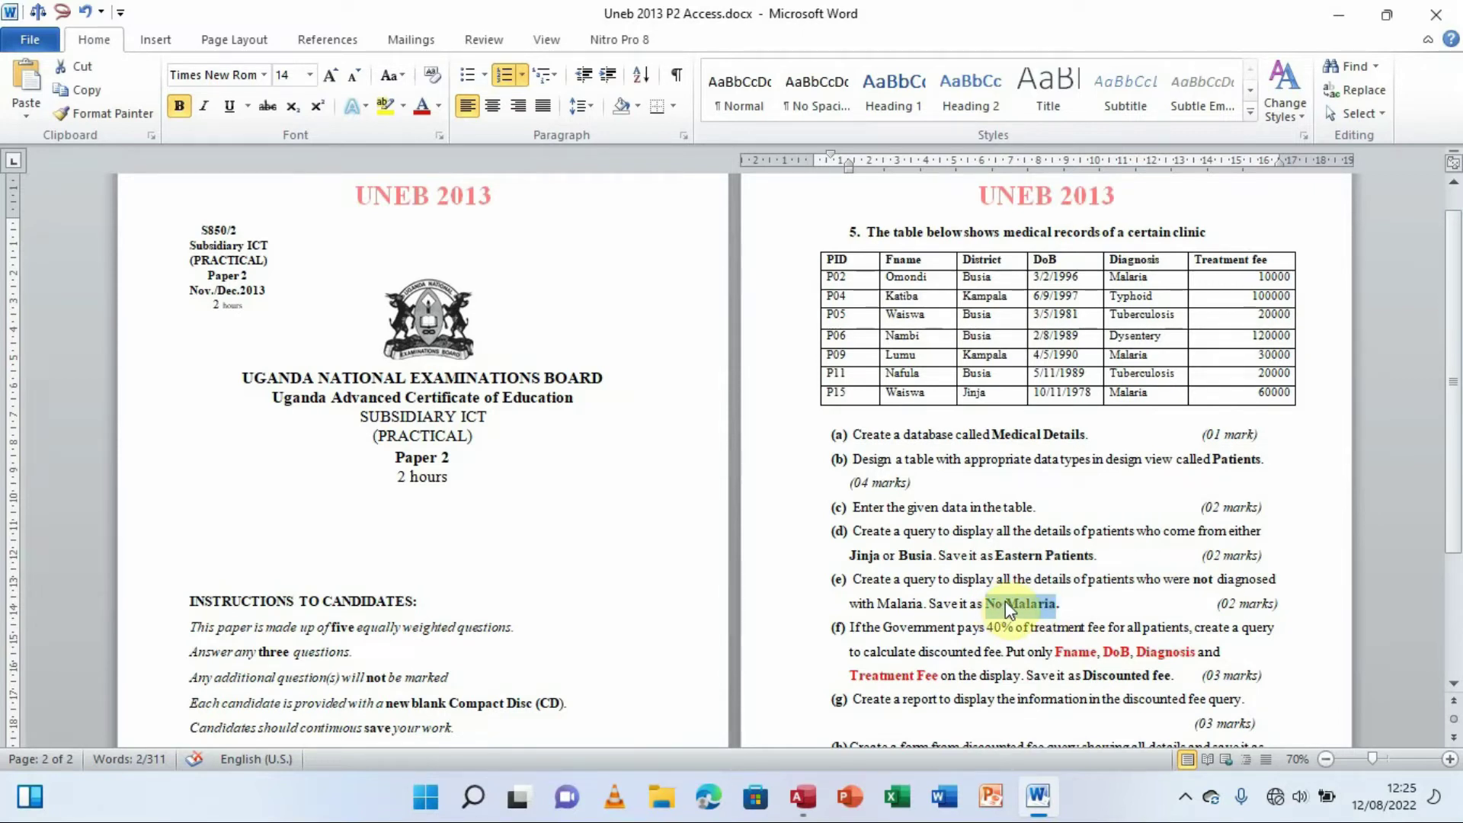
click(804, 797)
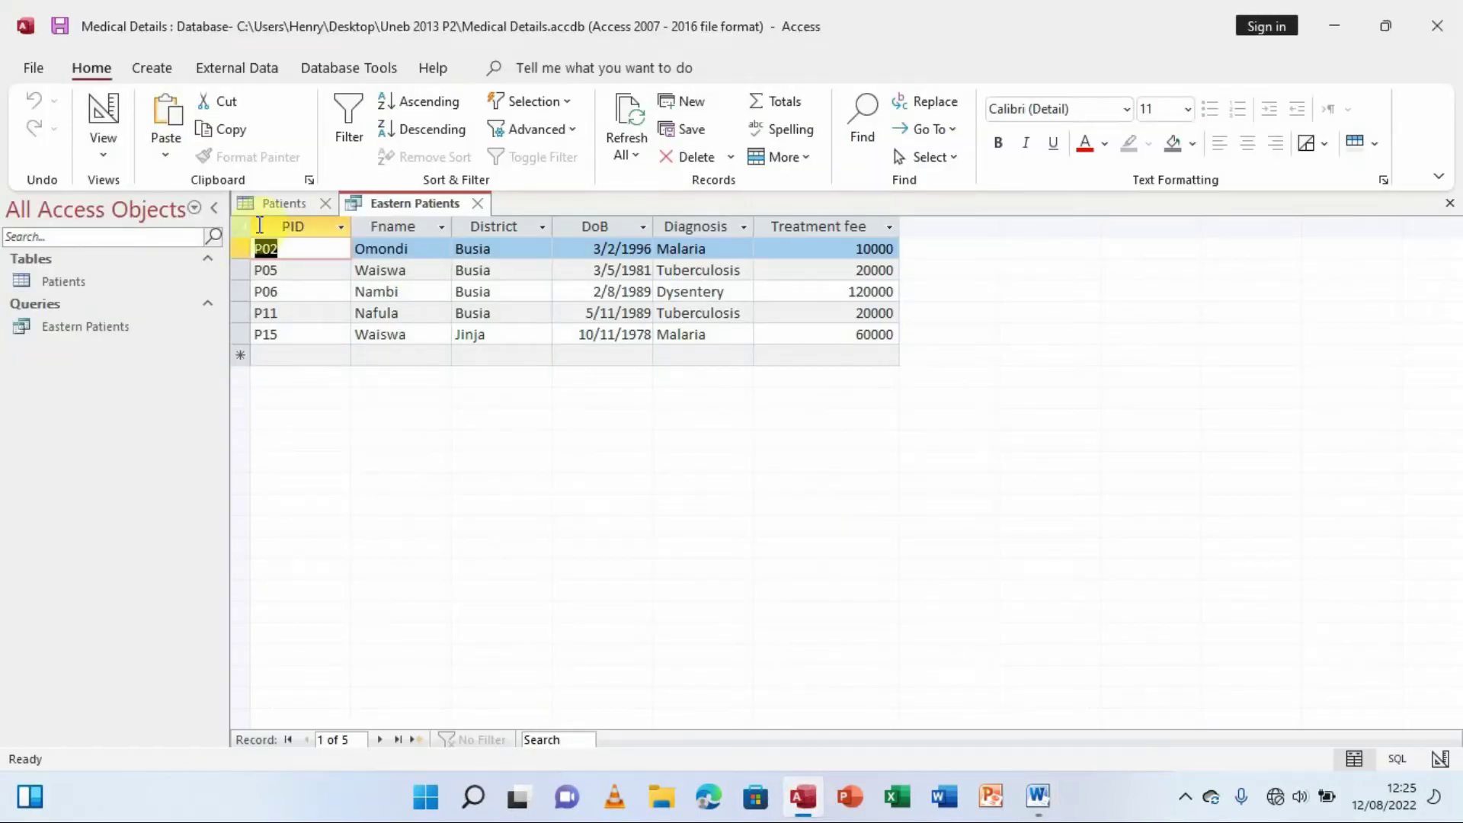
click(155, 70)
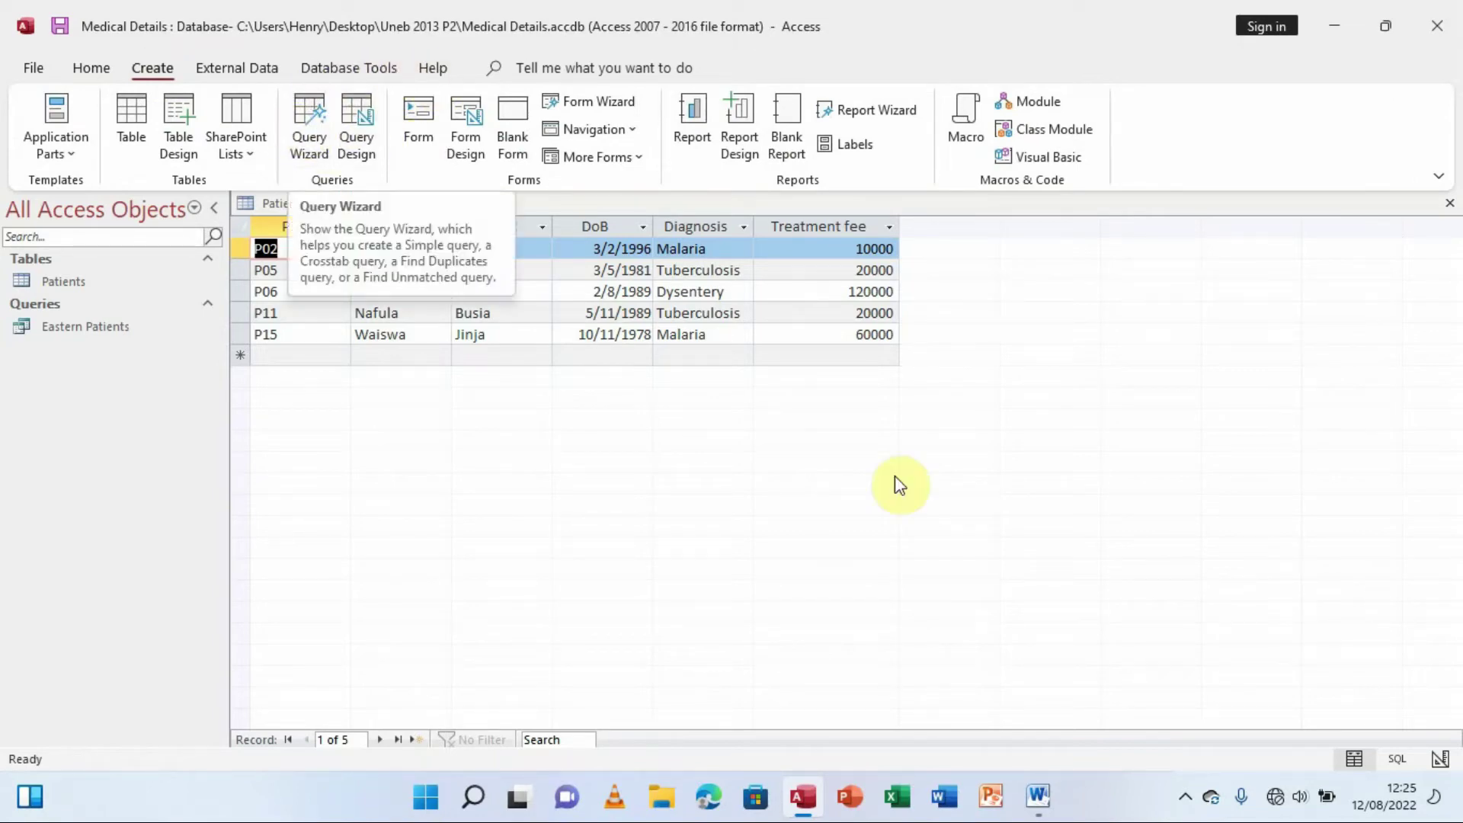
click(1039, 797)
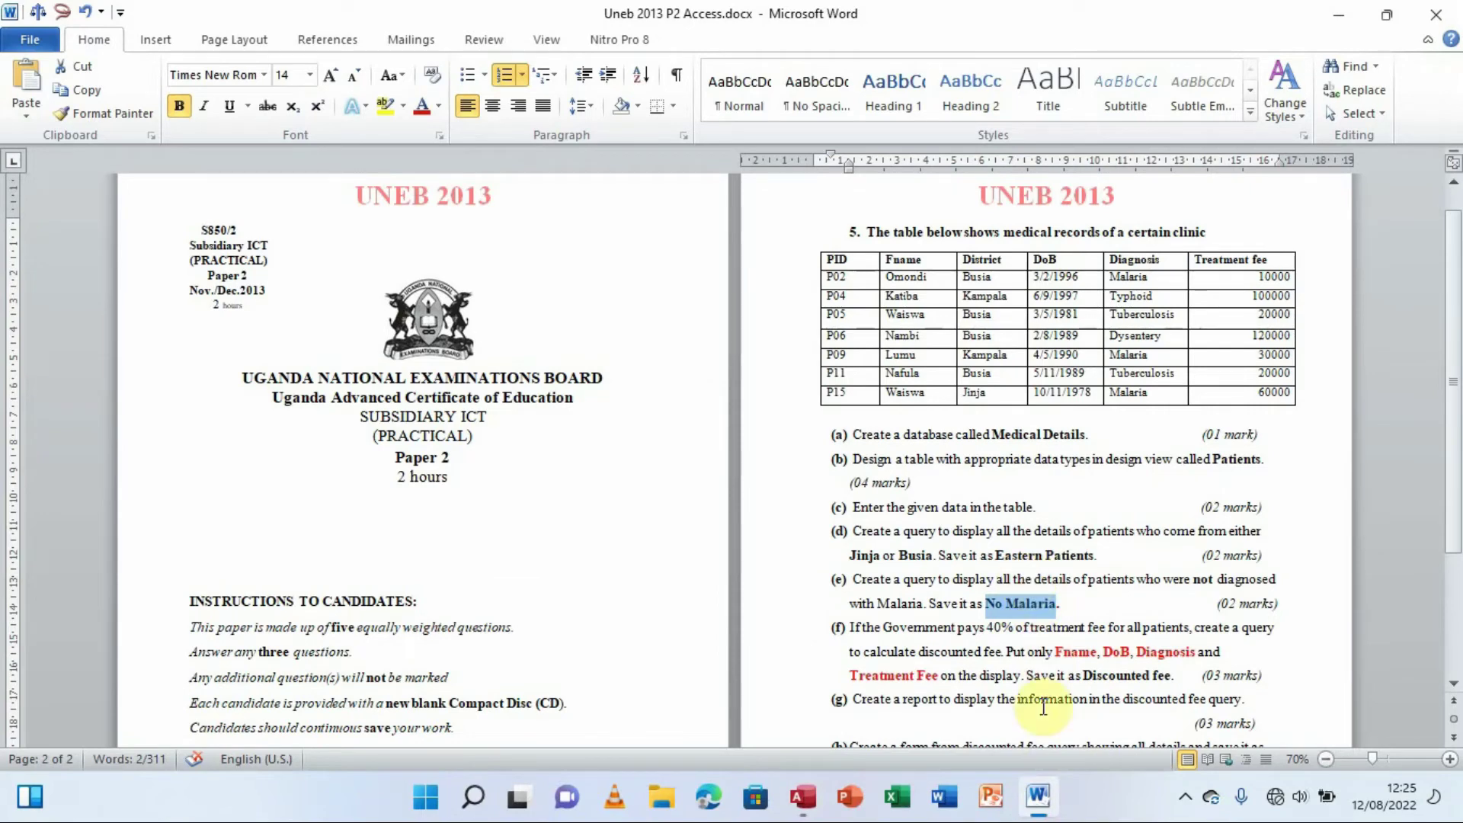
click(805, 795)
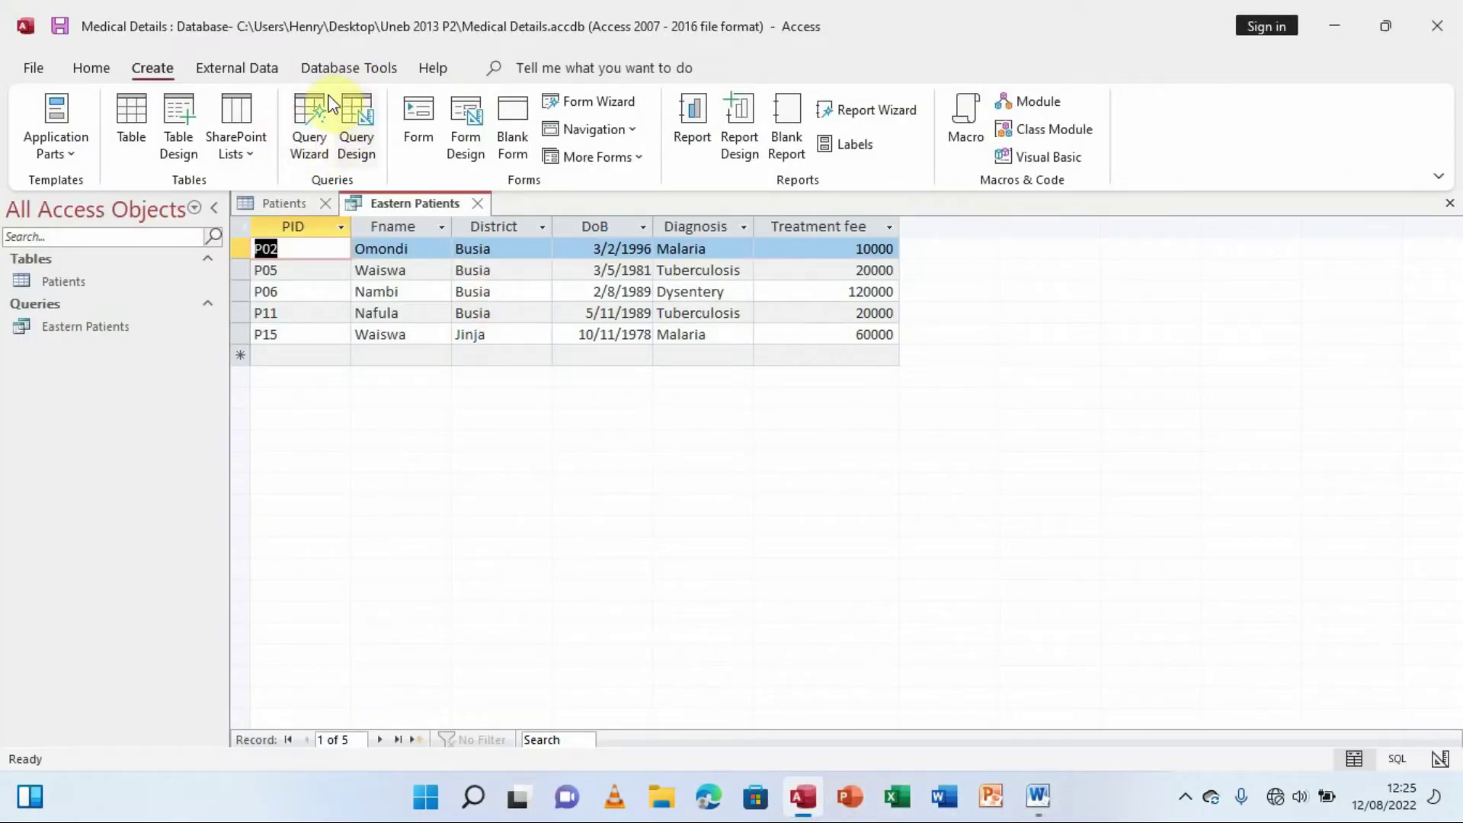
Save the Eastern Patients query and start a Simple Query Wizard query based on the Patients table.
click(303, 104)
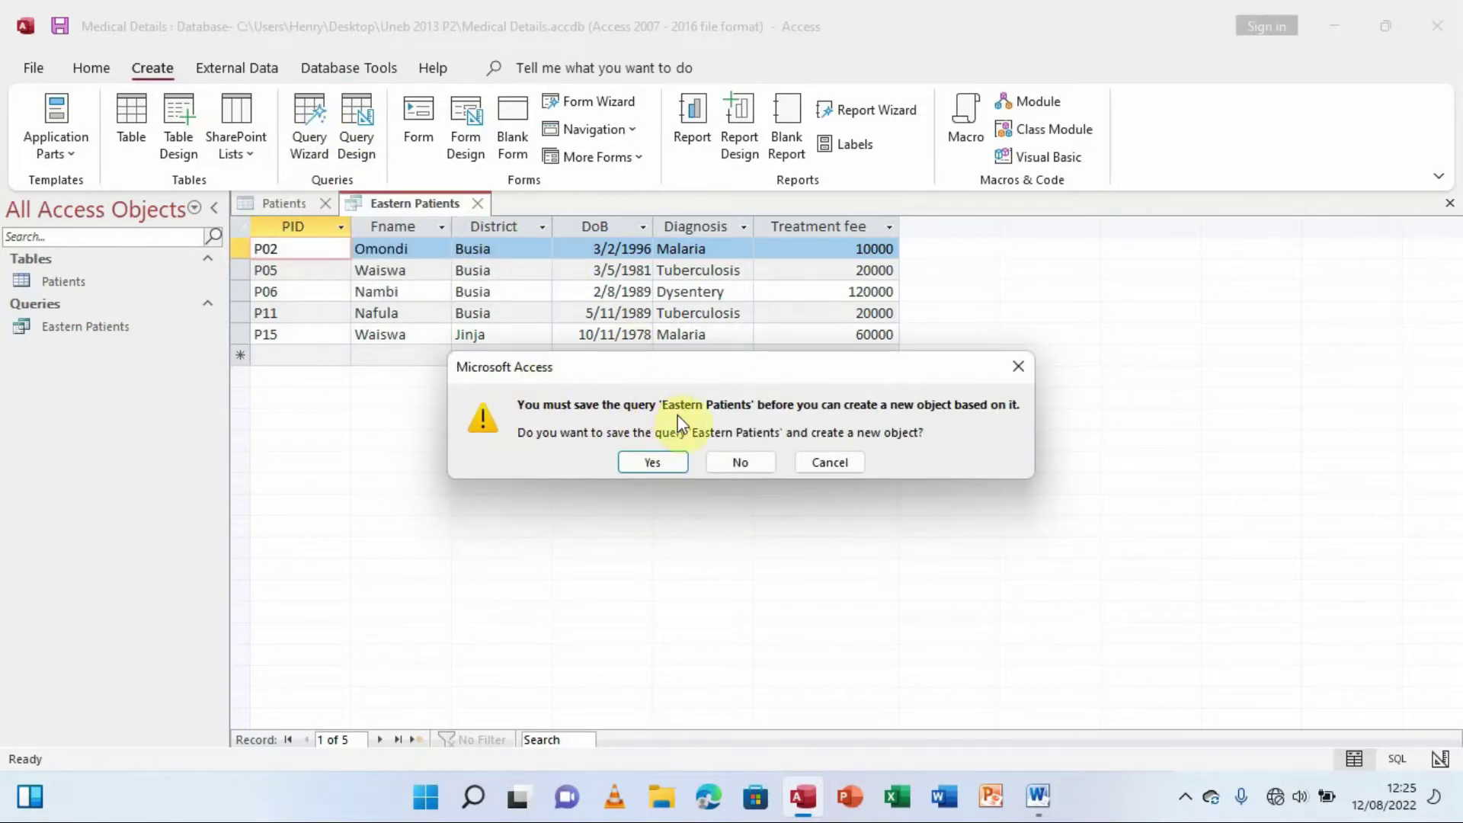
click(674, 468)
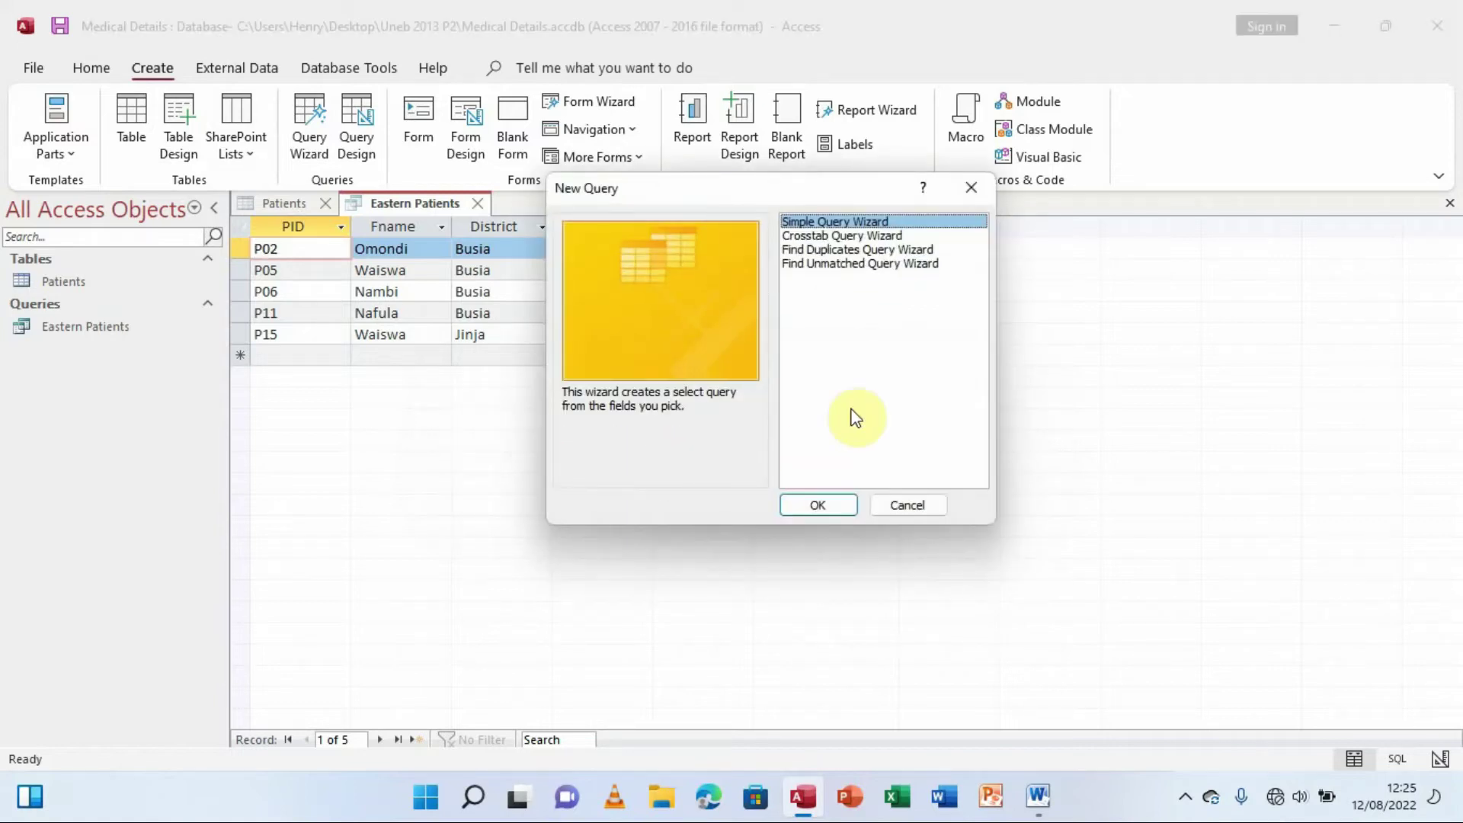
click(825, 503)
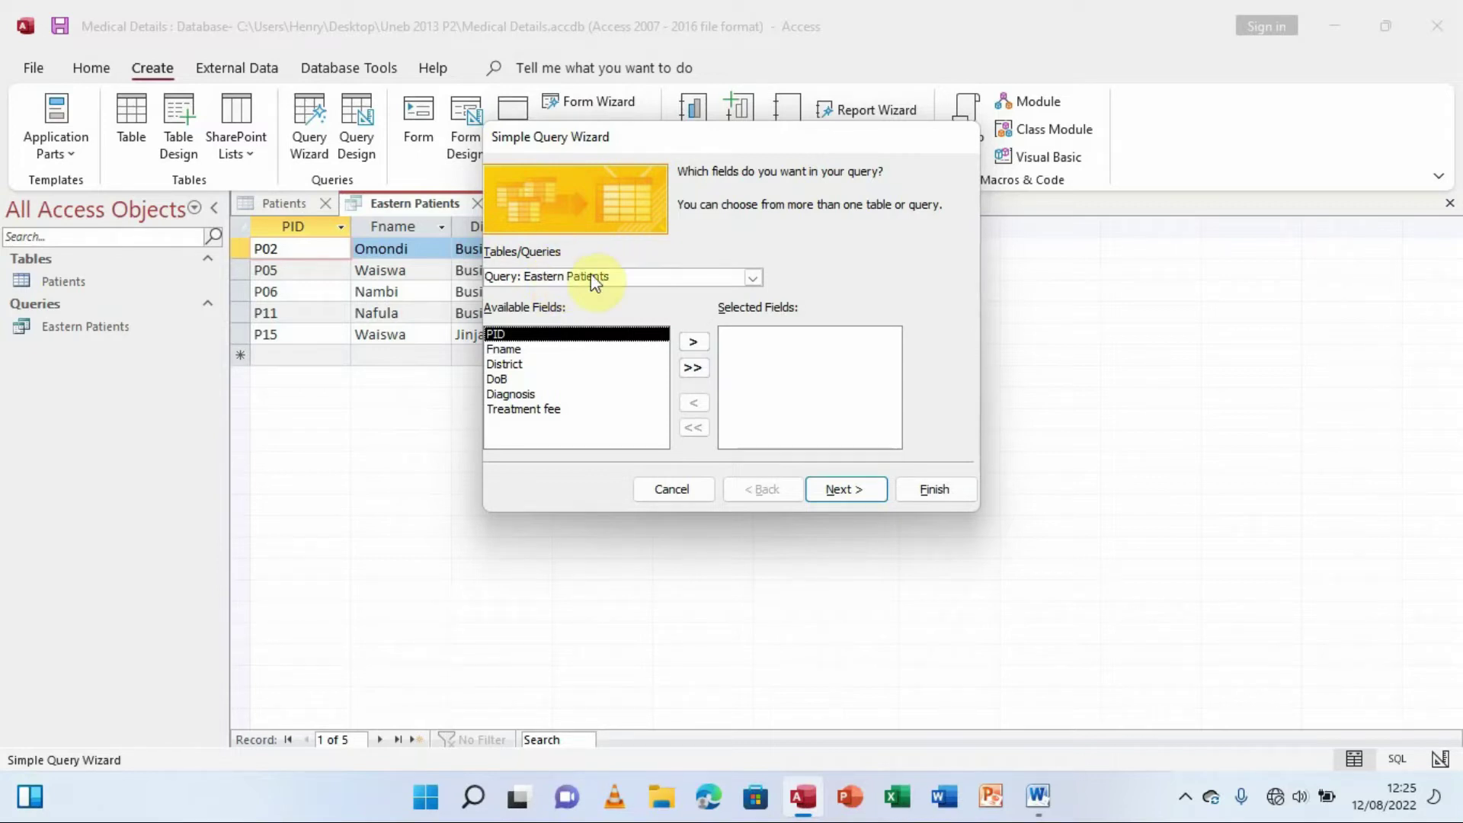
click(753, 279)
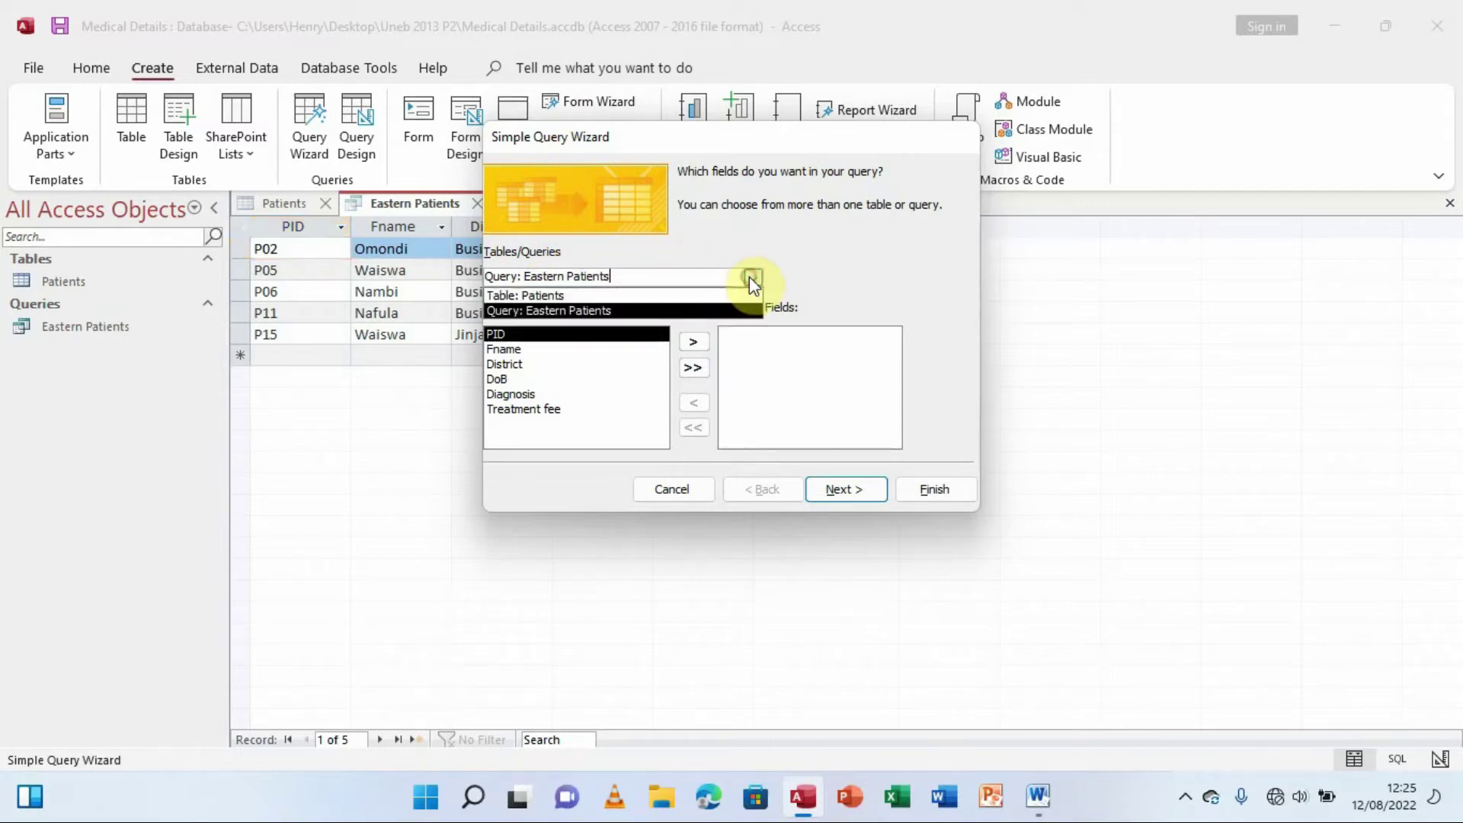
click(614, 296)
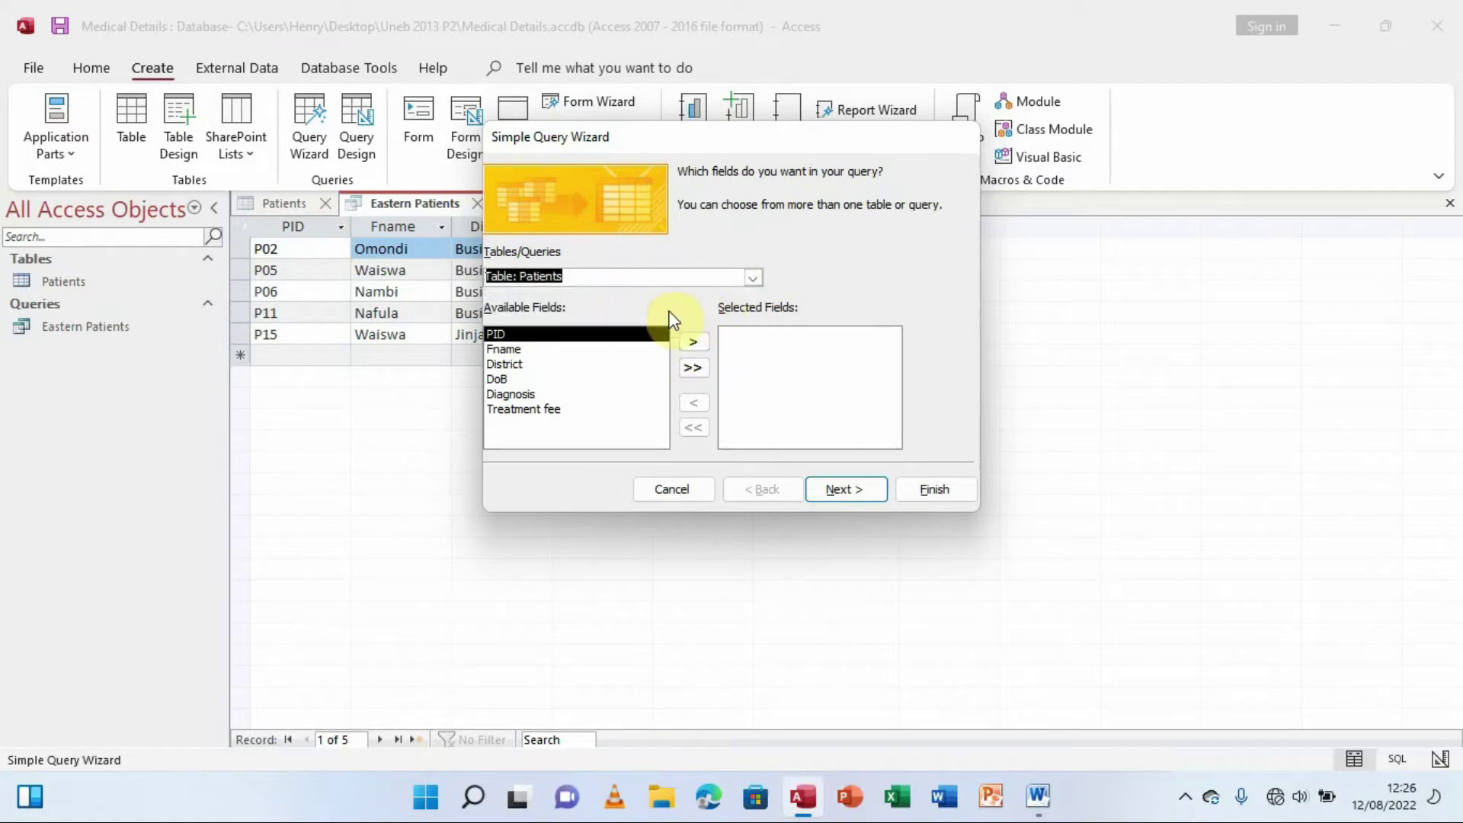
Include all fields of the Patients table in the query and keep it as a detail query.
click(692, 367)
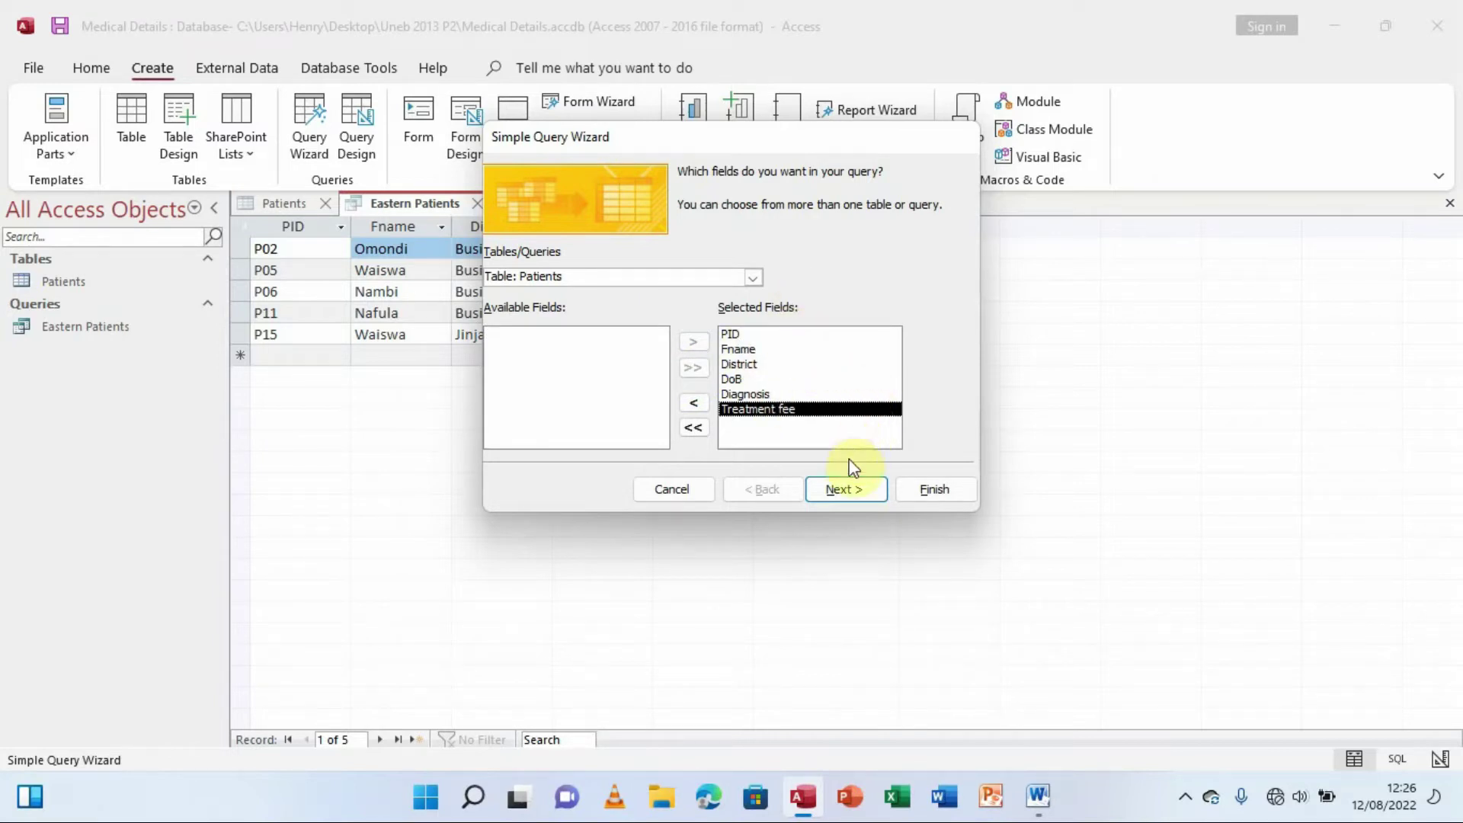
click(850, 491)
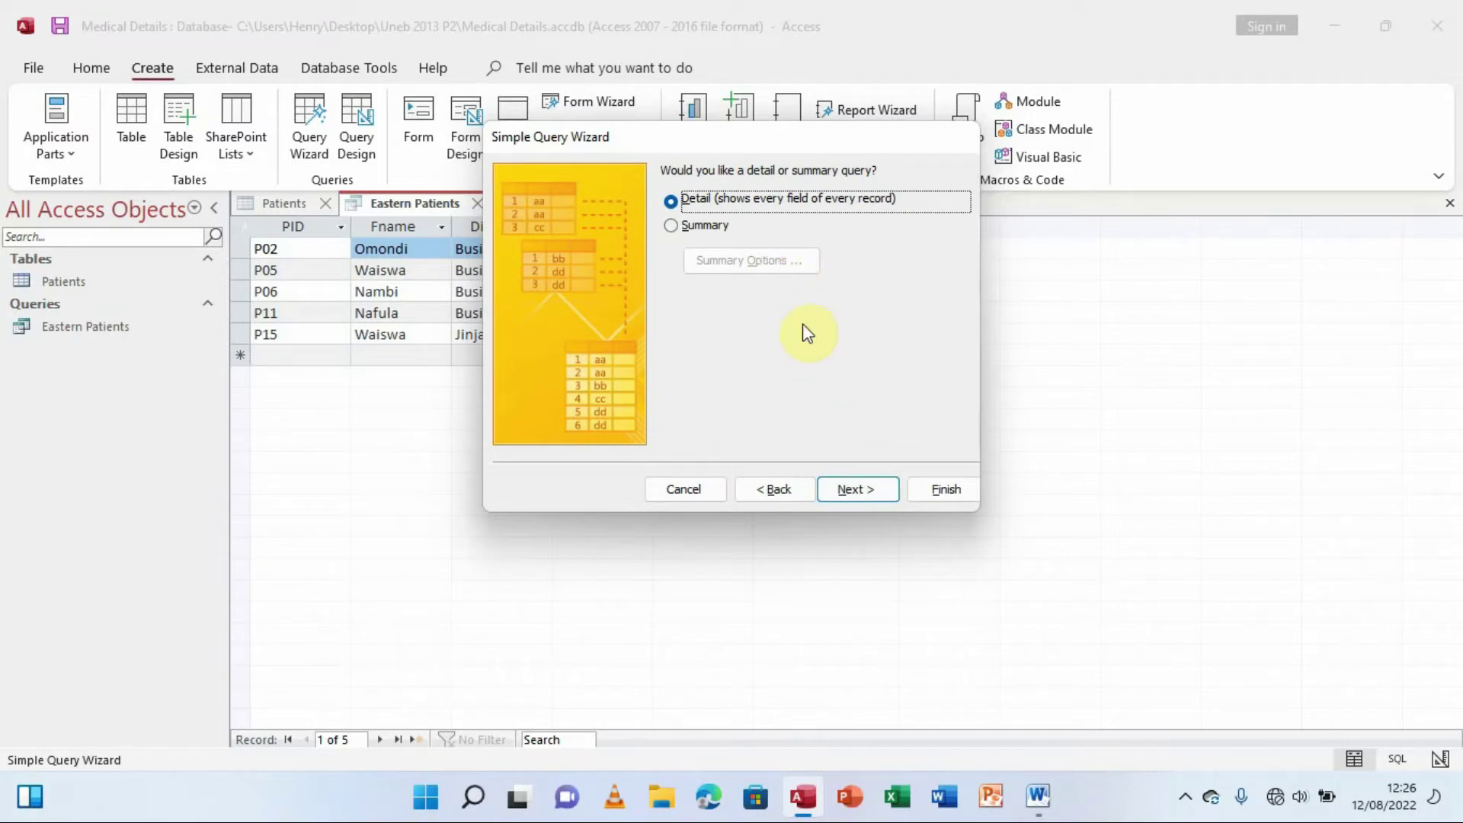
click(853, 486)
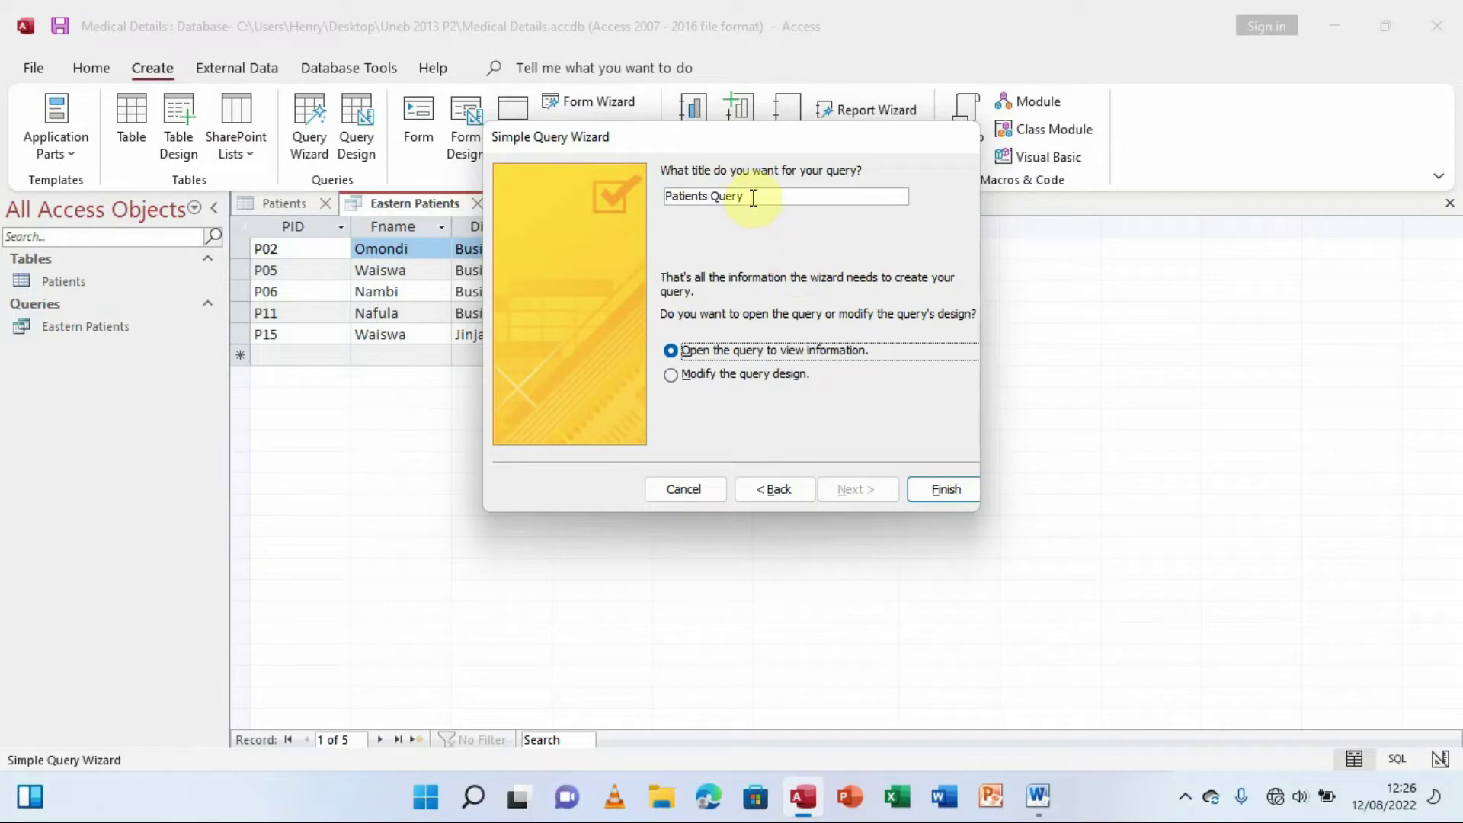
Title the query No Malaria and finish the wizard with the option to modify the query design.
drag(752, 197, 669, 198)
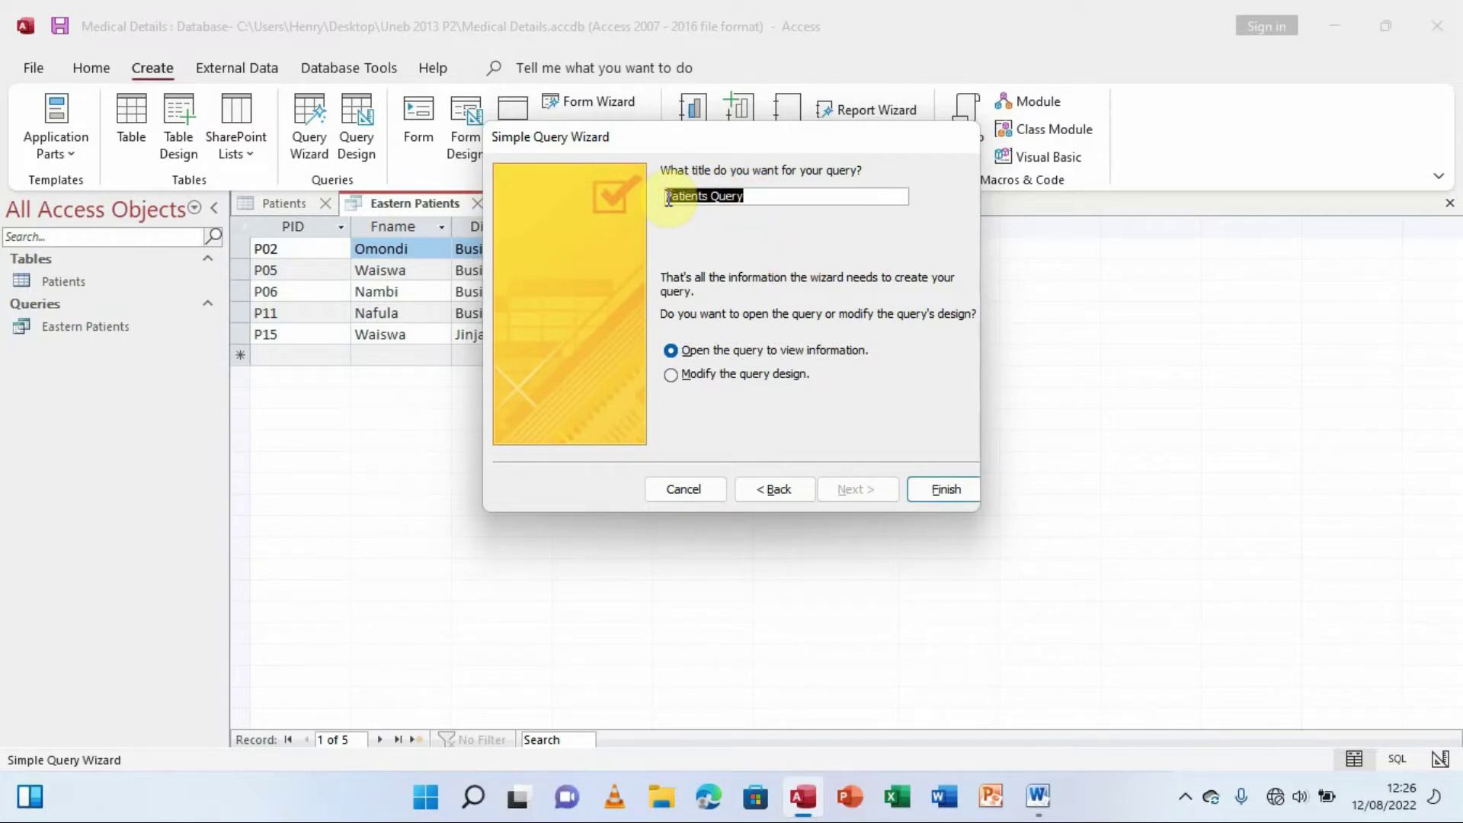
text(No Malaria)
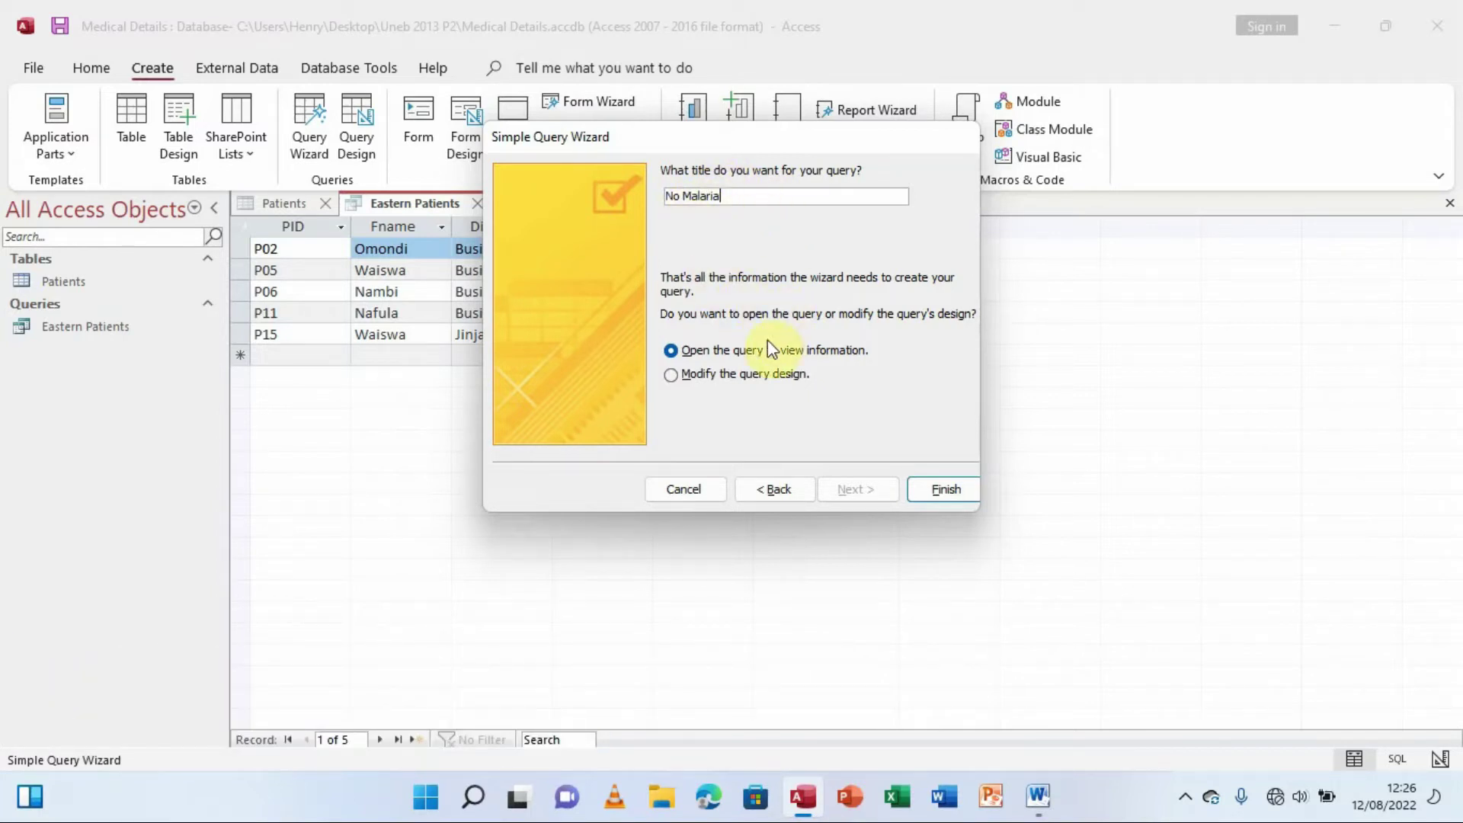
click(712, 373)
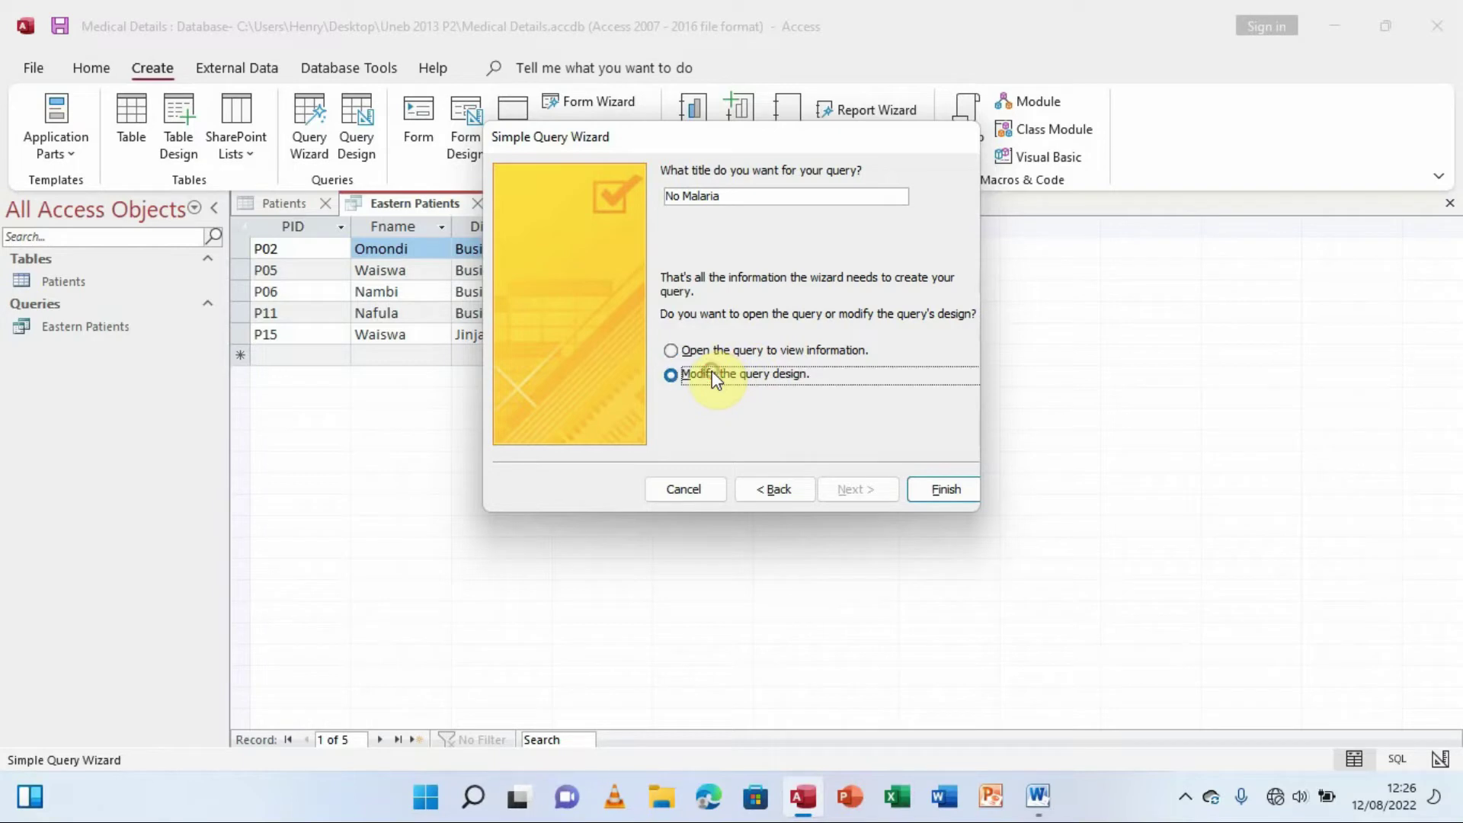
click(934, 492)
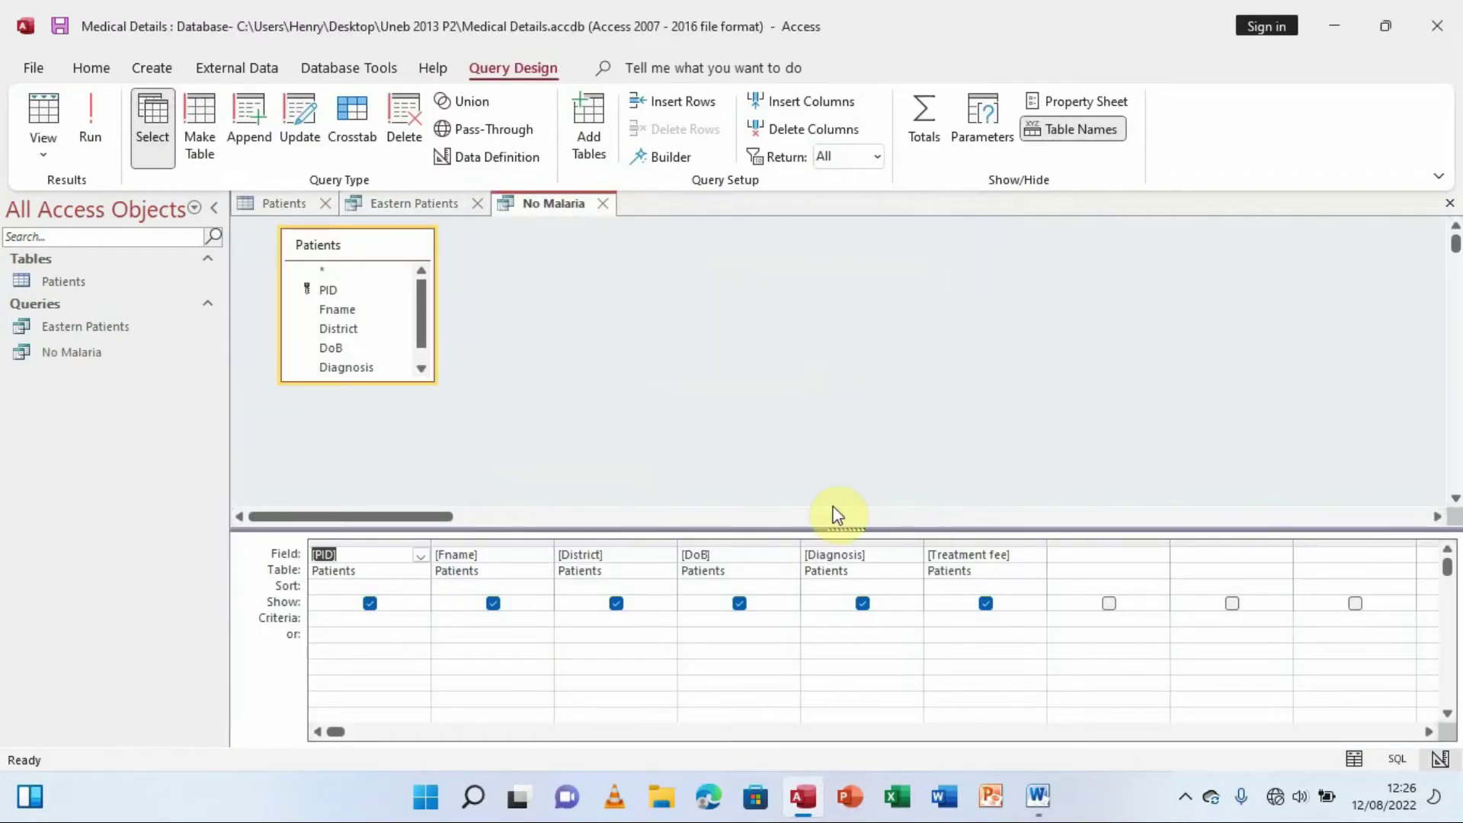
Enlarge the design grid, set the Diagnosis criterion to not Malaria and run the query.
drag(839, 530, 830, 421)
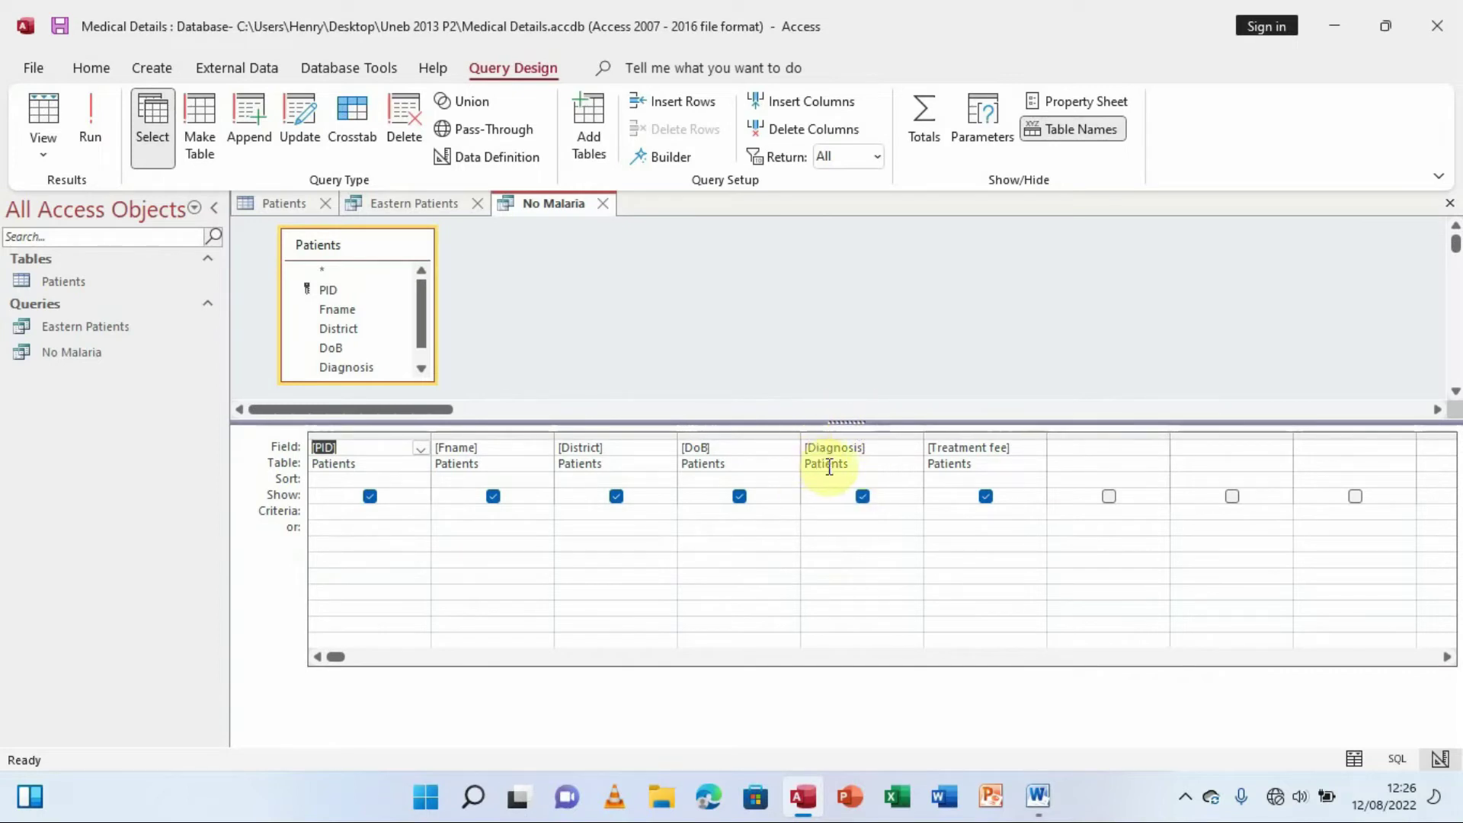
click(821, 509)
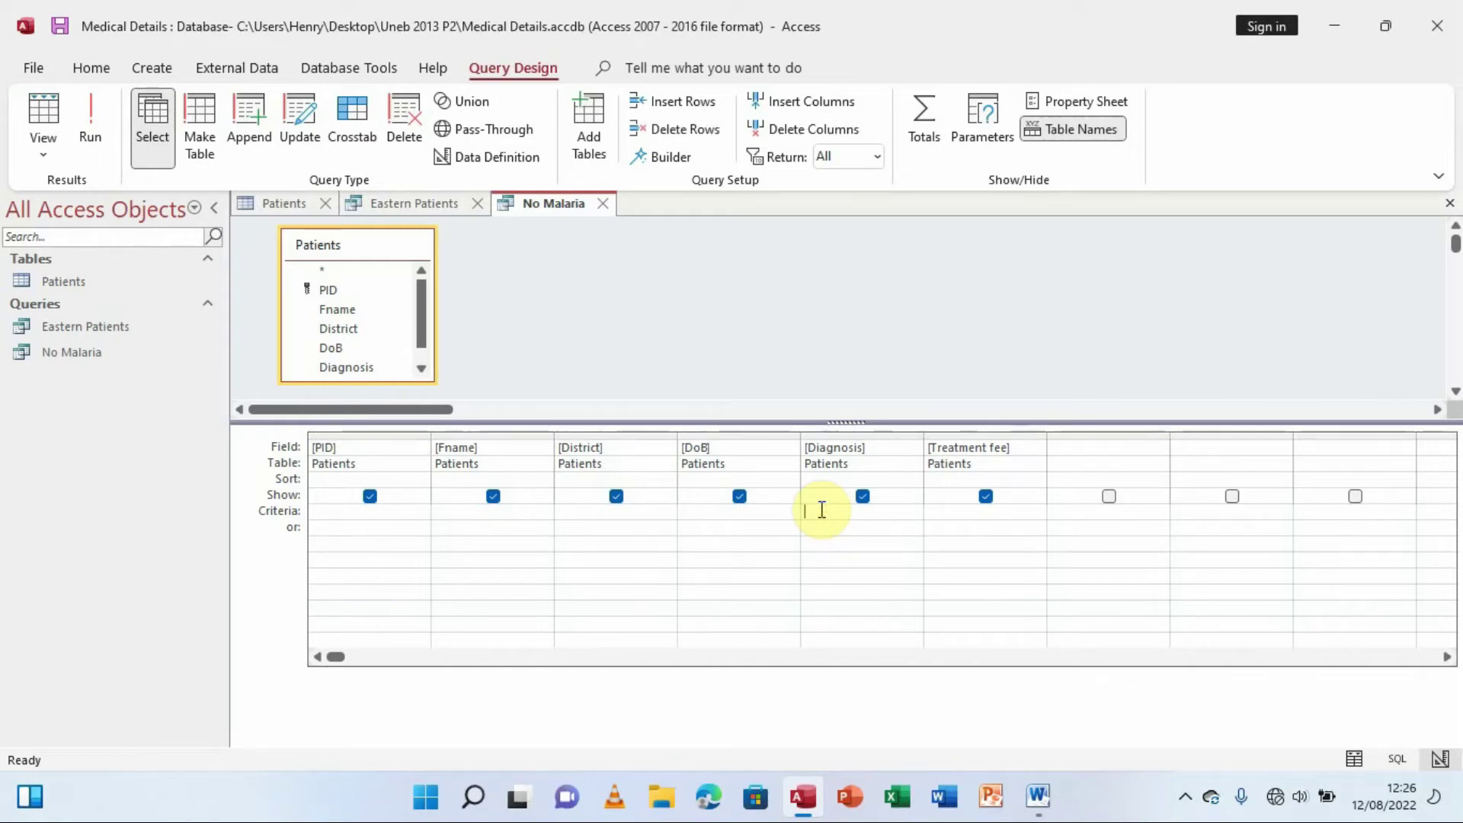
text(not Malaria)
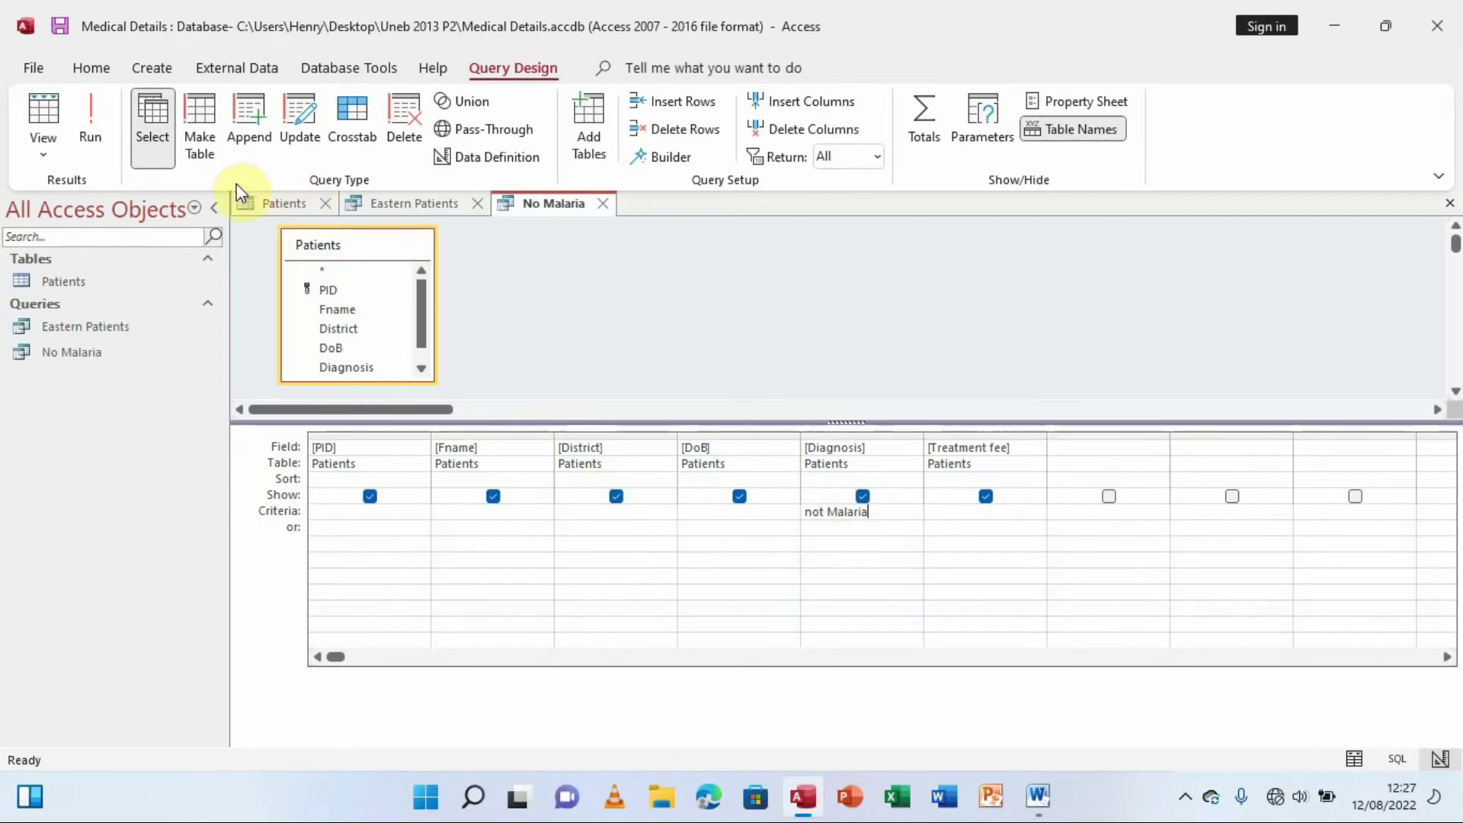
click(93, 130)
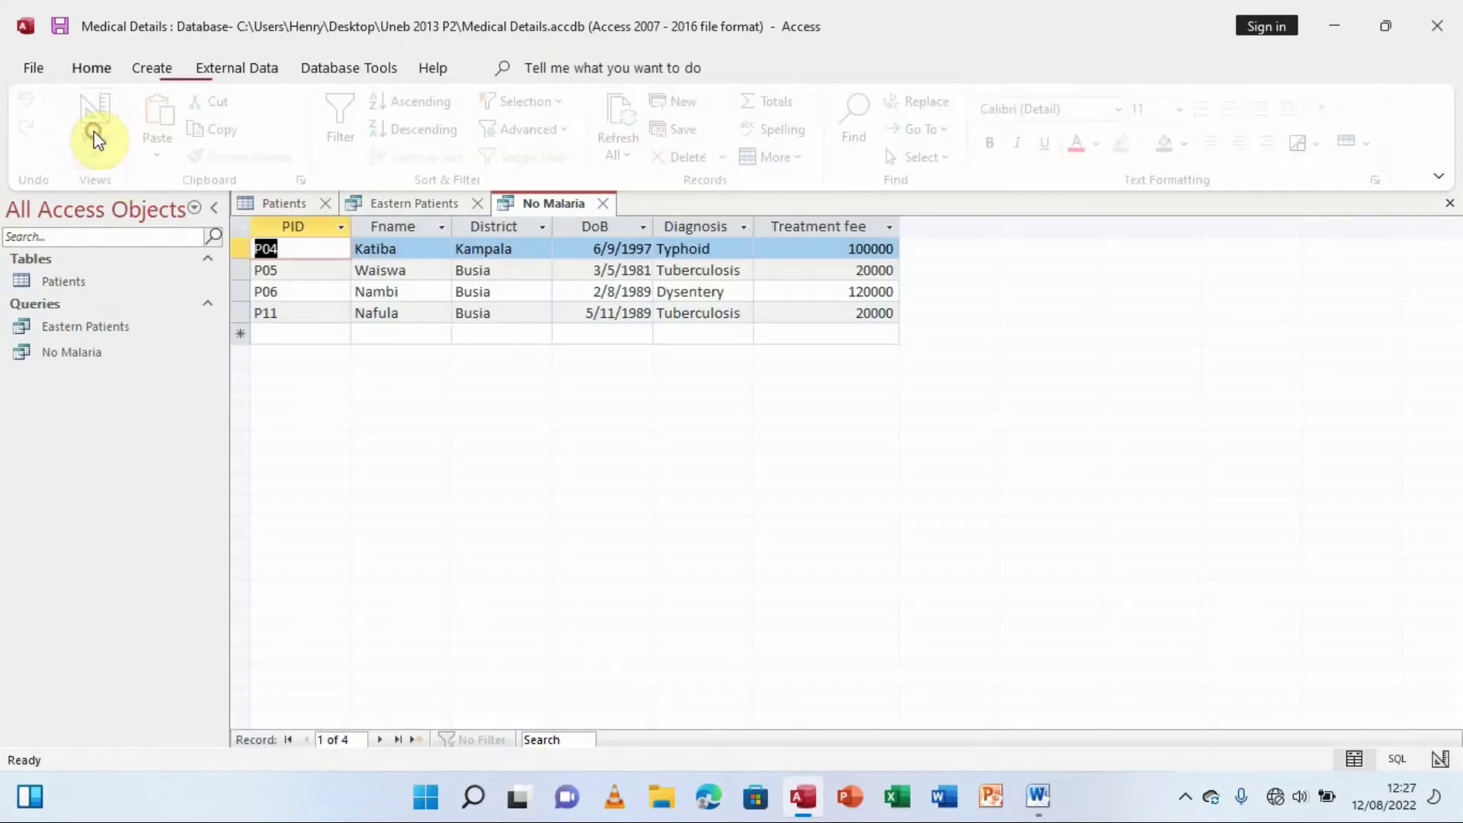
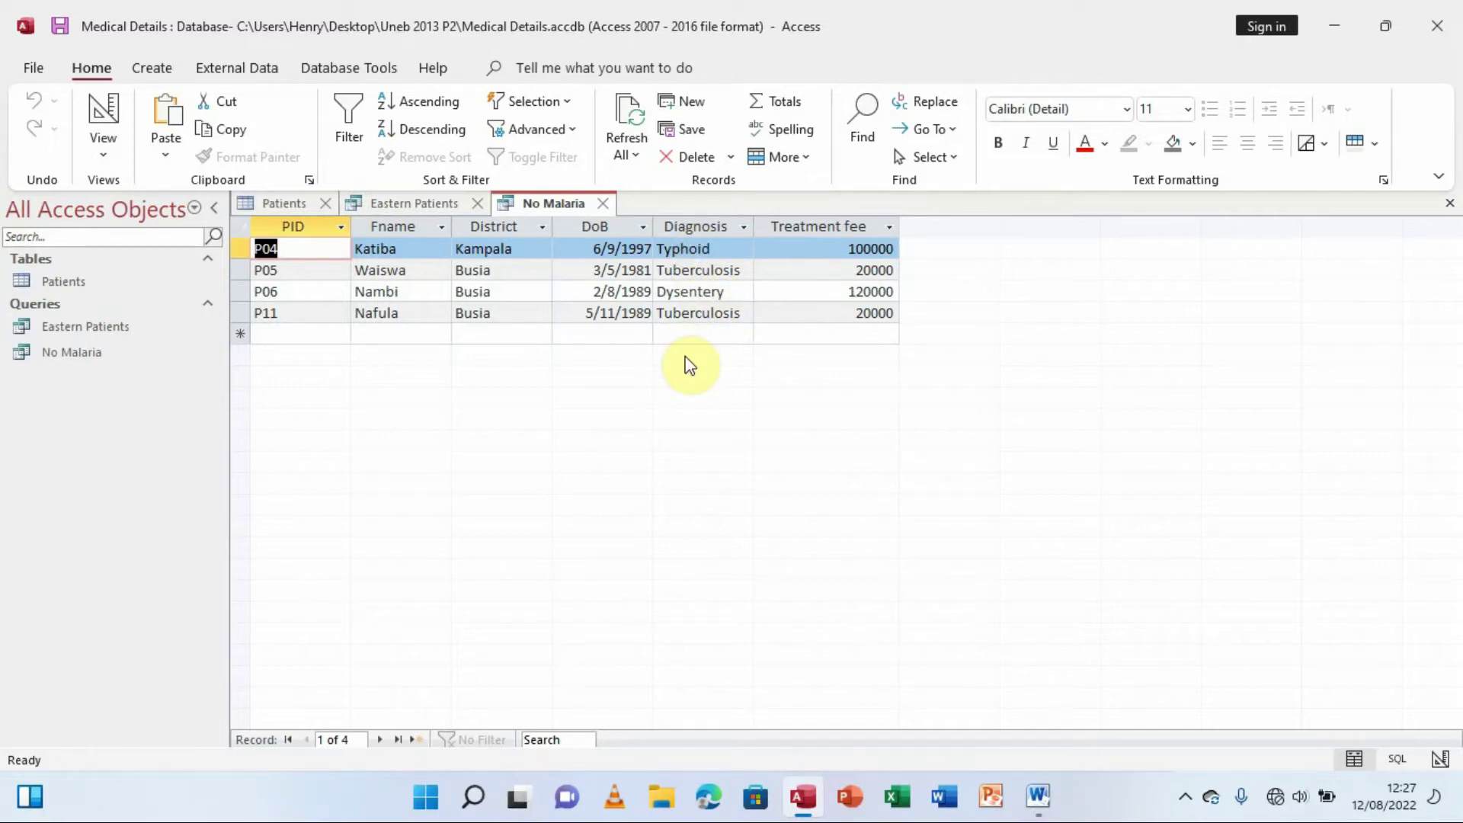
Check task (f) and the required query name Discounted fee in the Word question paper, returning to Access.
click(1039, 798)
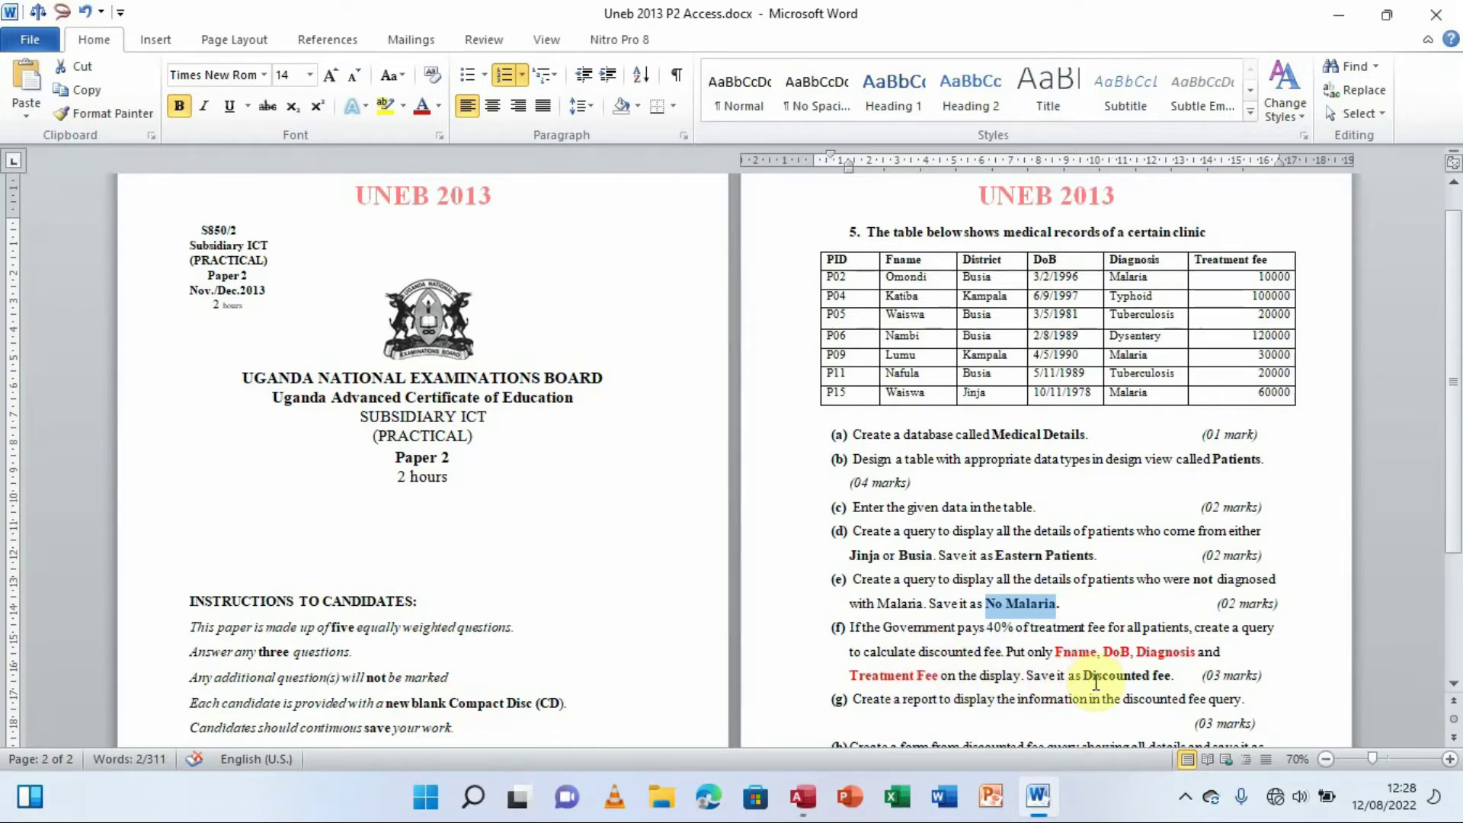
drag(1174, 674, 1113, 679)
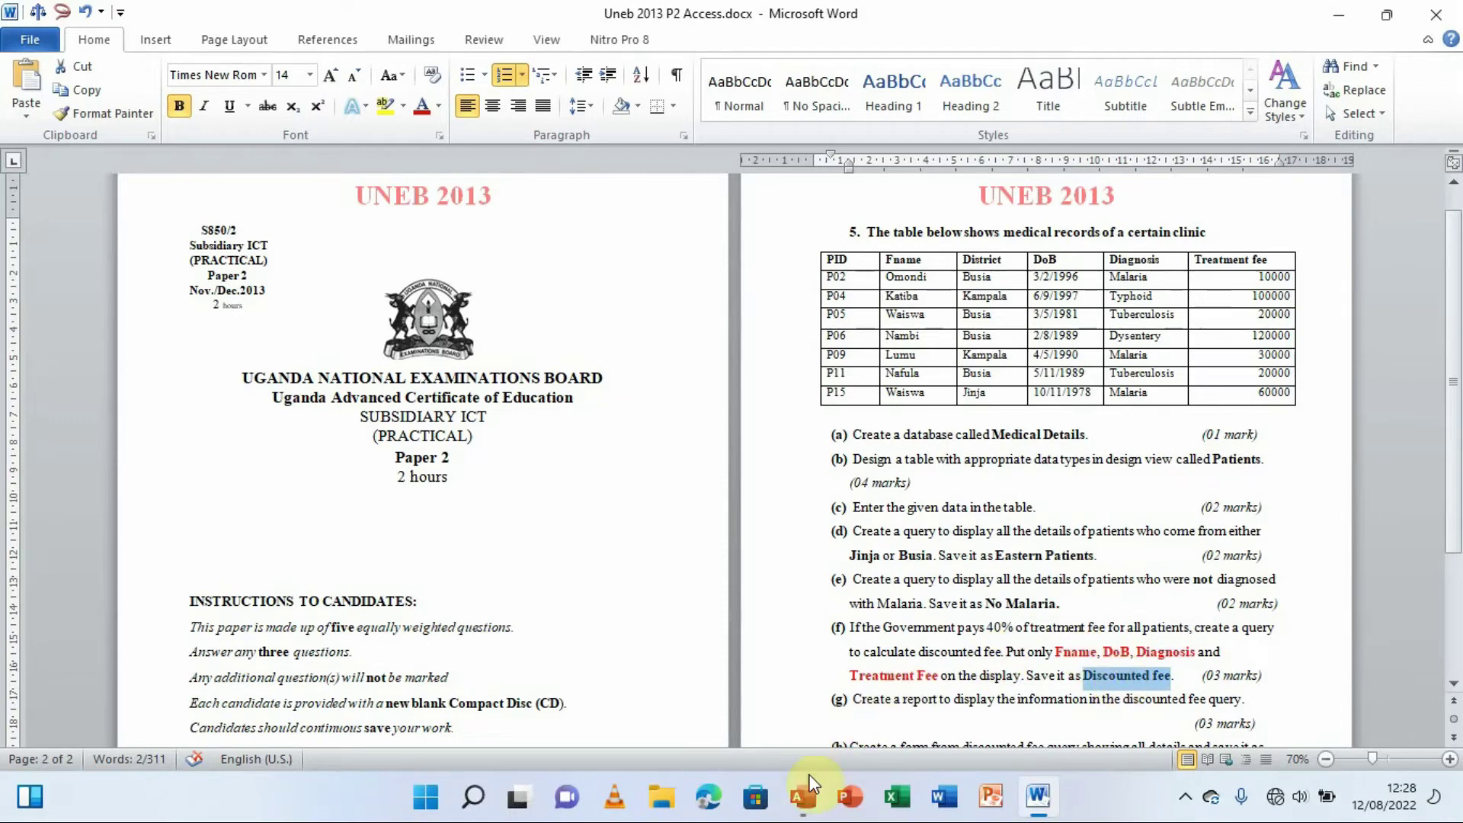
click(805, 797)
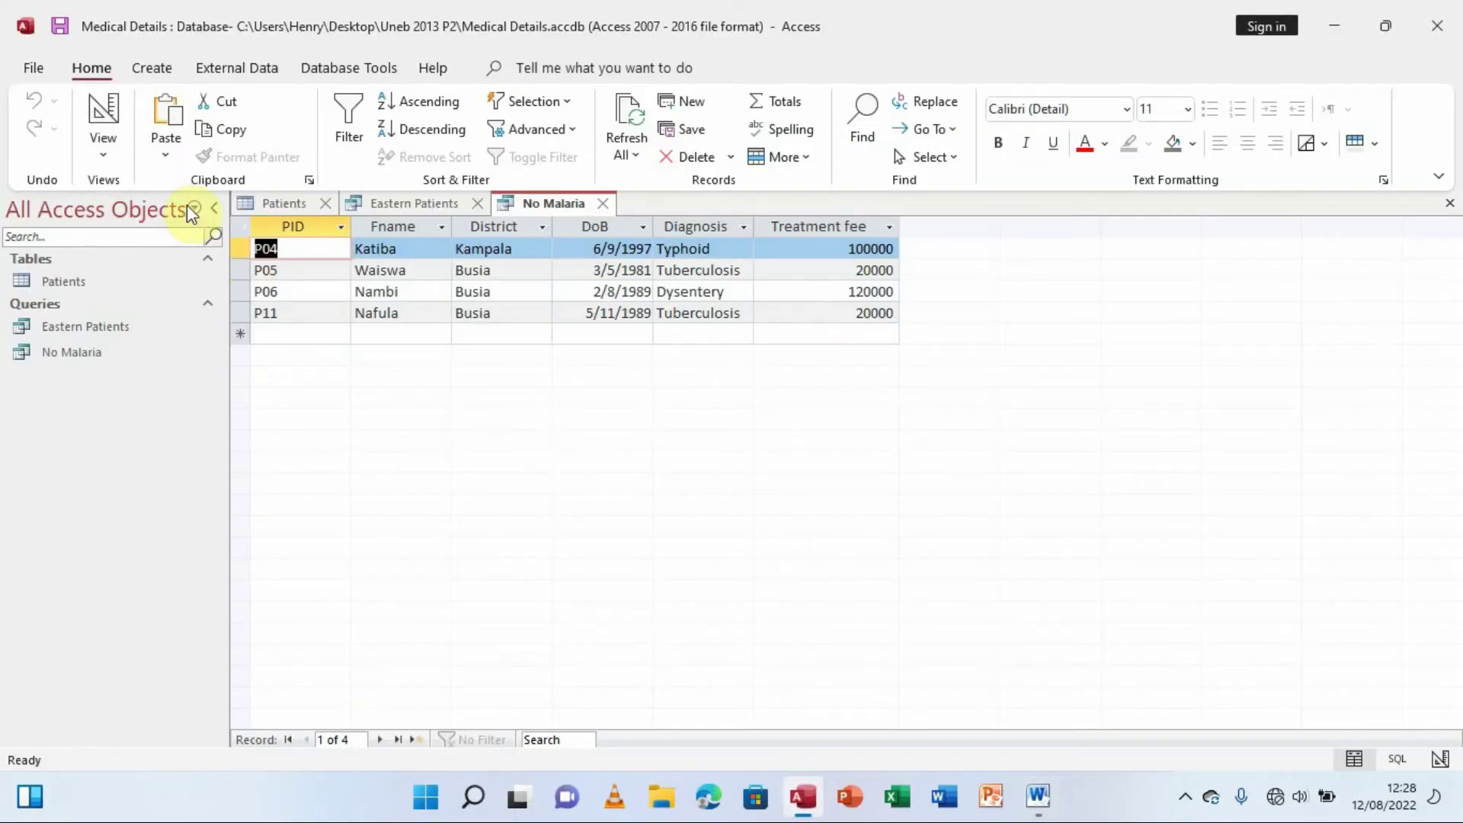
Save the No Malaria query and start another Simple Query Wizard query based on the Patients table.
click(165, 72)
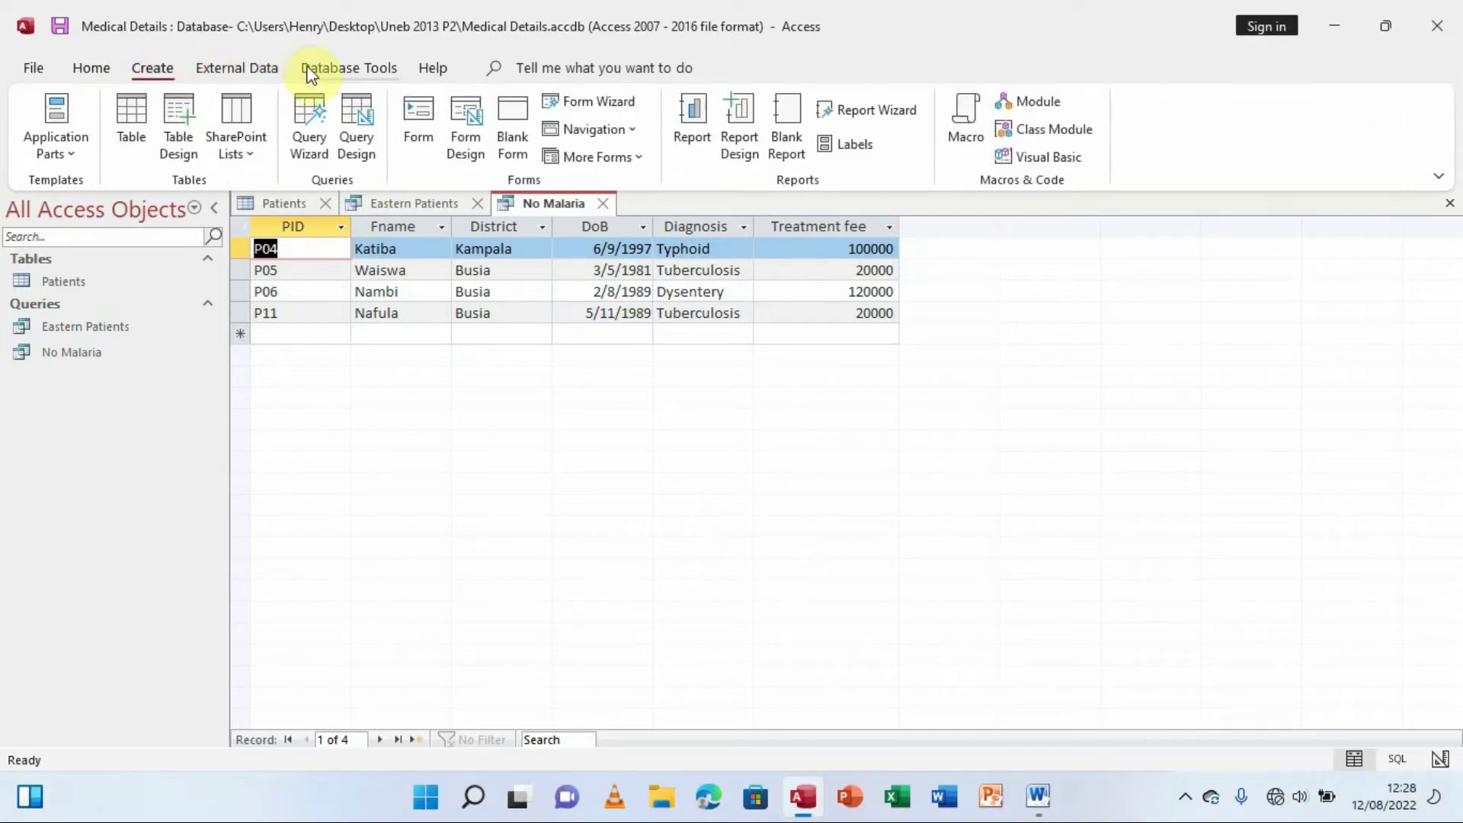
click(307, 138)
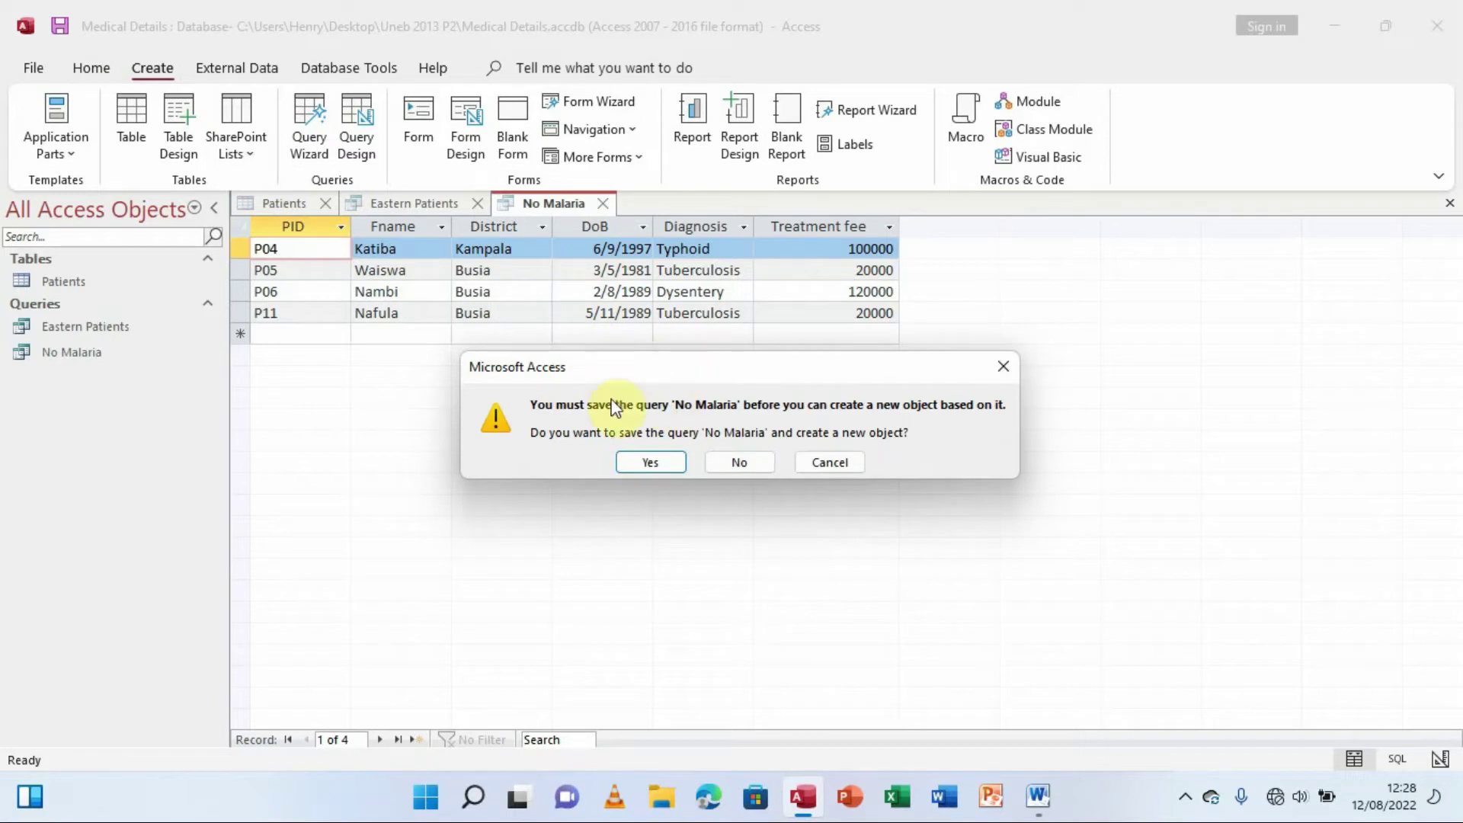
click(651, 462)
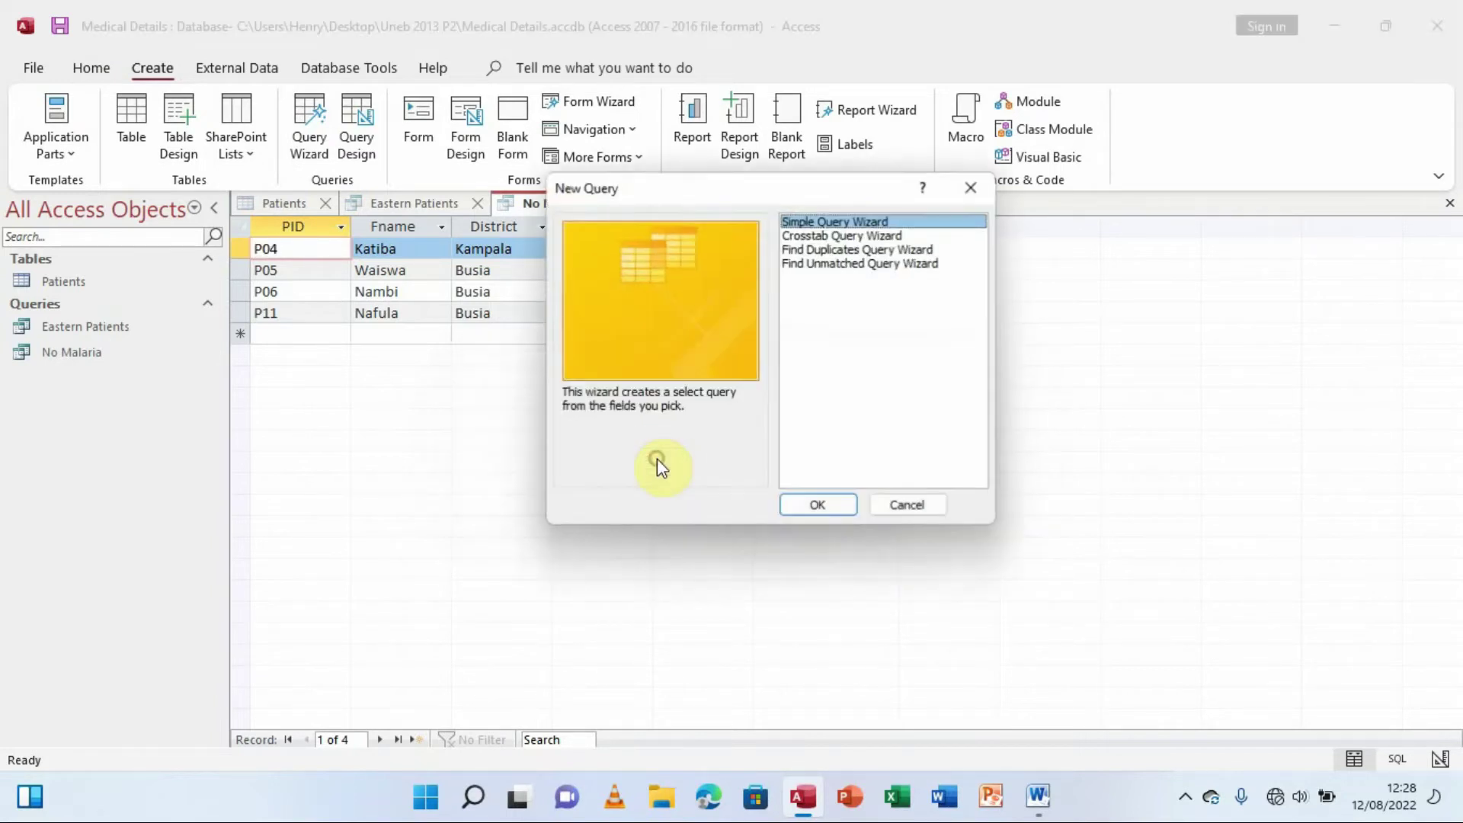
click(821, 504)
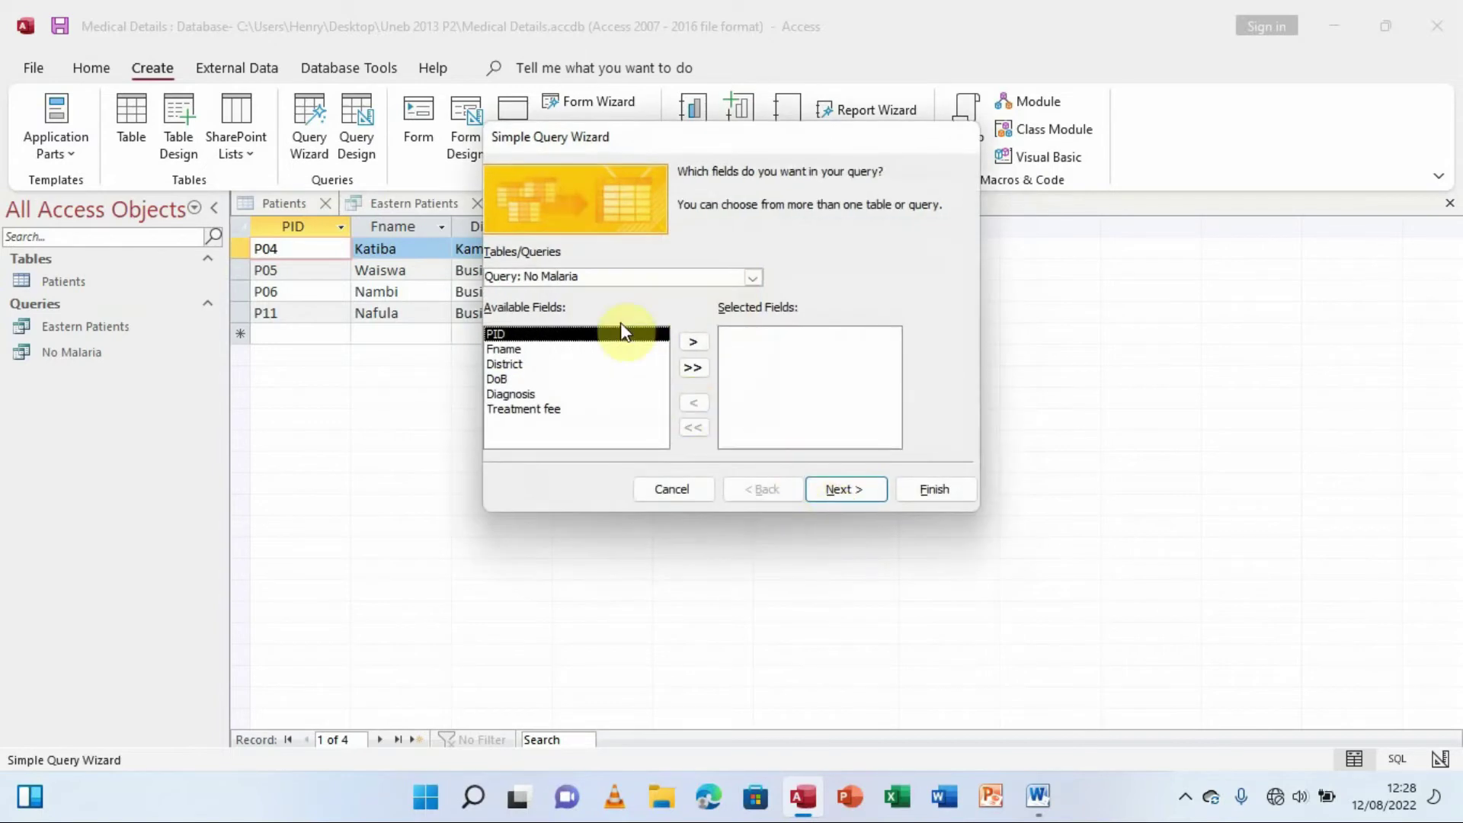
click(754, 277)
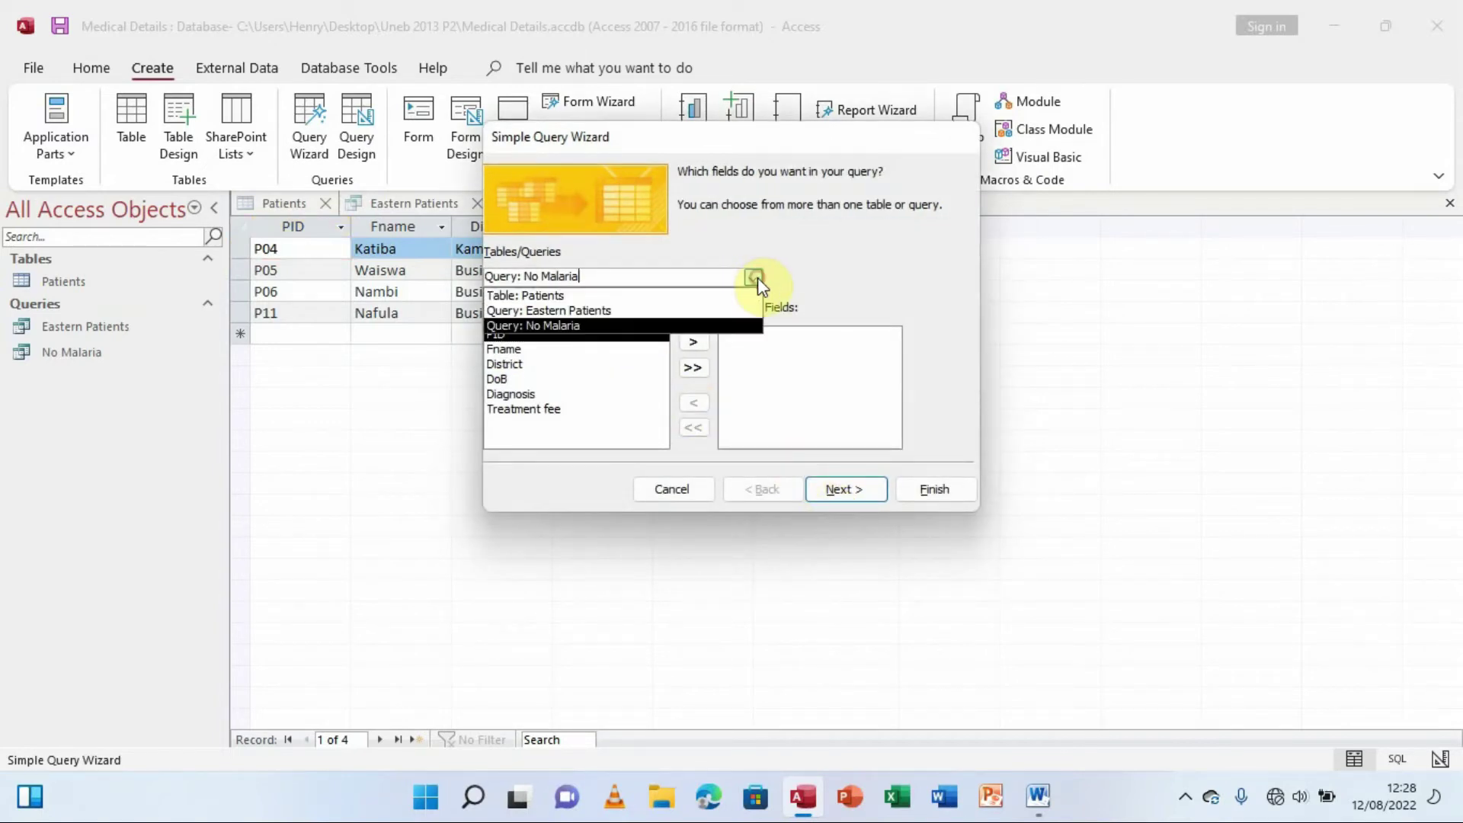
click(583, 297)
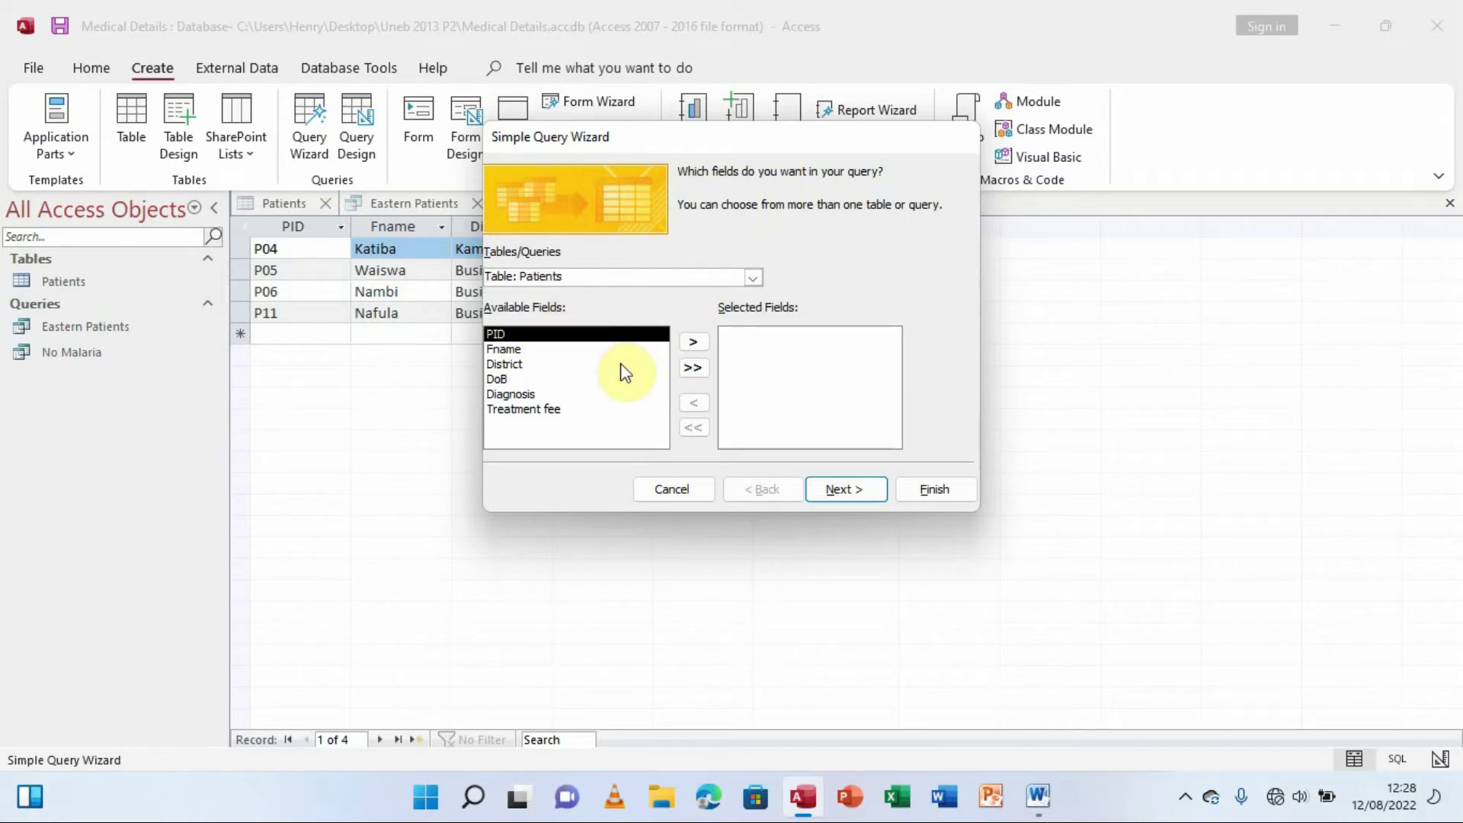
Add the Fname, DoB, Diagnosis and Treatment fee fields to the query, checking the required fields in the Word question paper.
click(1038, 797)
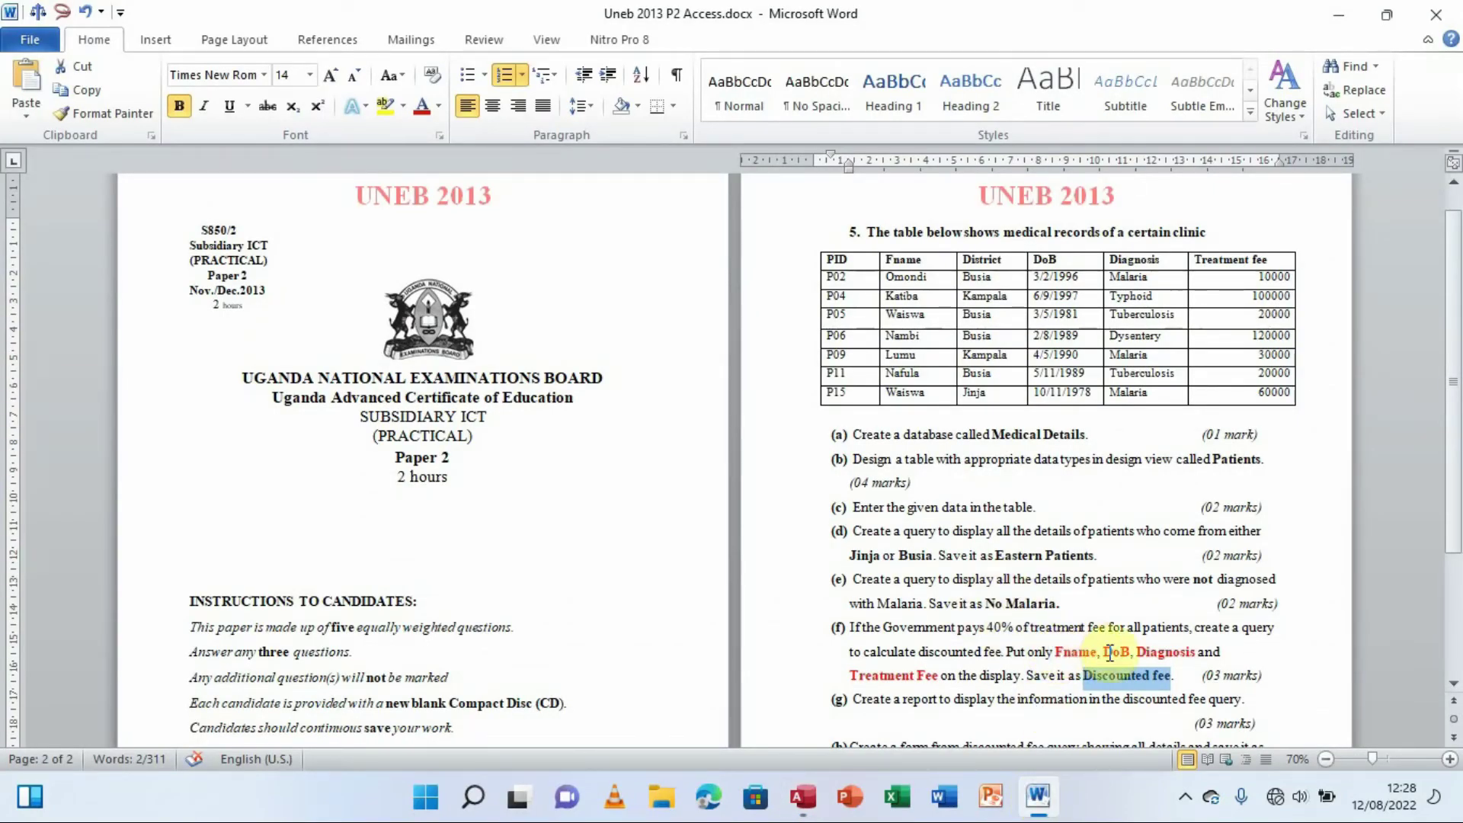
click(1040, 796)
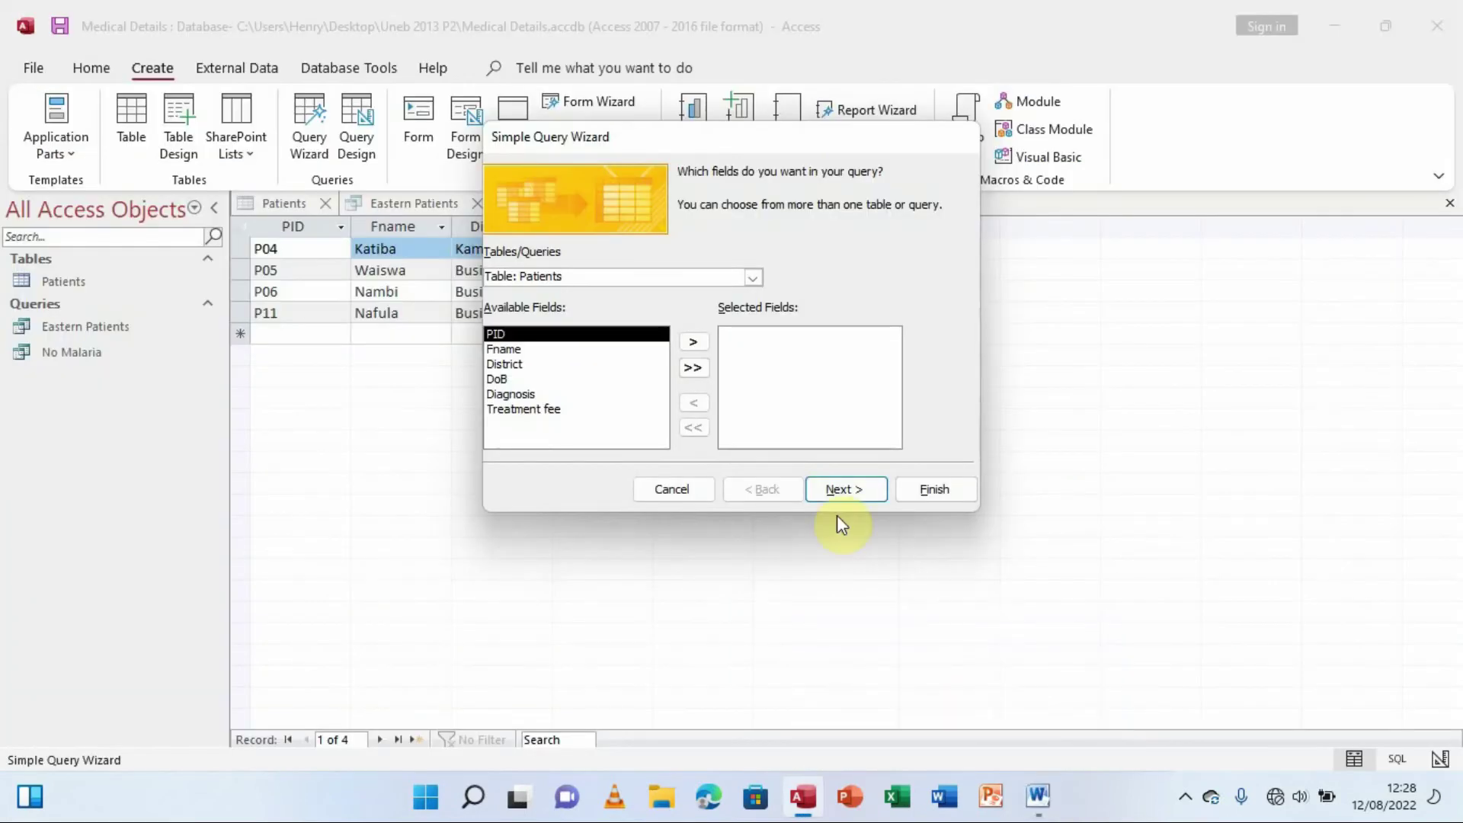
click(579, 350)
click(686, 344)
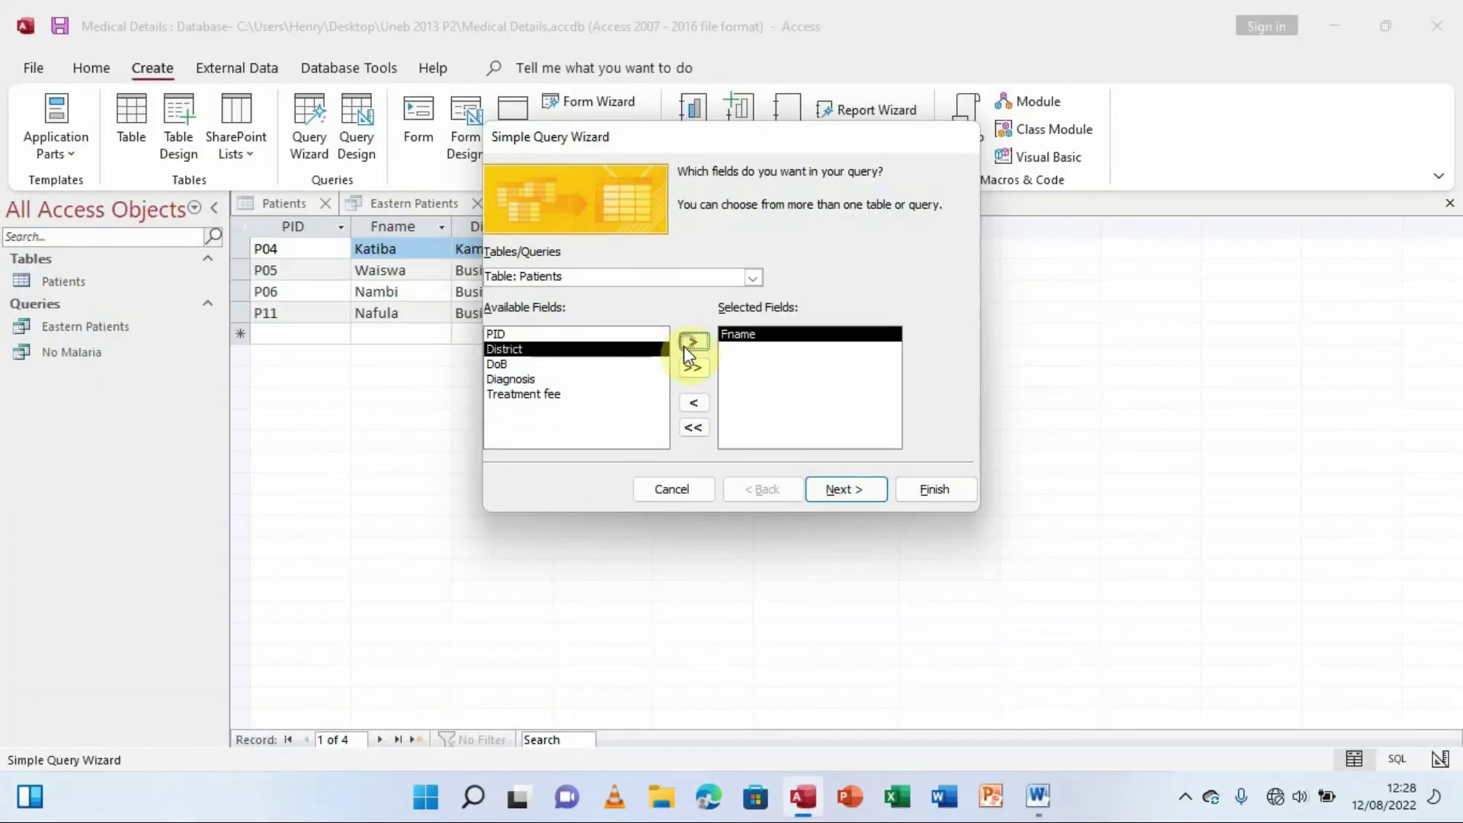
click(526, 364)
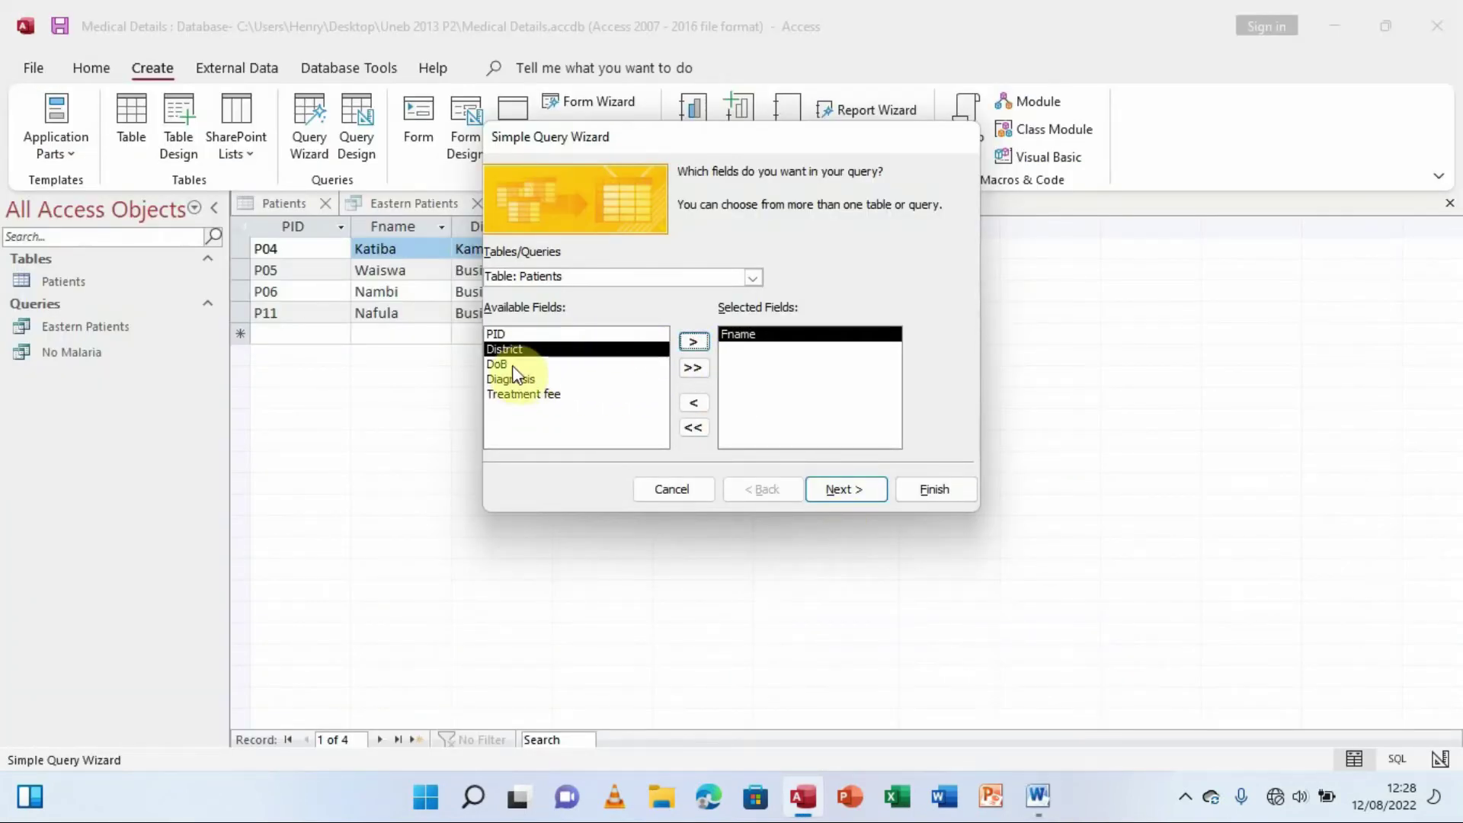
click(693, 343)
click(1039, 797)
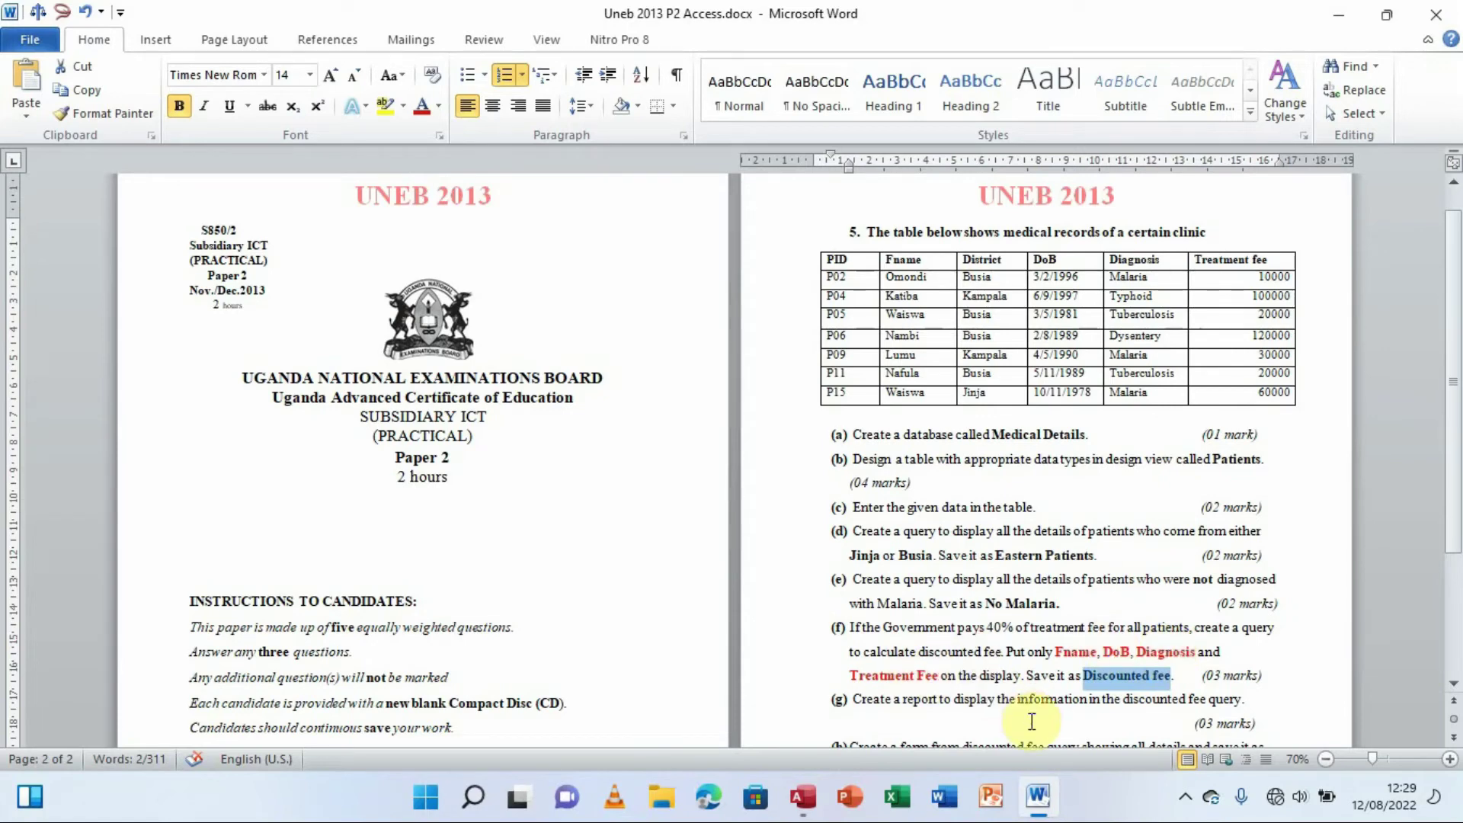
click(1037, 796)
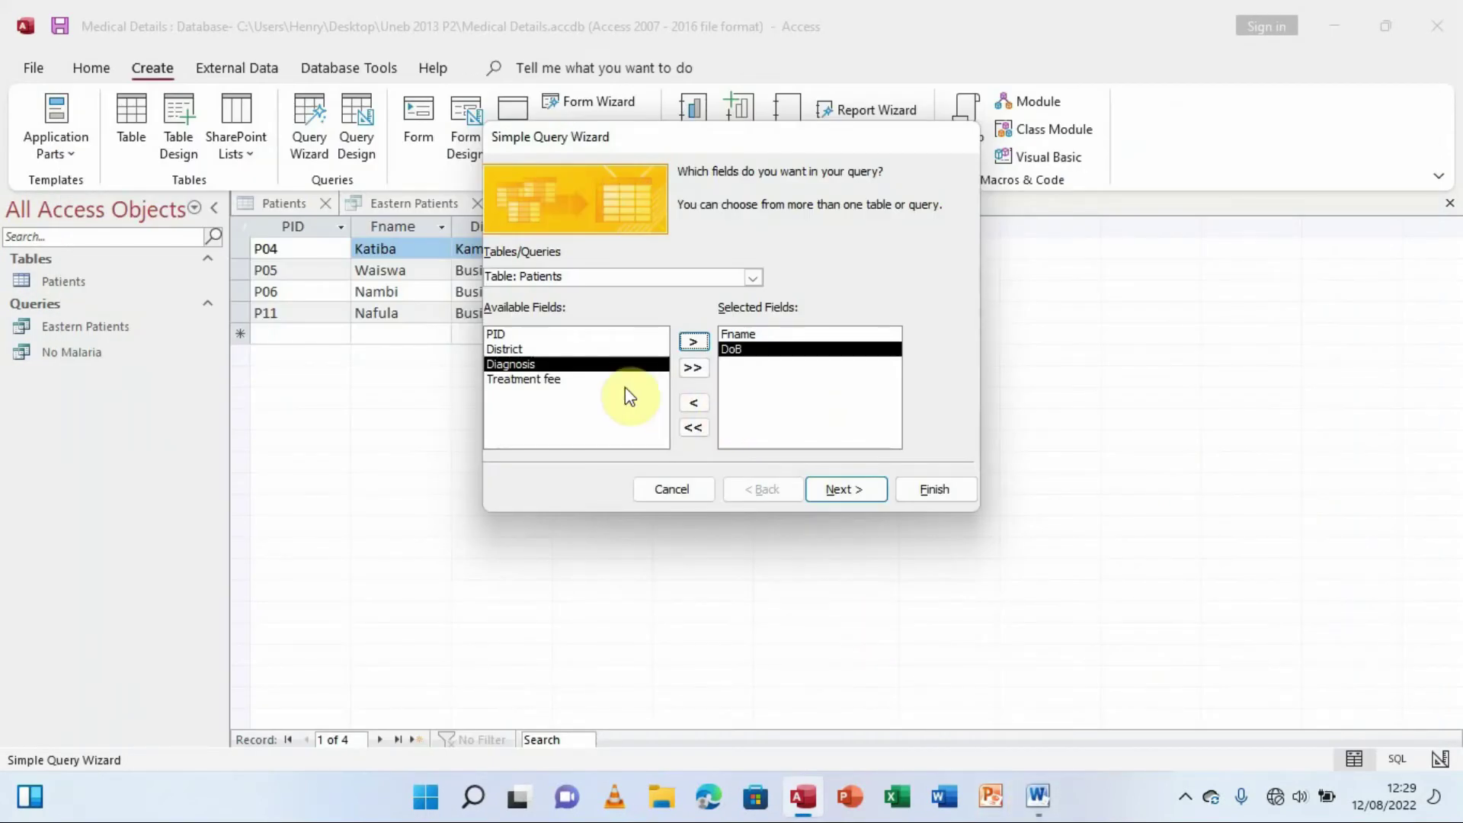
click(694, 343)
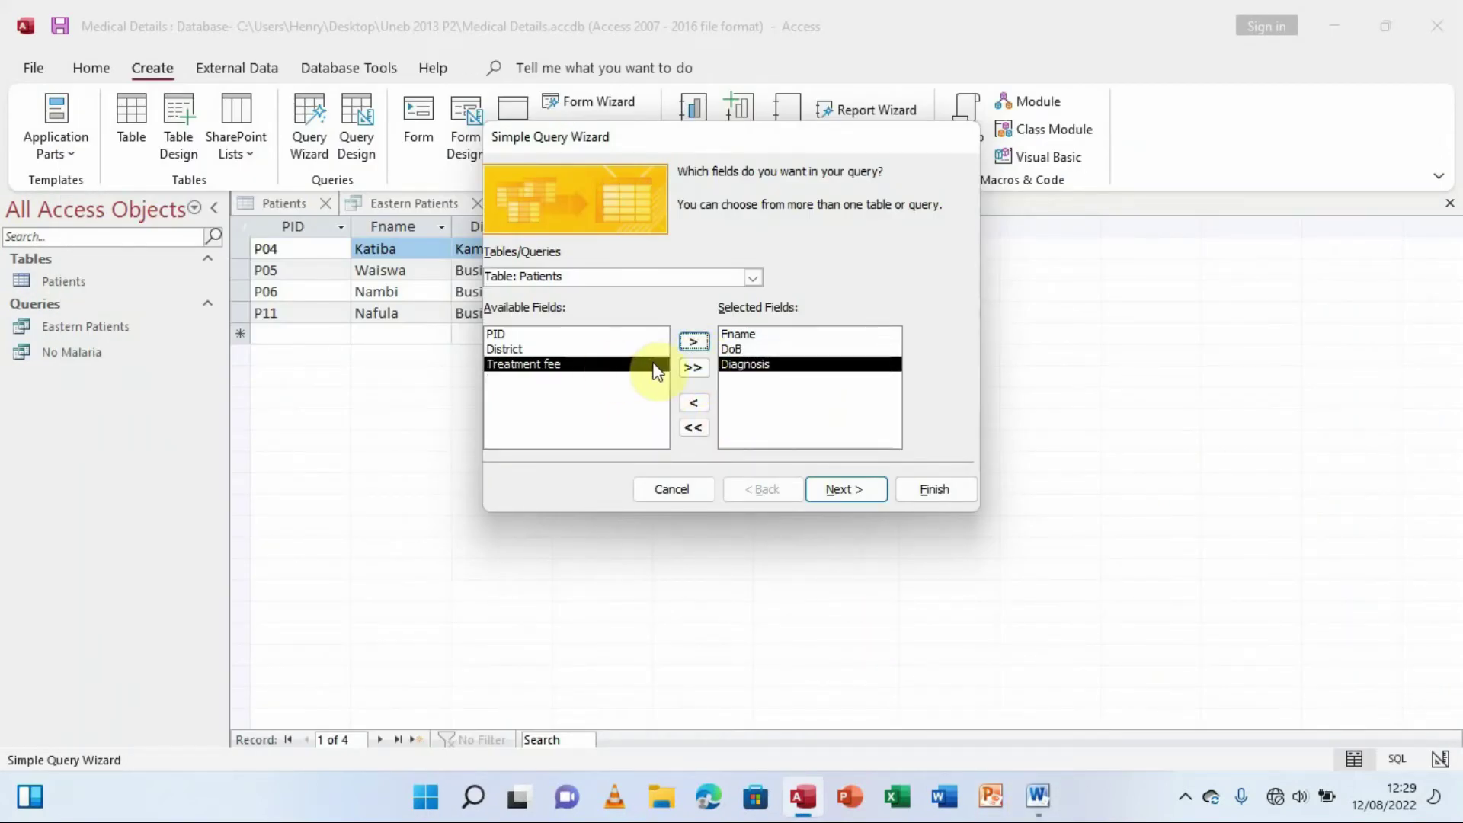
click(694, 341)
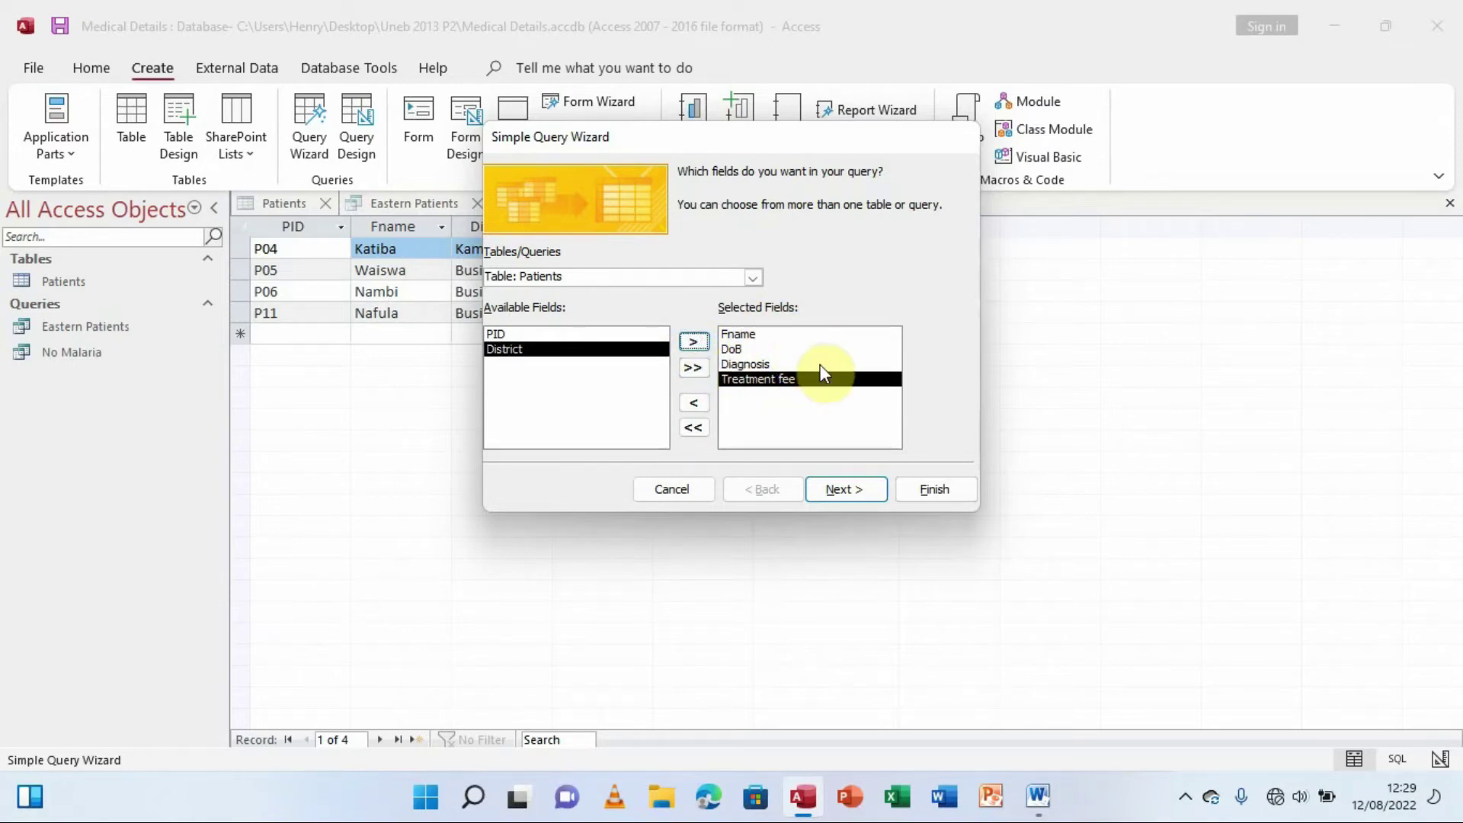
Keep the query as Detail, title it Discounted fee and finish the wizard with the option to modify the query design.
click(846, 492)
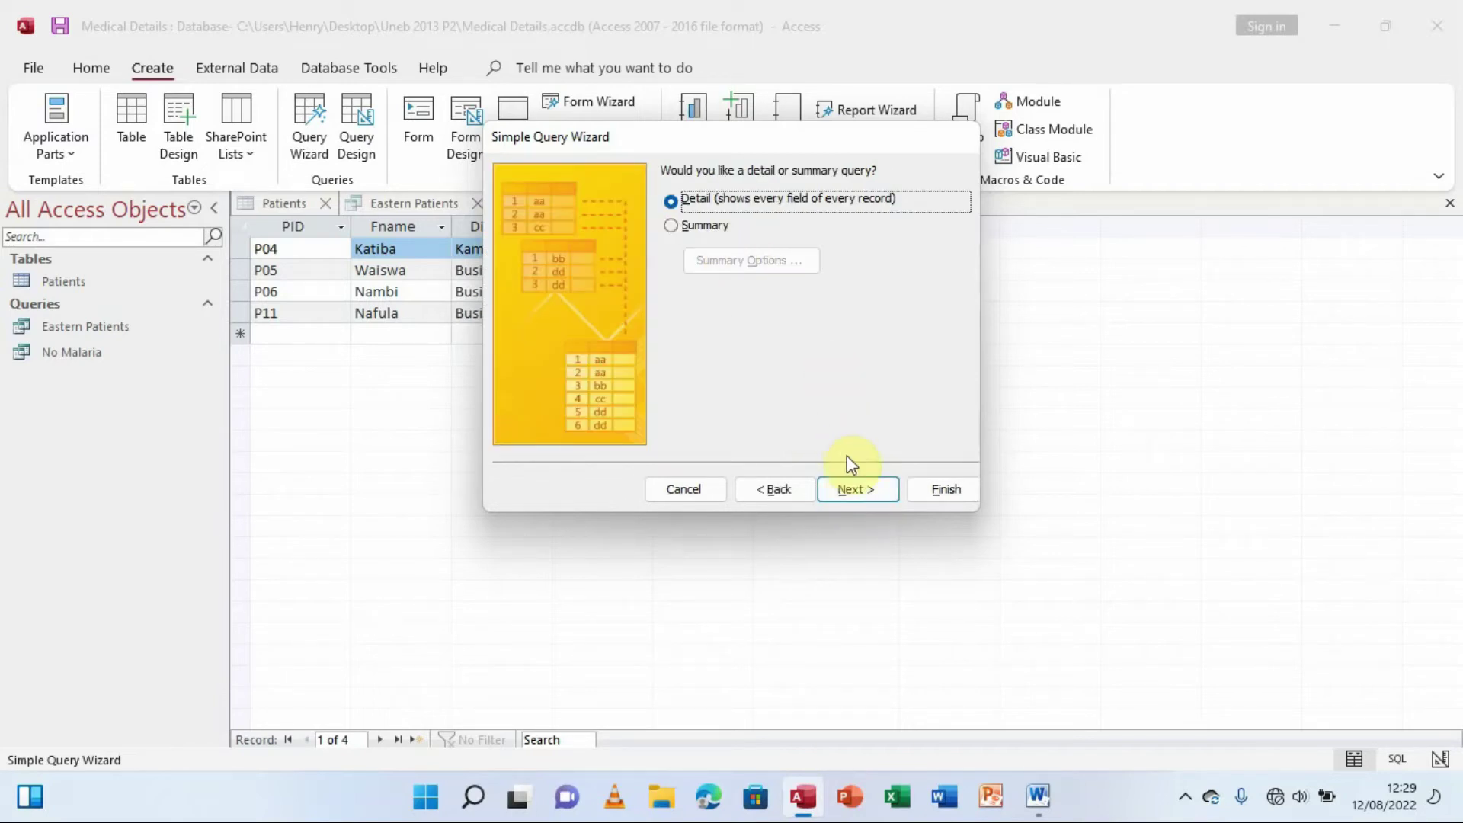
click(849, 488)
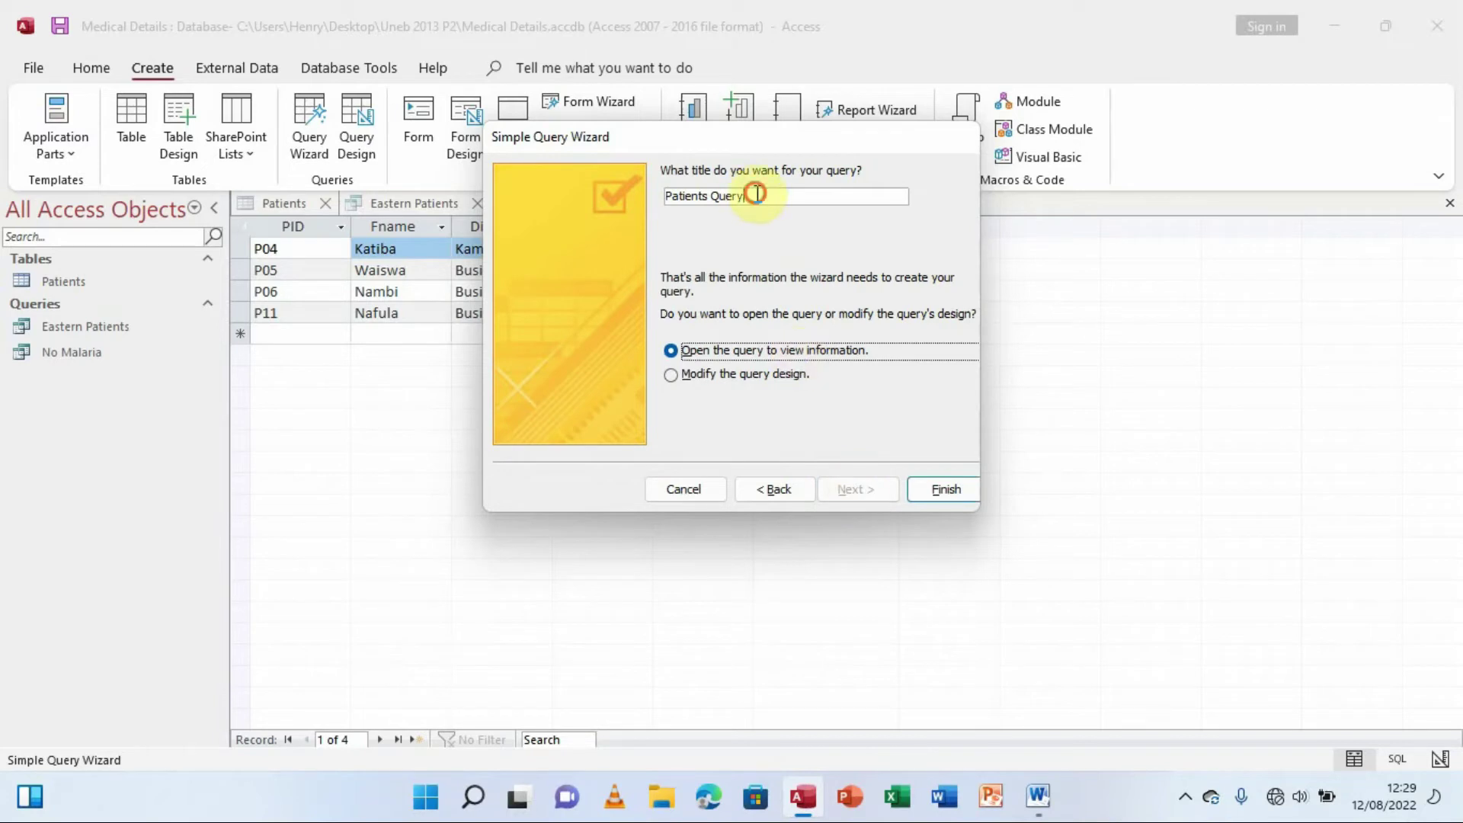
drag(756, 193, 664, 195)
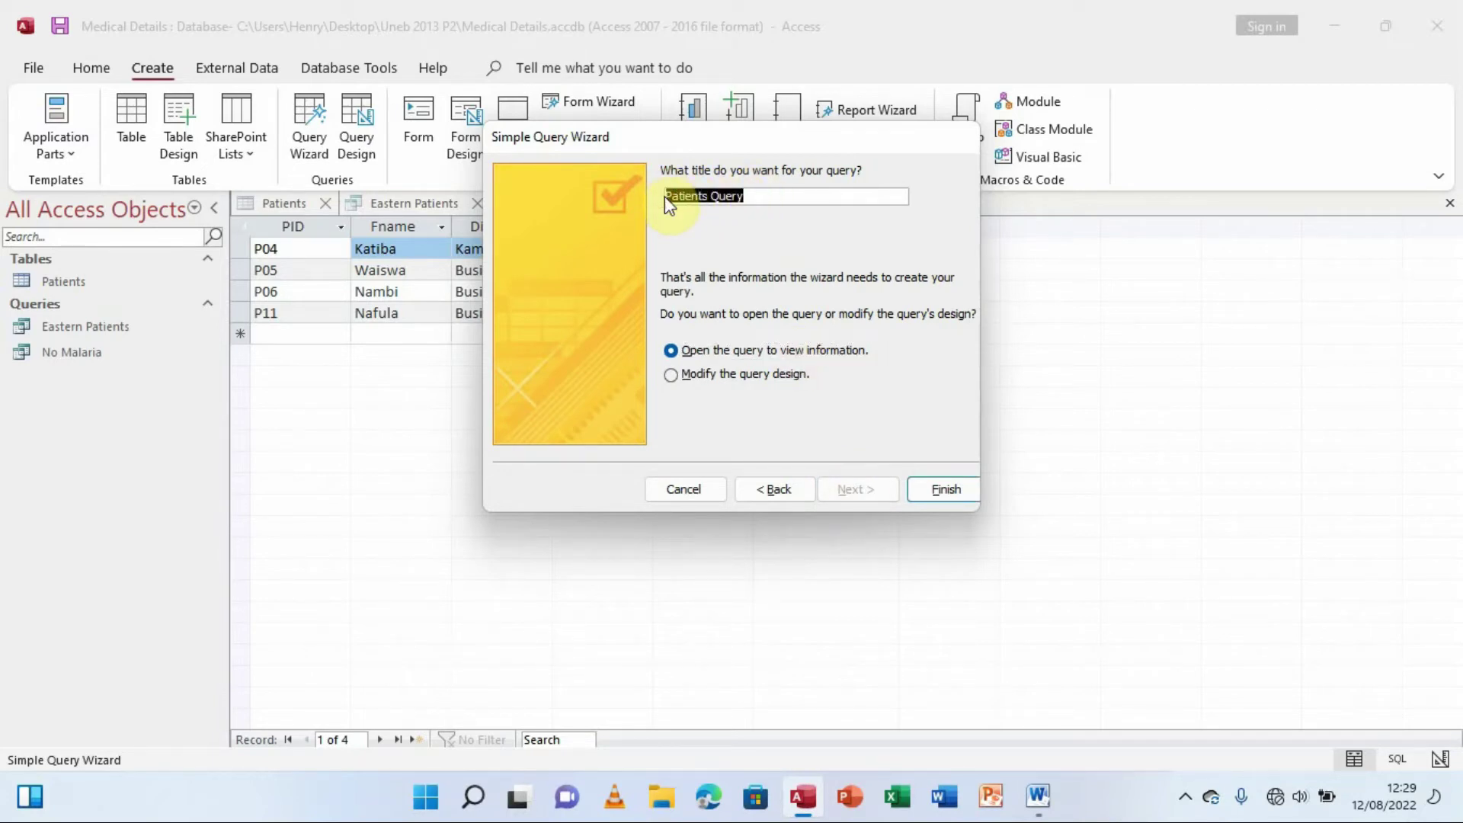
text(Discounted fee)
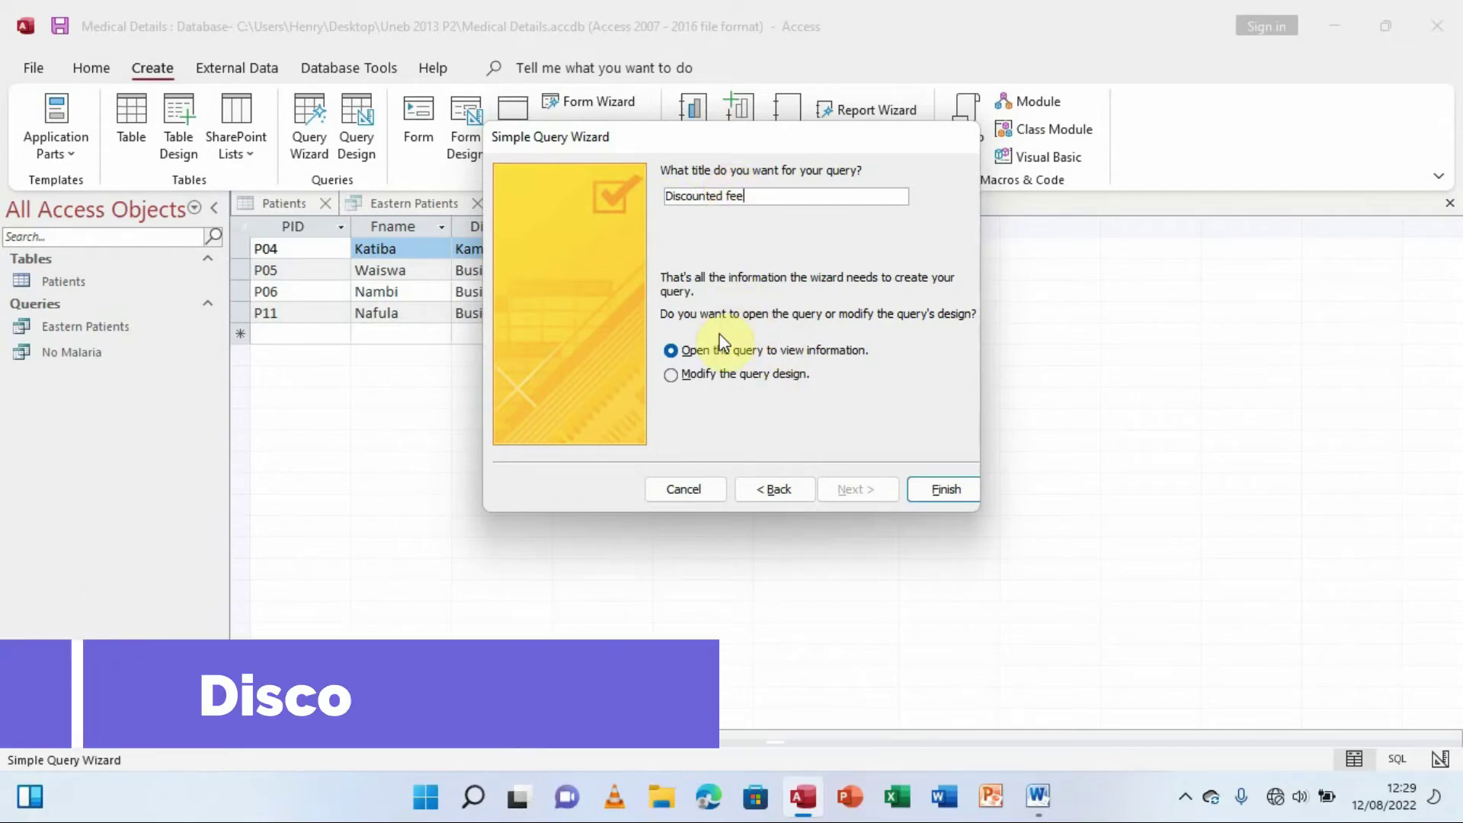
click(738, 370)
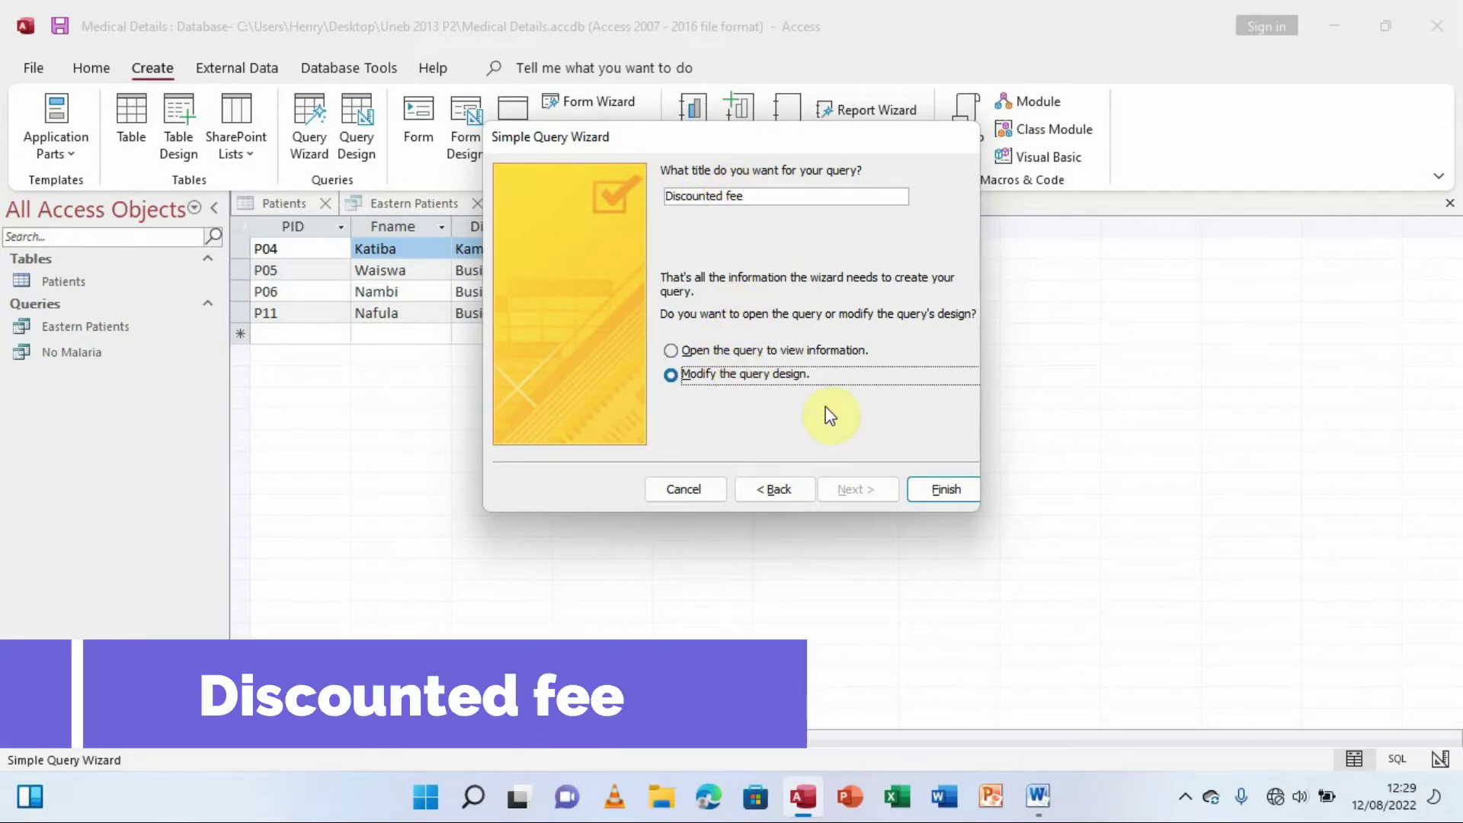
click(944, 488)
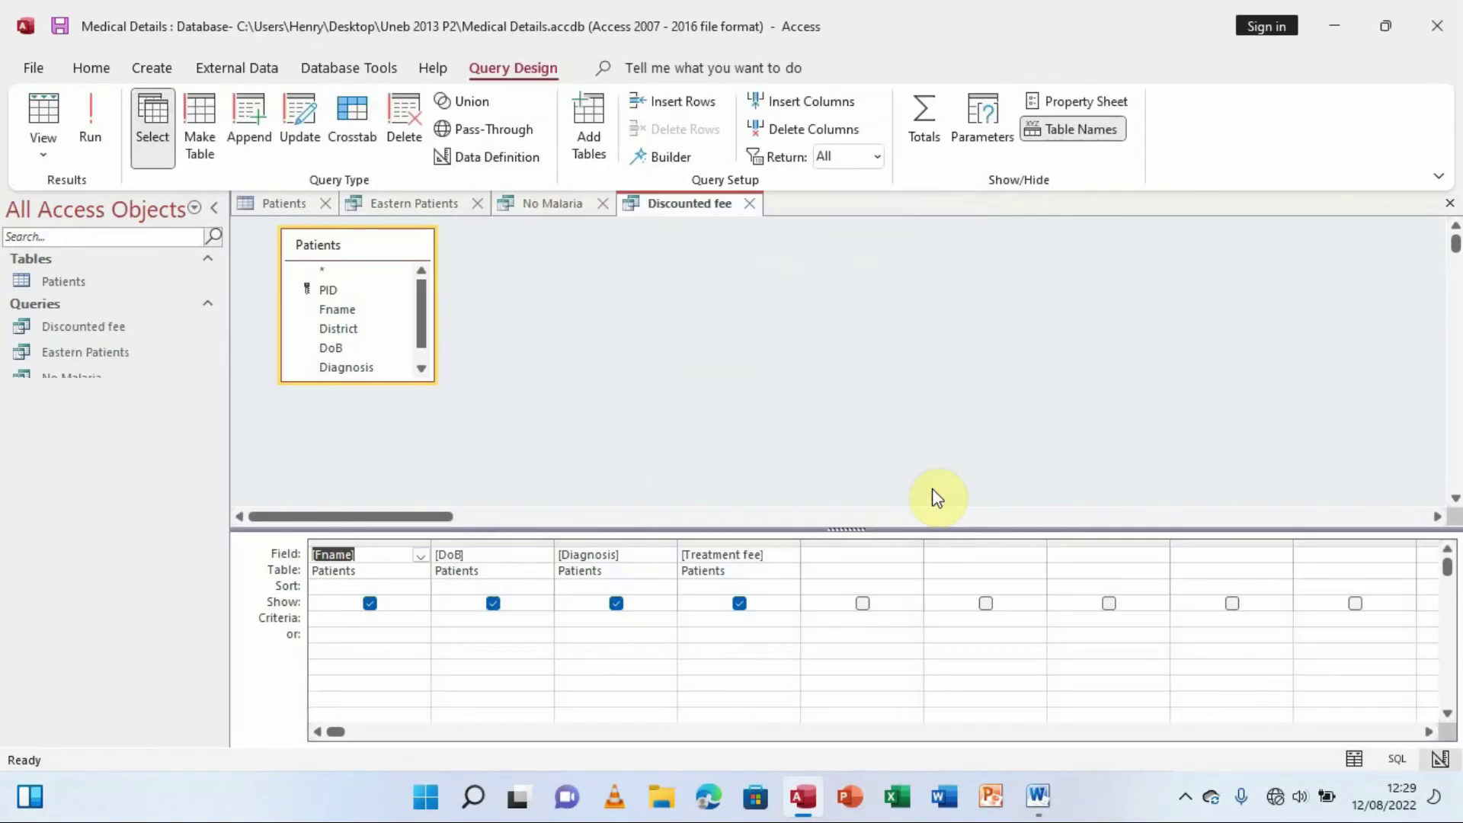
Enlarge the query design grid and recheck task (f) in the Word question paper, returning to Access.
drag(716, 526, 699, 416)
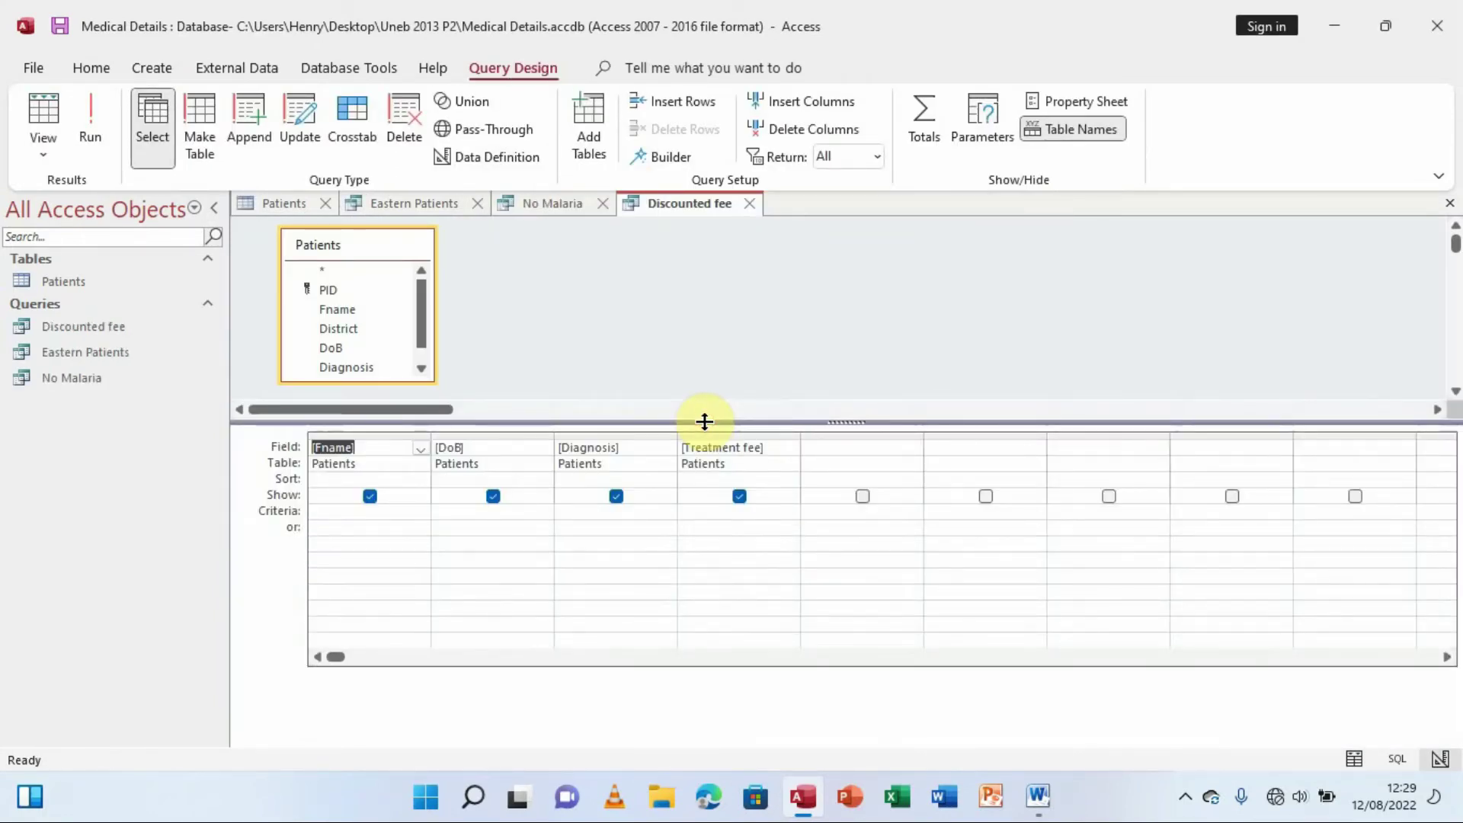
click(1037, 796)
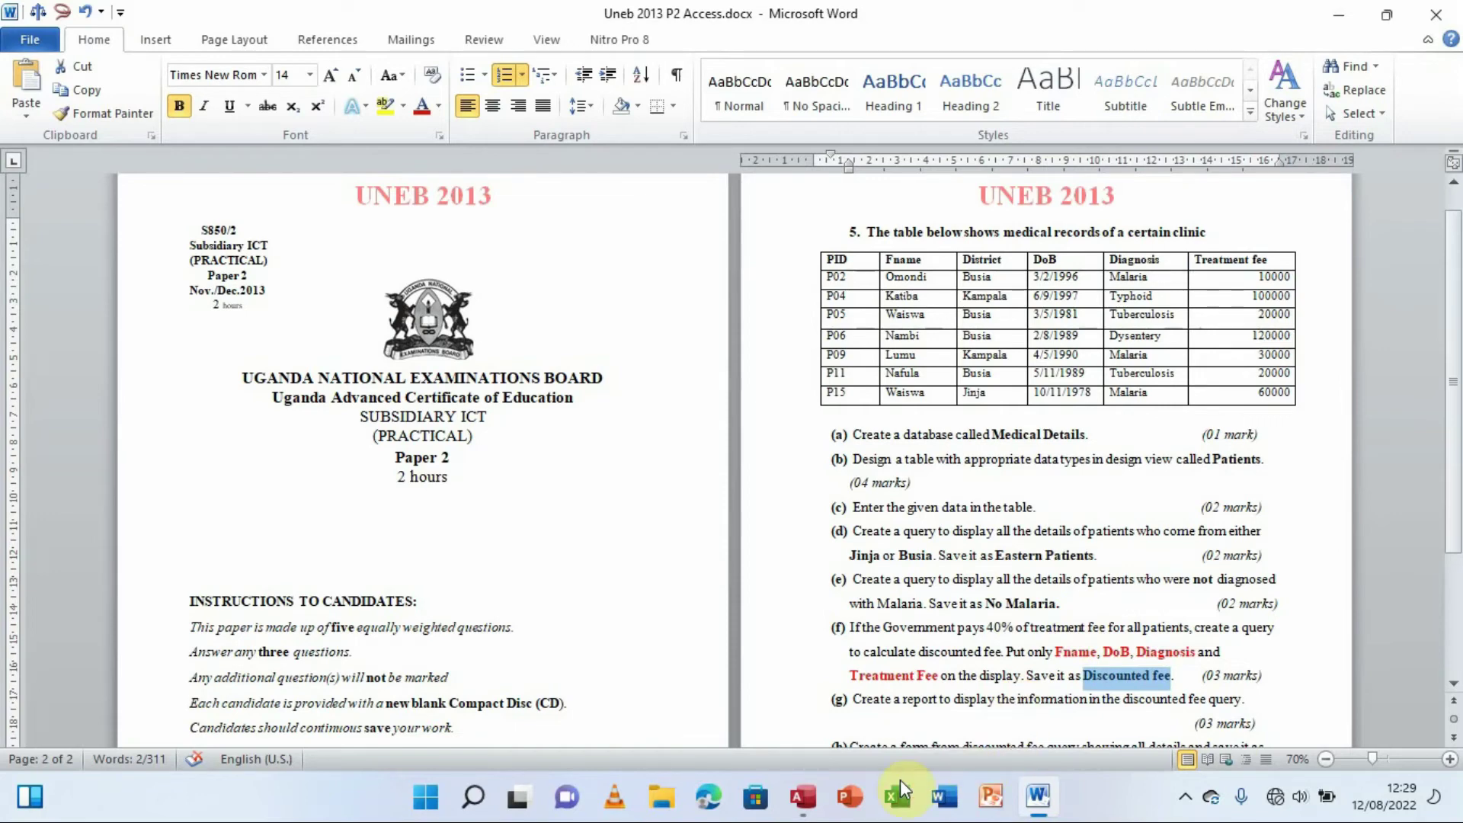
mouse_move(813, 793)
click(758, 602)
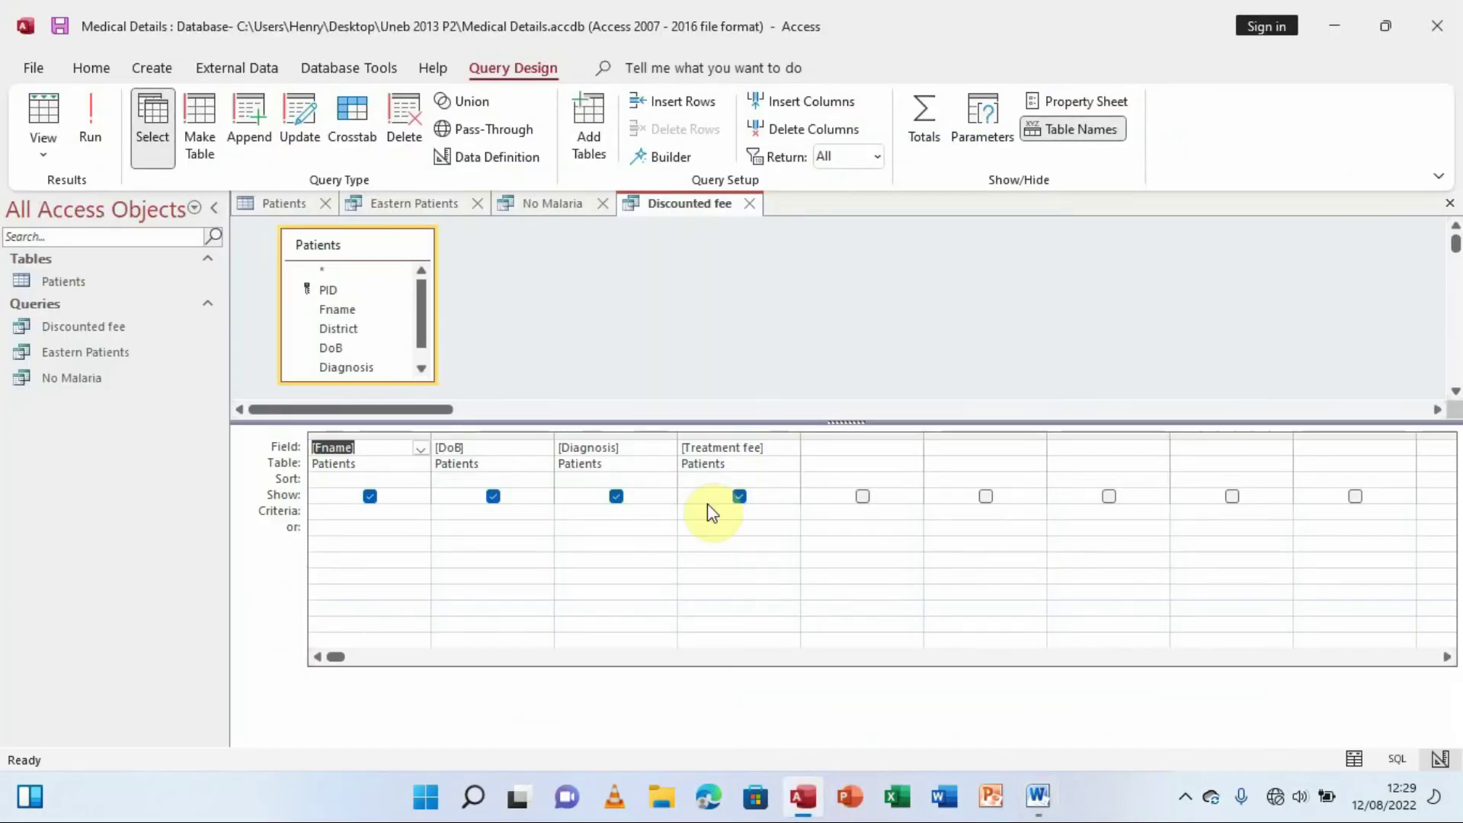
Enter Discounted fee as the field name in the first empty grid column and open it in the Zoom box.
click(815, 450)
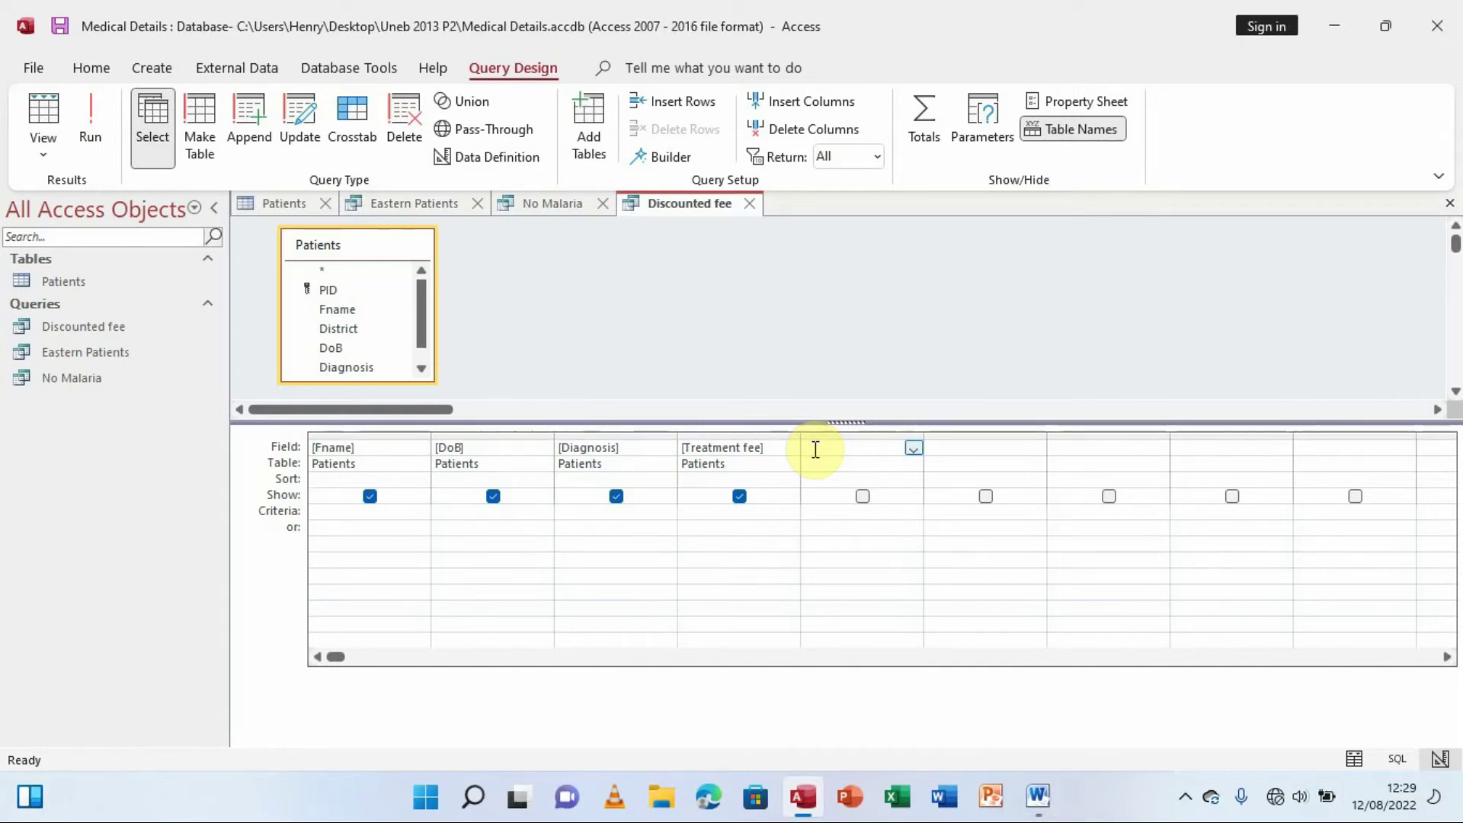
text(Discounted fee)
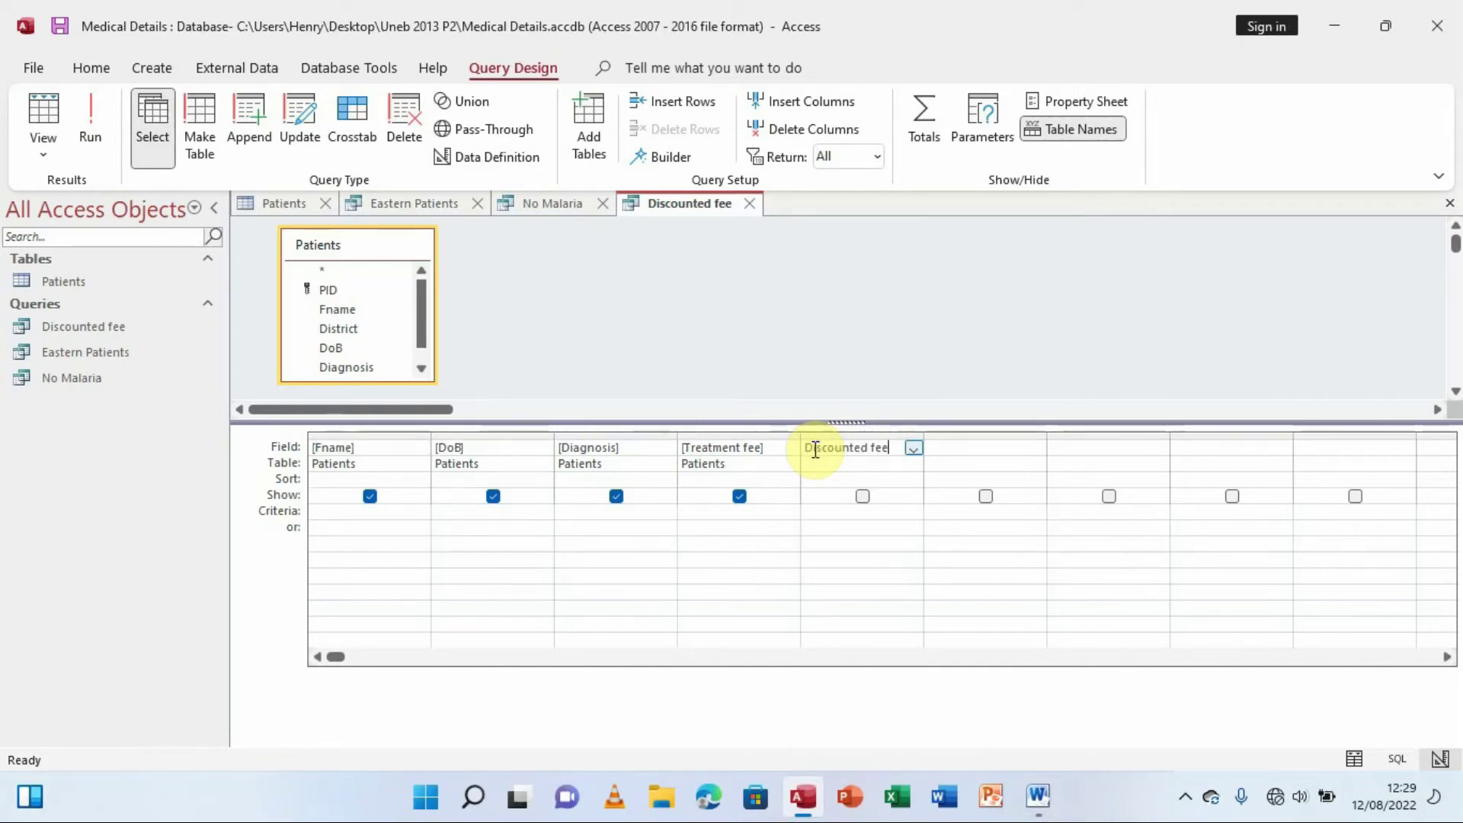
right_click(892, 448)
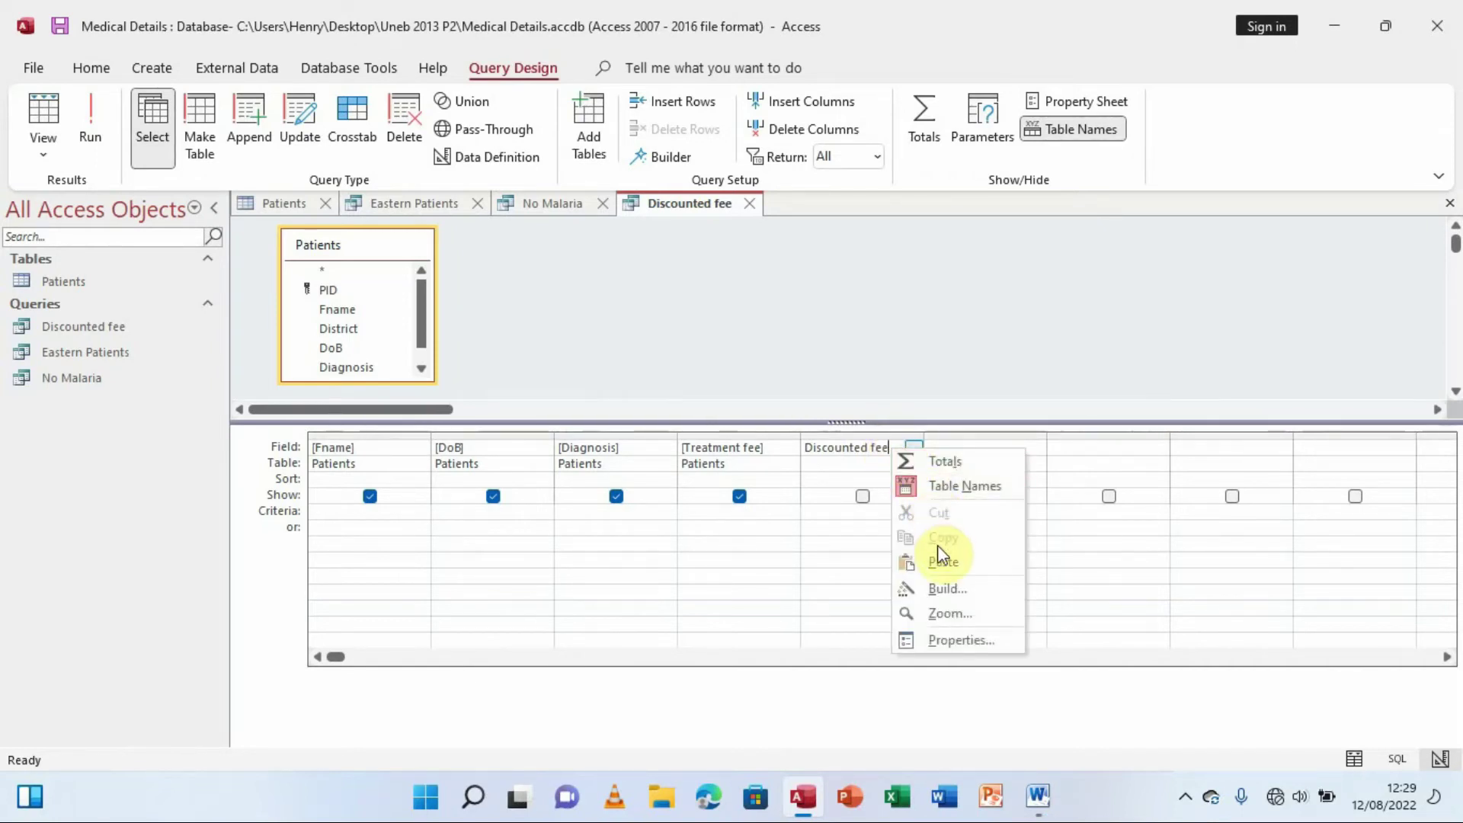
click(945, 613)
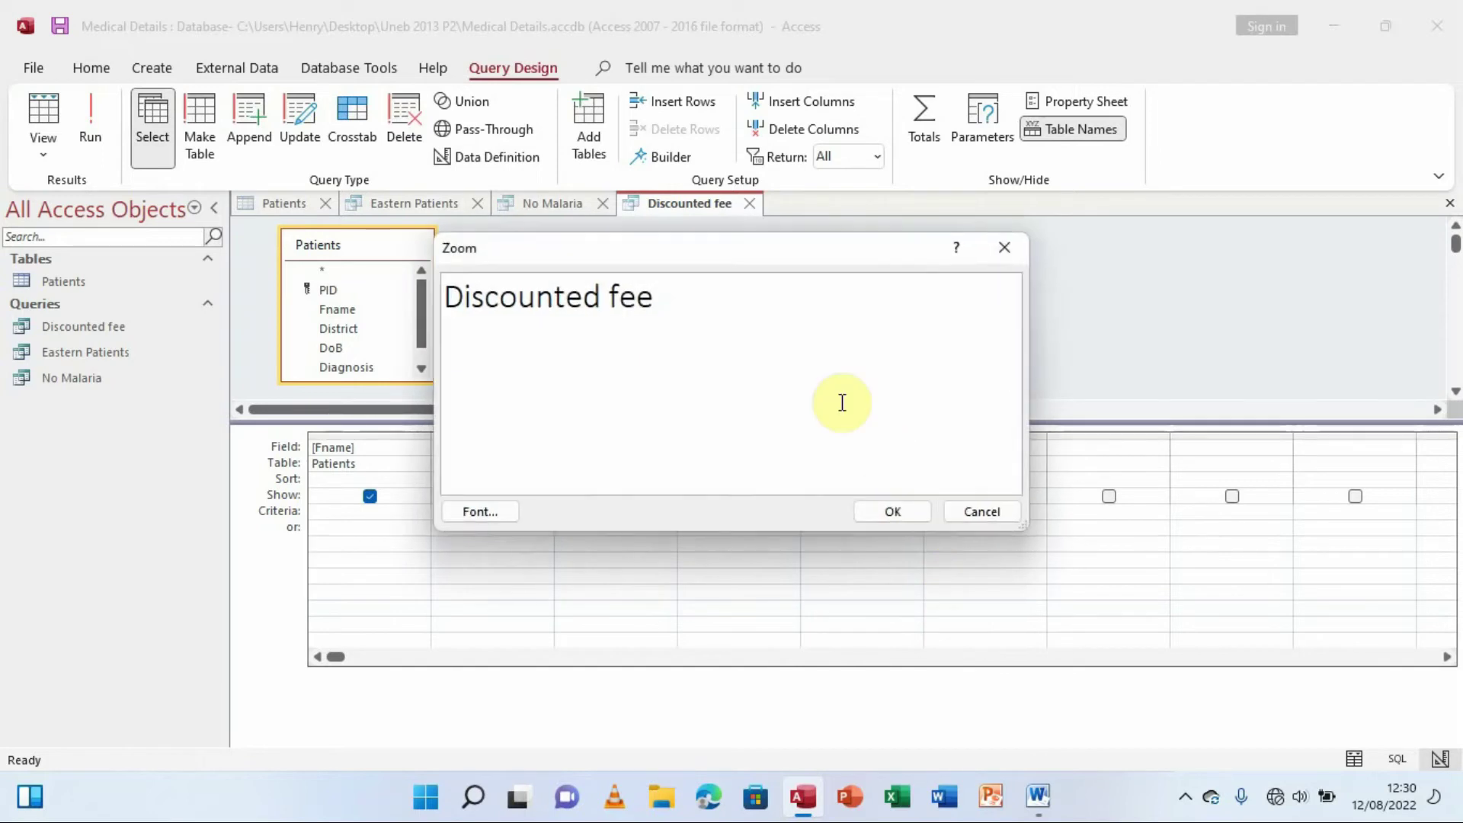
drag(724, 250, 910, 243)
click(846, 288)
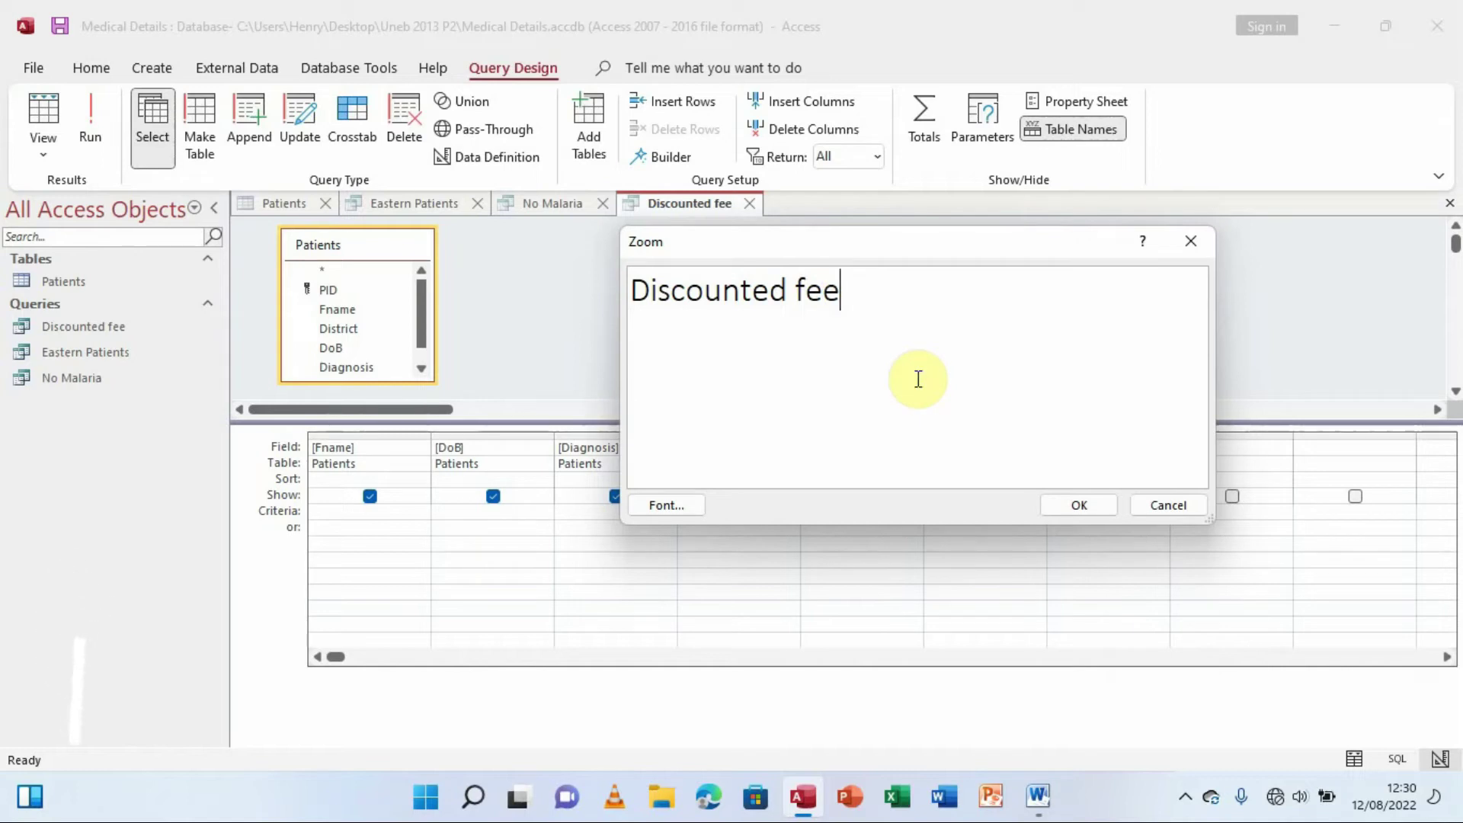
Complete the calculated field expression as Discounted fee:0.4*[Treatment fee] and apply it to the design grid.
text(;)
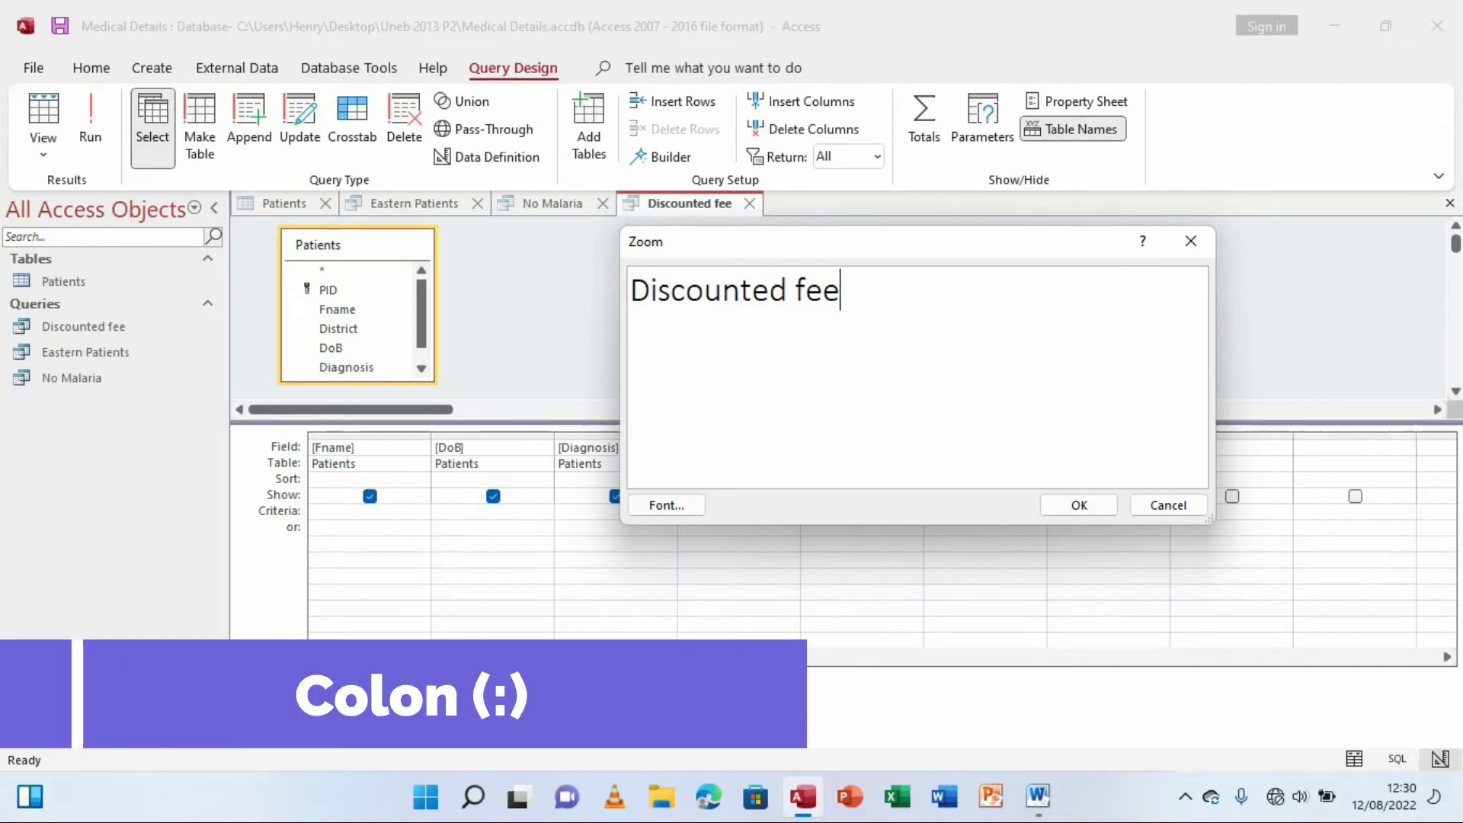
text(:0.4)
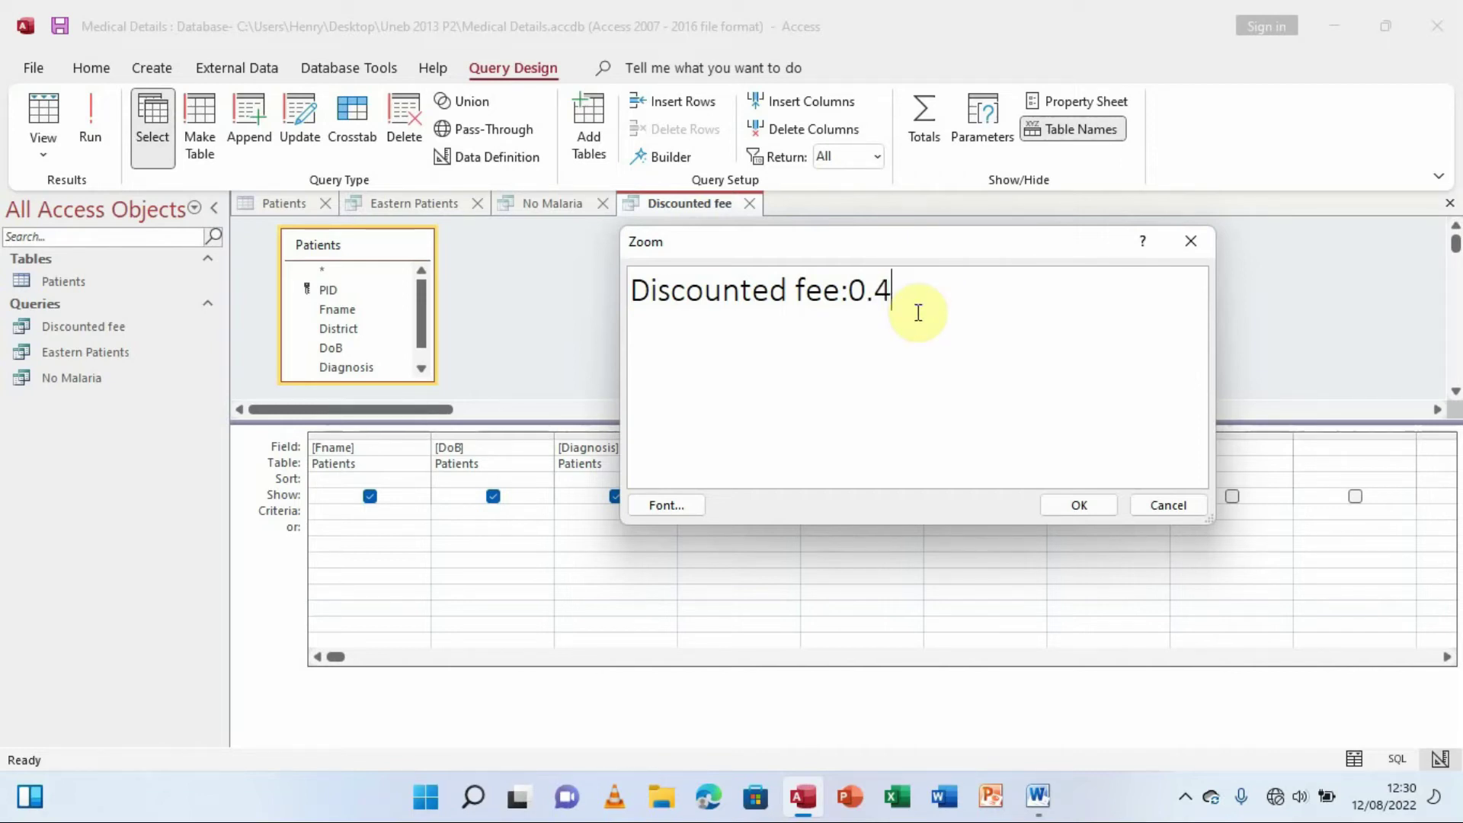
text(*)
drag(929, 243, 976, 131)
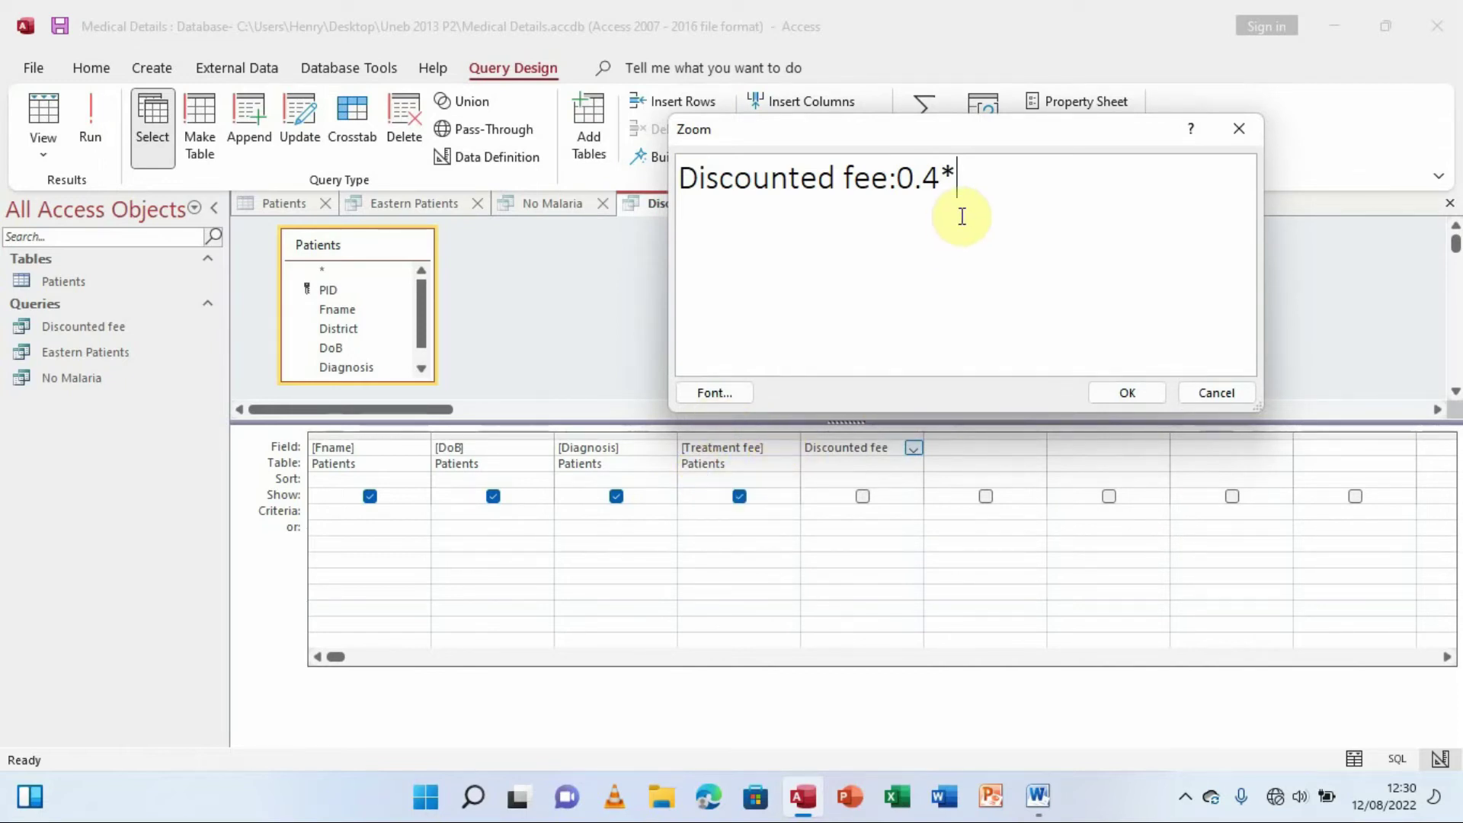
text([)
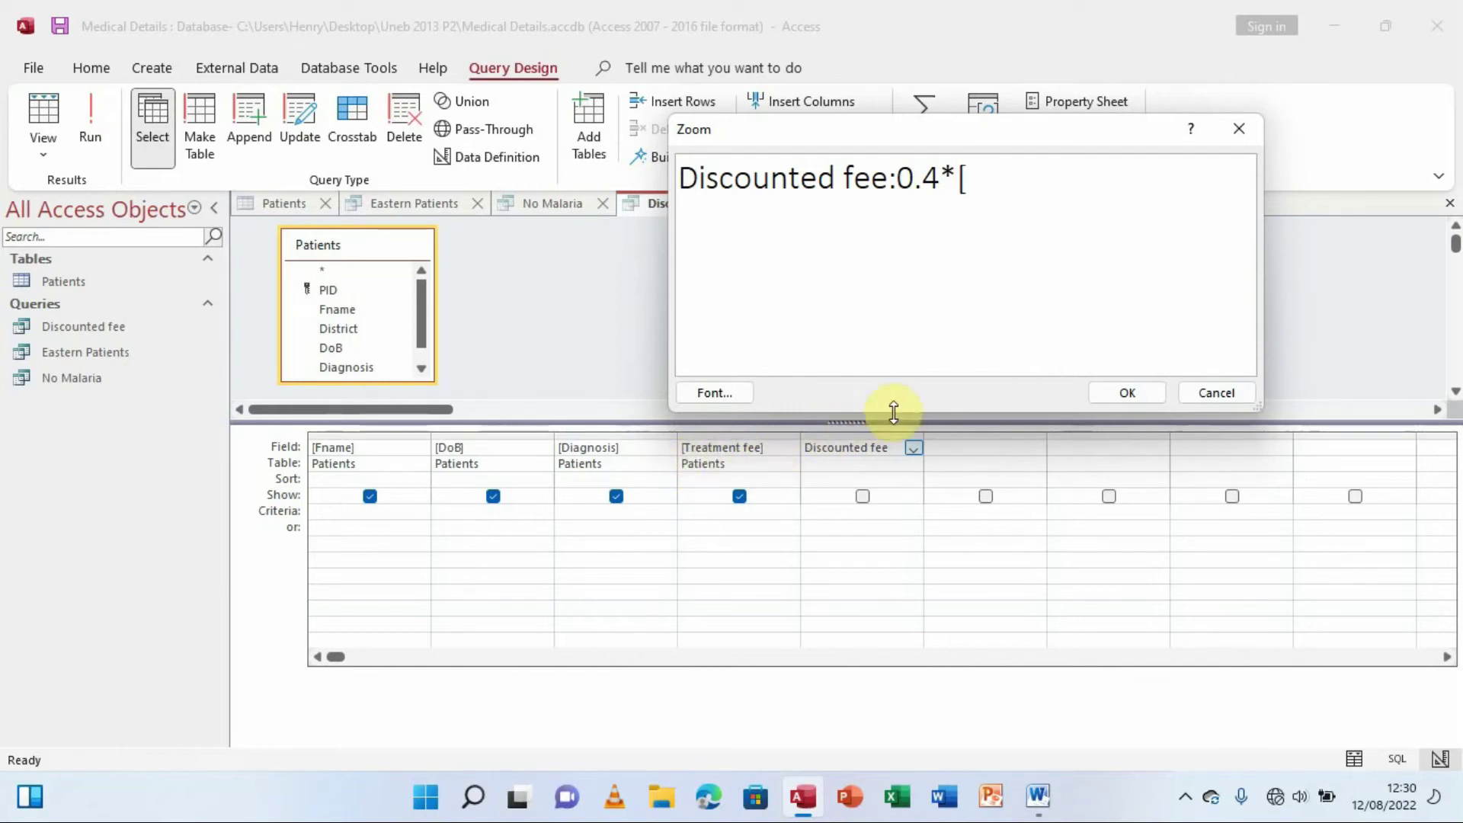
text(Trea)
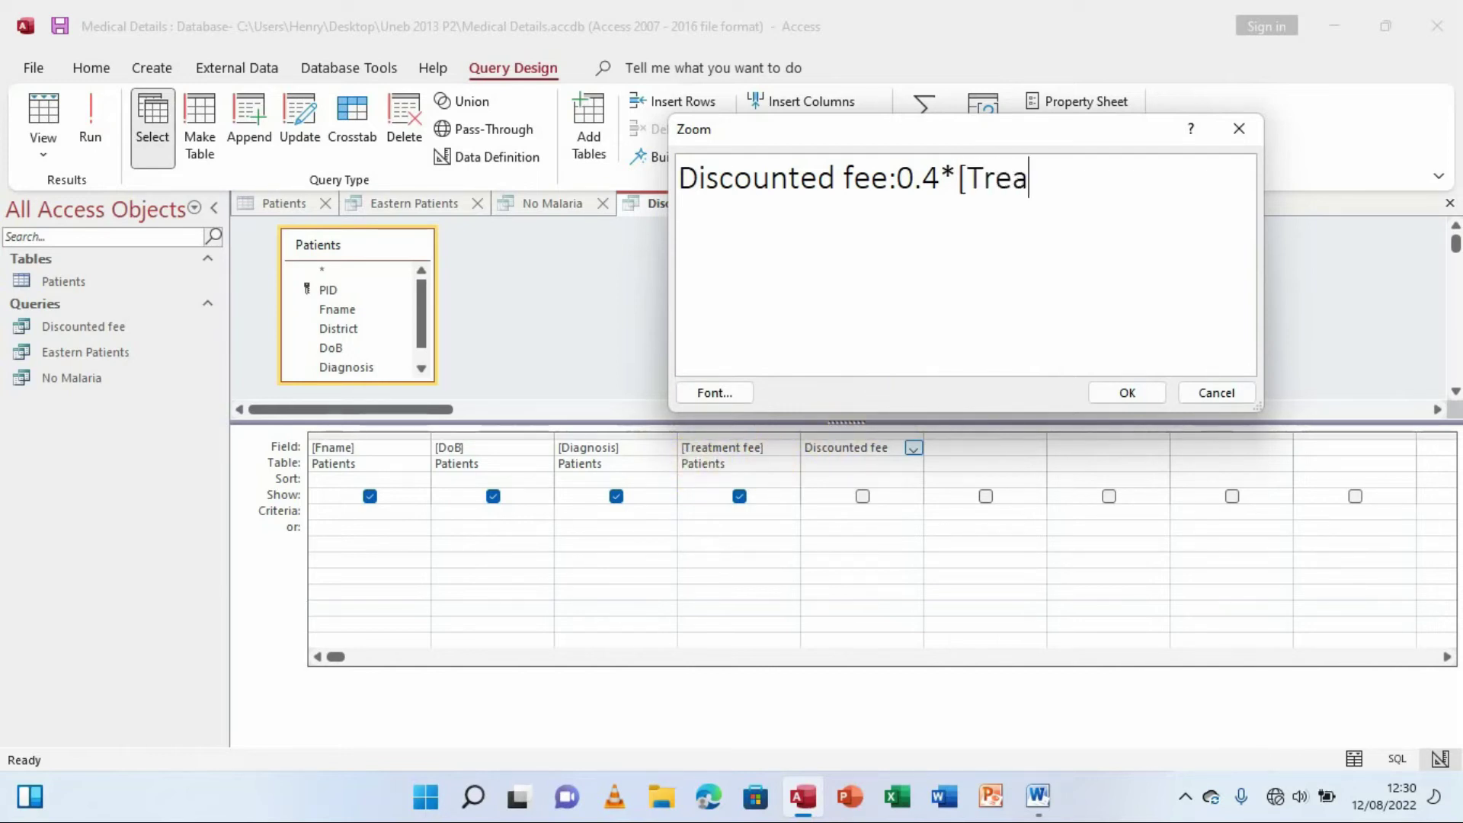
text(tment f)
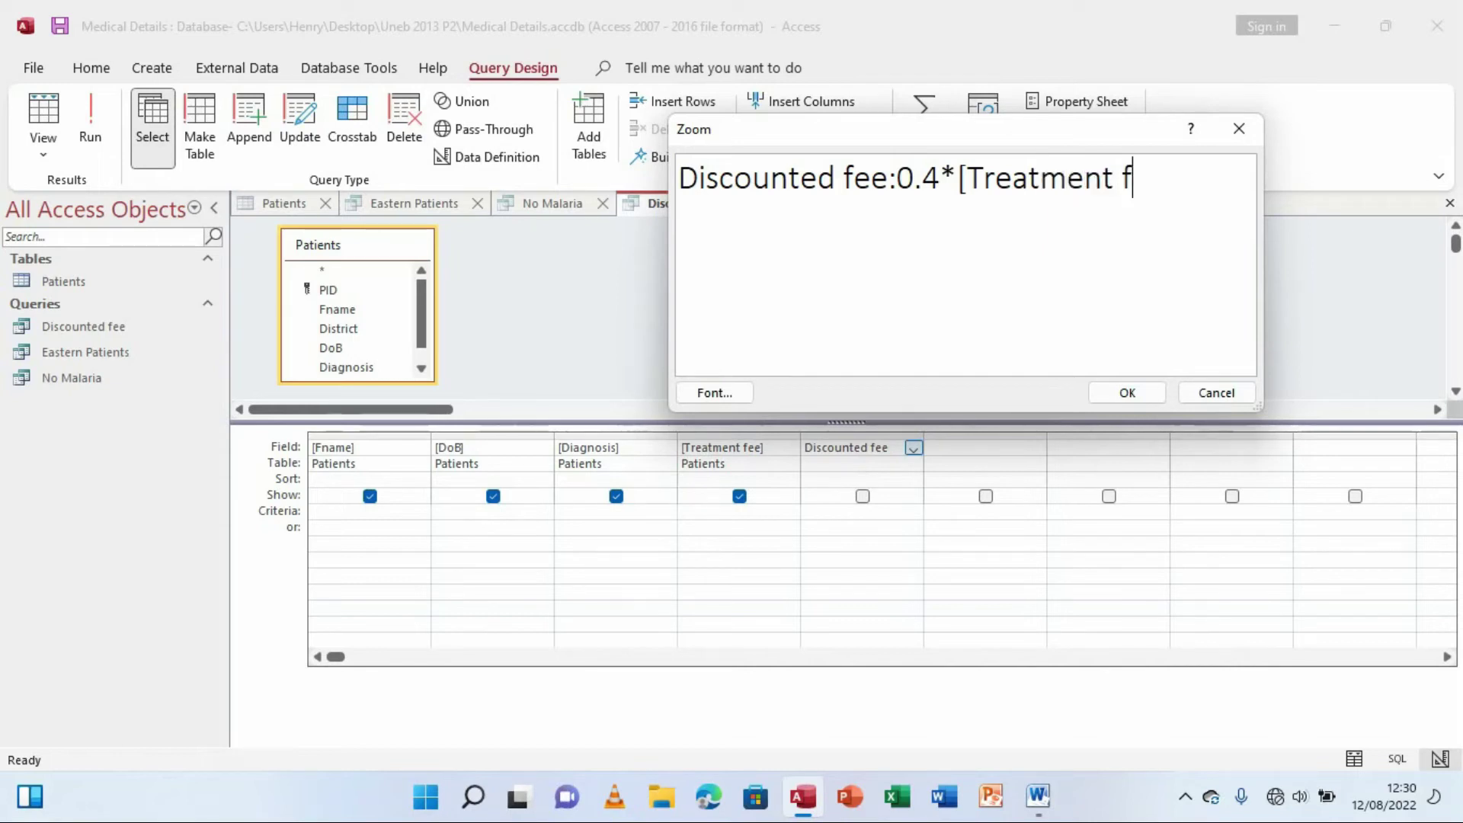
text(ee)
click(1130, 393)
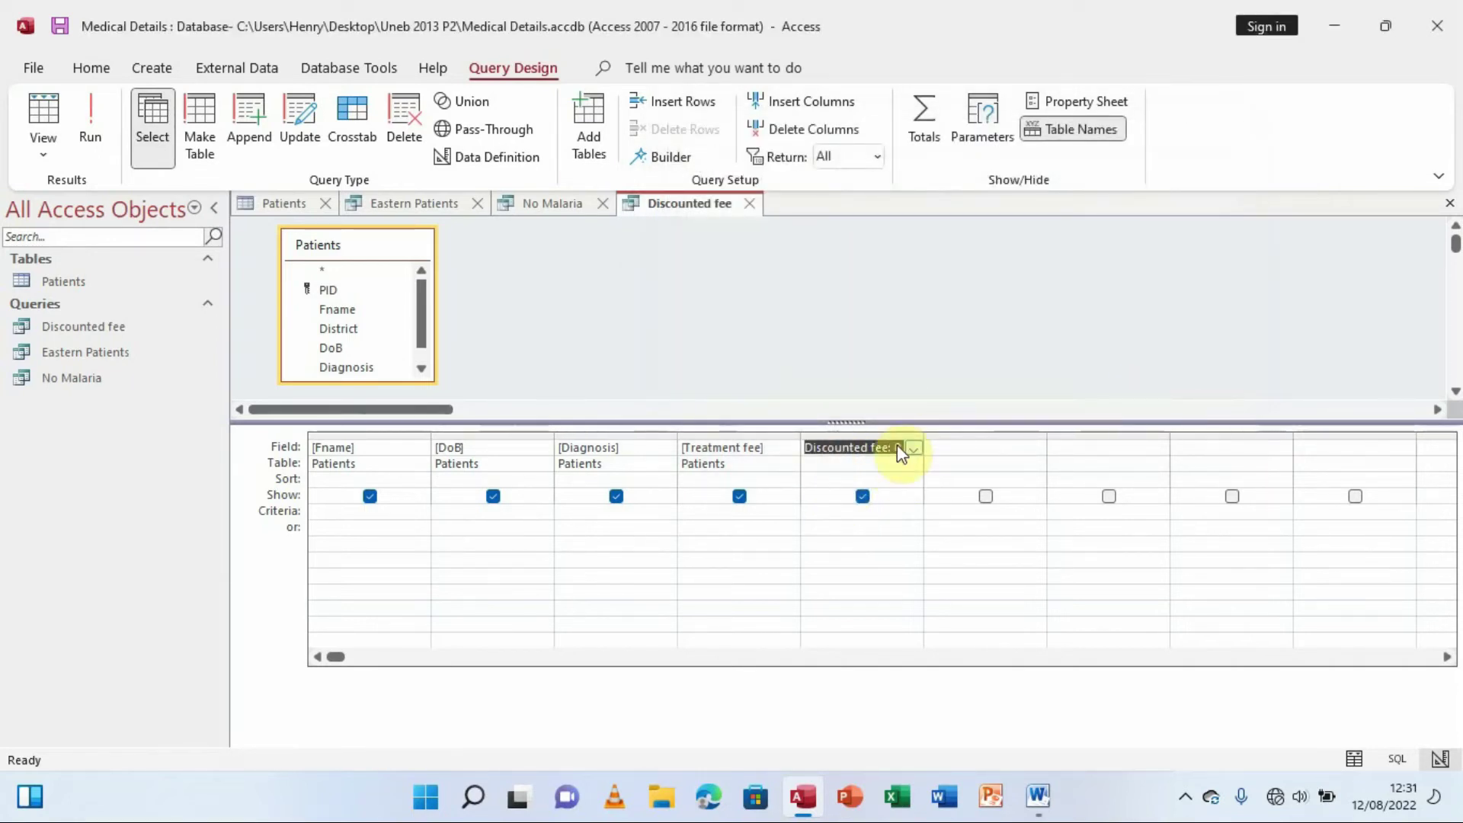
Run the query with the Discounted fee field shown and widen its column to fit the heading.
click(864, 497)
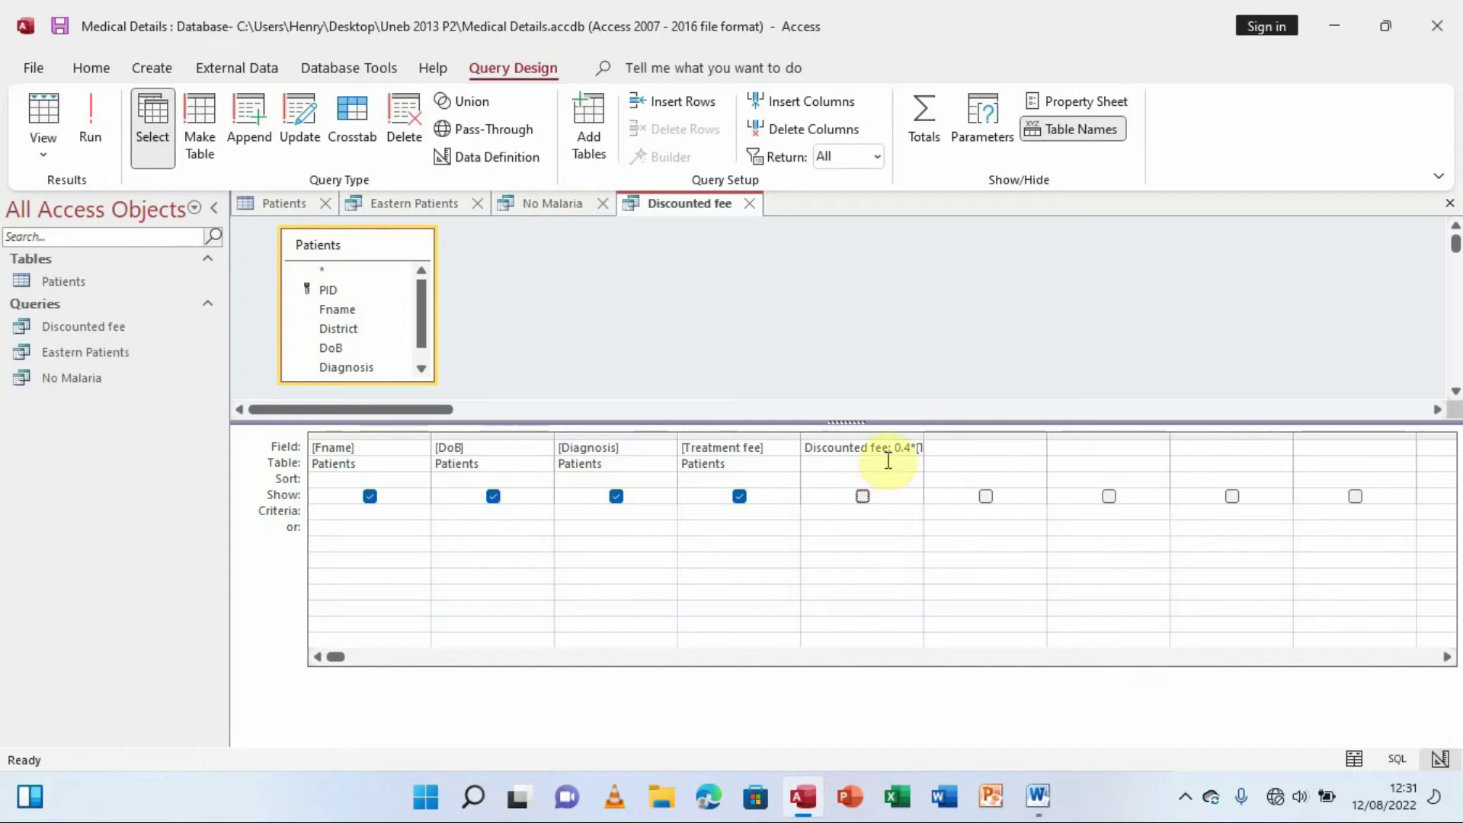
click(863, 497)
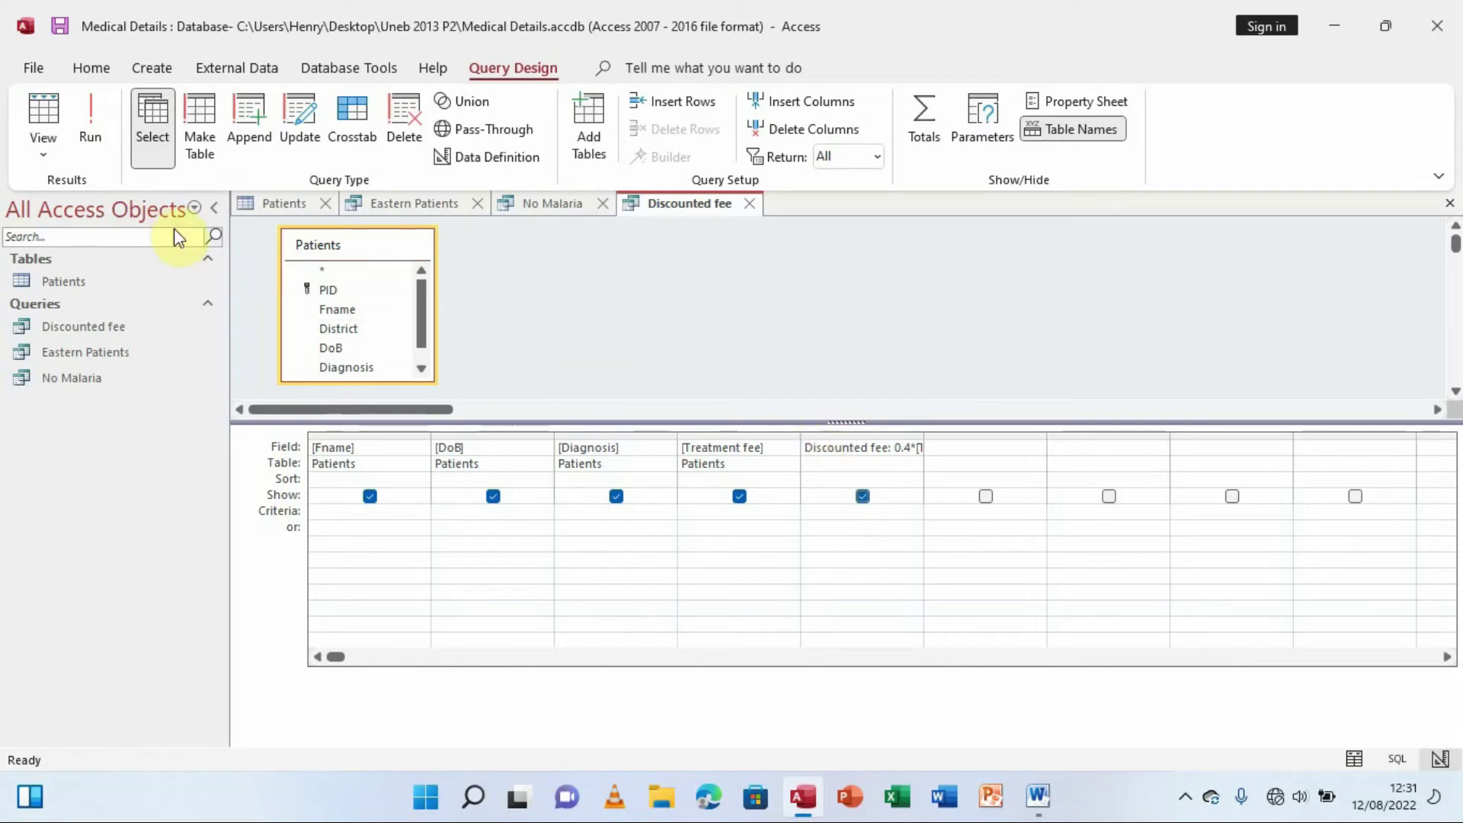
click(88, 120)
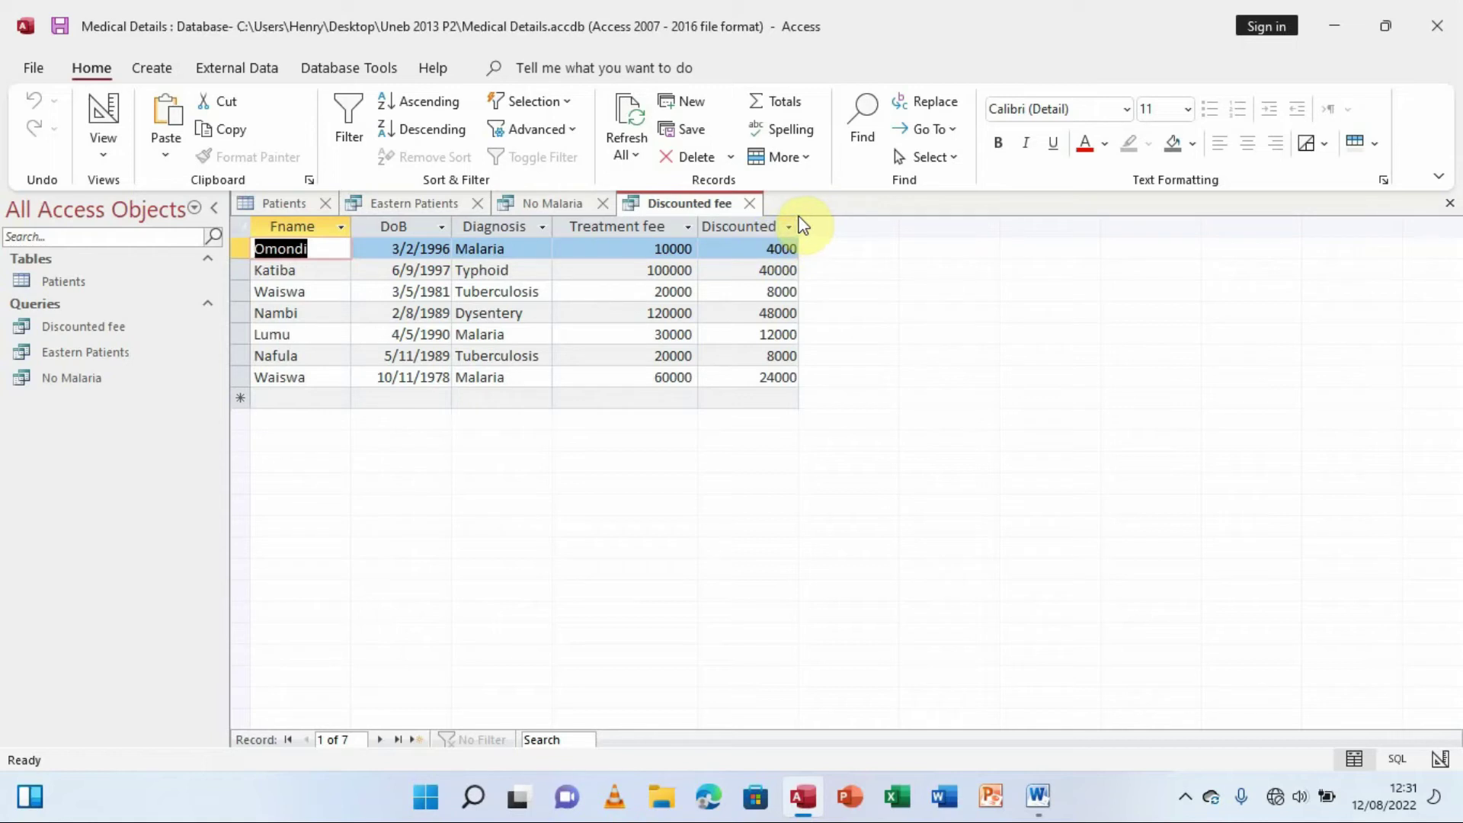
drag(800, 226, 838, 227)
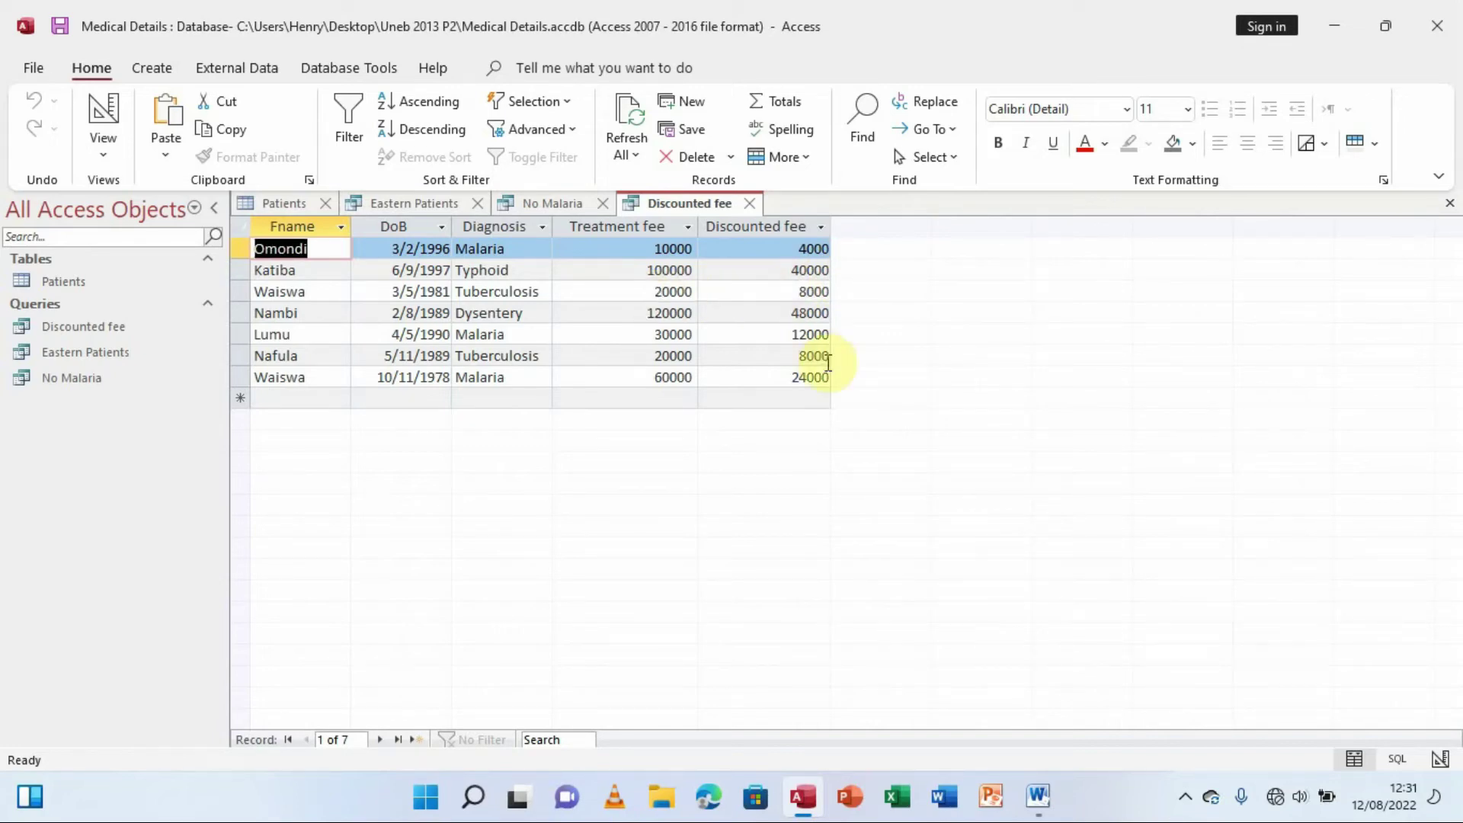
Review tasks (g) and (h) in the Word question paper, return to Access and select the Discounted fee query for a new report.
click(1038, 796)
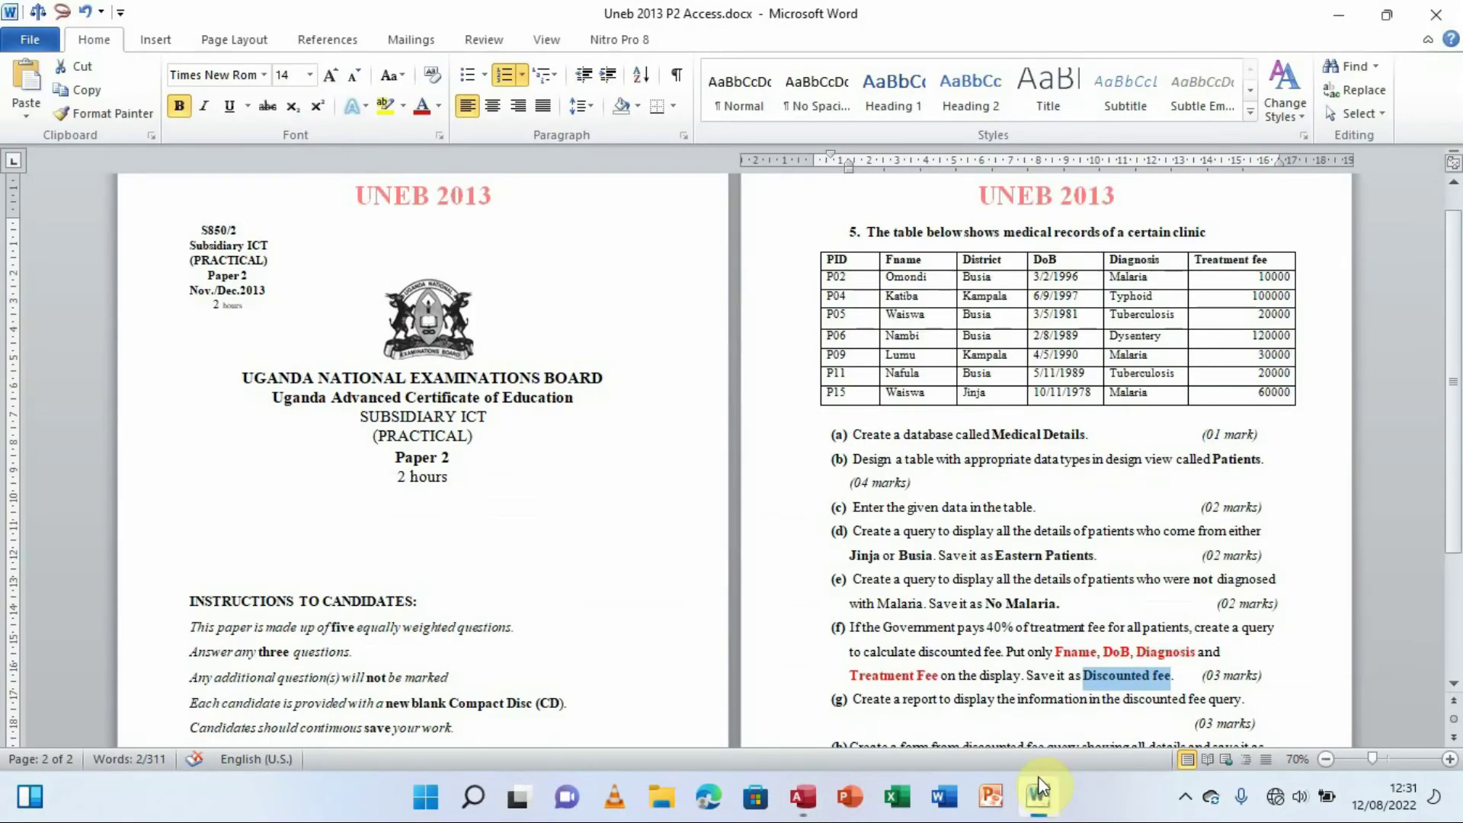
scroll(1454, 690, down, 5)
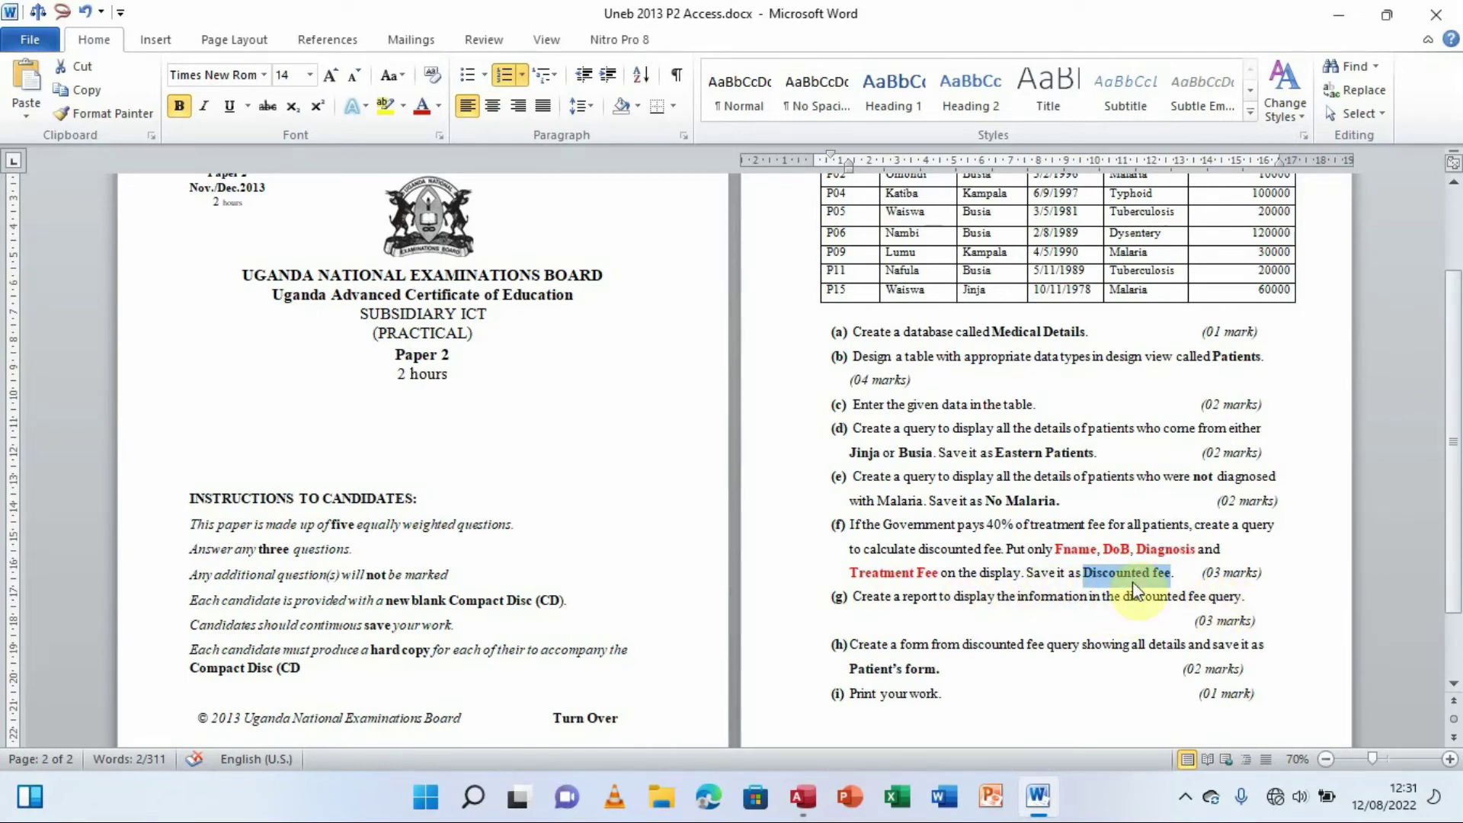
click(803, 797)
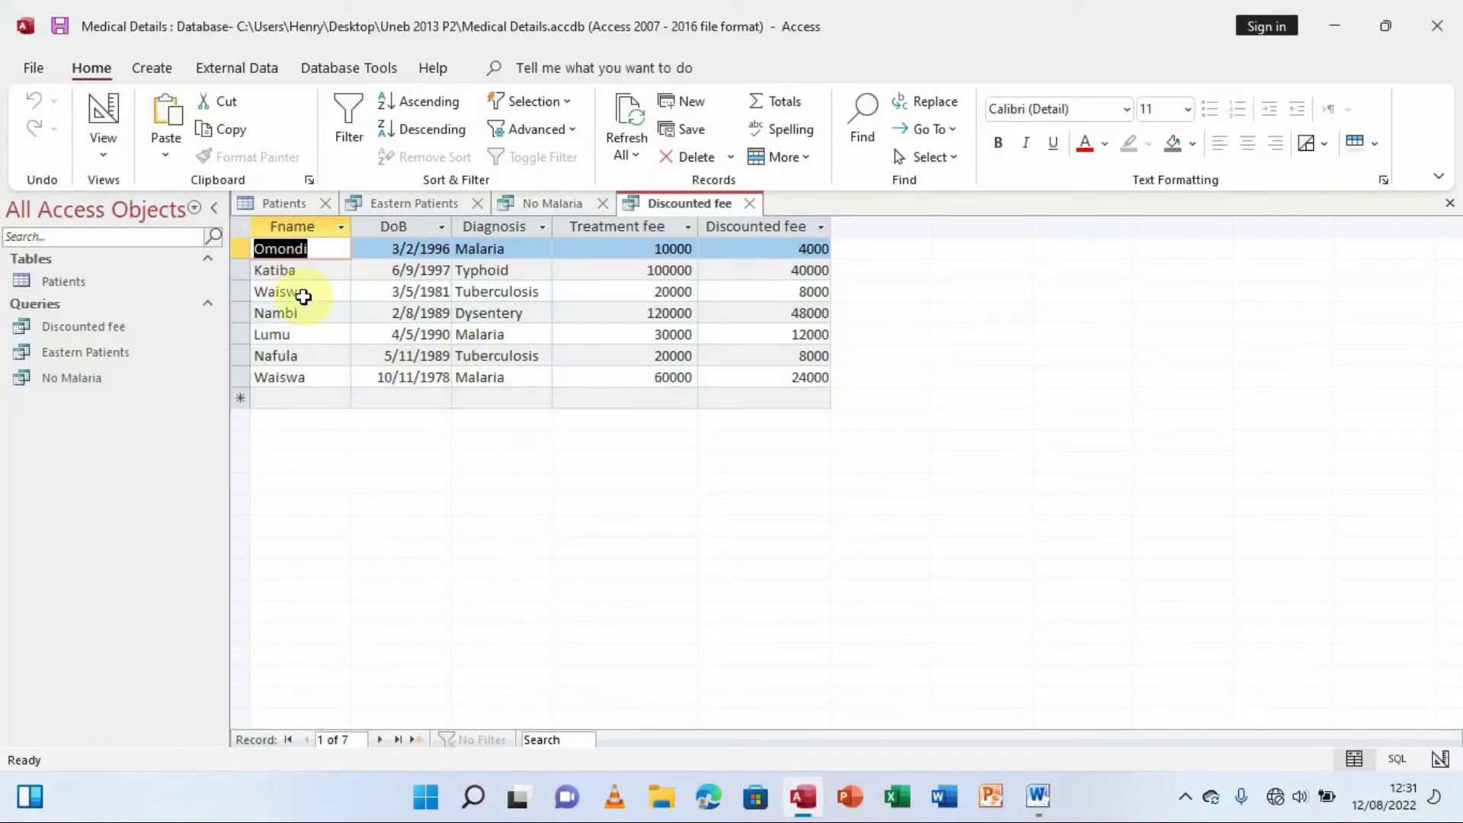
click(94, 324)
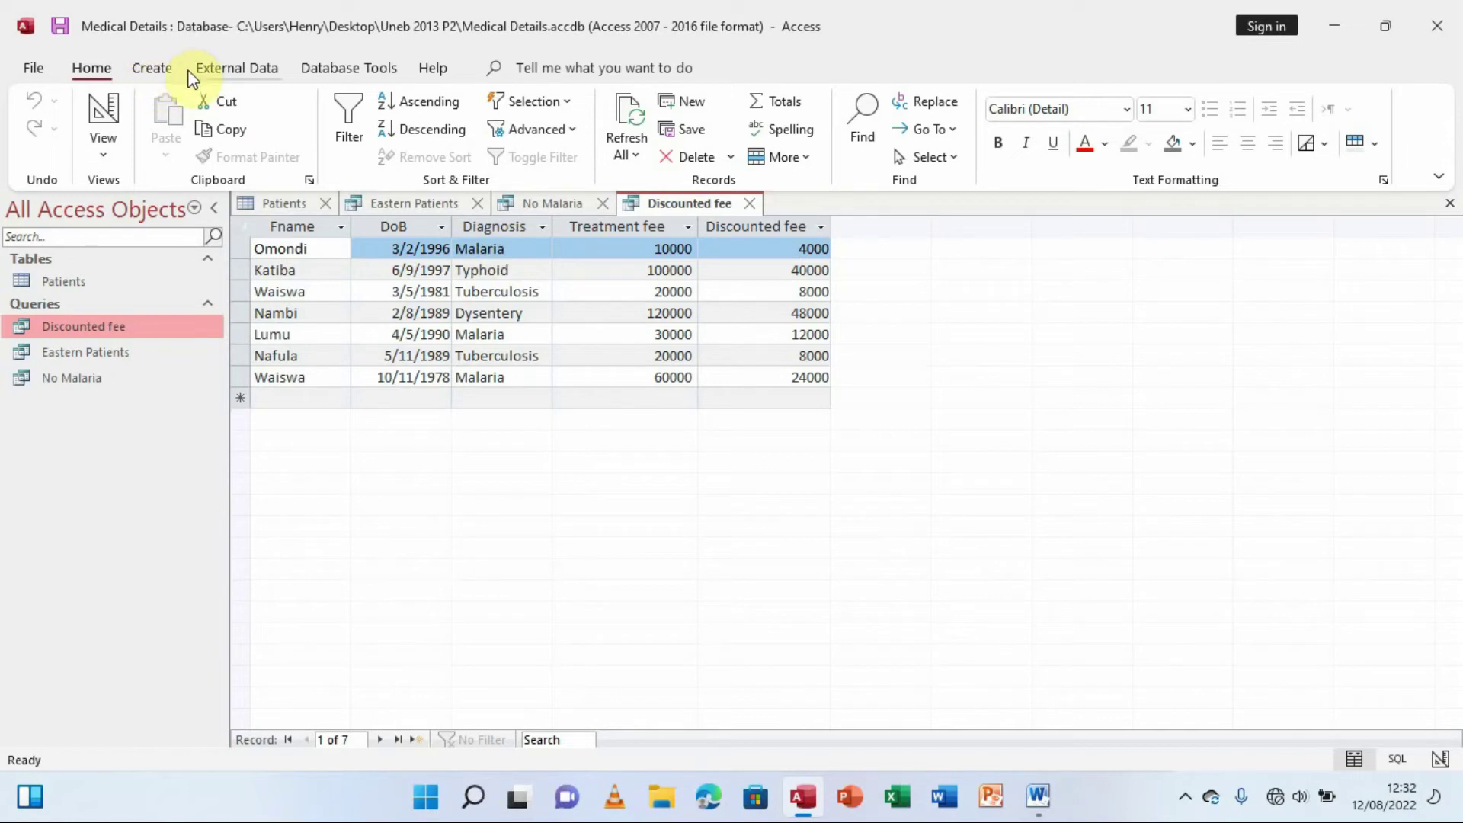
click(158, 68)
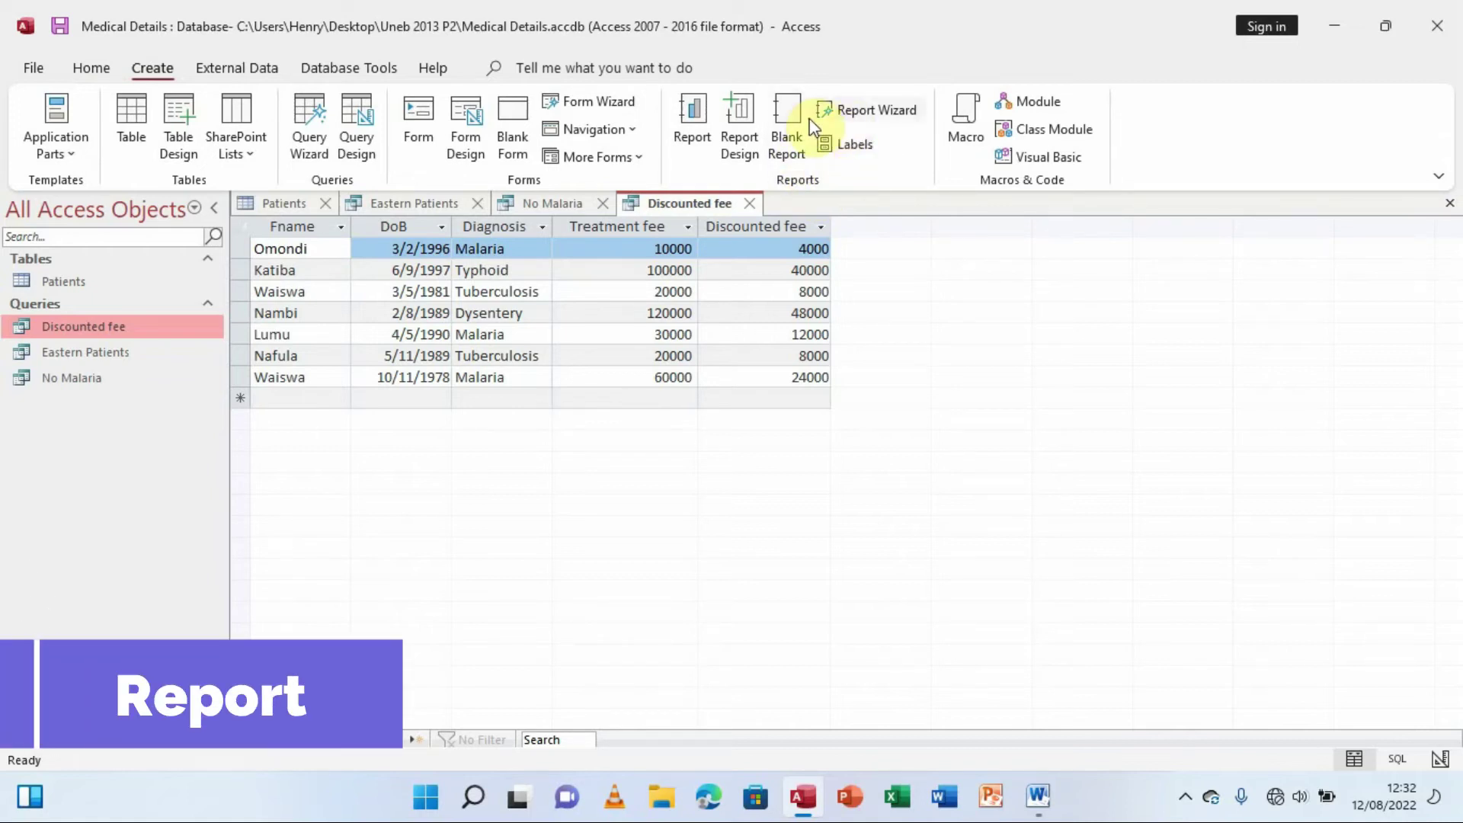
Start the Report Wizard with the Discounted fee query as the source and add all its fields to the report.
click(874, 111)
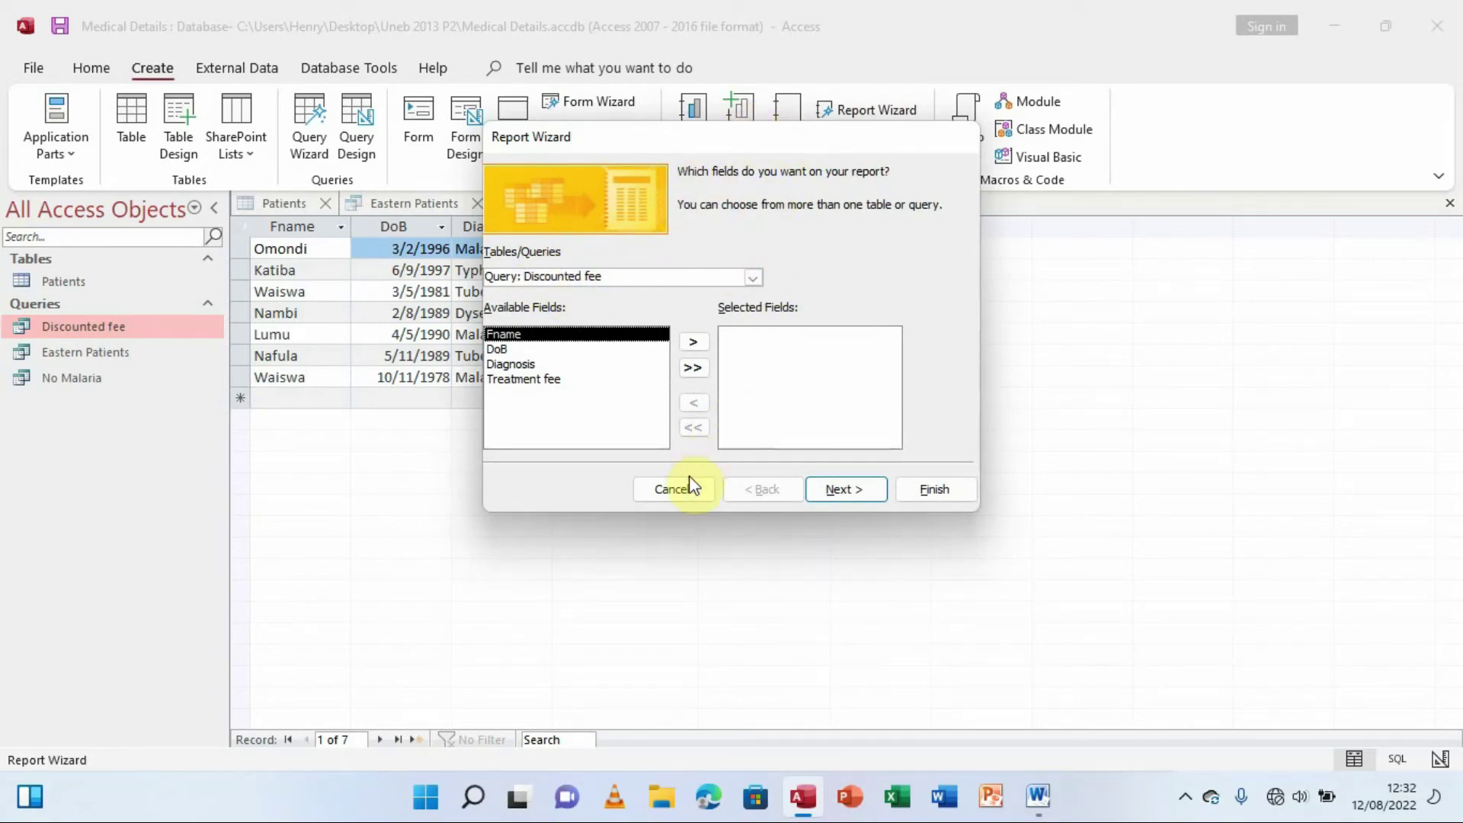
click(673, 490)
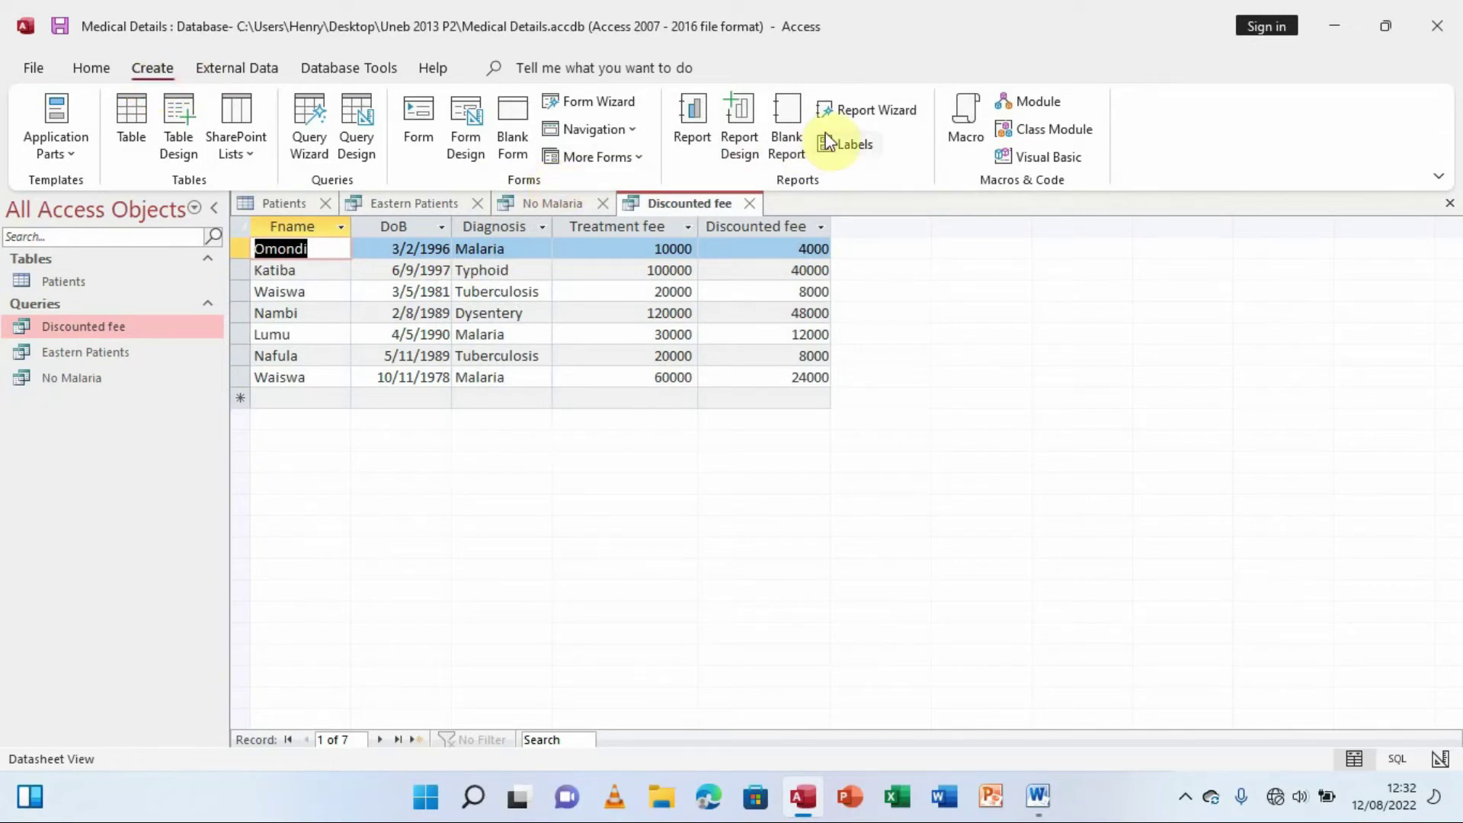
click(860, 114)
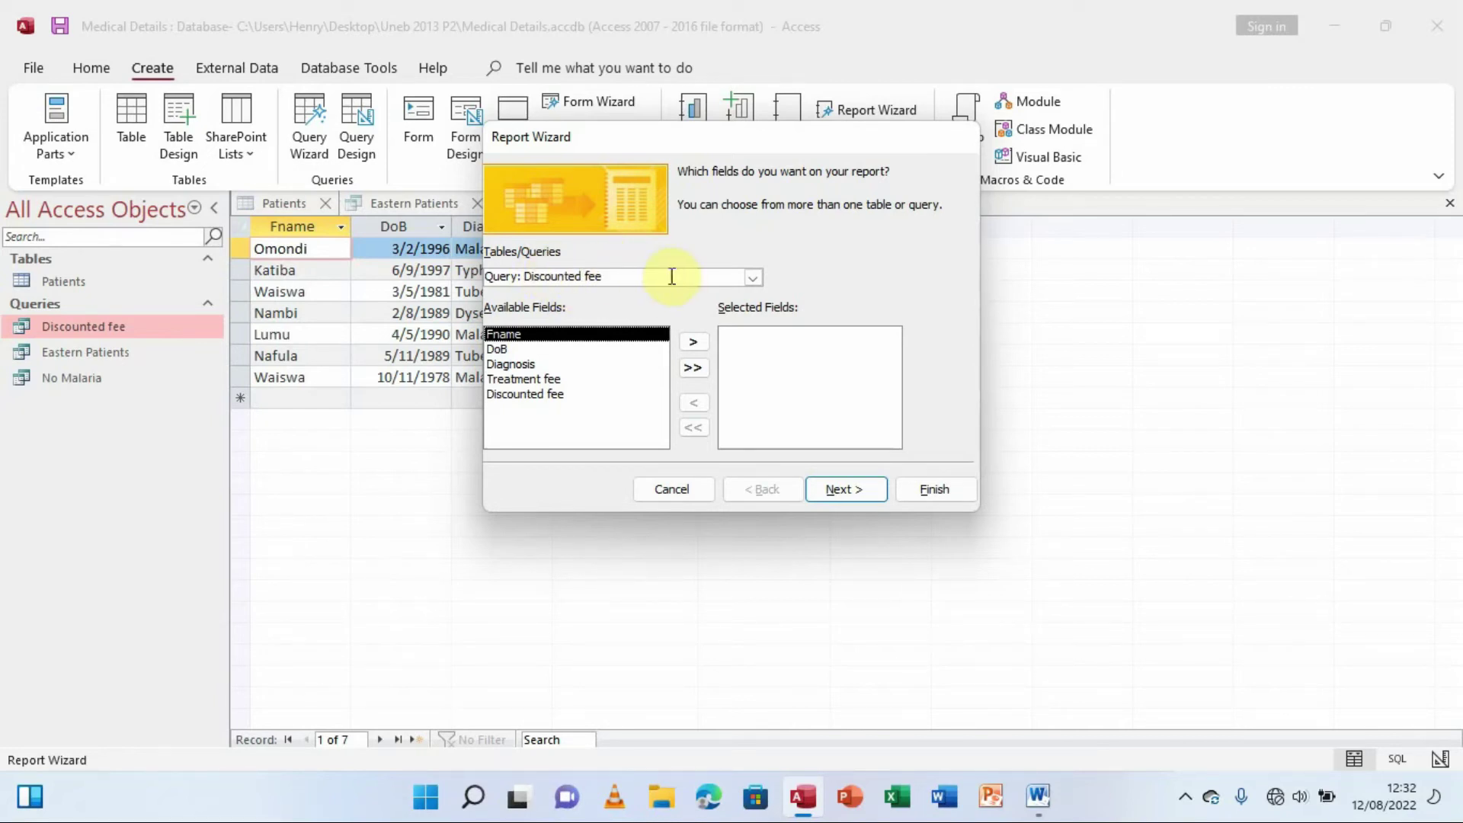
click(752, 278)
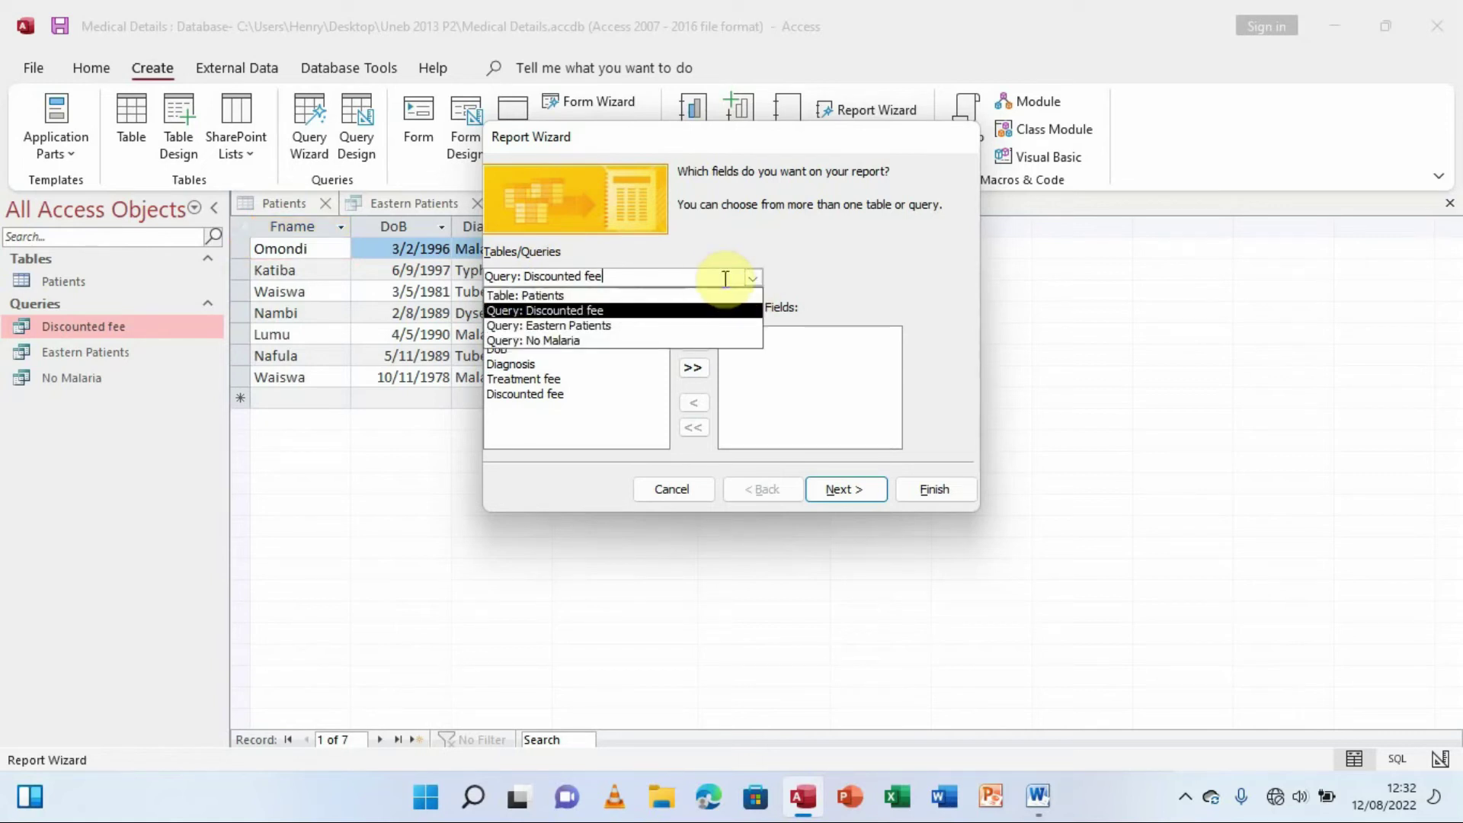
click(620, 311)
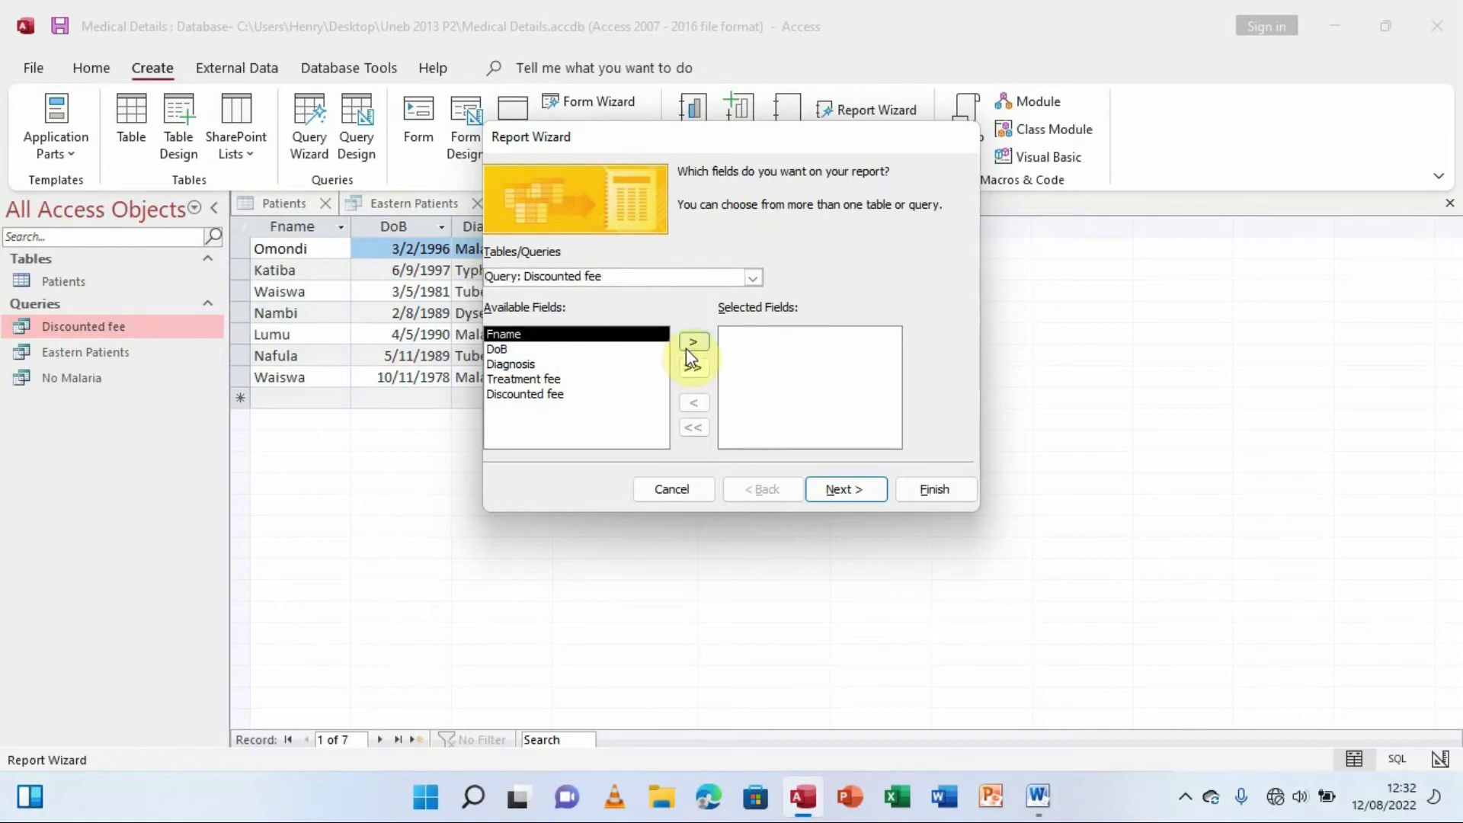
click(693, 367)
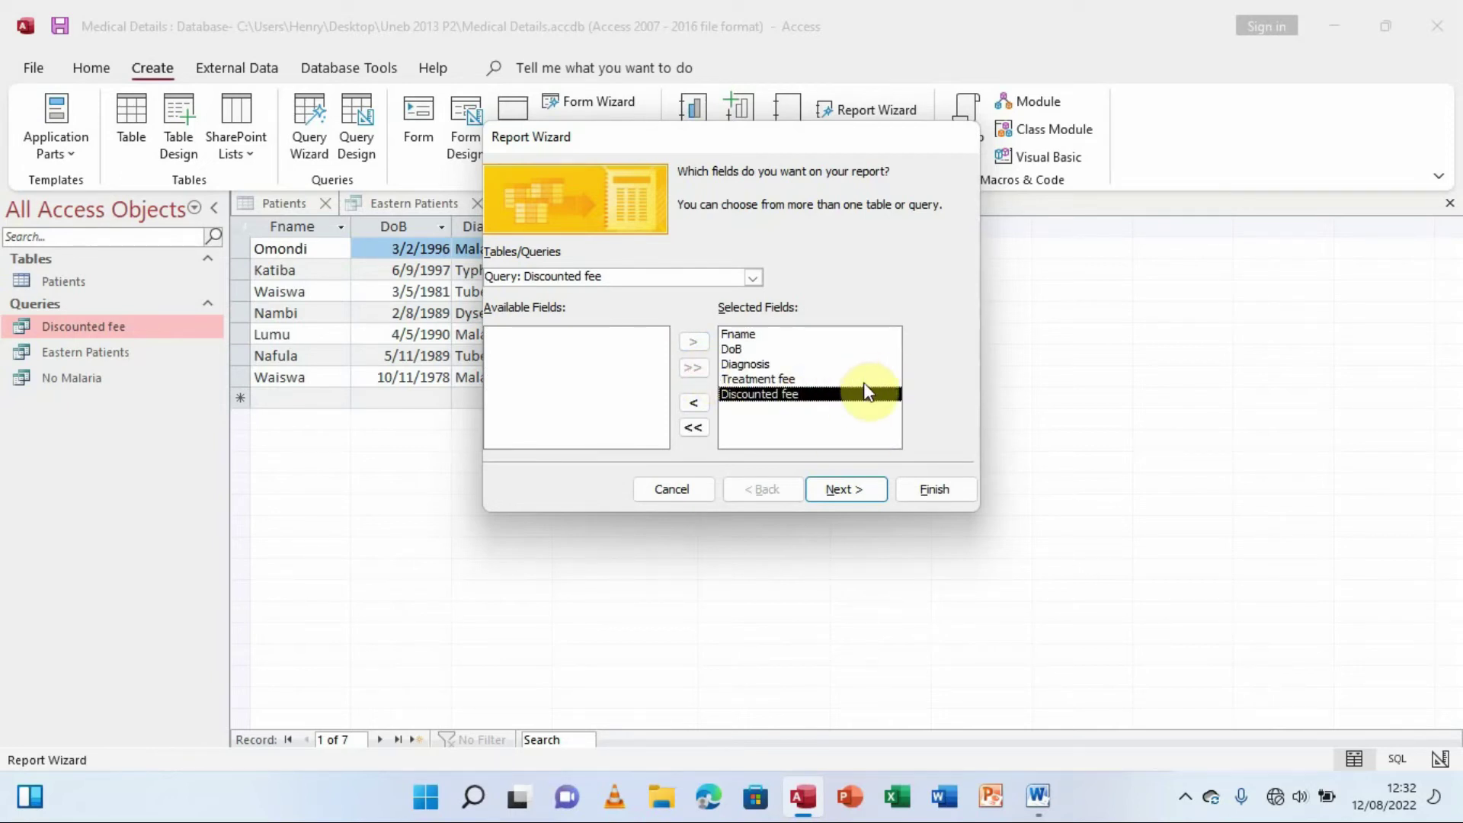
Continue through the Report Wizard to the sort order settings without adding any grouping levels.
click(853, 488)
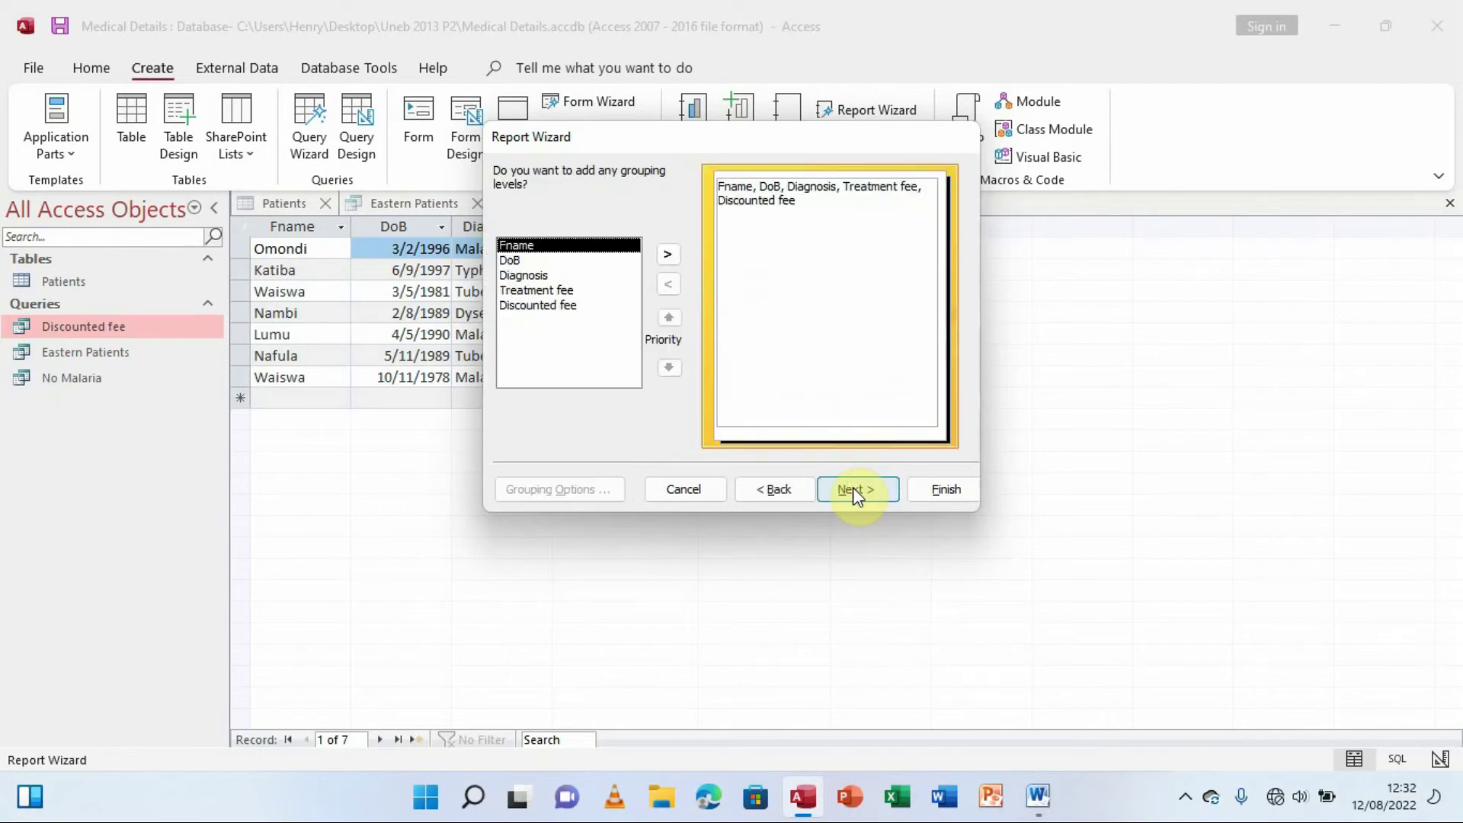
click(853, 488)
click(778, 488)
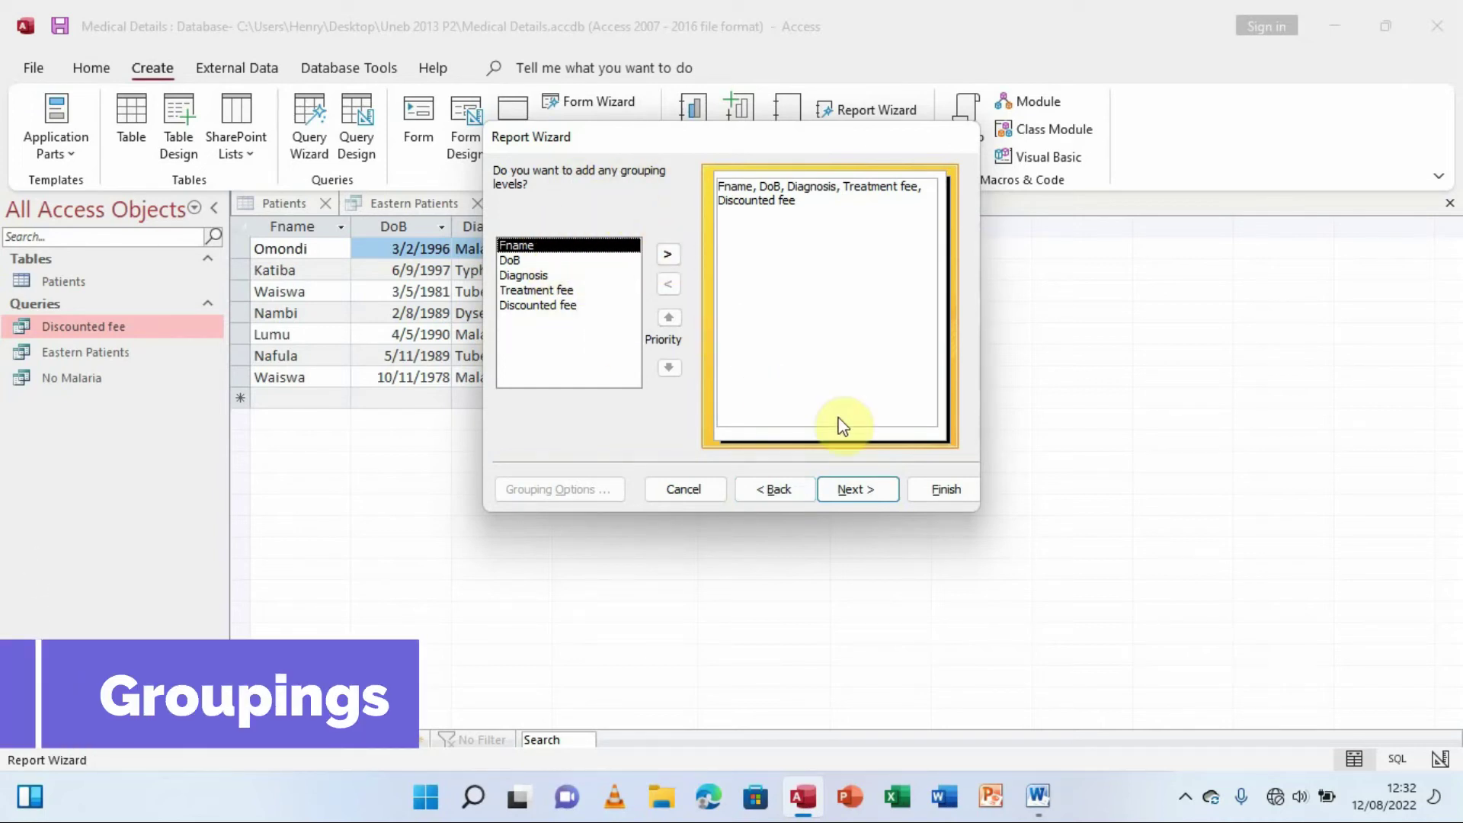
click(864, 486)
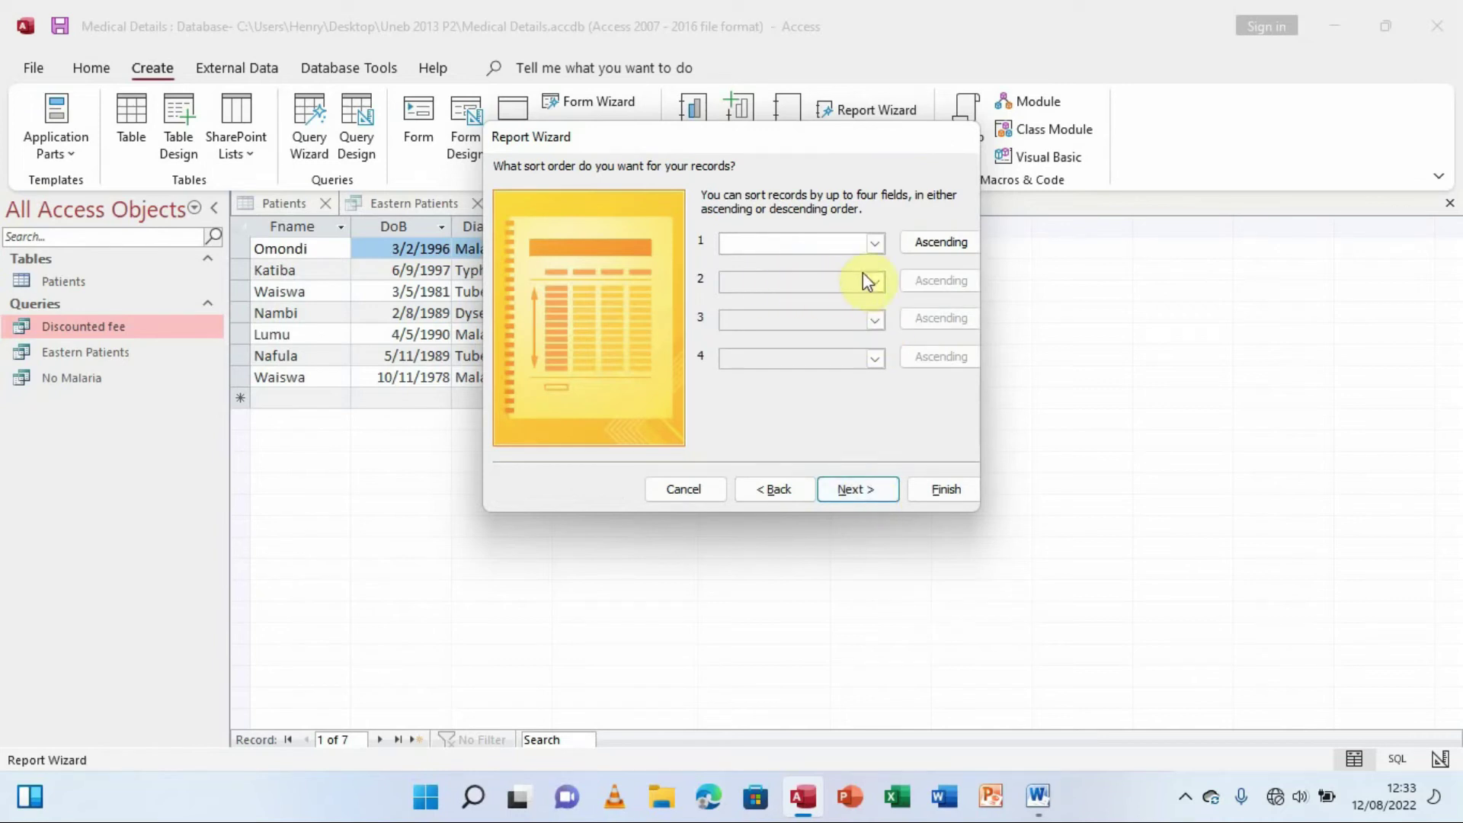
Try sorting the report by Fname in descending and ascending order, and reset the sort field to none.
click(876, 244)
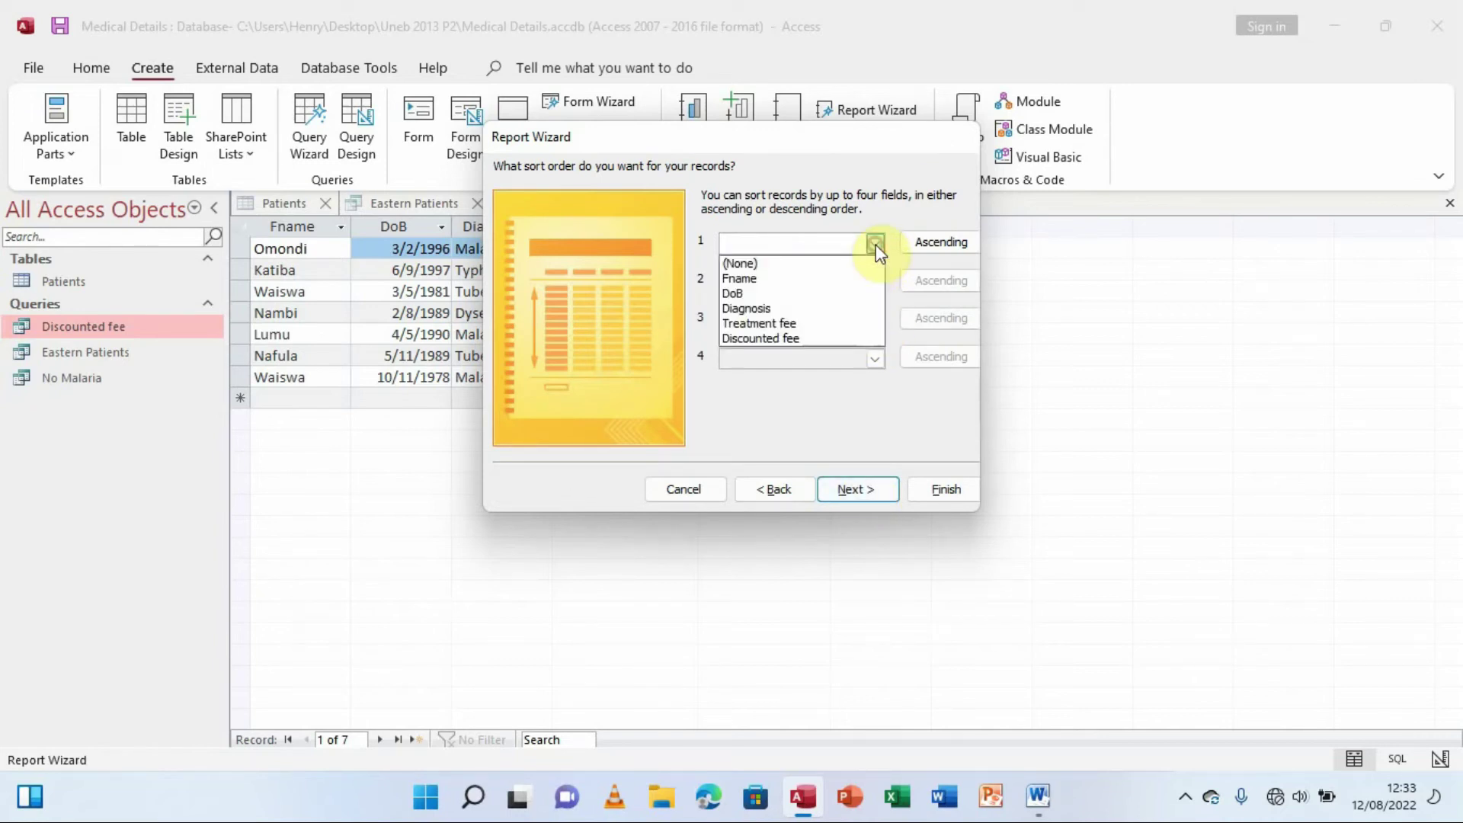
click(775, 259)
click(940, 241)
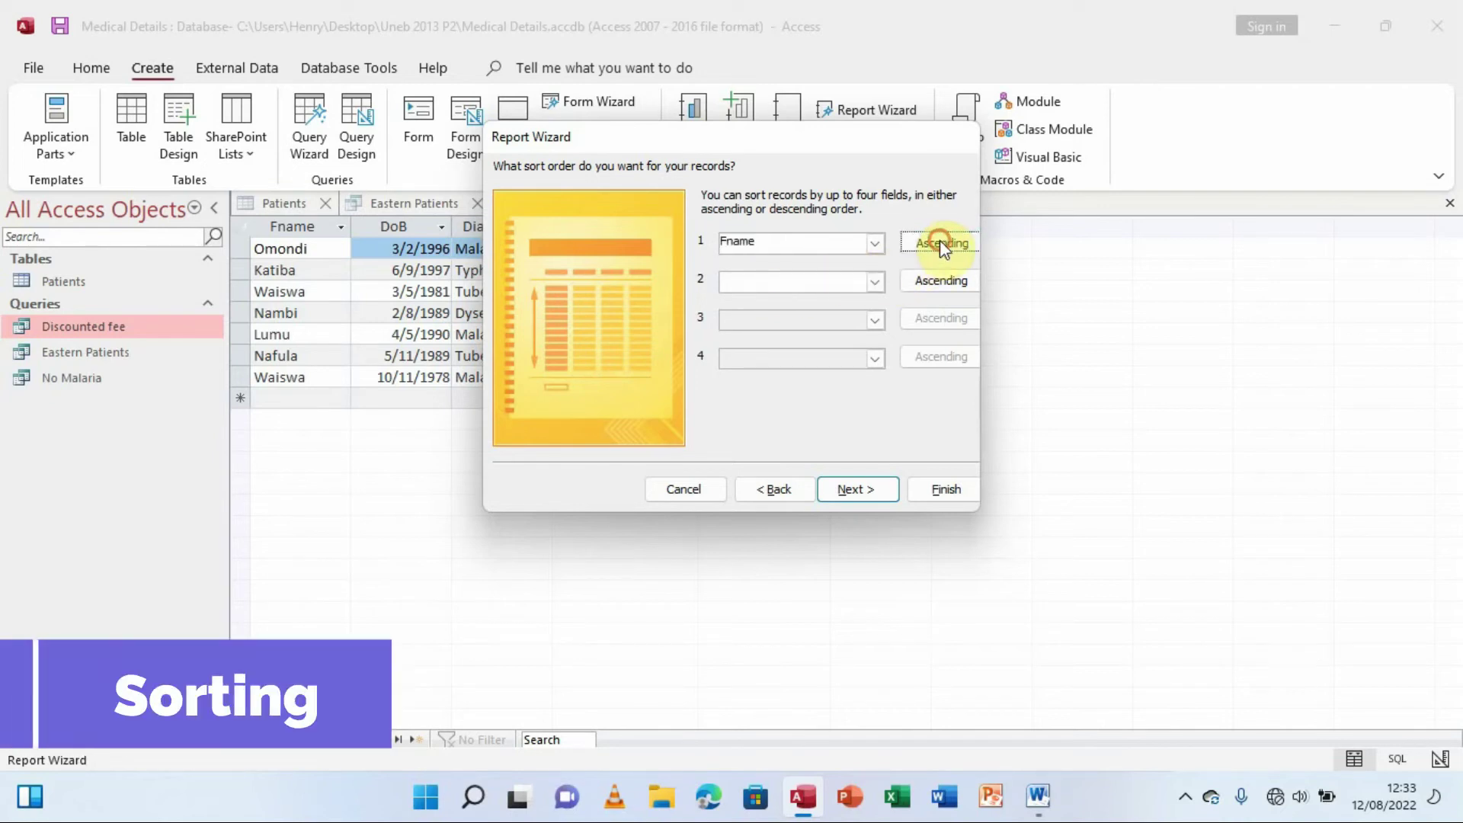
click(873, 281)
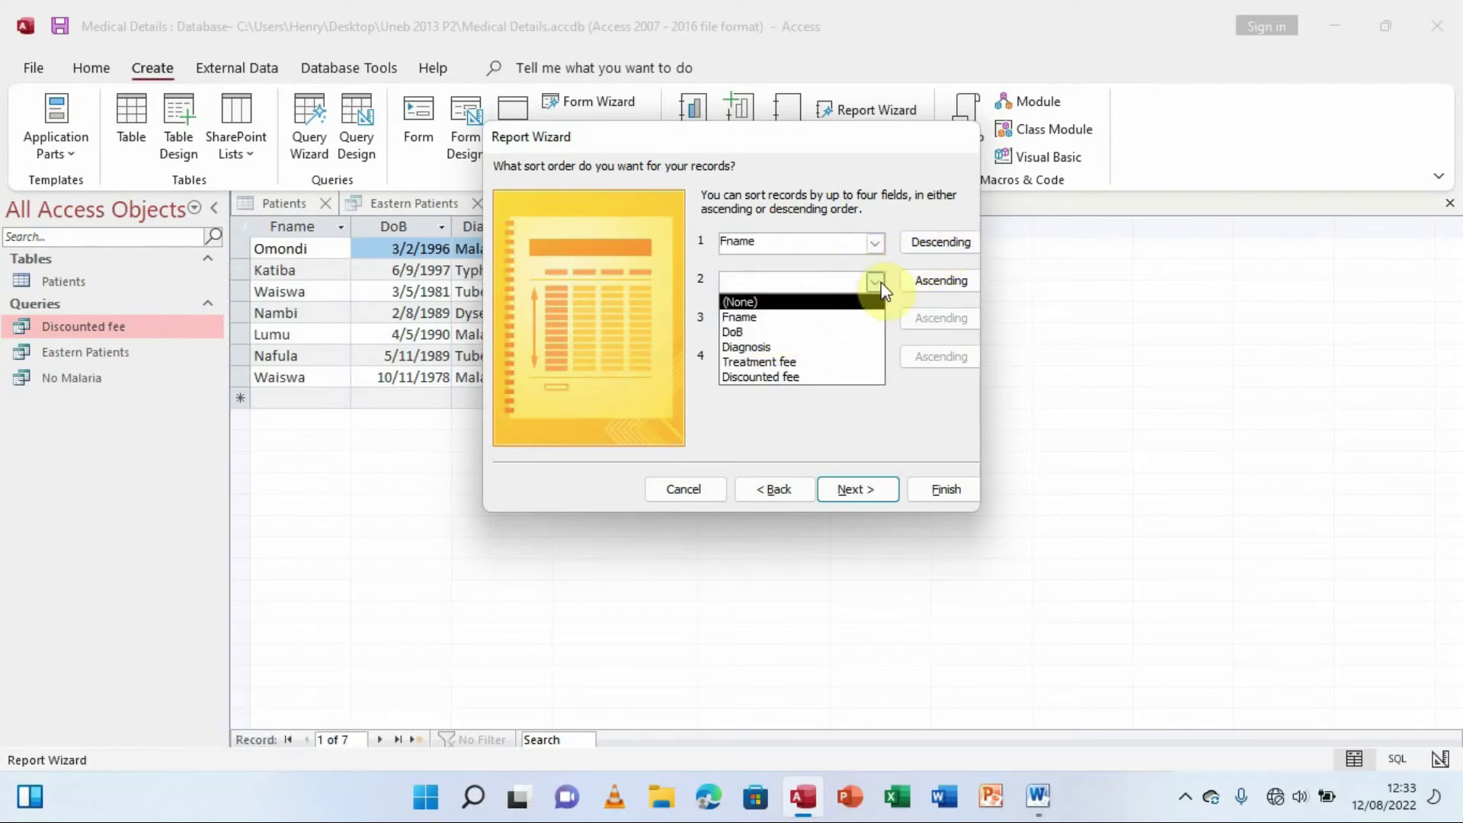
click(927, 248)
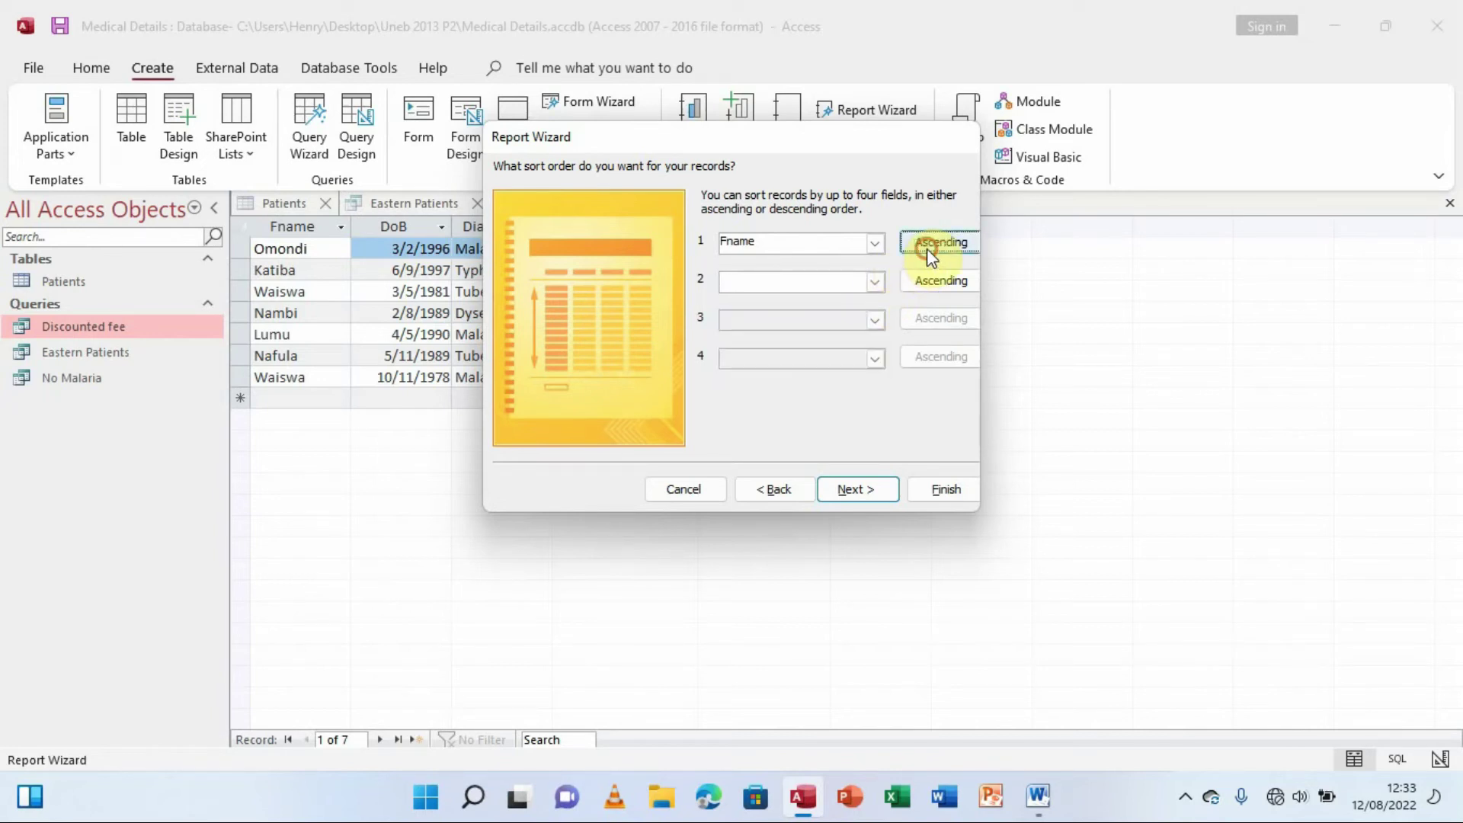
click(876, 245)
click(794, 260)
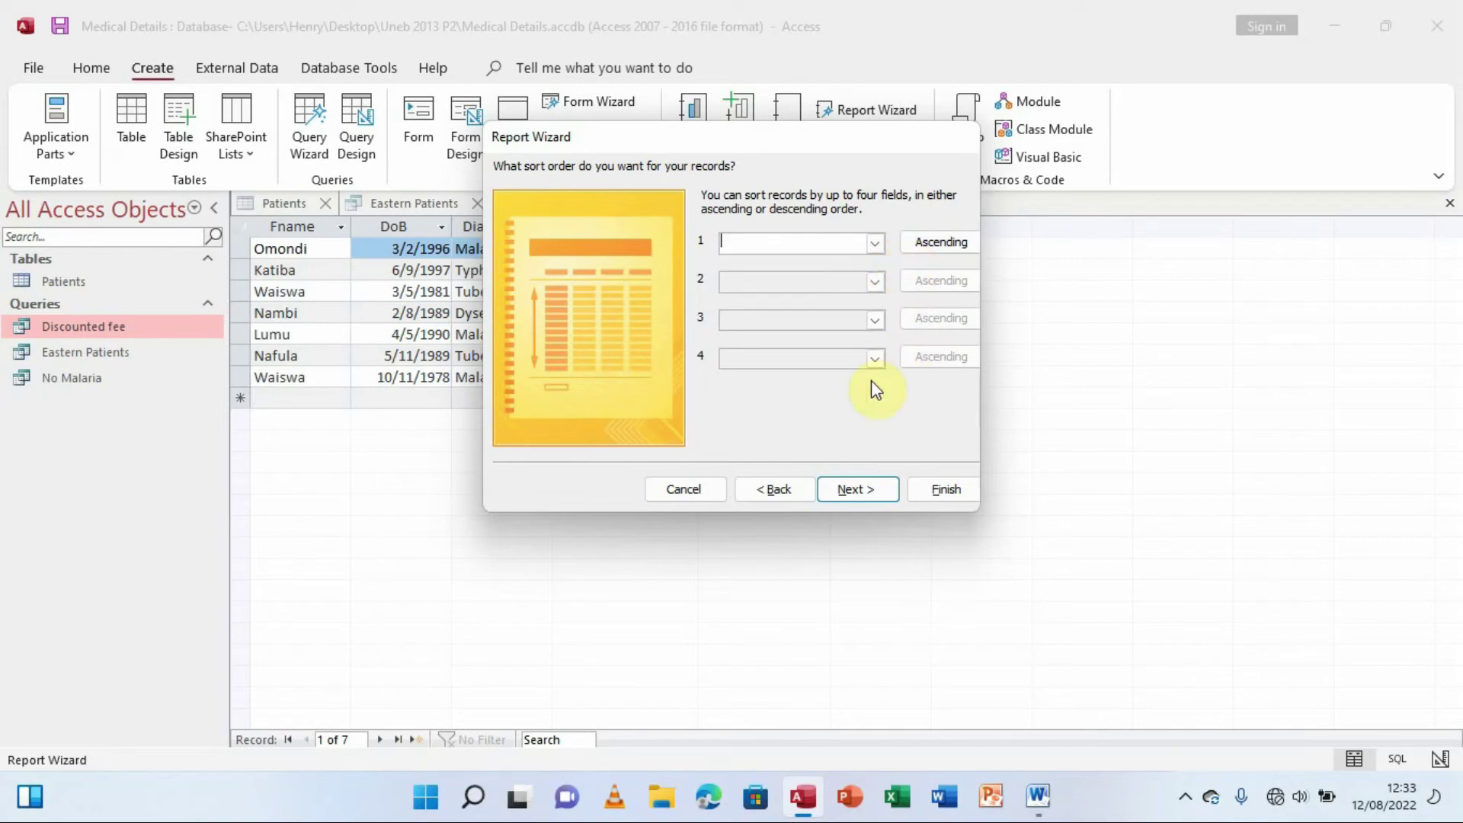
Leave the records unsorted and lay out the report as Tabular in Portrait orientation, trying Landscape along the way.
click(855, 485)
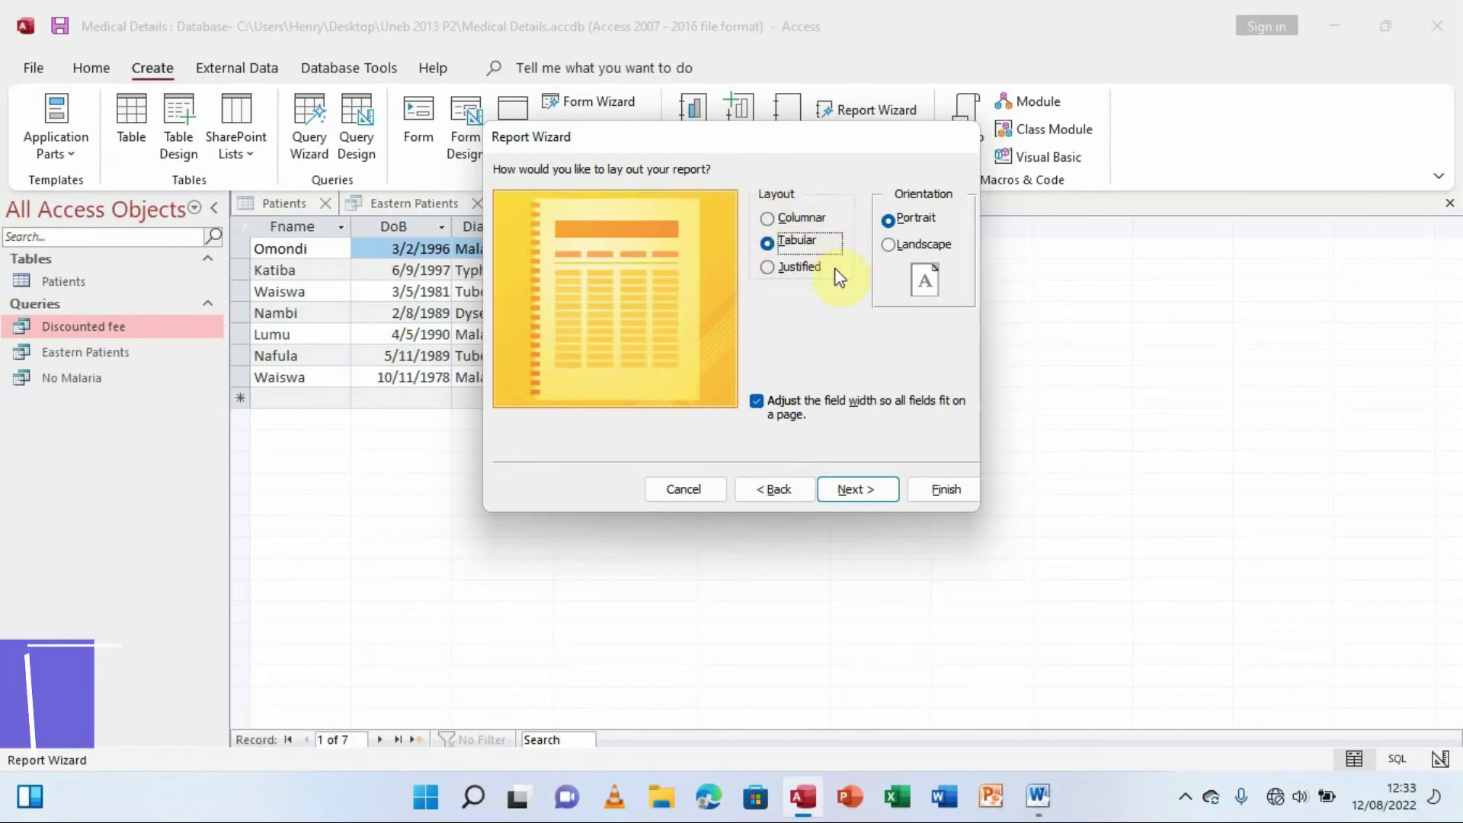
click(895, 245)
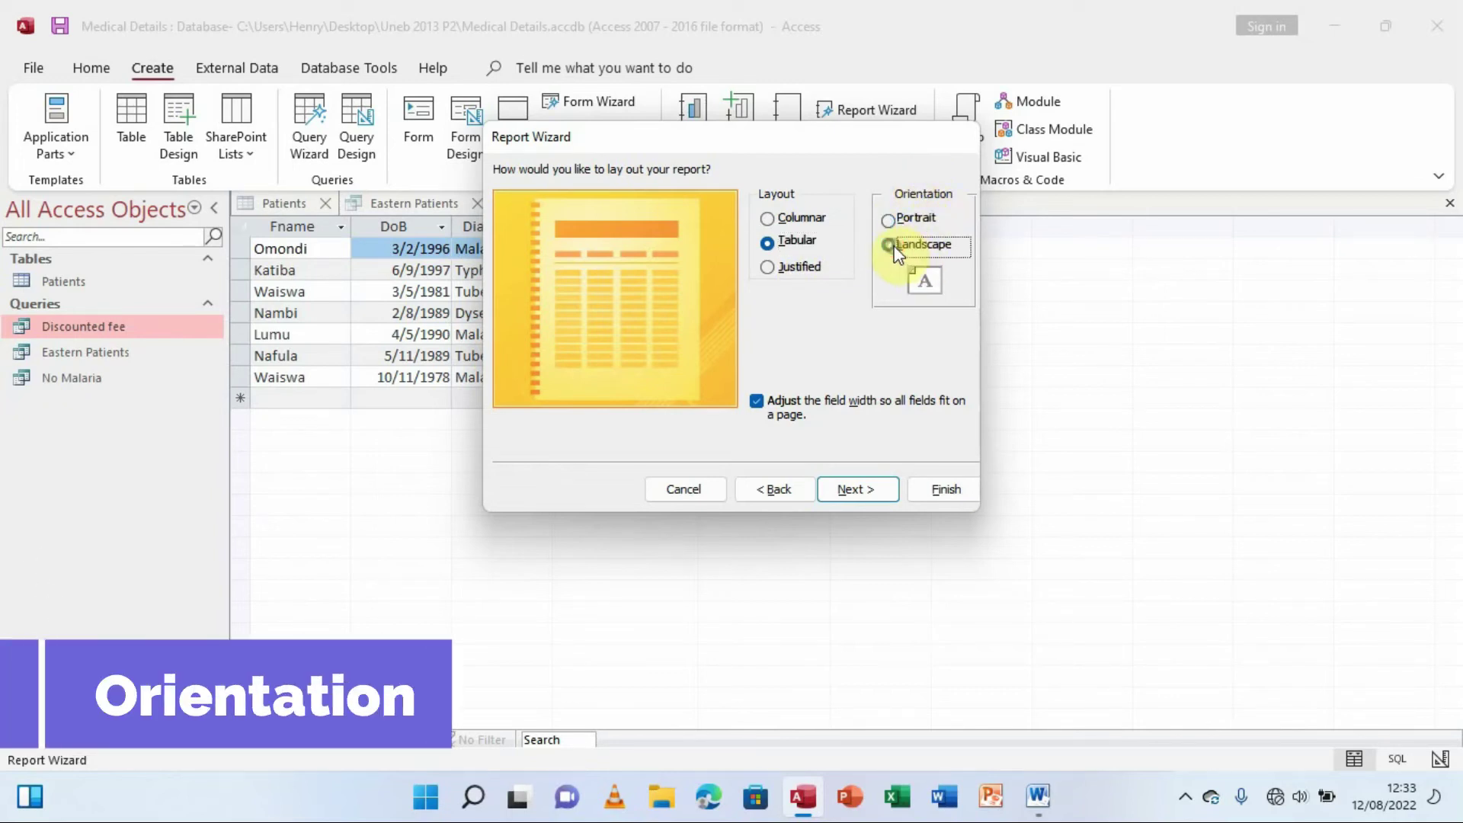
click(904, 219)
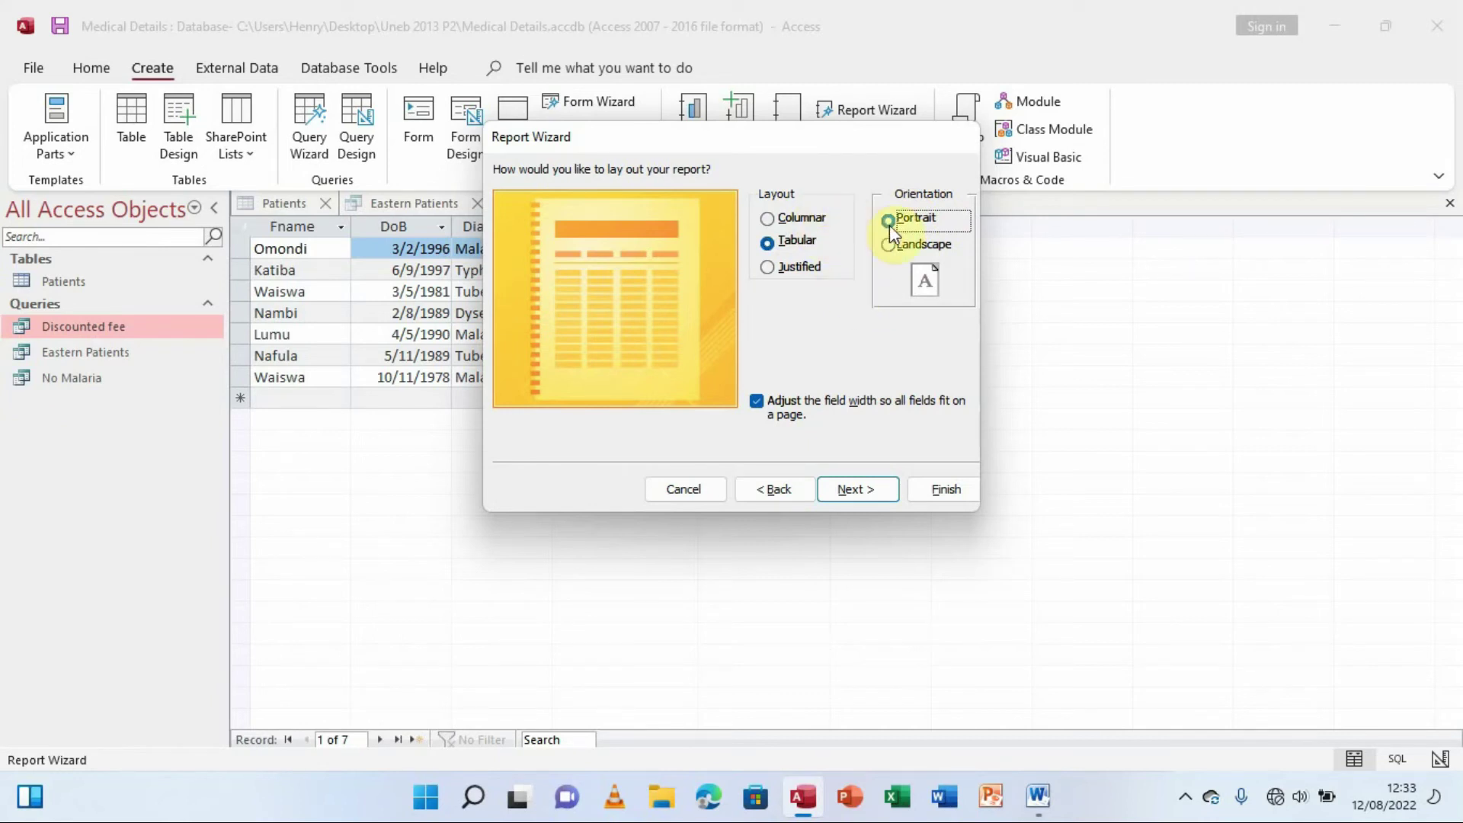
click(855, 489)
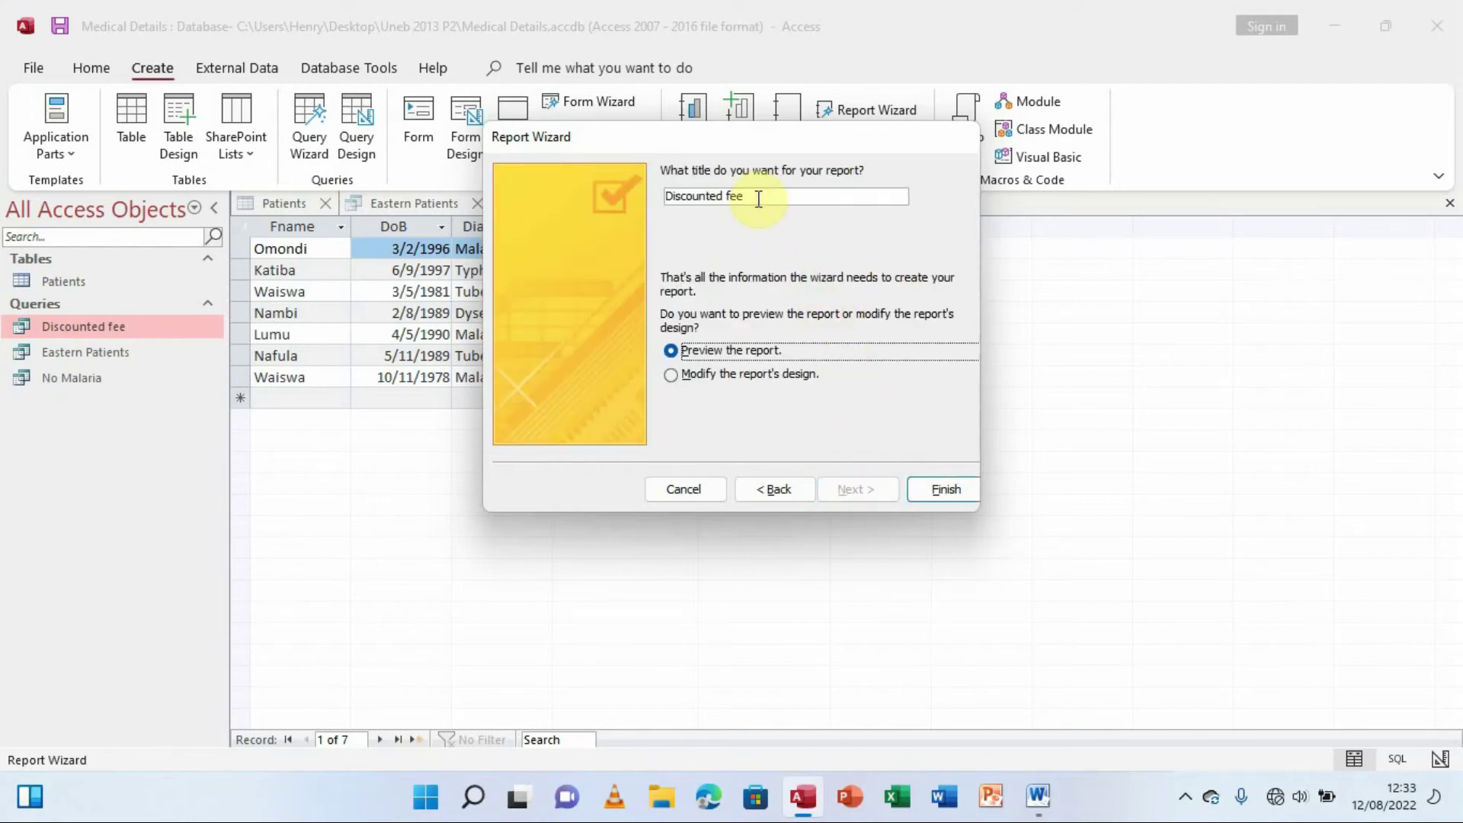
Check the wording of task (g) in Word, title the report Discounted fee Query and finish the wizard with a preview.
click(1039, 797)
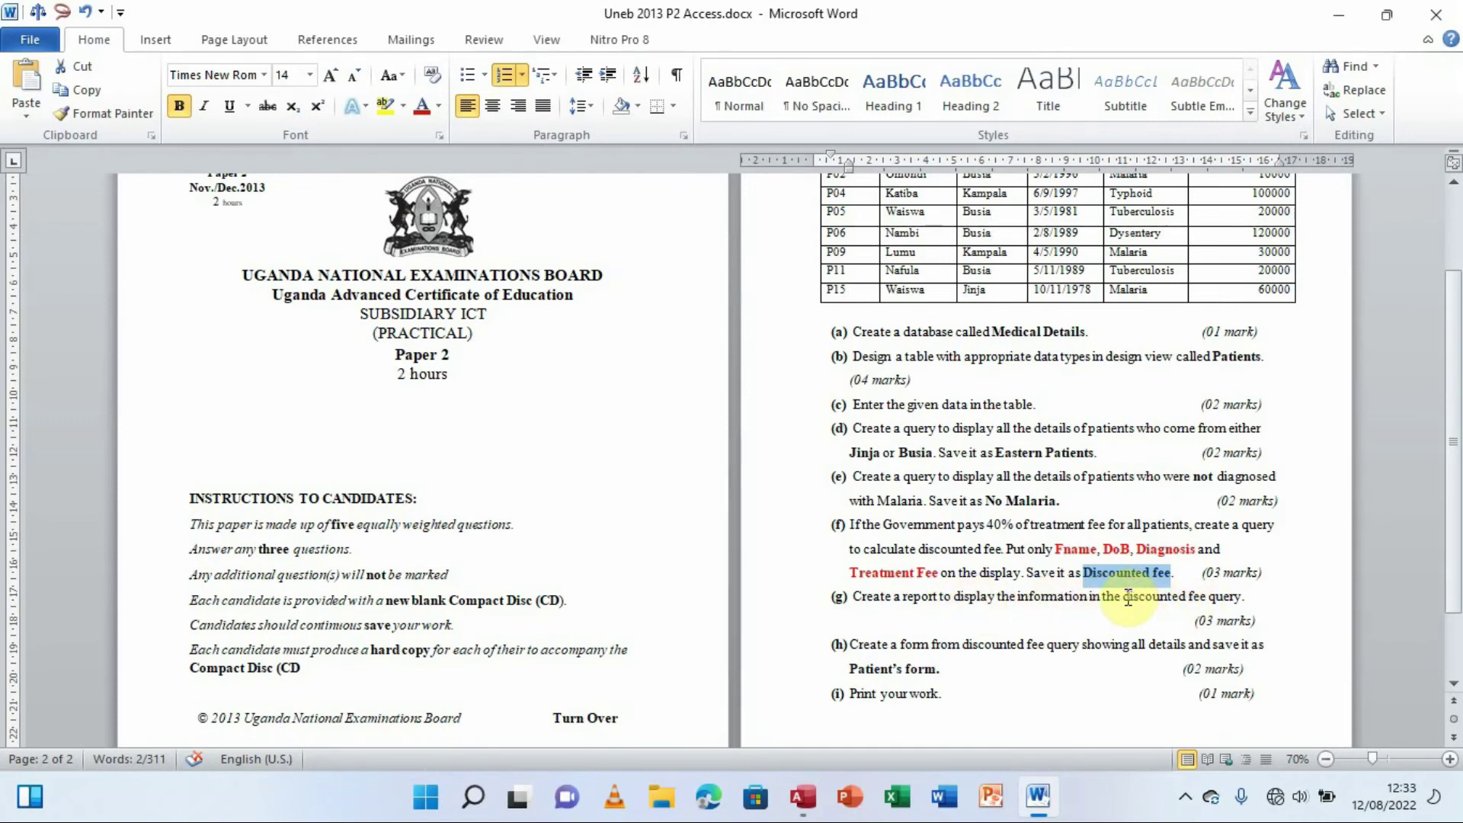
drag(1129, 598, 1231, 597)
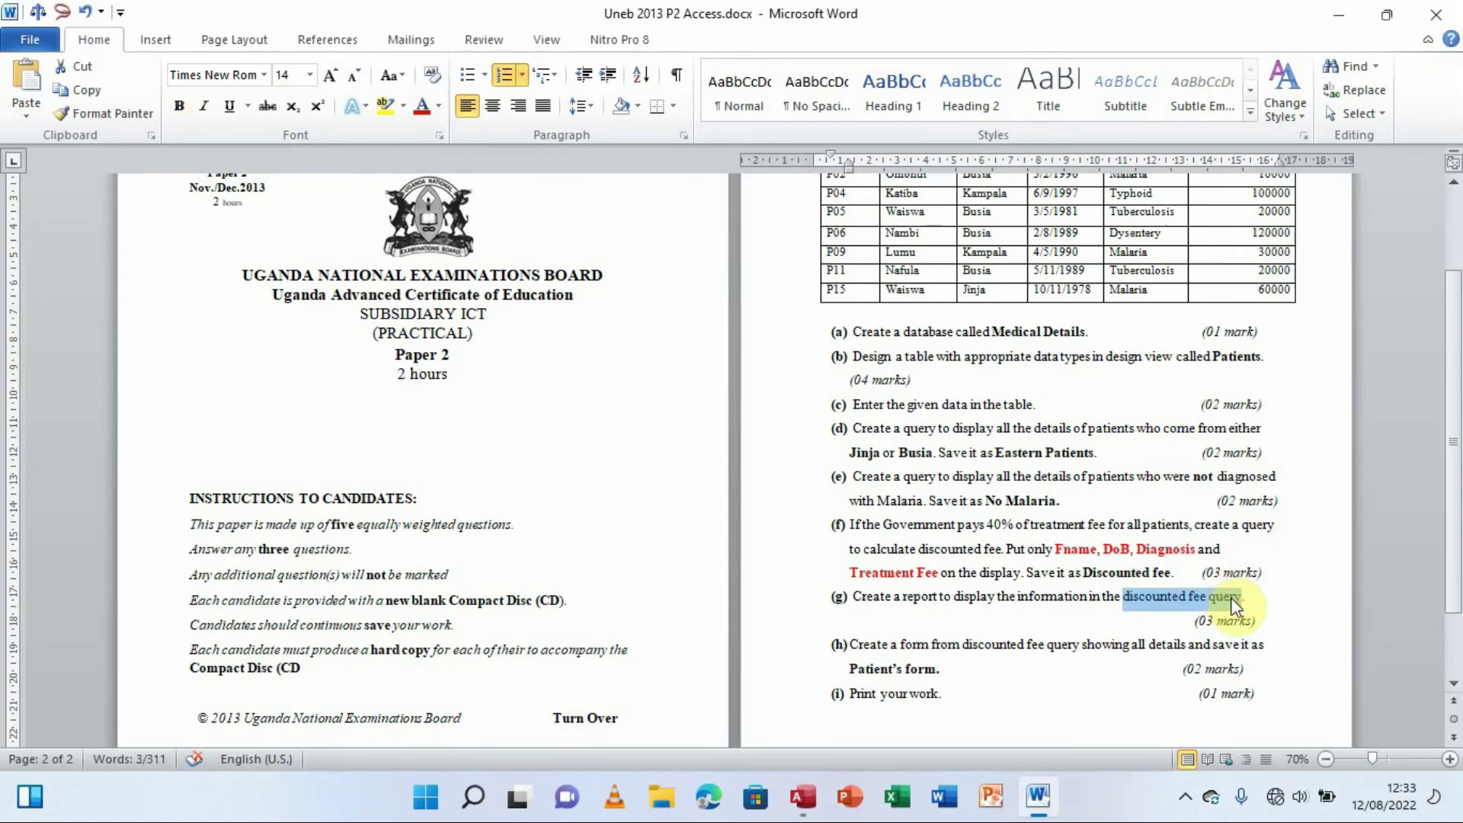
click(814, 802)
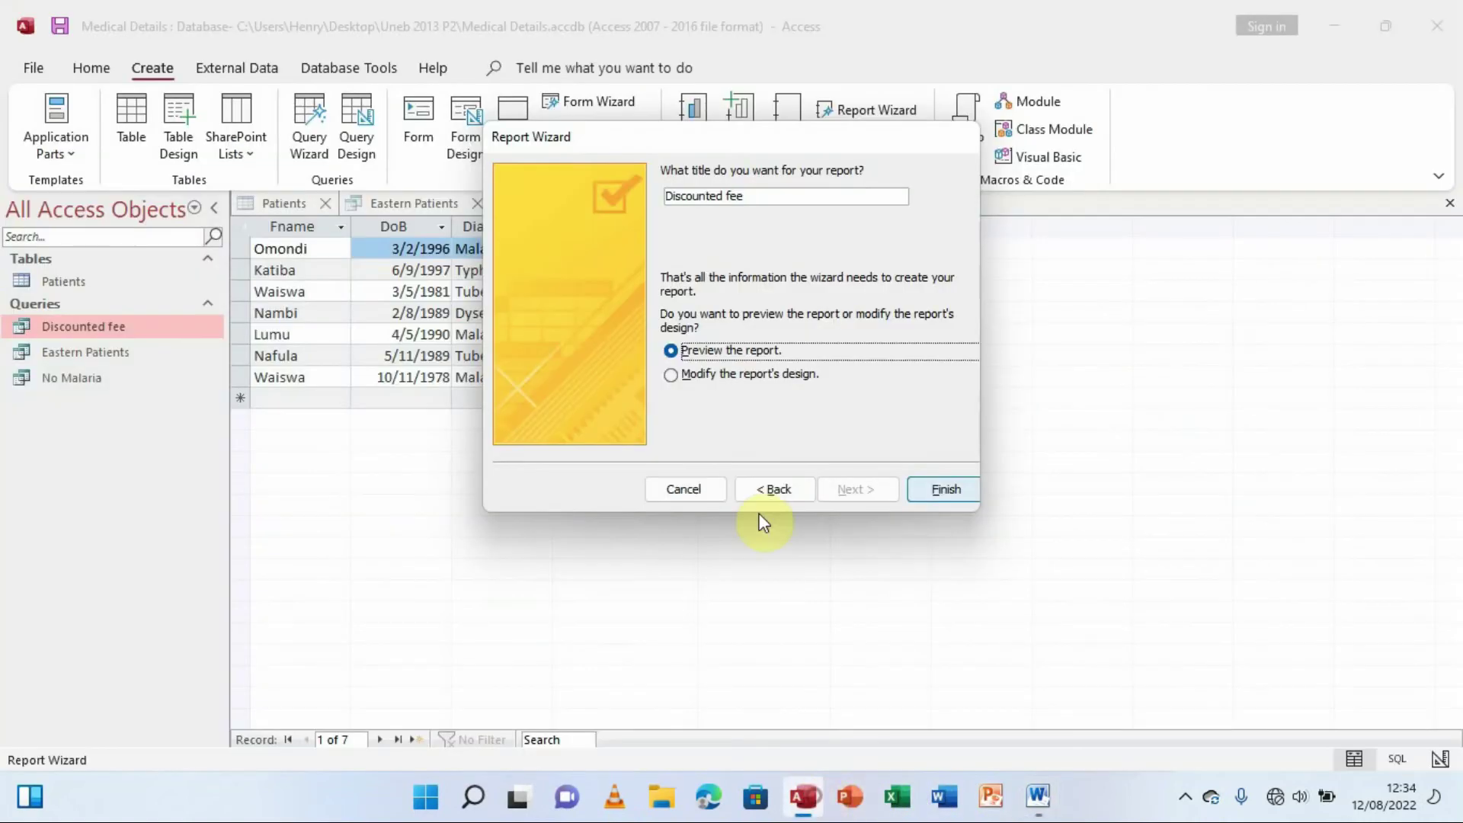
click(759, 200)
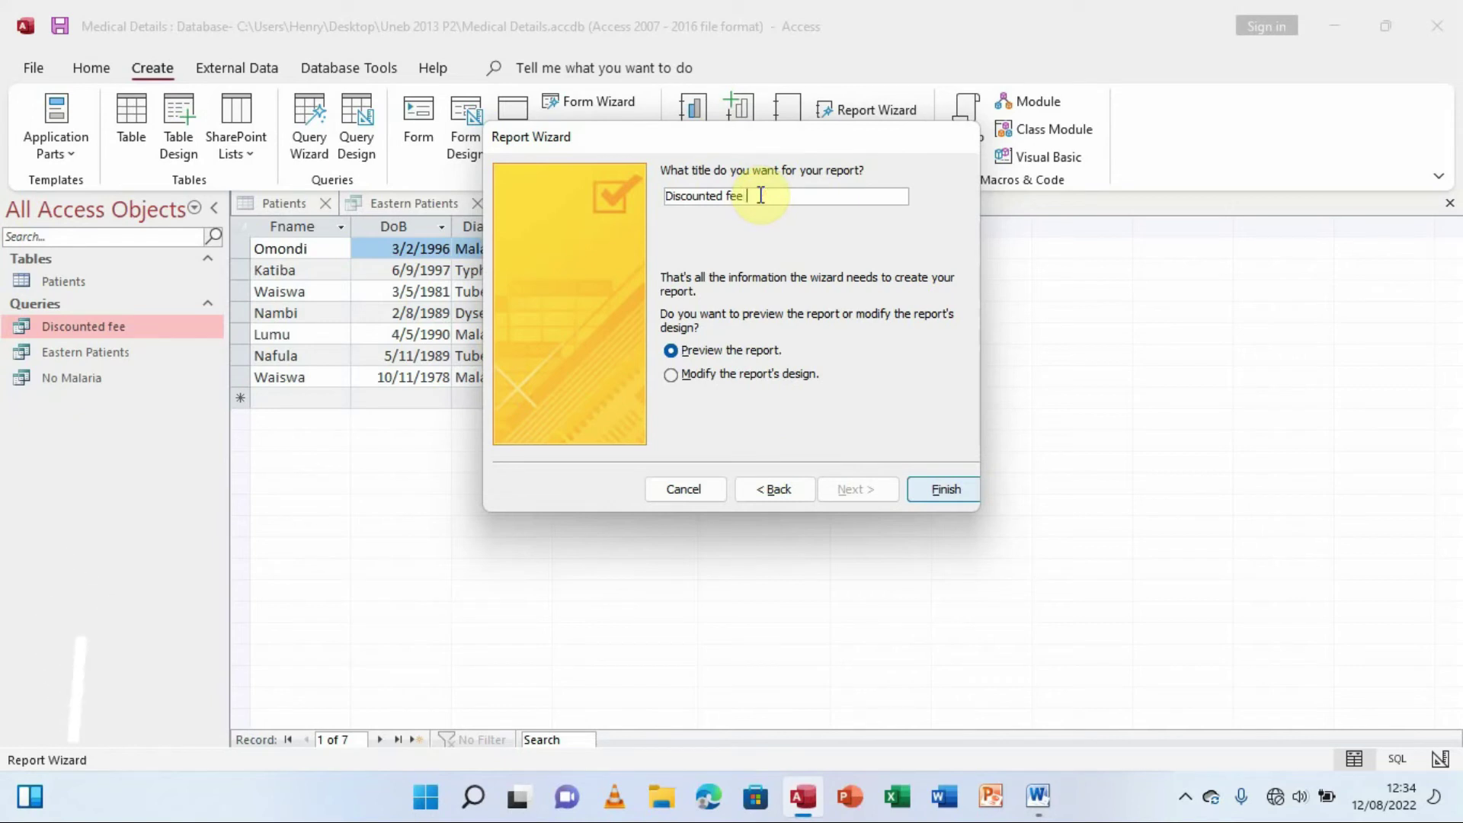
key(Caps_Lock)
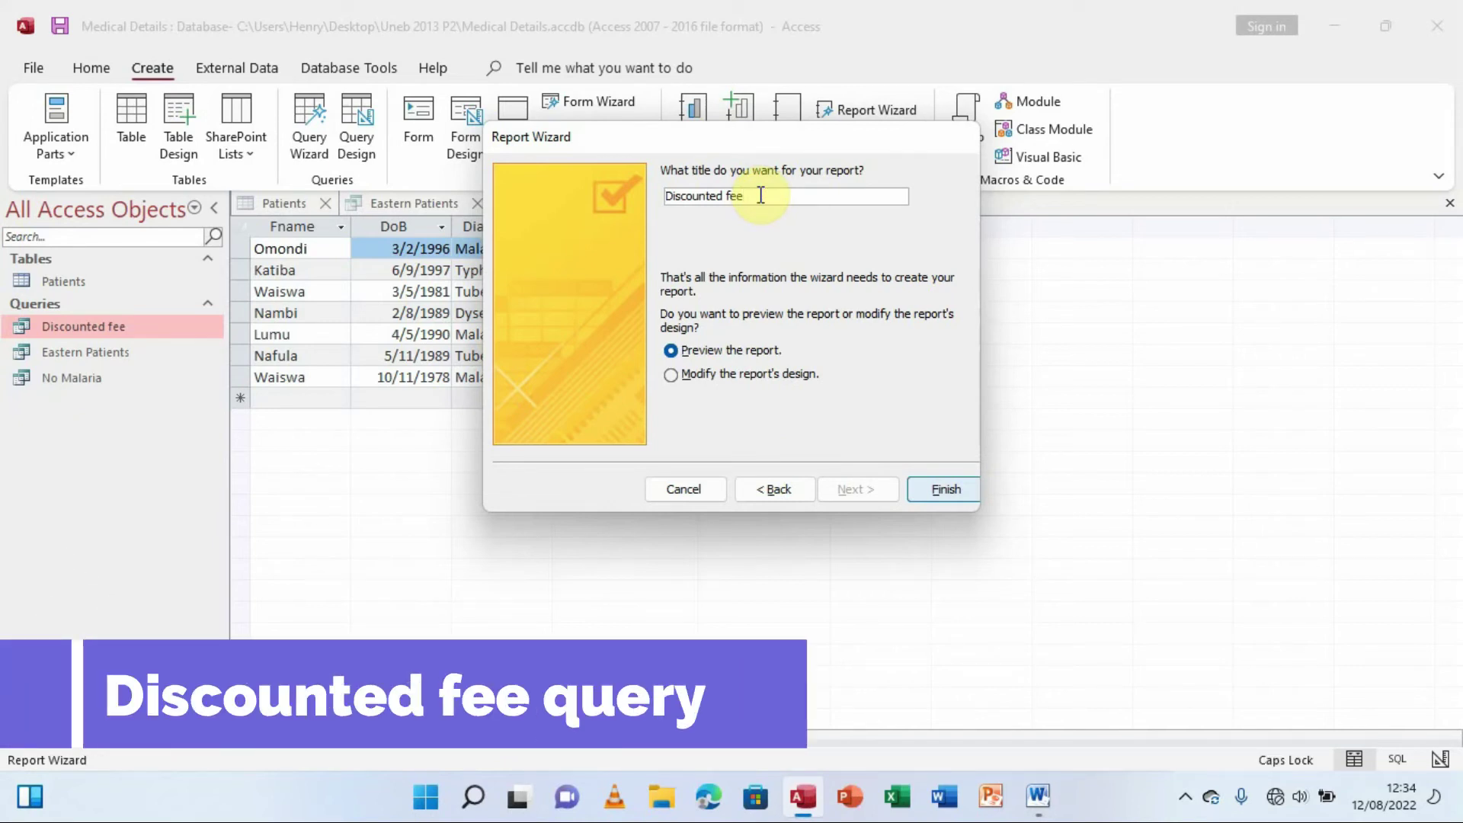
text(Q)
key(Caps_Lock)
text(uery)
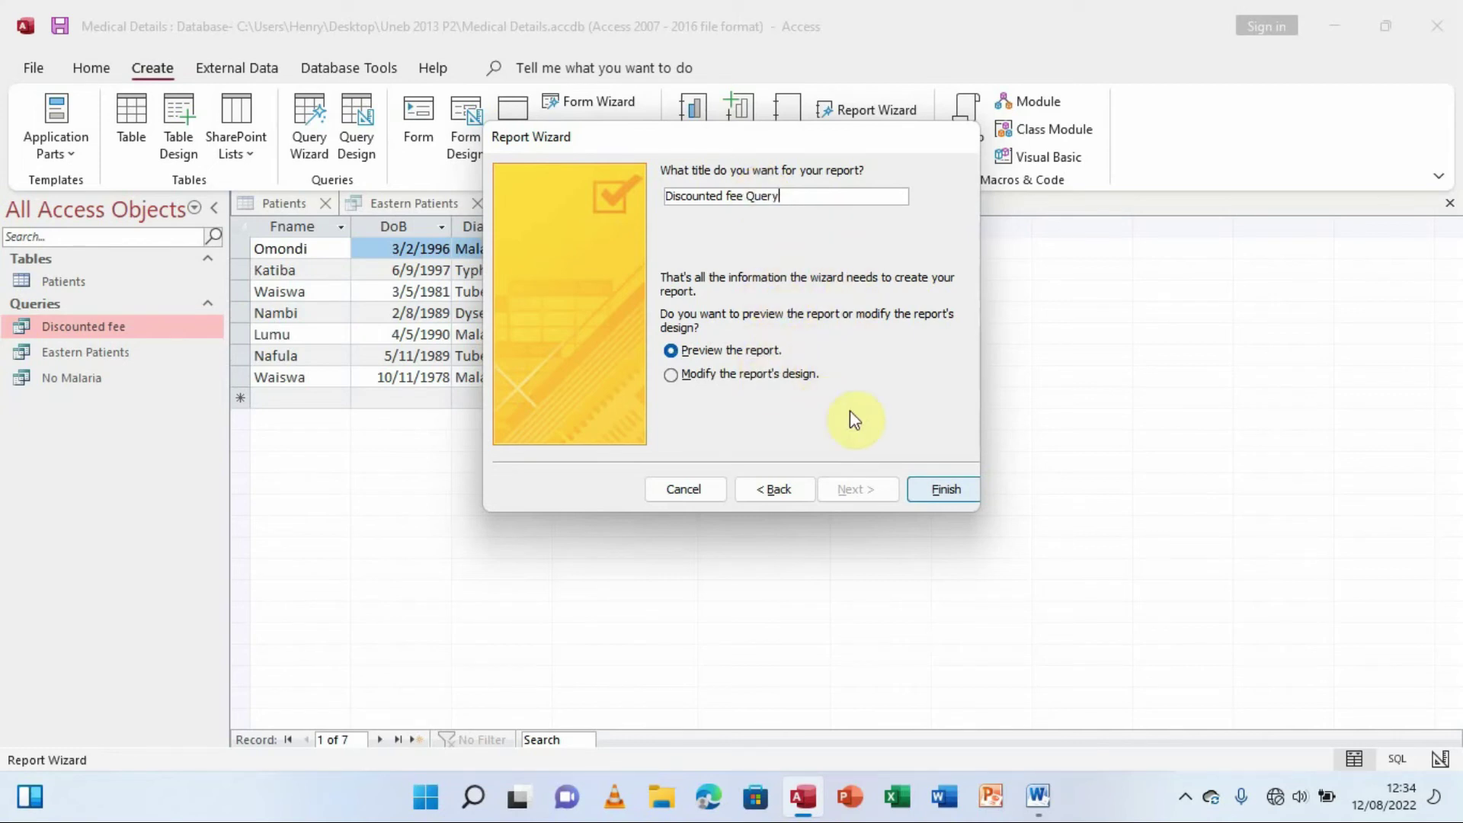
click(934, 483)
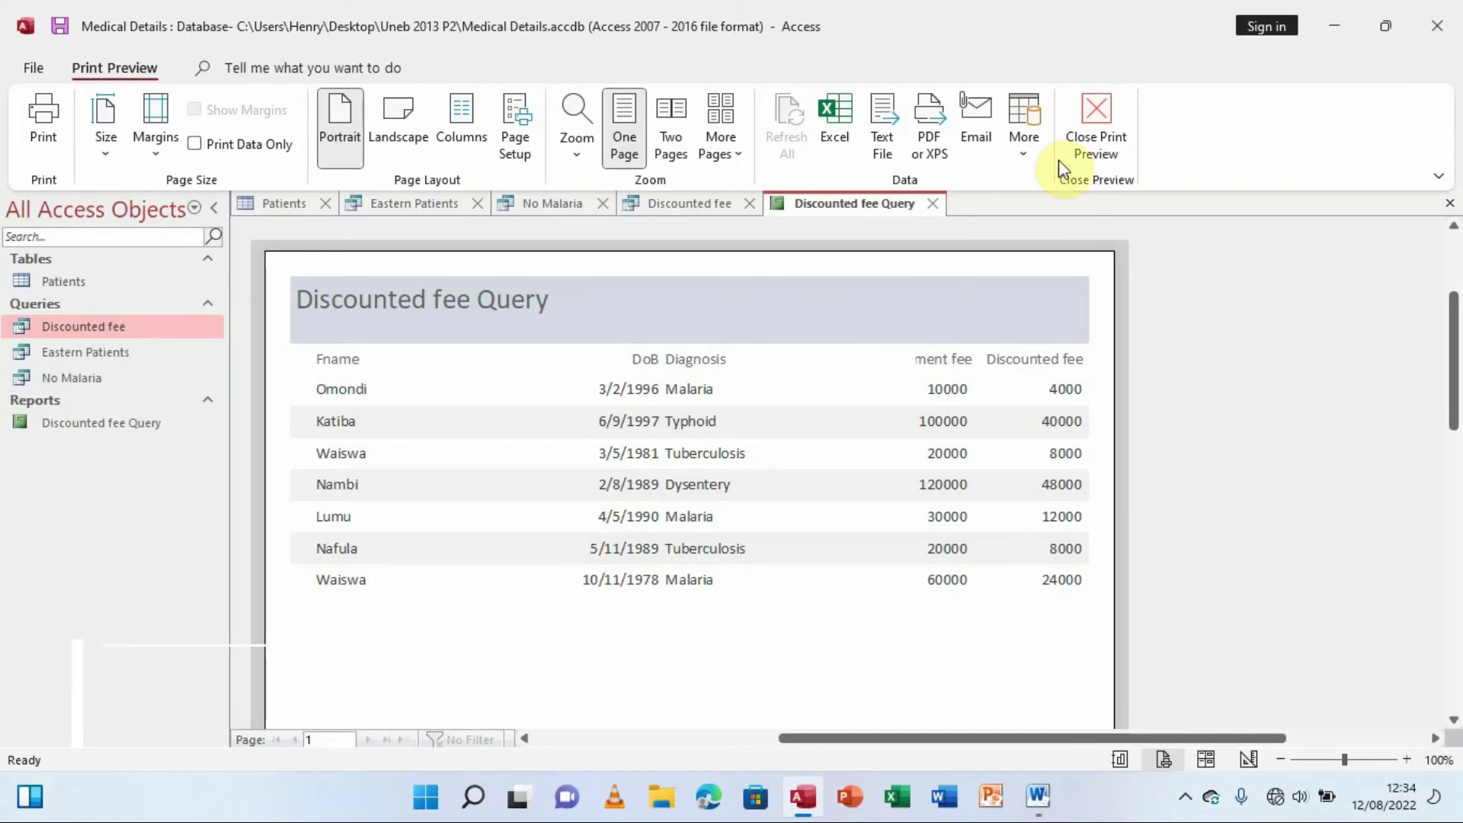
Close the report's print preview and switch the report to Layout View.
click(1098, 108)
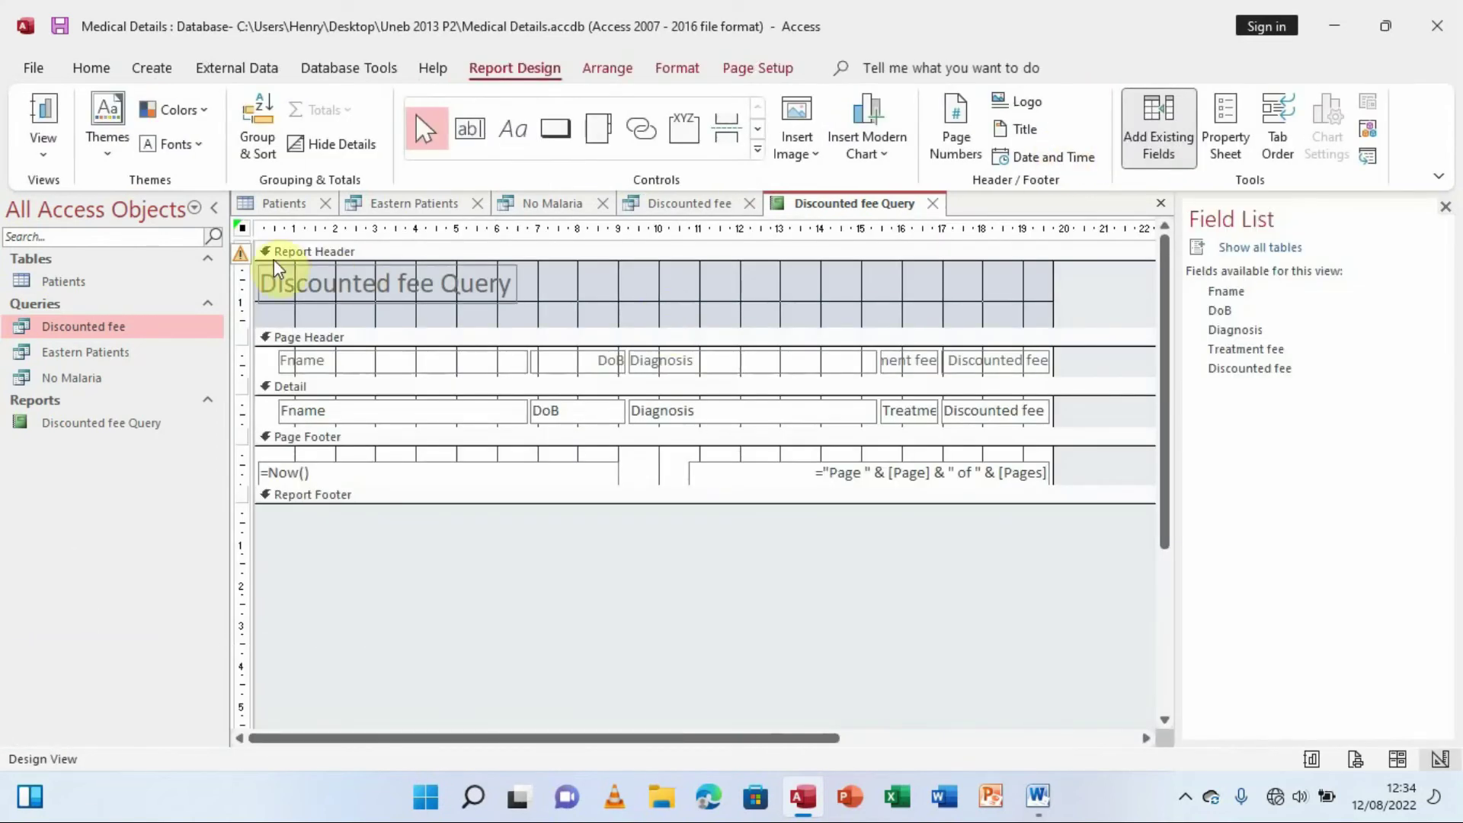
click(92, 68)
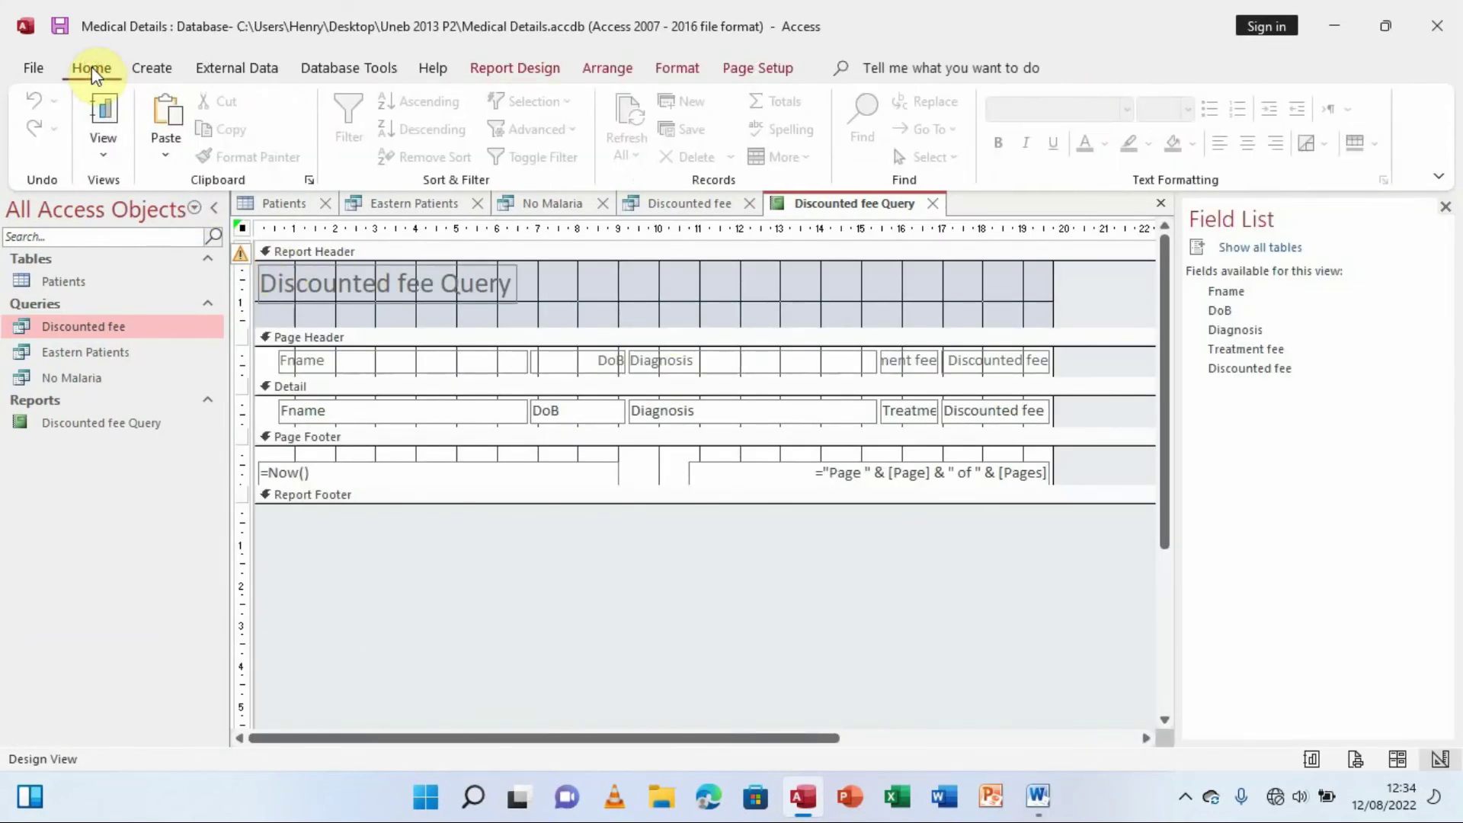
click(104, 150)
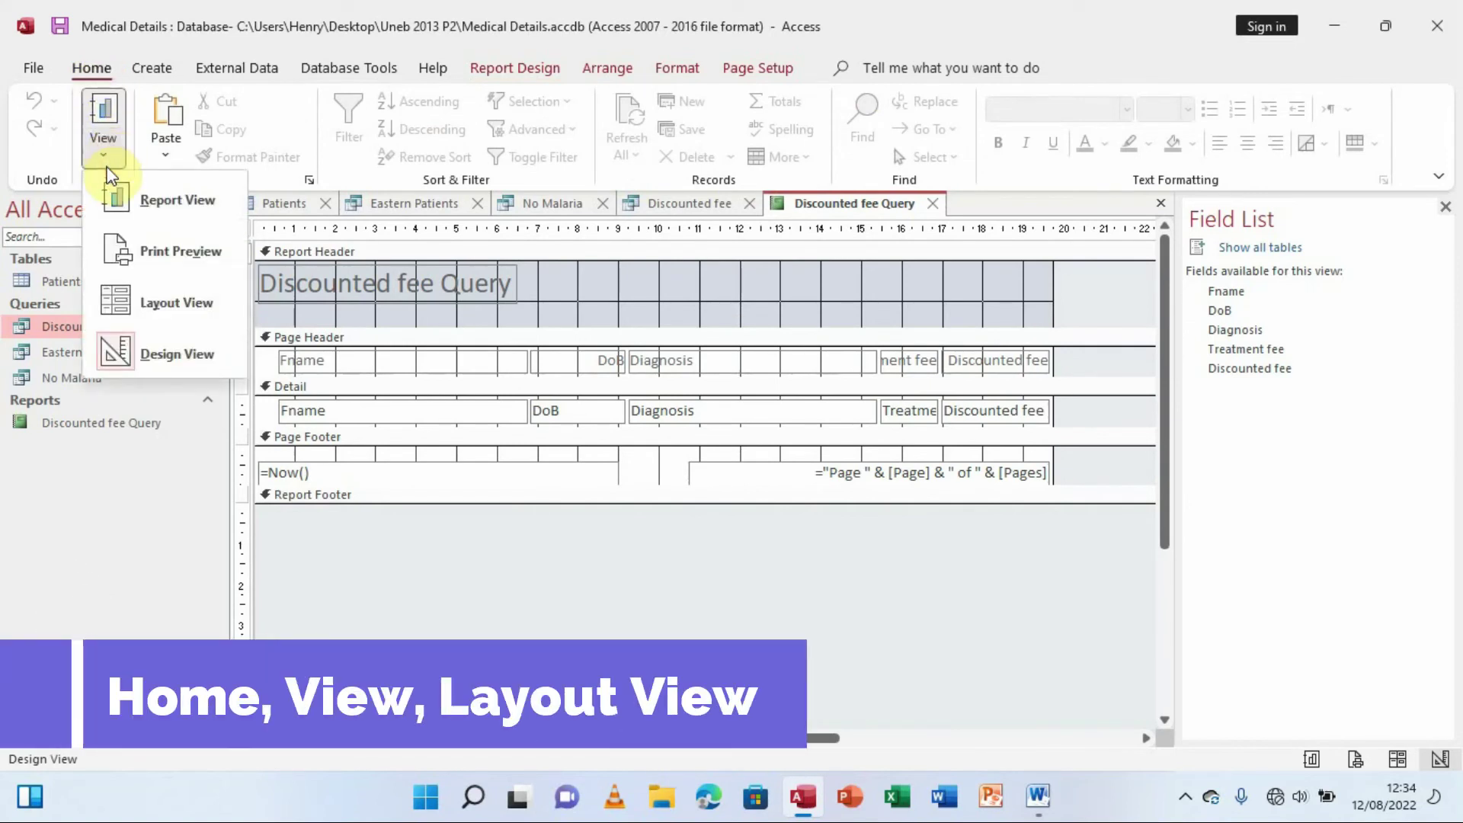
click(162, 302)
Narrow the Fname heading and its values in the report so the column is just wide enough for the names.
click(393, 325)
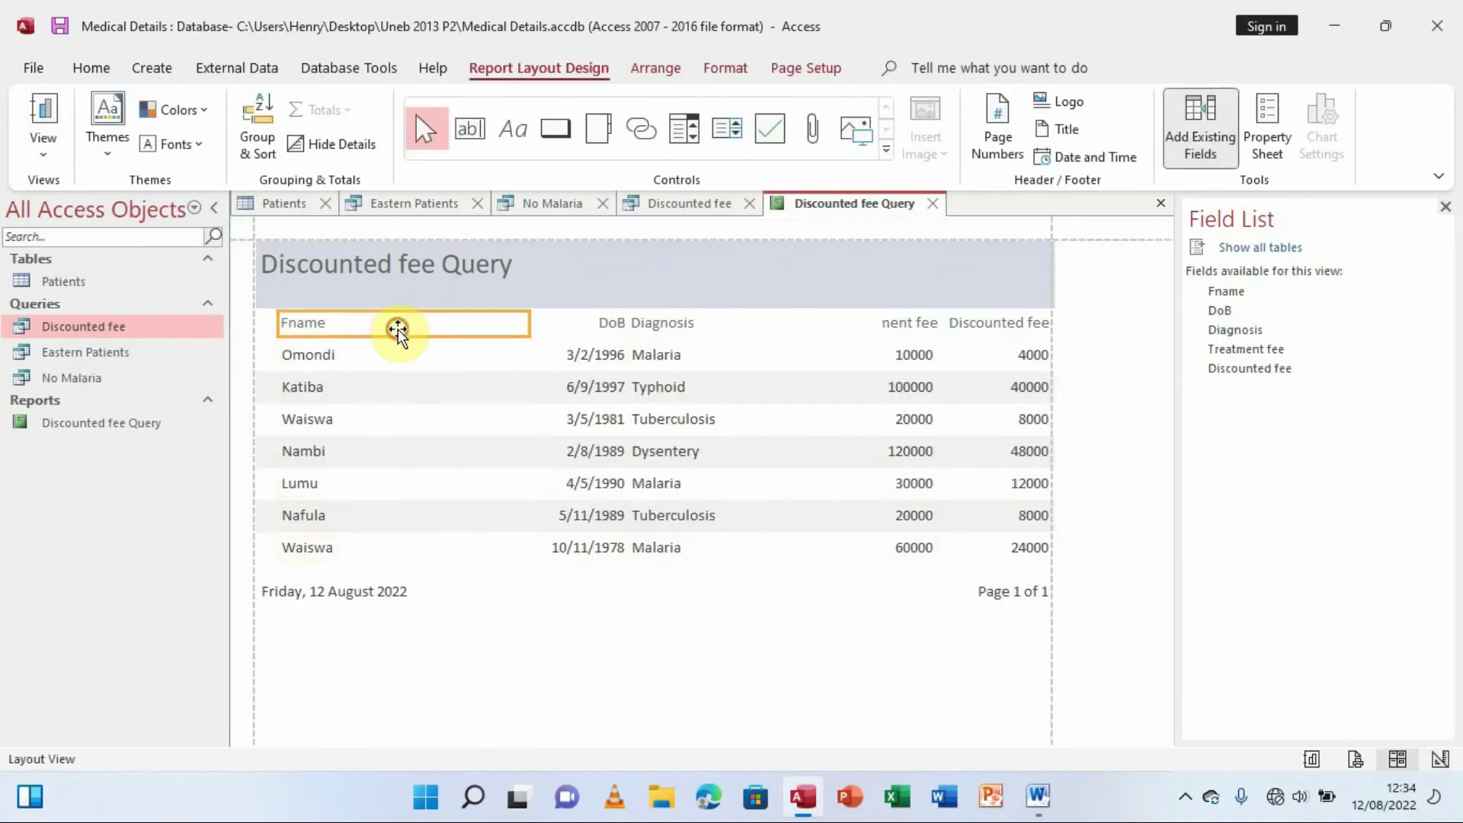
drag(528, 322, 418, 322)
click(401, 379)
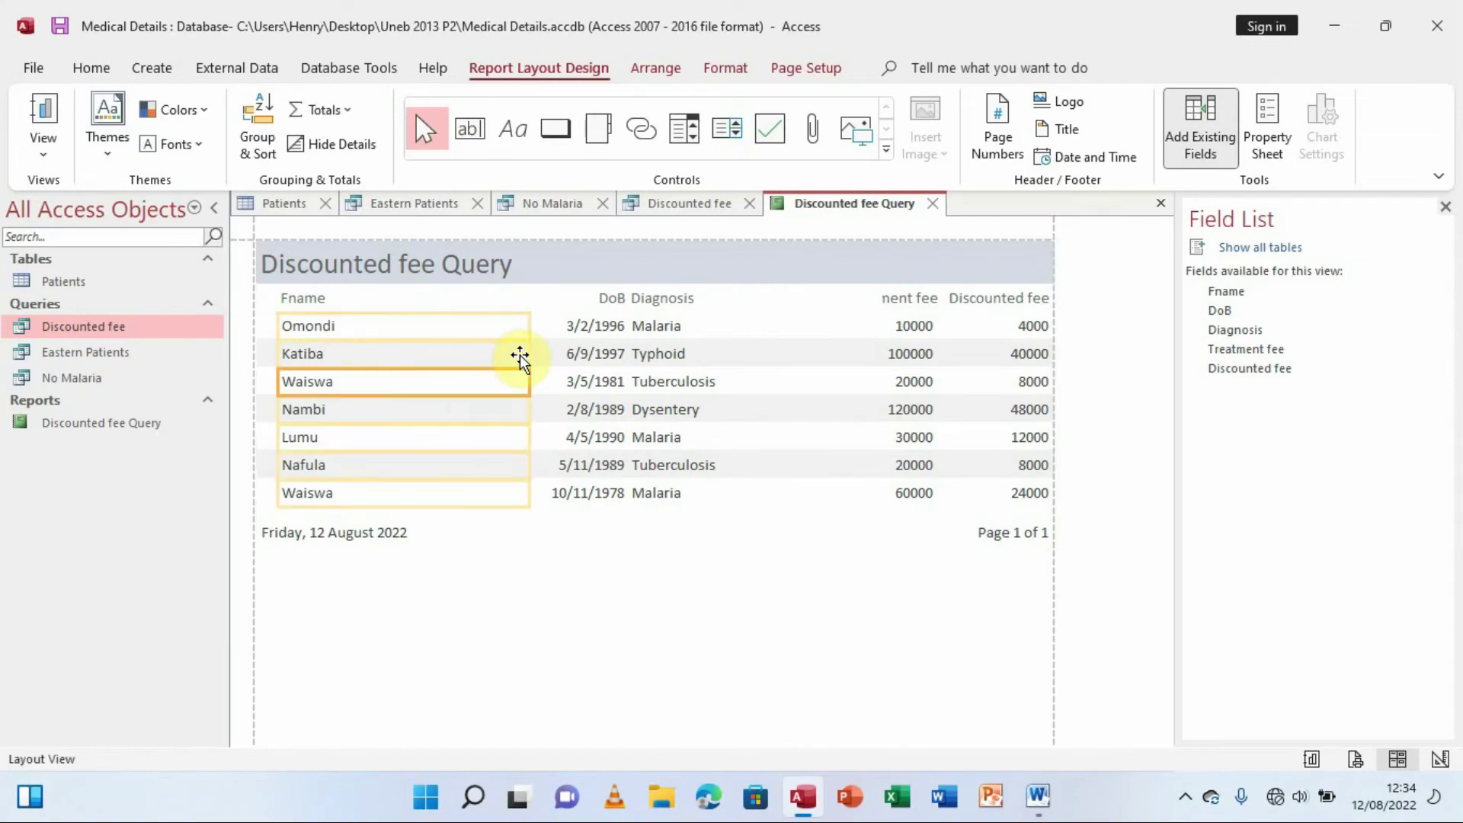
drag(526, 356, 412, 357)
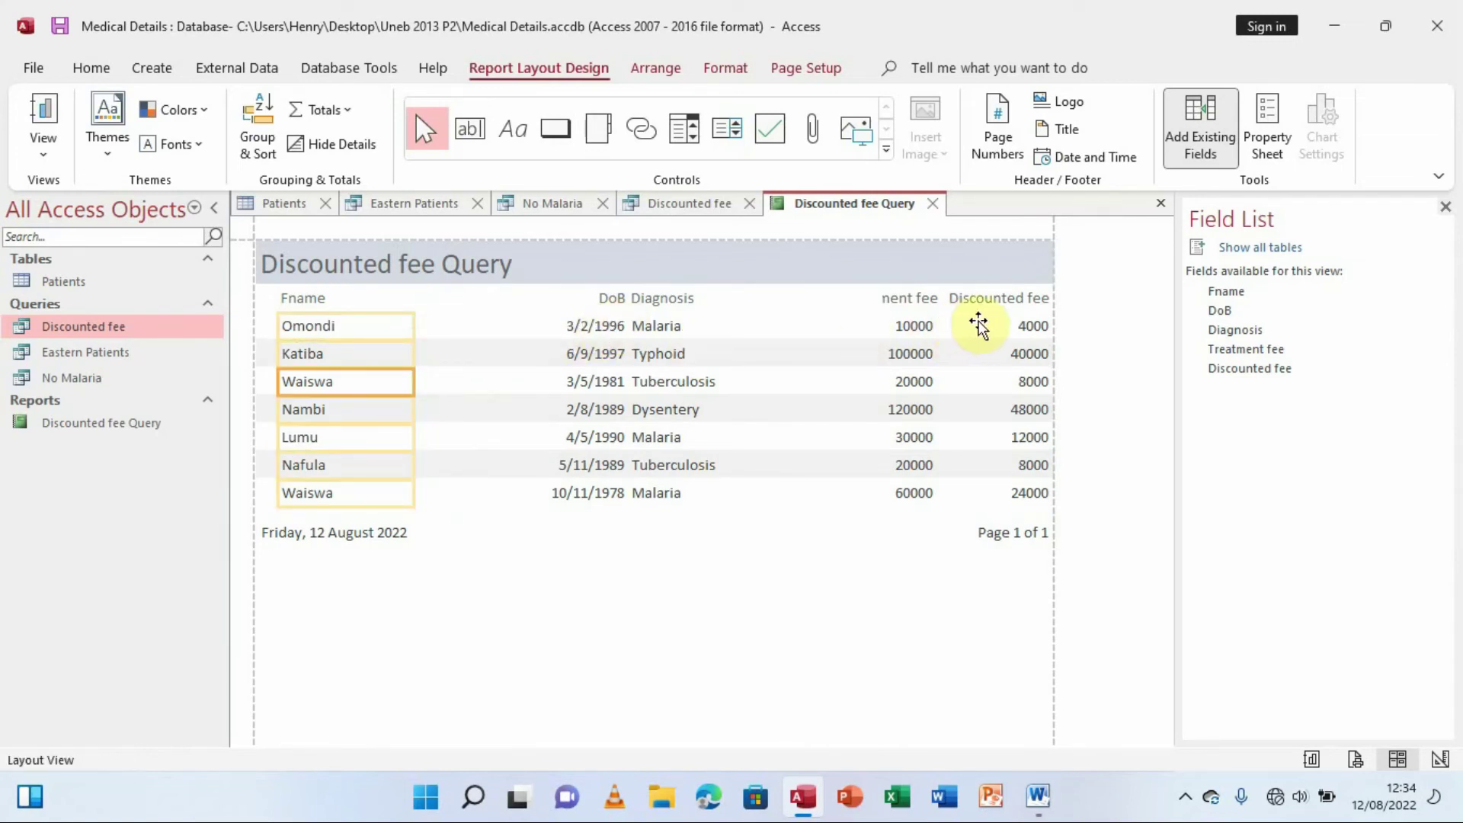
Shift the DoB heading and its date values left towards the Fname column by resizing both of their edges.
click(576, 299)
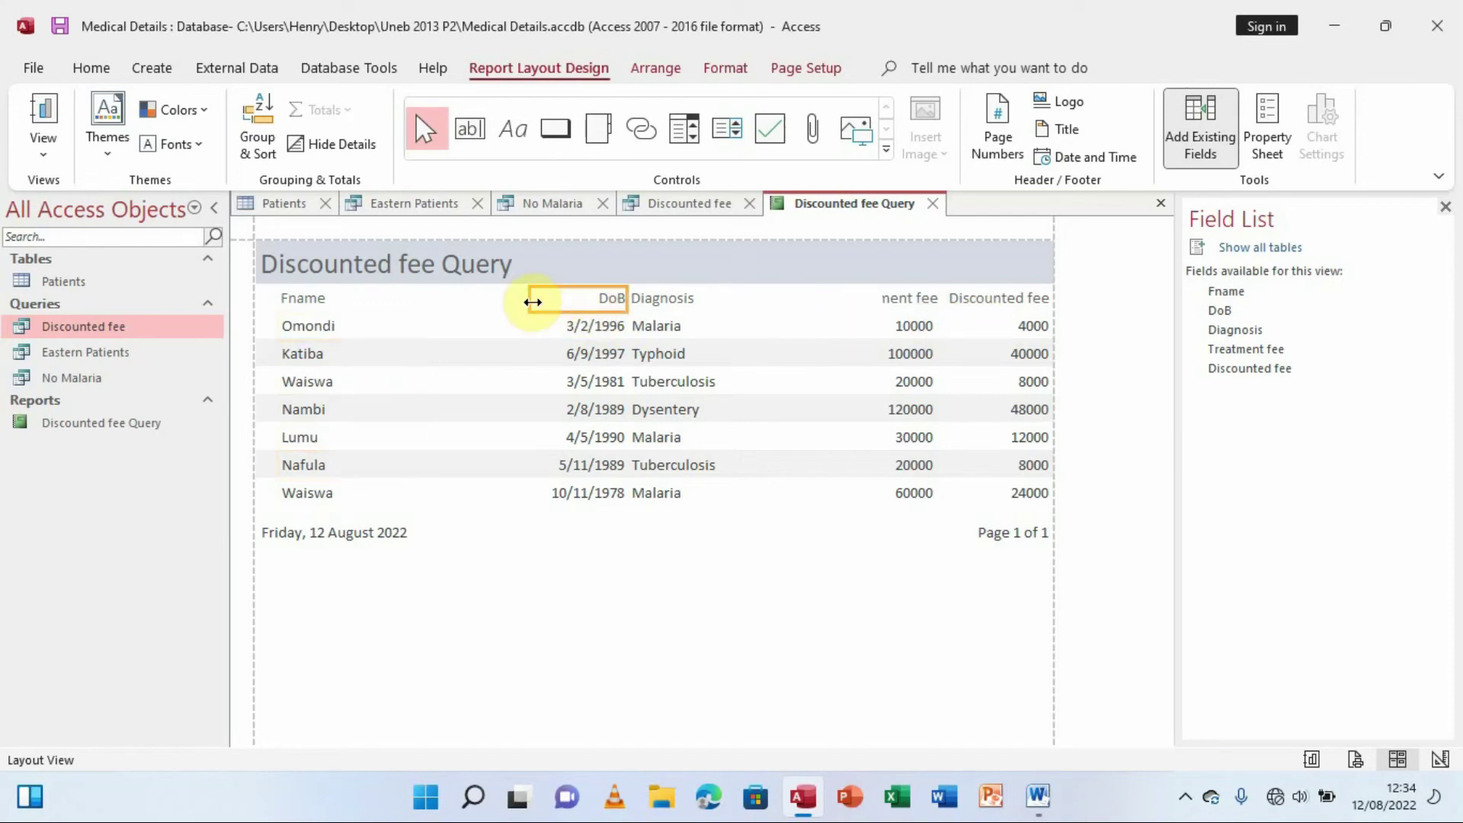
drag(528, 299, 418, 301)
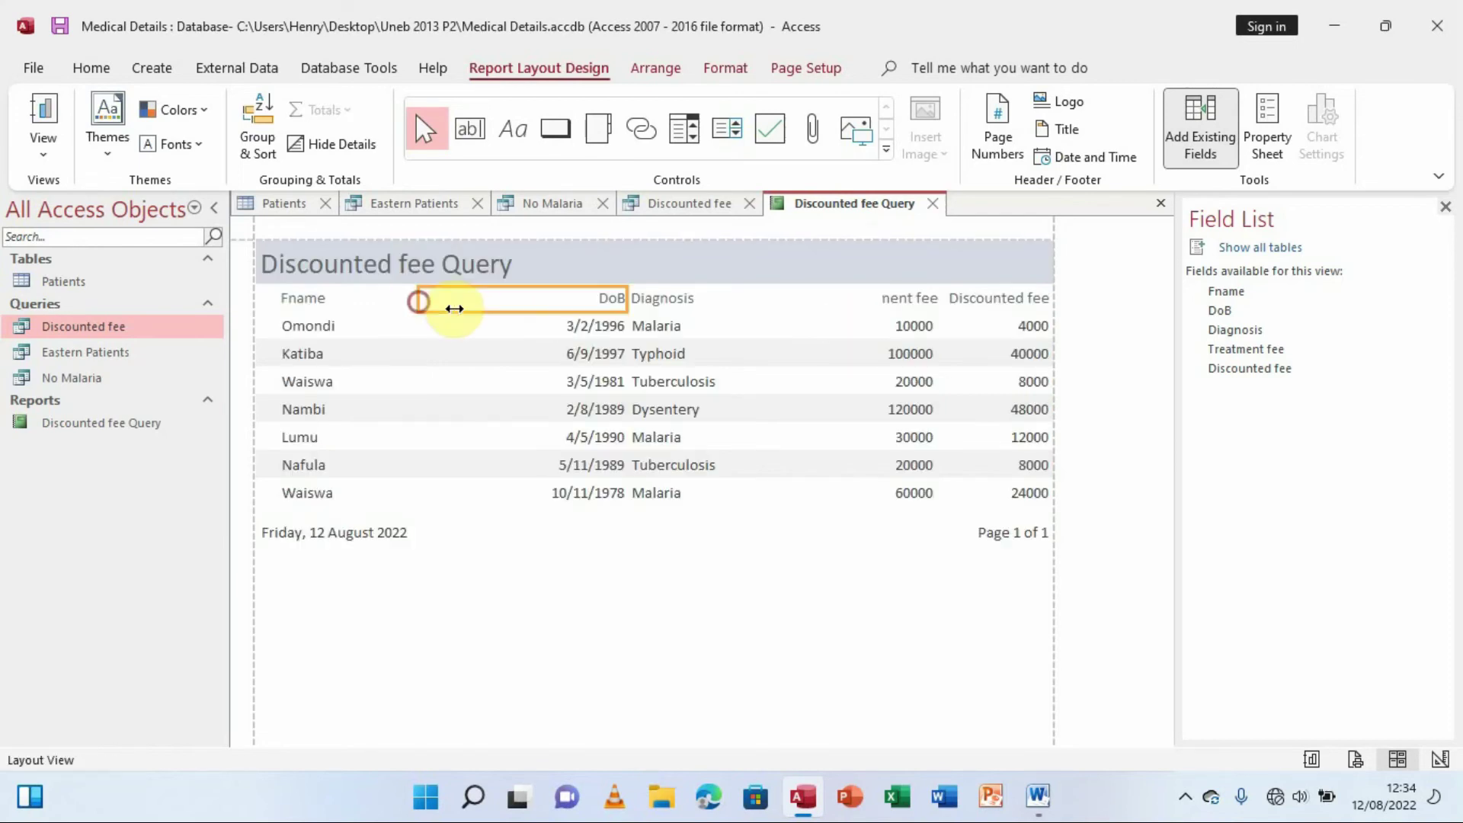
click(598, 379)
drag(523, 327, 395, 328)
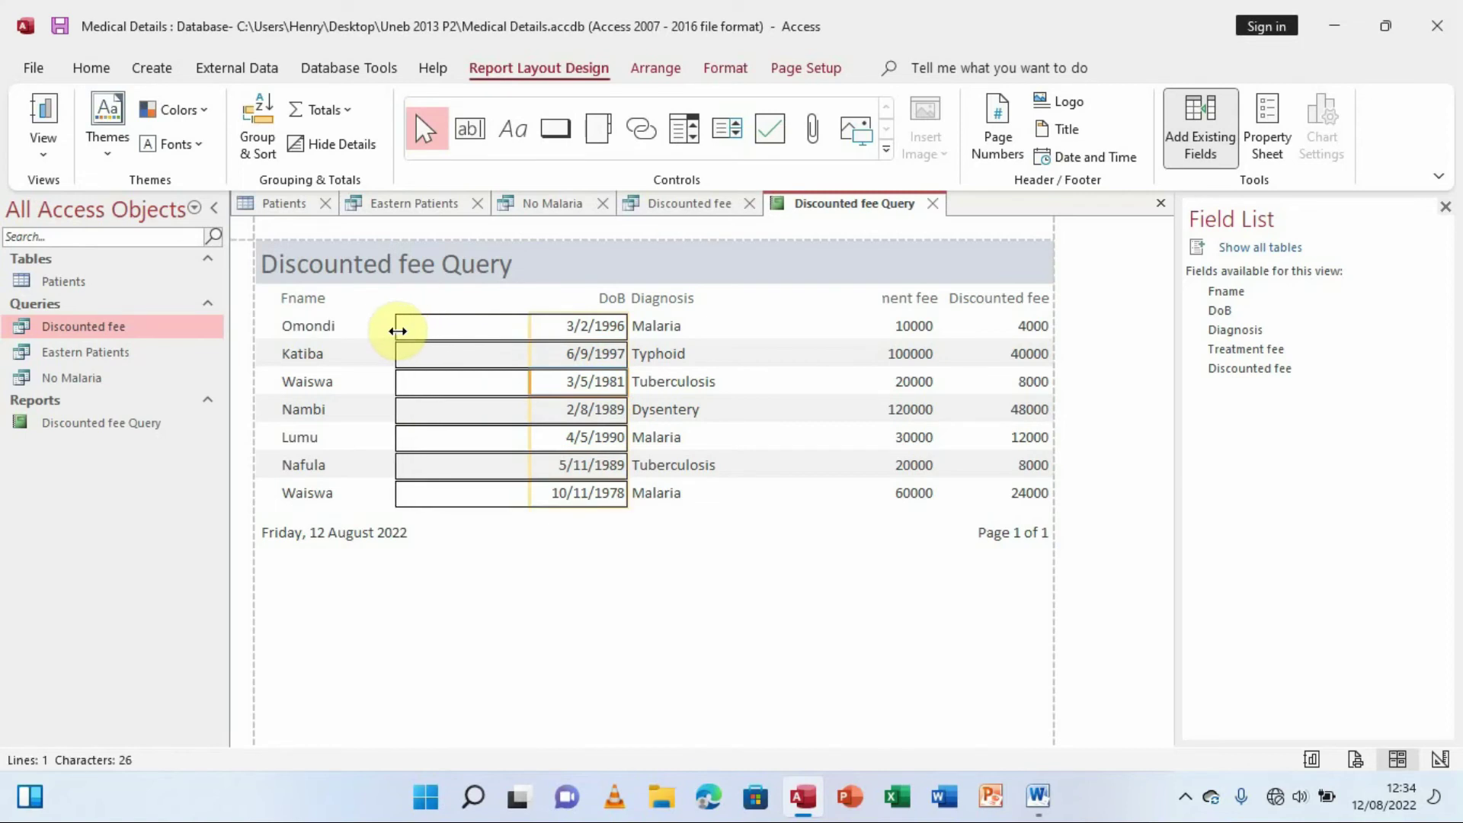
click(542, 300)
drag(621, 300, 525, 299)
click(506, 353)
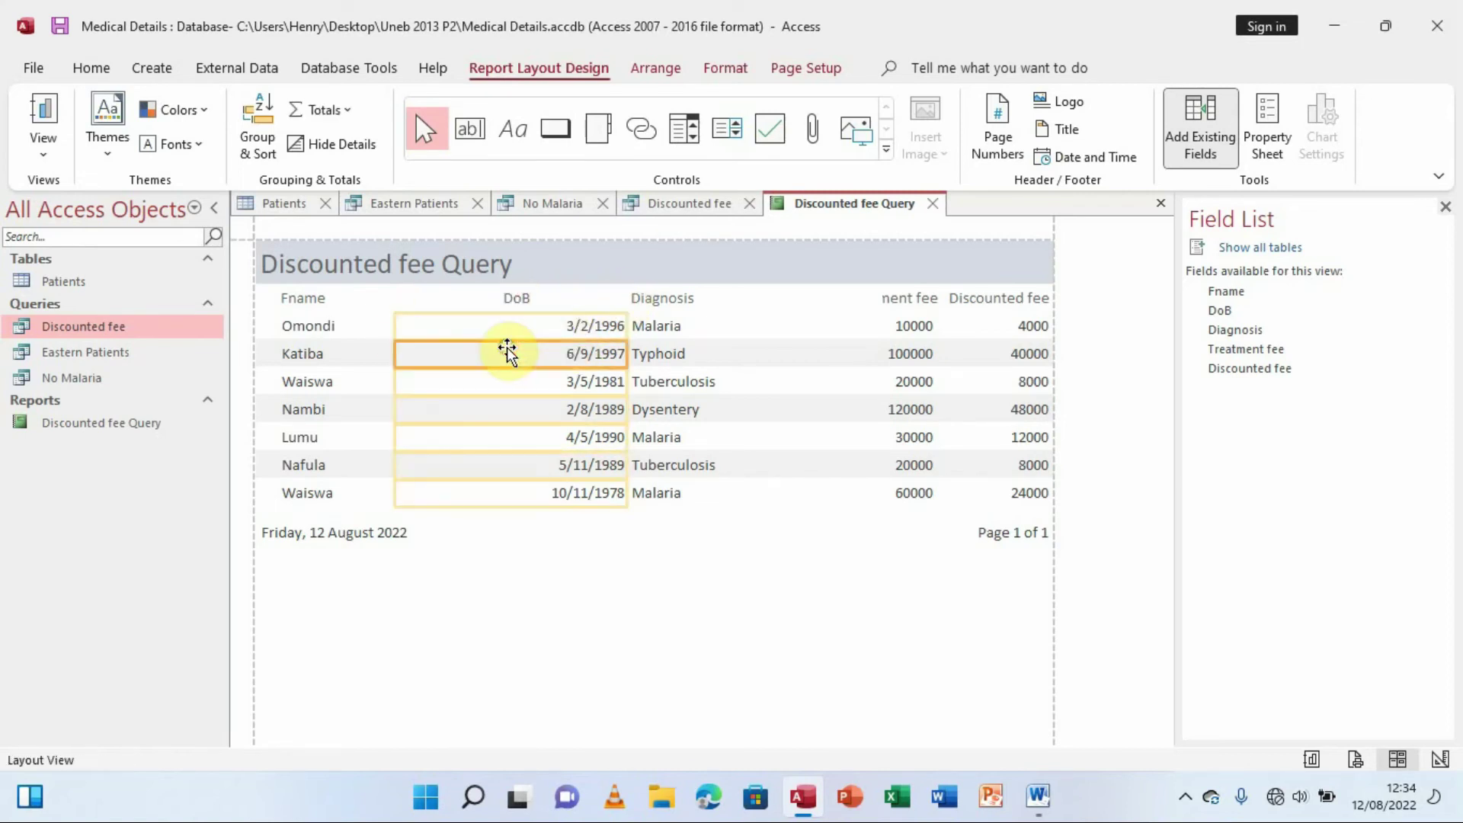
drag(632, 341, 526, 333)
Extend the Diagnosis heading and values left towards the DoB column and shorten their right ends to fit the text.
click(638, 298)
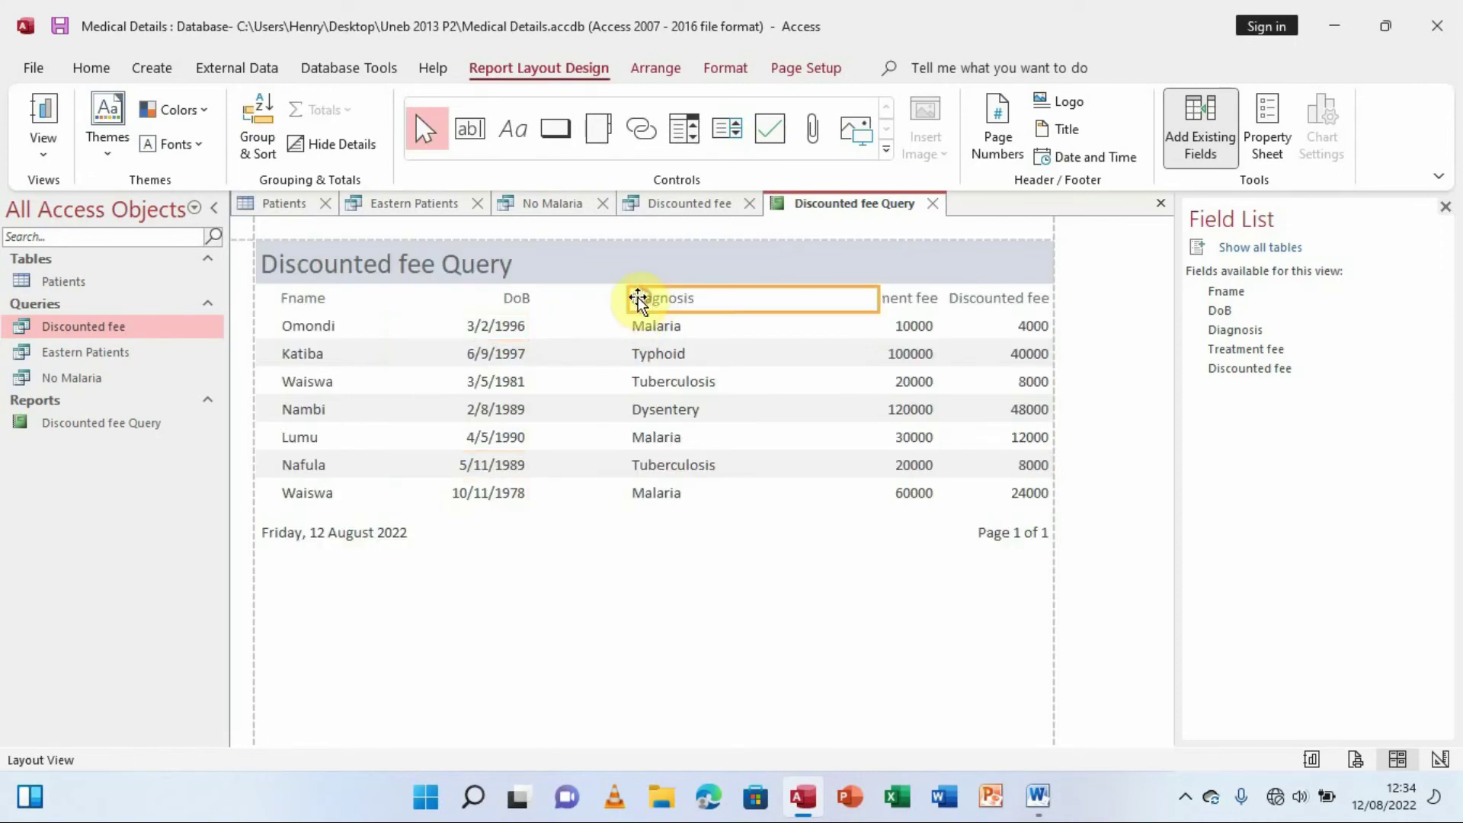
drag(626, 298, 556, 298)
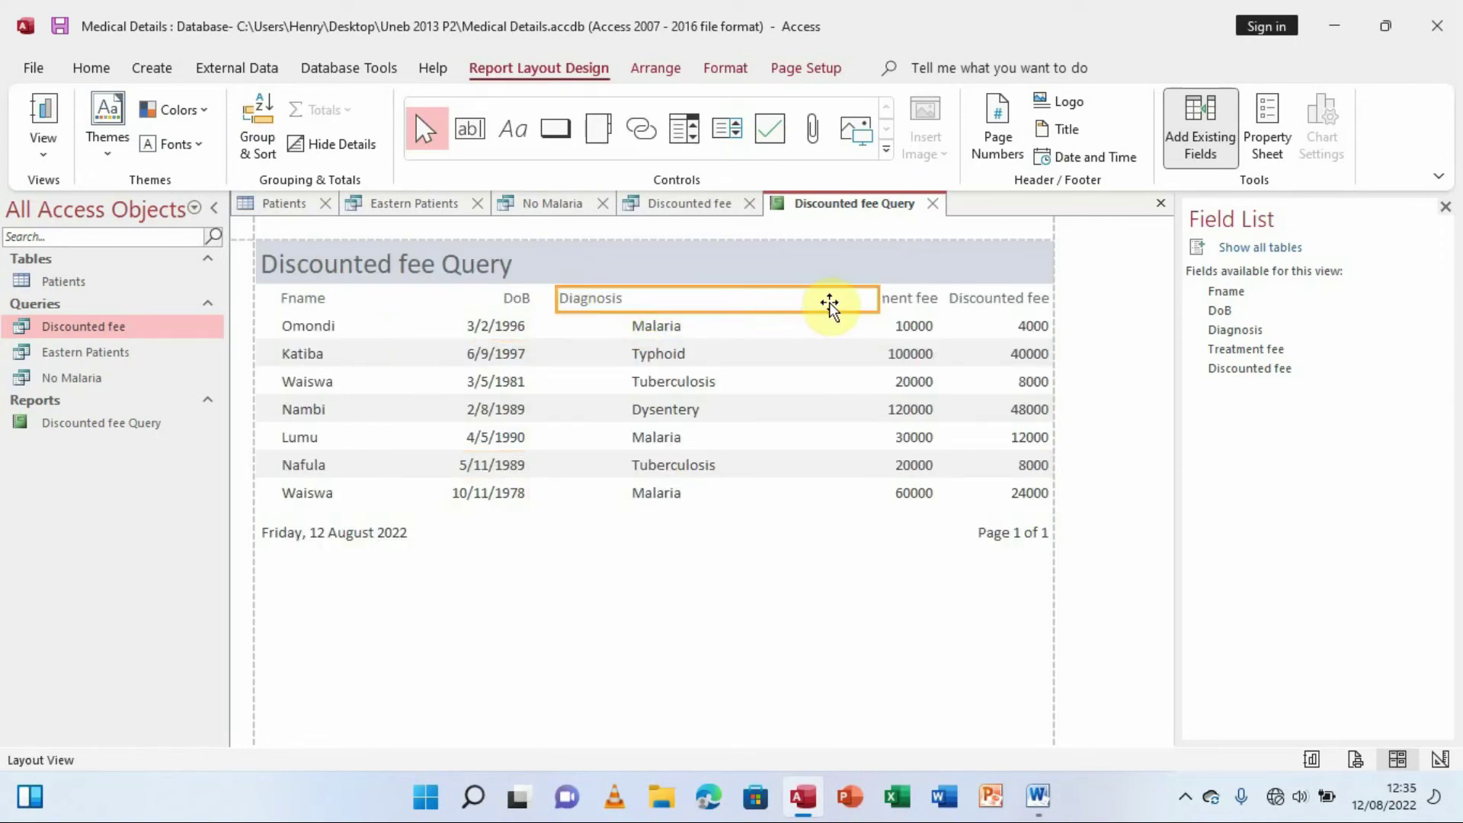
drag(876, 298, 744, 296)
click(660, 353)
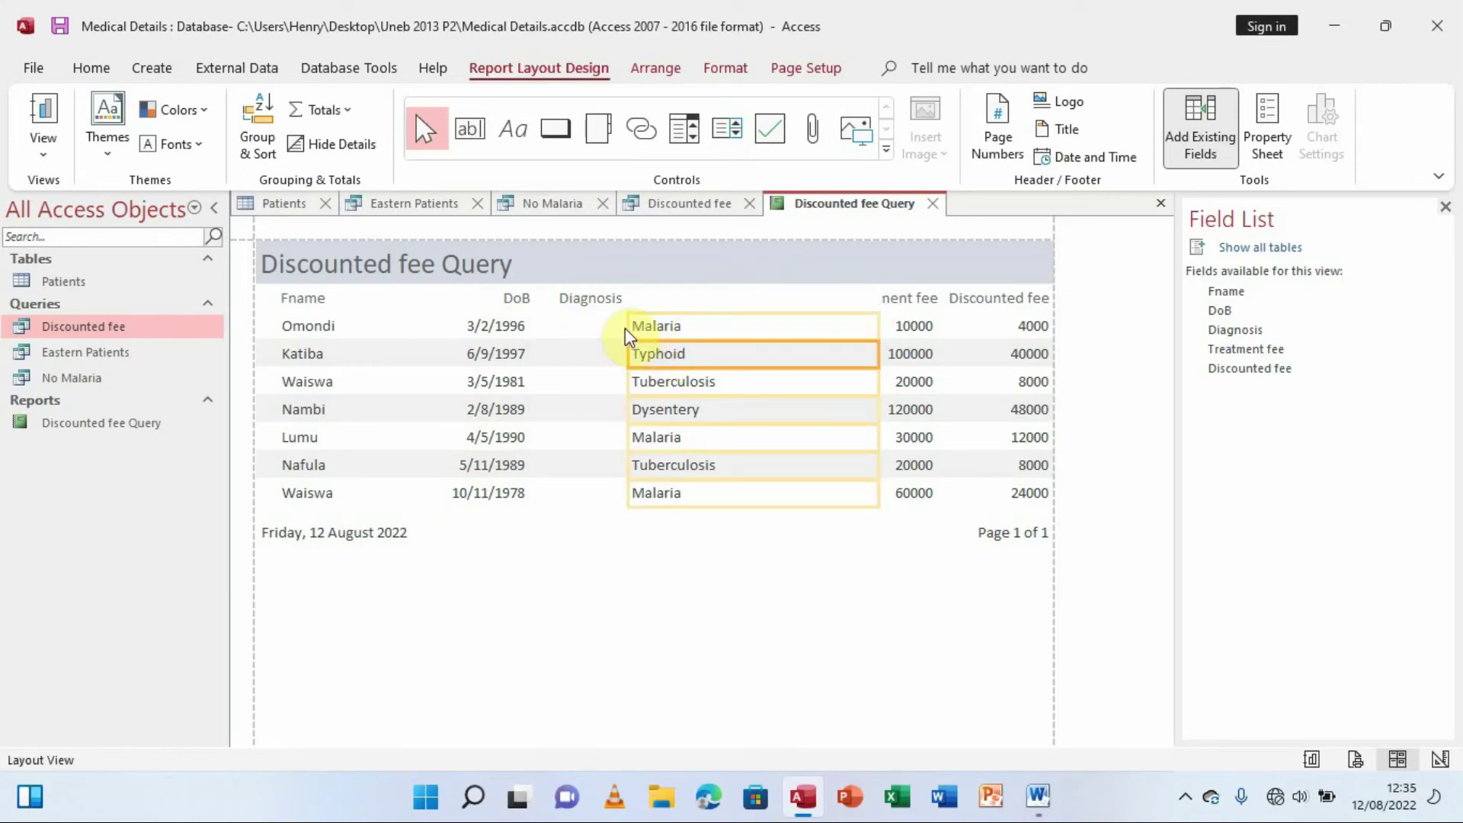
drag(597, 326, 562, 326)
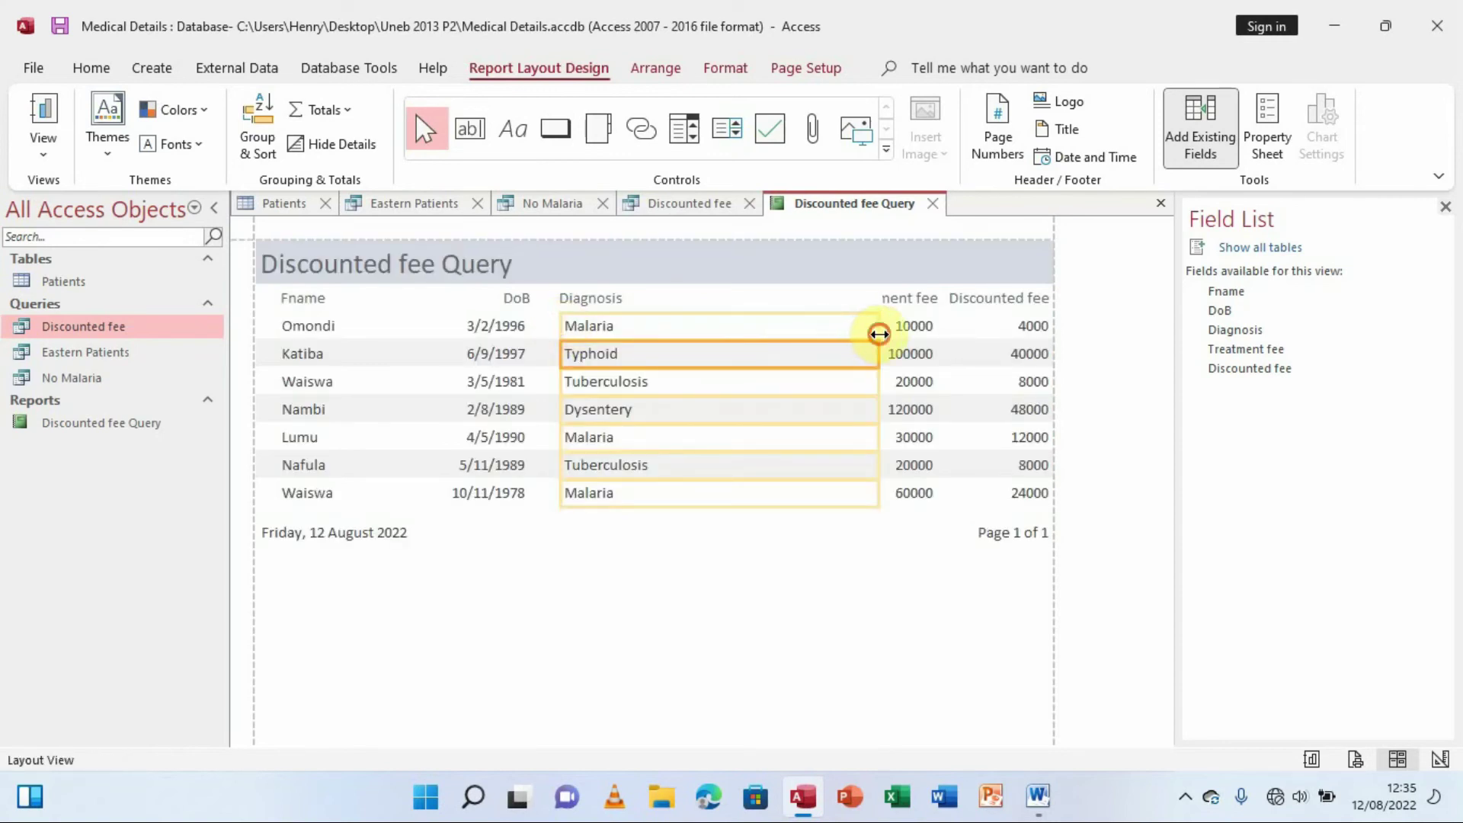
drag(879, 334, 725, 330)
Resize the Treatment fee heading and values so the full heading shows and the column sits closer to Diagnosis.
click(904, 299)
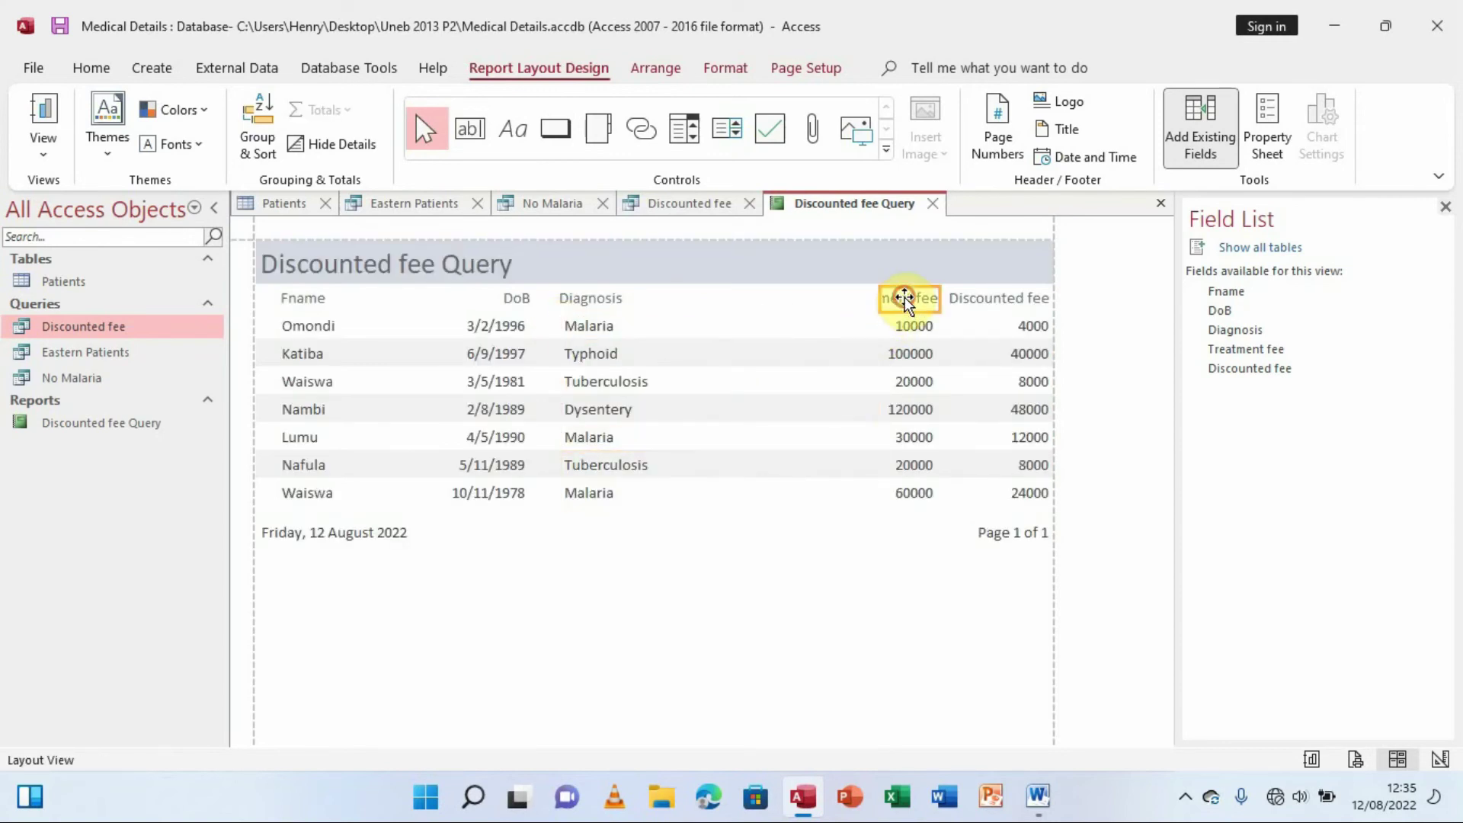
drag(884, 299, 695, 300)
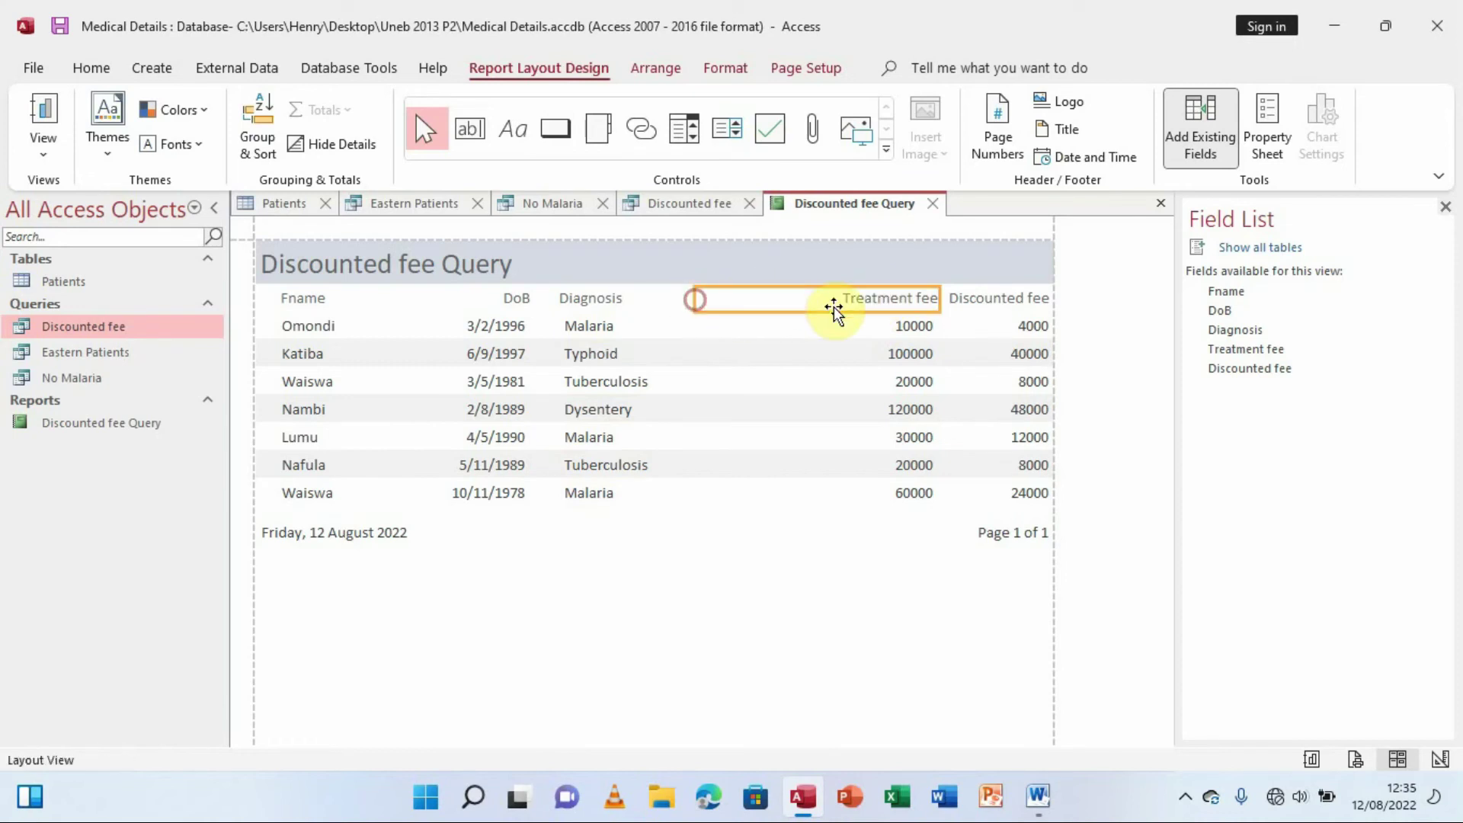
drag(938, 299, 722, 328)
click(902, 326)
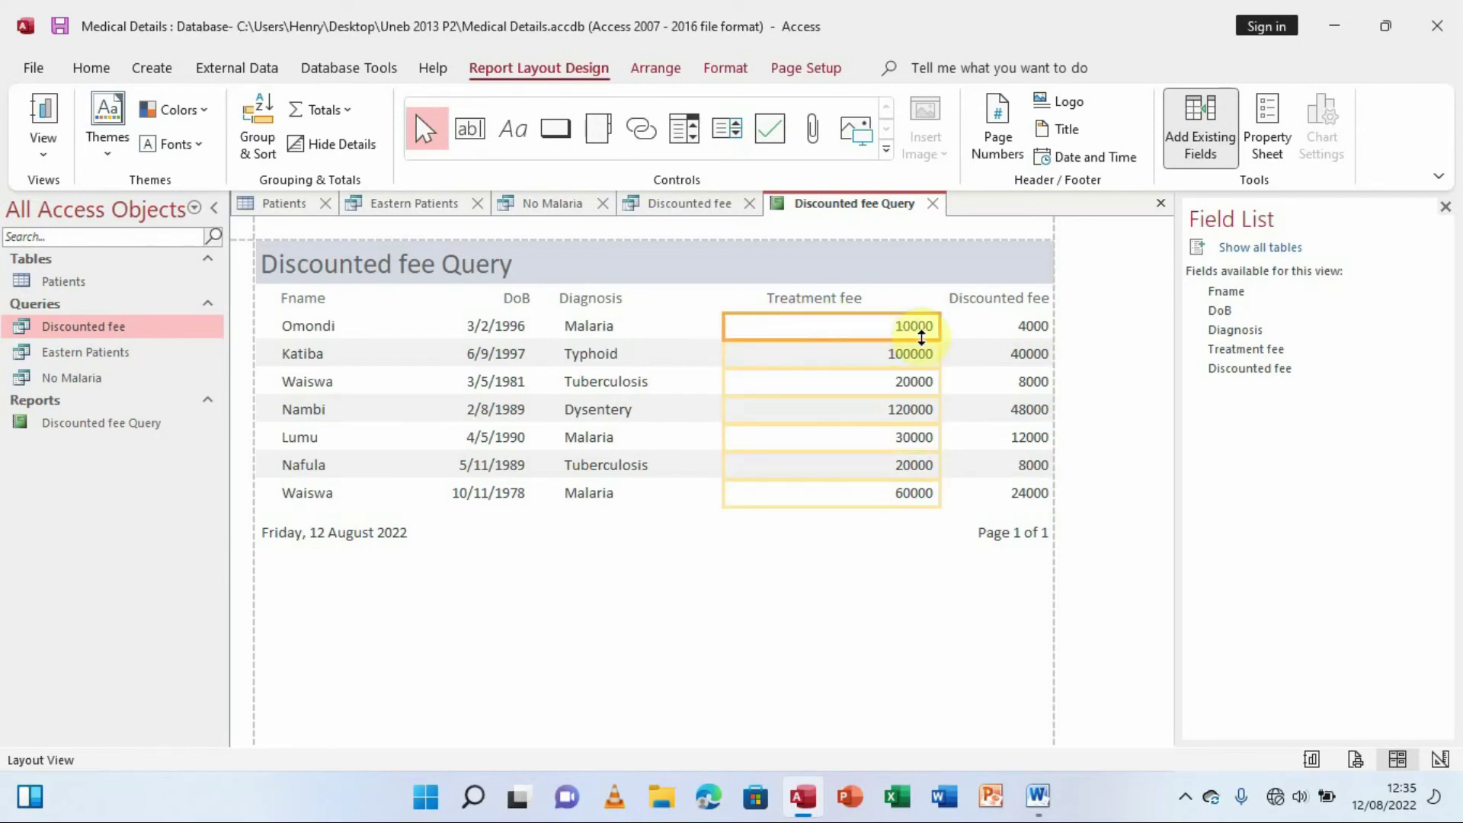
drag(941, 335, 859, 328)
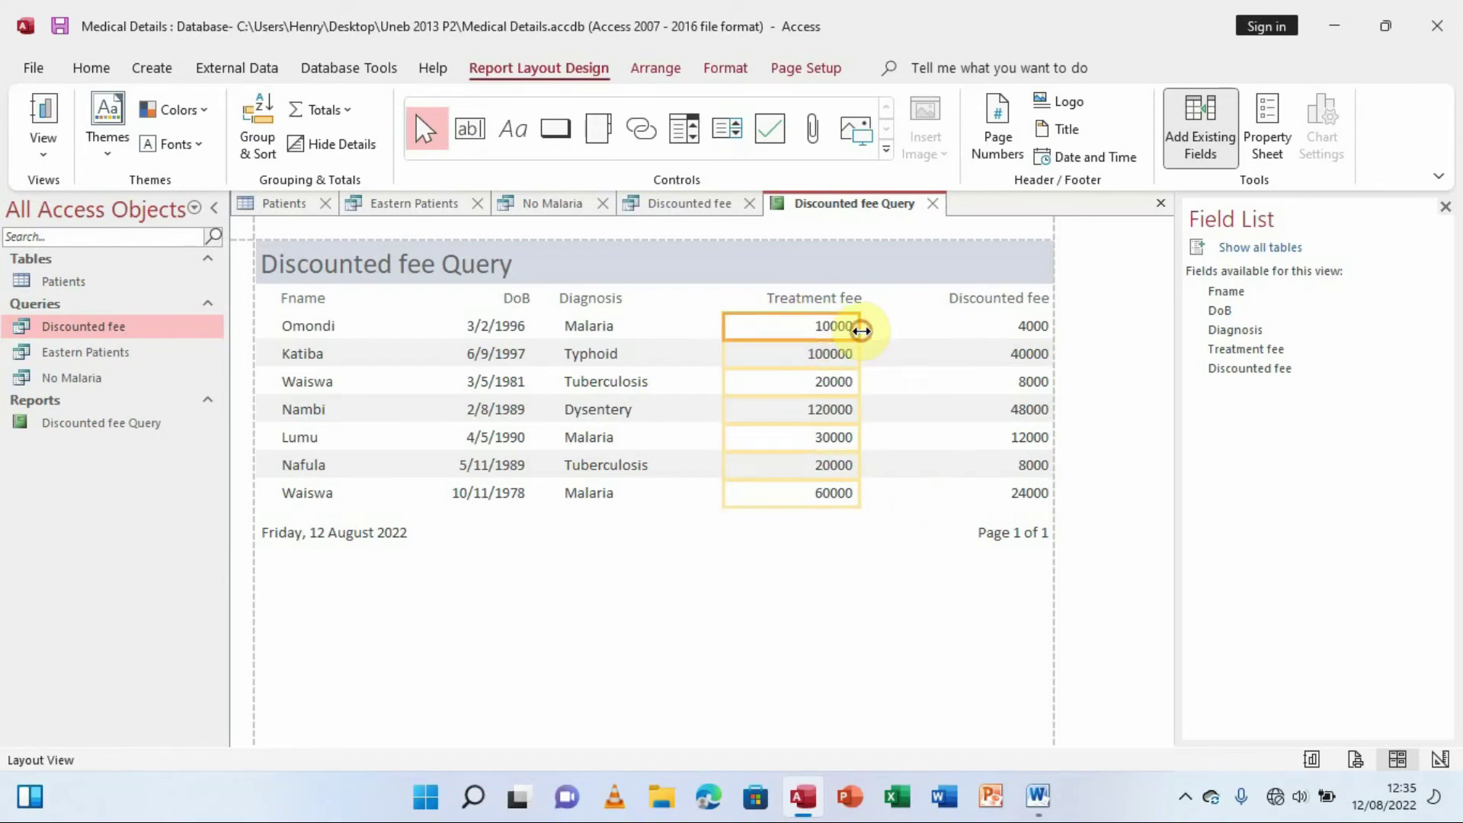
Resize the Discounted fee heading and values to sit in from the report's right edge, and display the report in Report View.
click(983, 298)
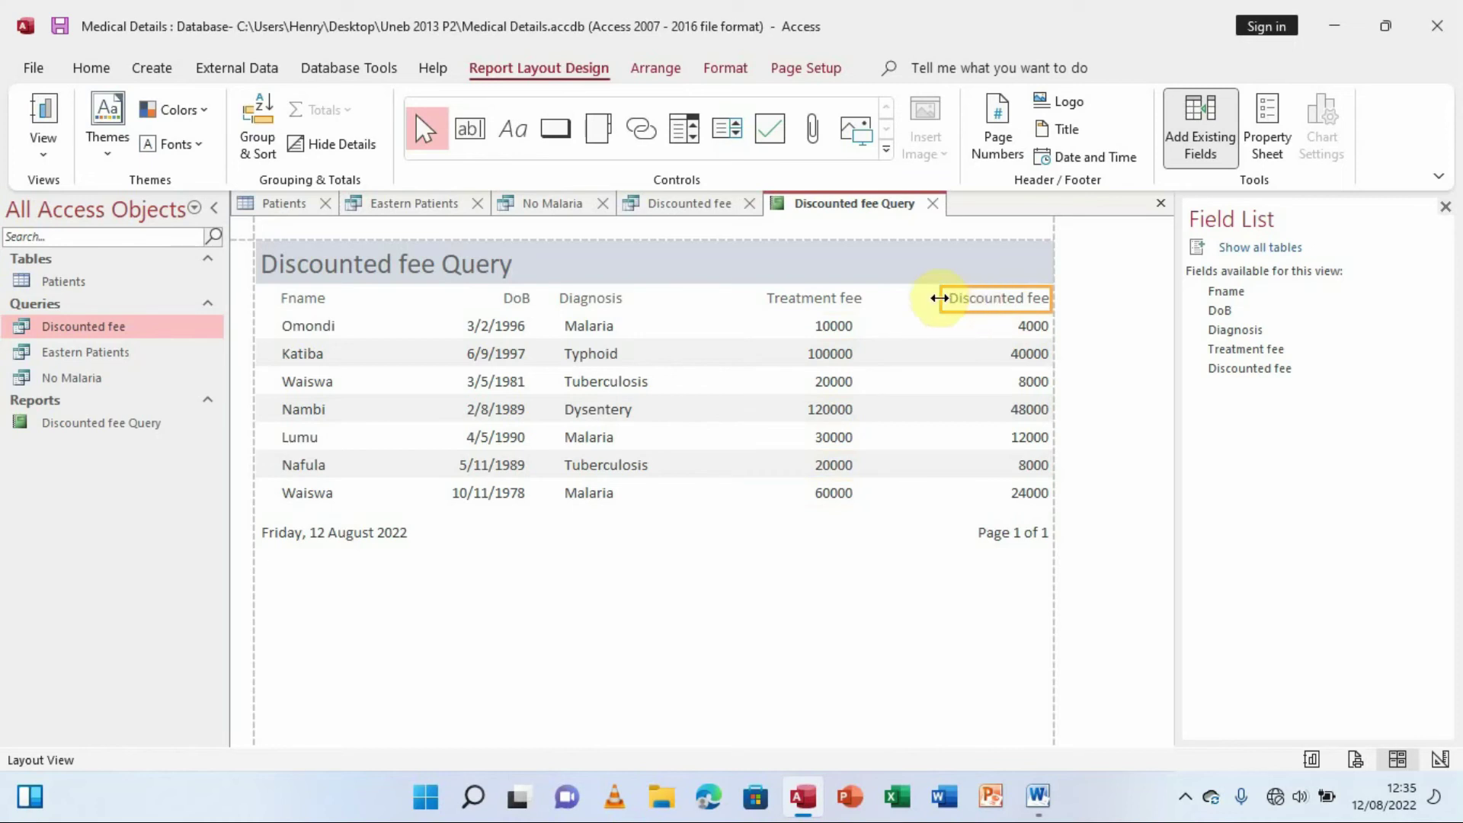
drag(938, 300, 902, 298)
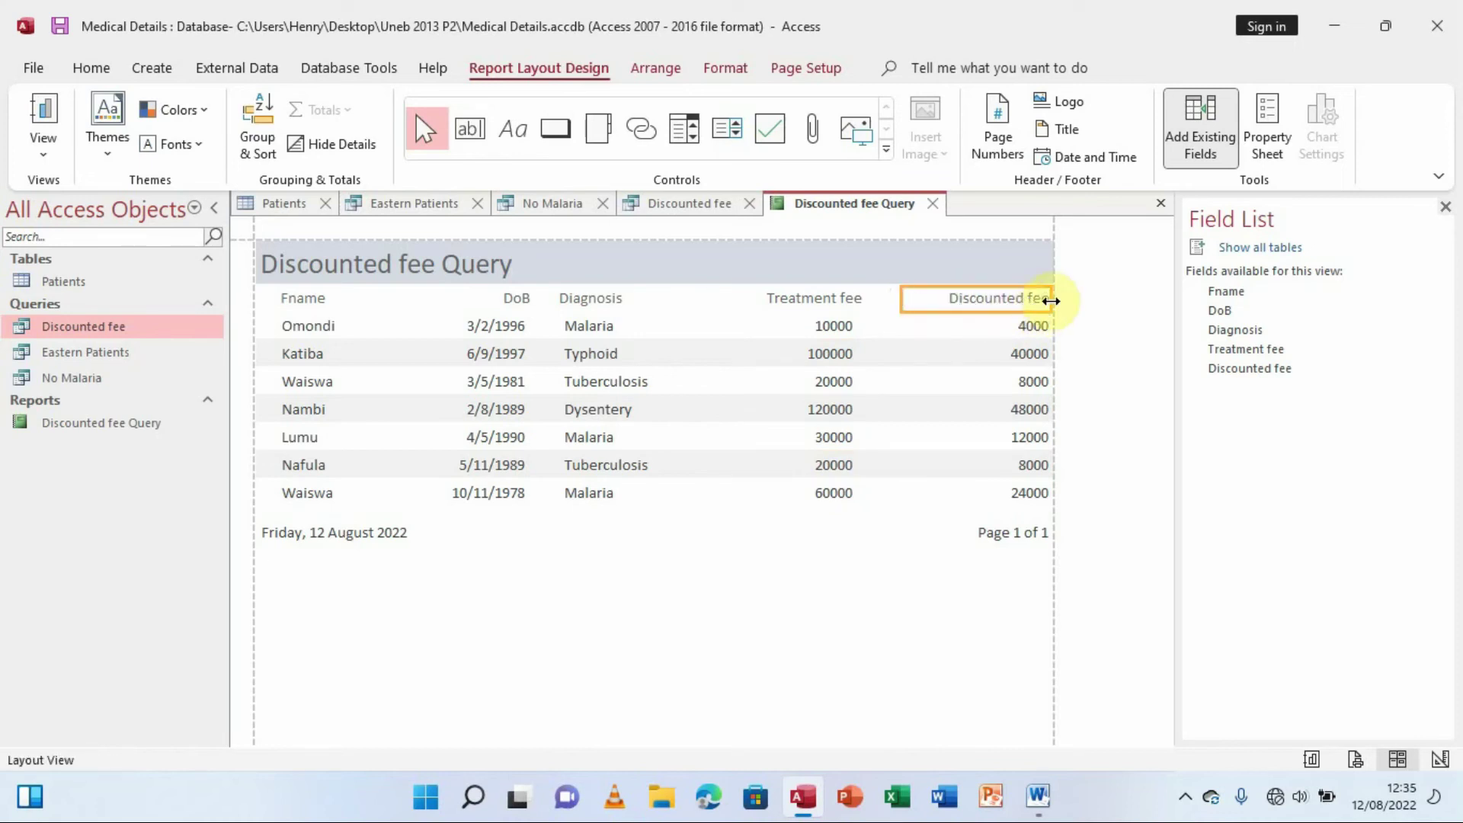
drag(1058, 305, 1027, 299)
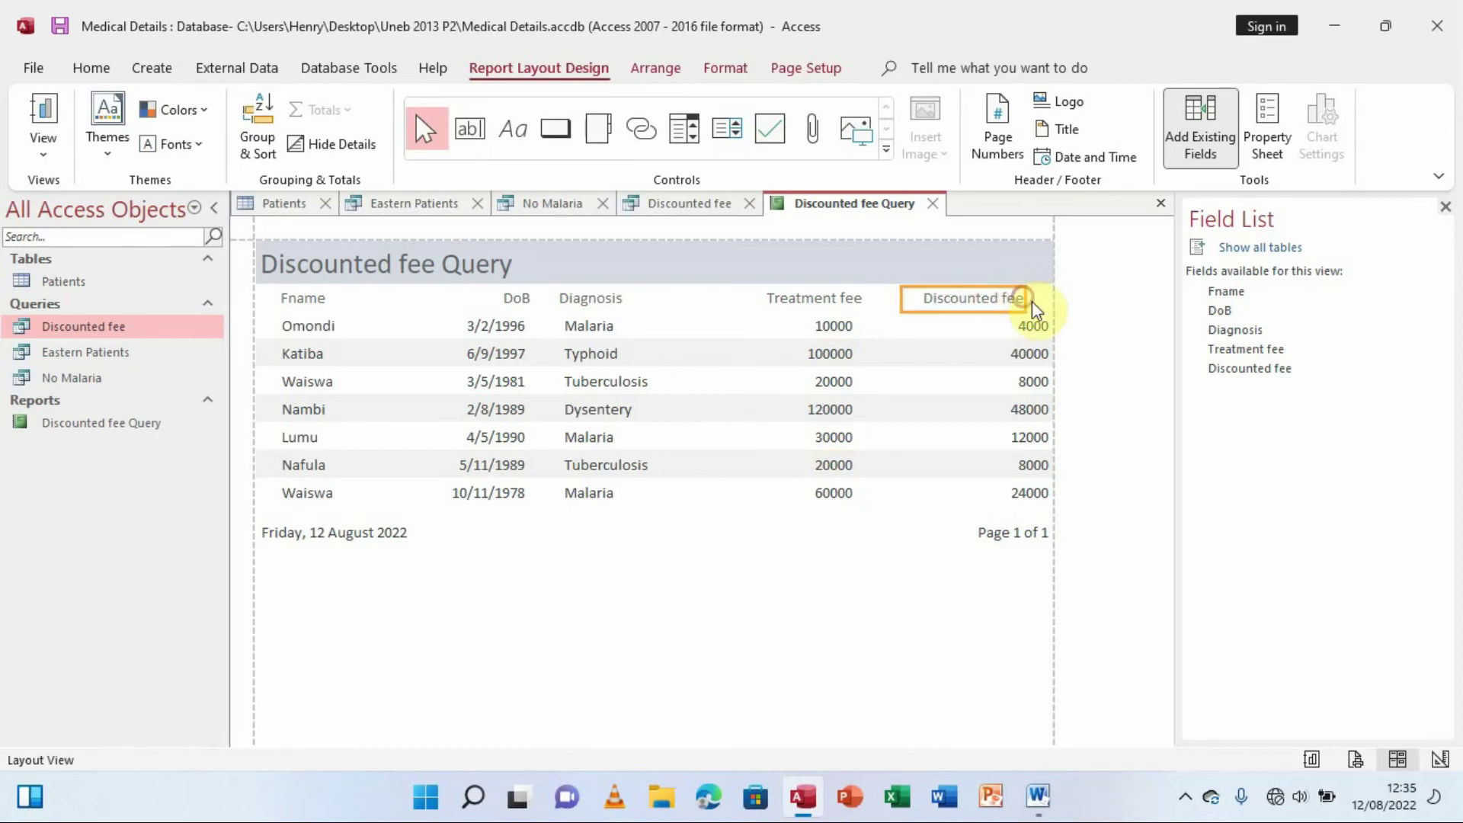
click(1004, 328)
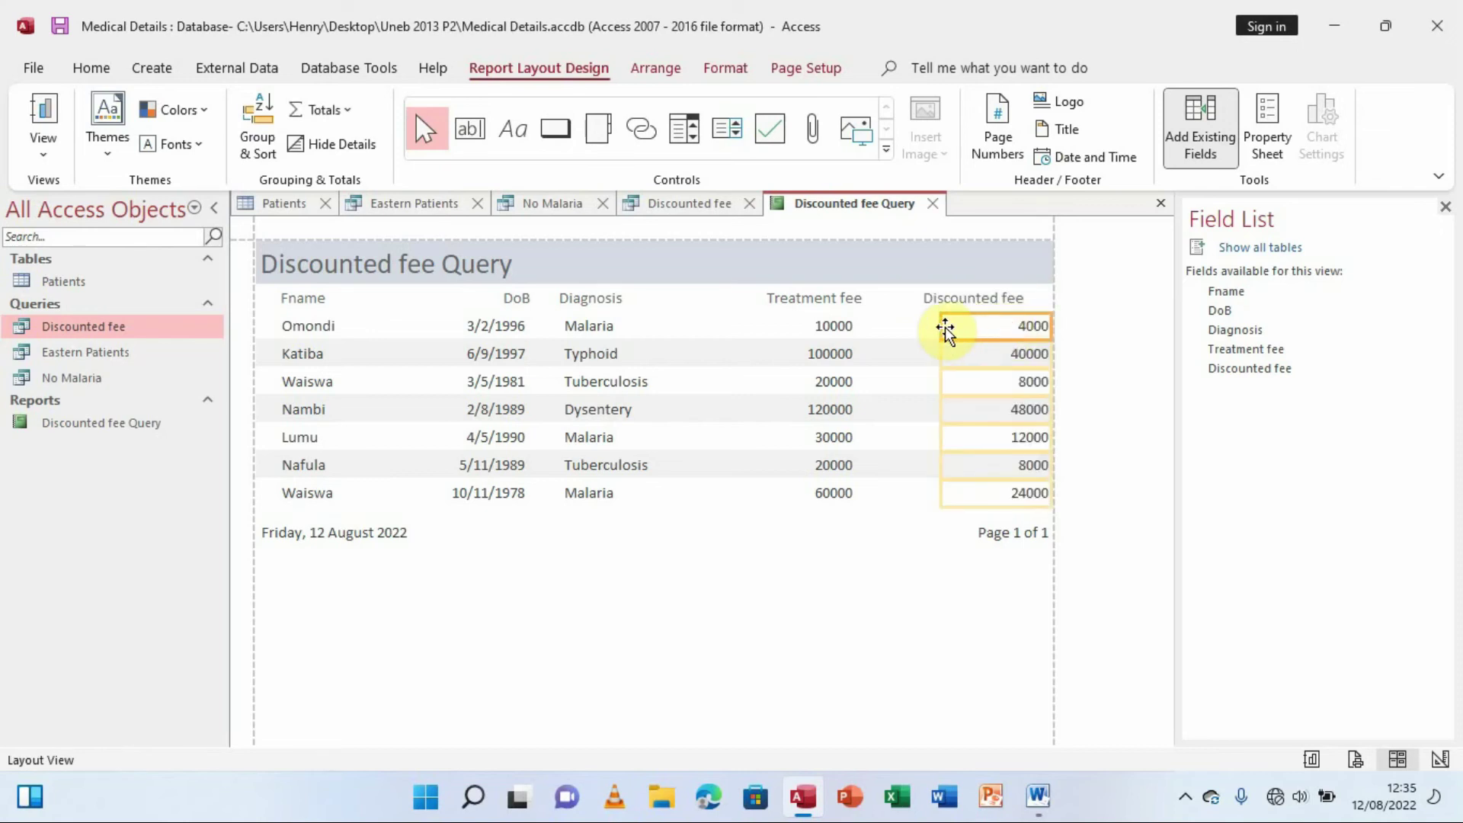
drag(933, 325, 903, 325)
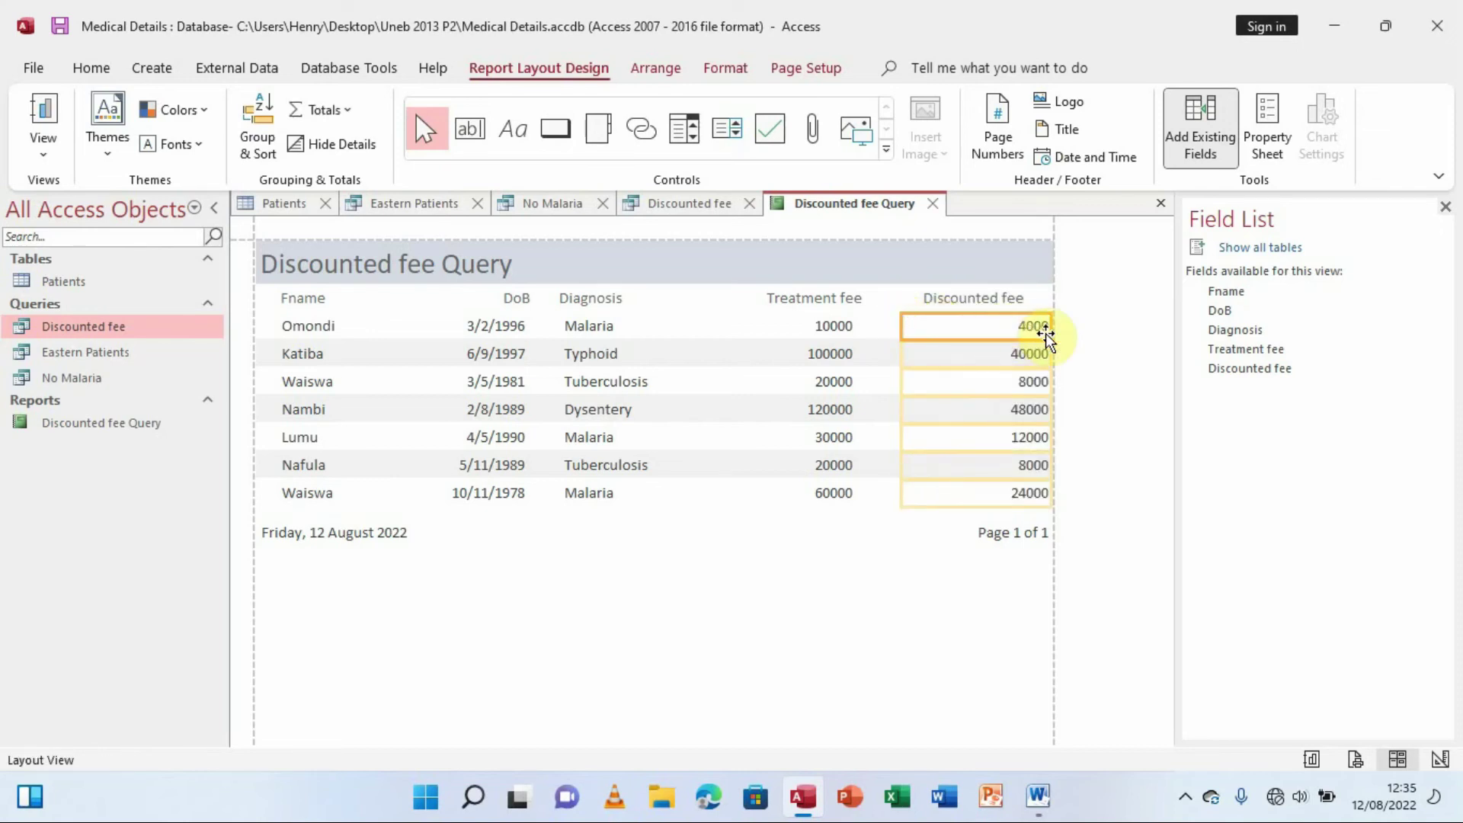
drag(1052, 333, 1015, 330)
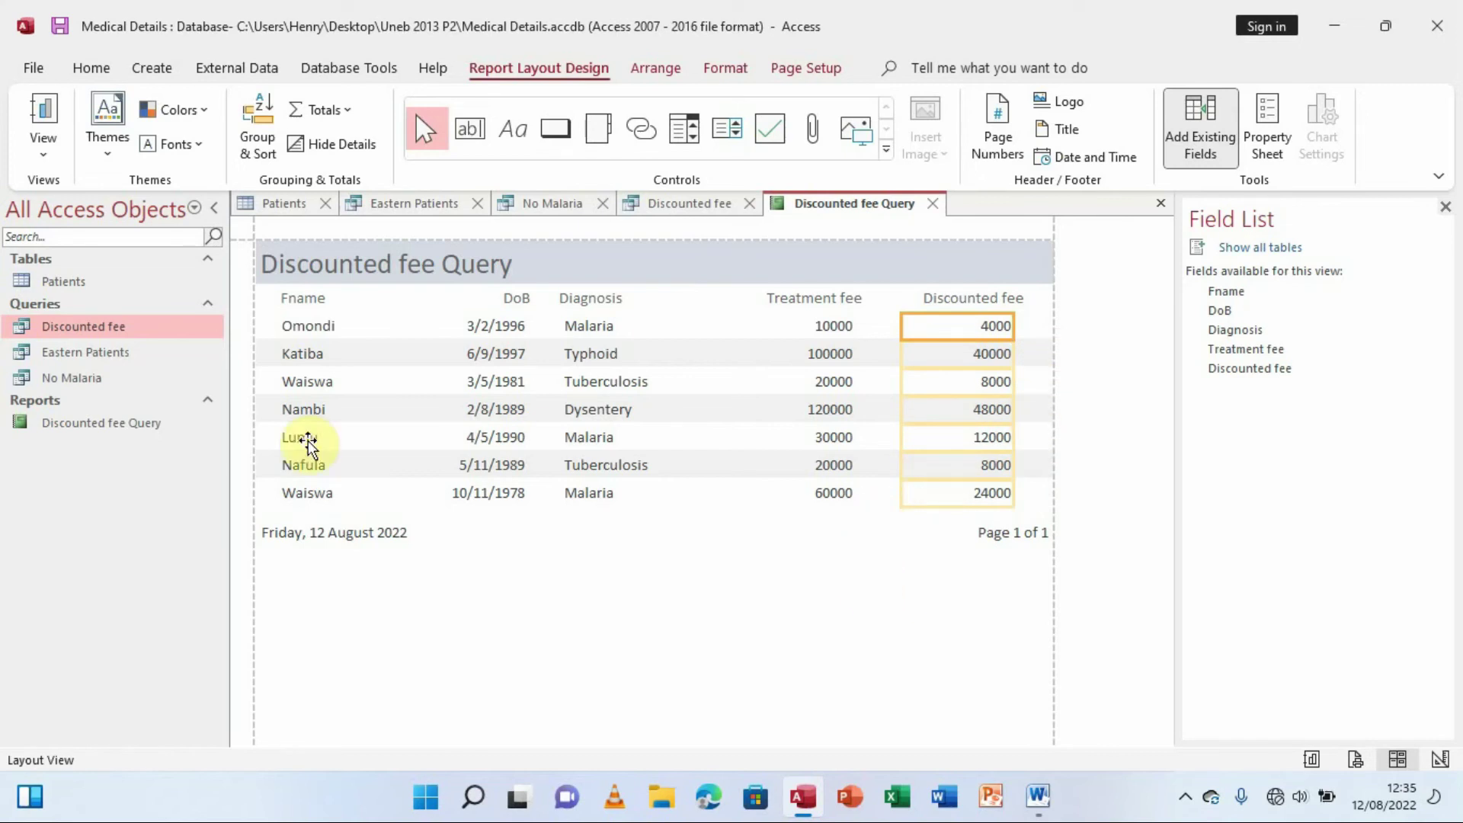
click(44, 156)
click(76, 199)
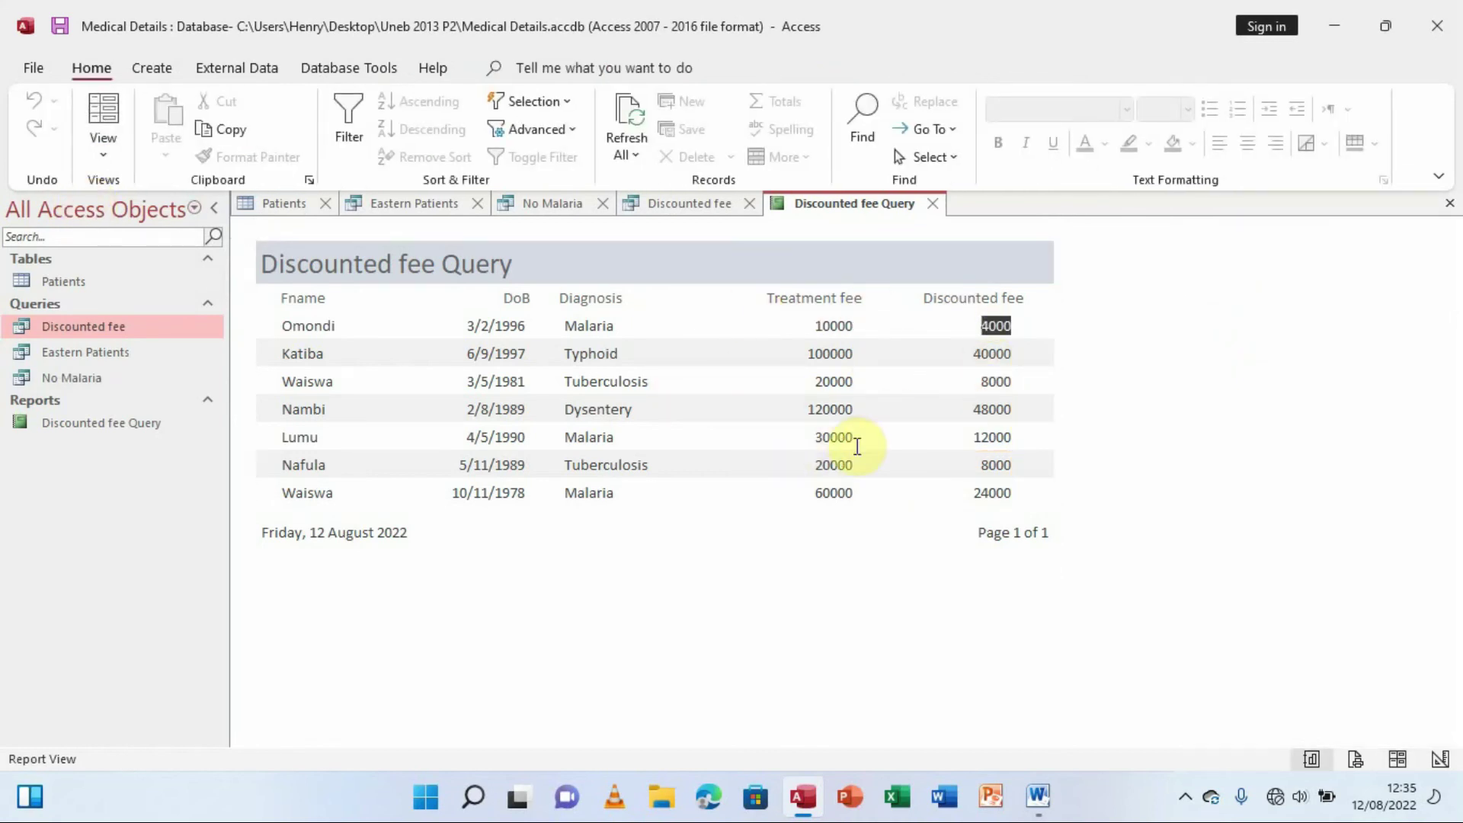
Switch to Word and check the source query and form name required by task (h).
click(1038, 797)
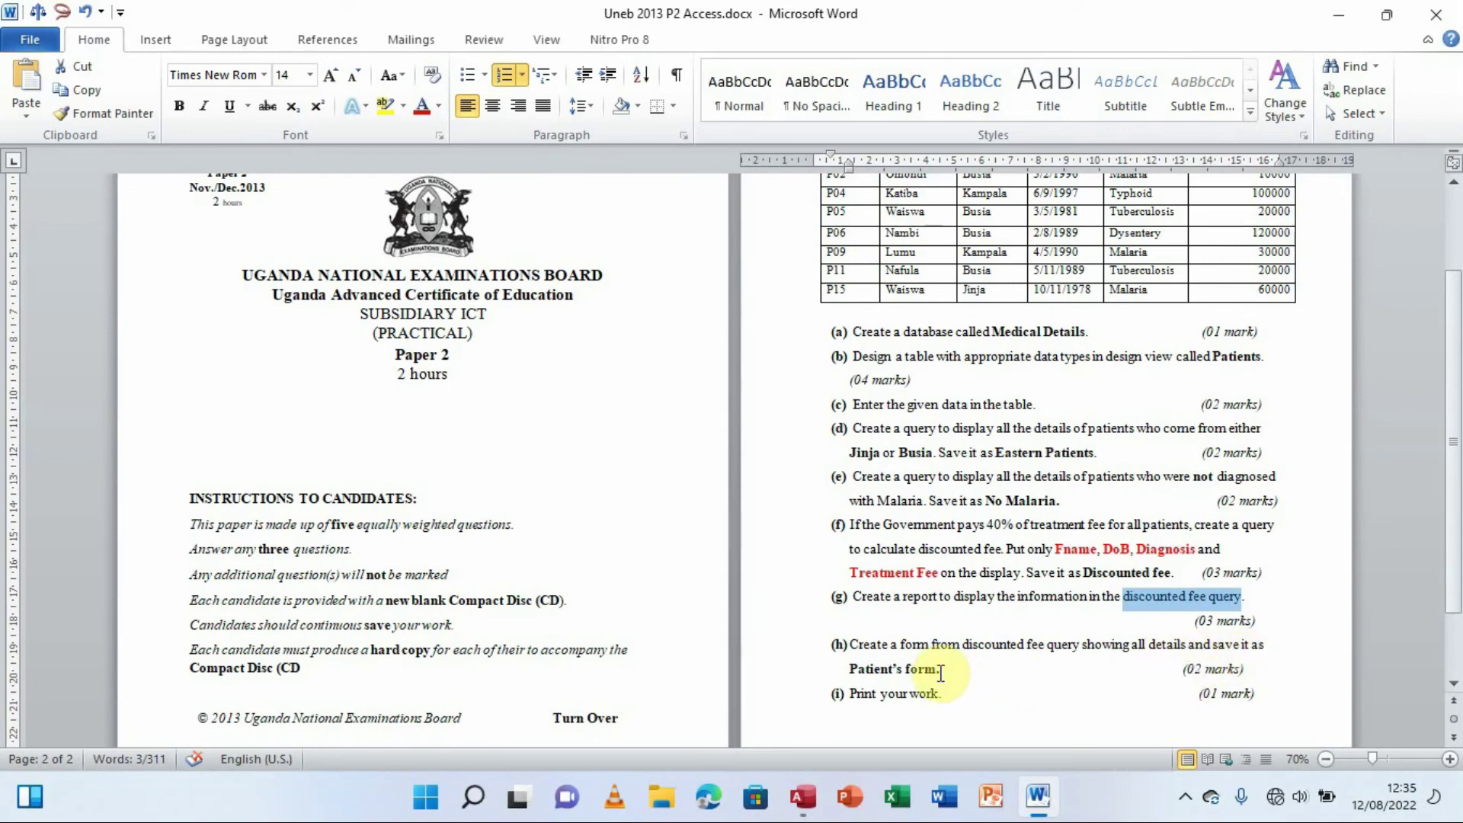
drag(940, 671, 875, 671)
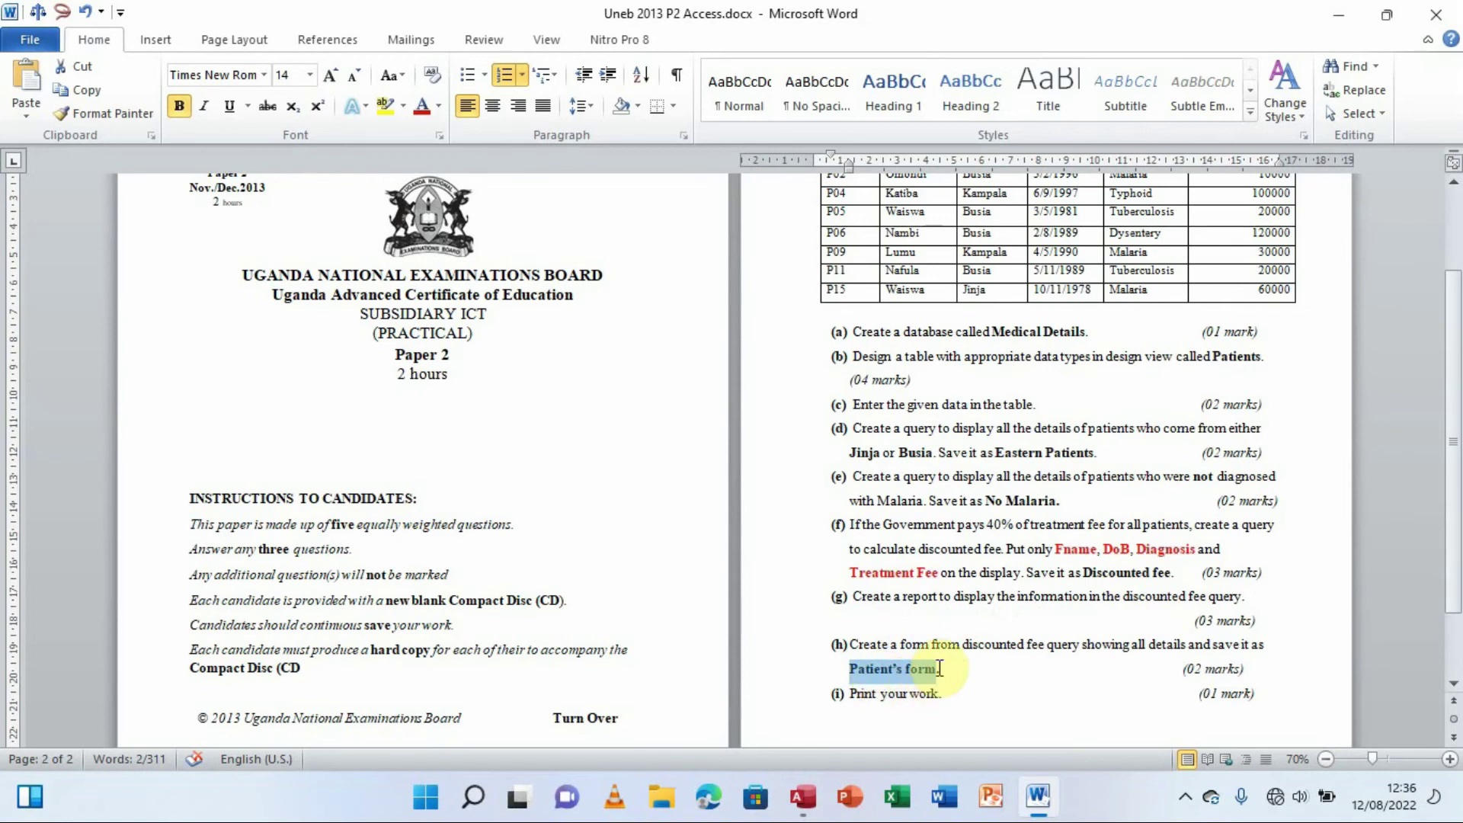
click(964, 668)
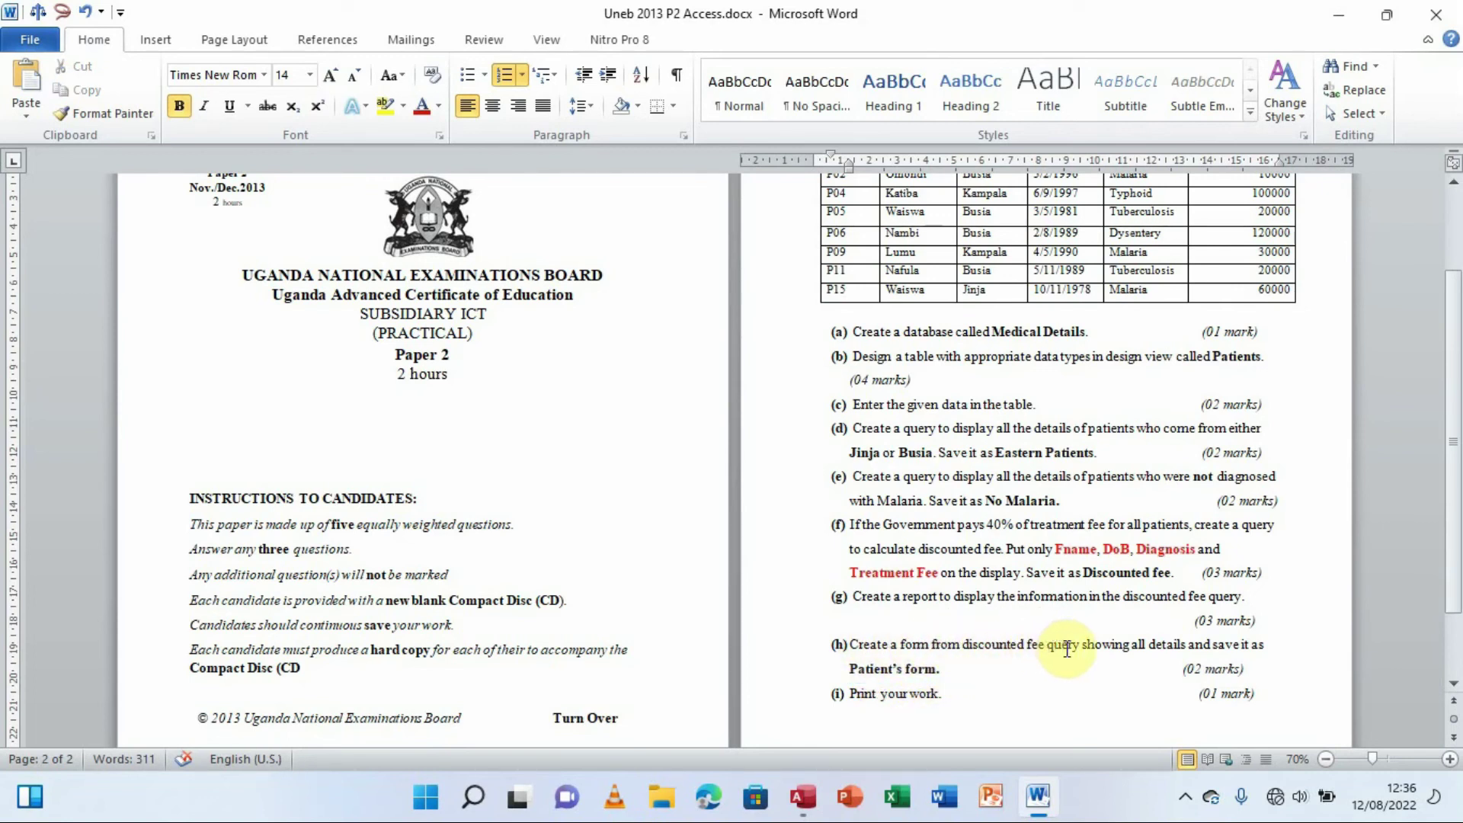
Return to Access and start the Form Wizard on the Discounted fee query, adding all of its fields to the form.
click(804, 796)
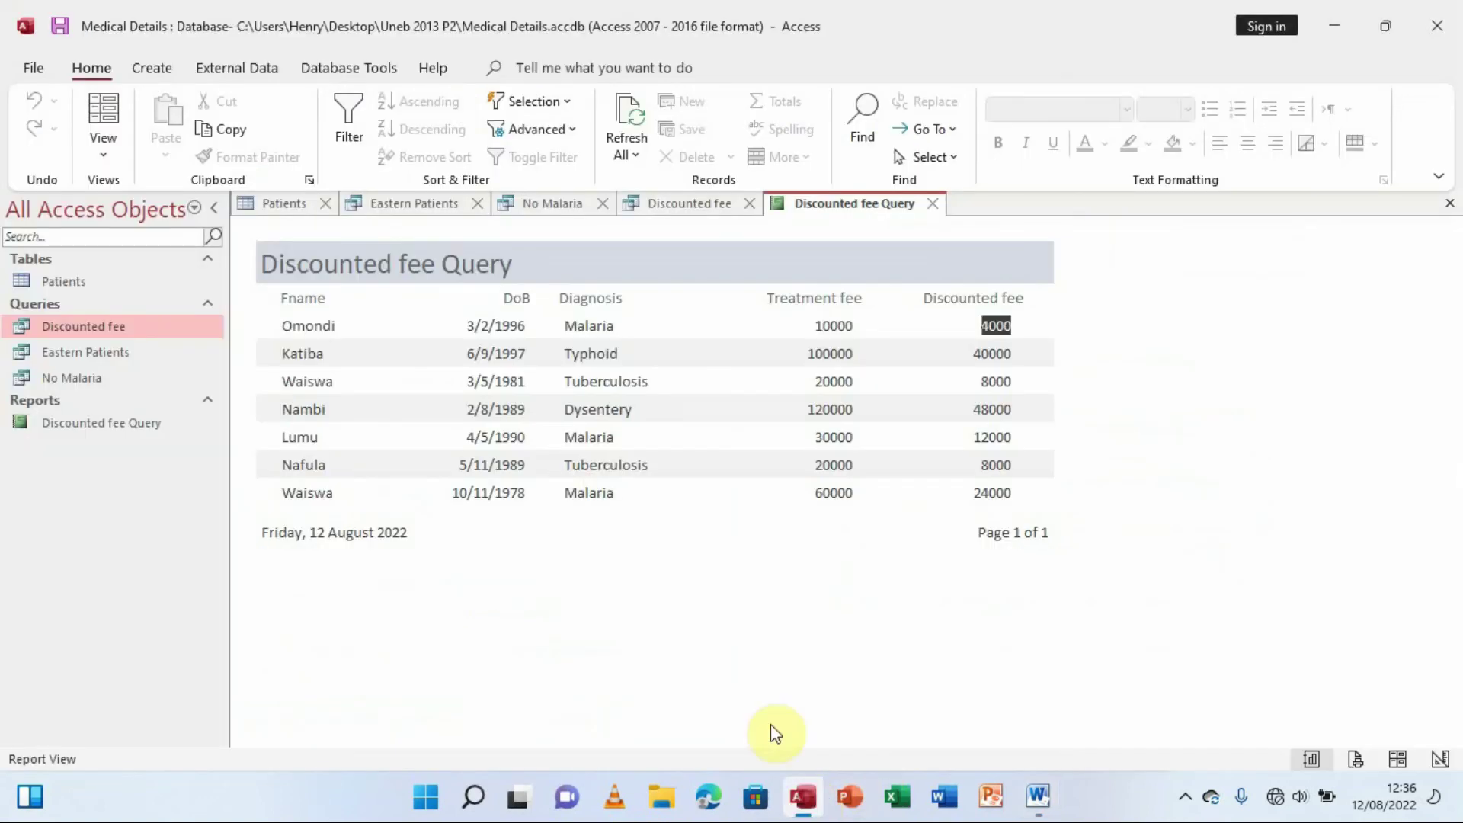
click(102, 328)
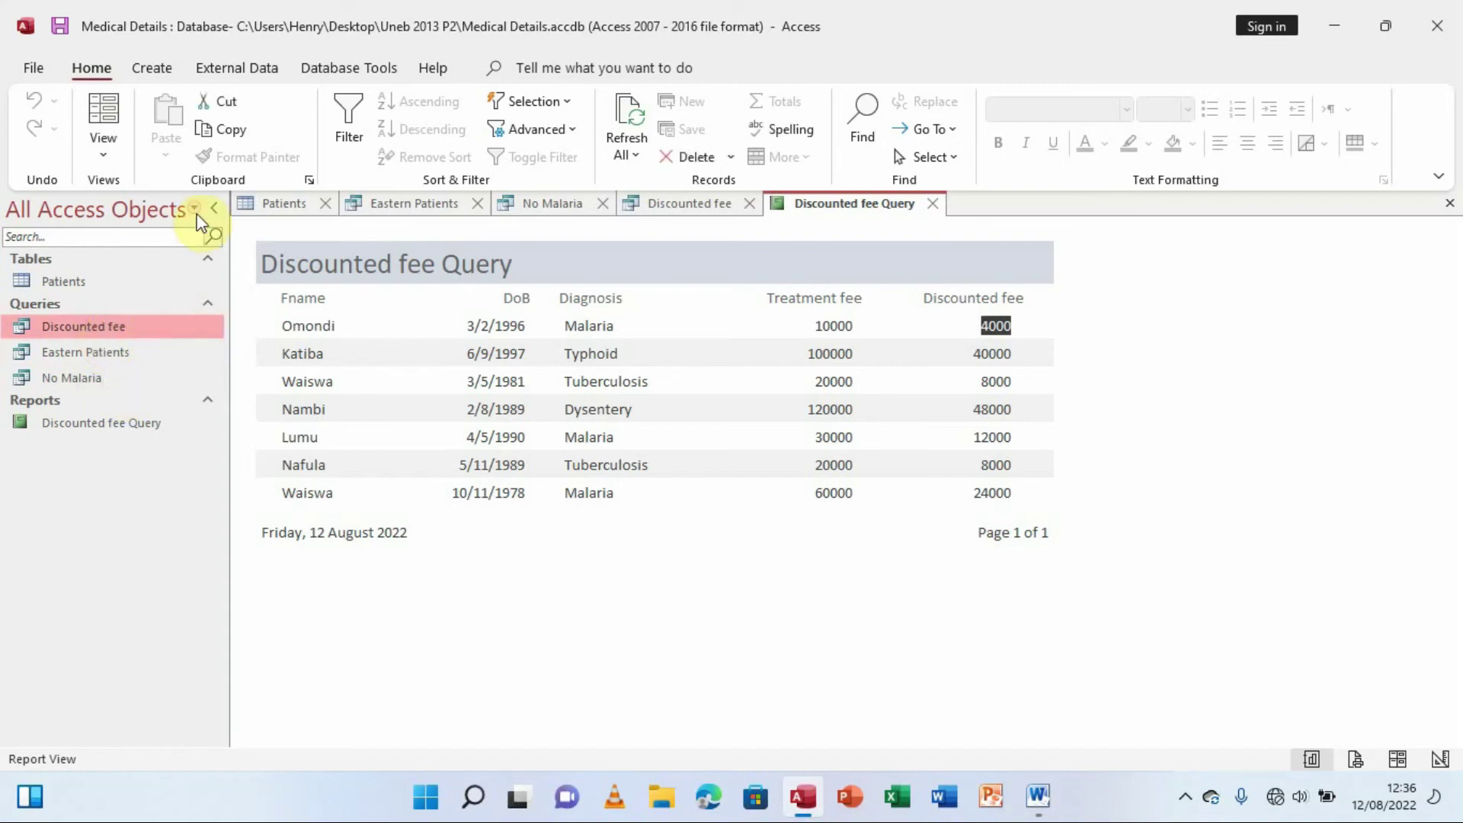
click(152, 68)
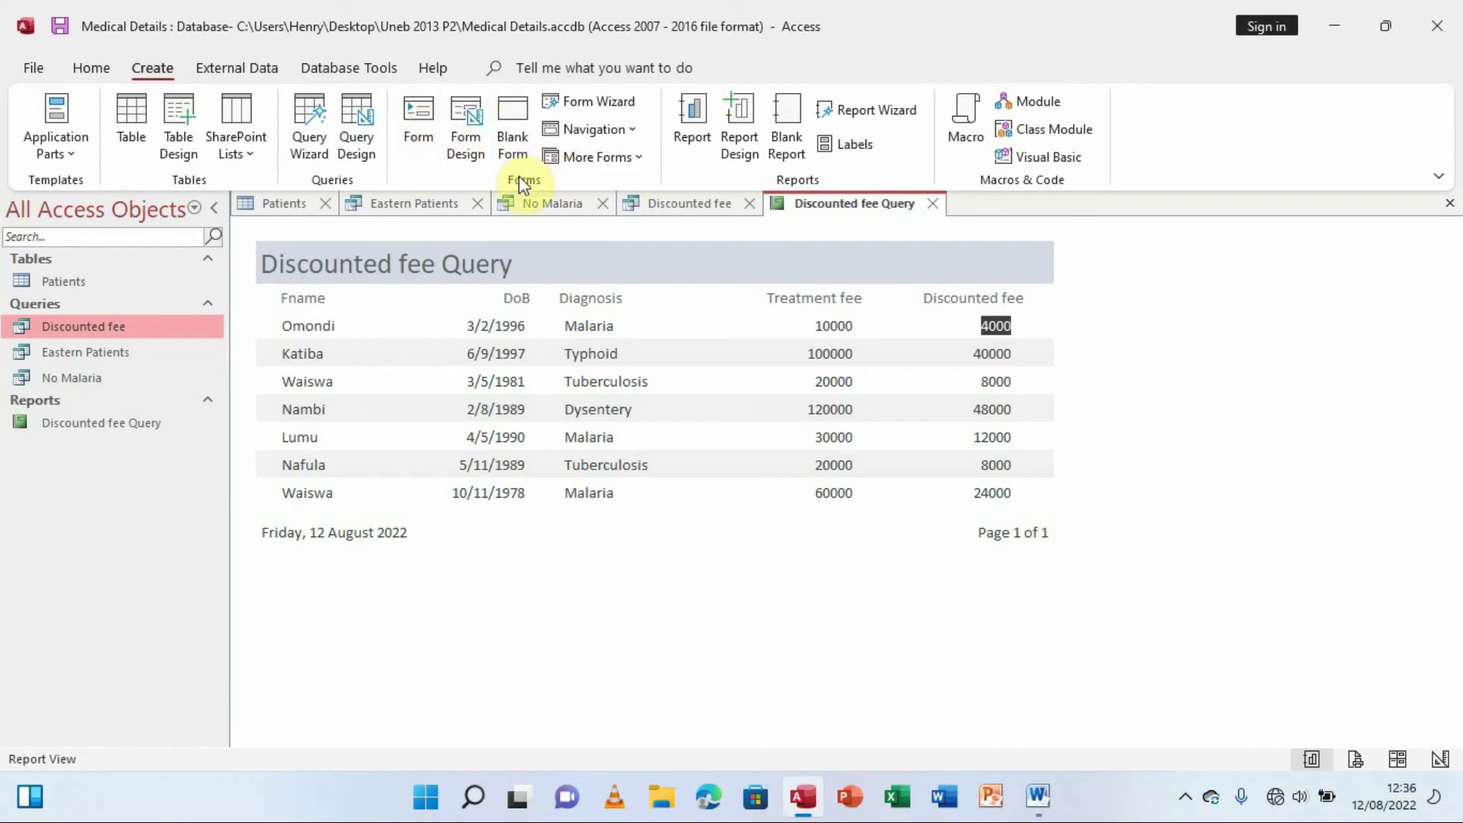
click(607, 106)
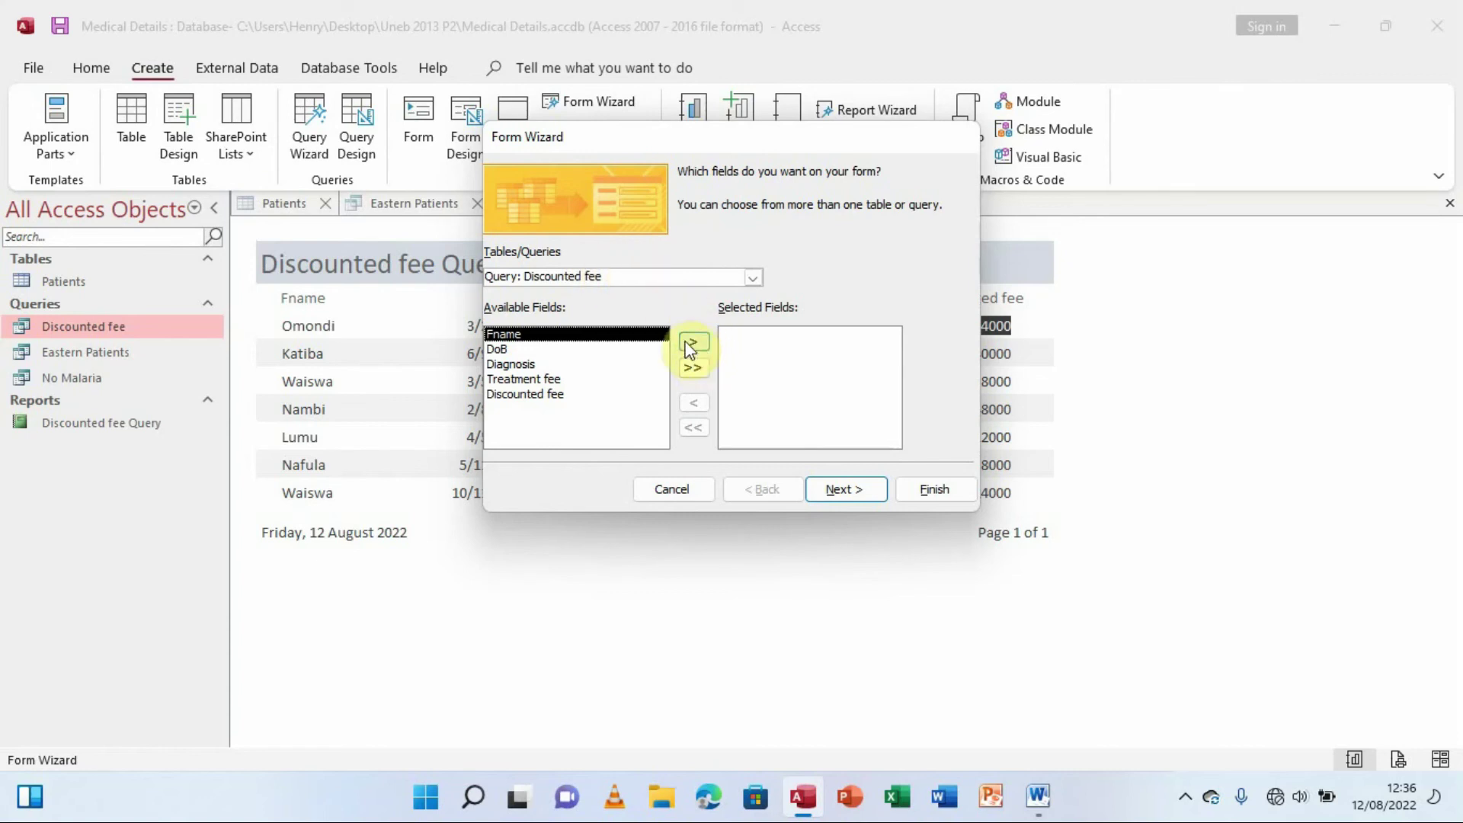
click(693, 369)
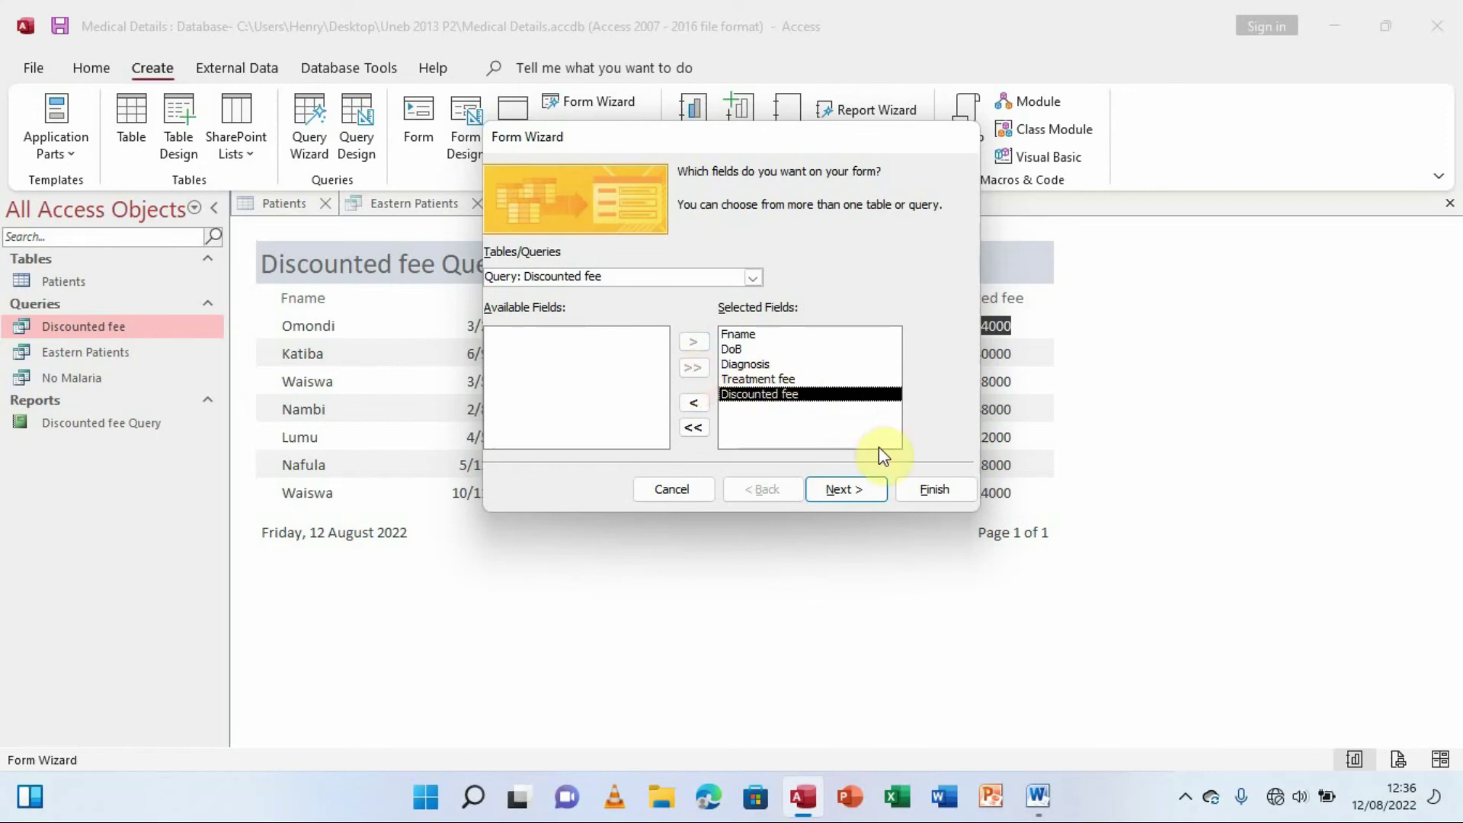
Keep the Columnar layout, title the form Patient's form and finish the wizard with the form opened for viewing.
click(860, 491)
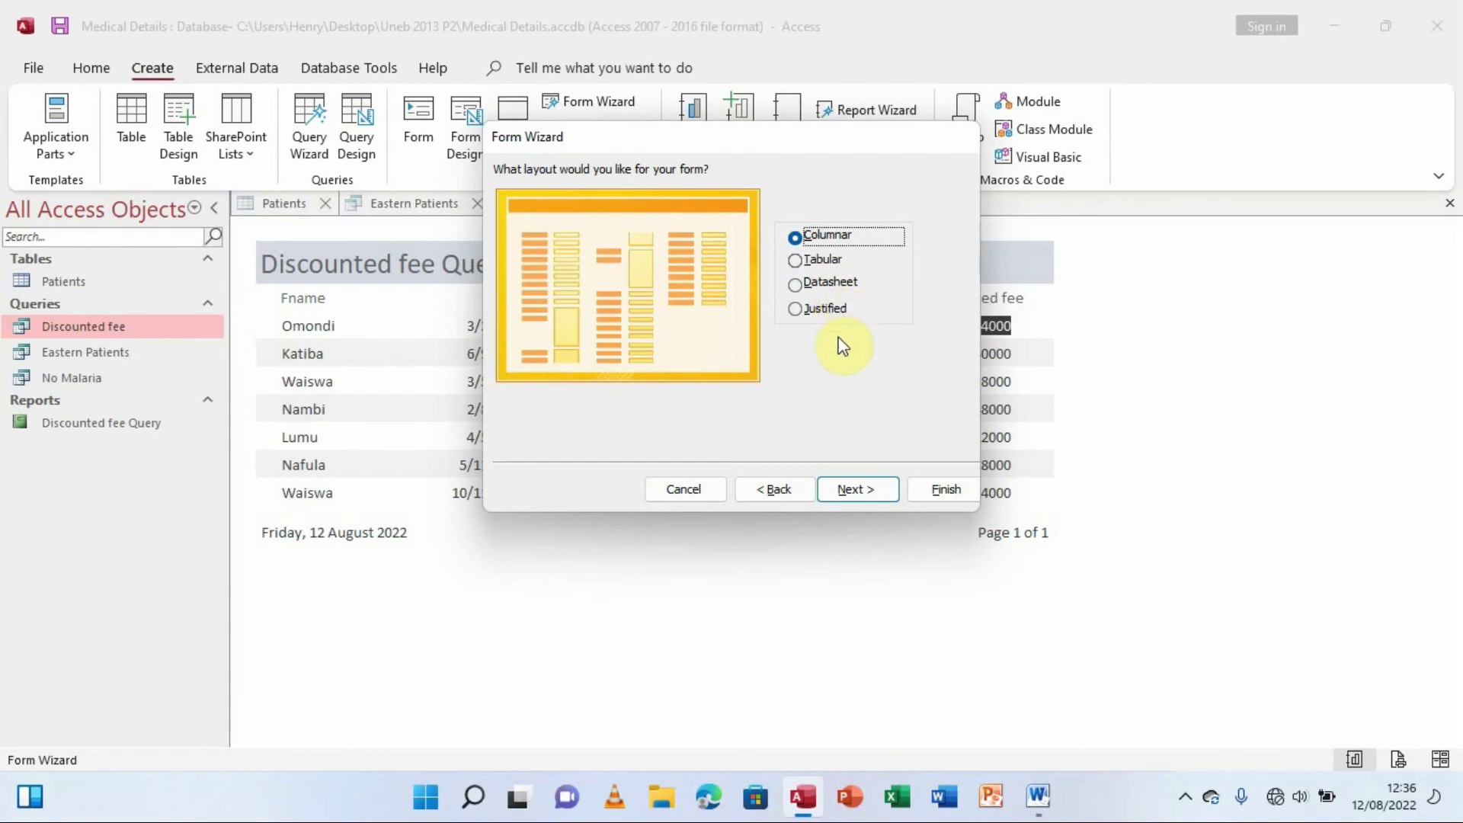
click(857, 487)
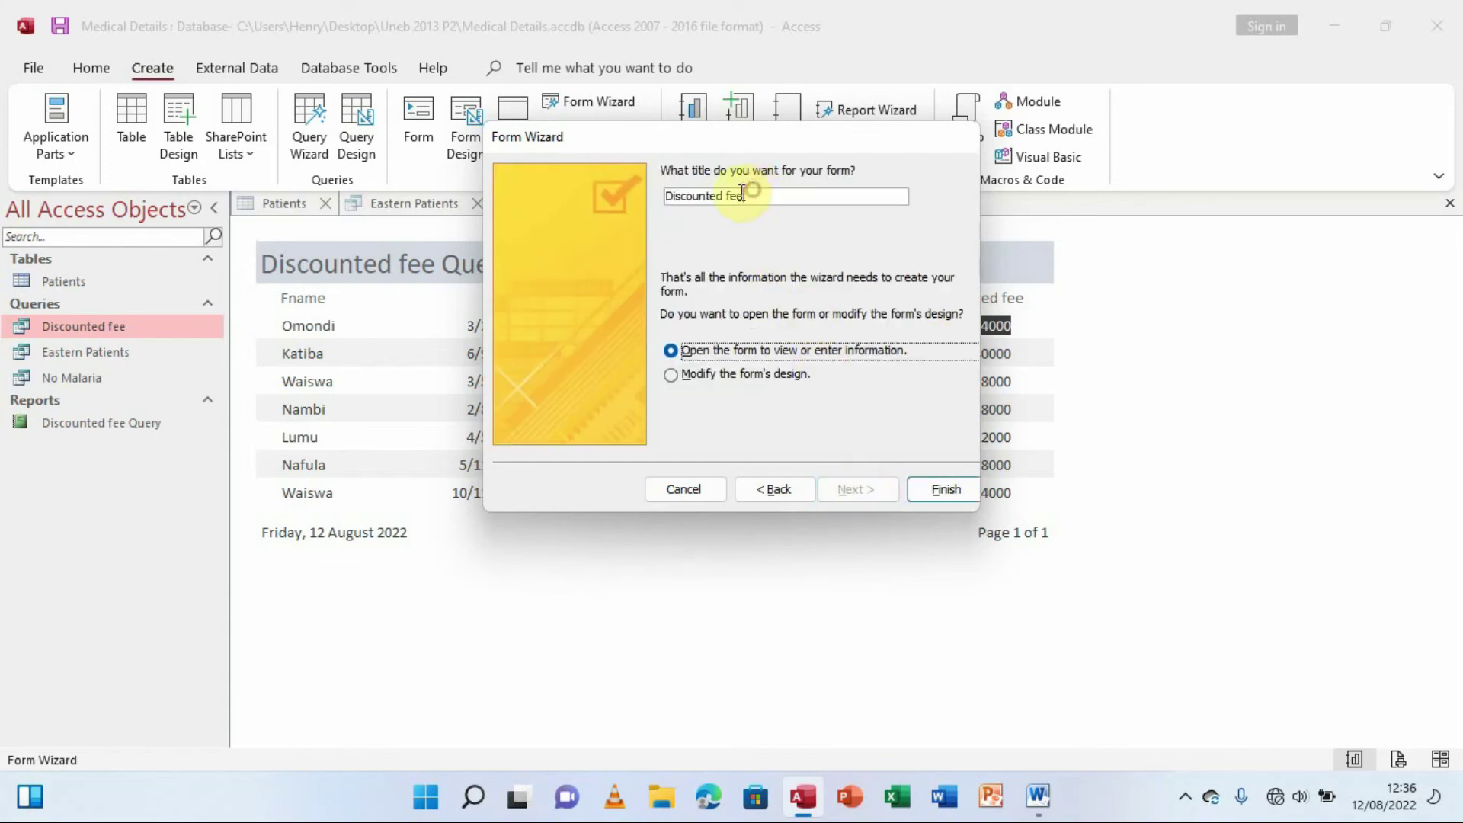
drag(745, 195, 665, 198)
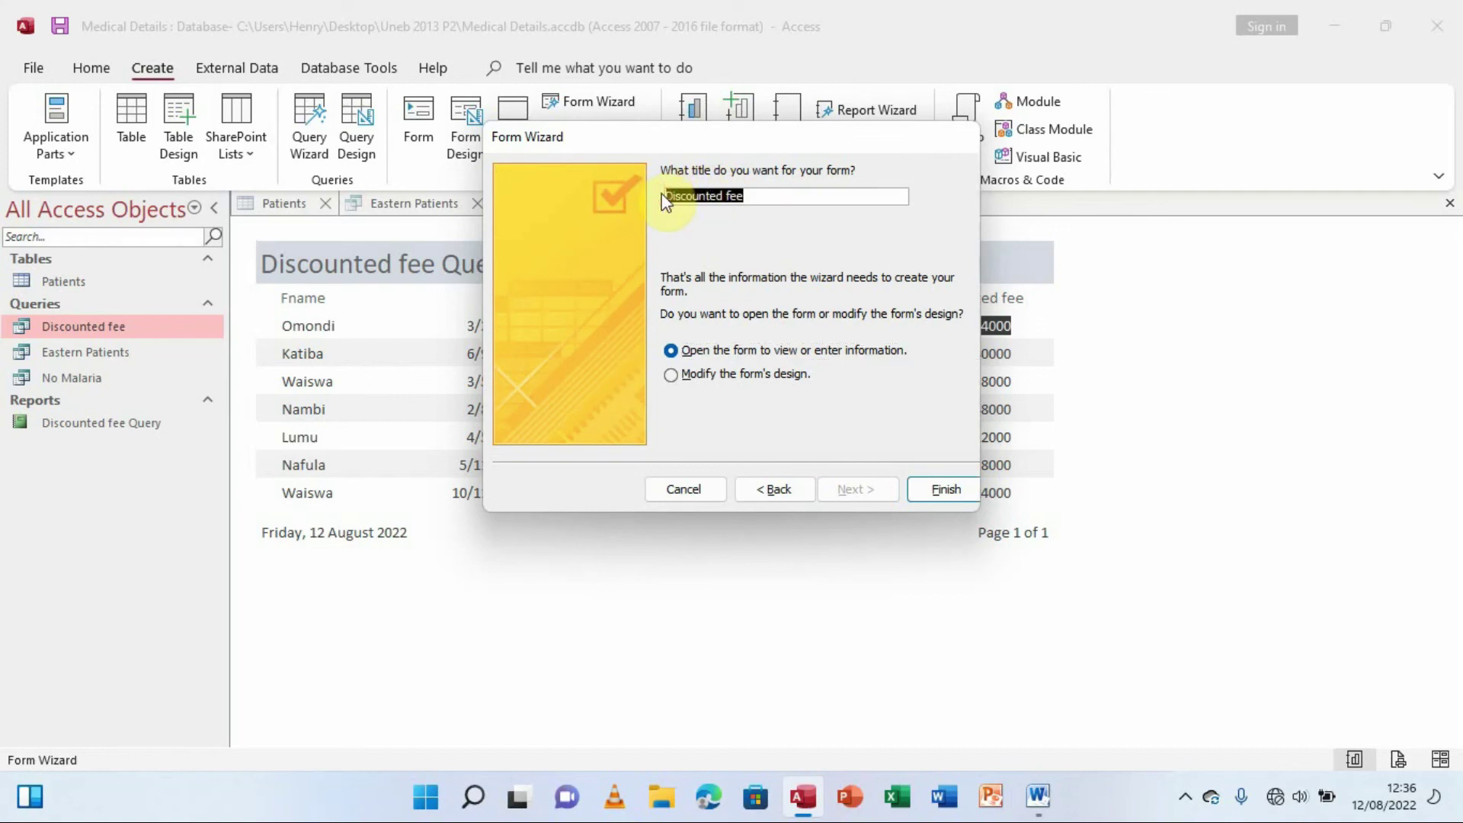
text(Patient's form)
click(945, 480)
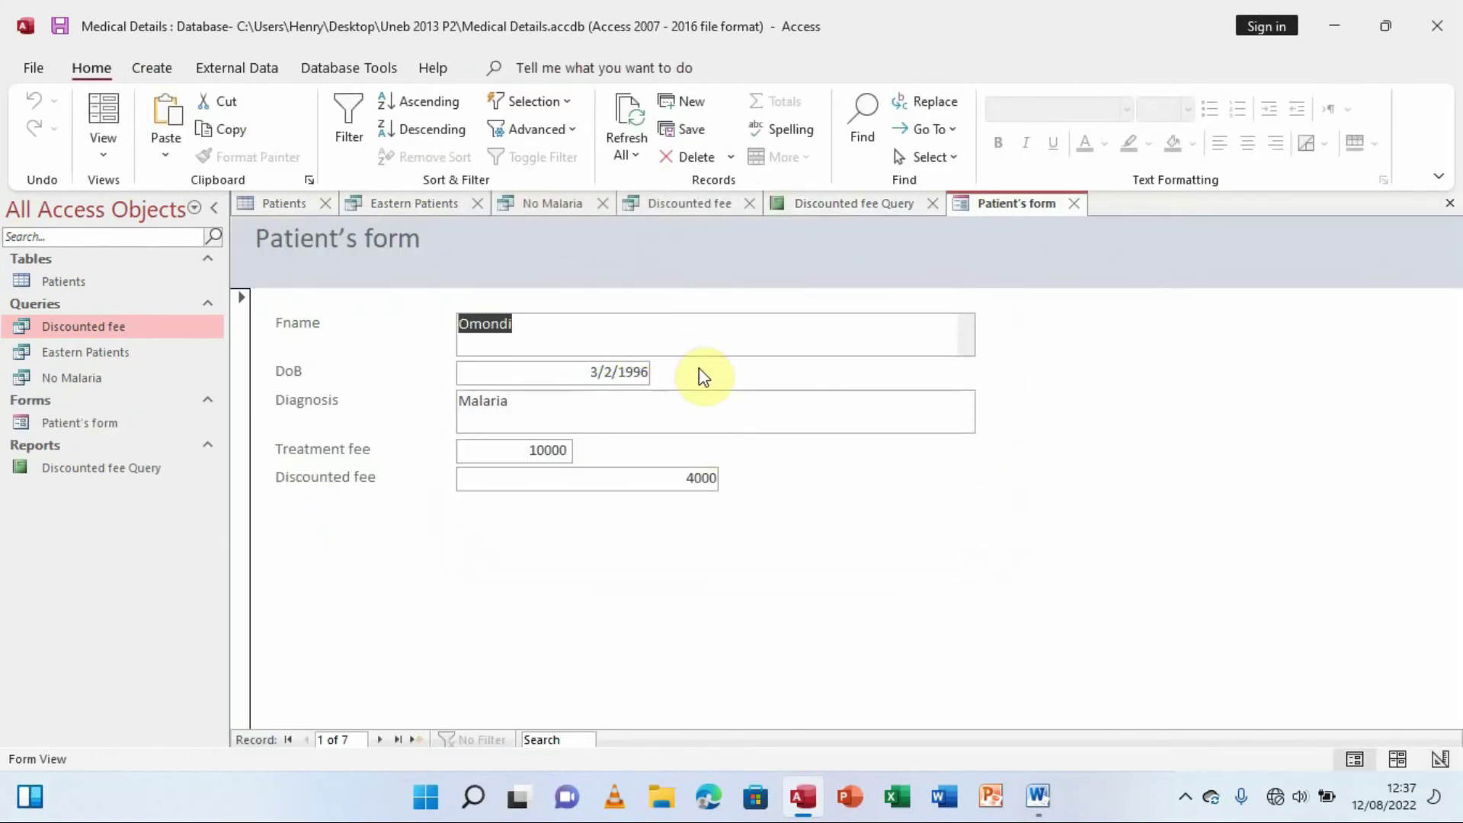
Check the final print task (i) in the Word exam paper and return to Access to review the table and queries created.
click(1037, 797)
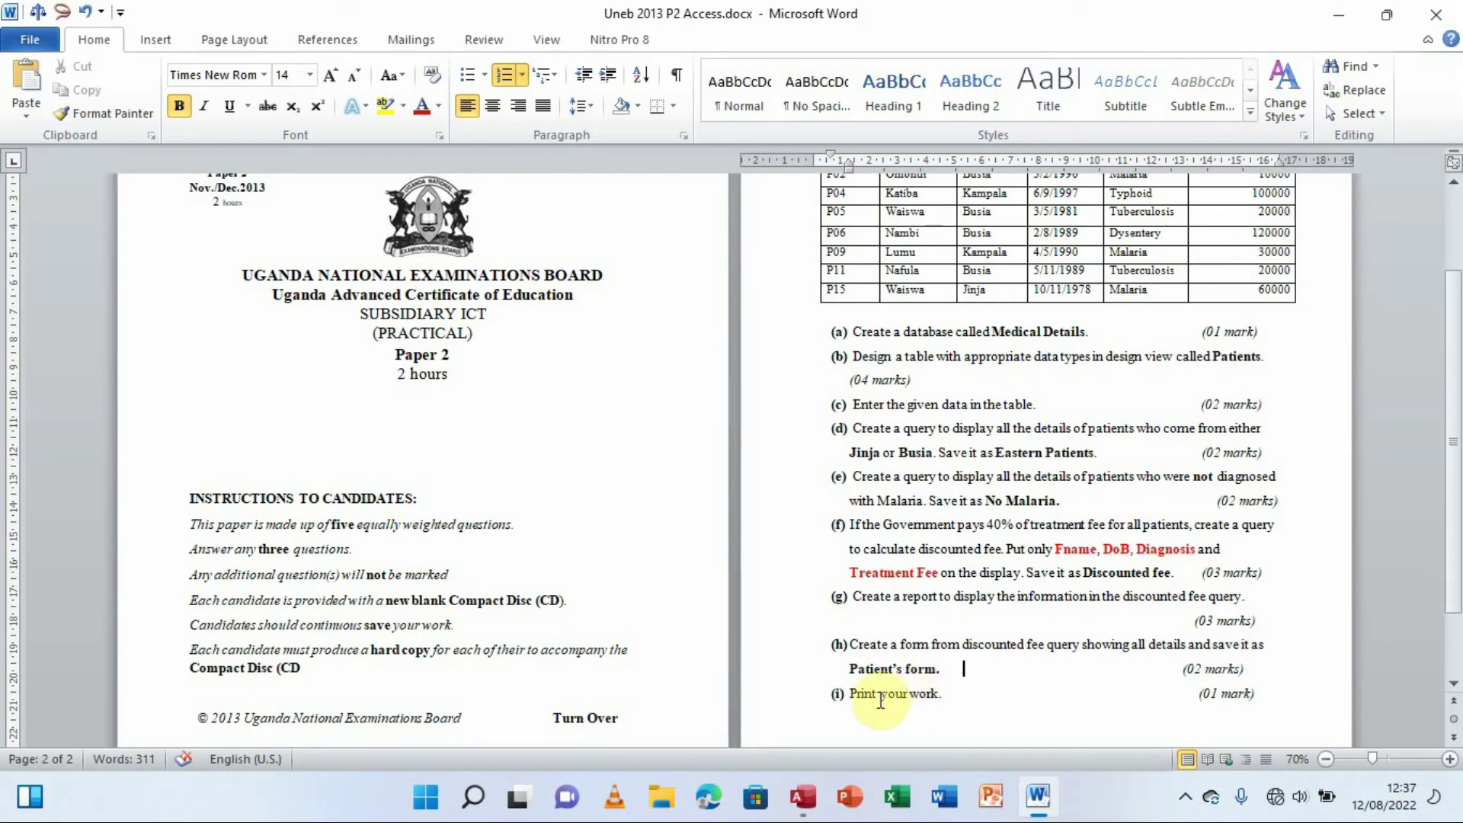
click(1039, 797)
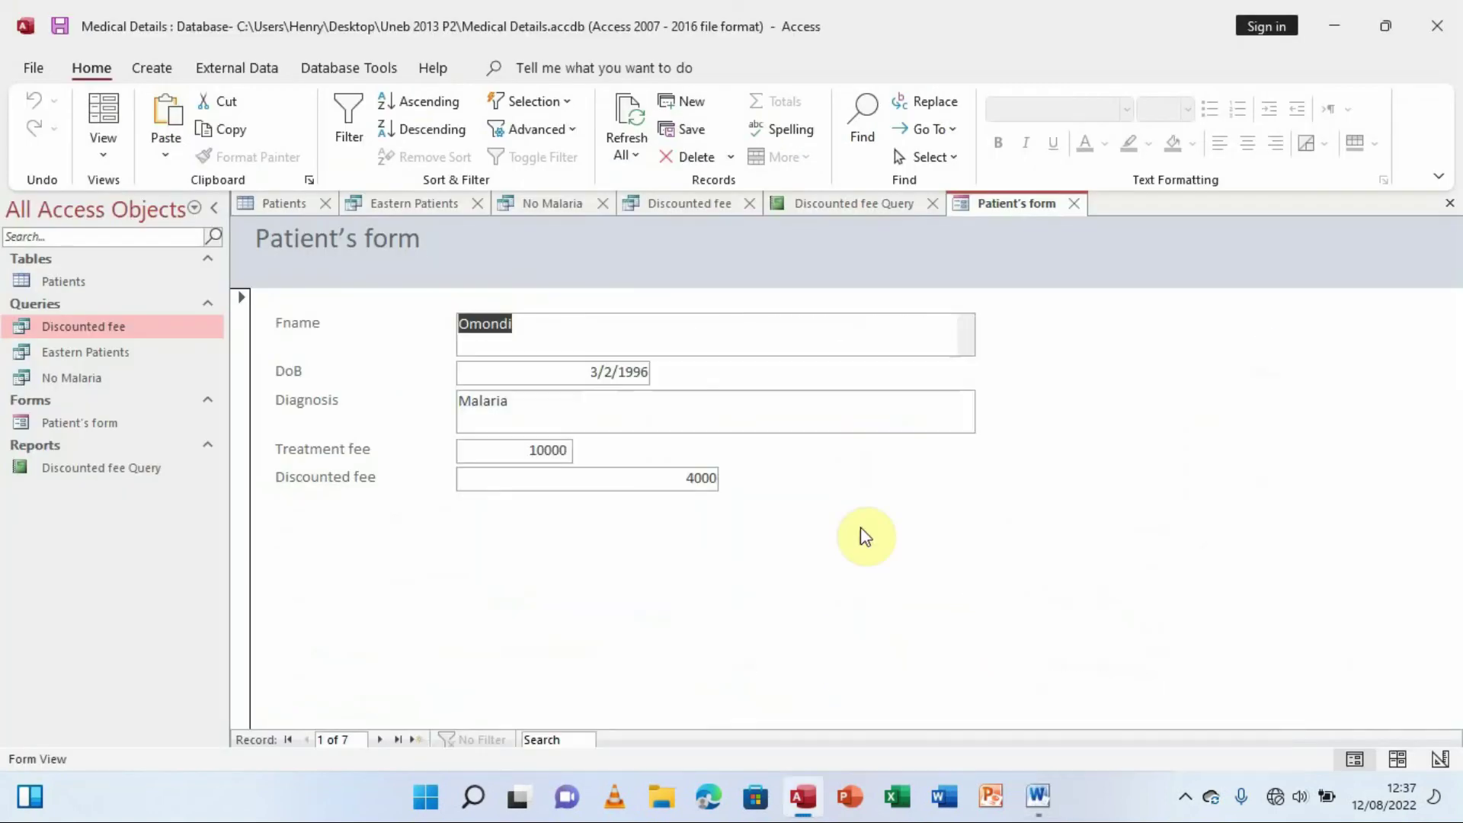
click(73, 280)
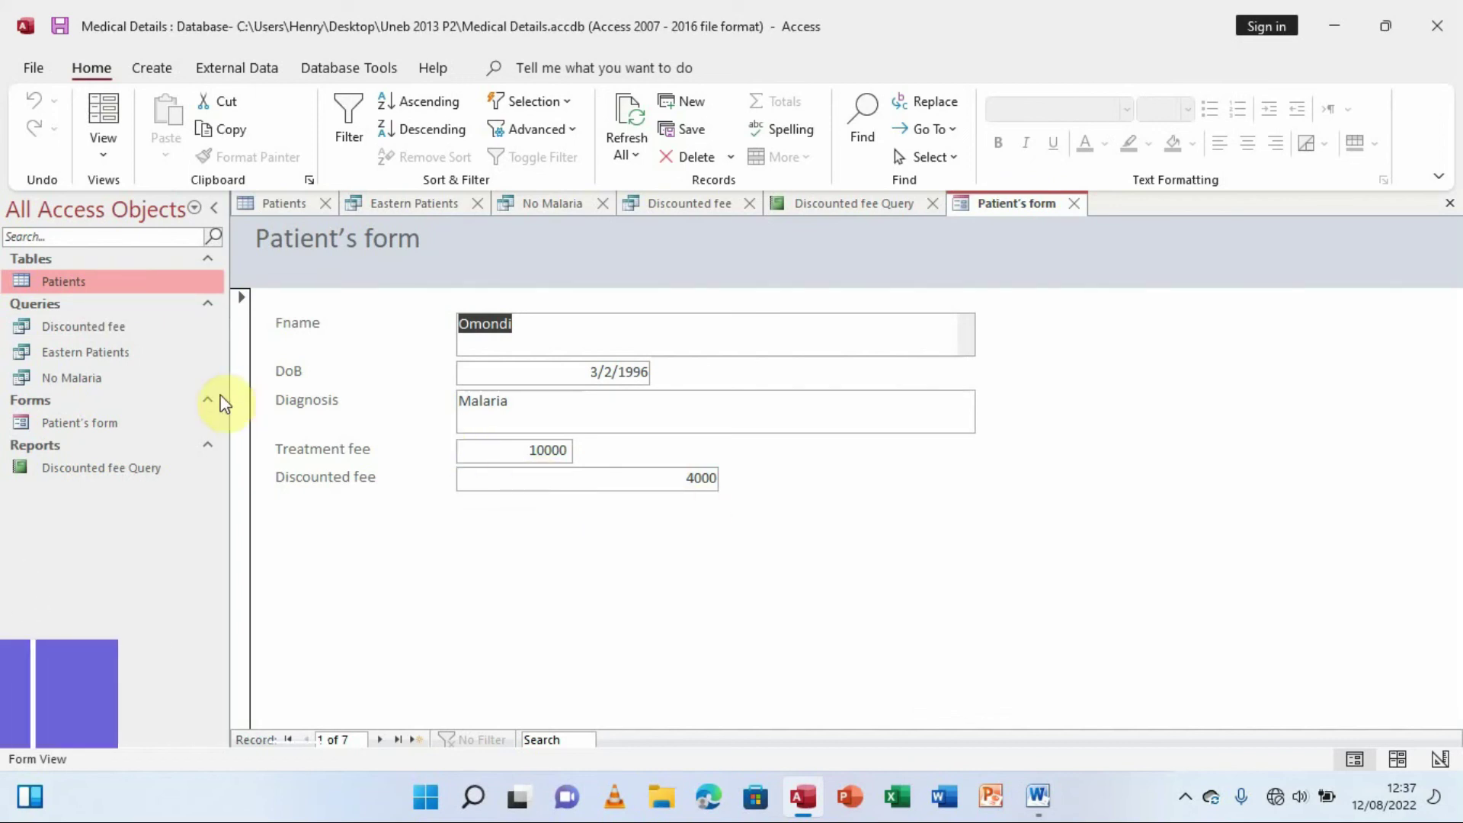
click(90, 353)
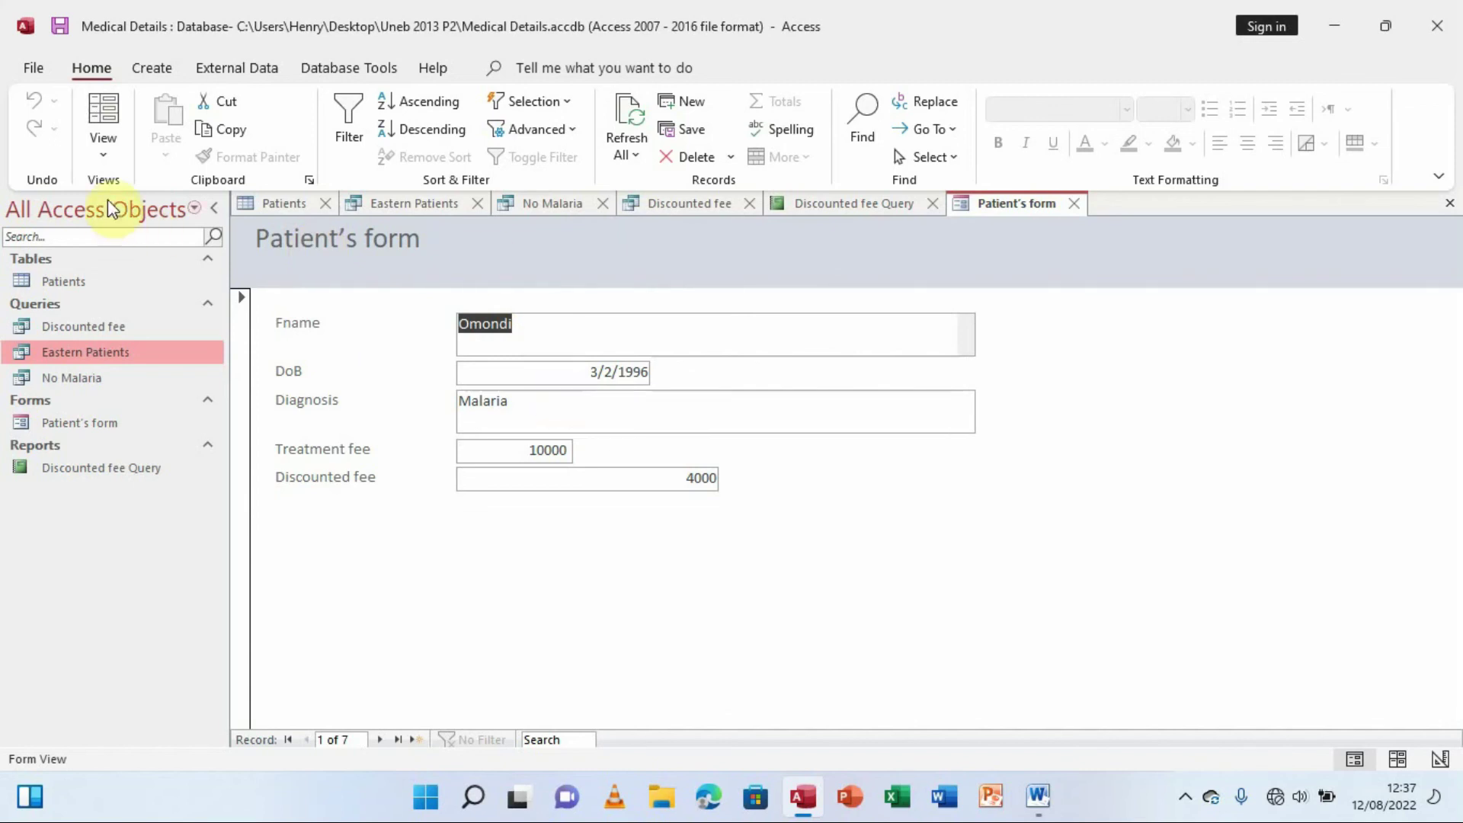
Open Patient's form in Design View, fill the form header with yellow and extend the form footer to about 1.3 cm high.
click(102, 157)
click(166, 299)
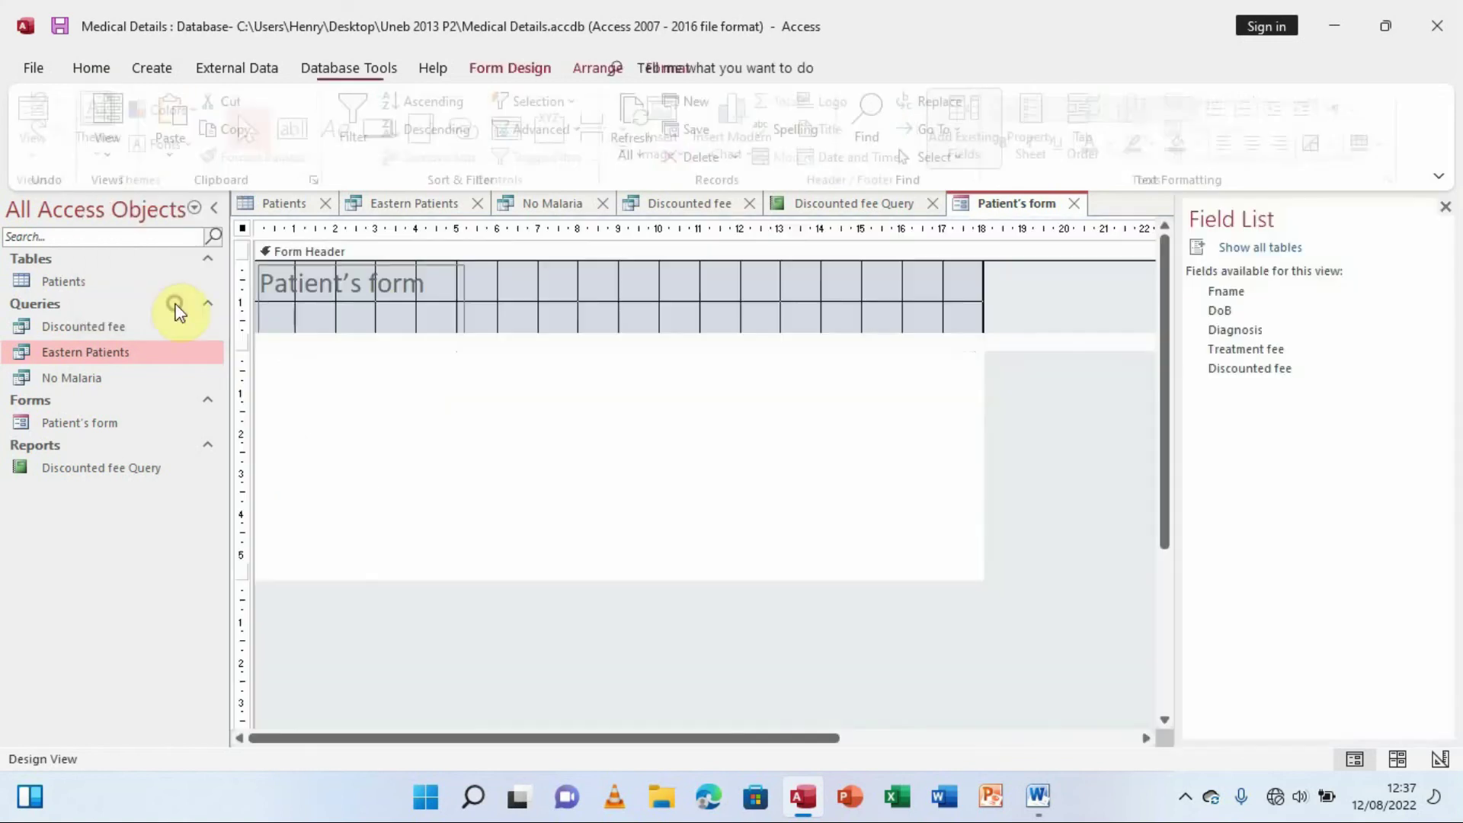
click(697, 285)
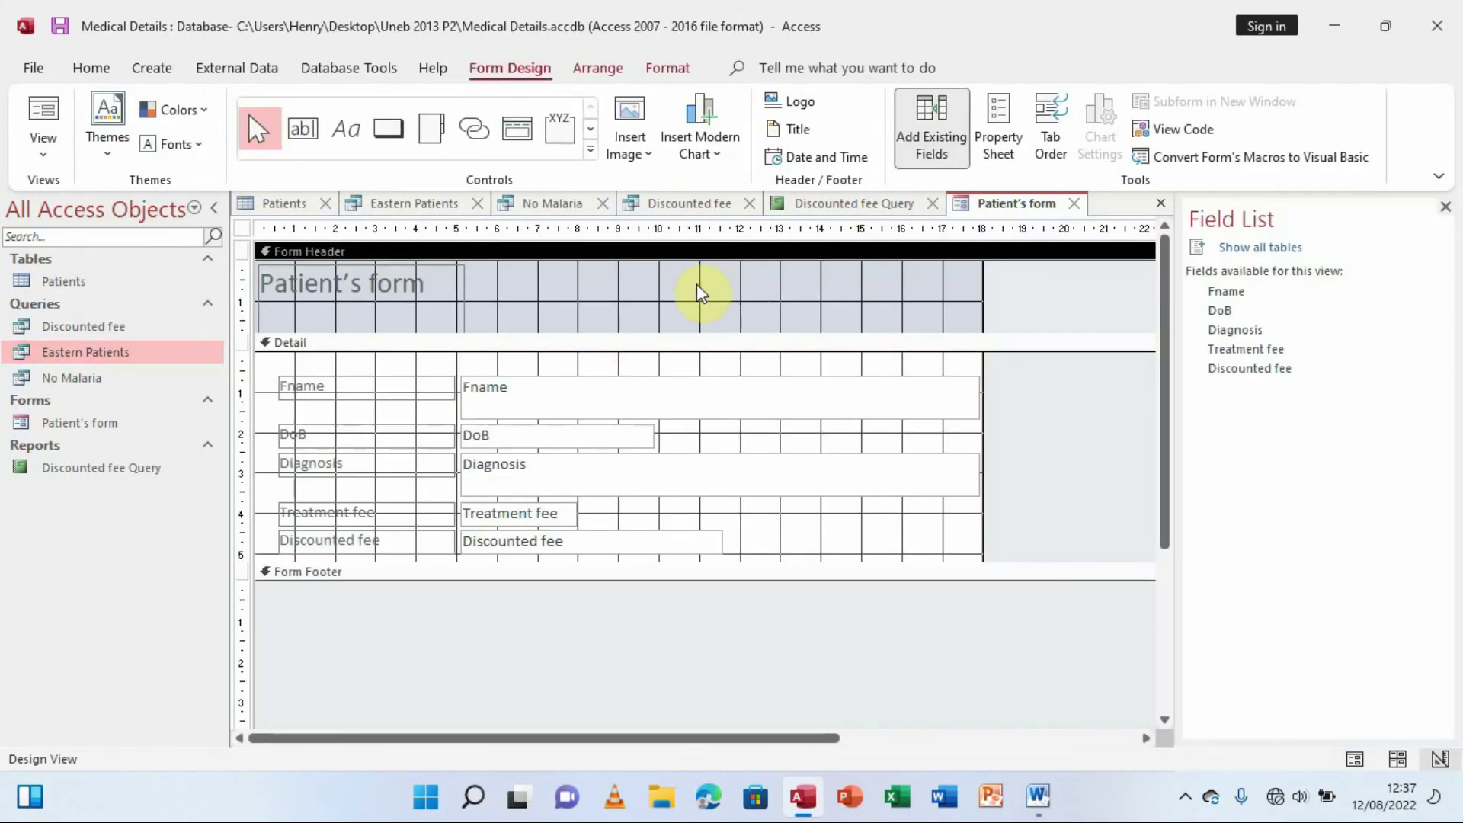
right_click(697, 284)
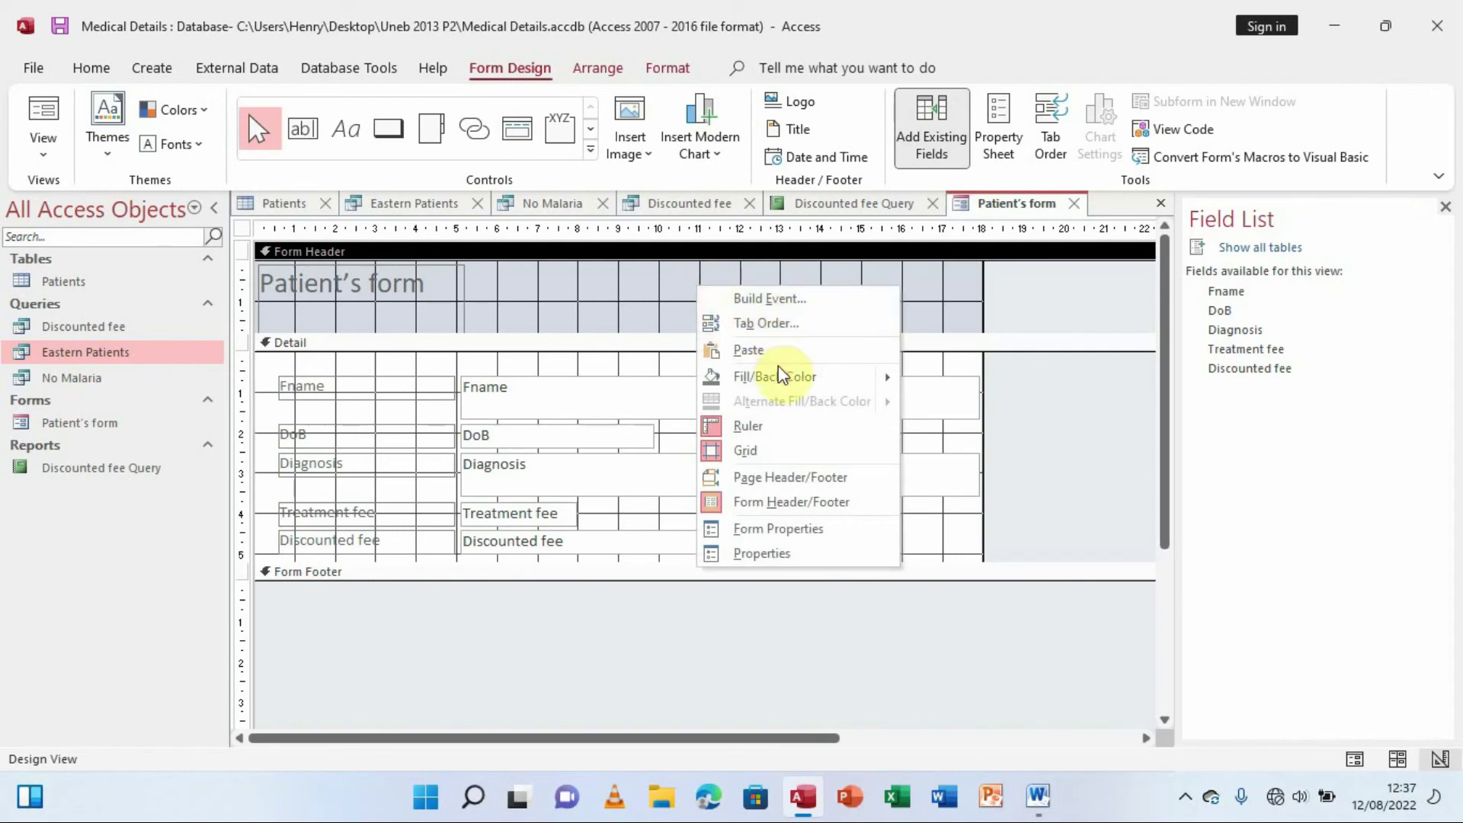
mouse_move(779, 368)
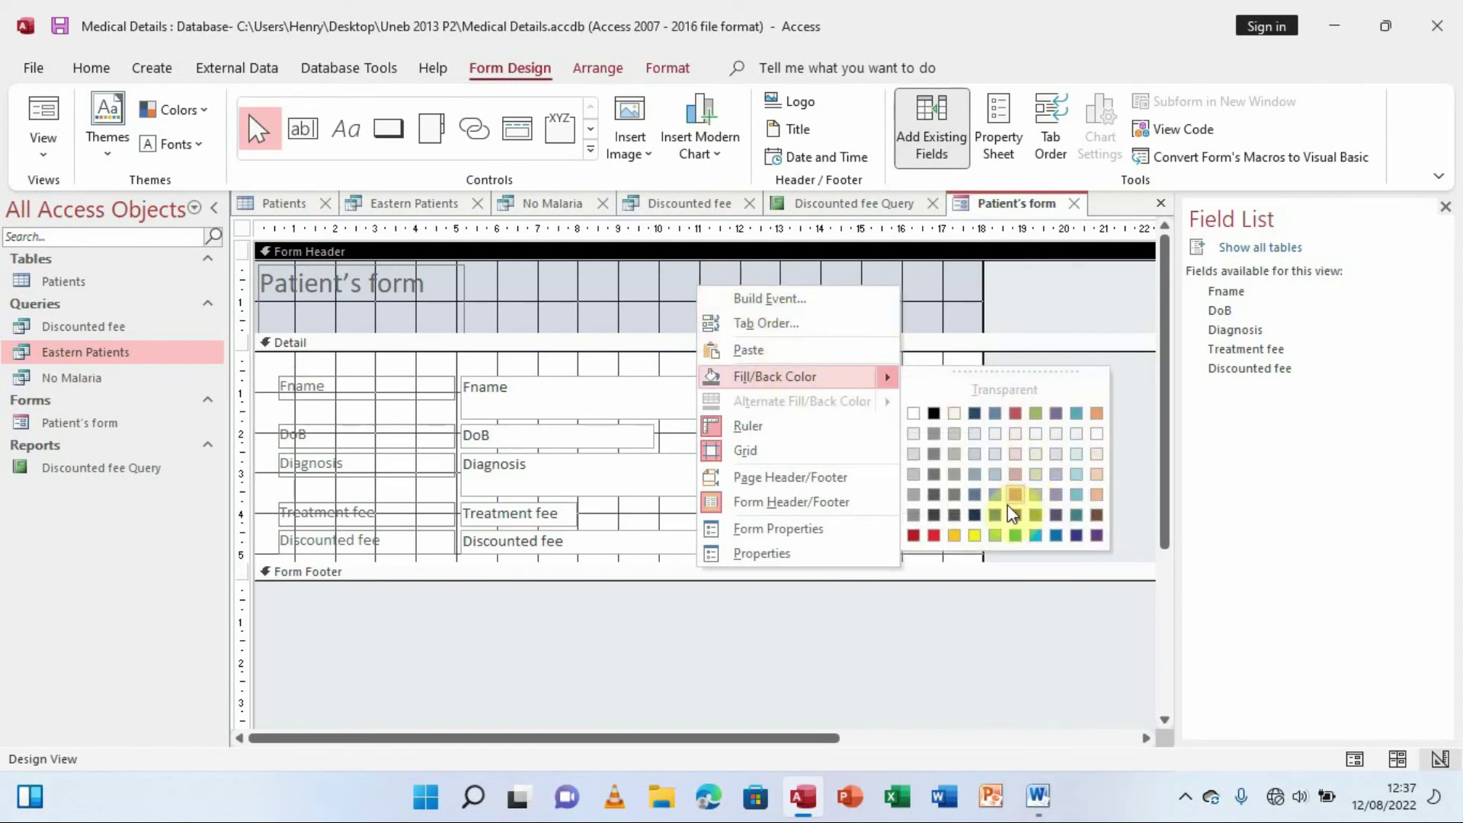
click(974, 535)
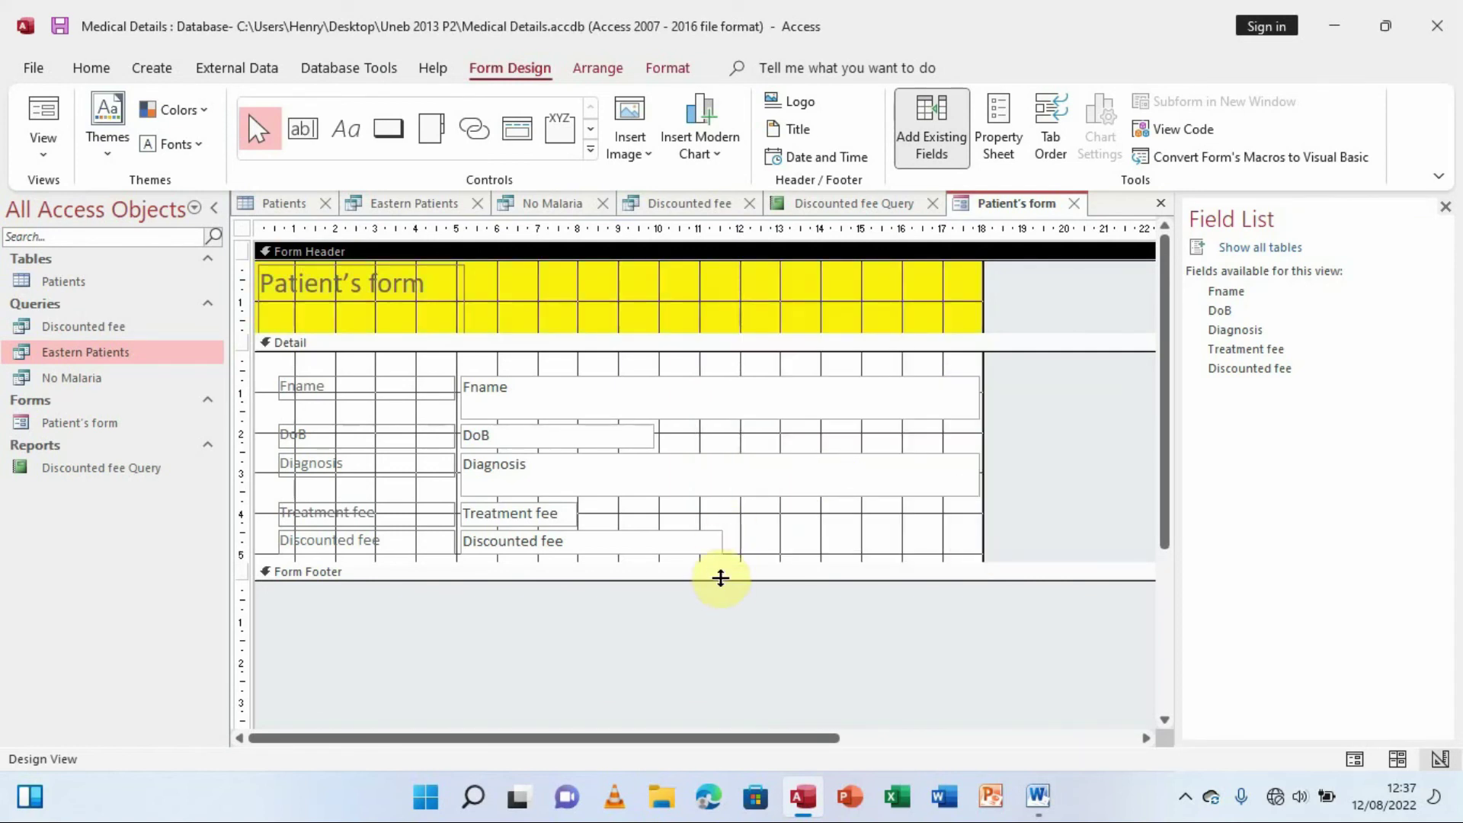
drag(719, 579, 749, 631)
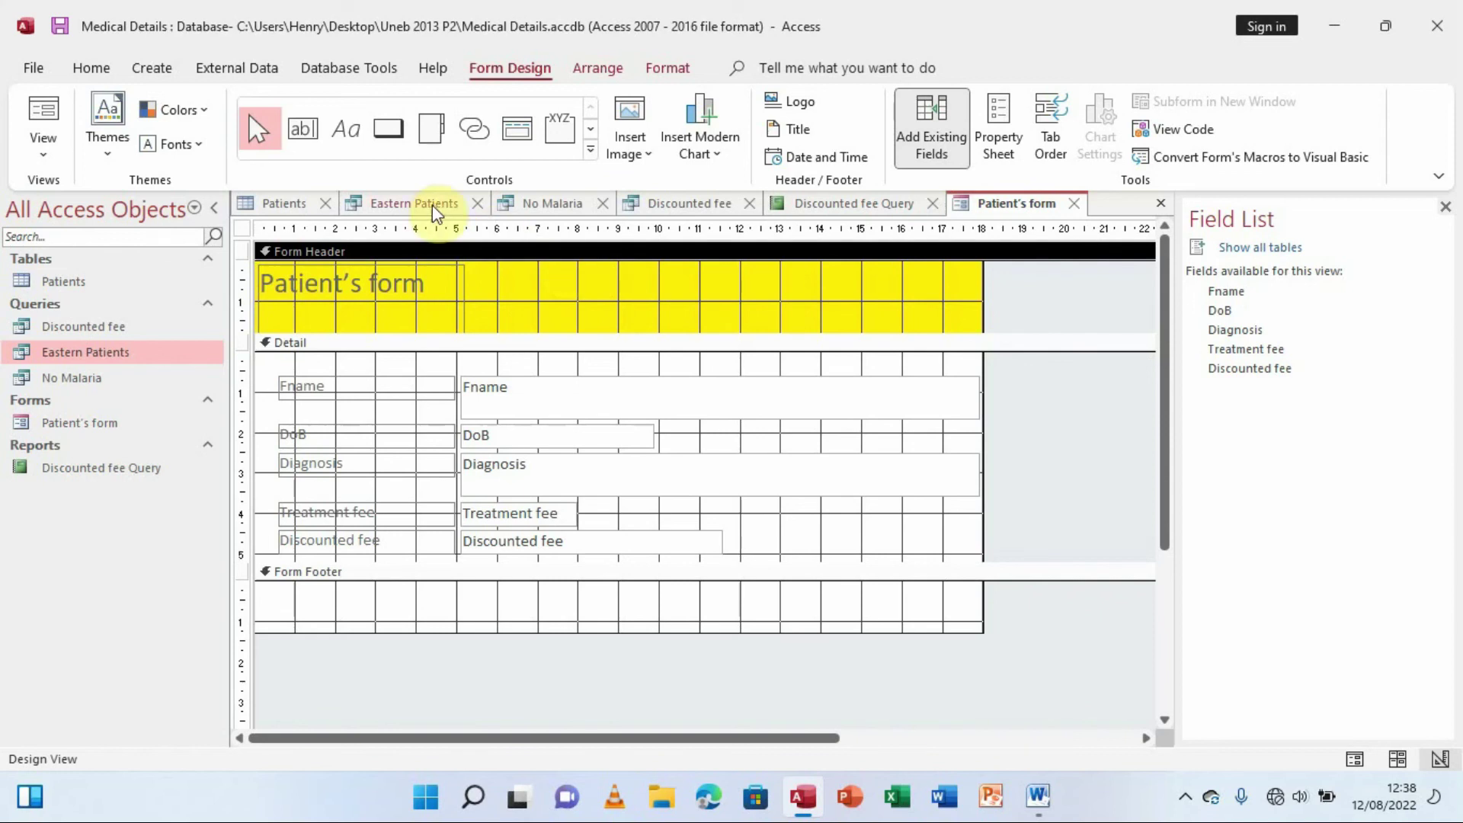
Add a label about 3 cm wide to the form header, beside the title, containing the author's name.
click(347, 125)
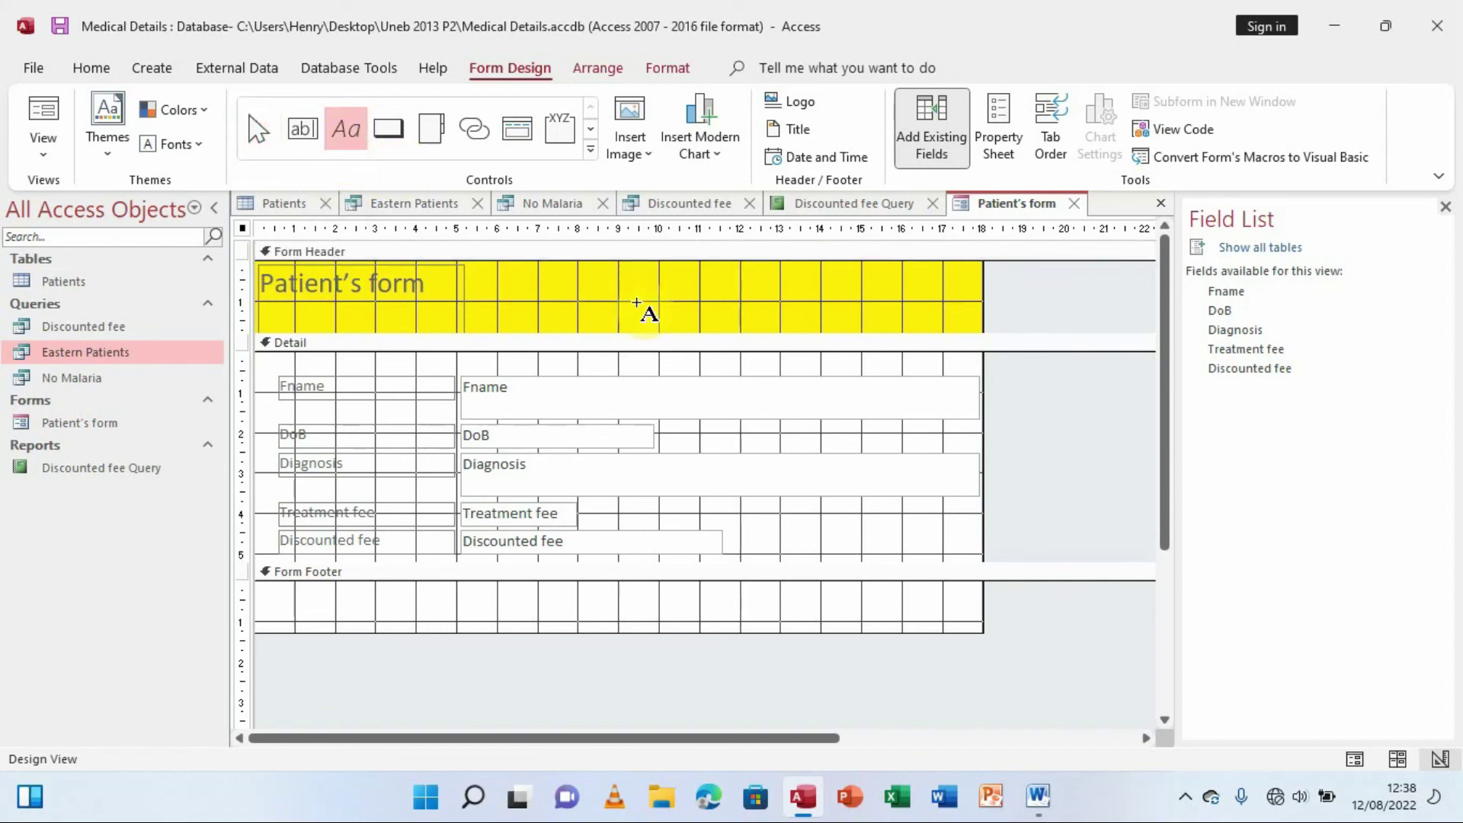
drag(622, 284, 744, 315)
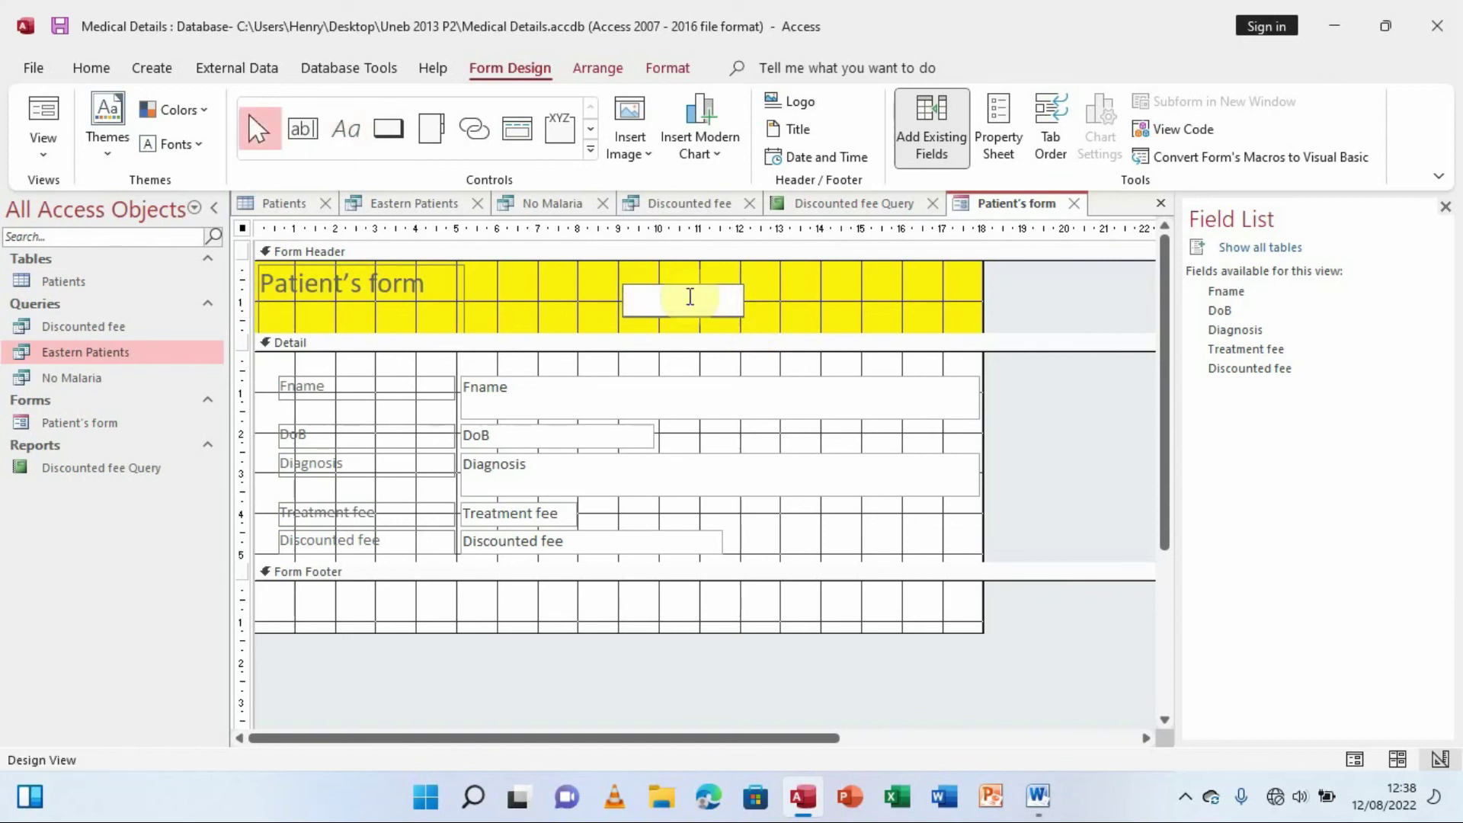
key(Caps_Lock)
text(H)
key(Caps_Lock)
text(enry the Computer)
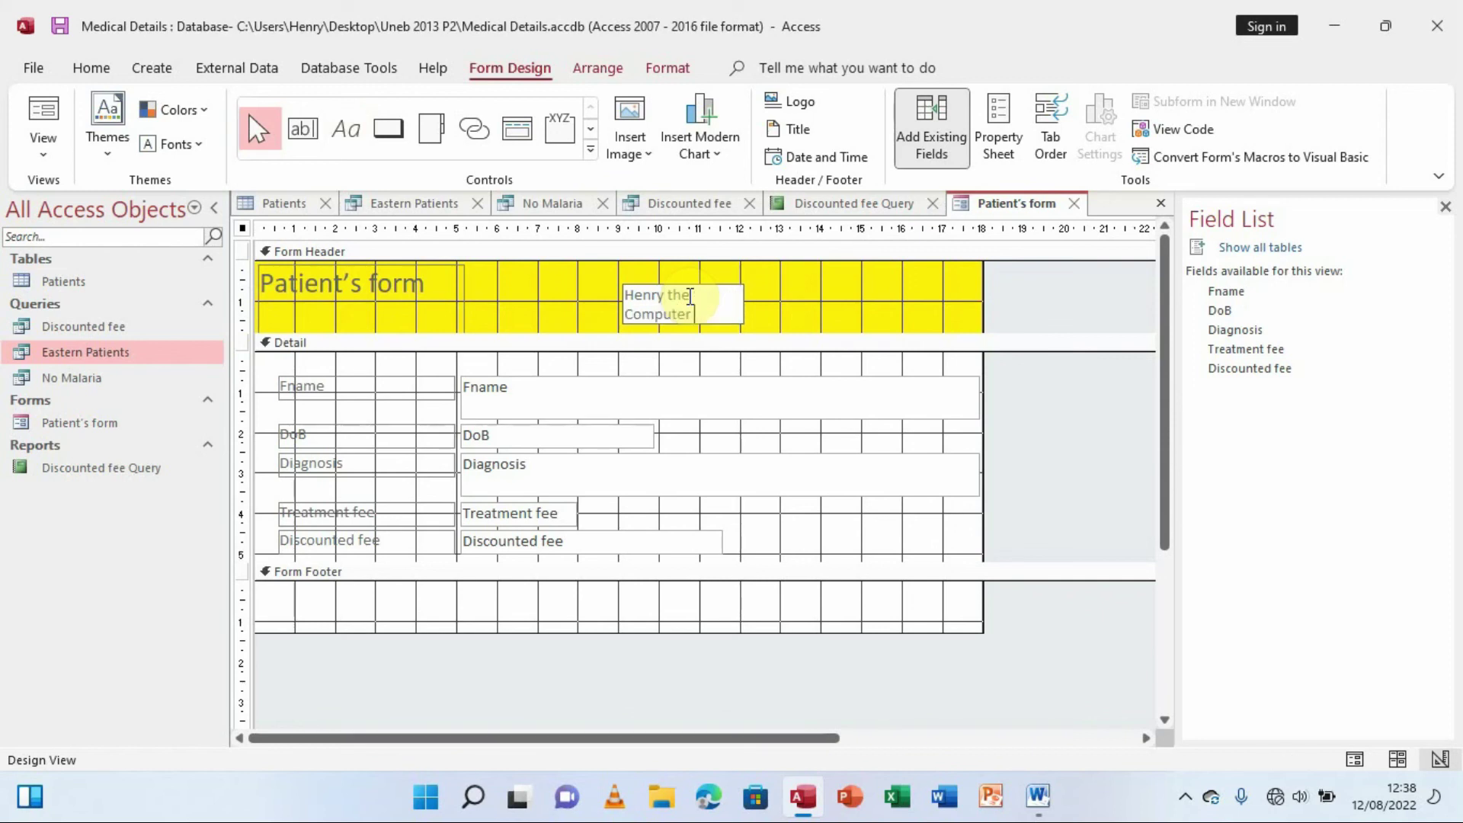
key(Caps_Lock)
text(G)
key(Caps_Lock)
text(uy)
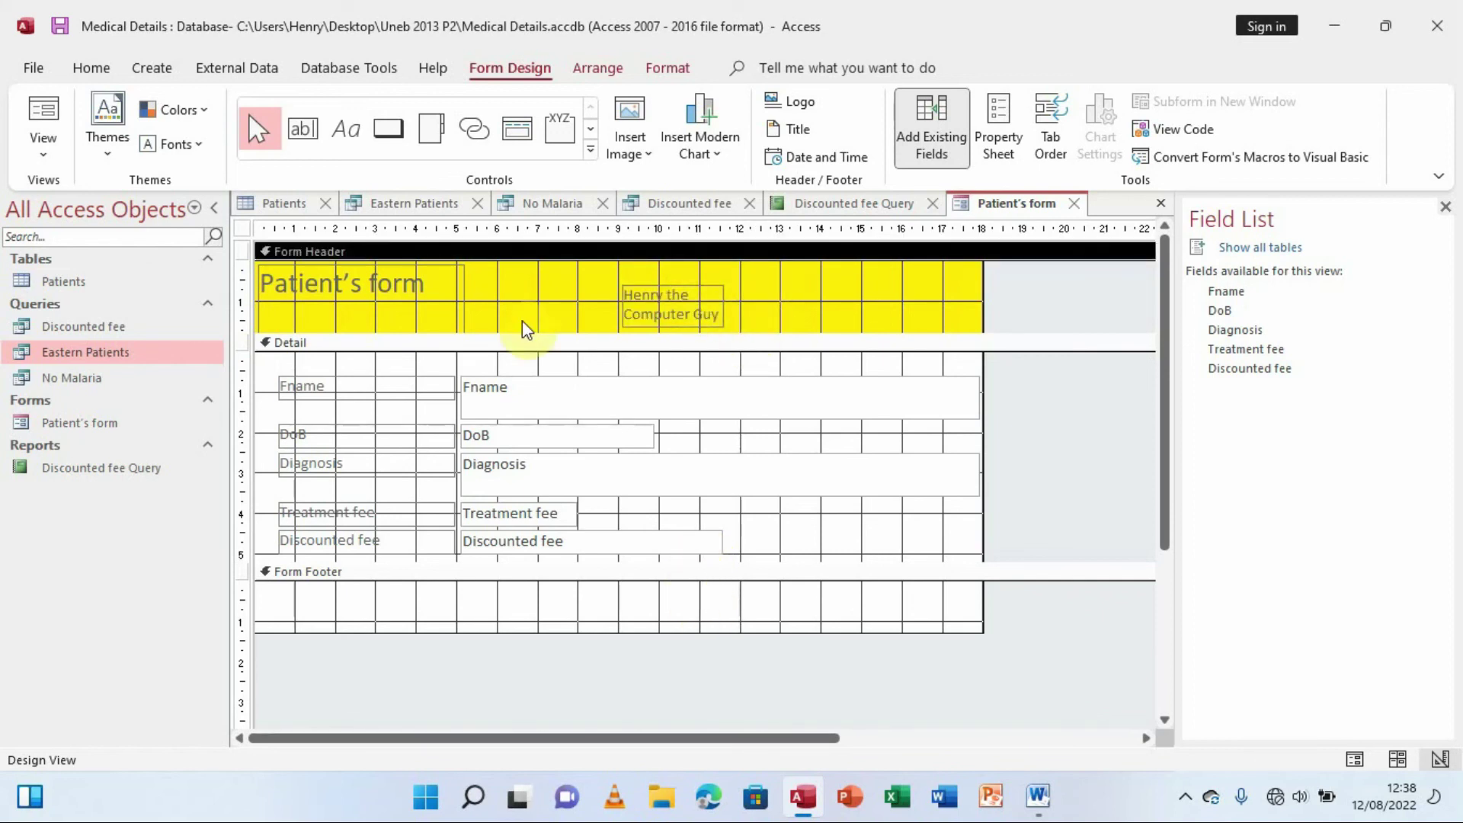
Add a label with the author's phone number to the form footer and fill the footer with light green.
click(345, 130)
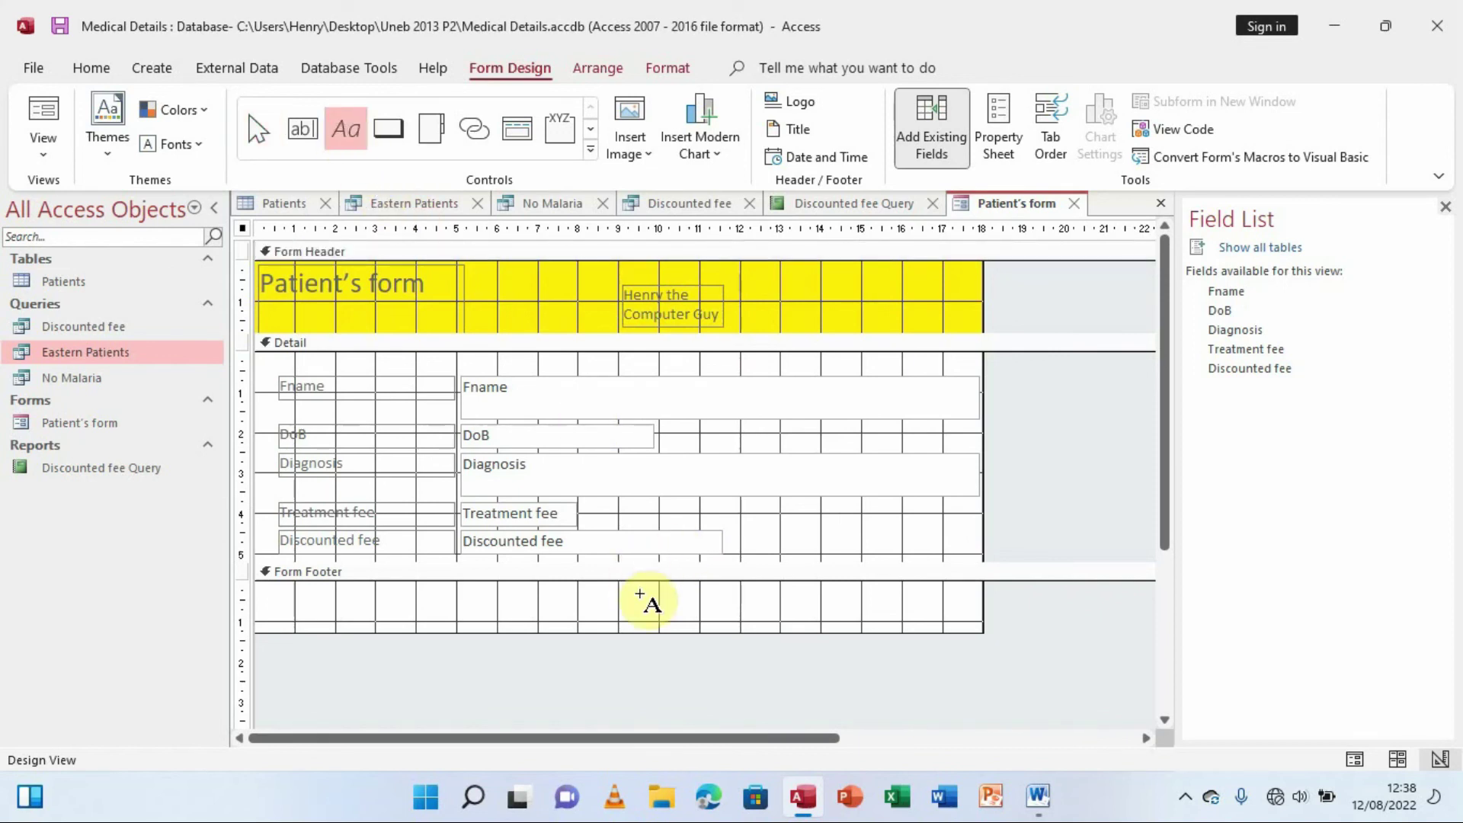
drag(639, 597, 752, 624)
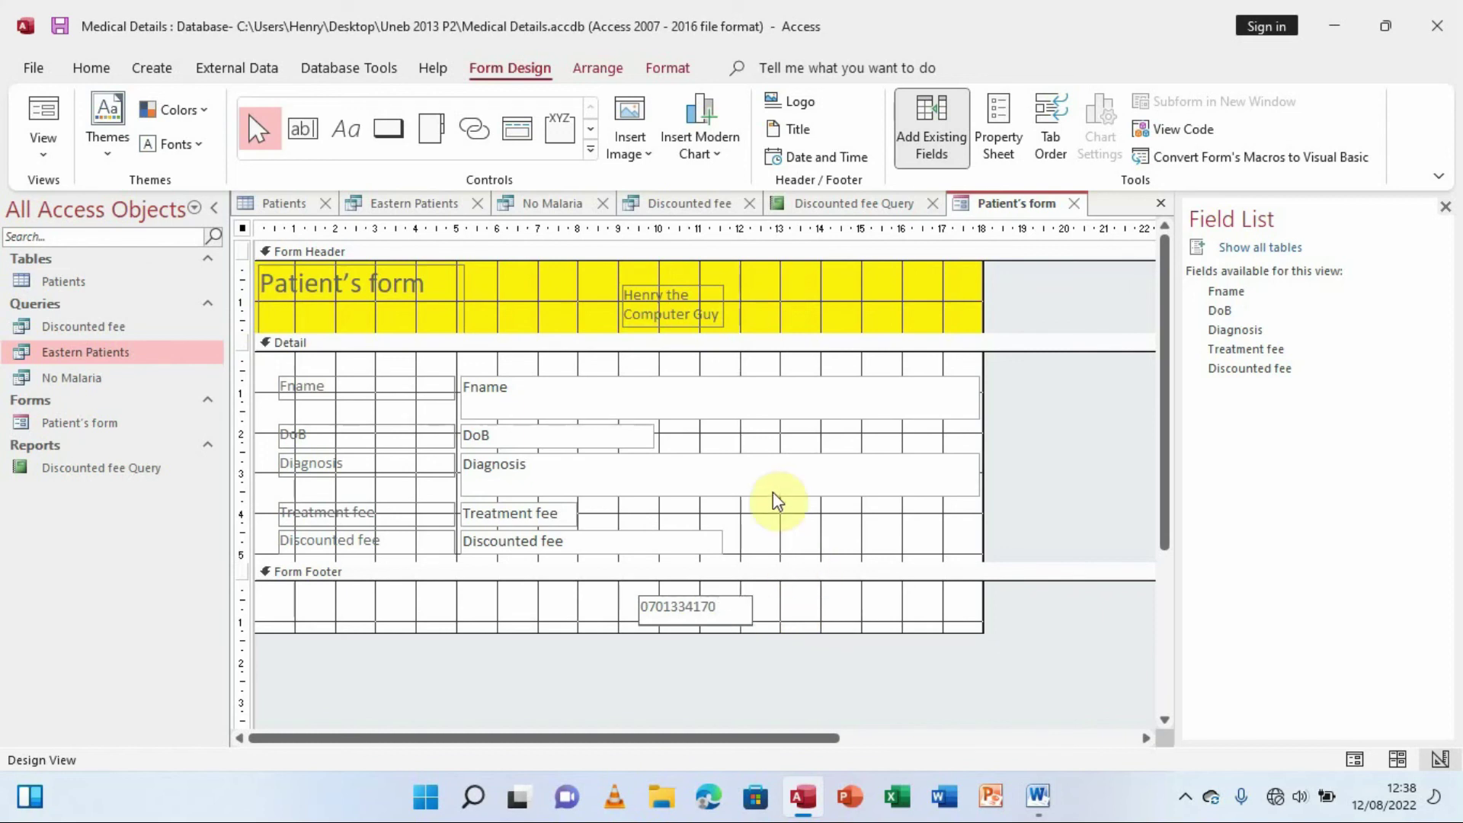
right_click(841, 607)
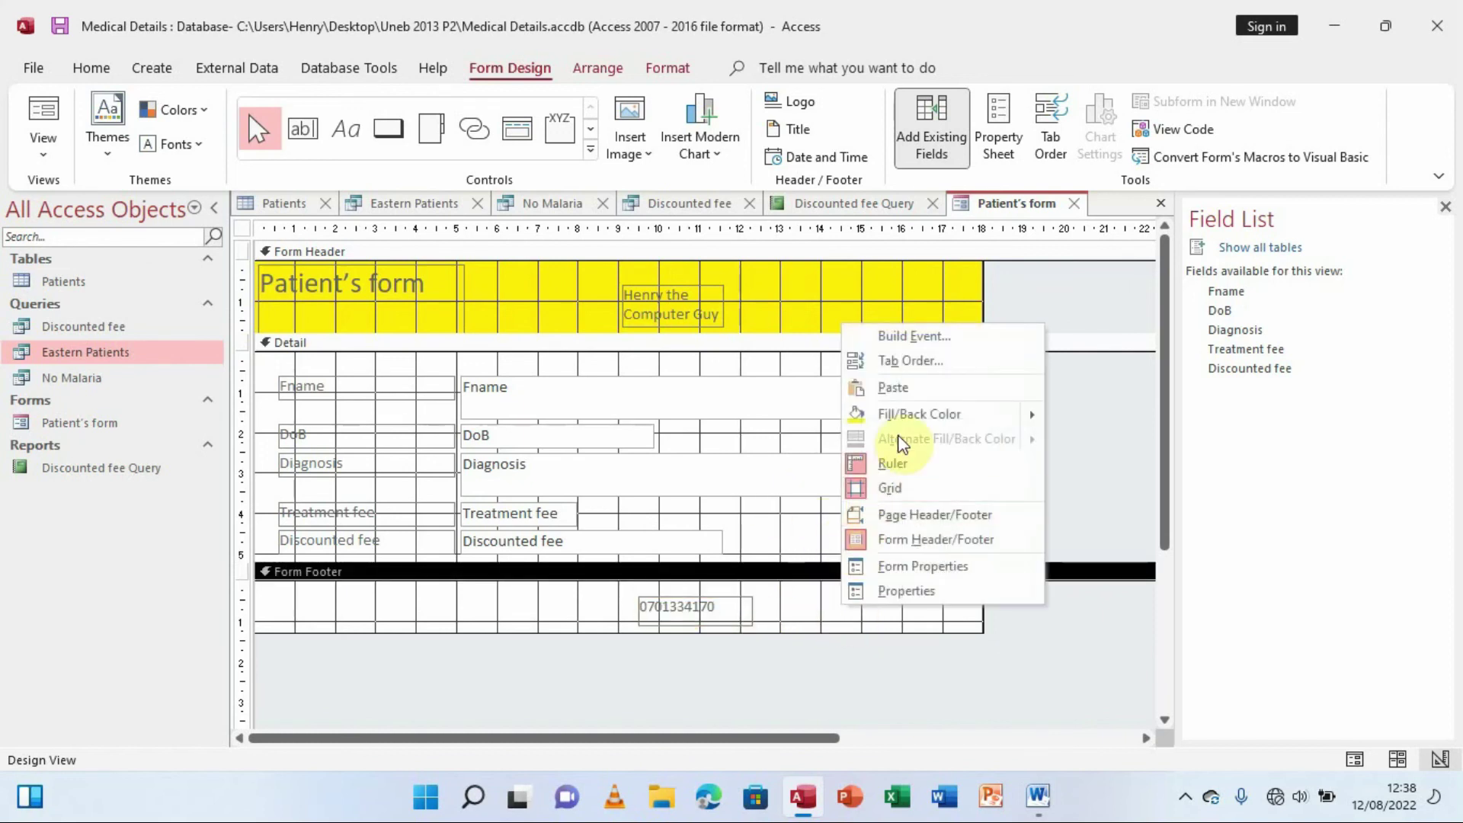
mouse_move(1003, 414)
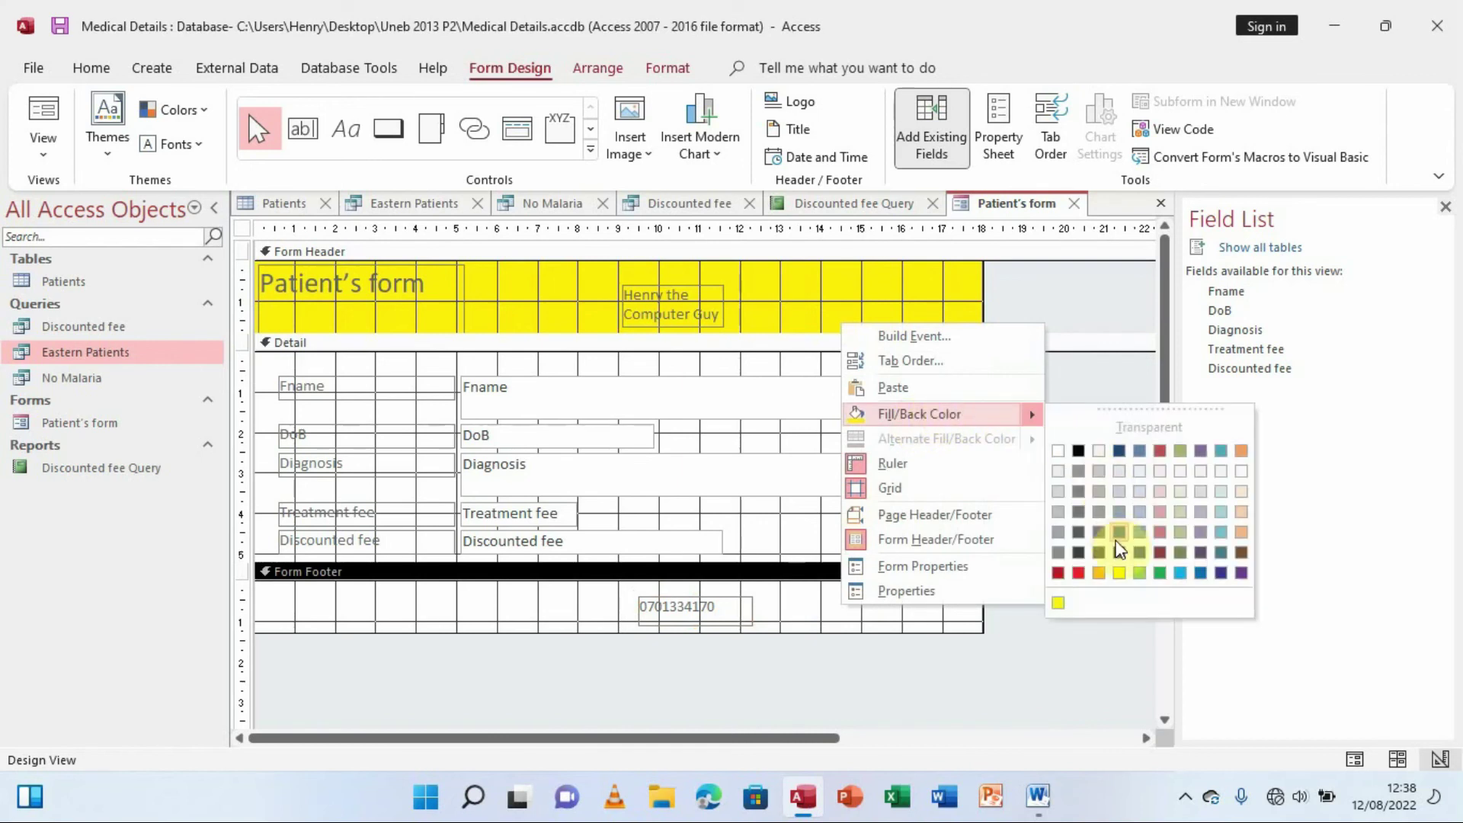
click(1138, 573)
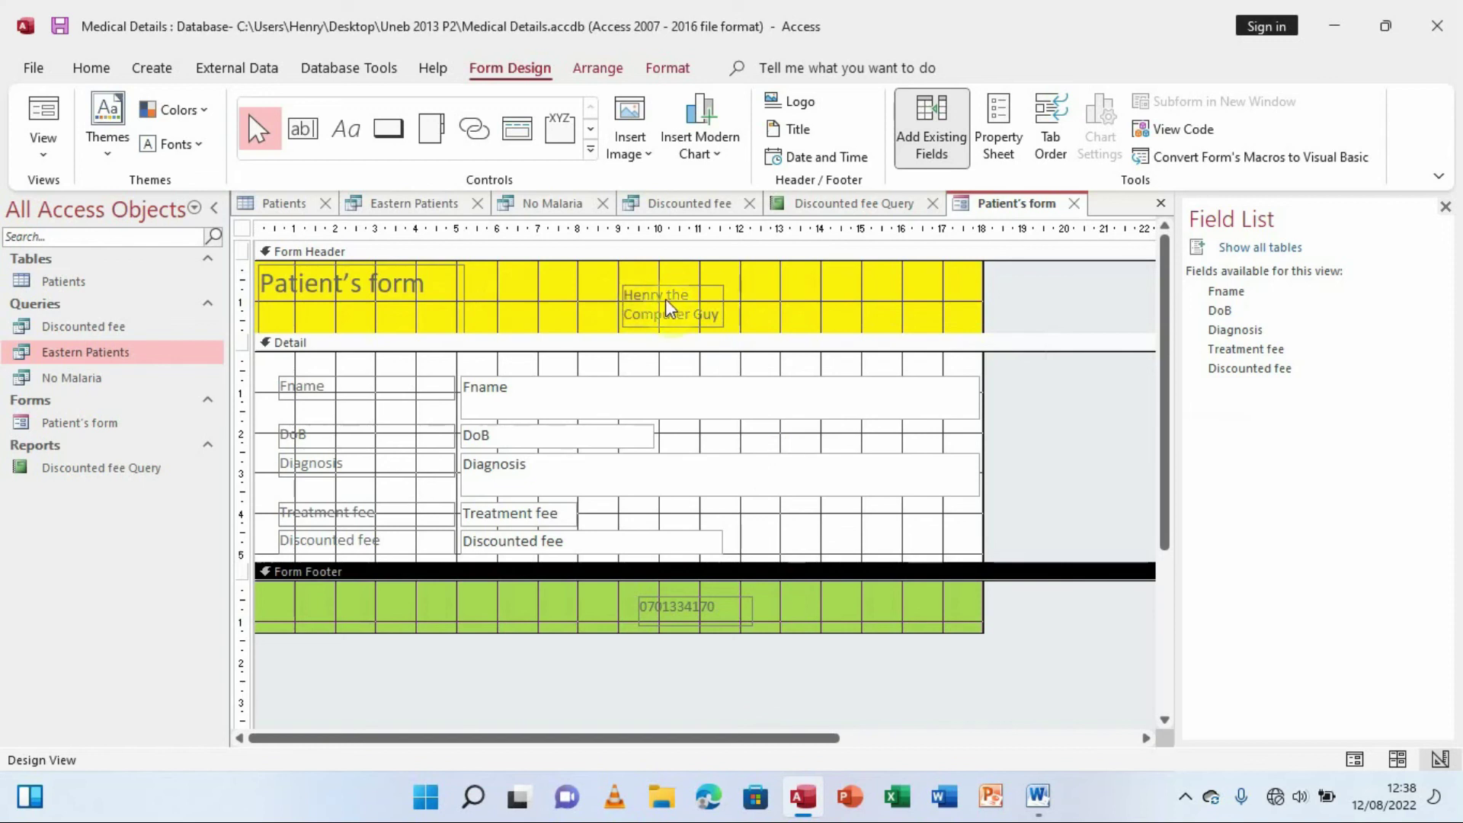
Format the author's name label in the form header as red Algerian text and widen it to about 4 cm to fit.
click(692, 299)
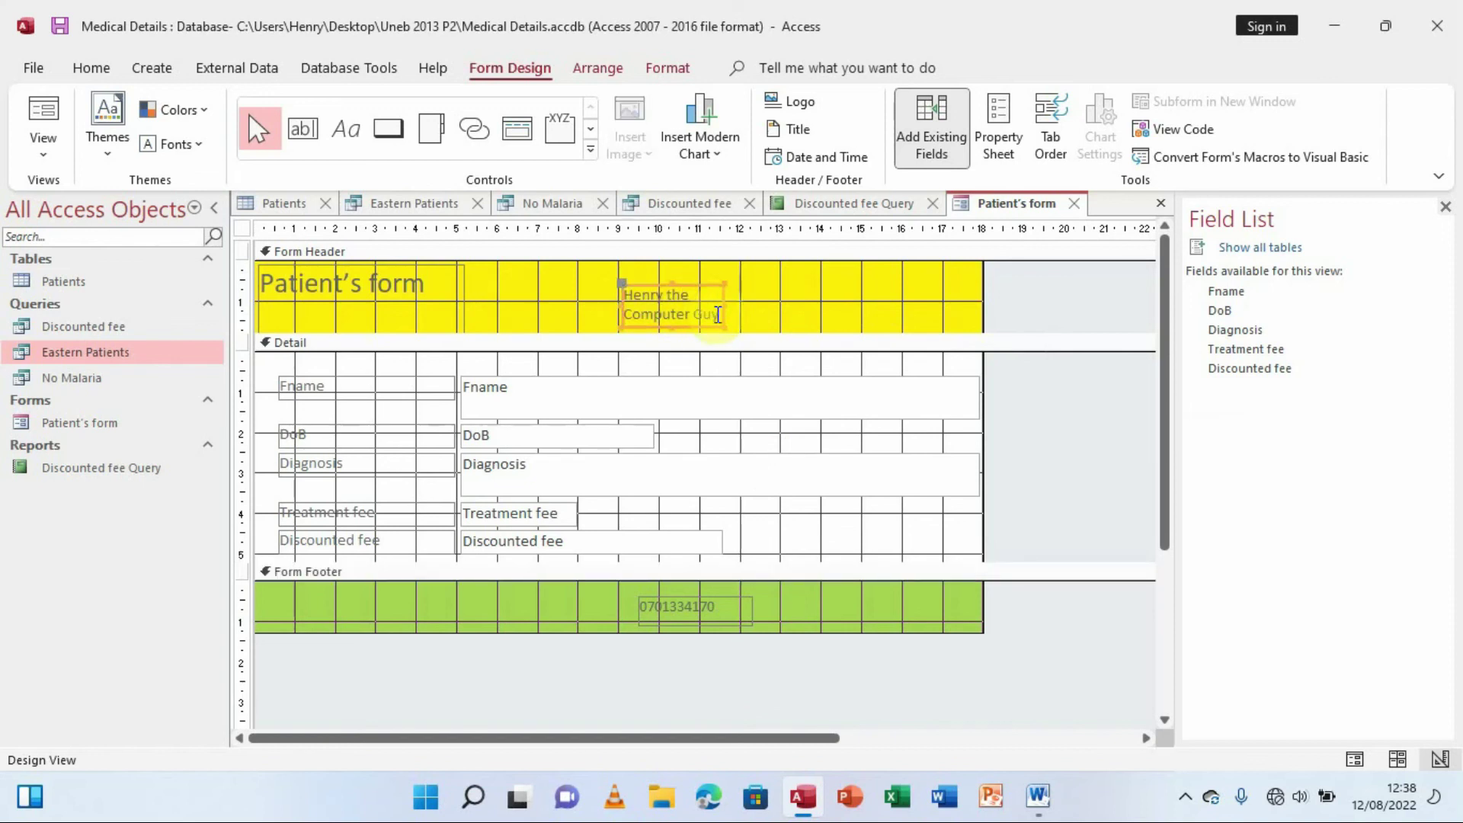
drag(718, 315, 624, 295)
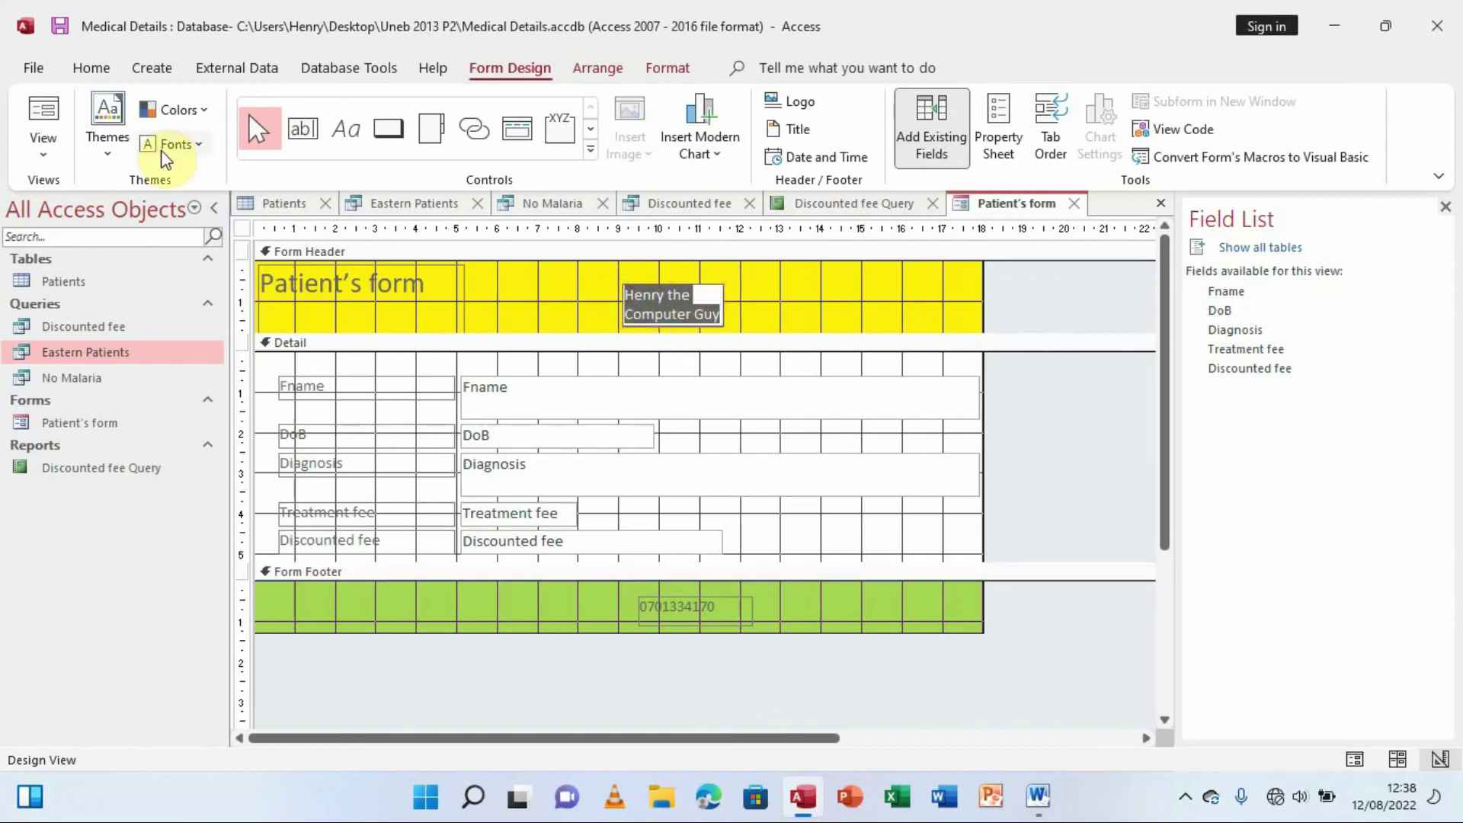
click(91, 67)
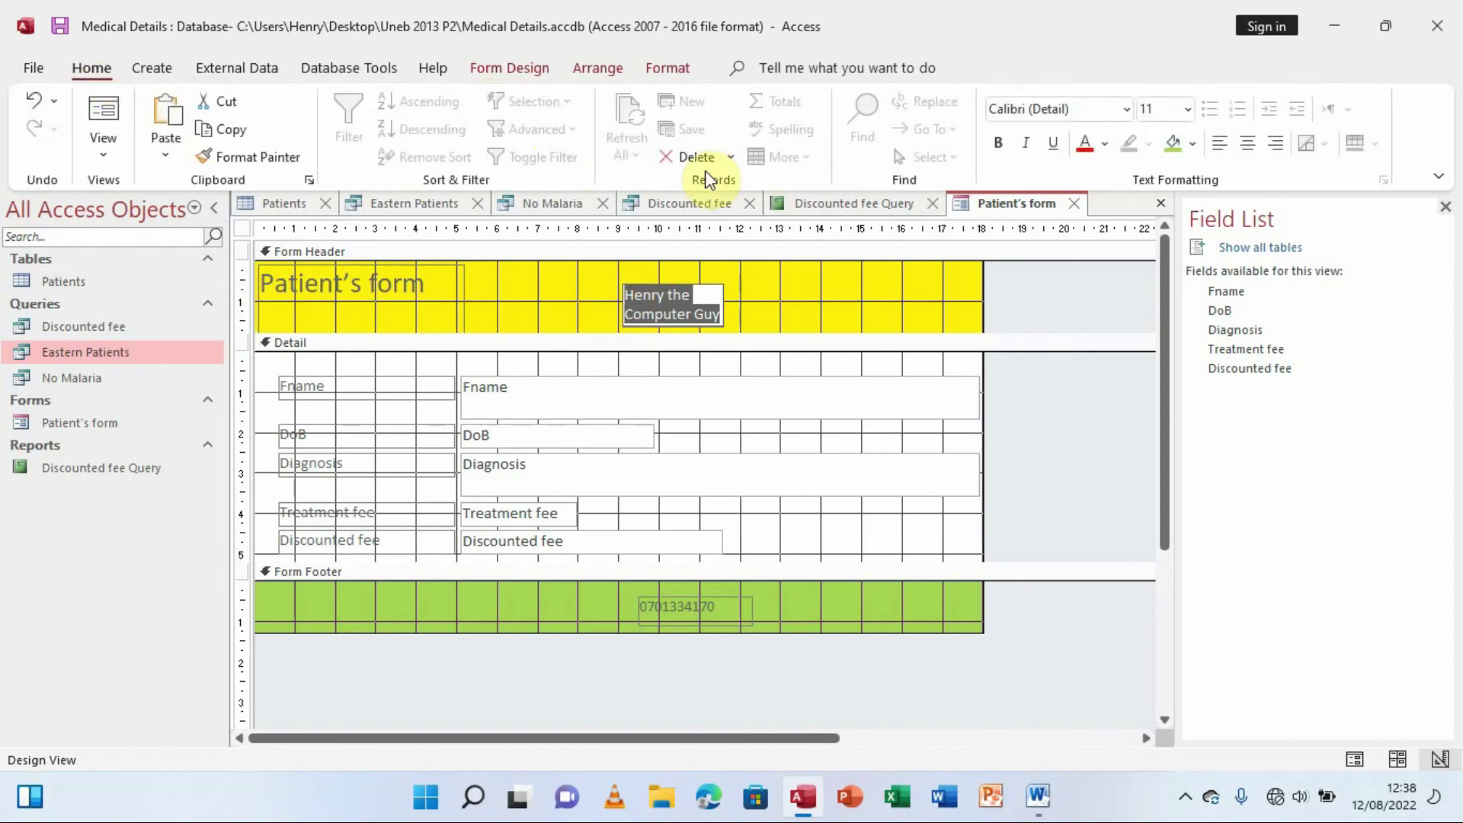
click(1086, 148)
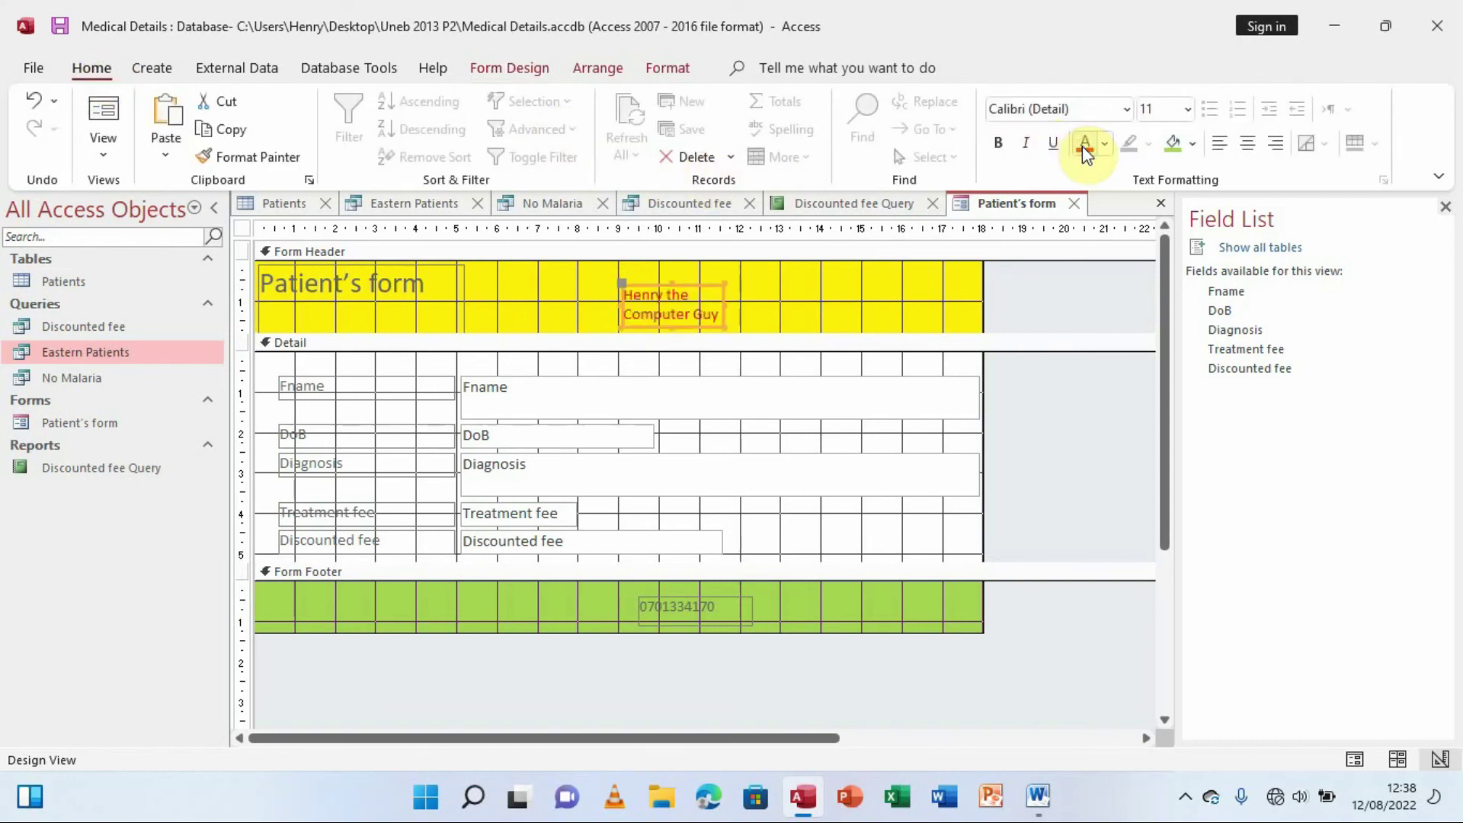
click(1130, 111)
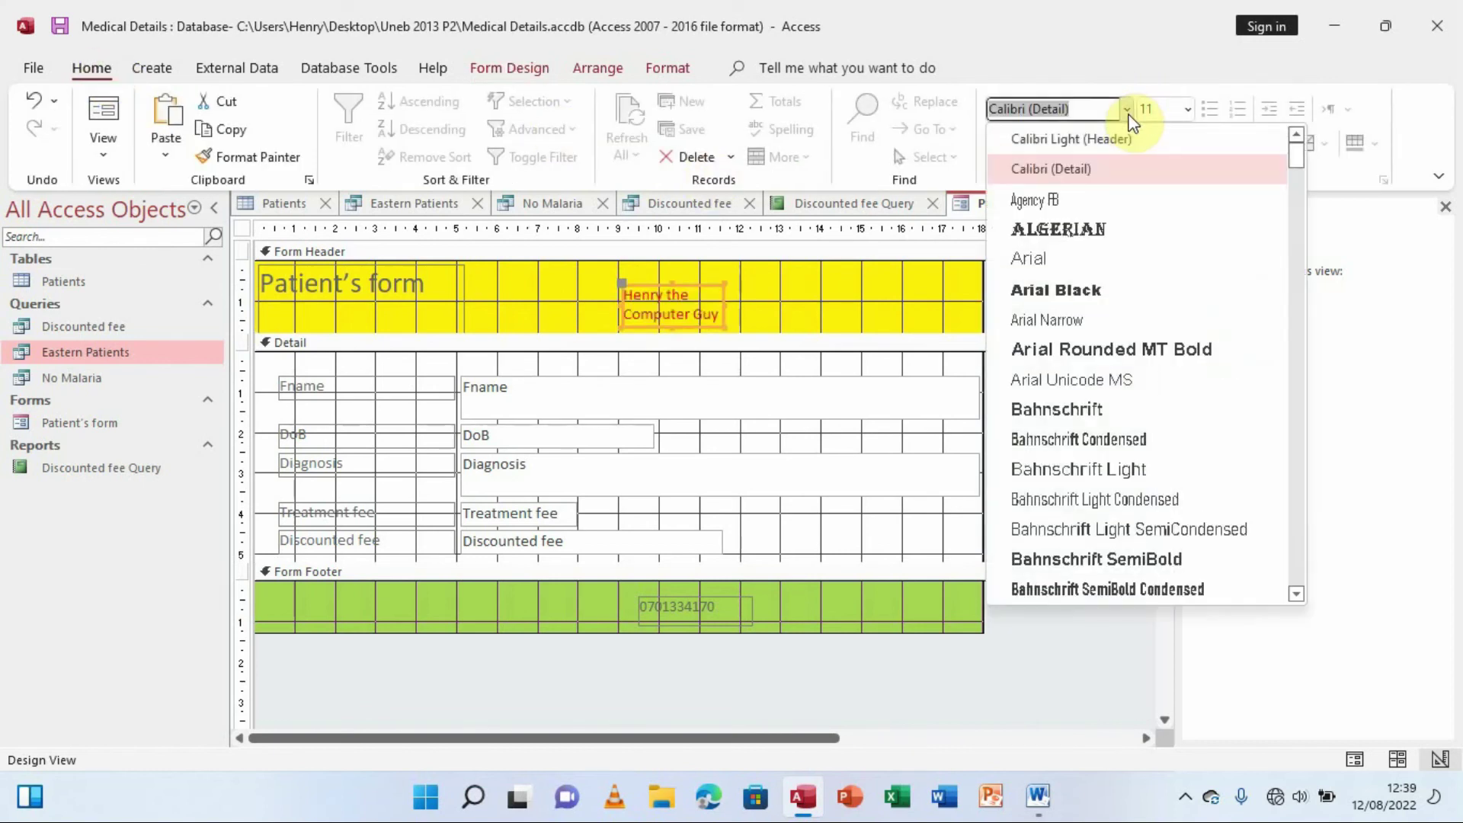
click(1061, 228)
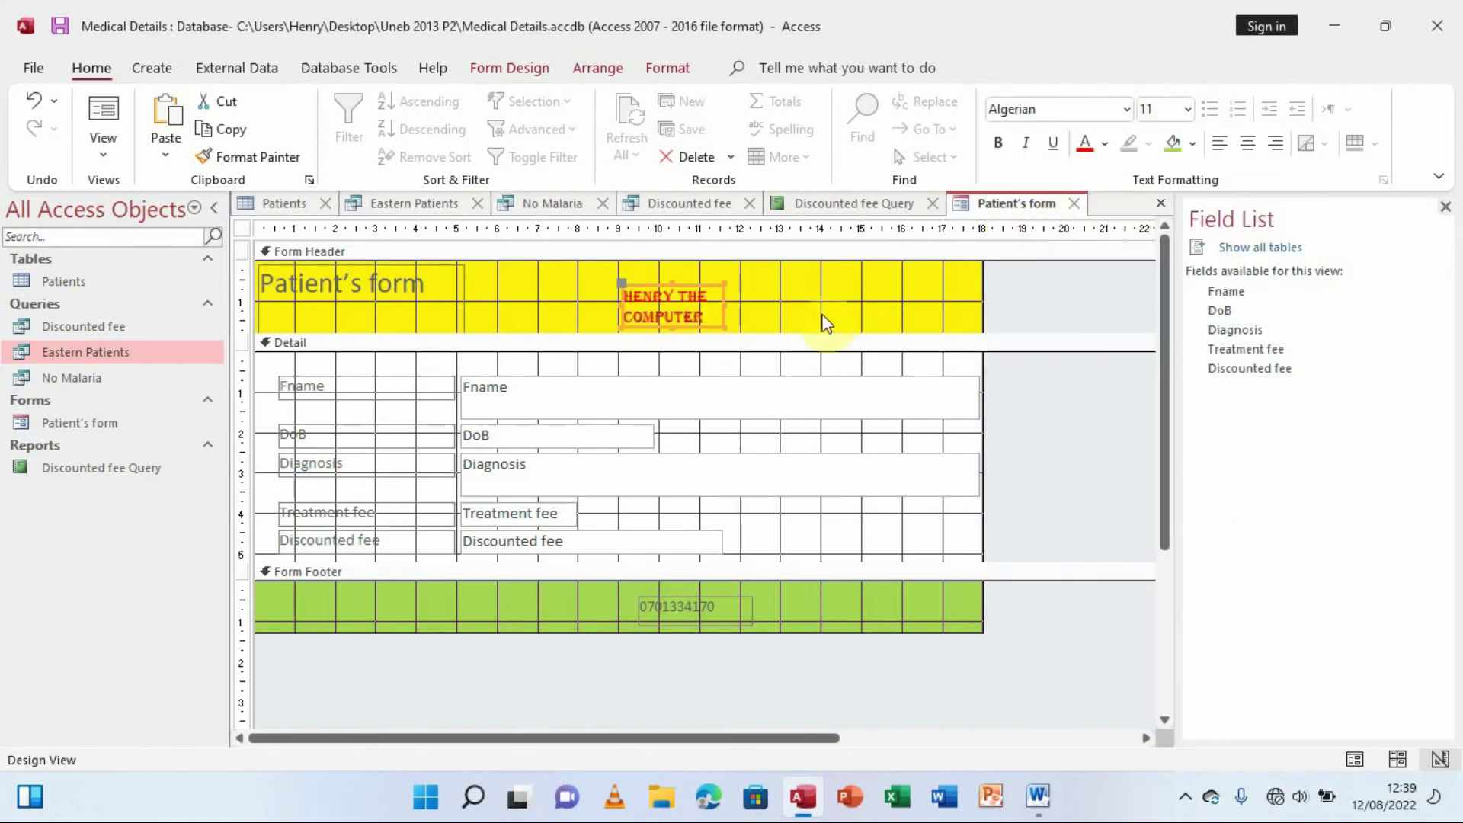
drag(727, 307, 779, 302)
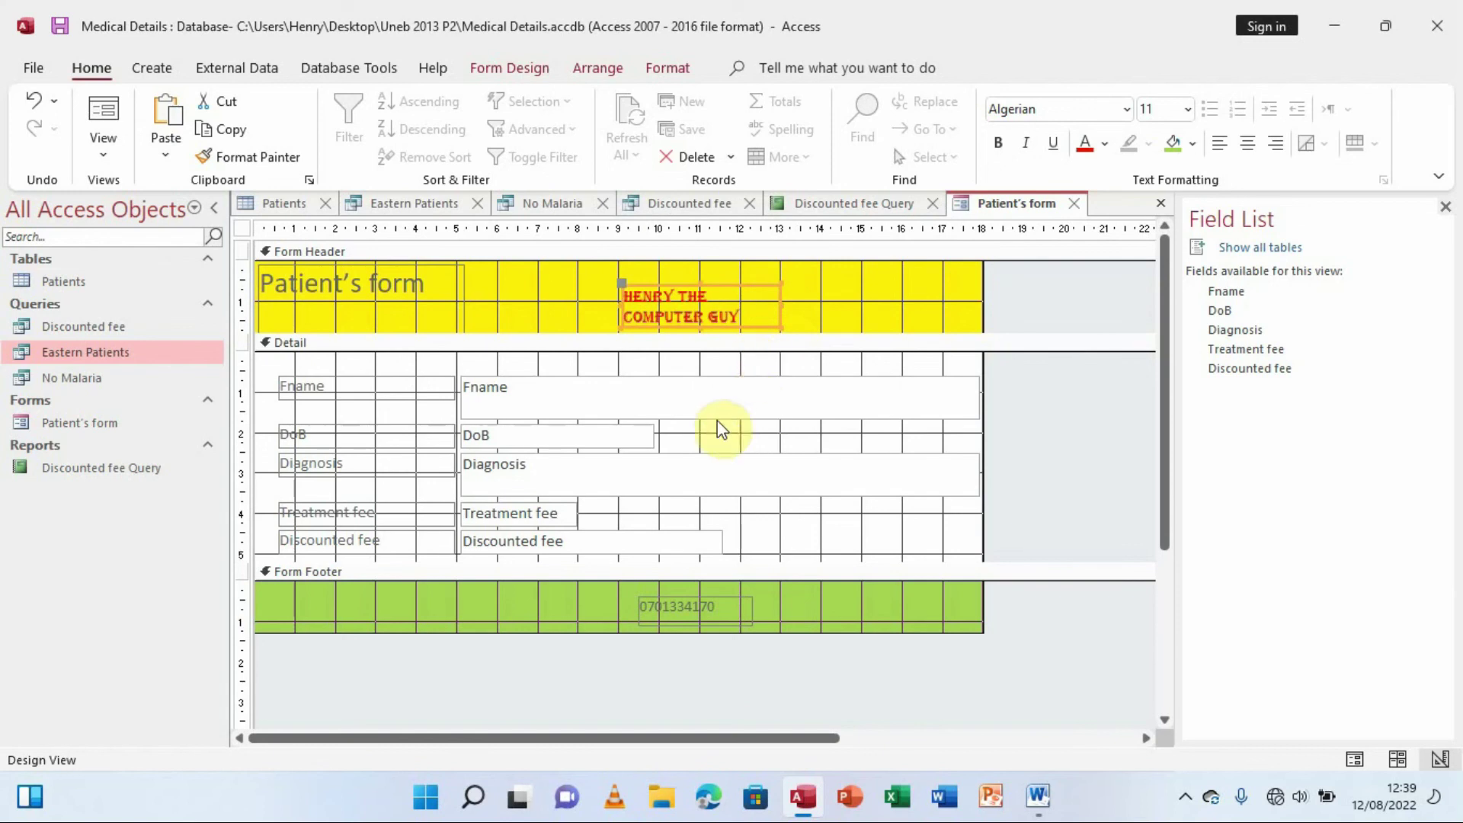
Display Patient's form in Form View, review the task list in the Word exam paper and minimize the document.
click(105, 160)
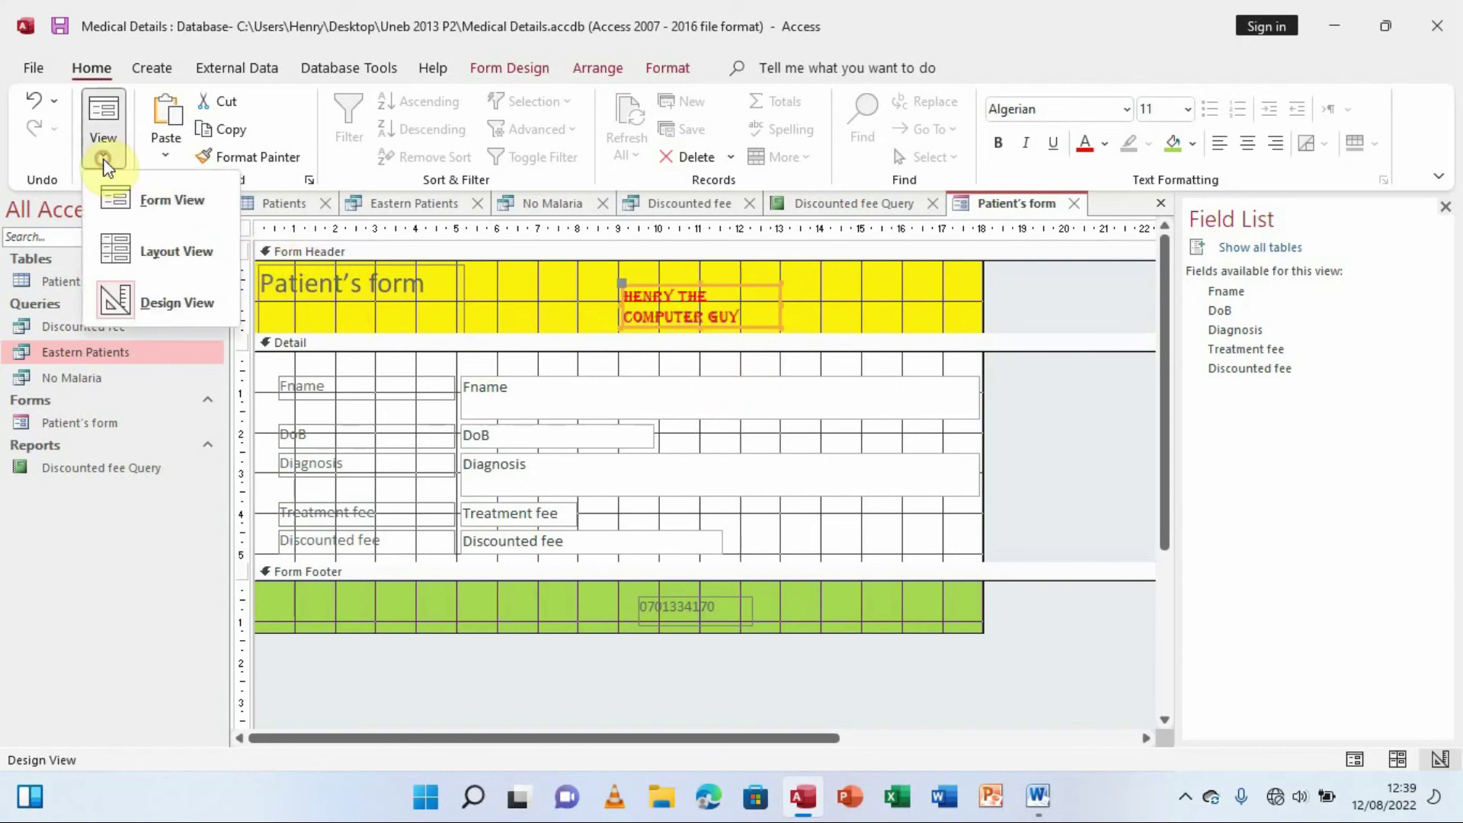
click(148, 201)
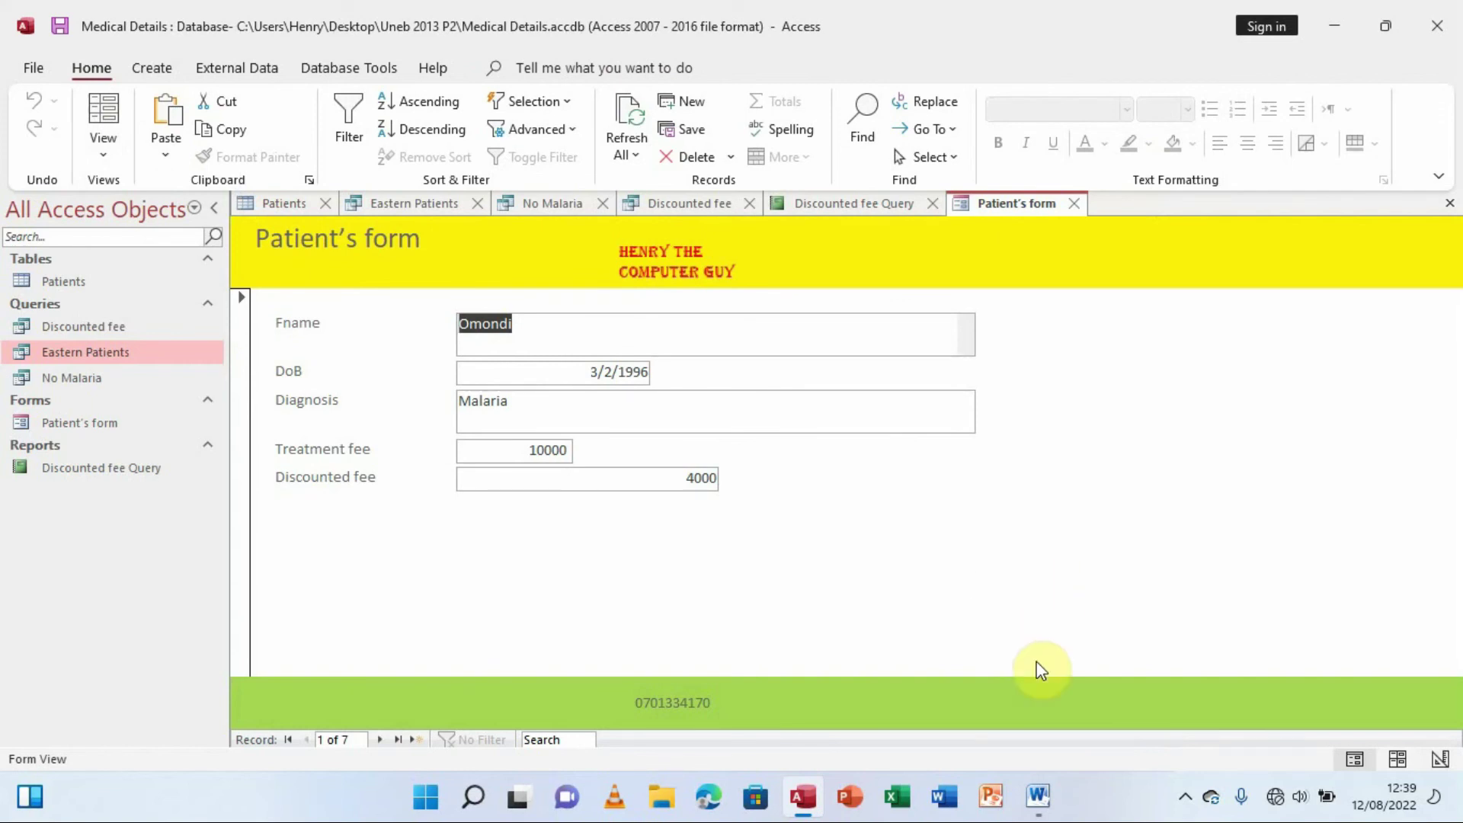
click(1040, 798)
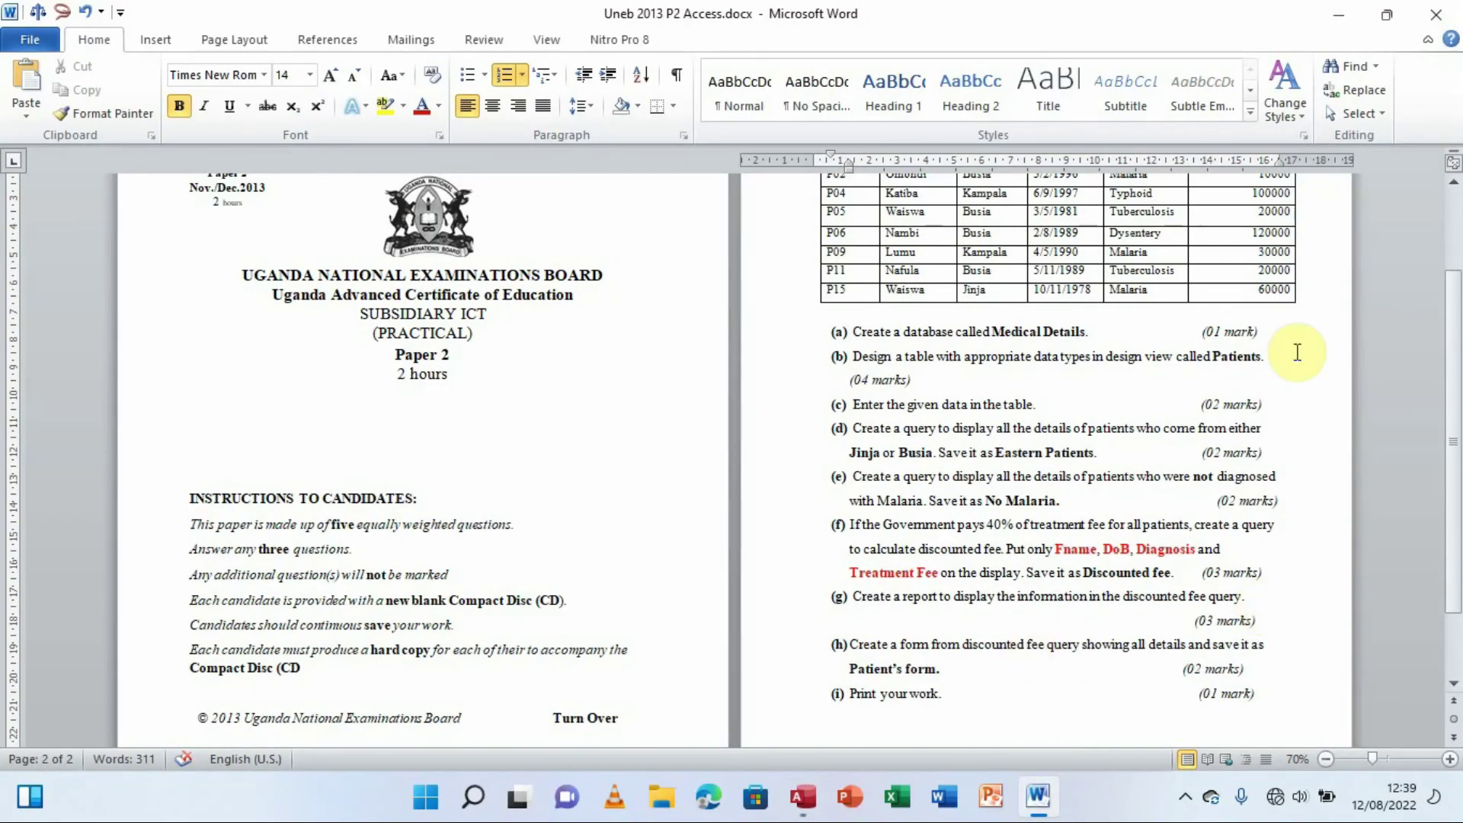
click(1341, 13)
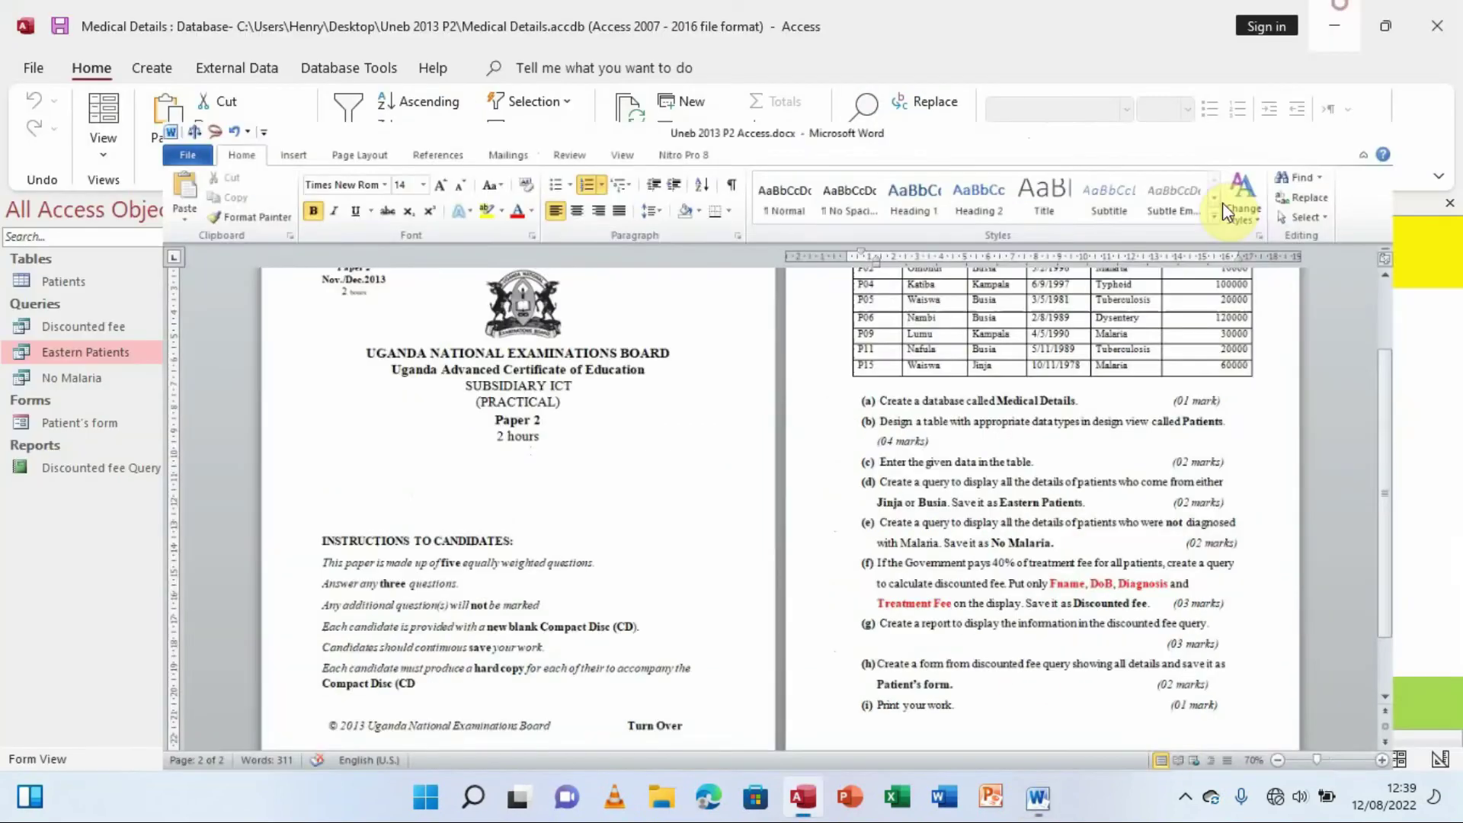